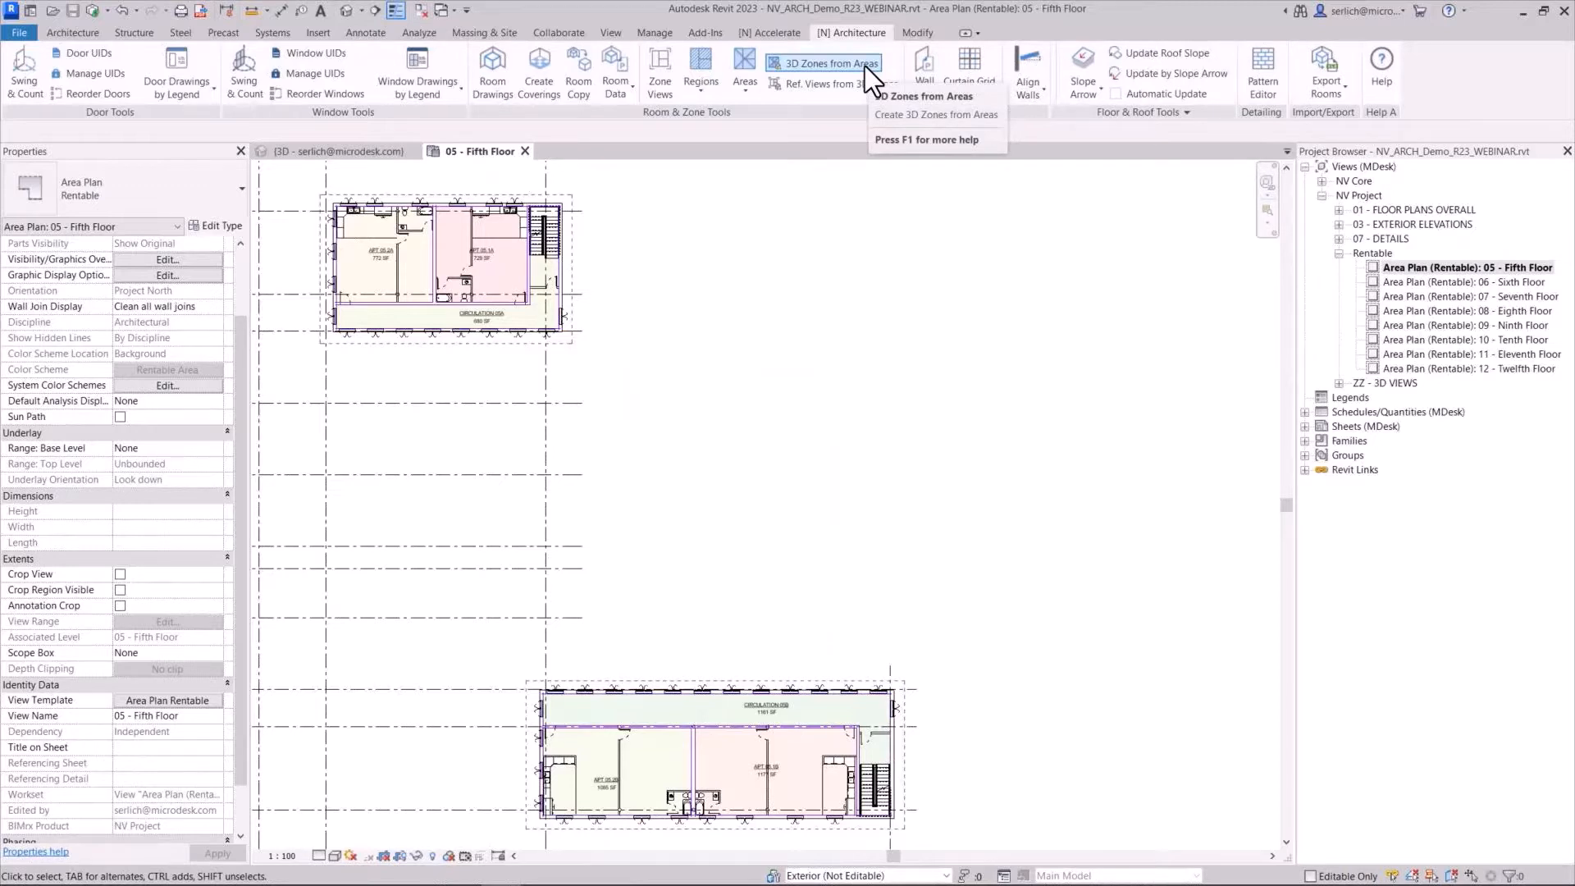
Create 3D zones from the areas with base level 04 - Fourth Floor and top level Roof
left_click(865, 66)
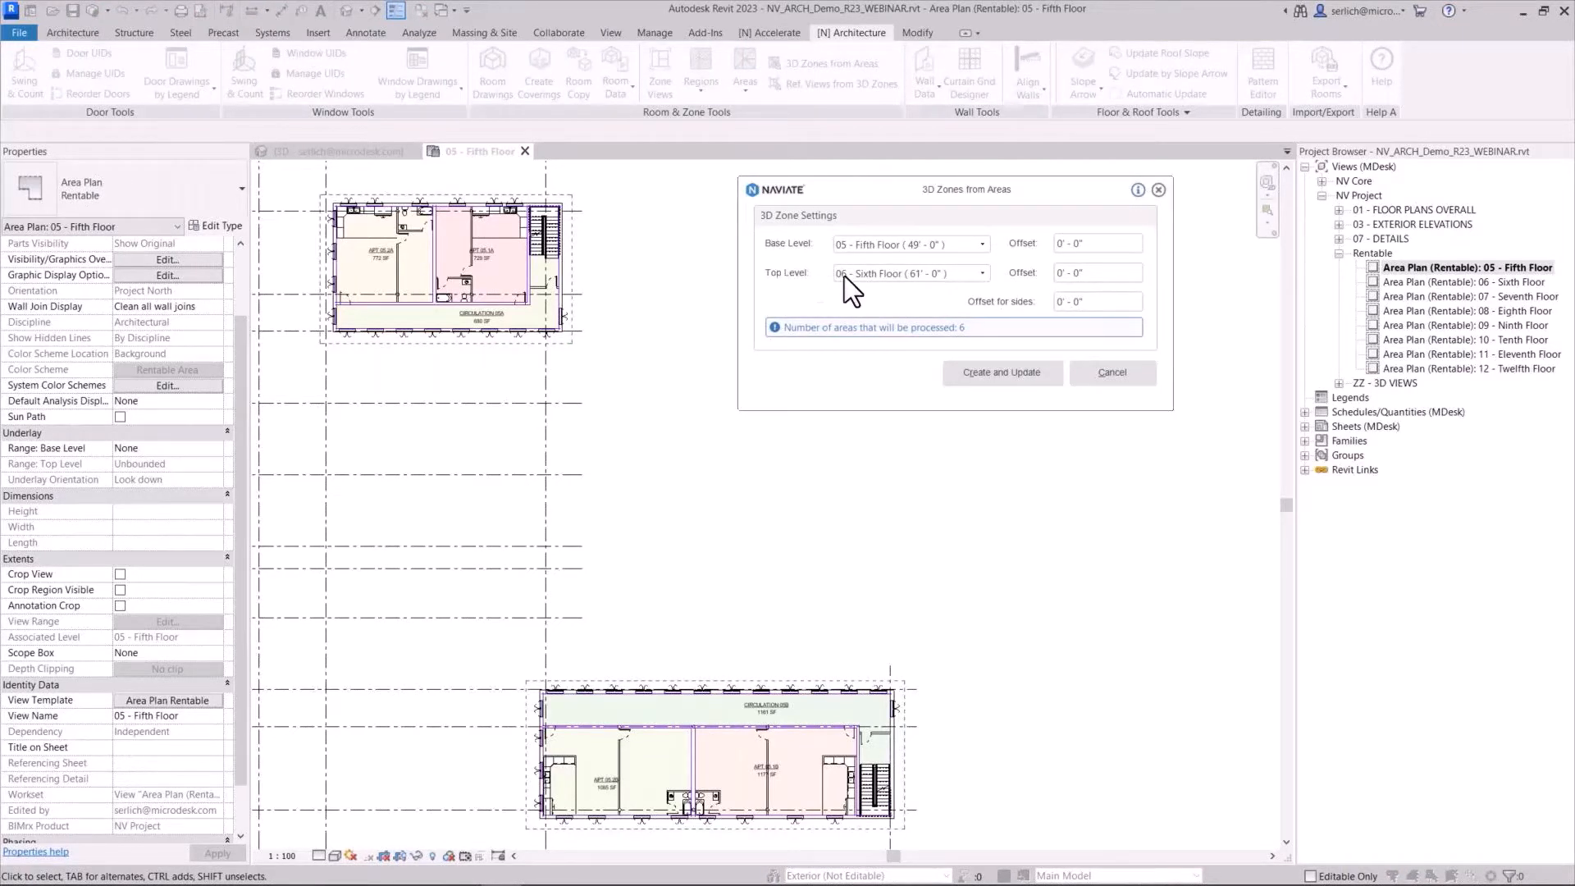
left_click(859, 248)
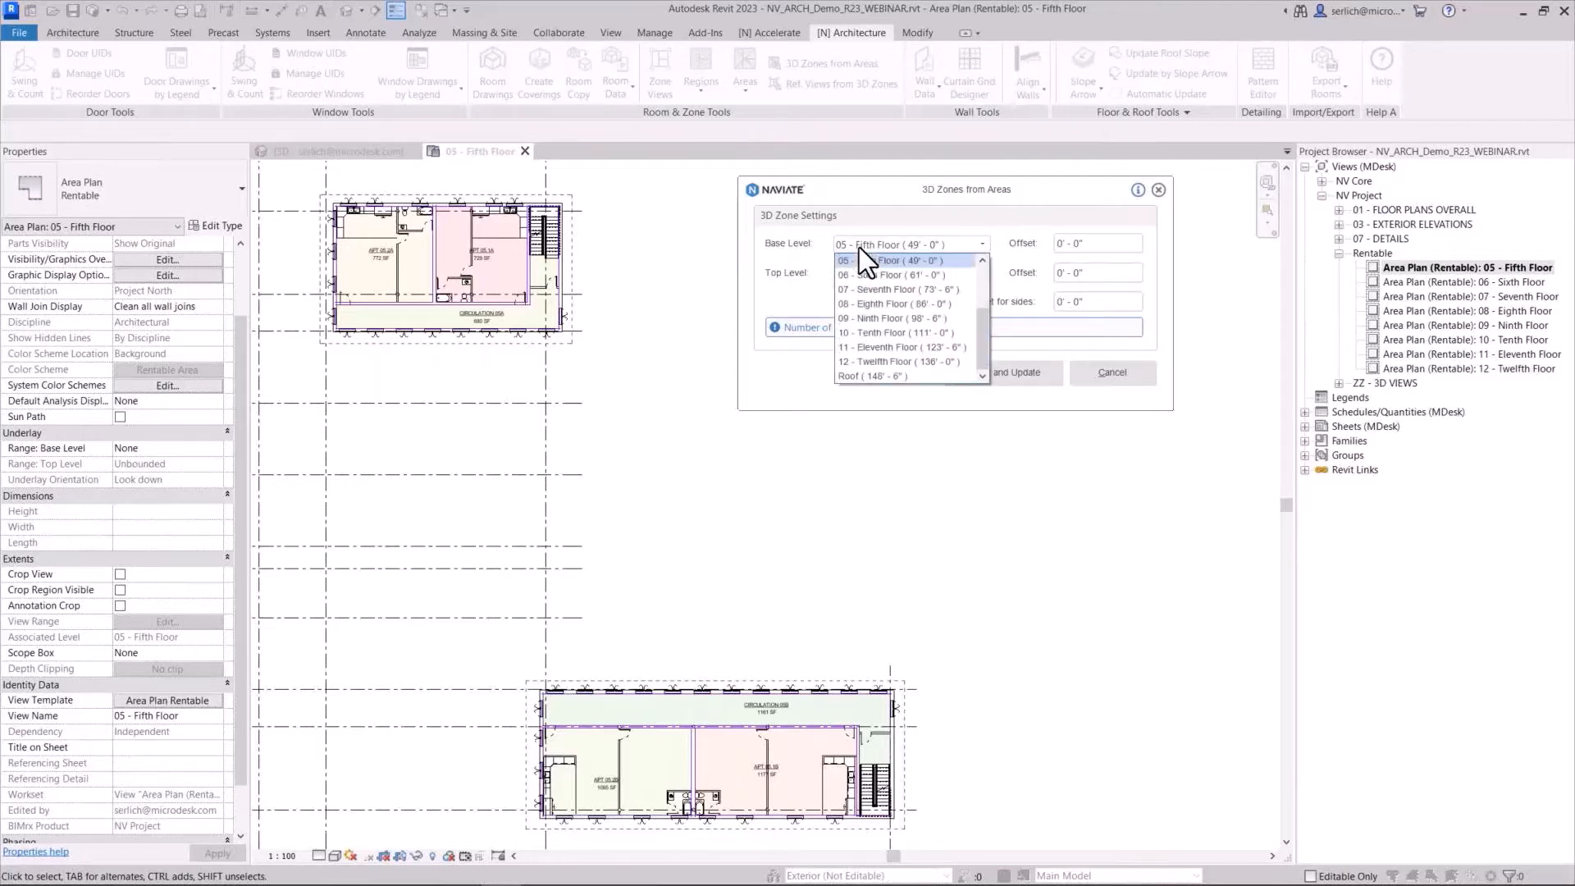
left_click(986, 261)
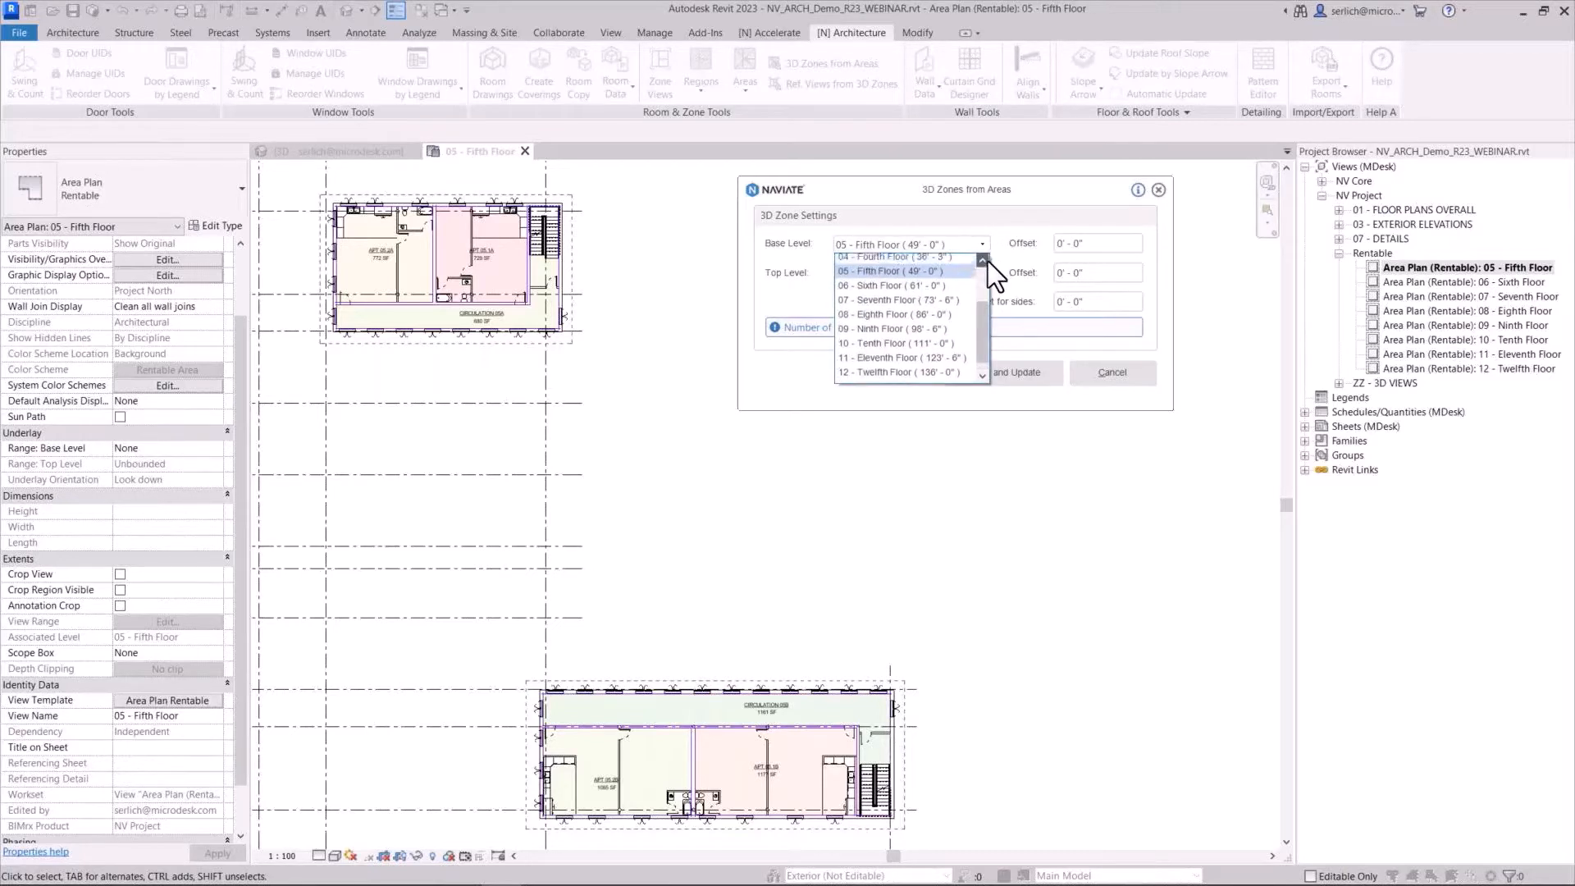
left_click(944, 261)
left_click(940, 274)
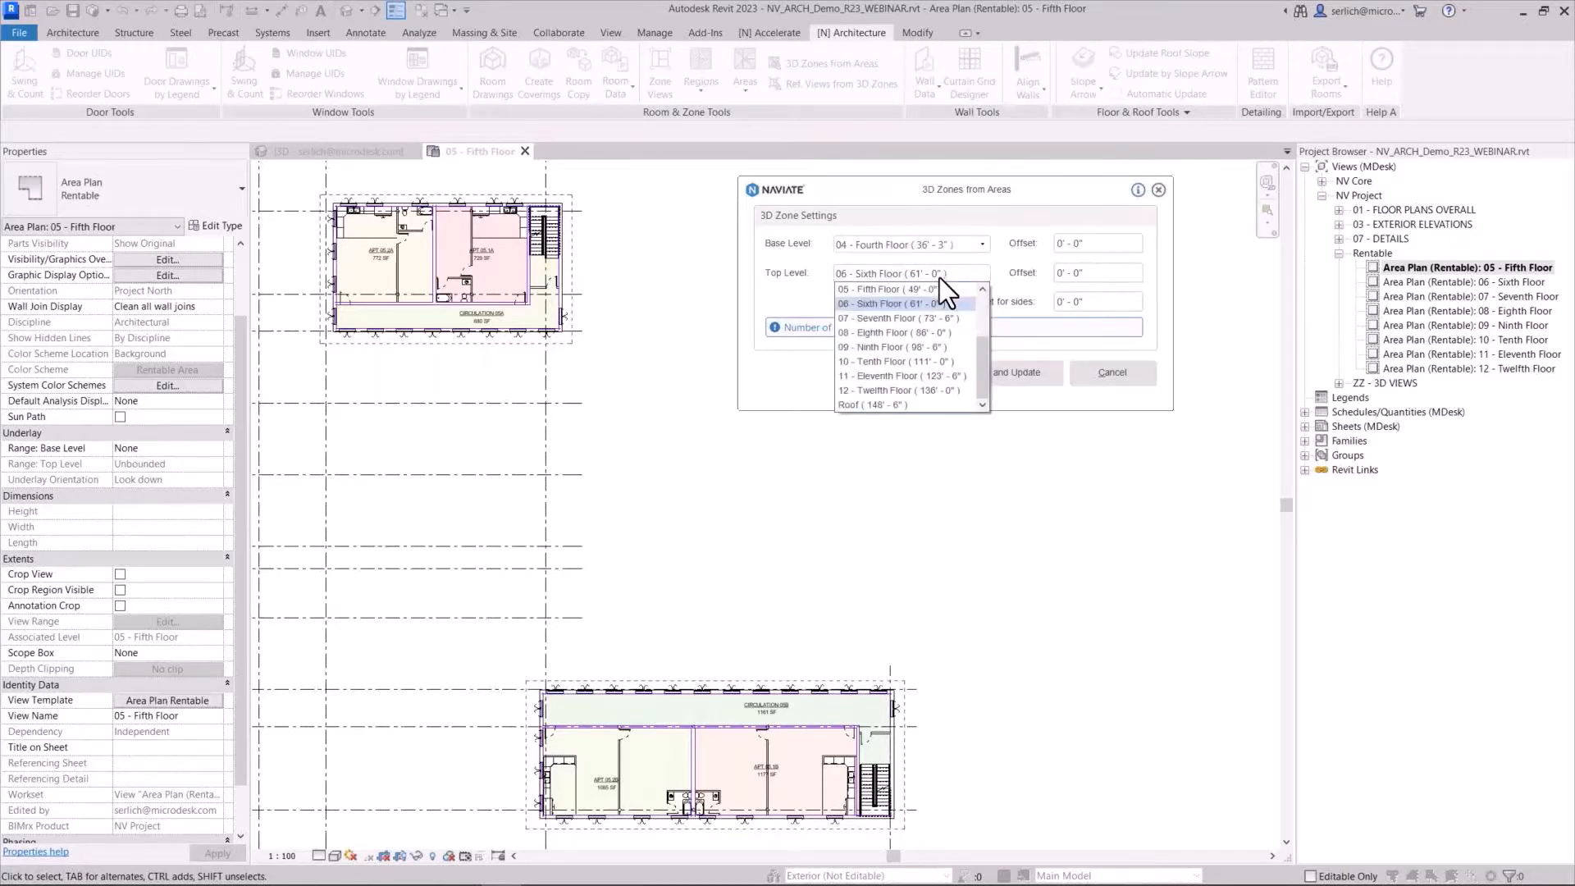
left_click(940, 403)
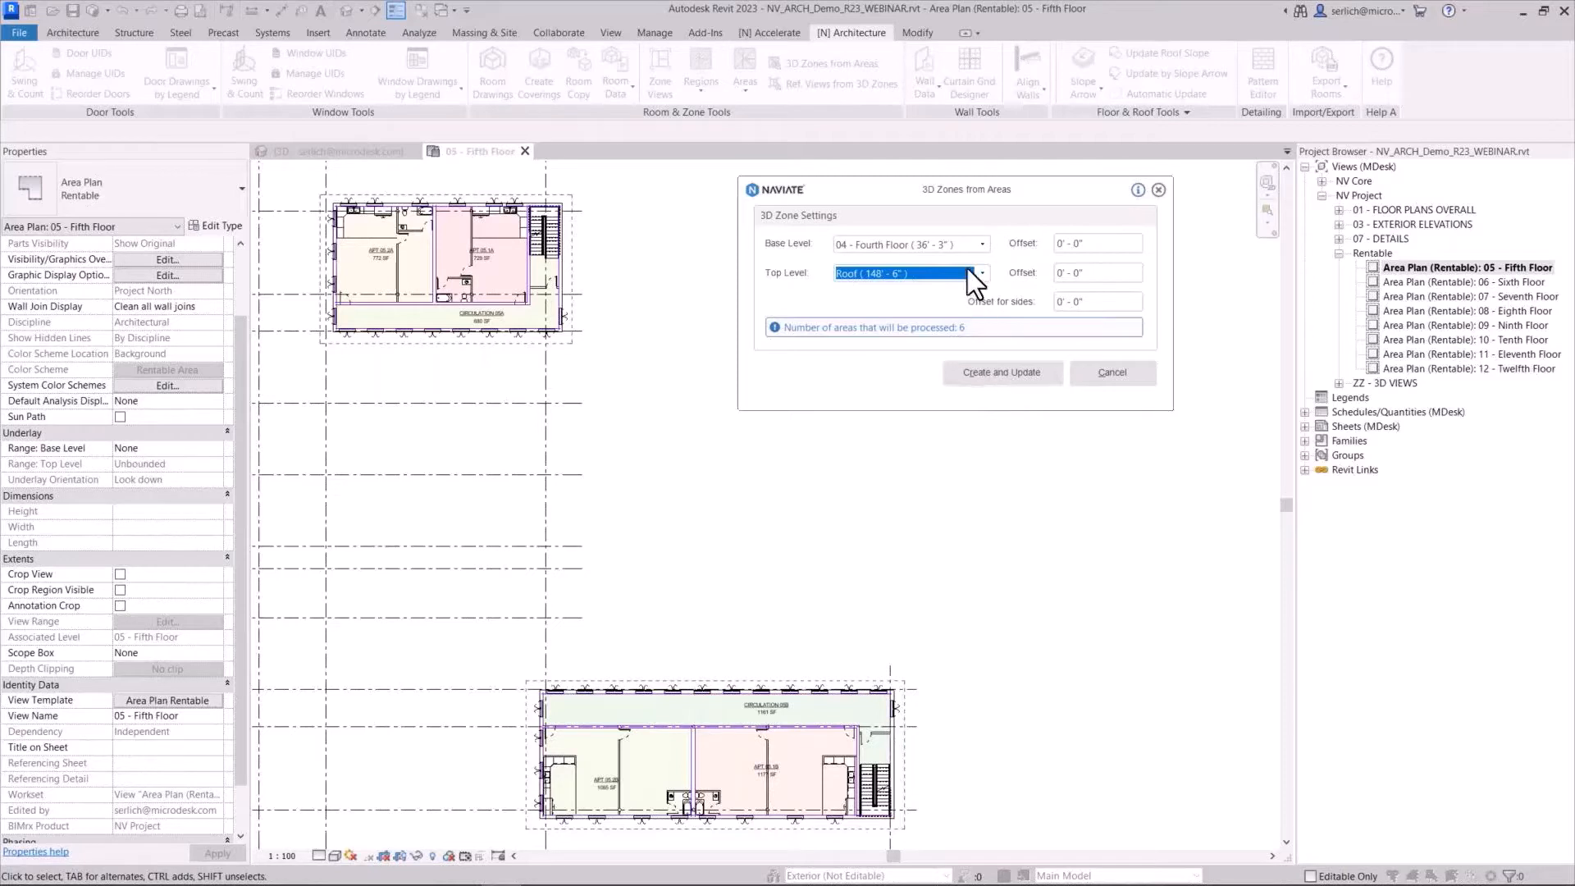
left_click(975, 381)
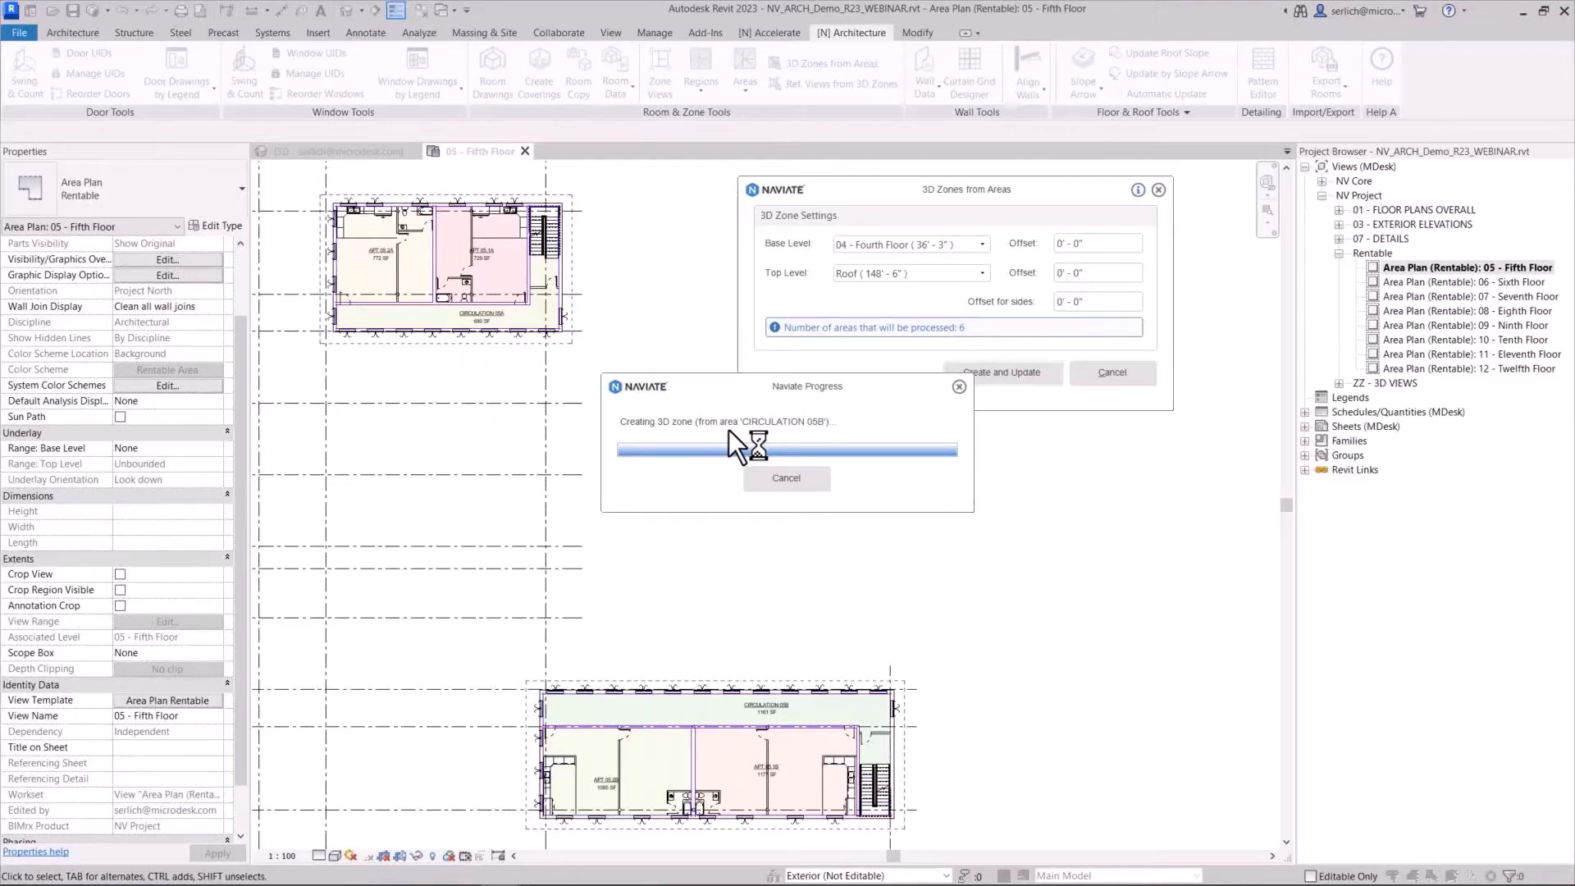
Write the value APT 1A to the ZoneName parameter of the rooms inside 3D zone APT 05.1A
left_click(771, 35)
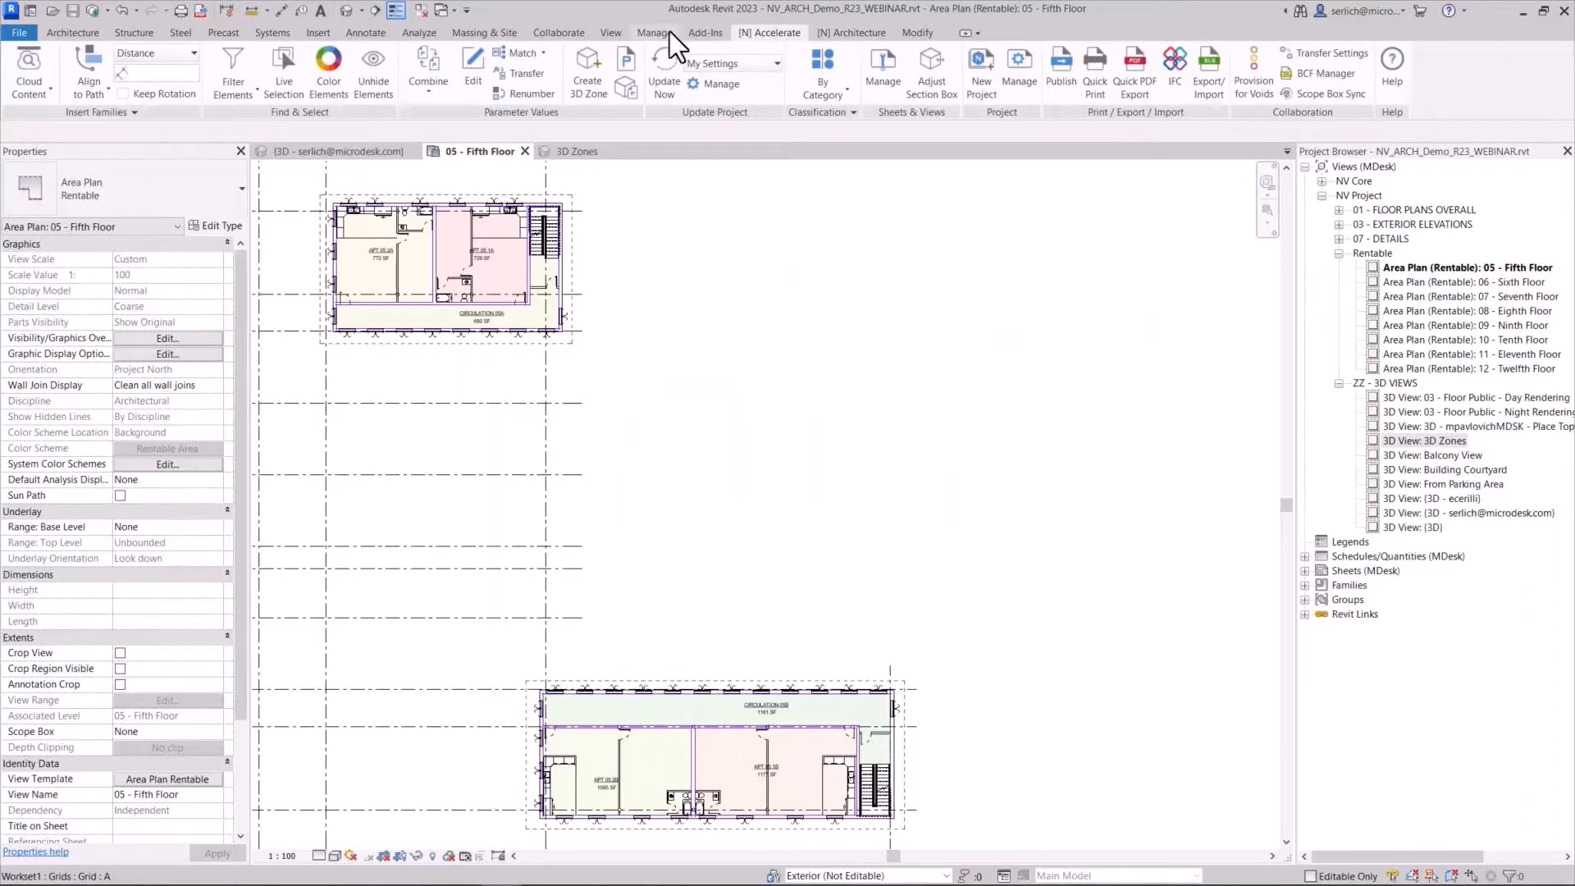
left_click(625, 63)
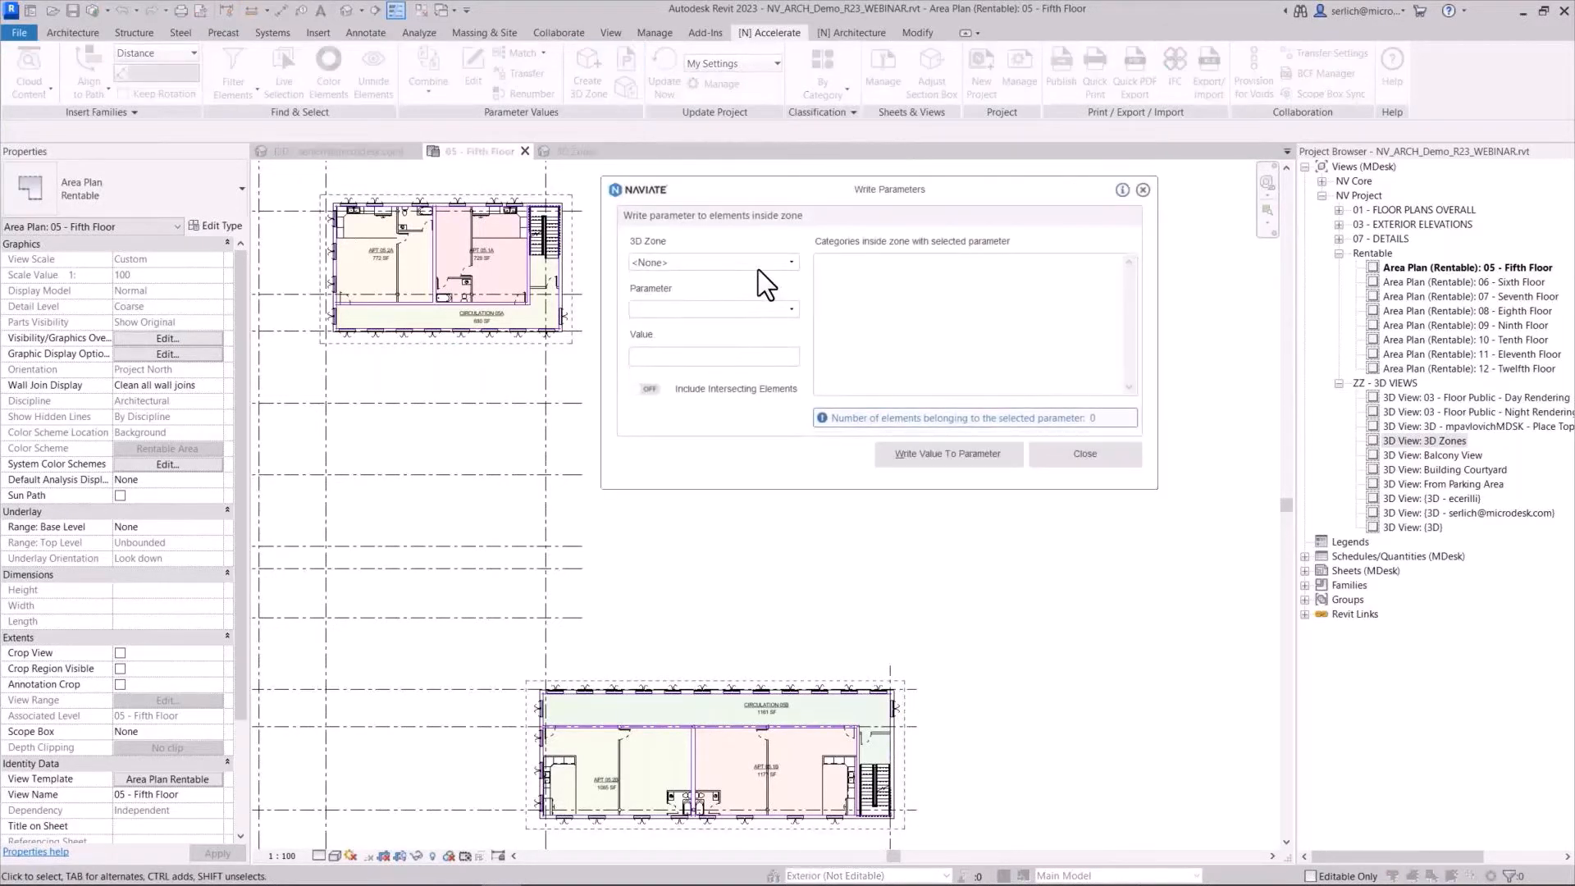
left_click(758, 264)
left_click(750, 295)
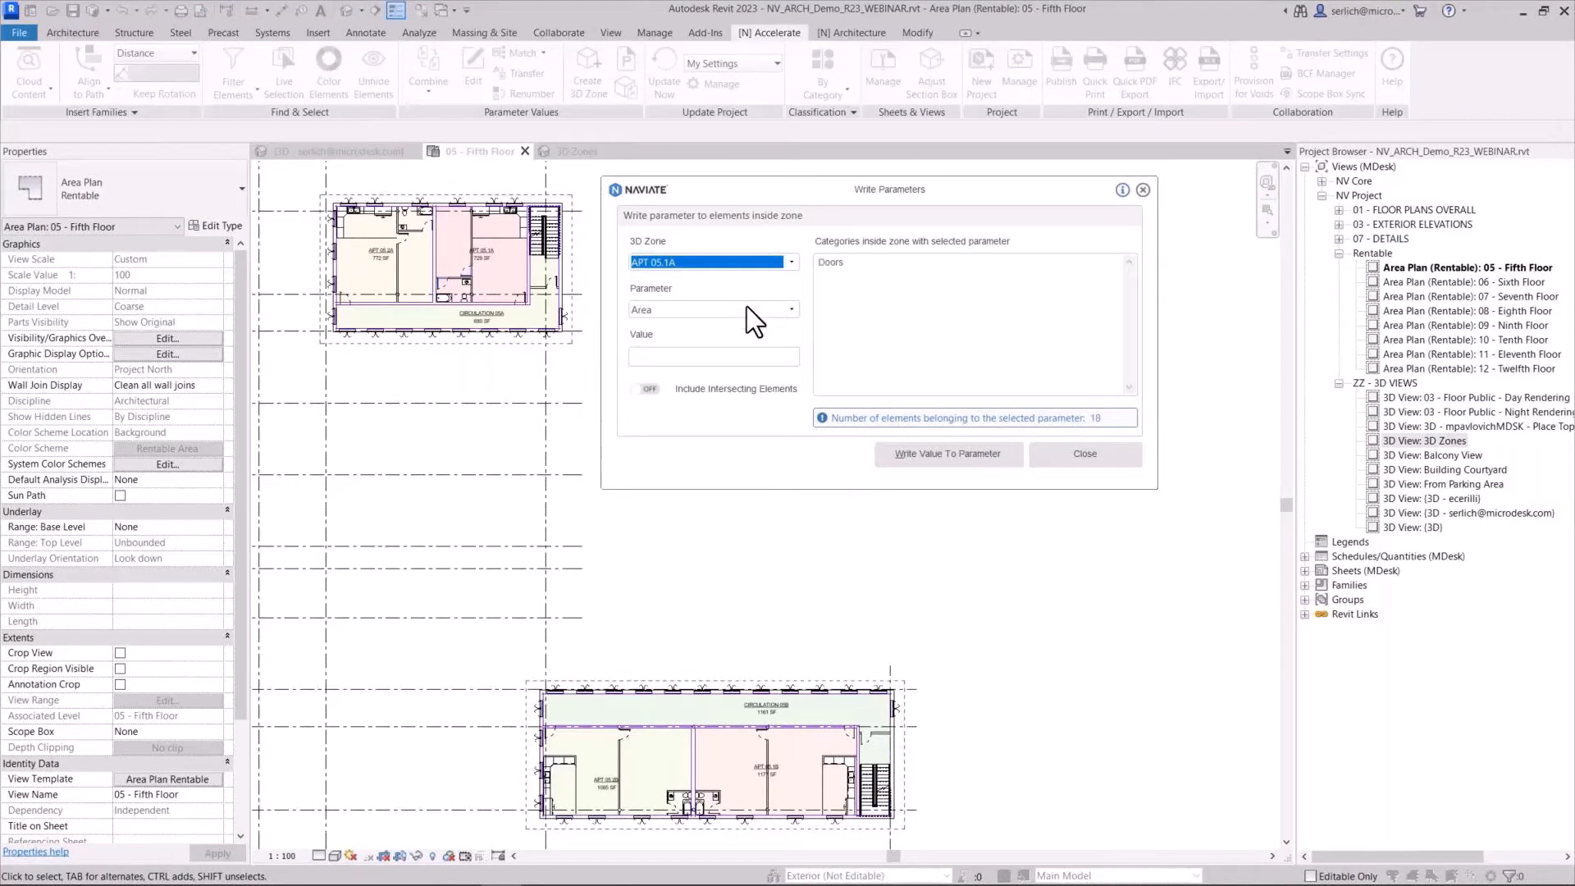
left_click(747, 307)
left_click(754, 426)
left_click(715, 357)
type("APT ")
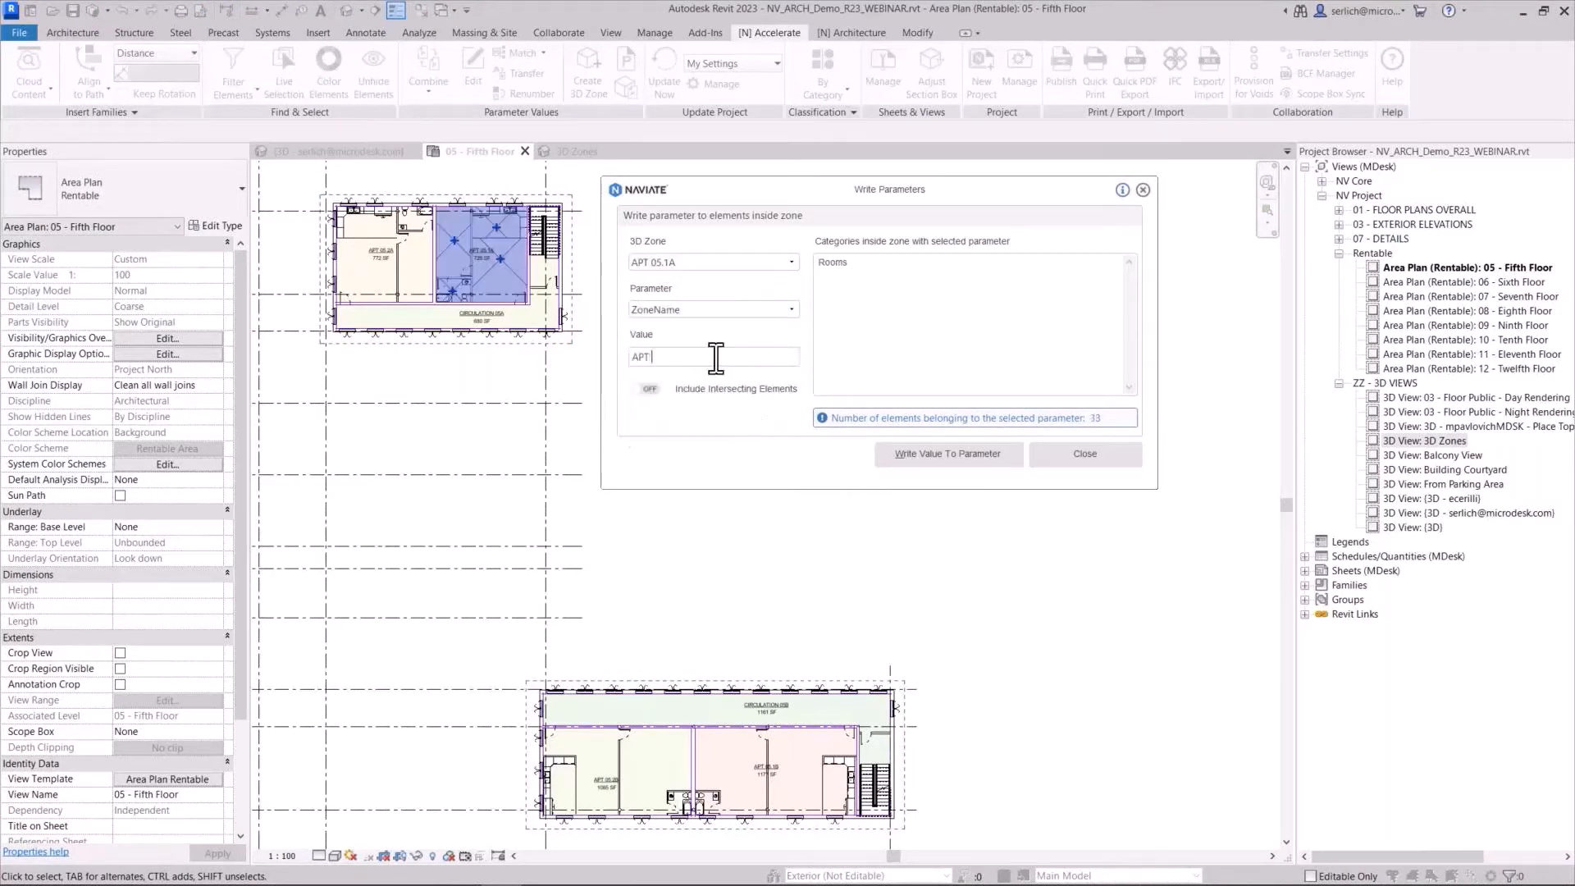
type("1A")
left_click(967, 465)
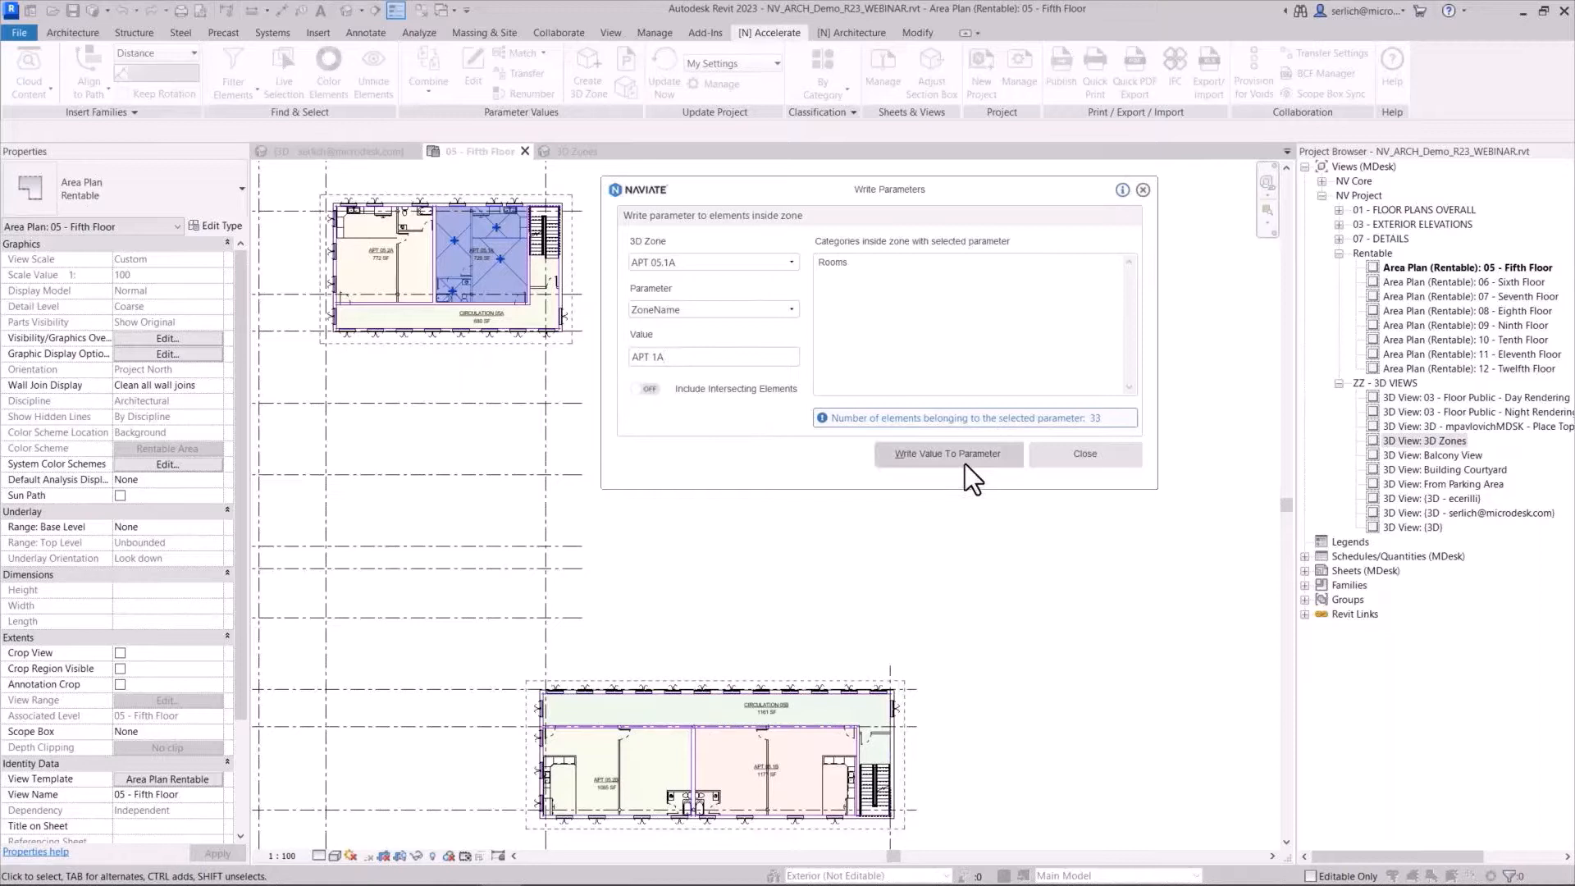
Write the ZoneName value APT 1B to the rooms inside 3D zone APT 05.1B
left_click(746, 263)
left_click(735, 308)
double_click(657, 358)
type("1B")
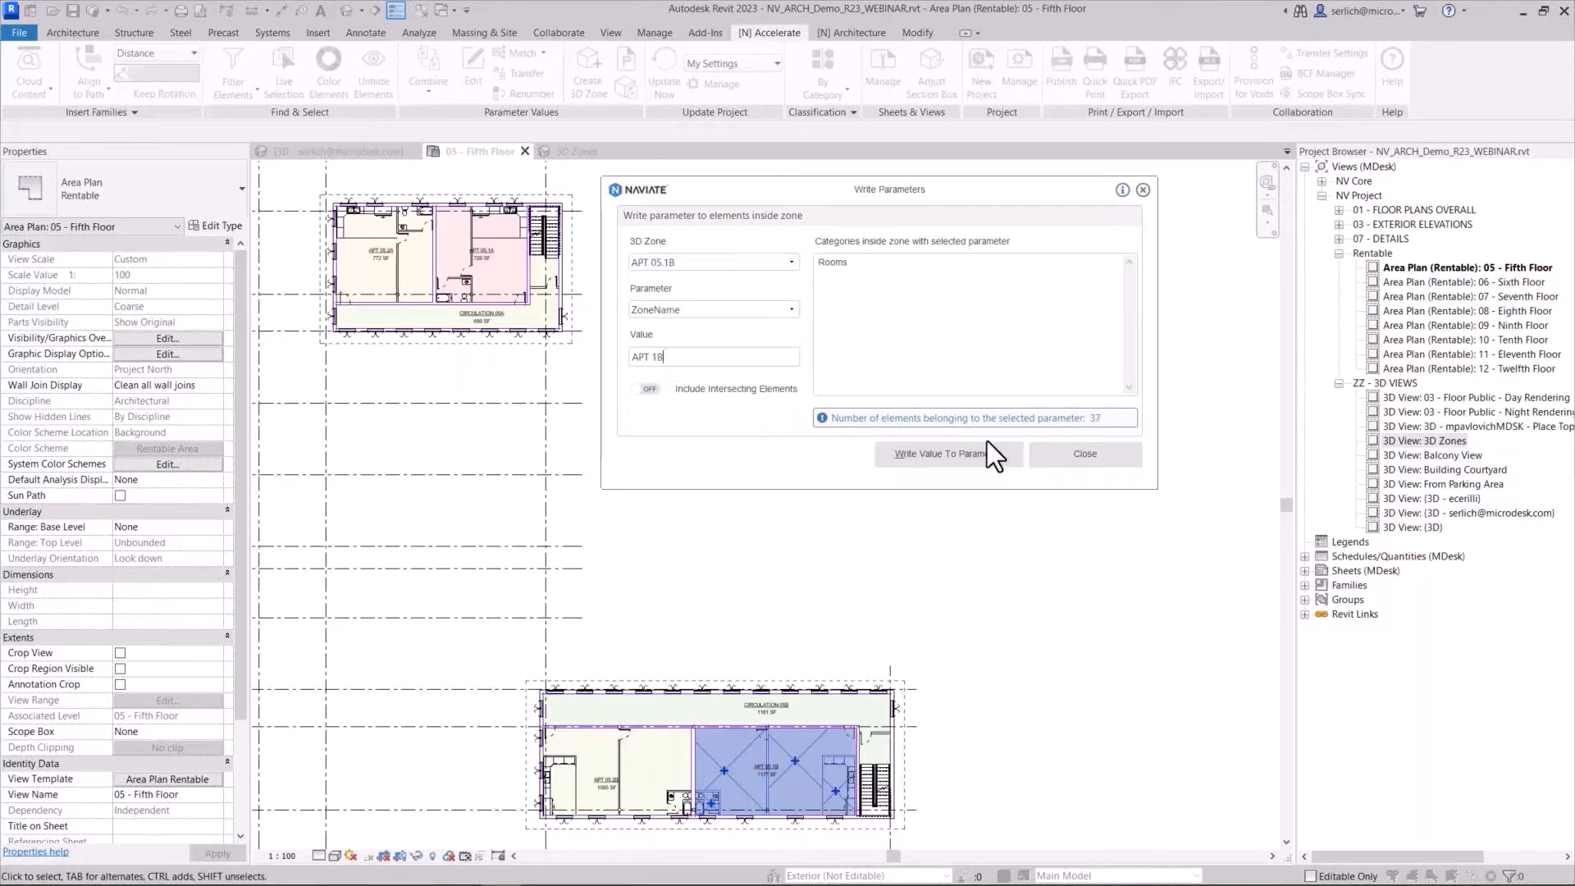
left_click(993, 456)
Write the ZoneName value APT 2A to the rooms inside 3D zone APT 05.2A
left_click(711, 262)
left_click(711, 330)
double_click(657, 358)
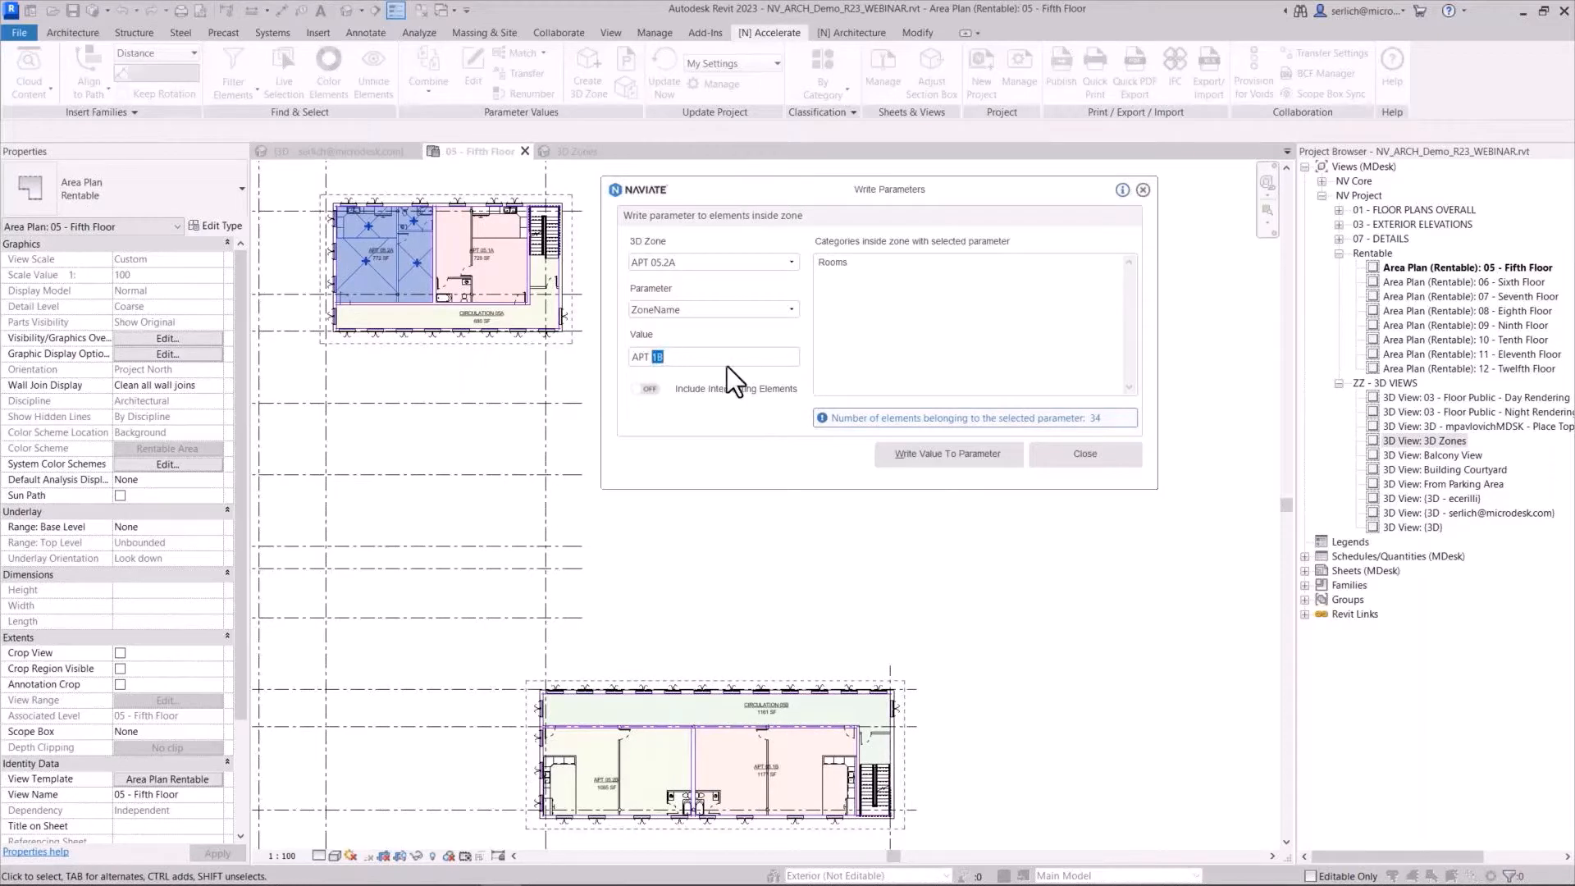
type("2A")
left_click(952, 453)
Write the ZoneName value APT 2B to the rooms inside 3D zone APT 05.2B
left_click(756, 265)
left_click(752, 336)
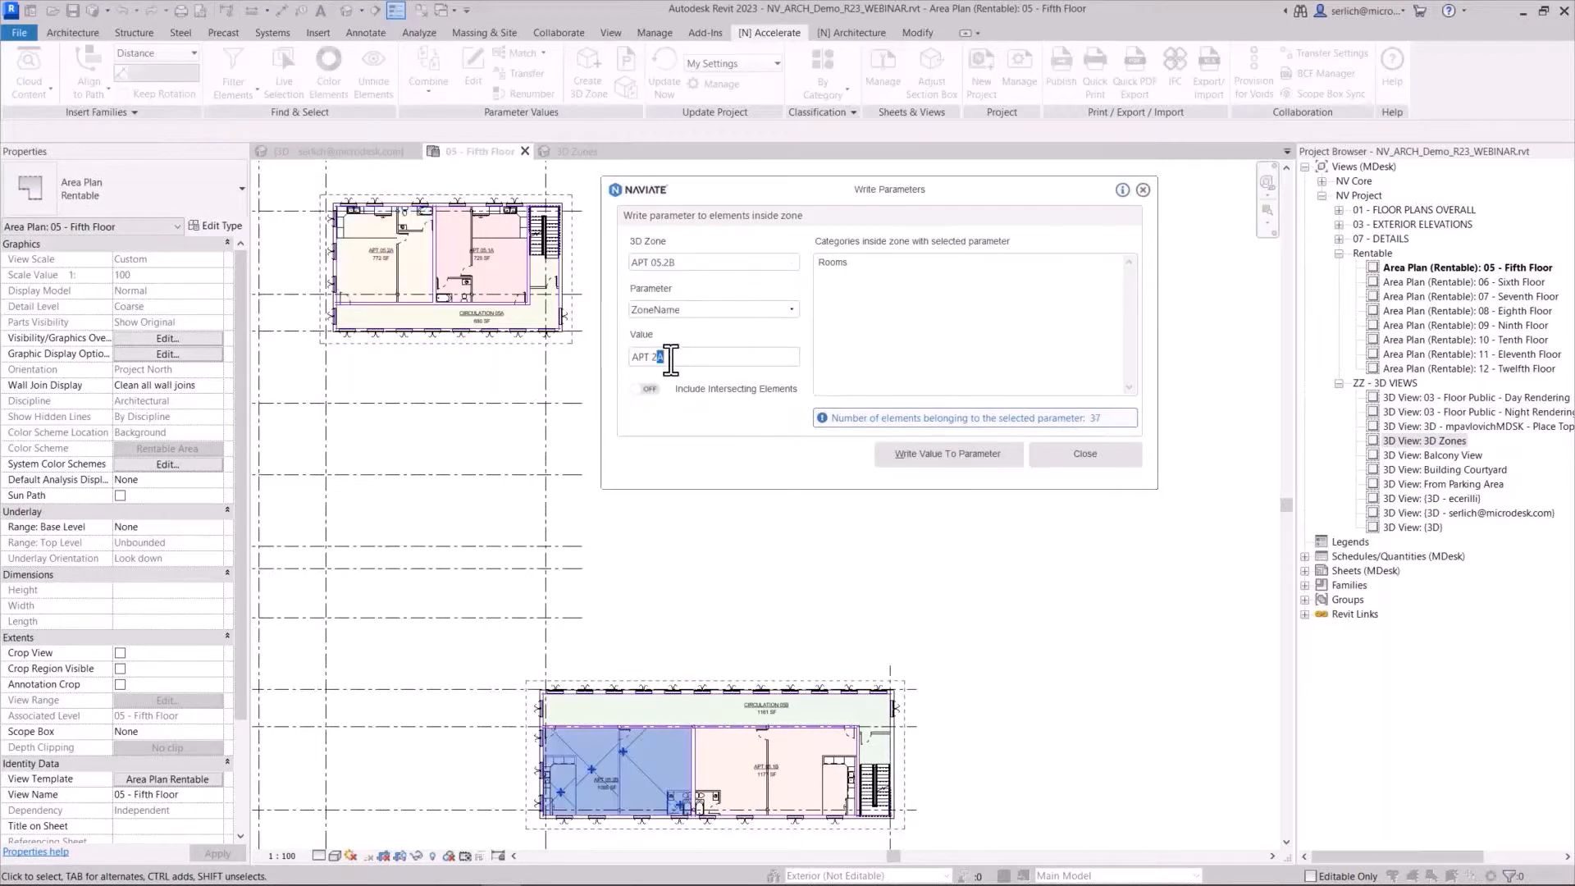
left_click(668, 357)
key("BackSpace")
type("B")
left_click(981, 452)
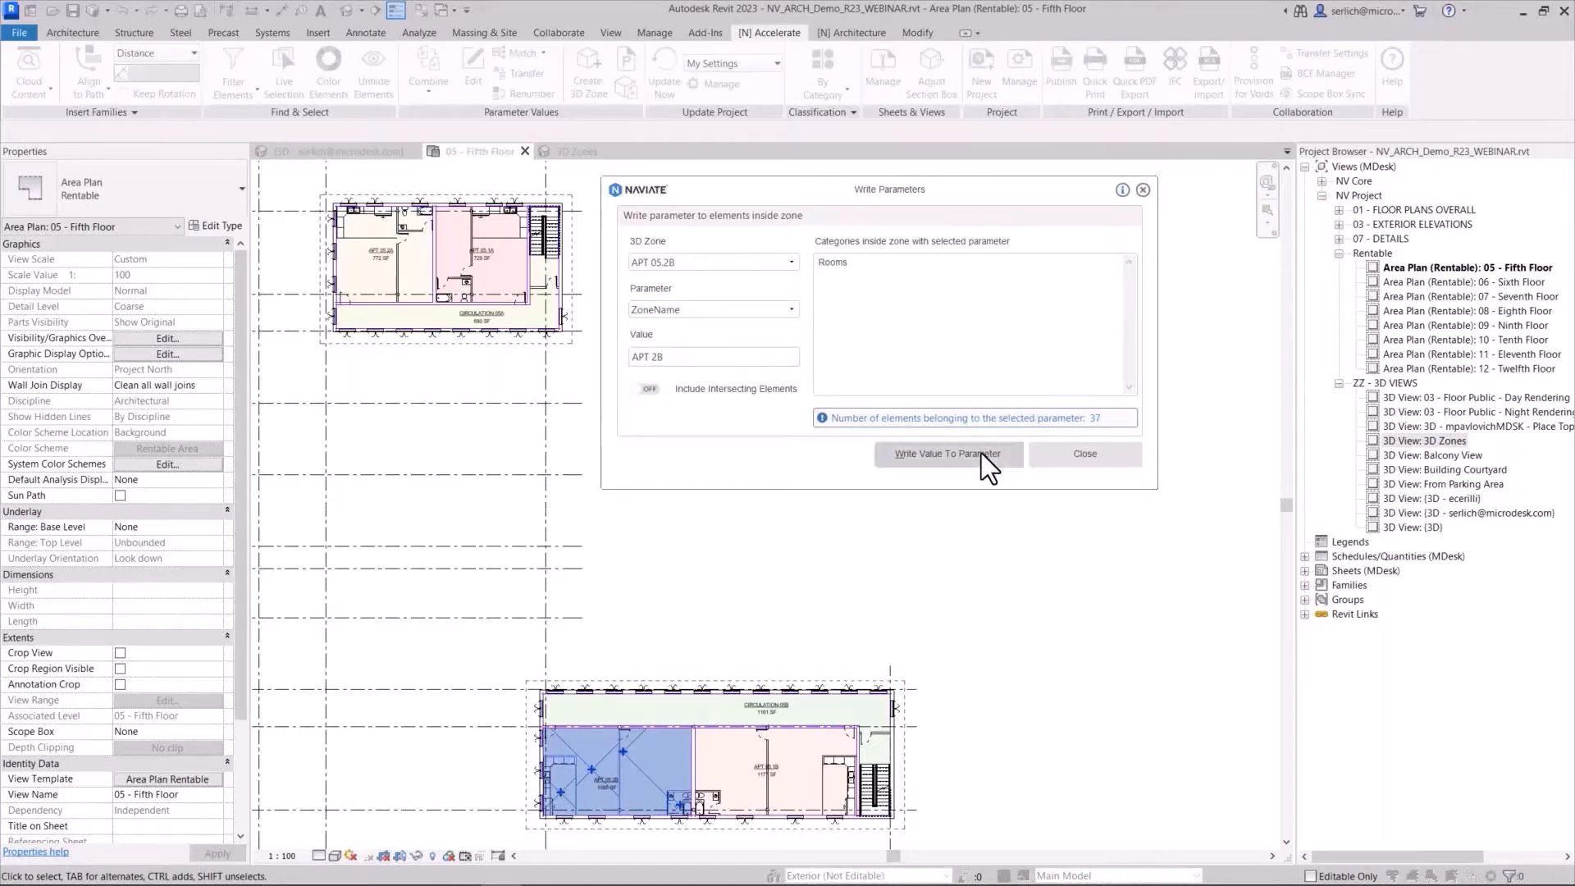
Write the ZoneName value CIRCULATION A to the rooms inside 3D zone CIRCULATION 05A
left_click(768, 264)
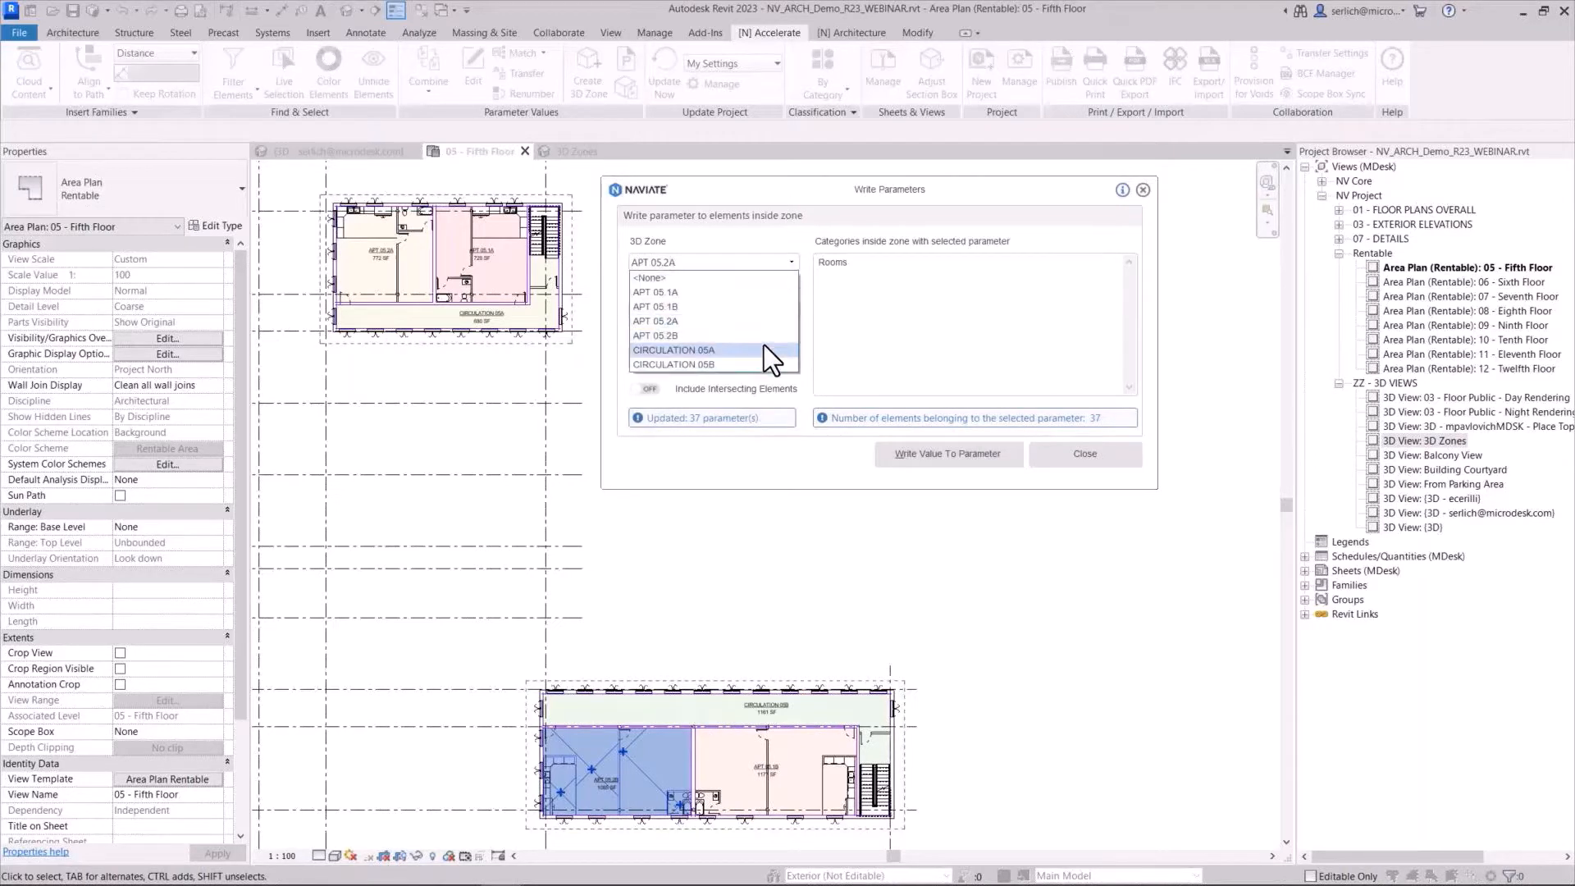
left_click(765, 344)
left_click_drag(703, 356, 624, 353)
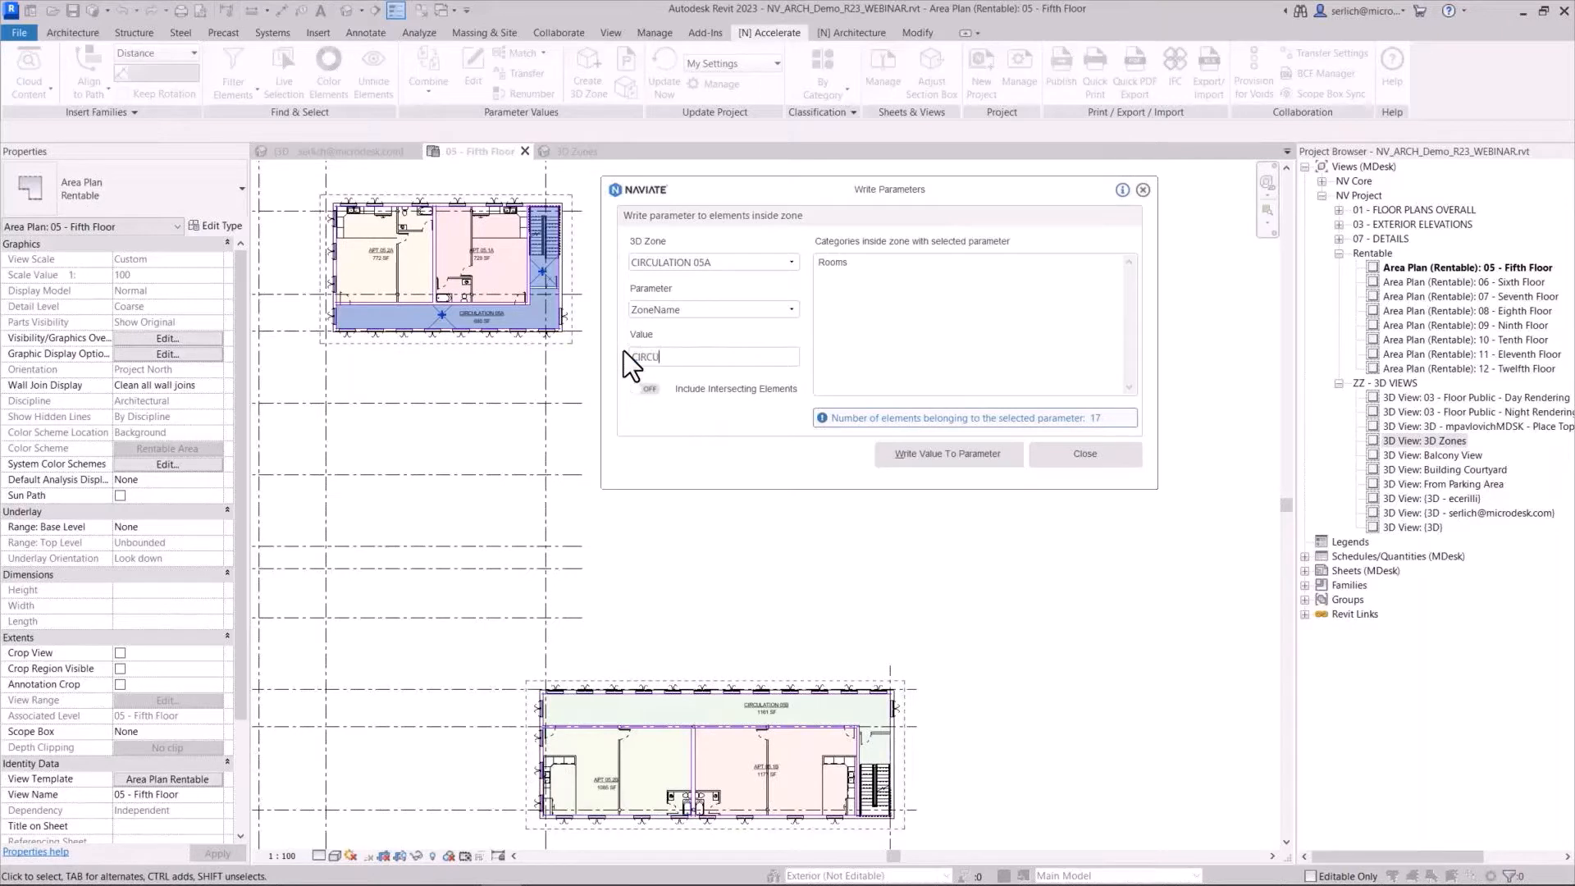
type("CIRCULATION A")
left_click(889, 451)
Write the ZoneName value CIRCULATION B to the rooms inside 3D zone CIRCULATION 05B and finish writing parameters
left_click(755, 263)
left_click(746, 285)
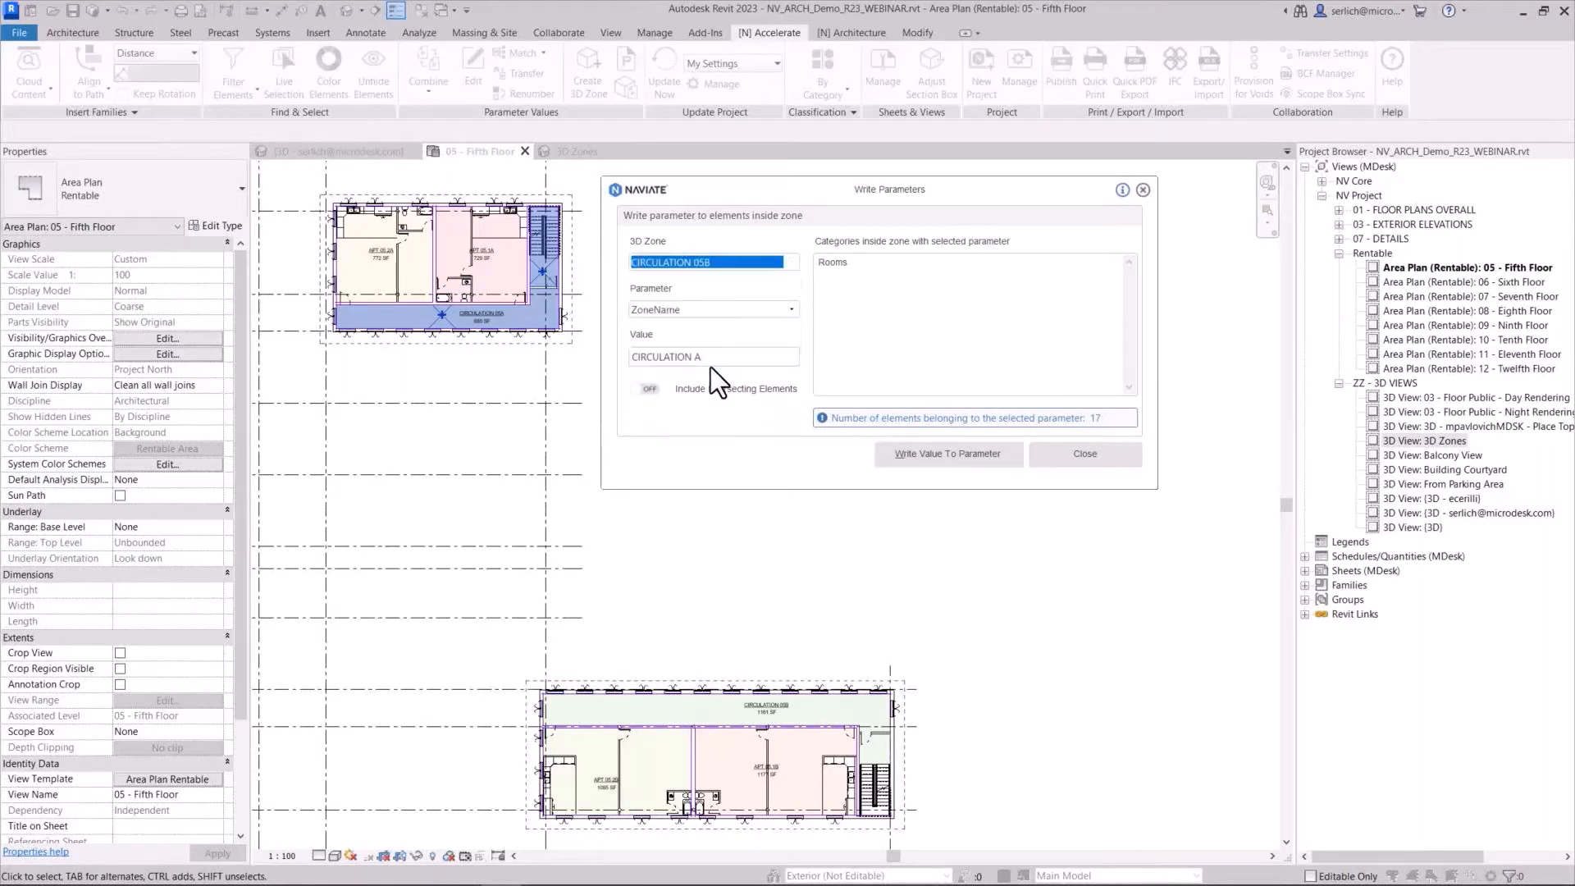
type("B")
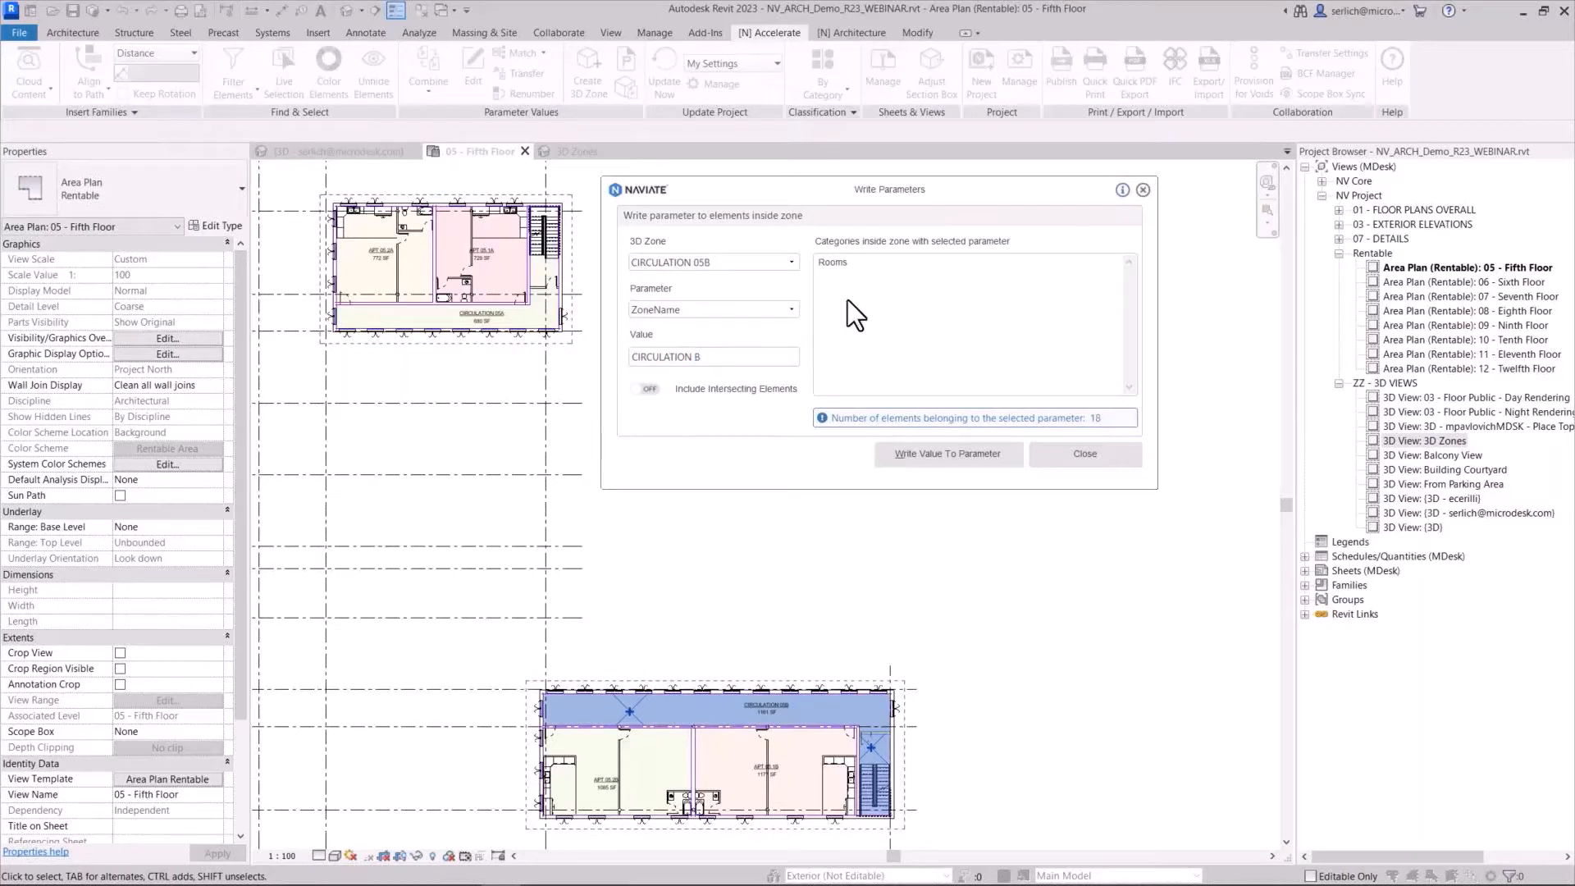
left_click(919, 450)
left_click(1072, 451)
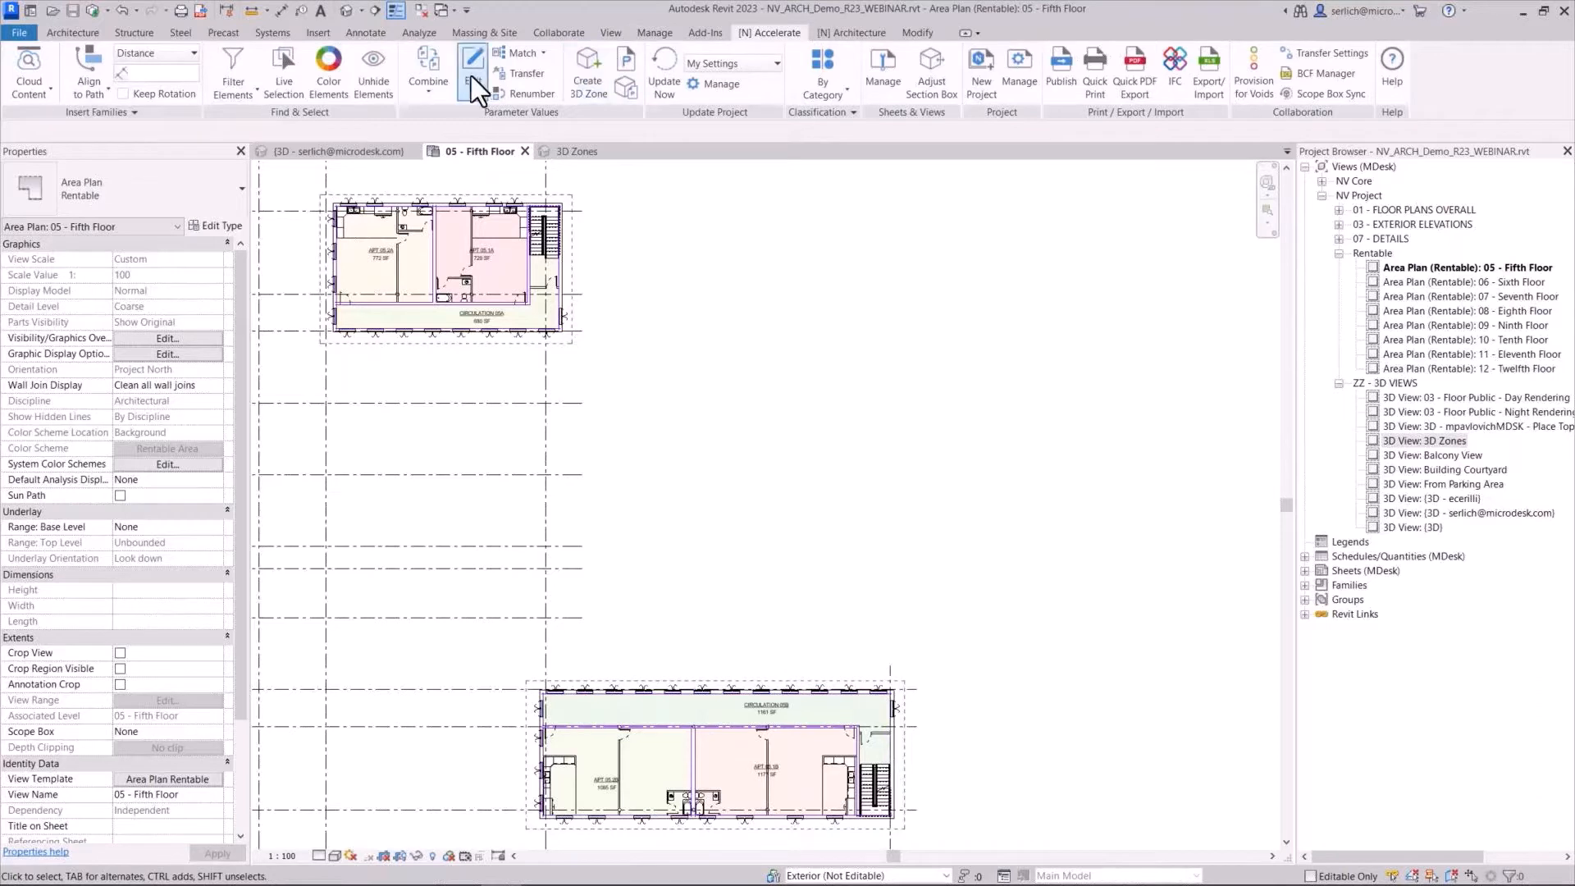
Set up dependent view creation for plan type Floor Plans (02 - FLOOR PLANS PART PLANS) with the NV Part 1/4 Plan view template
left_click(884, 84)
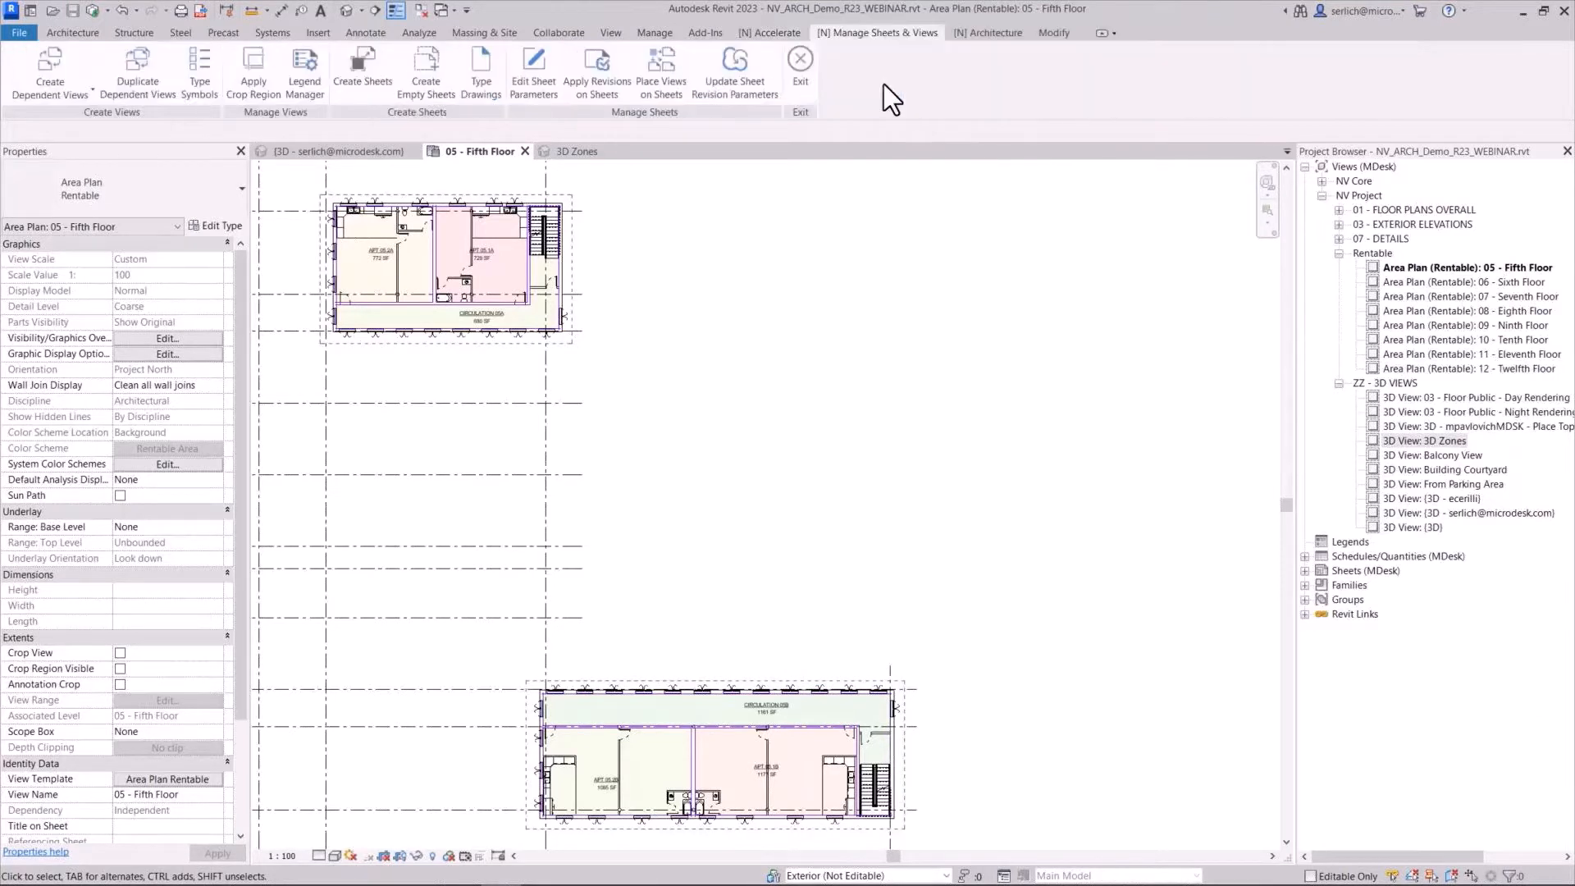
left_click(73, 68)
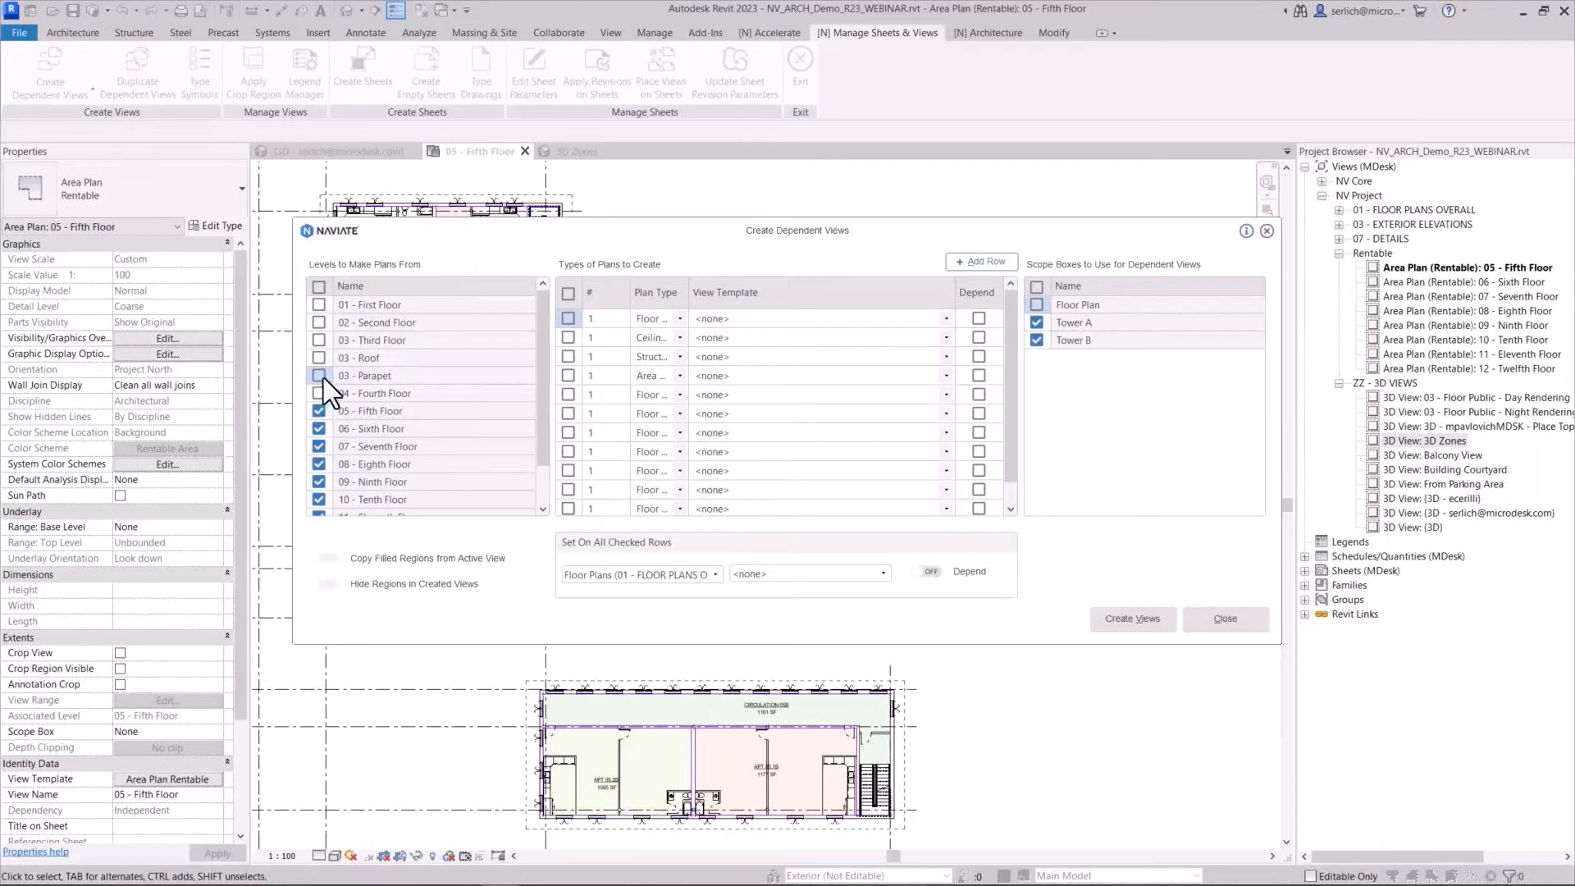
left_click_drag(689, 297, 890, 307)
scroll(804, 414, "down", 1)
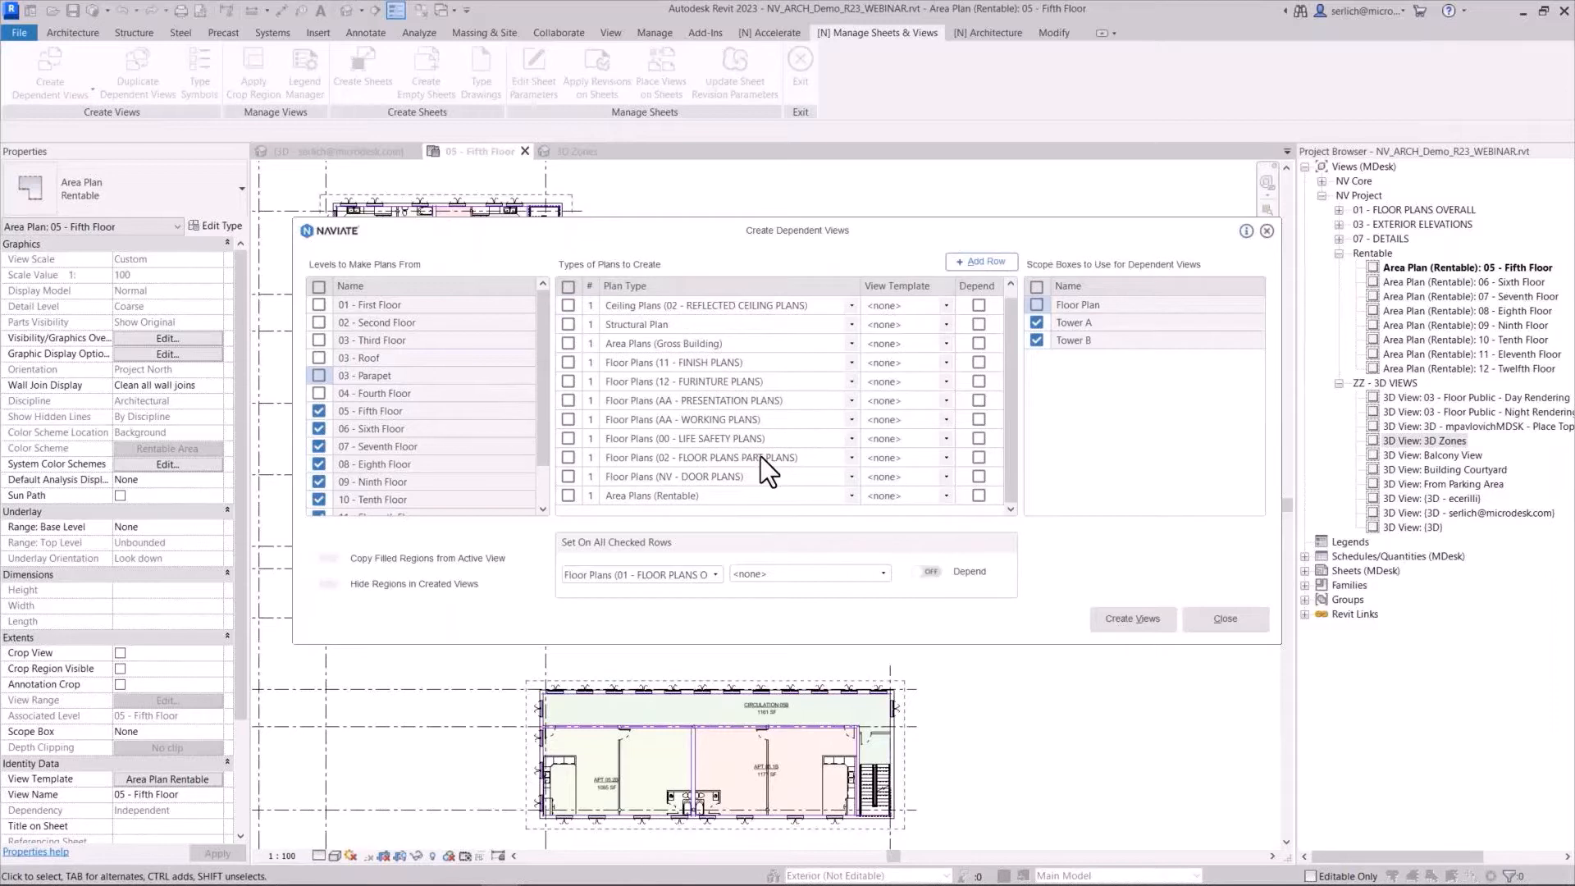
left_click(607, 456)
left_click(567, 457)
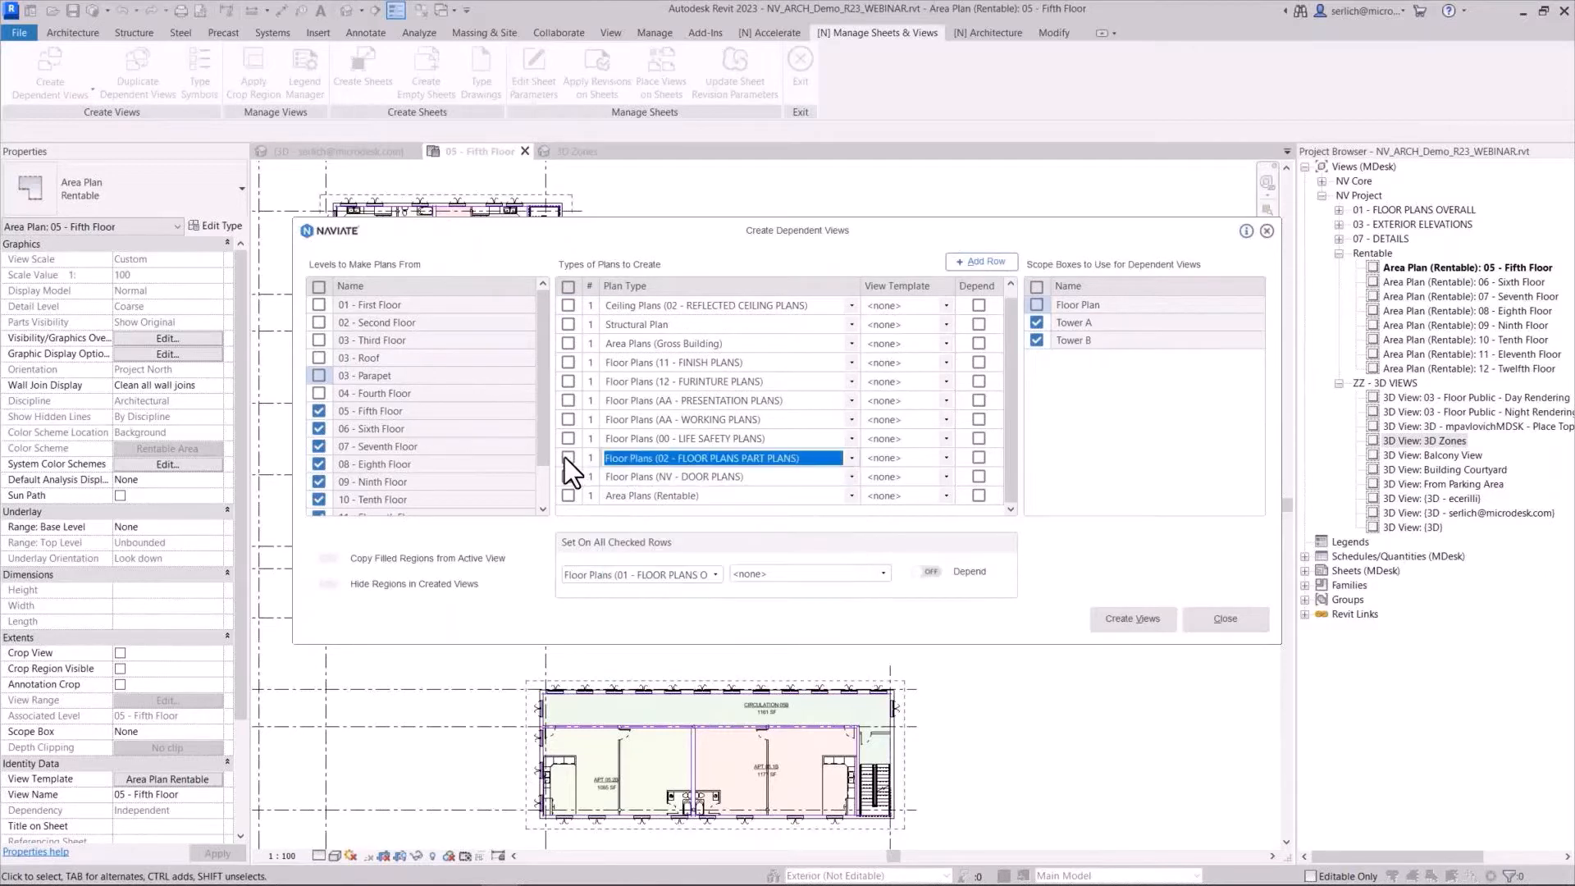
left_click(906, 458)
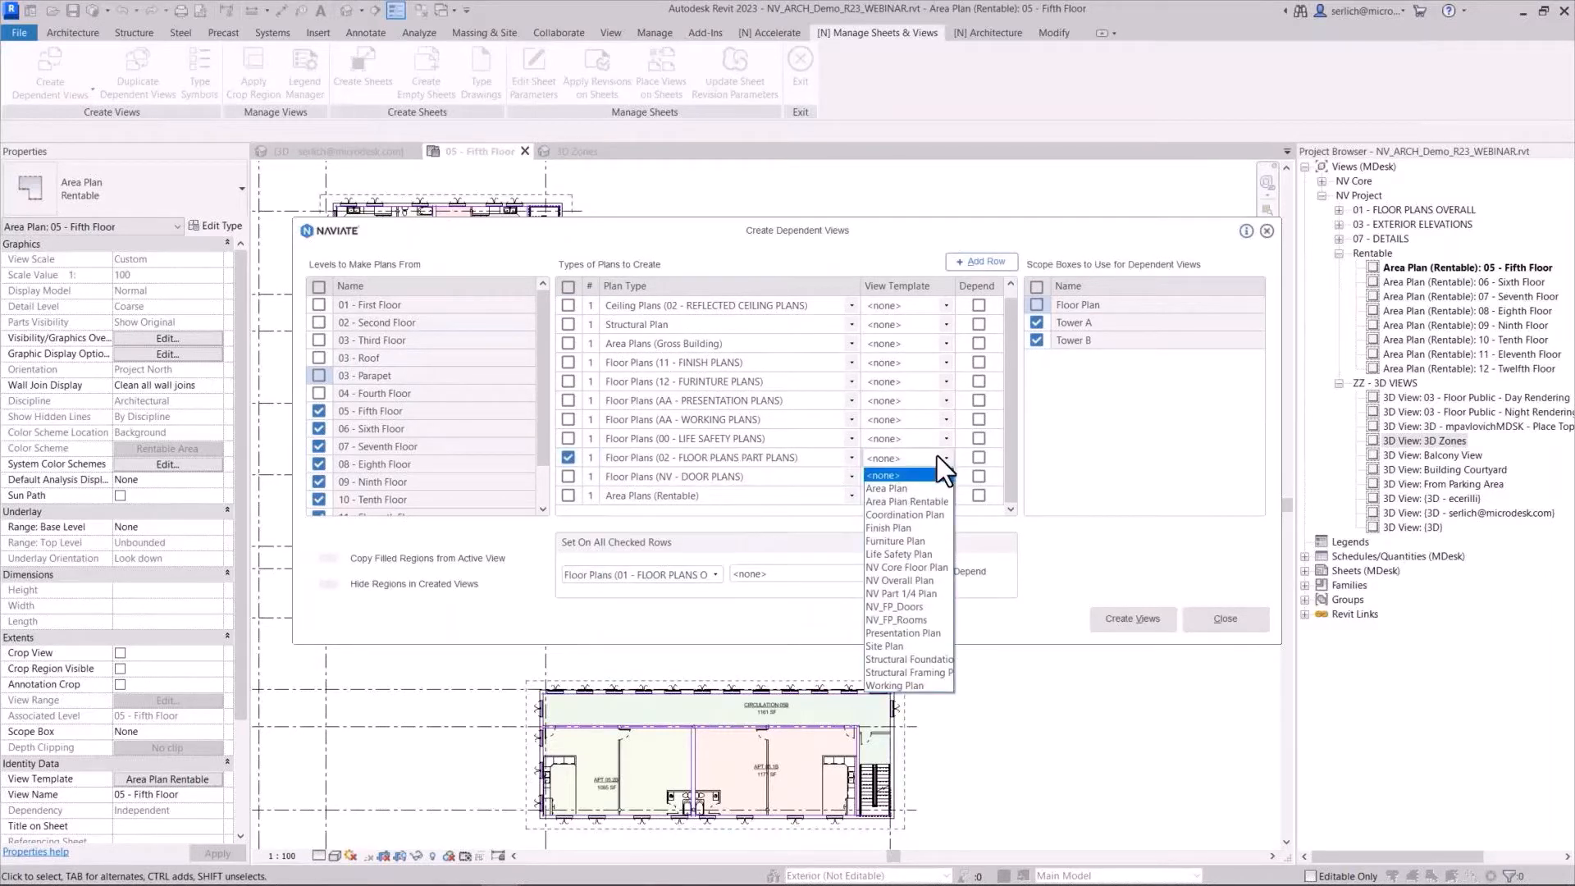
left_click(919, 594)
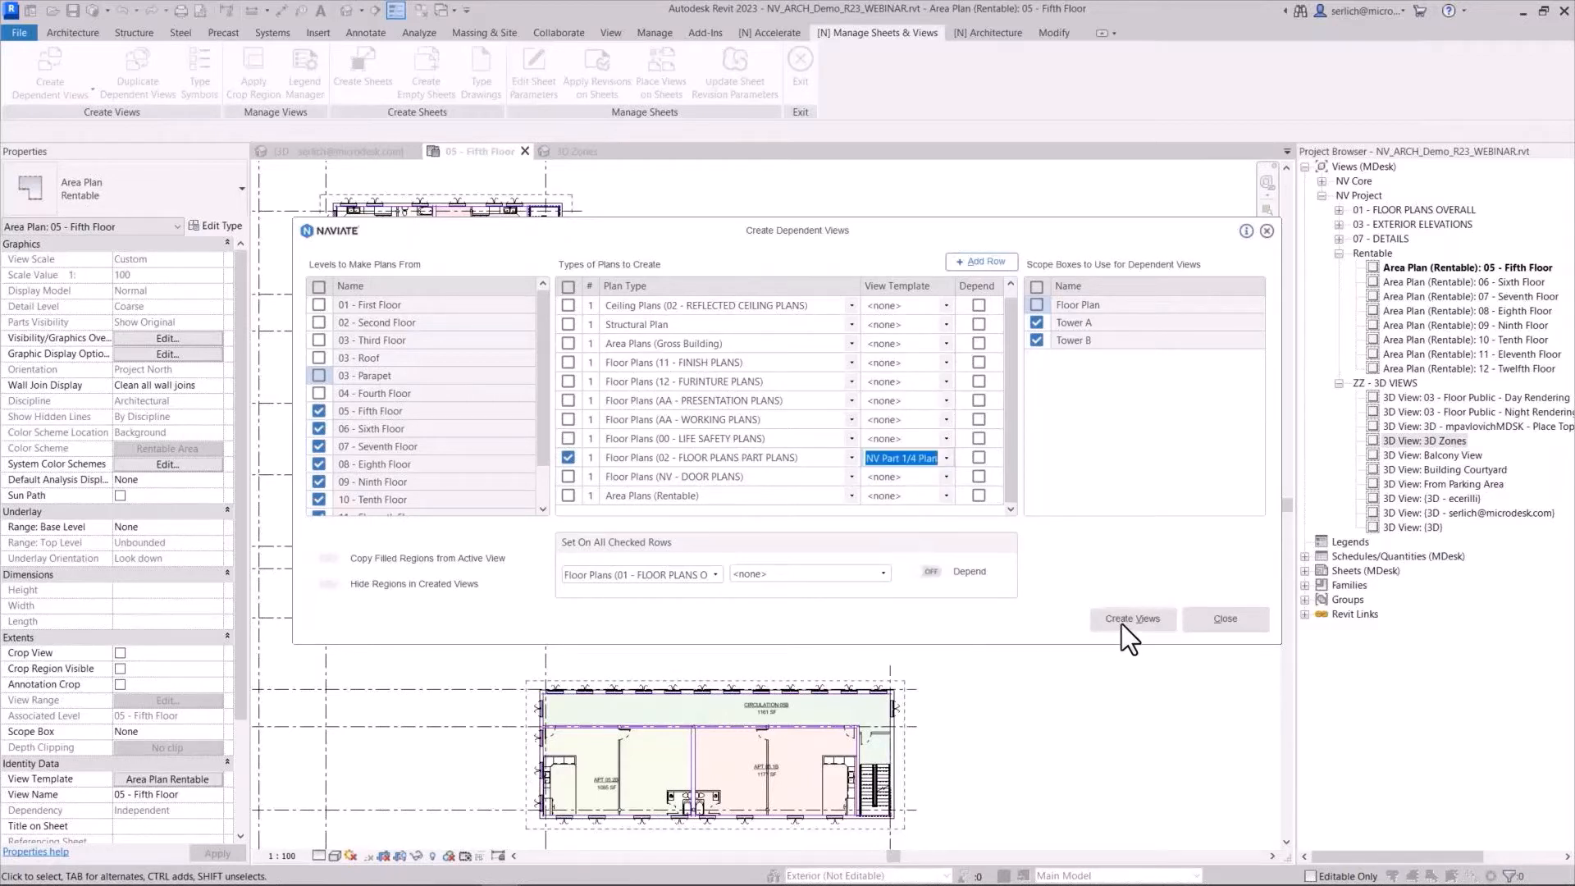
Exclude the Tower A and Tower B scope boxes and create the part plan views for the checked levels
left_click(1039, 322)
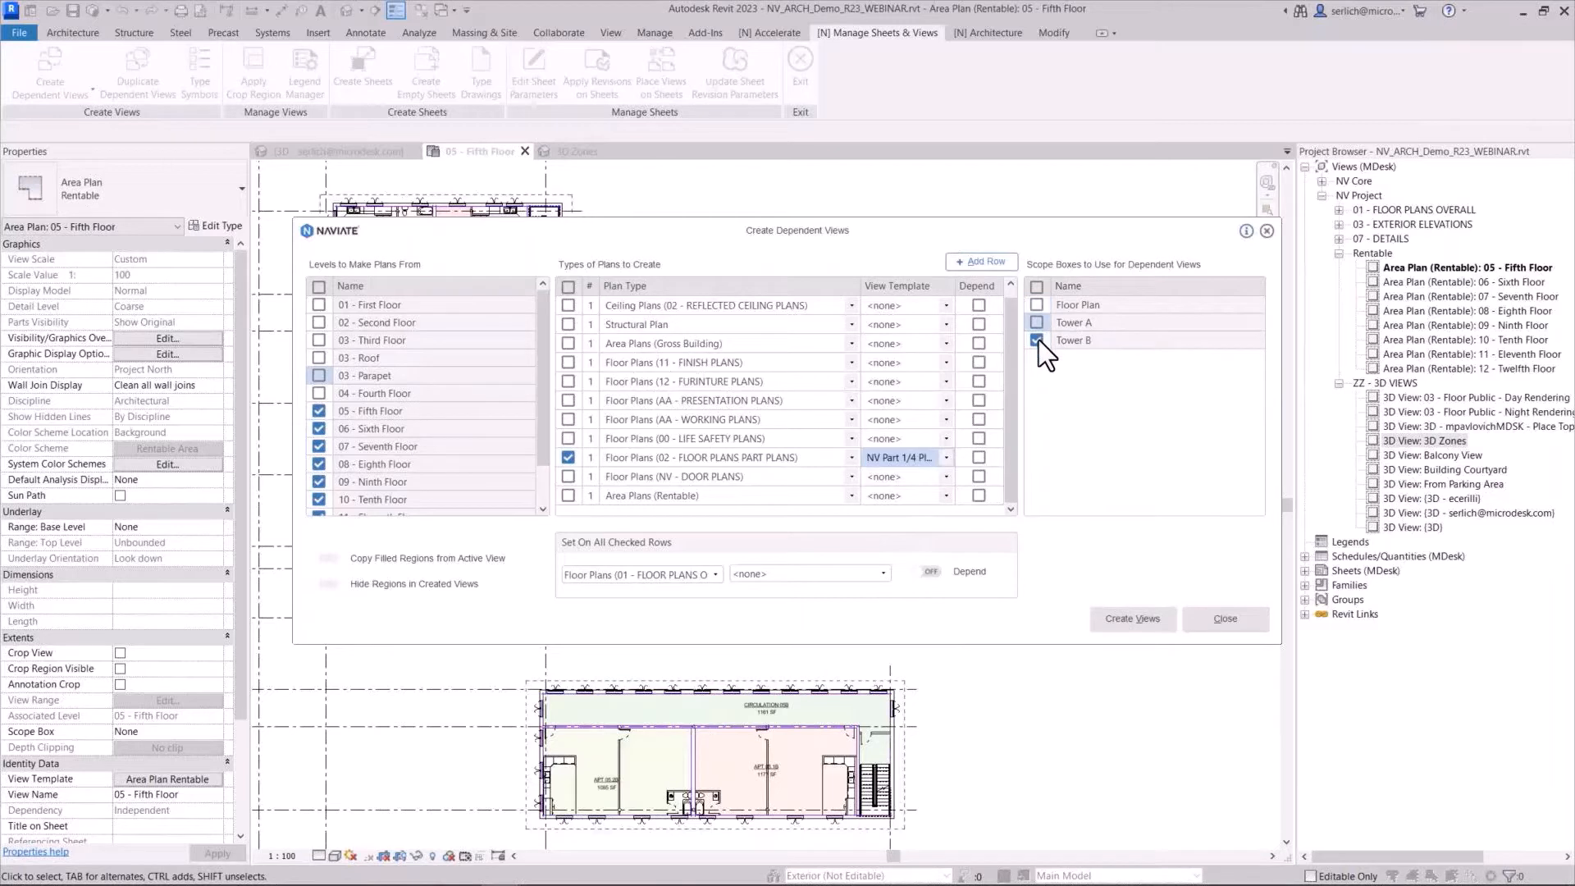
left_click(1119, 612)
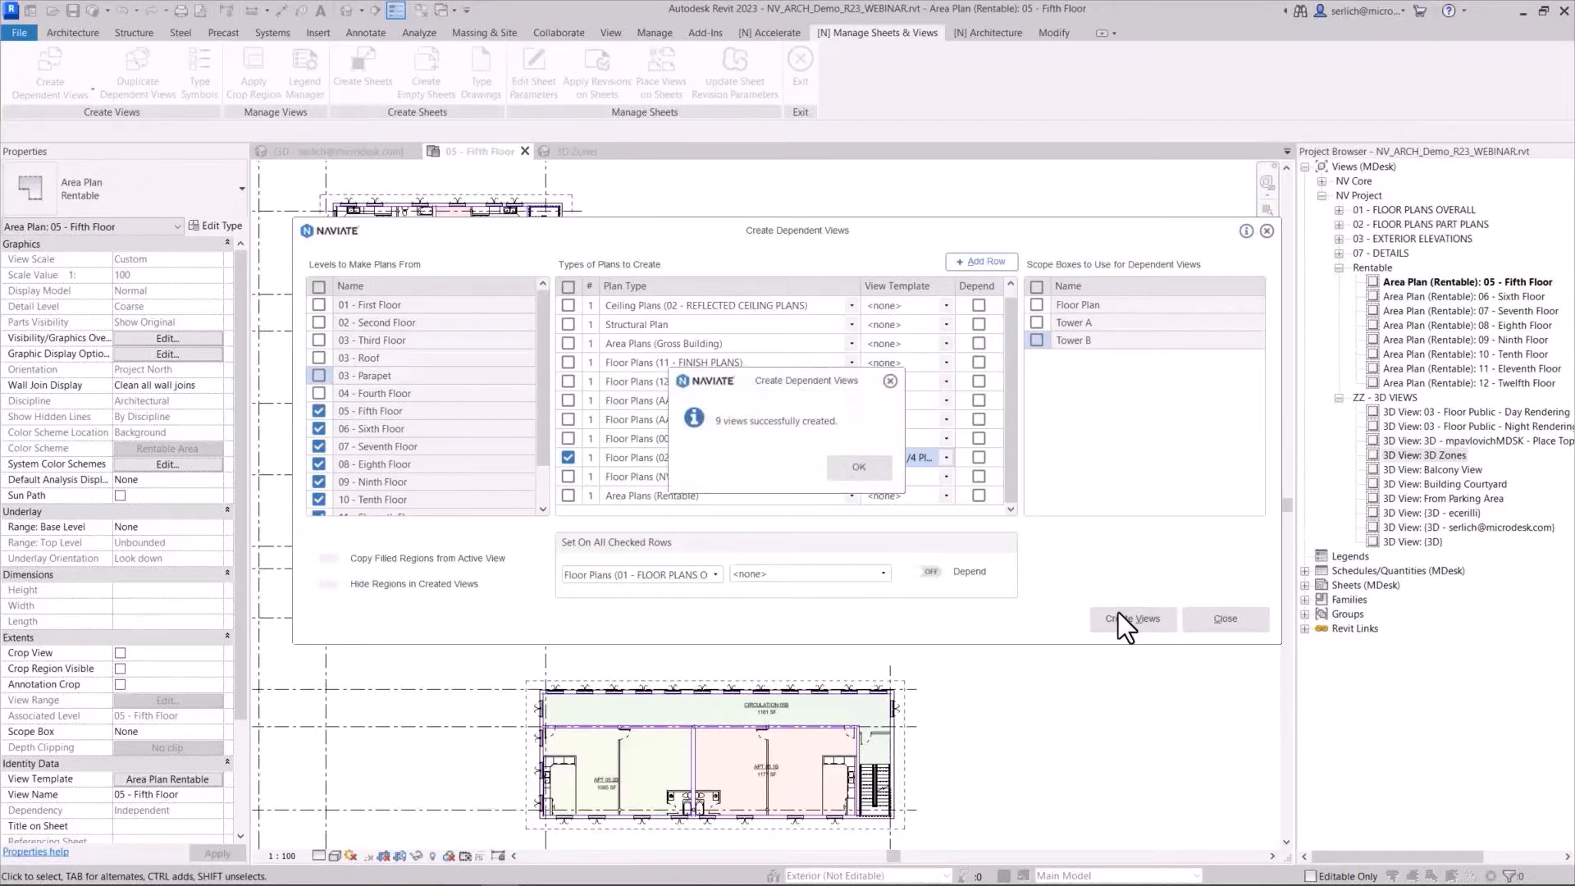
left_click(871, 476)
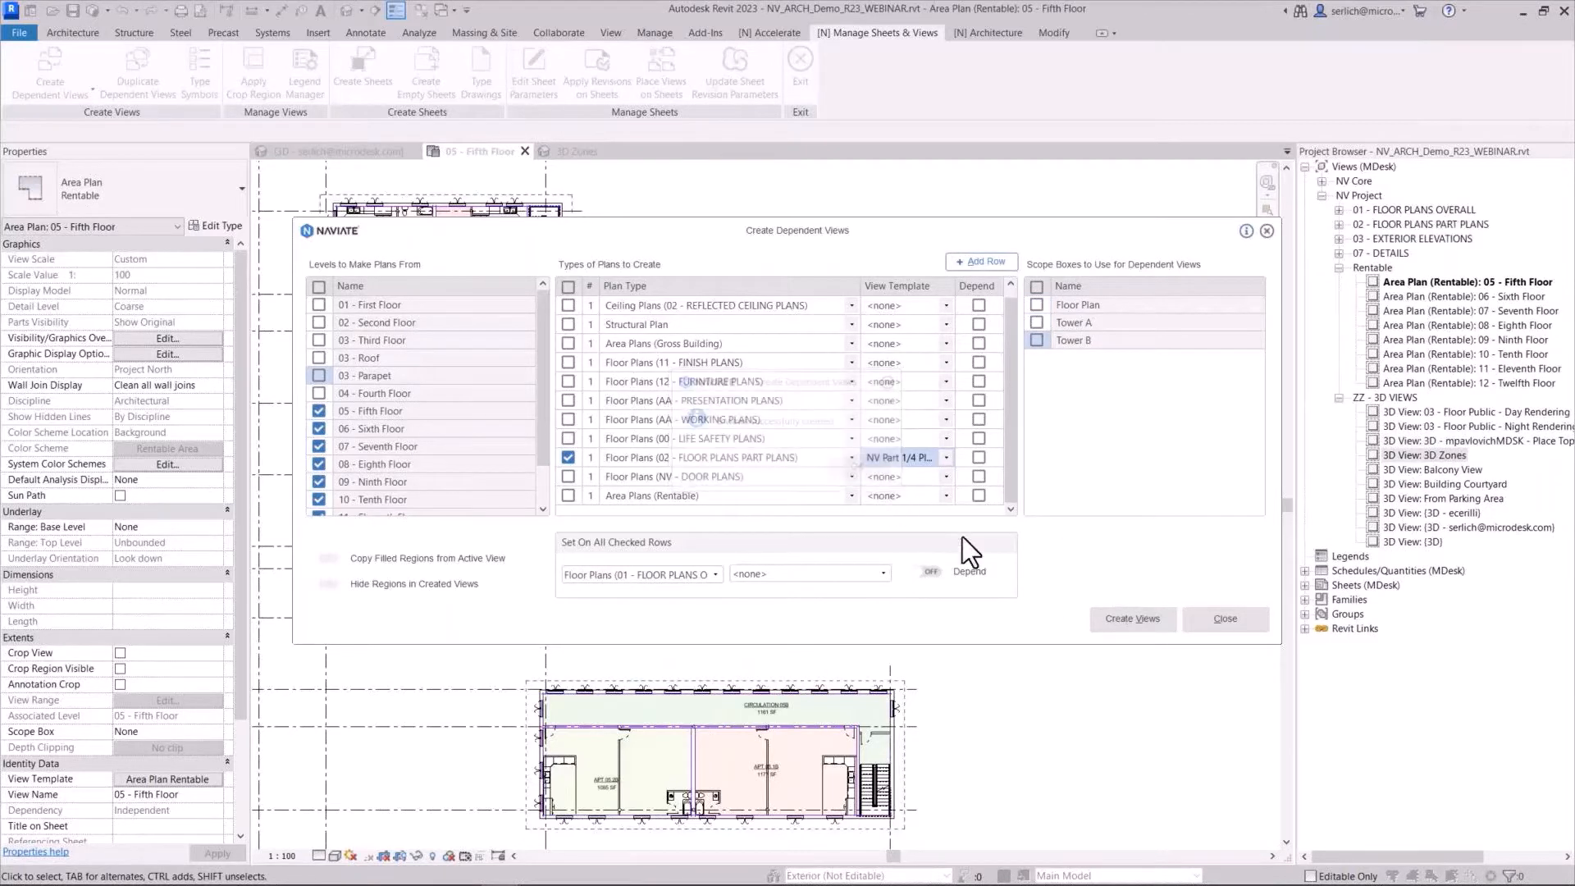
left_click(1187, 613)
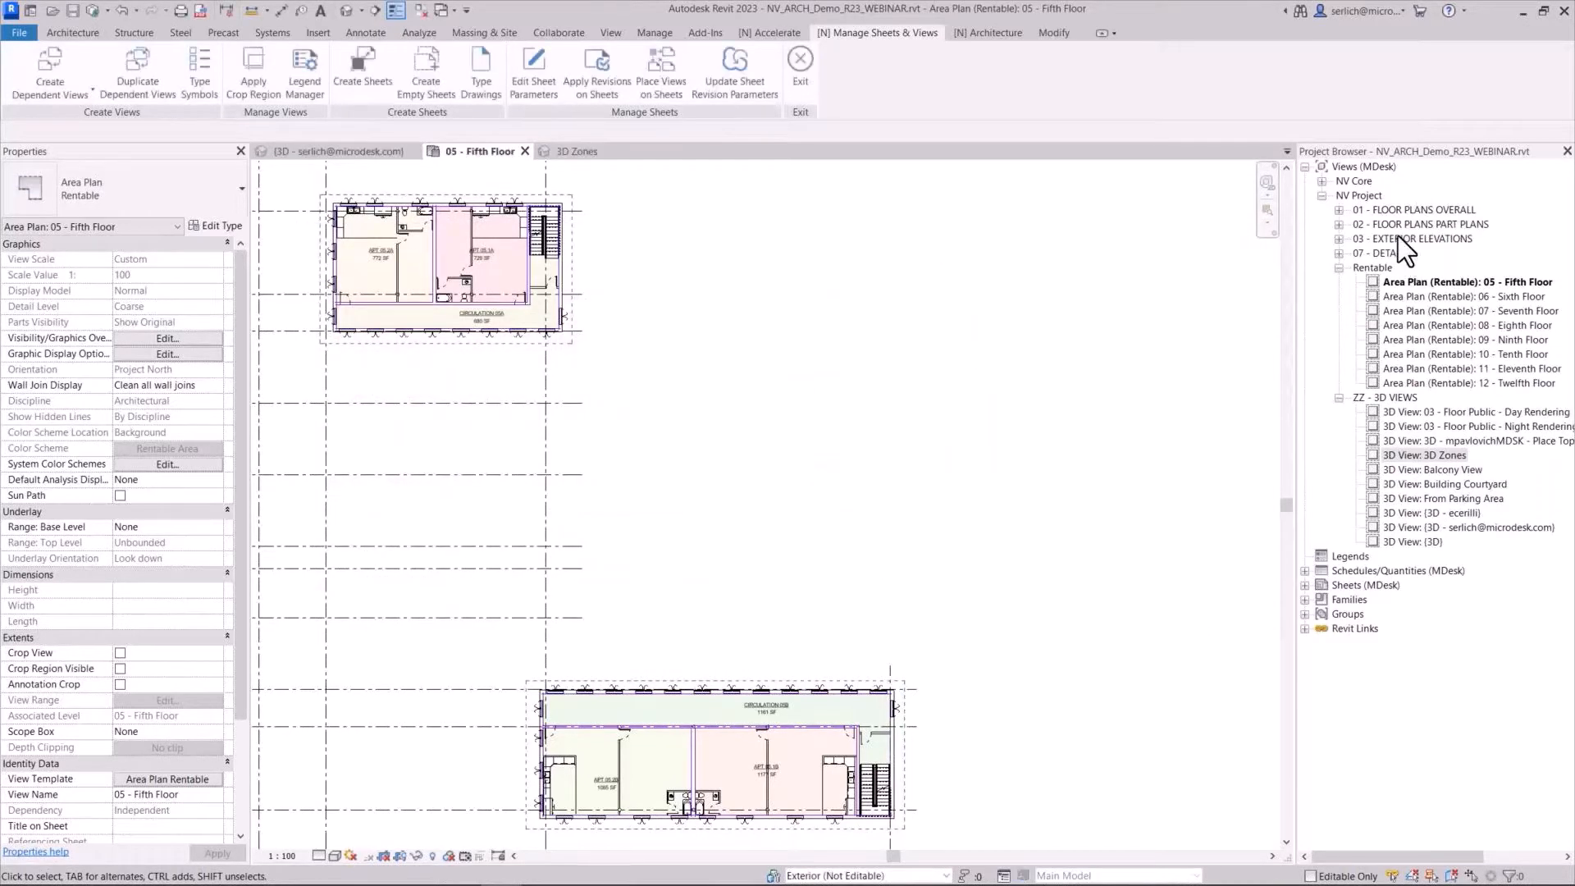
Open the 05 - Fifth - Zones part plan and create its zone views with rooms grouped by the ZoneName parameter
left_click(1339, 224)
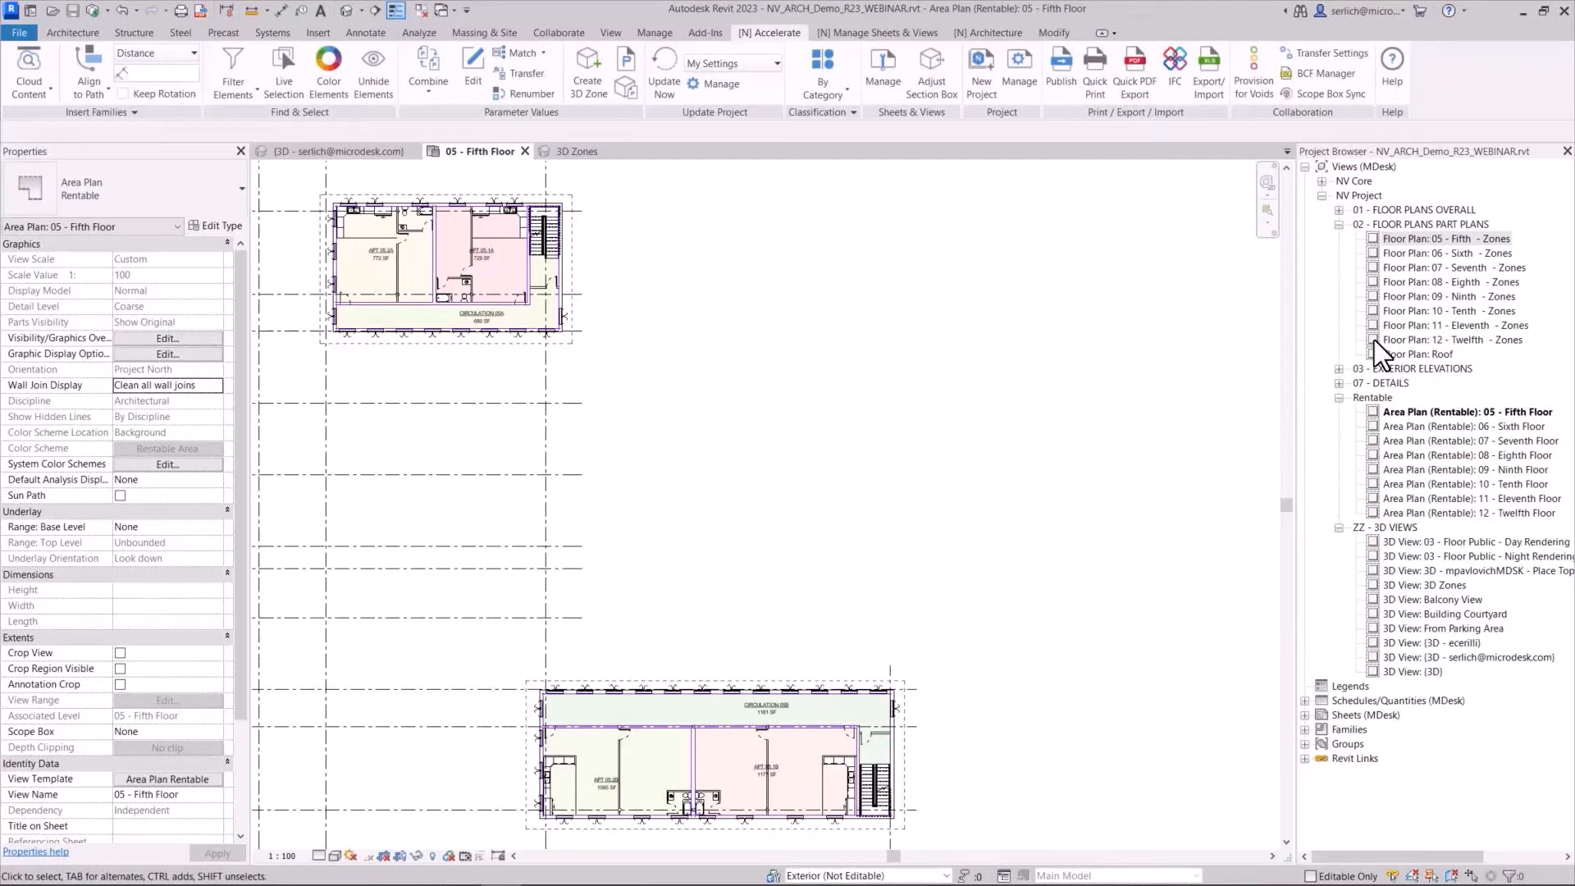
double_click(1406, 239)
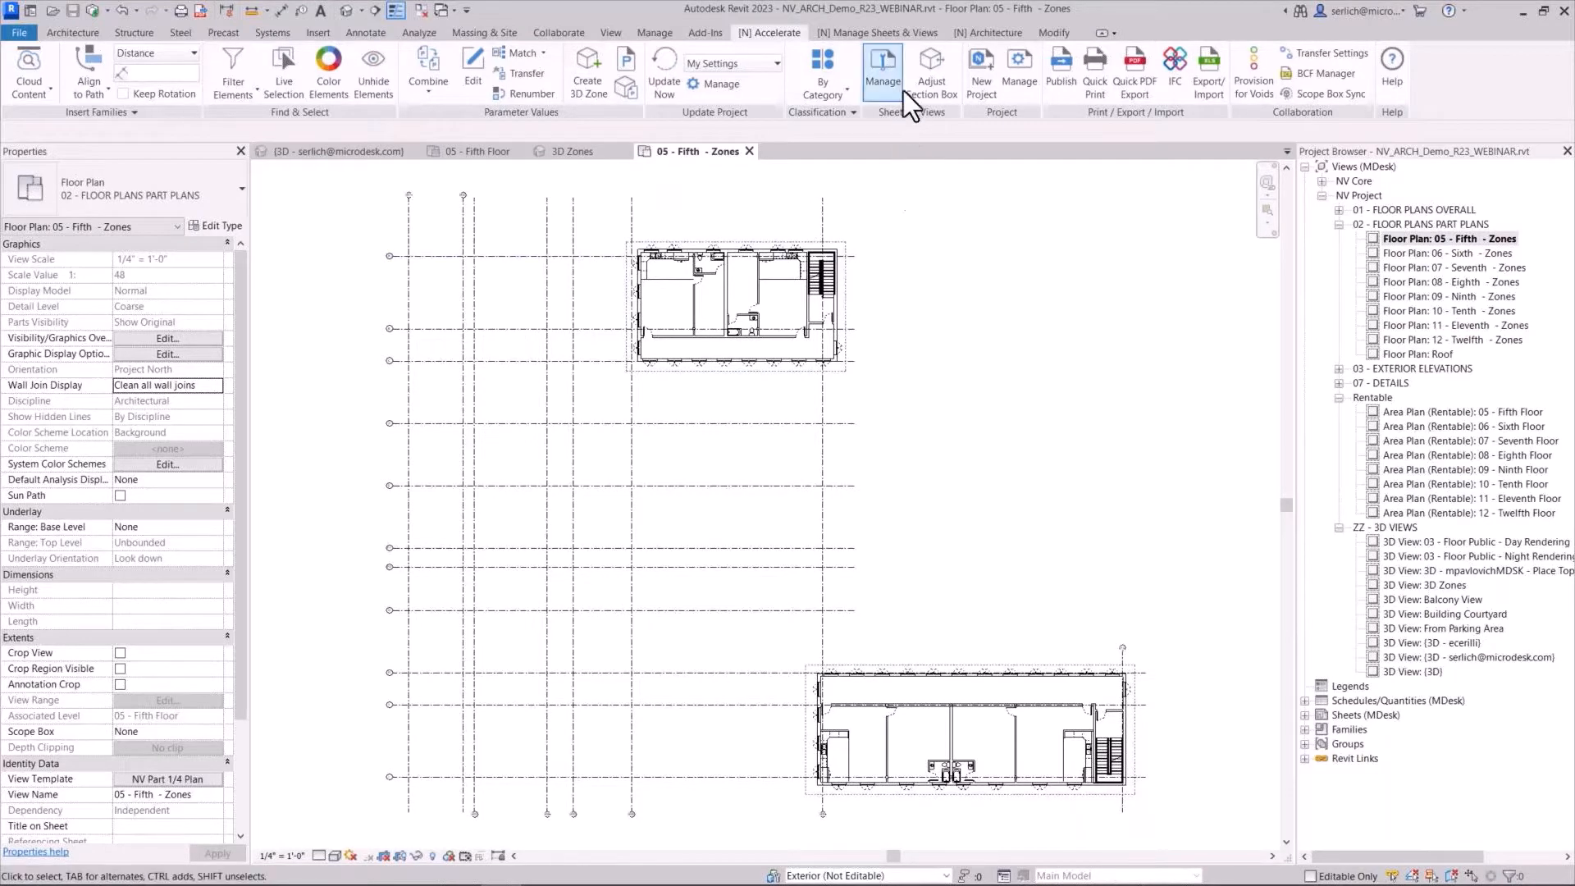
left_click(972, 34)
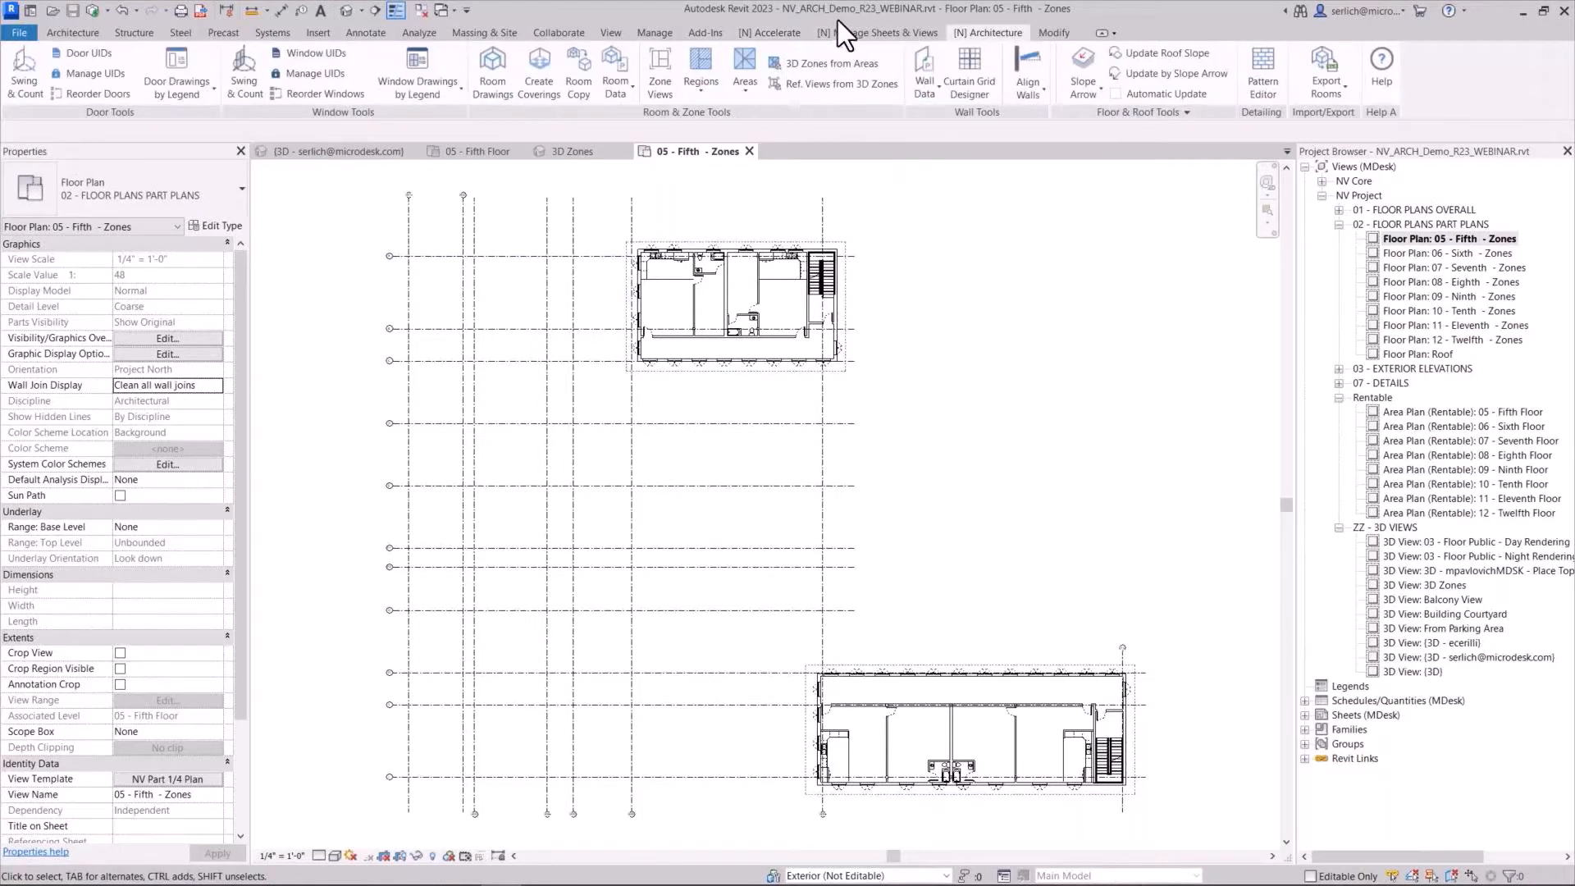
left_click(662, 82)
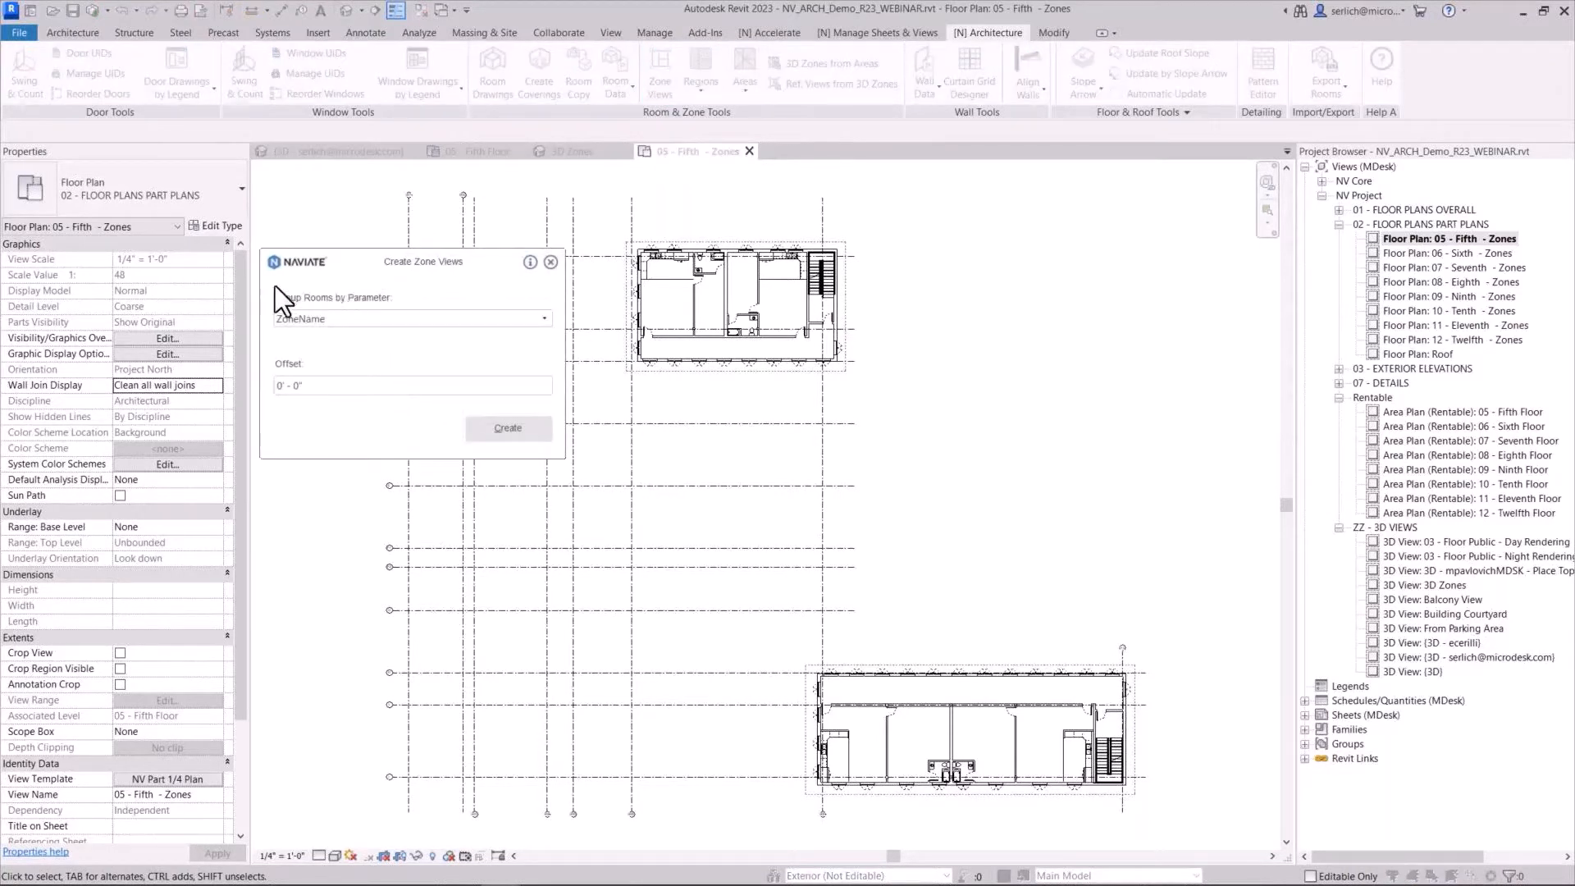
left_click(498, 317)
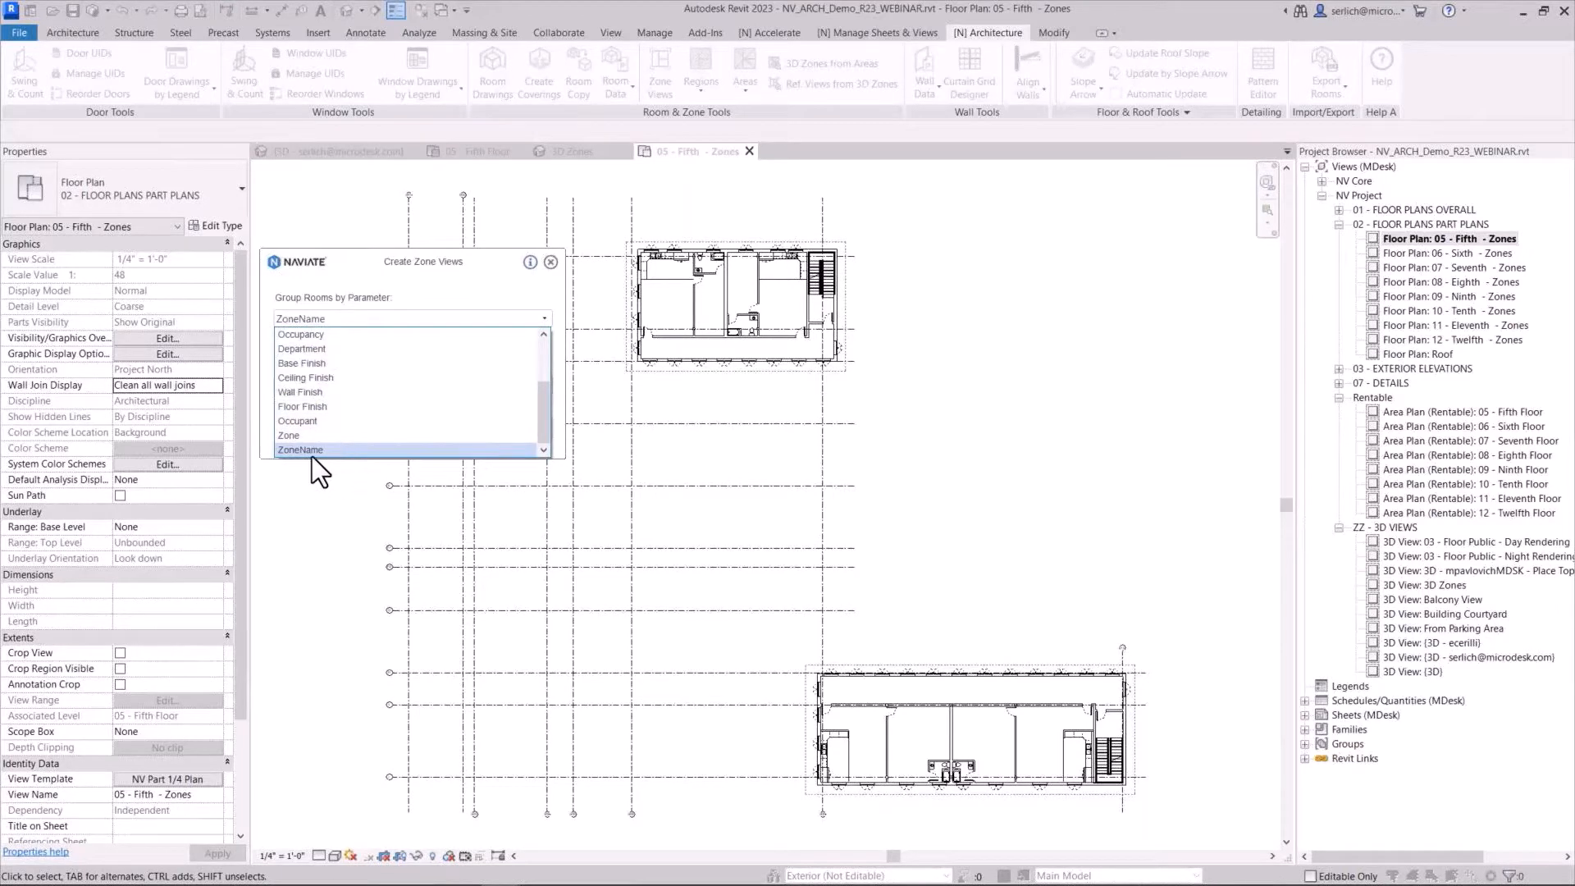
left_click(307, 452)
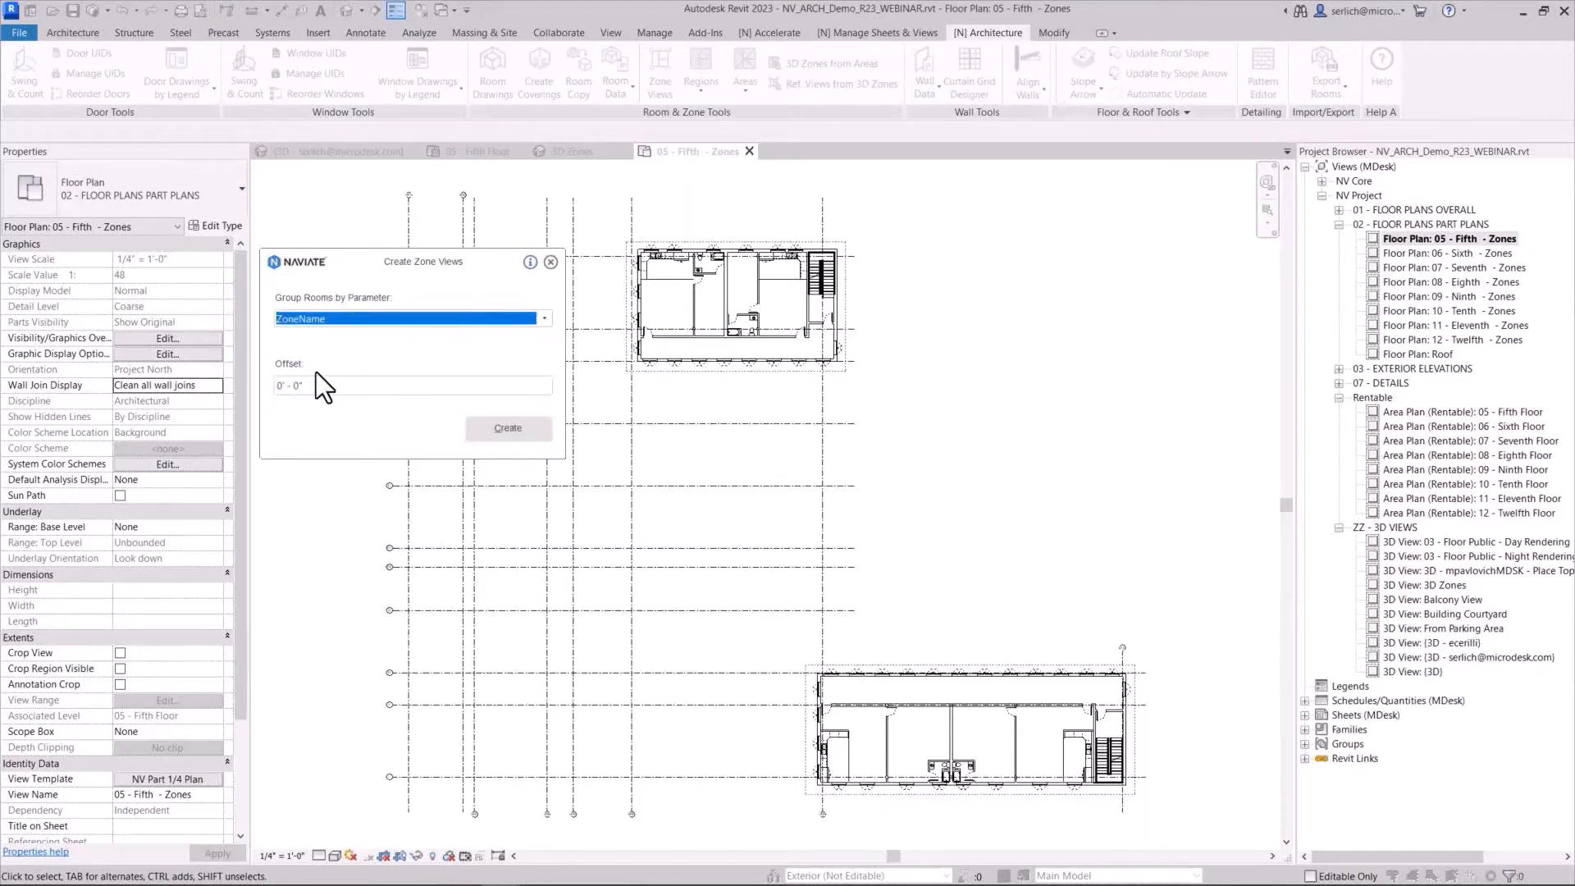
left_click(492, 432)
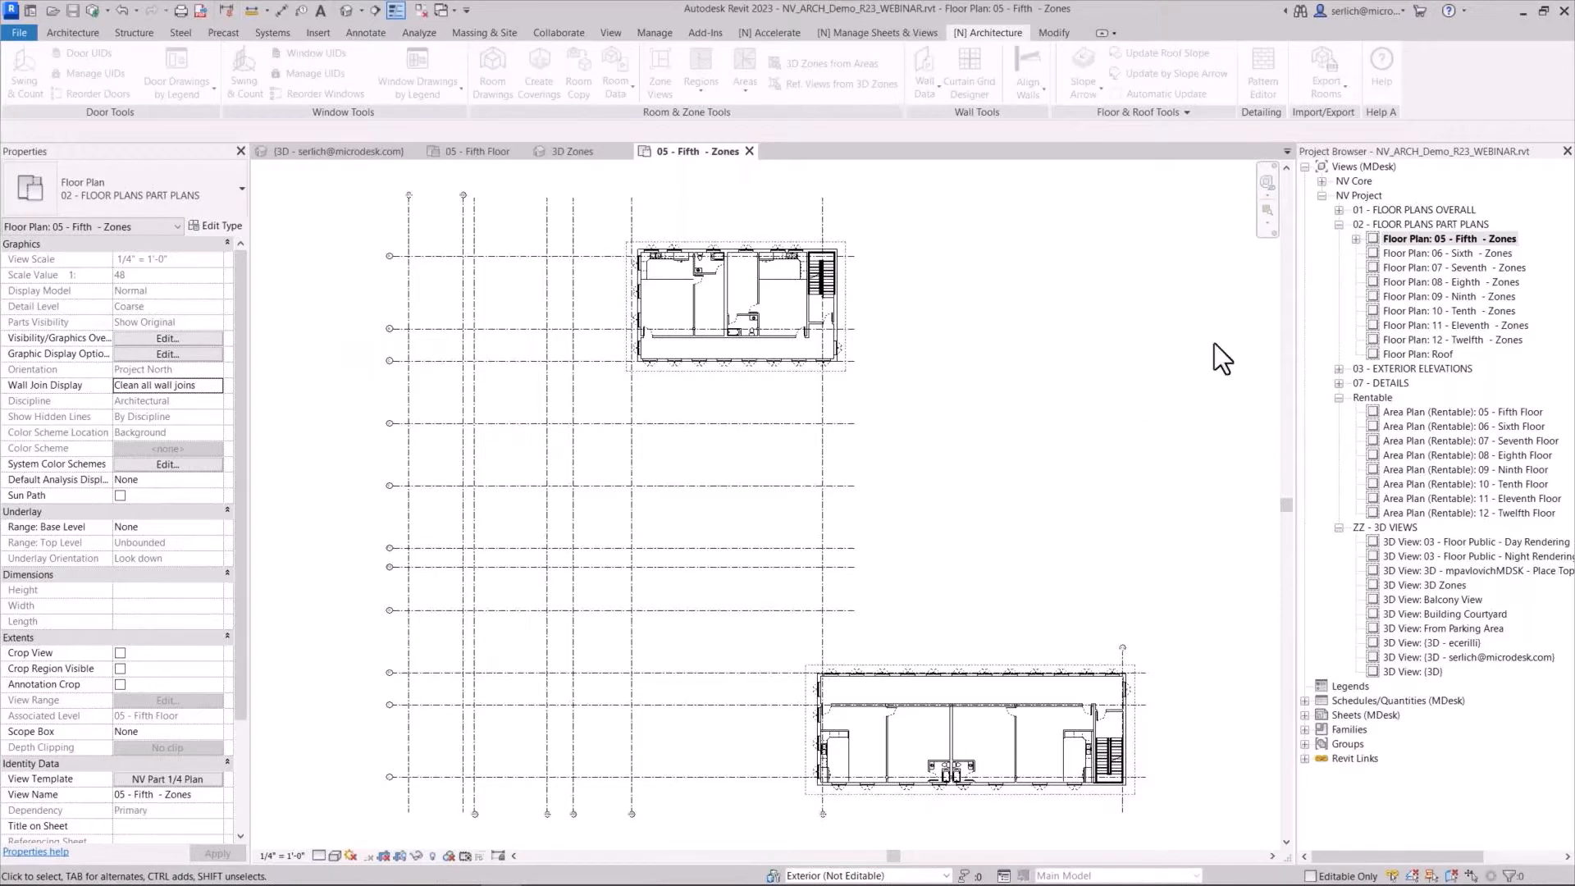
List the dependent views of the 05 - Fifth - Zones plan and open the APT 1A view to examine its cropped plan
left_click(1356, 240)
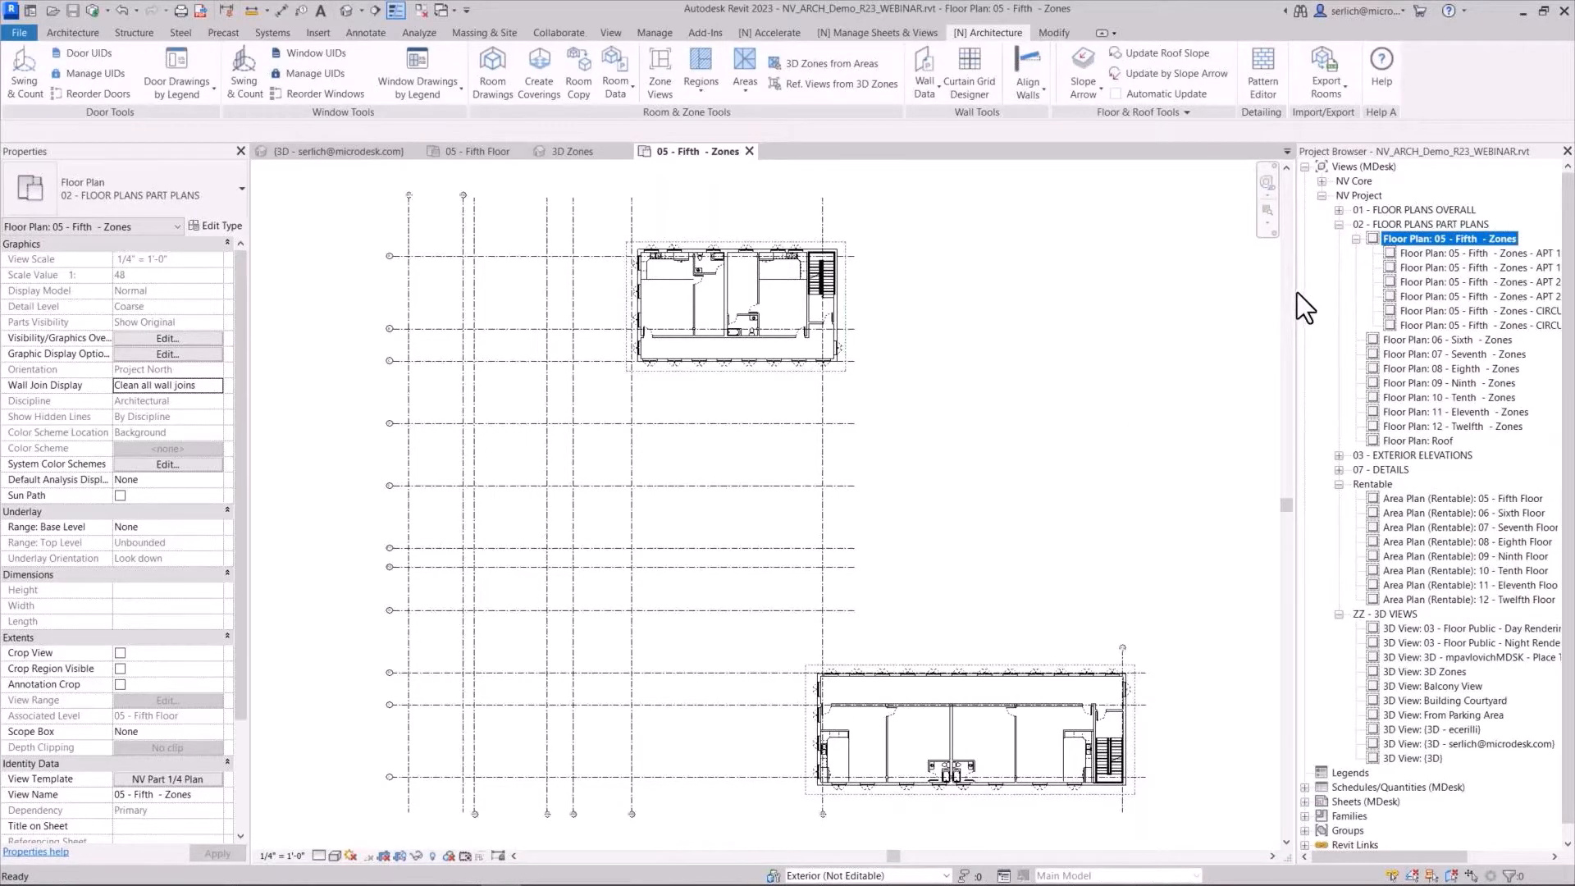
left_click_drag(1295, 293, 1166, 308)
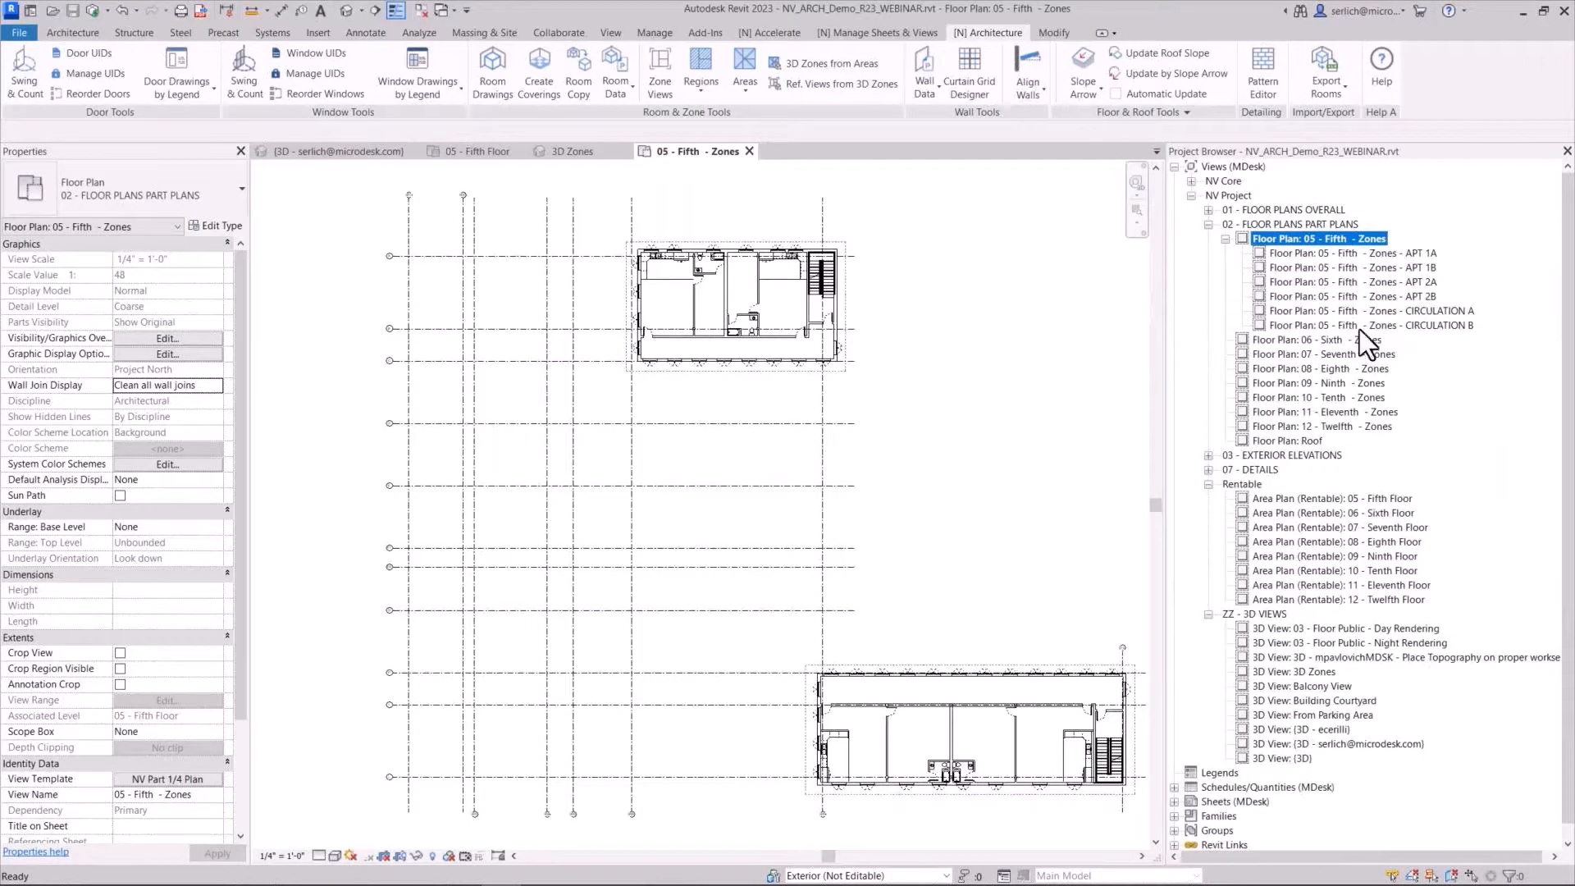
double_click(1417, 253)
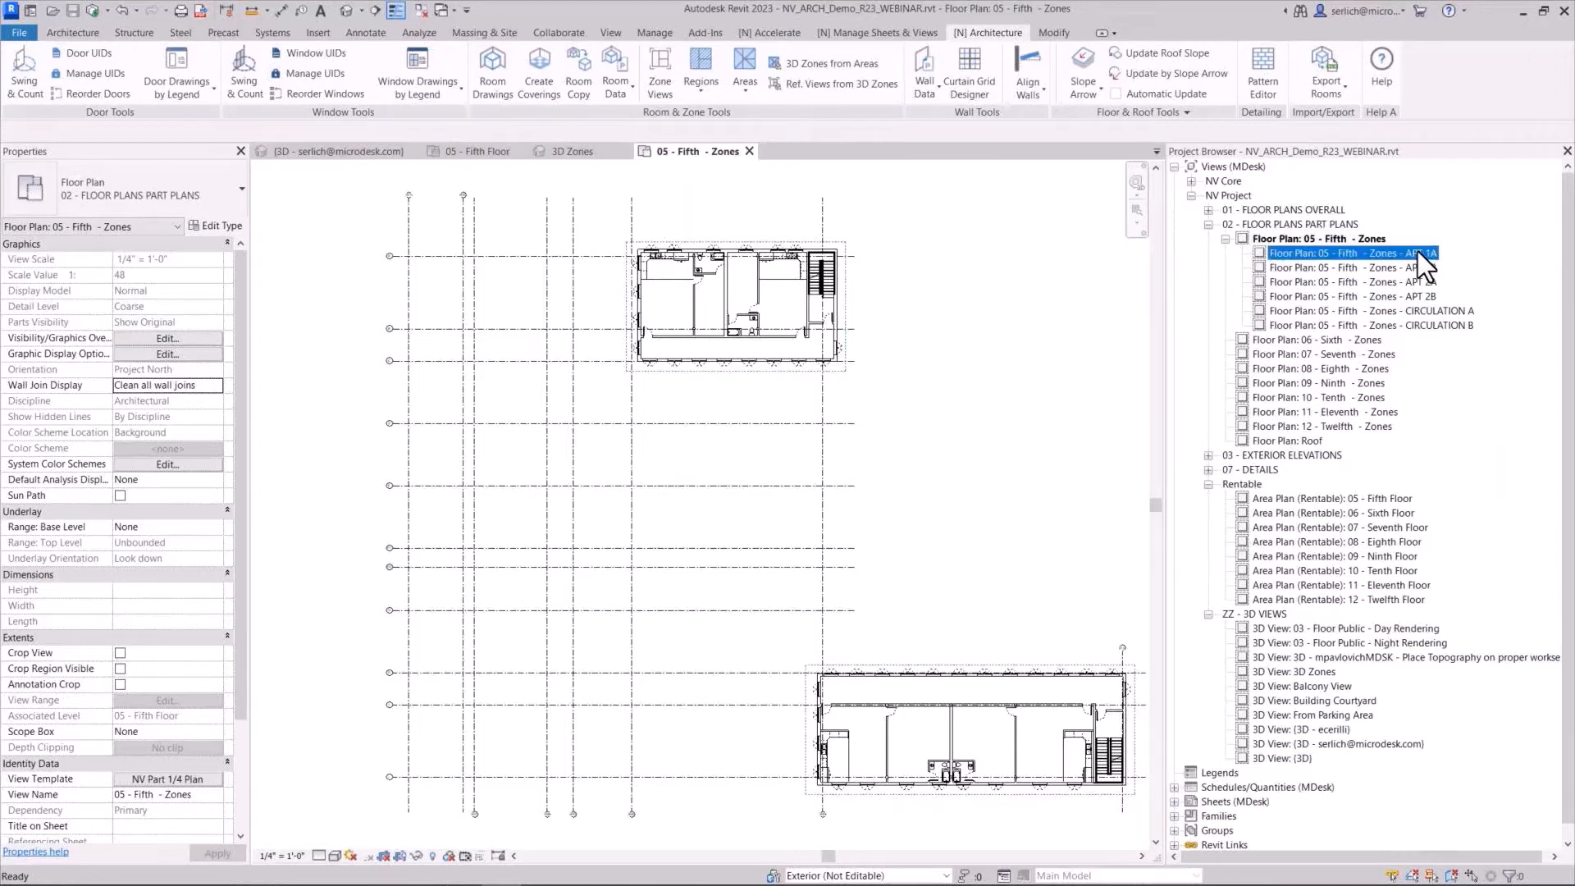
scroll(781, 248, "up", 5)
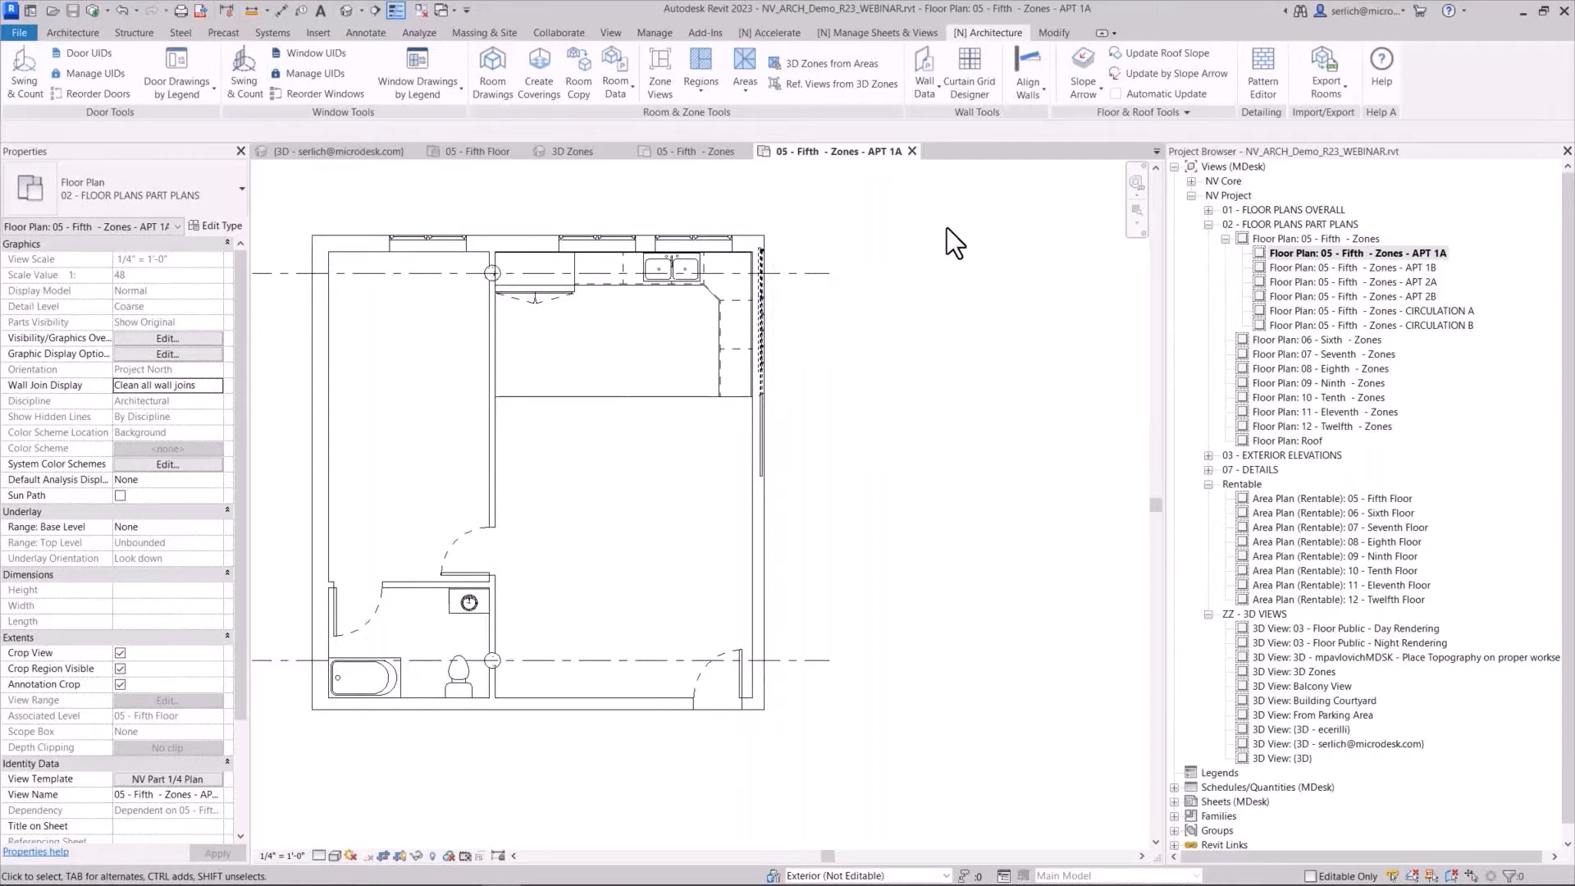
scroll(947, 228, "down", 2)
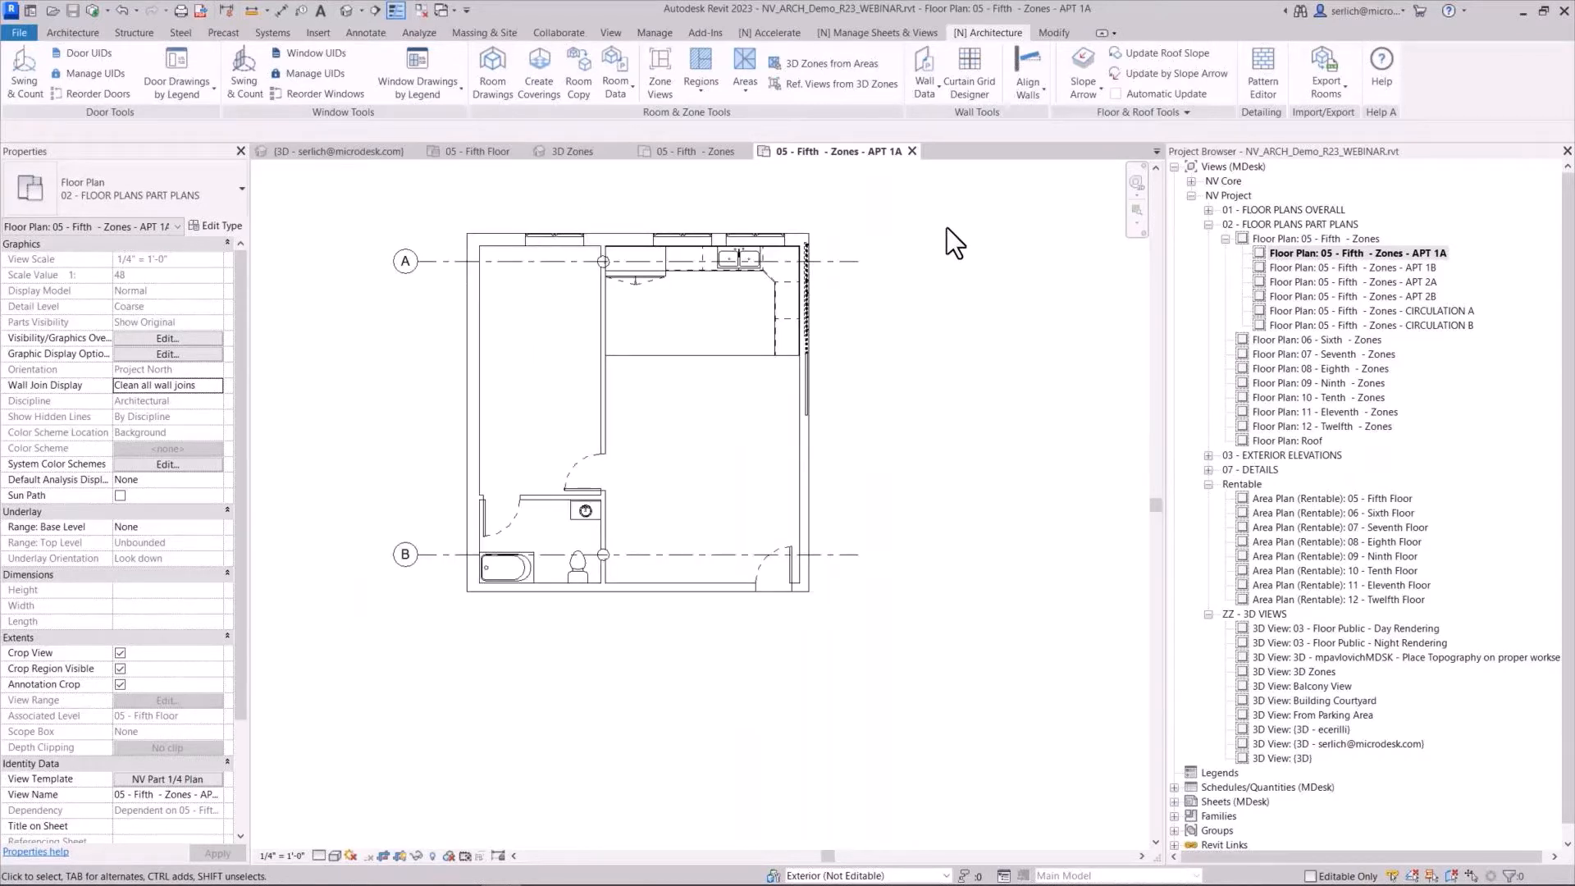
scroll(946, 228, "down", 2)
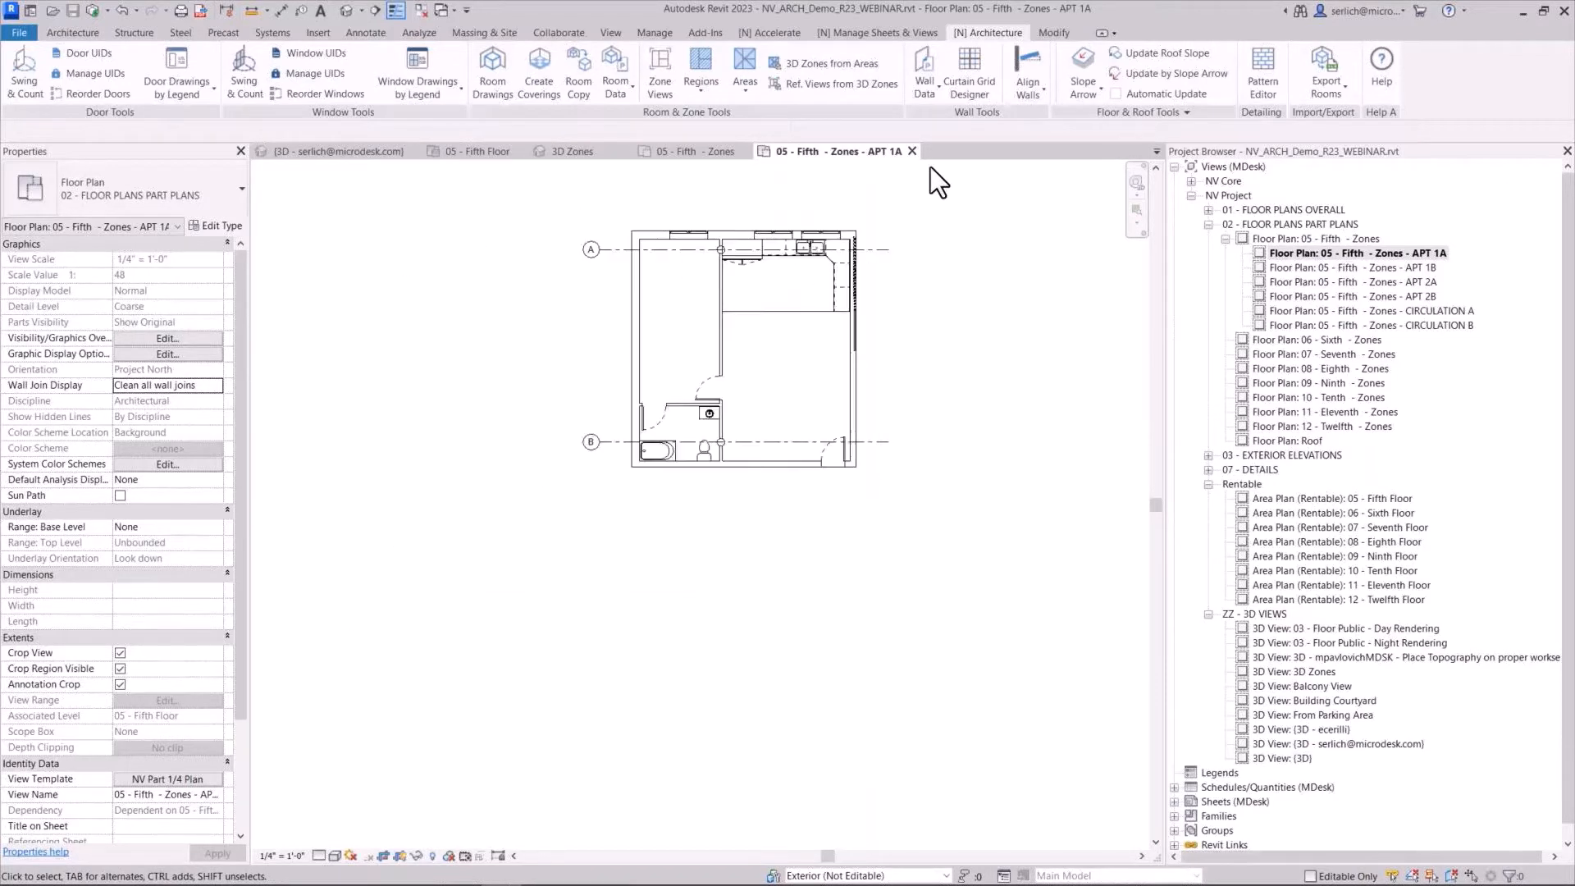
Start duplicating dependent views and choose the APT 1A, 1B, 2A, 2B, CIRCULATION A and CIRCULATION B views of 05 - Fifth - Zones as sources
left_click(899, 34)
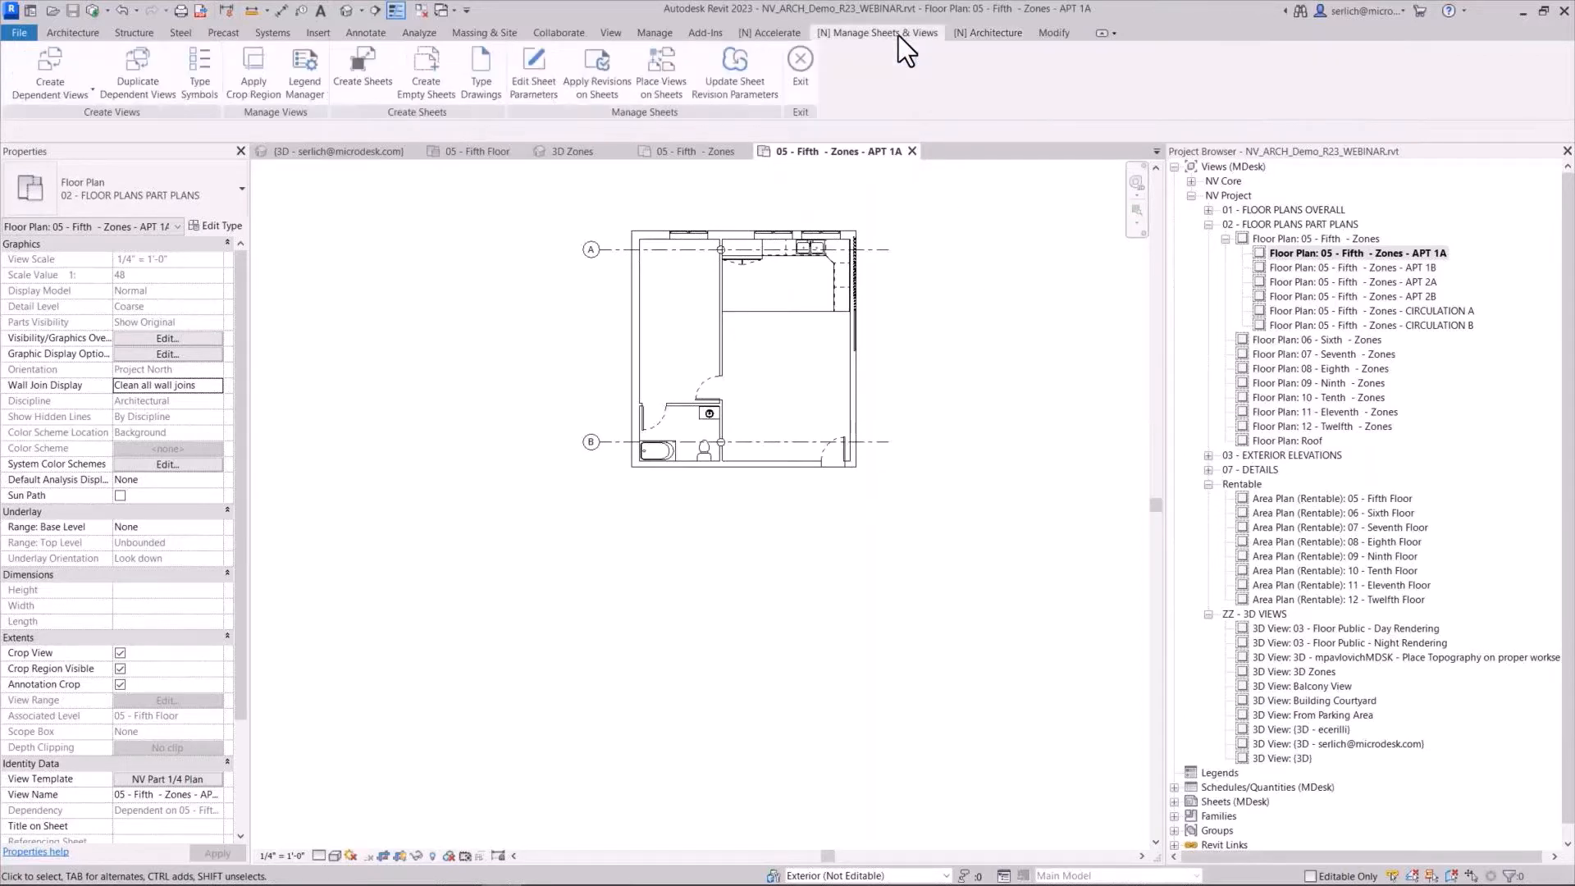
left_click(777, 32)
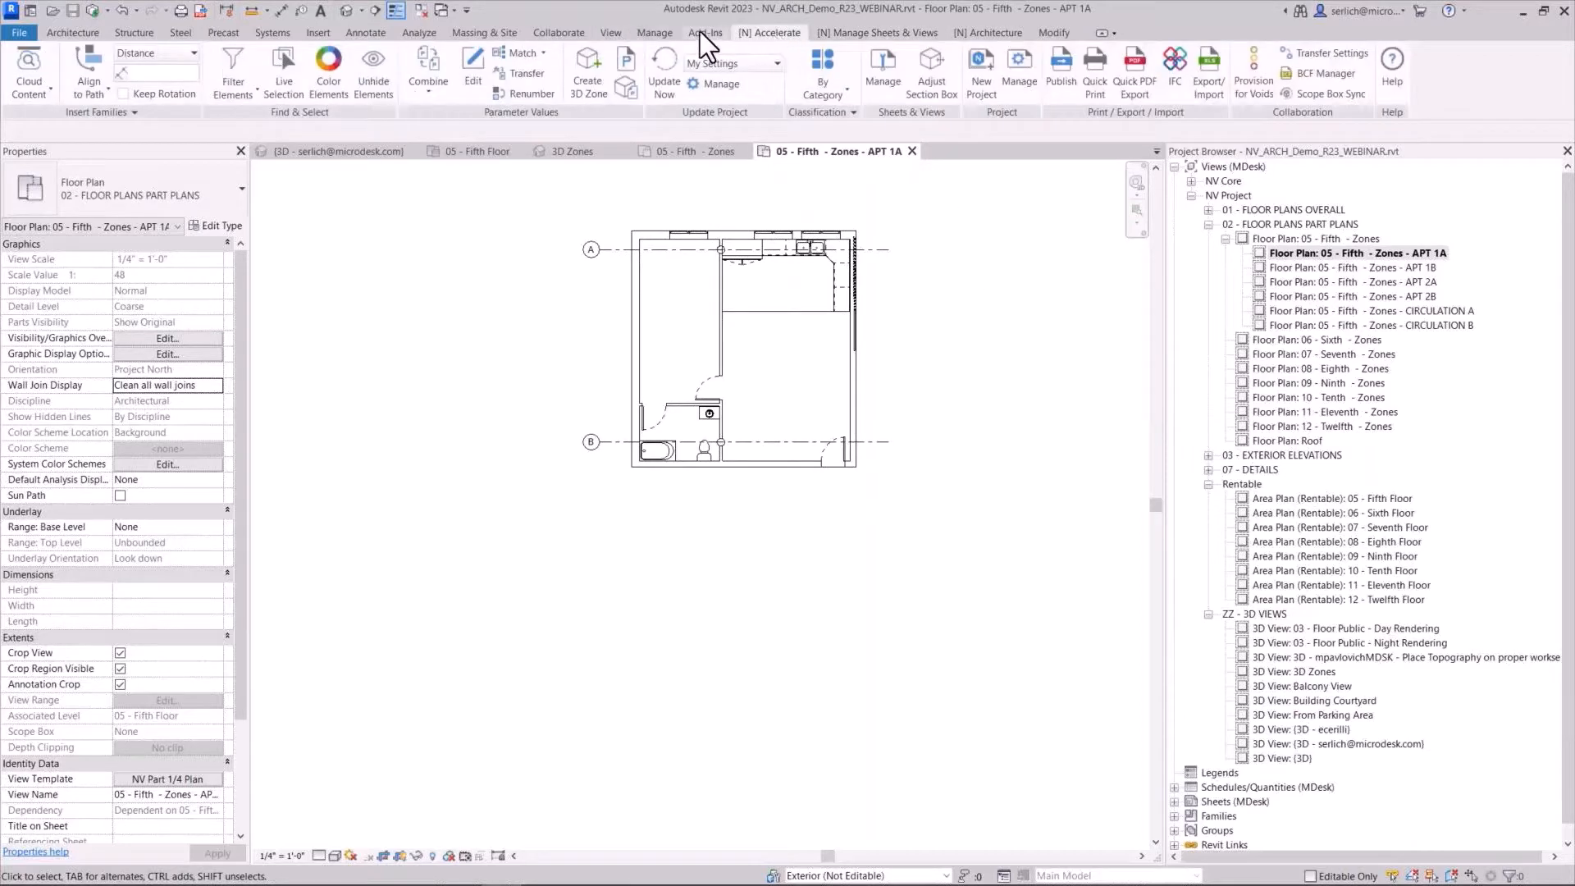
left_click(830, 39)
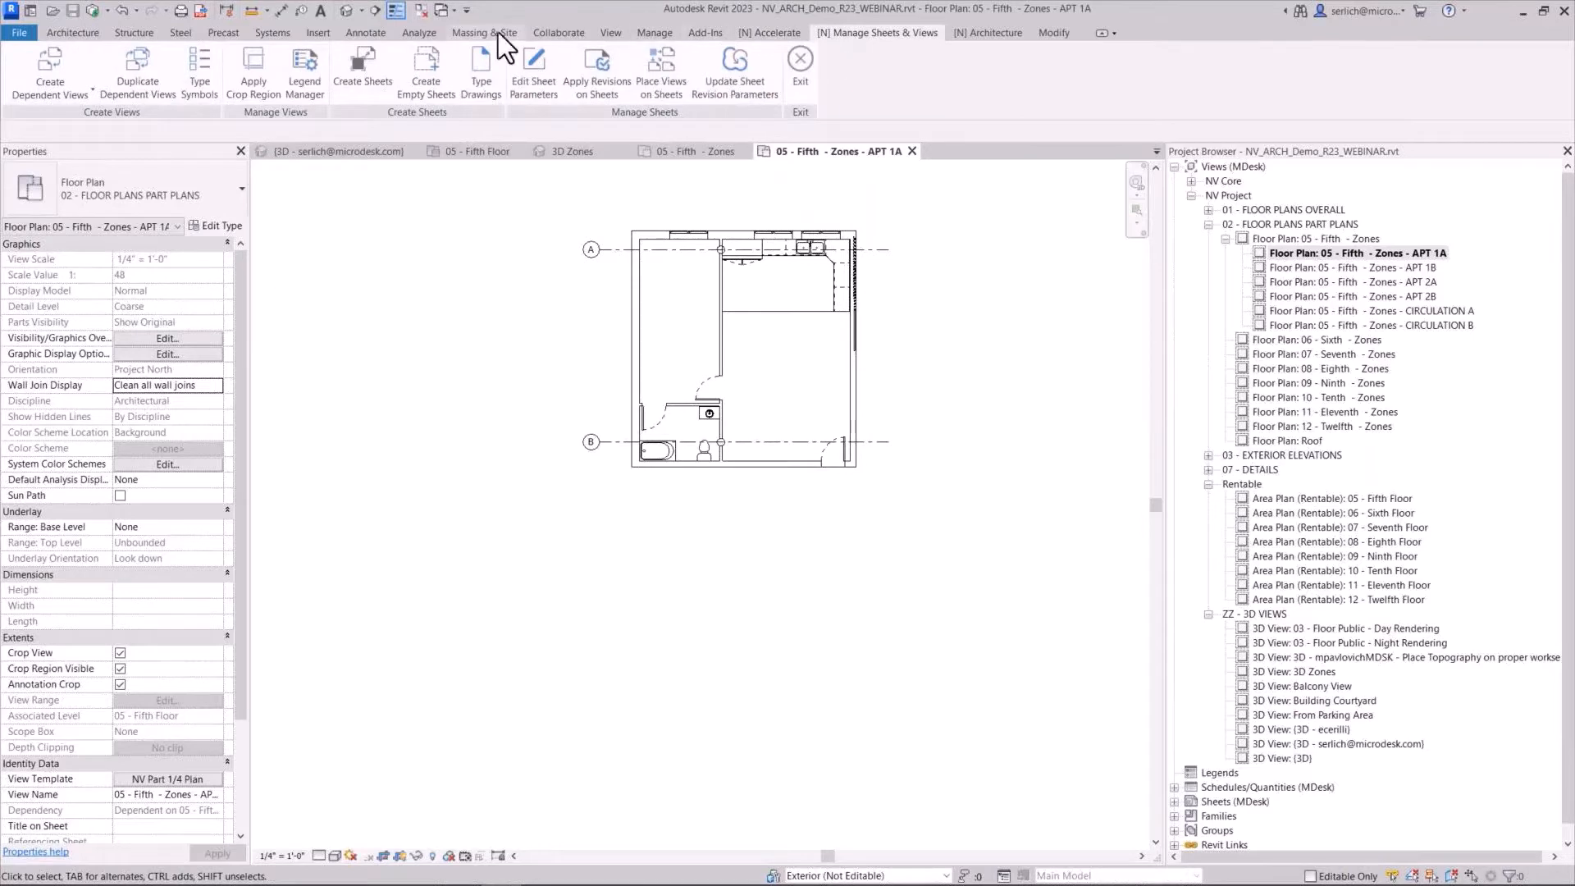
left_click(145, 59)
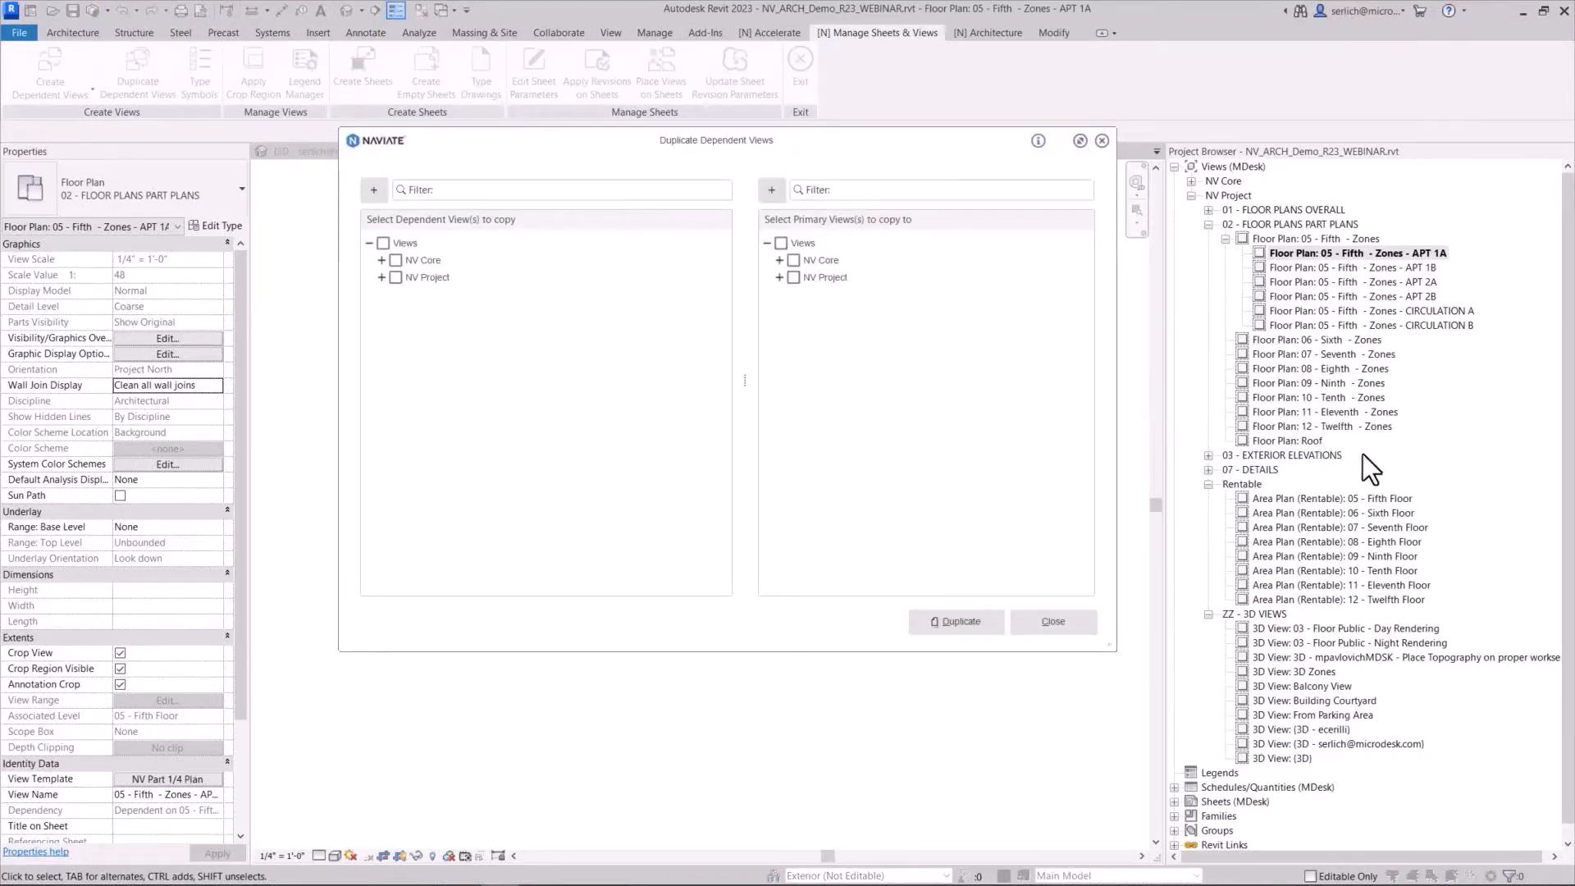
left_click(382, 277)
left_click(394, 295)
left_click(407, 312)
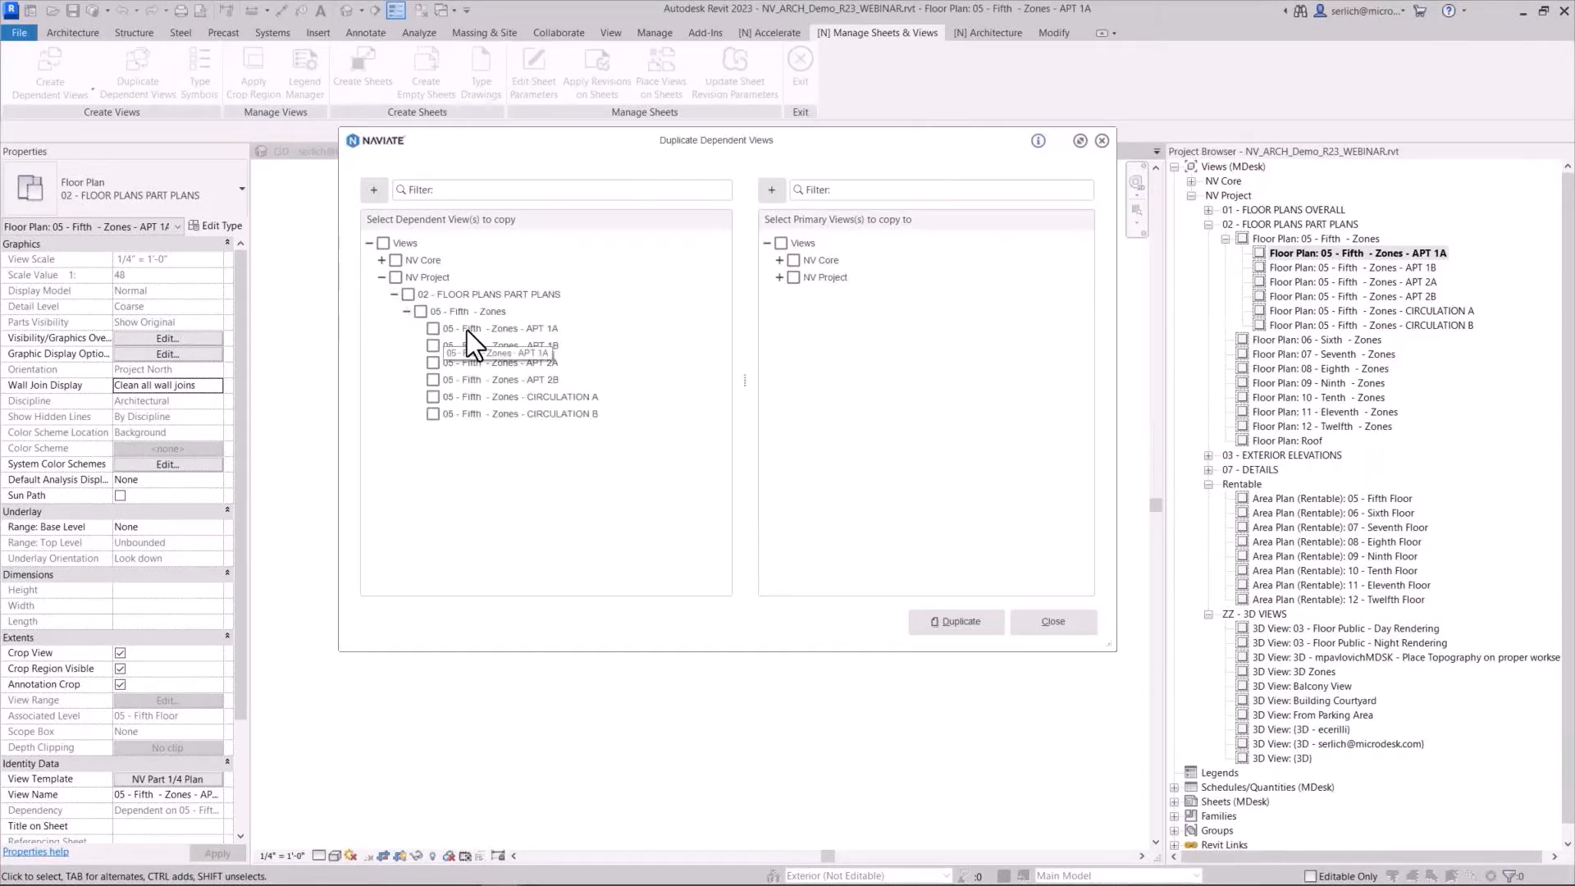
left_click(466, 329)
left_click(503, 414, "shift")
left_click(433, 414)
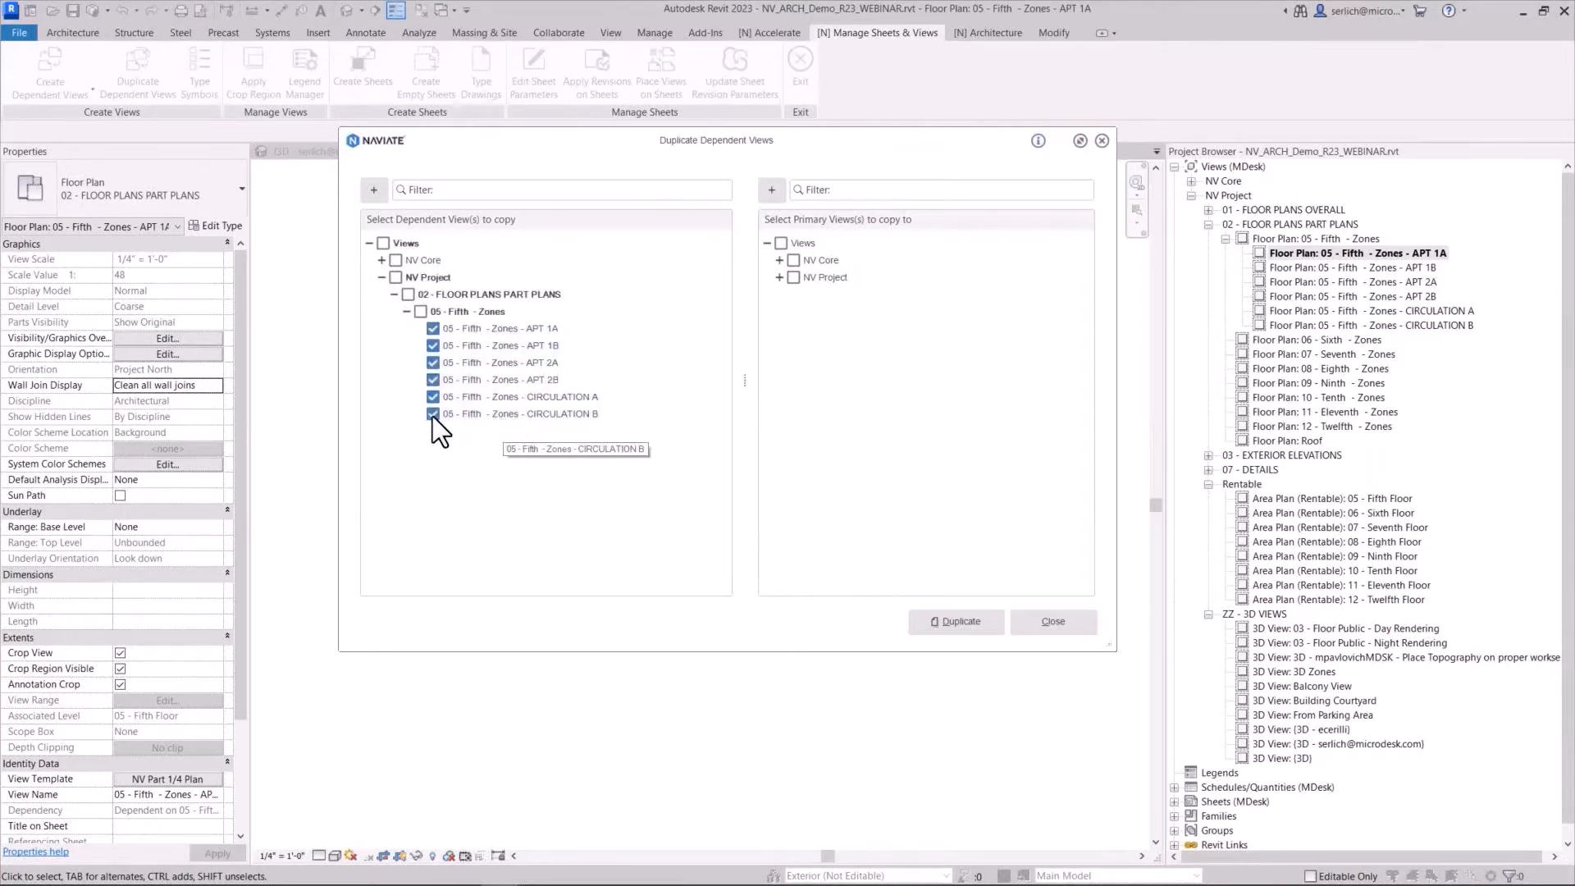
Duplicate the chosen dependent views to the 06 - Sixth through 12 - Twelfth Zones part plans and list the sixth-floor plan's dependent views
left_click(779, 277)
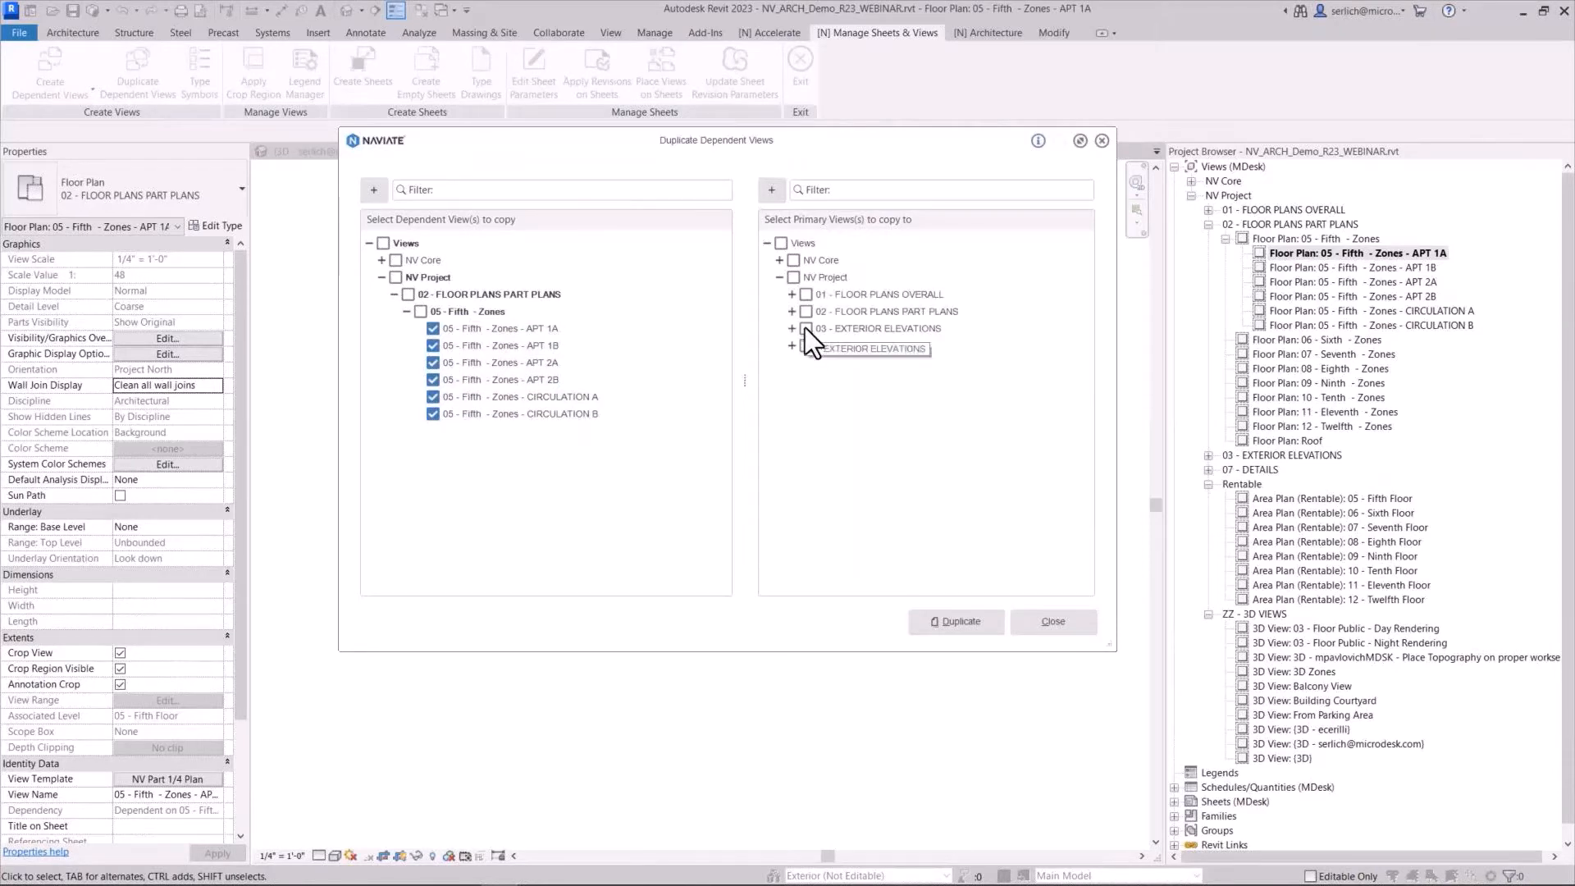
left_click(793, 312)
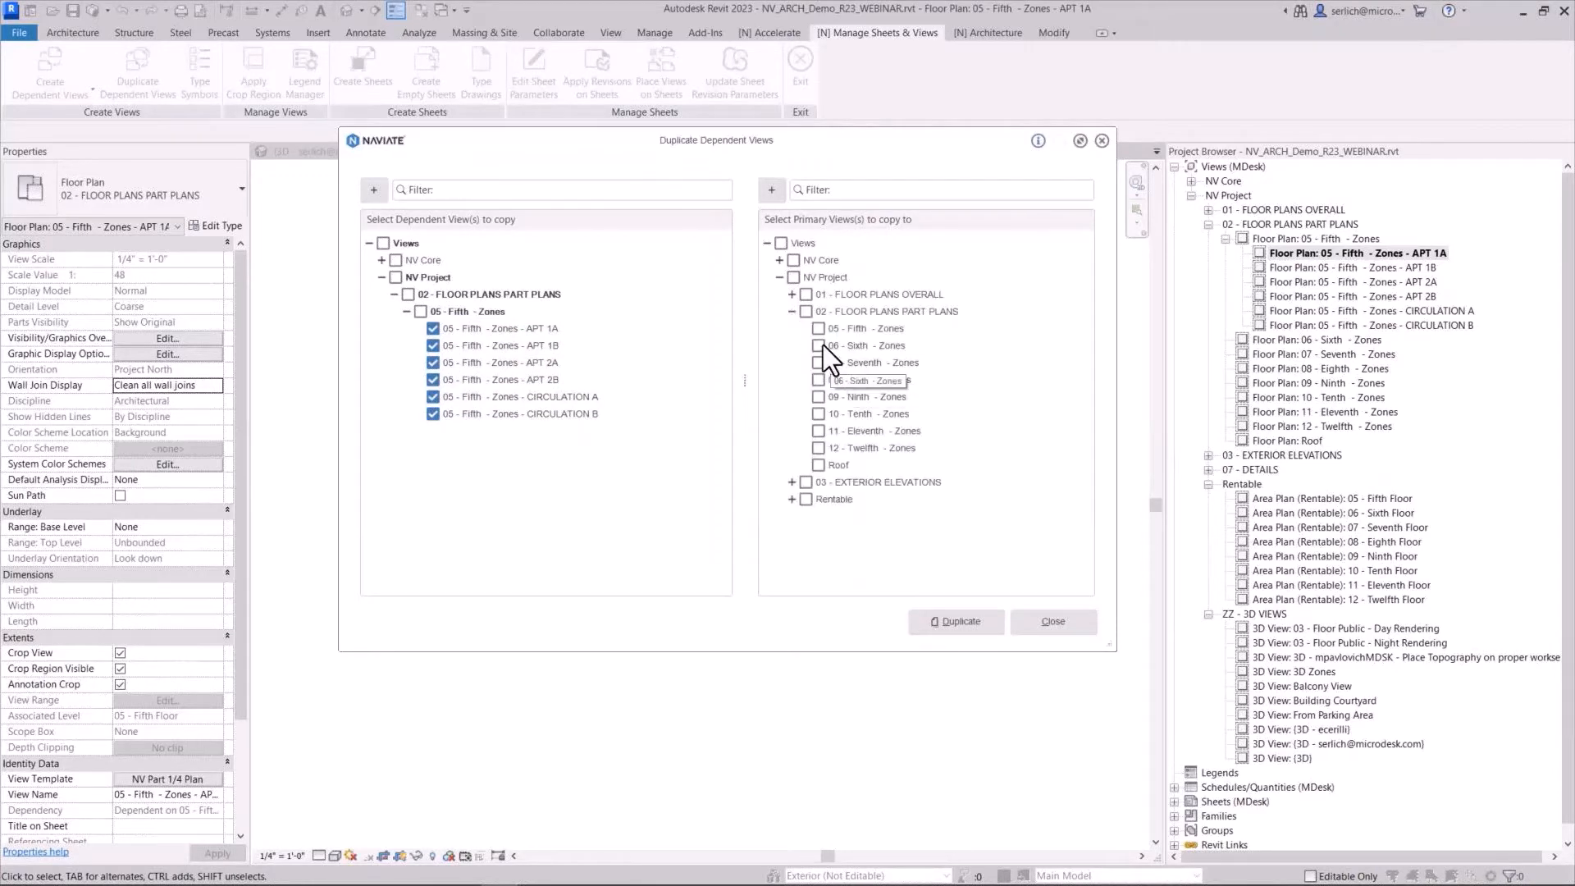
left_click(849, 345)
left_click(855, 448, "shift")
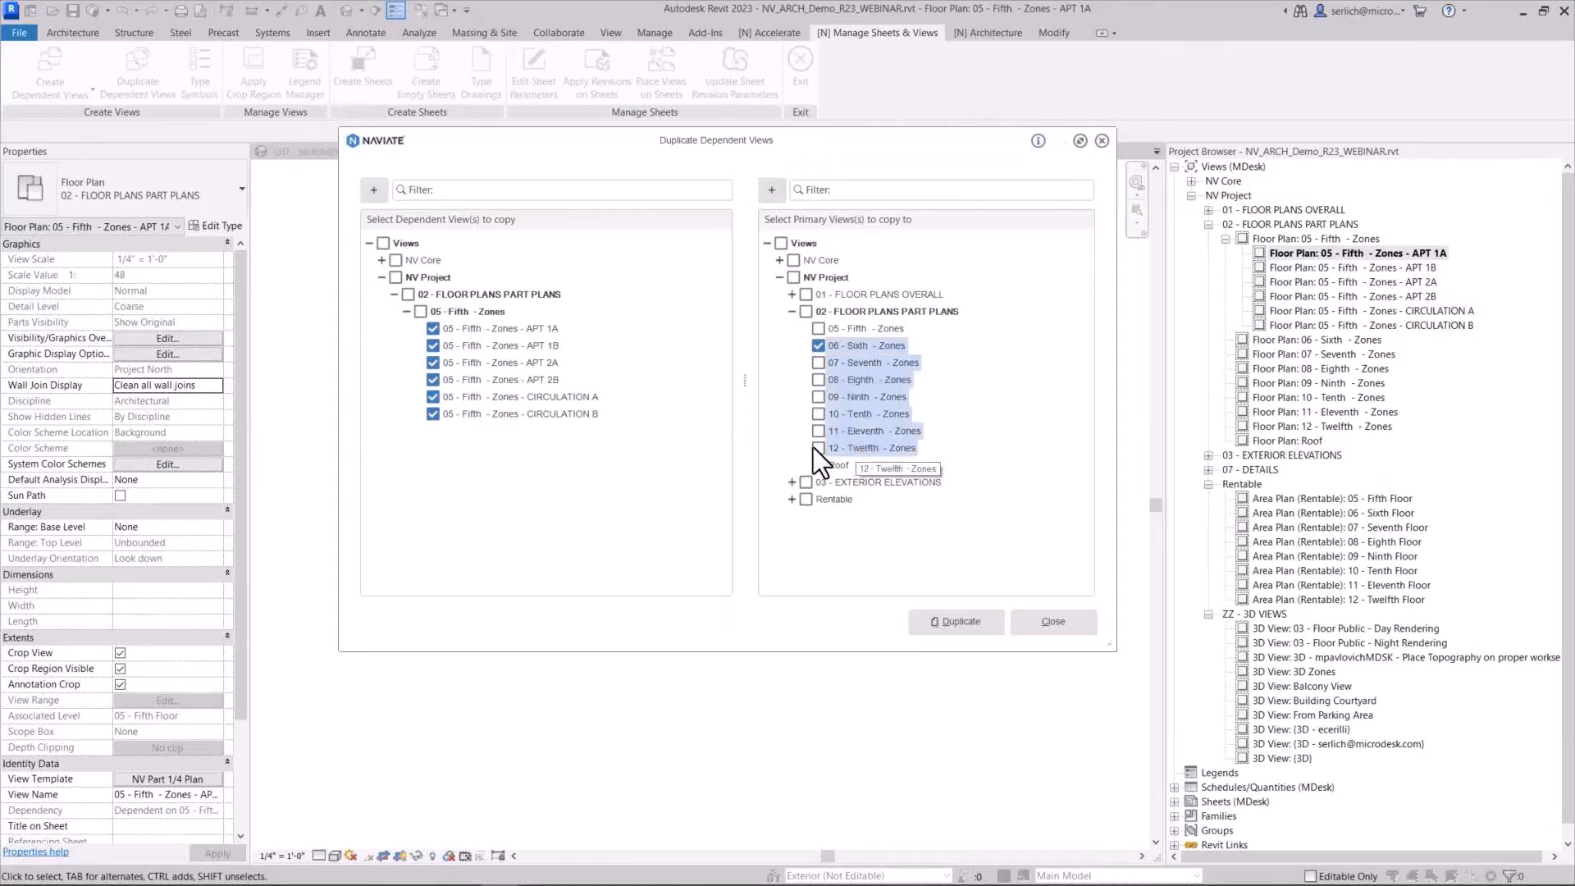
left_click(818, 371)
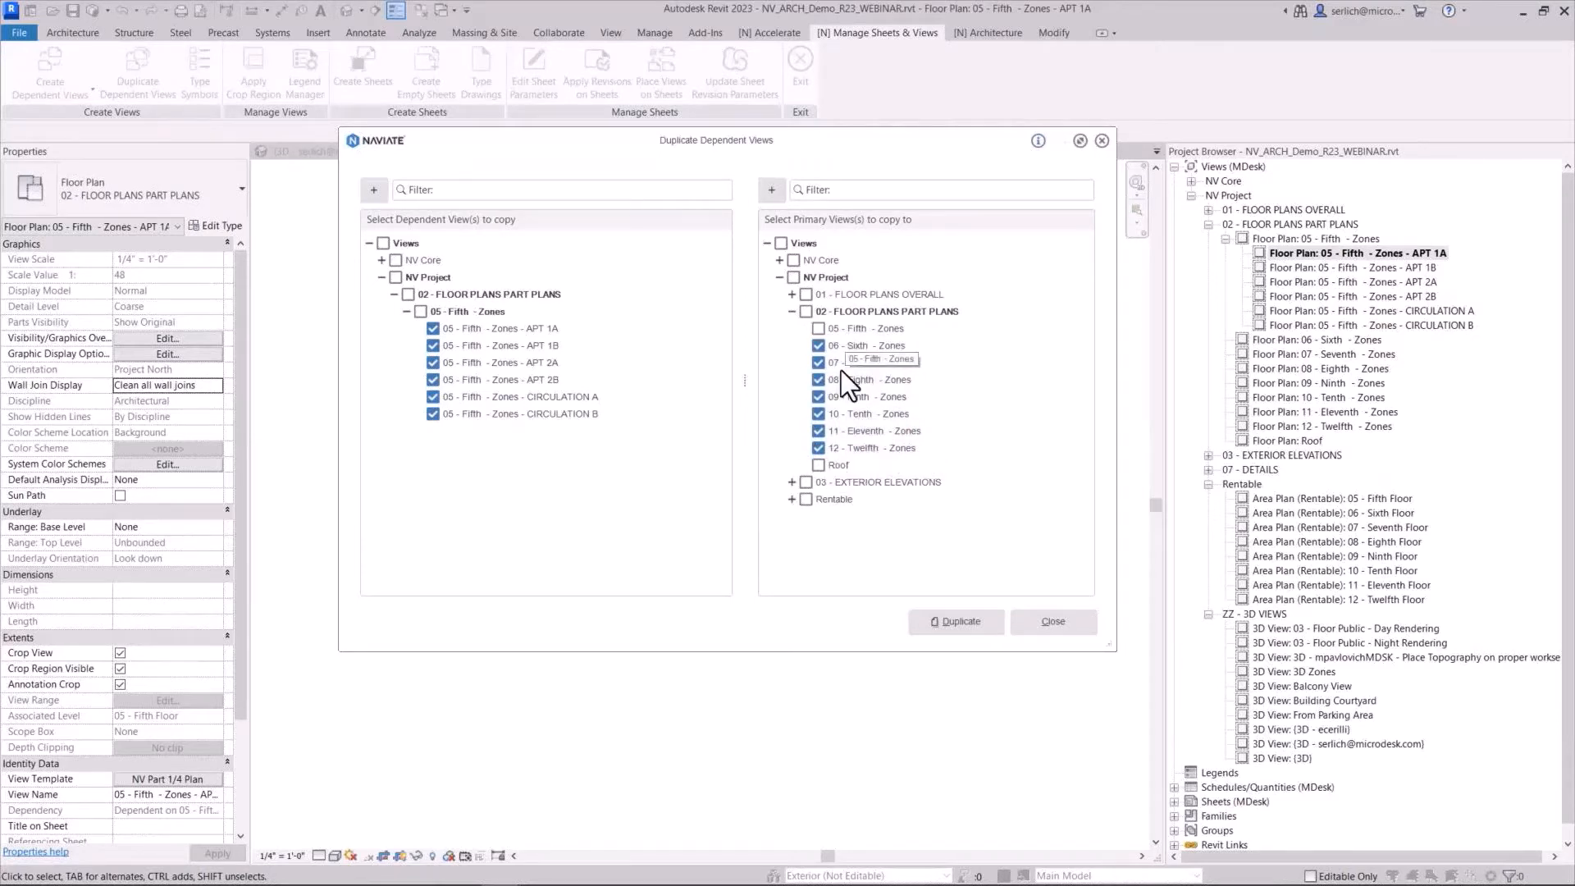
left_click(978, 623)
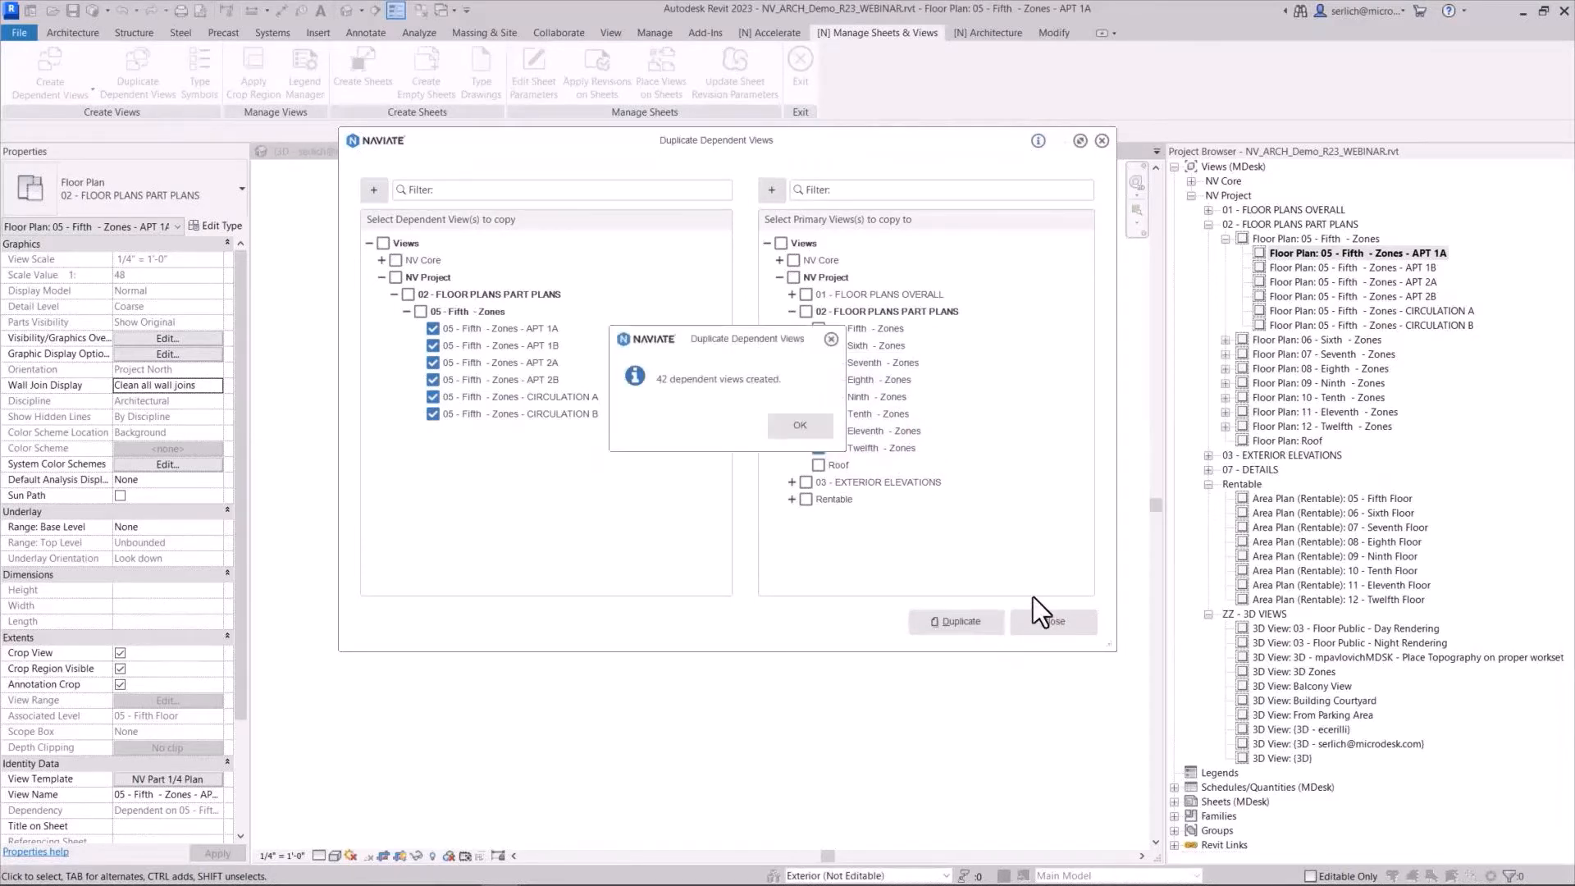
left_click(794, 424)
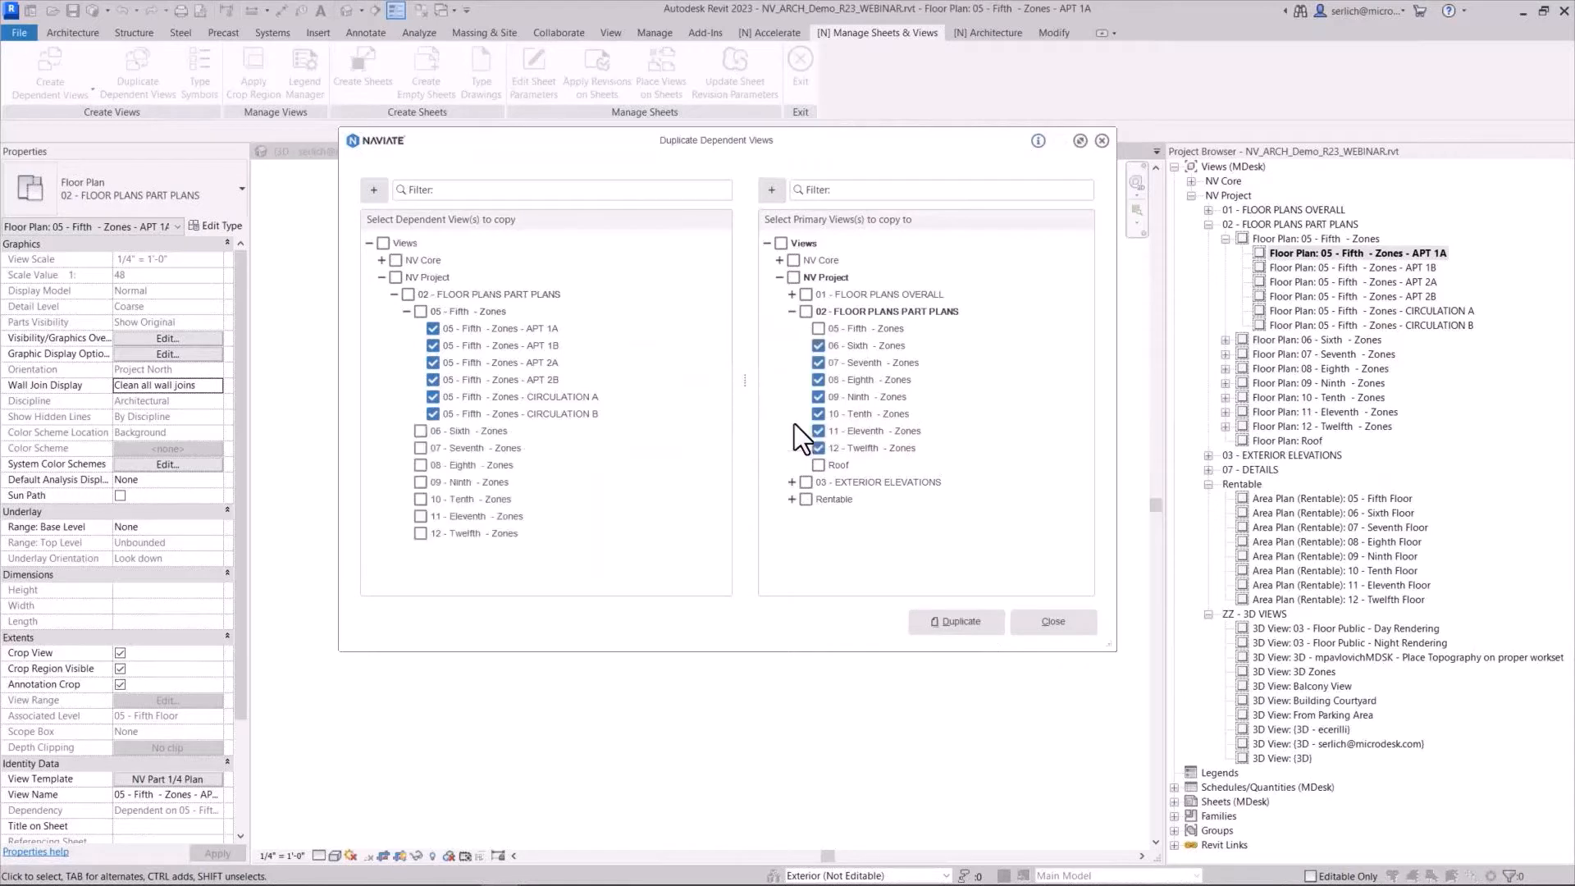
left_click(1046, 621)
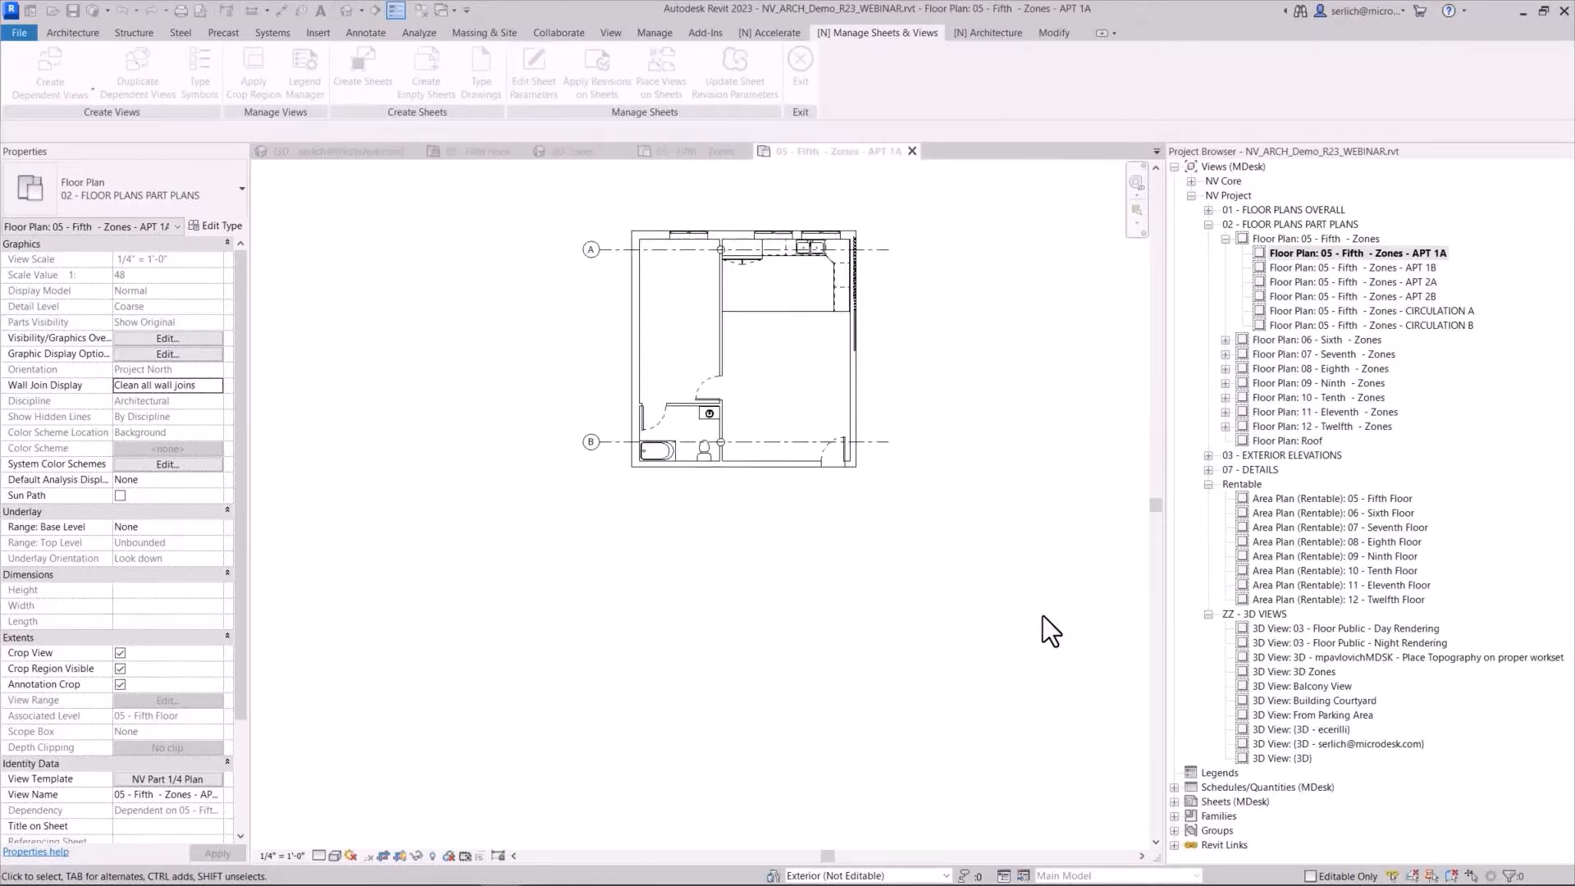
left_click(1224, 340)
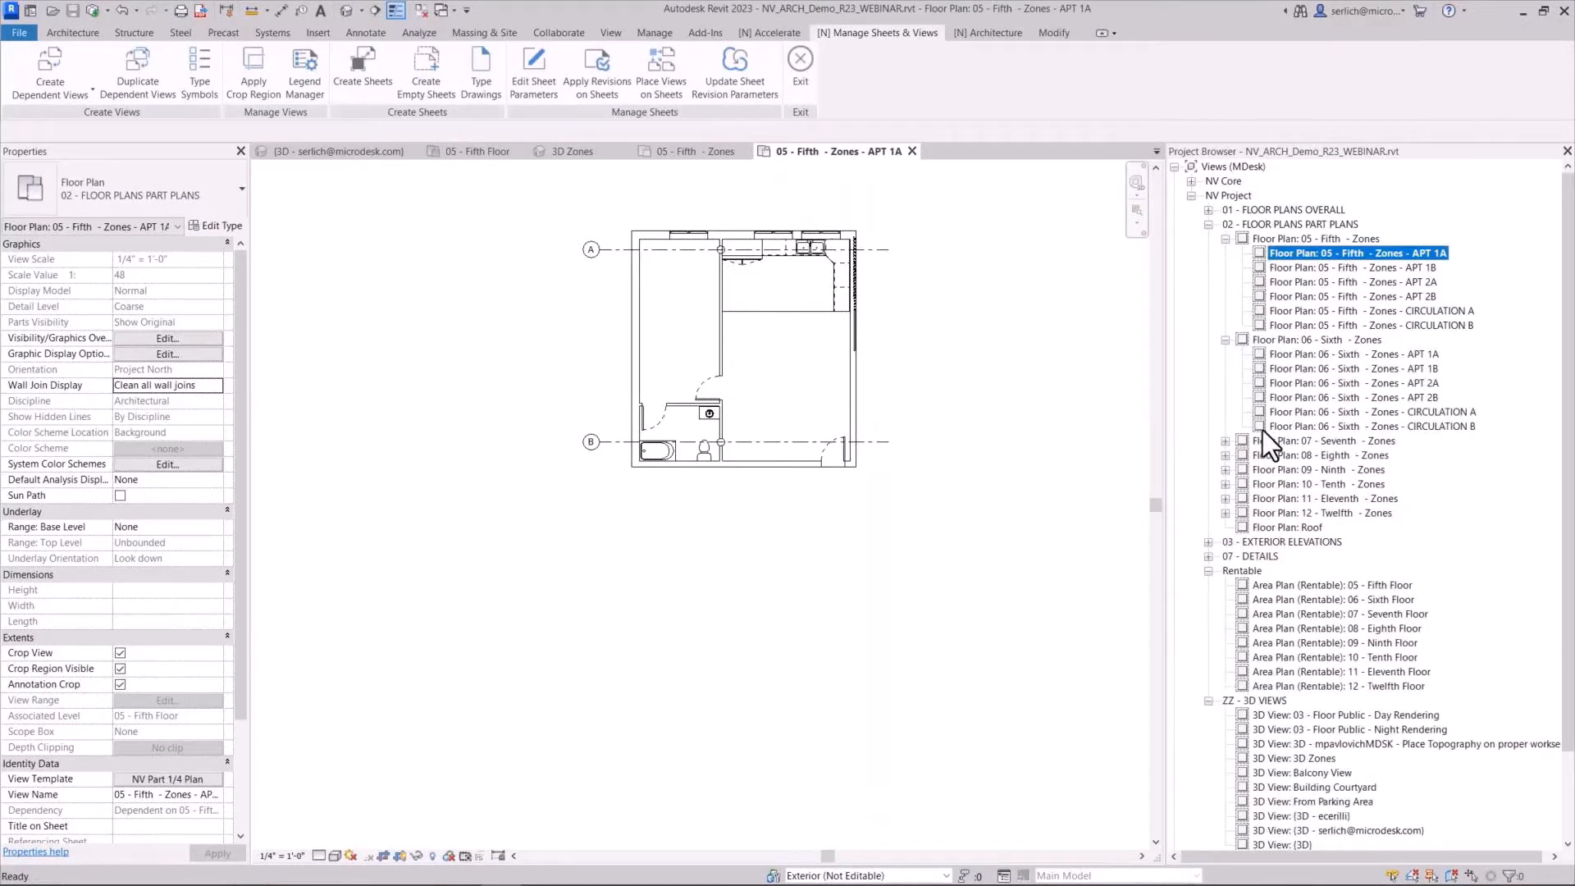
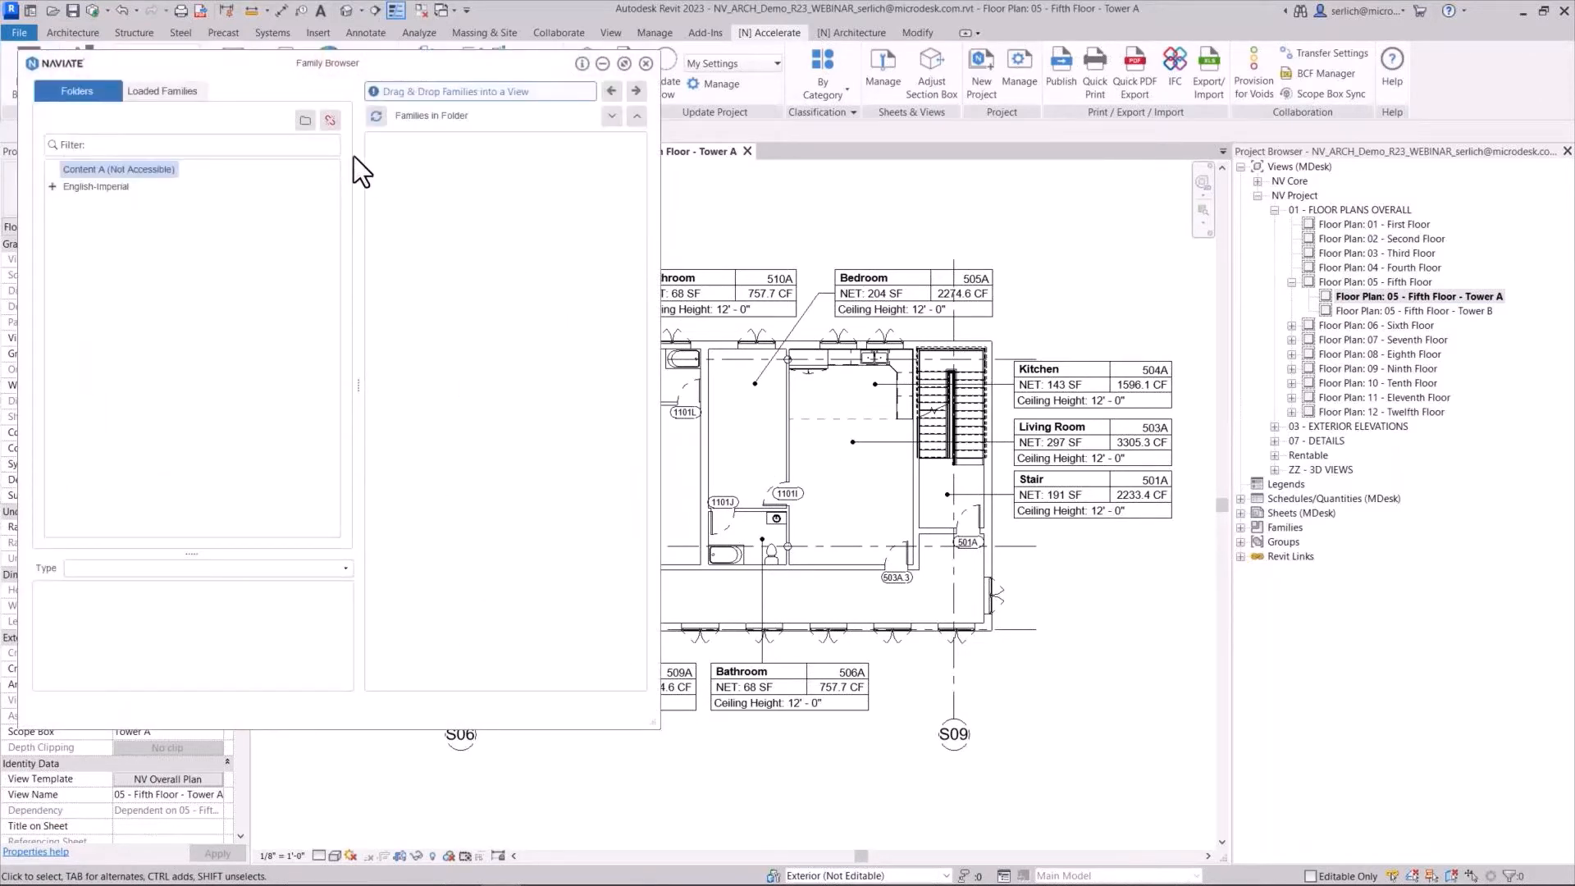
Add the folder named all from Naviate Demo\Families to the Family Browser and list its subfolders
left_click(306, 119)
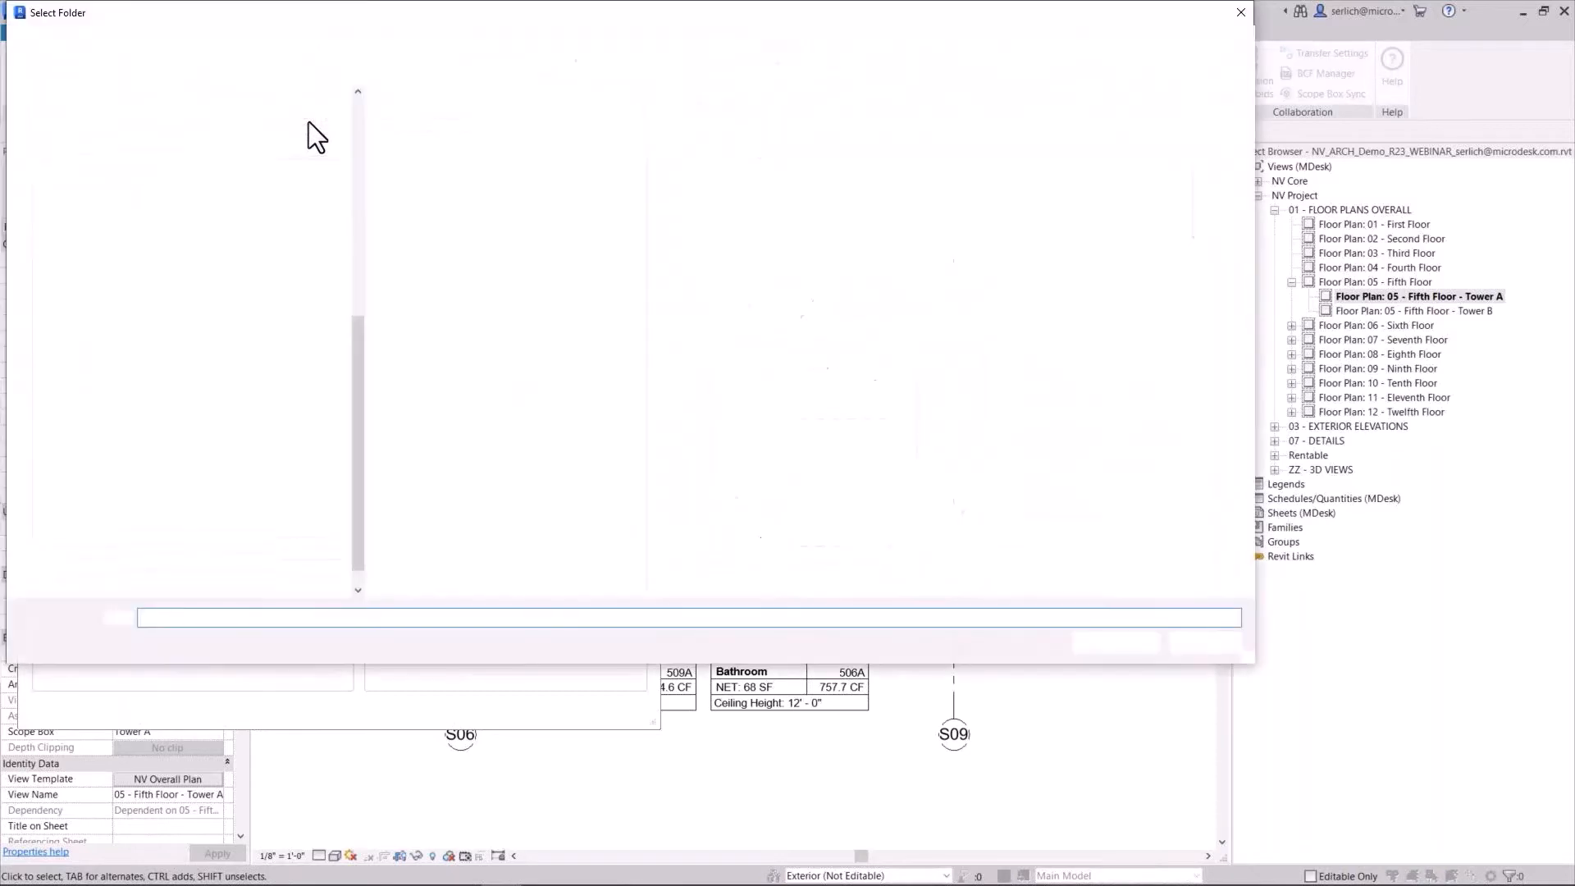
double_click(398, 115)
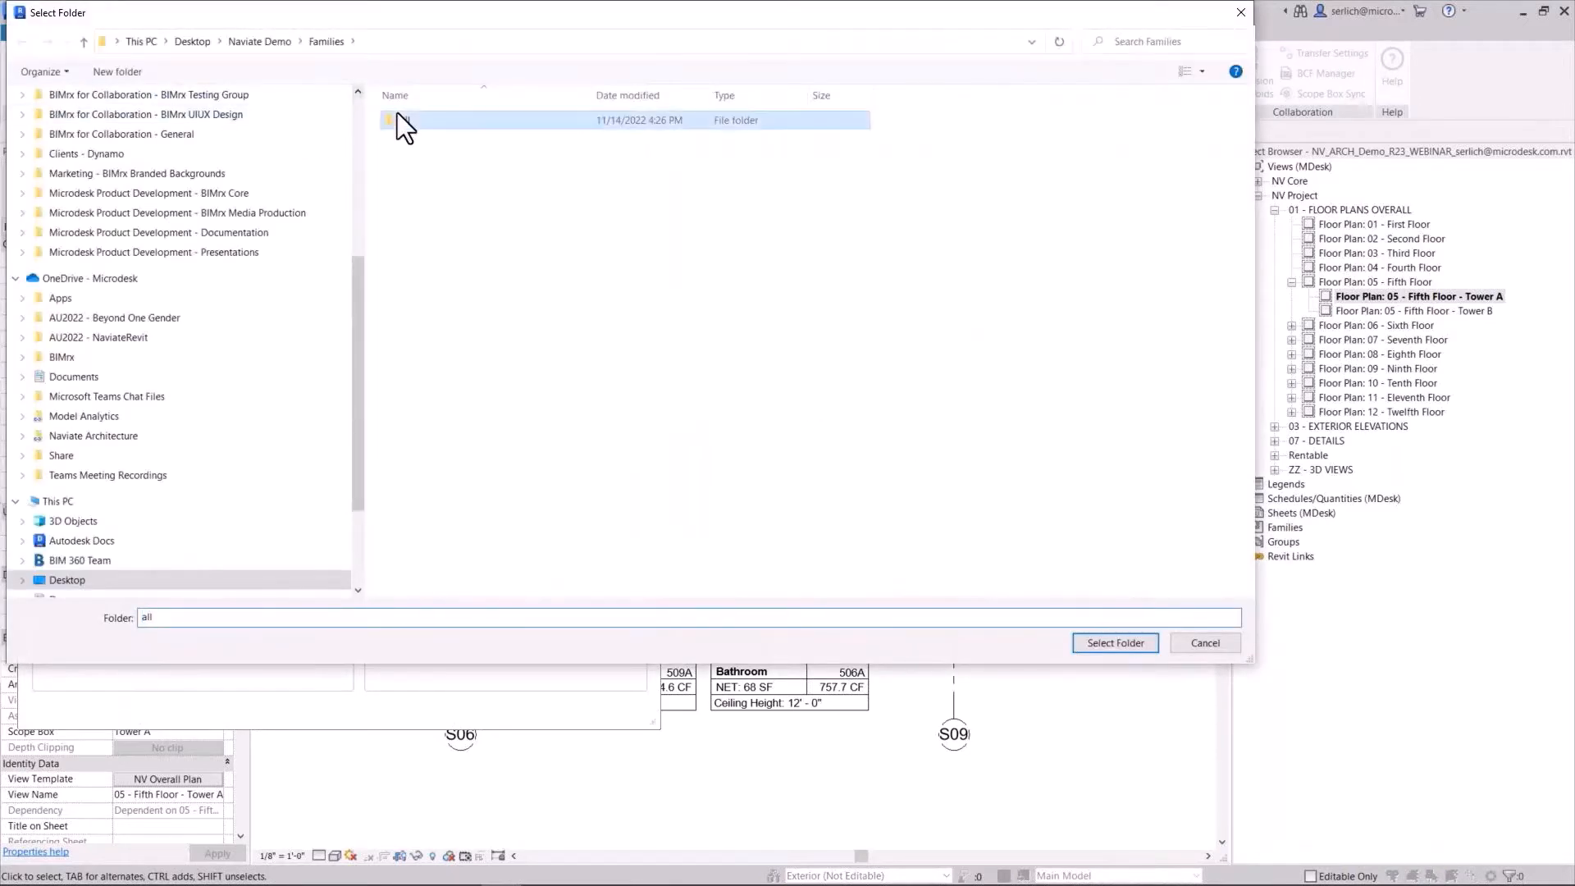
left_click(1105, 649)
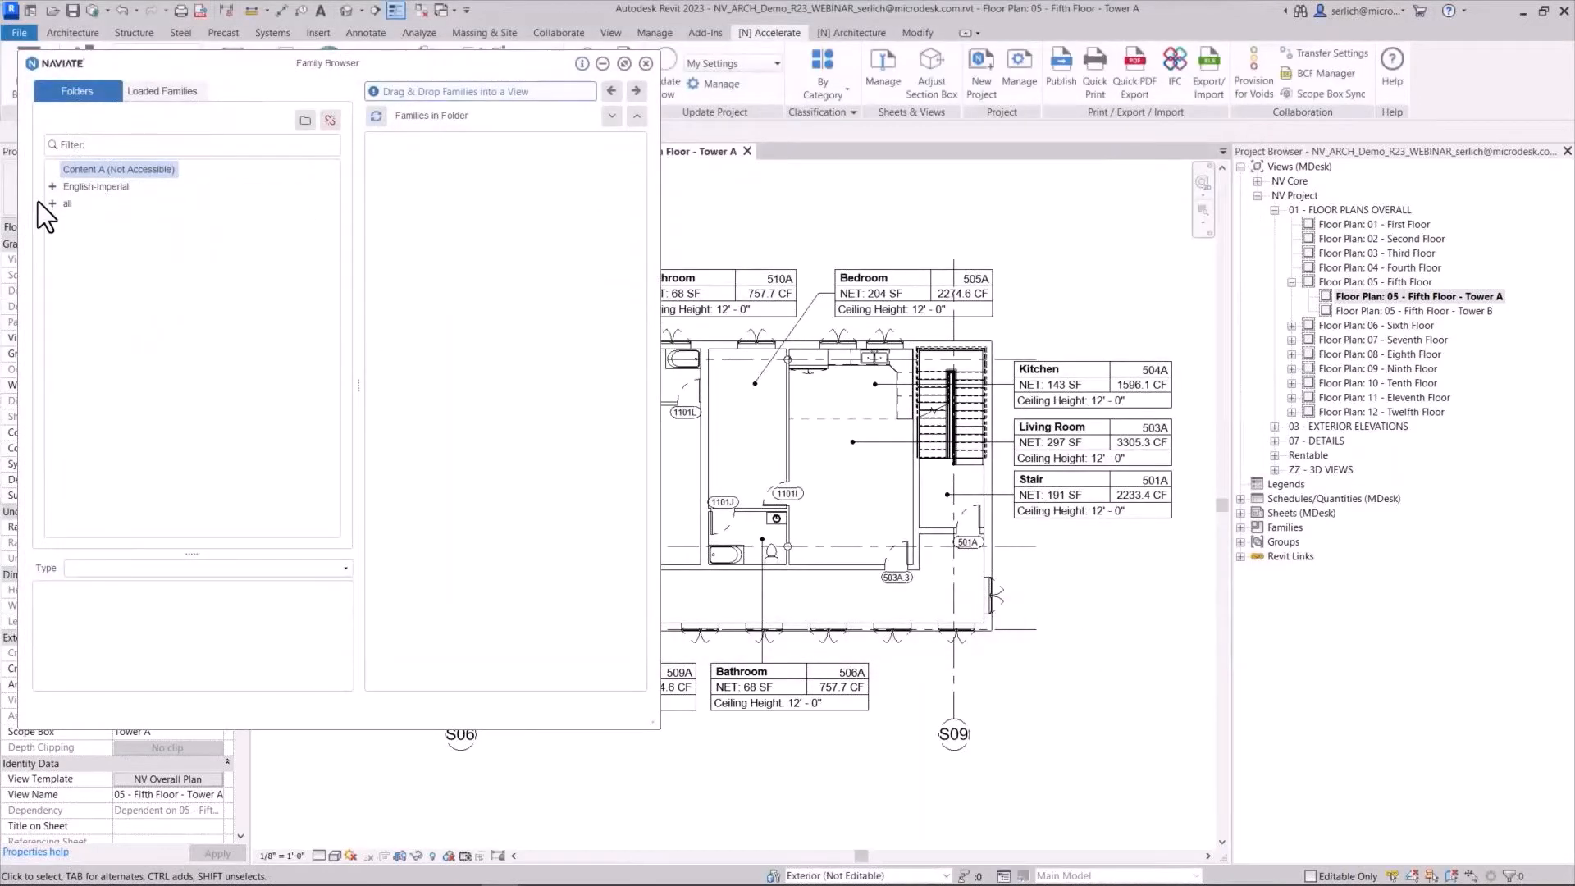
left_click(52, 203)
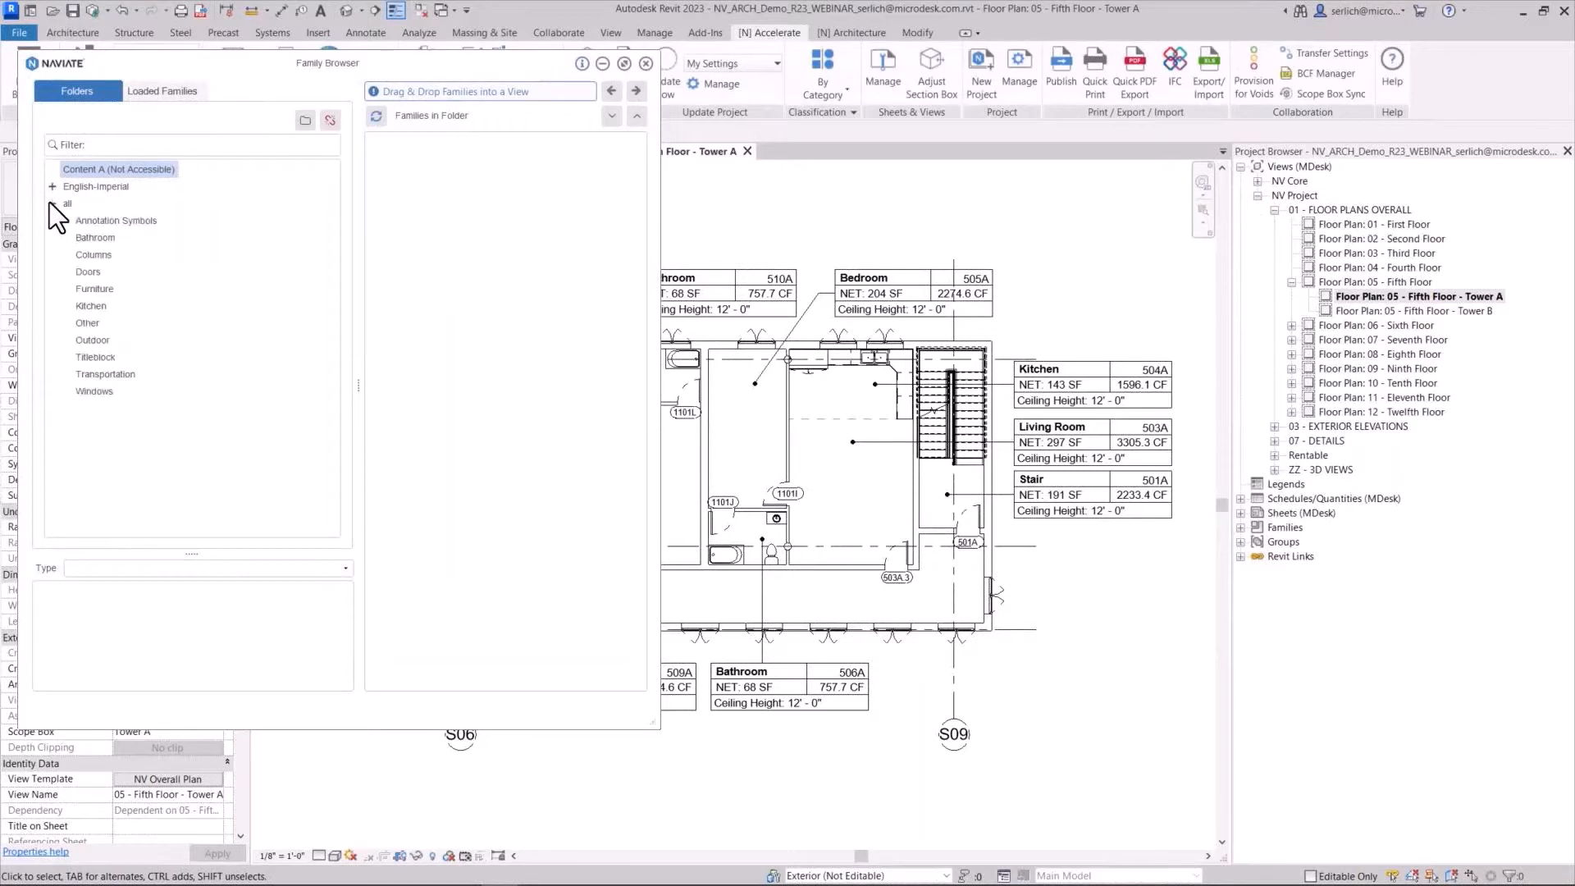
Select the Furniture_Bed_3 family in the Furniture folder and enlarge the area showing its type parameters
left_click(92, 290)
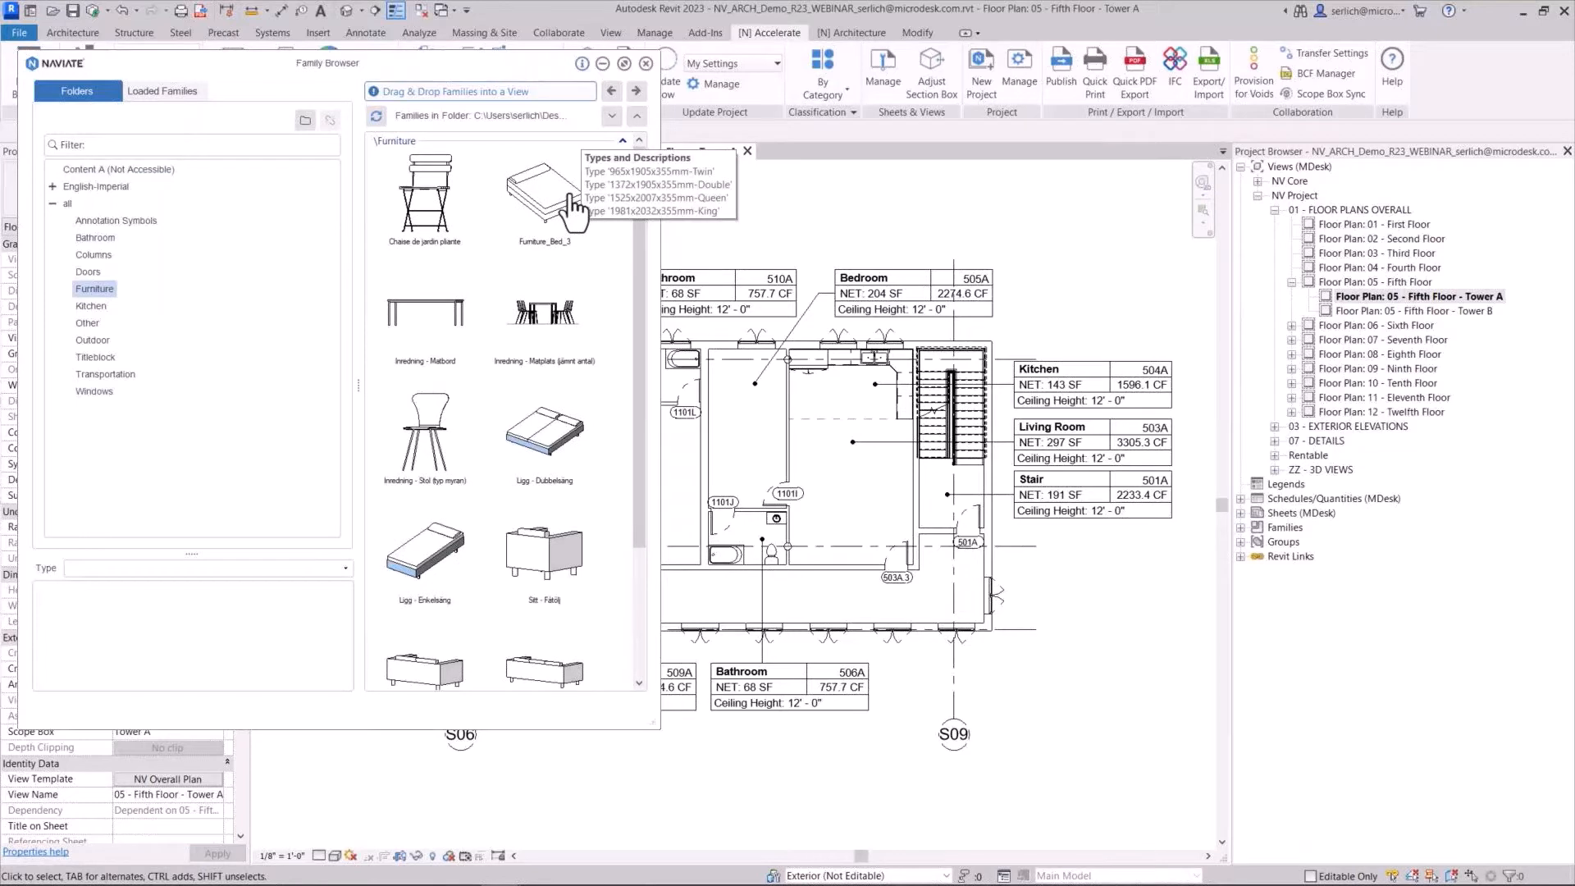
left_click(569, 197)
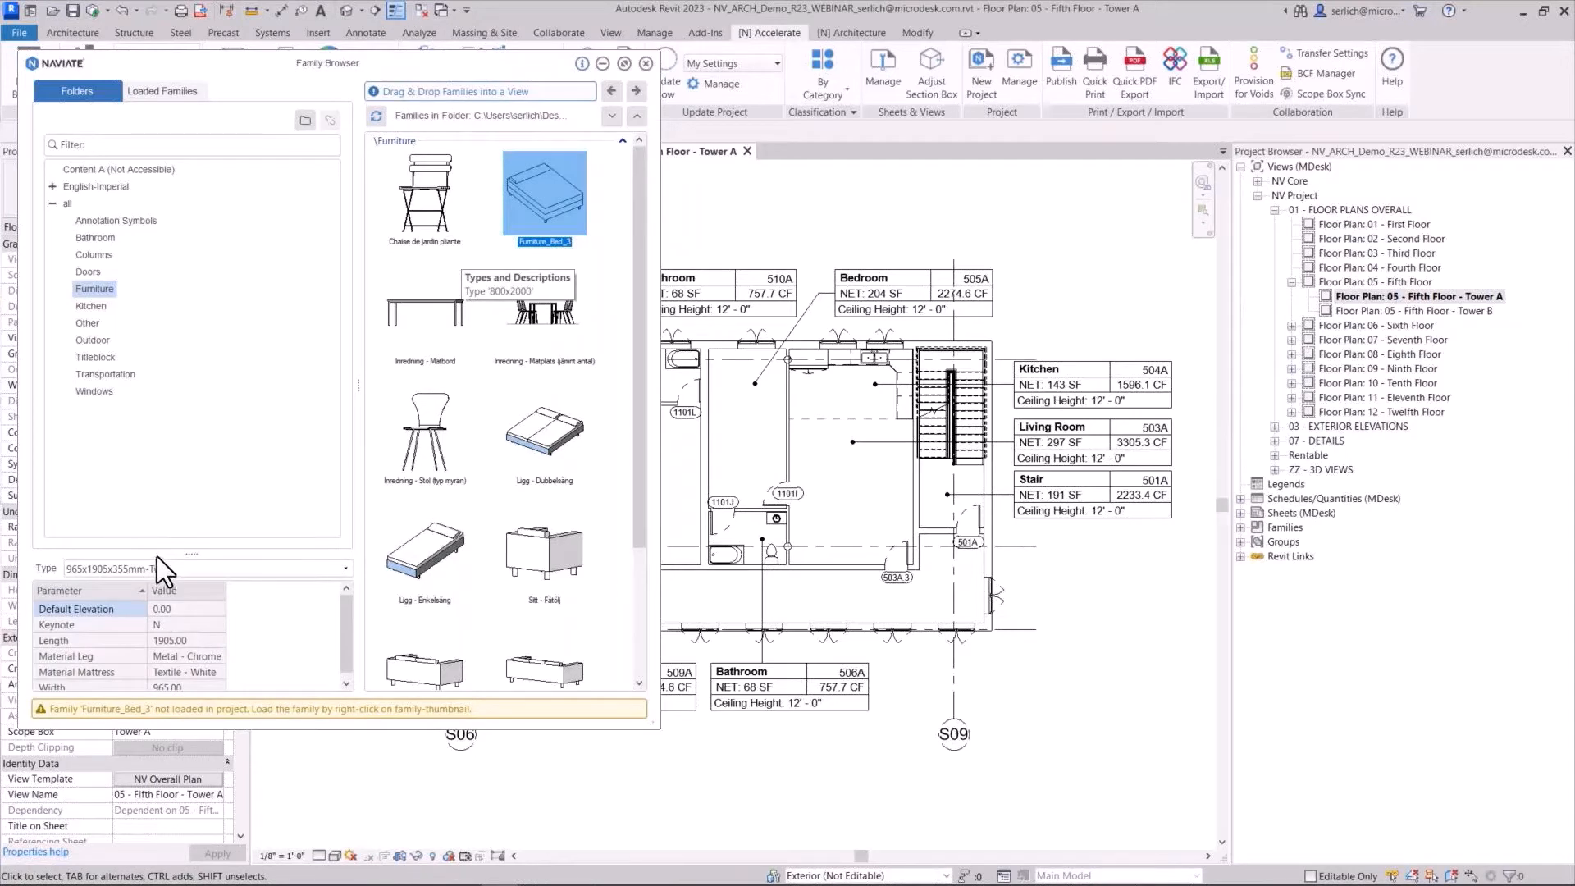
left_click_drag(156, 556, 146, 422)
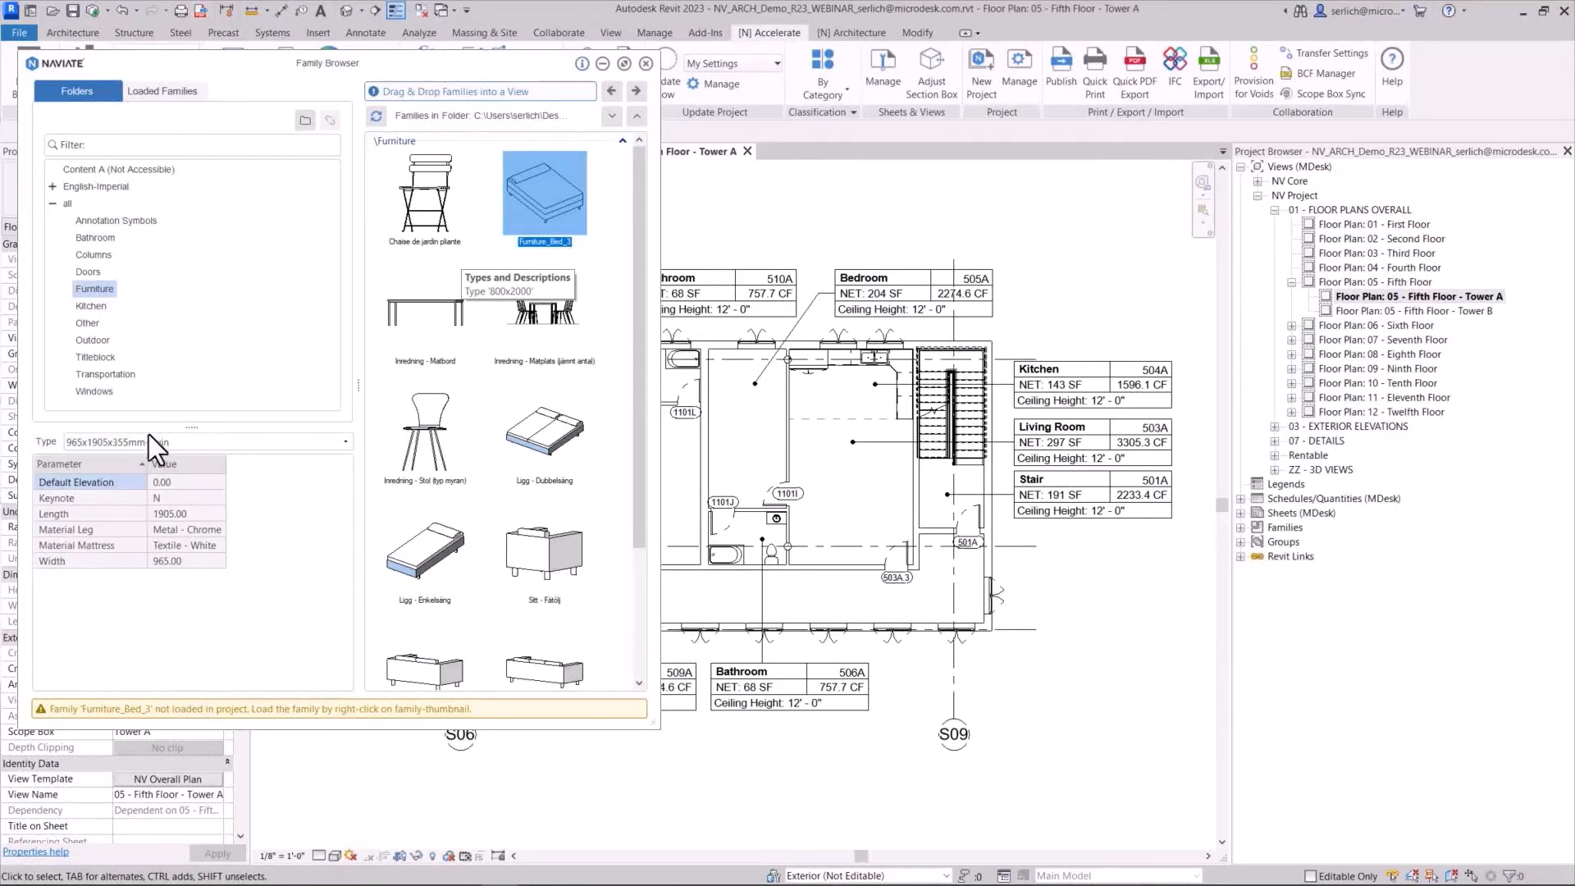
Load the Furniture_Bed_3 family into the project and place a bed against the exterior wall of Bedroom 505A
right_click(525, 203)
left_click(563, 224)
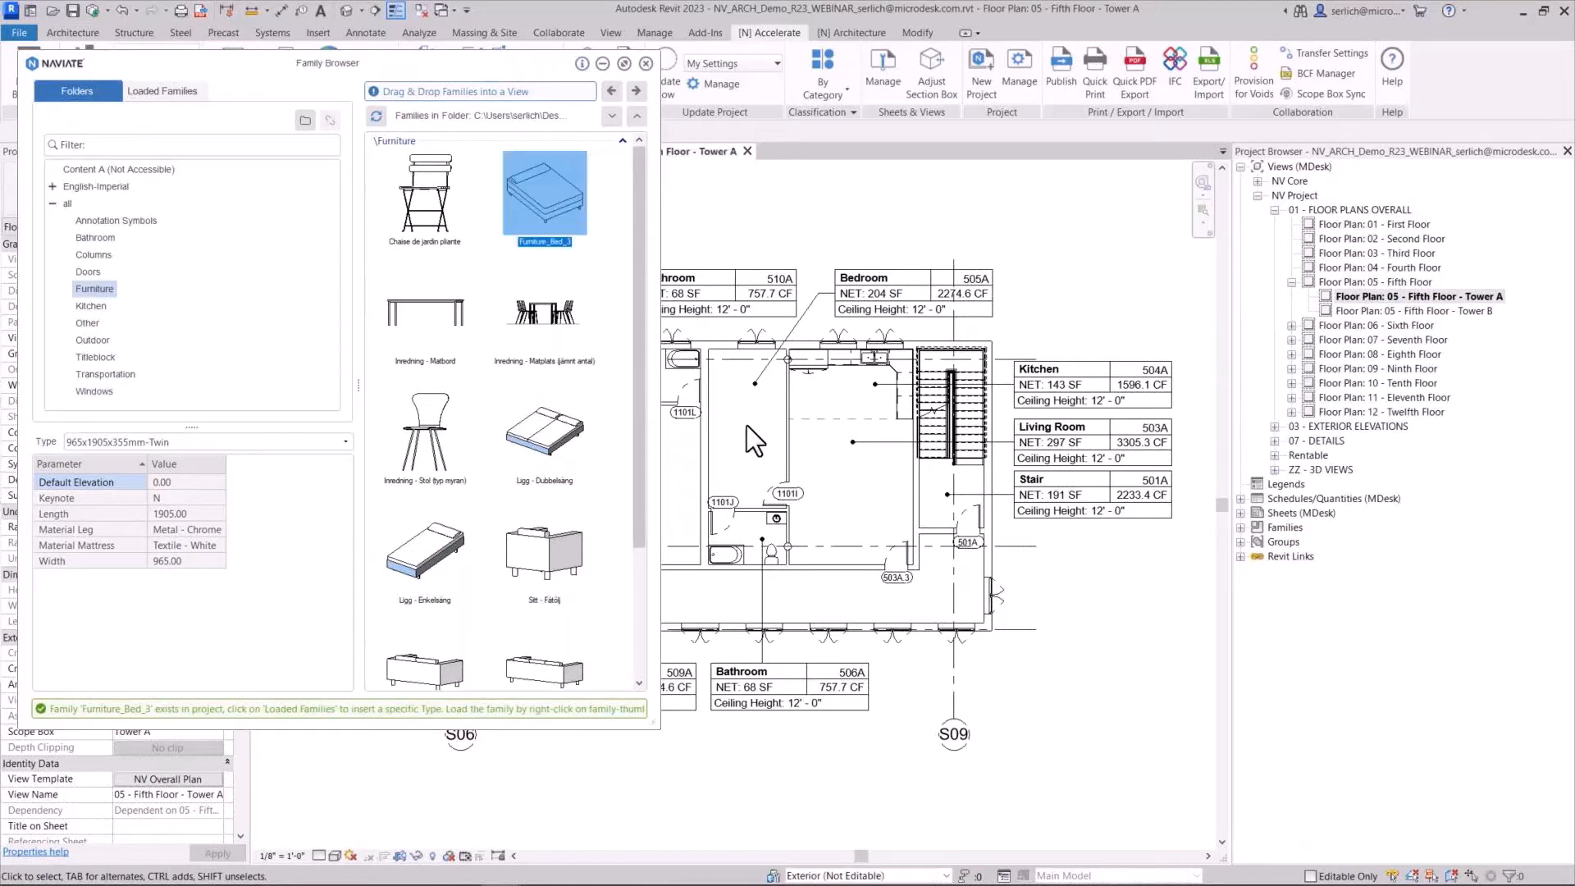
left_click_drag(569, 215, 728, 421)
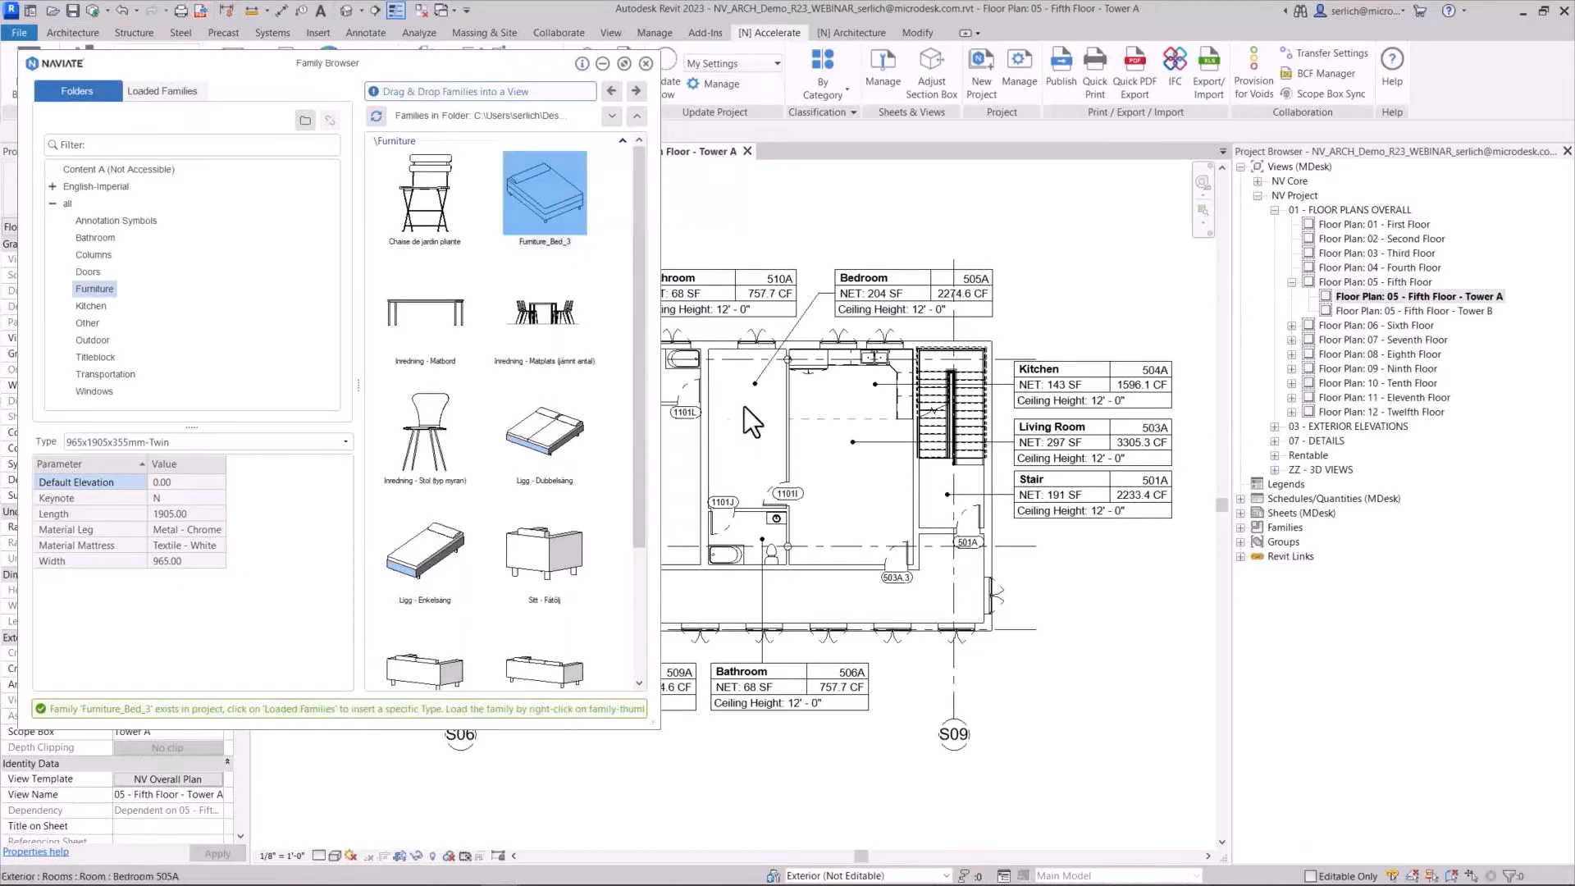
scroll(747, 379, "up", 4)
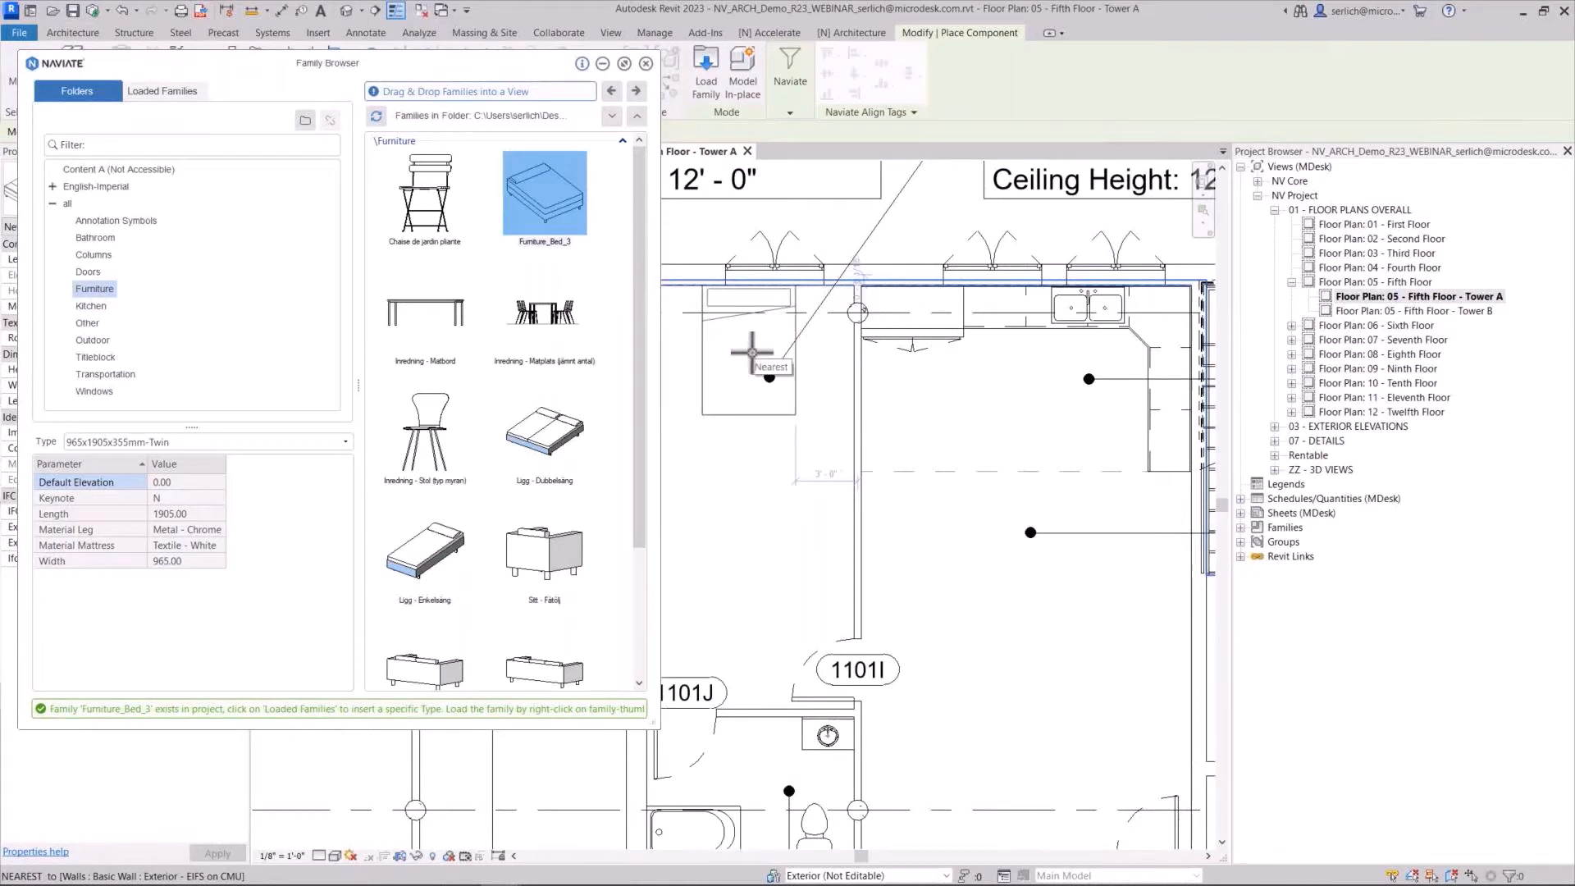
left_click(752, 353)
Place another Furniture_Bed_3 bed against the corridor wall of Bedroom 509A
scroll(752, 353, "down", 3)
middle_click_drag(884, 443, 1060, 436)
scroll(819, 514, "up", 1)
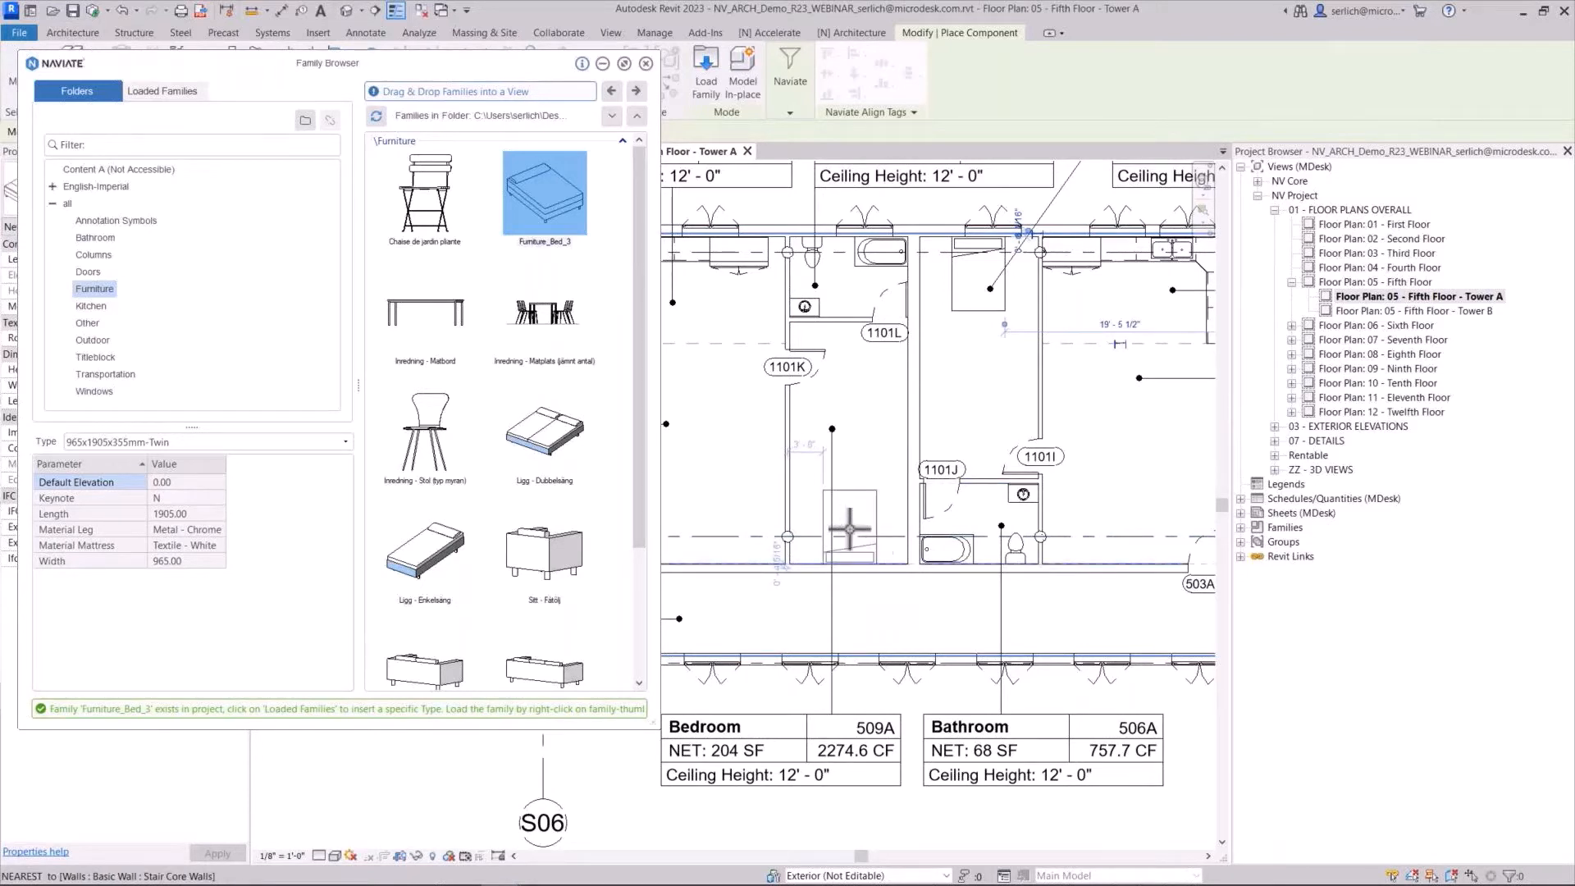
left_click(850, 529)
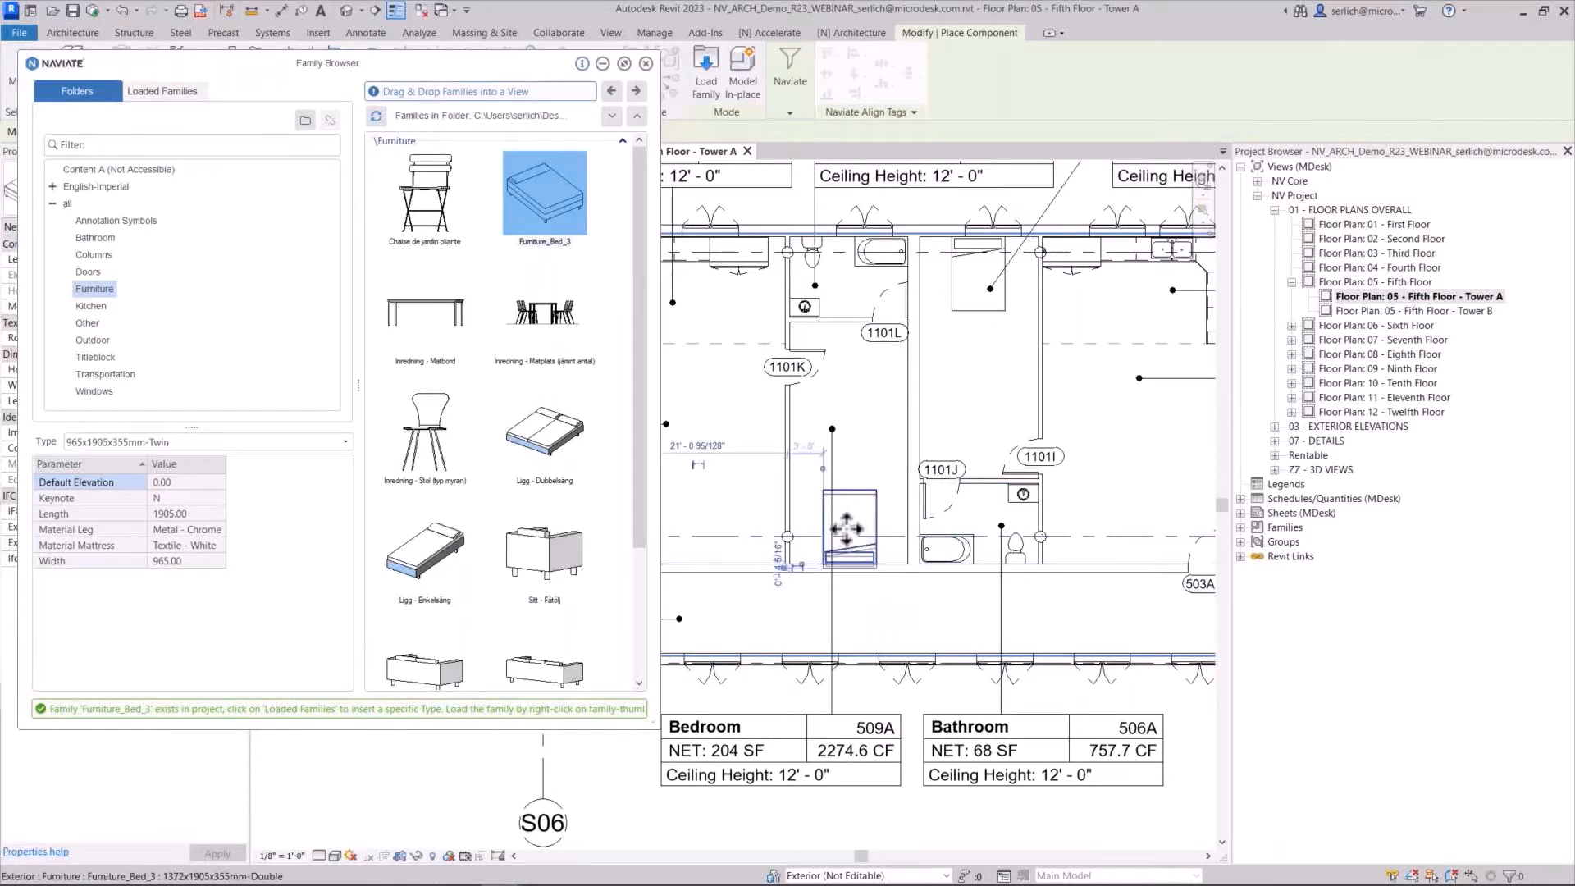
Place a Sitt - Soffa 3-sits sofa along the corridor wall in each of Living Rooms 503A and 507A
left_click(551, 681)
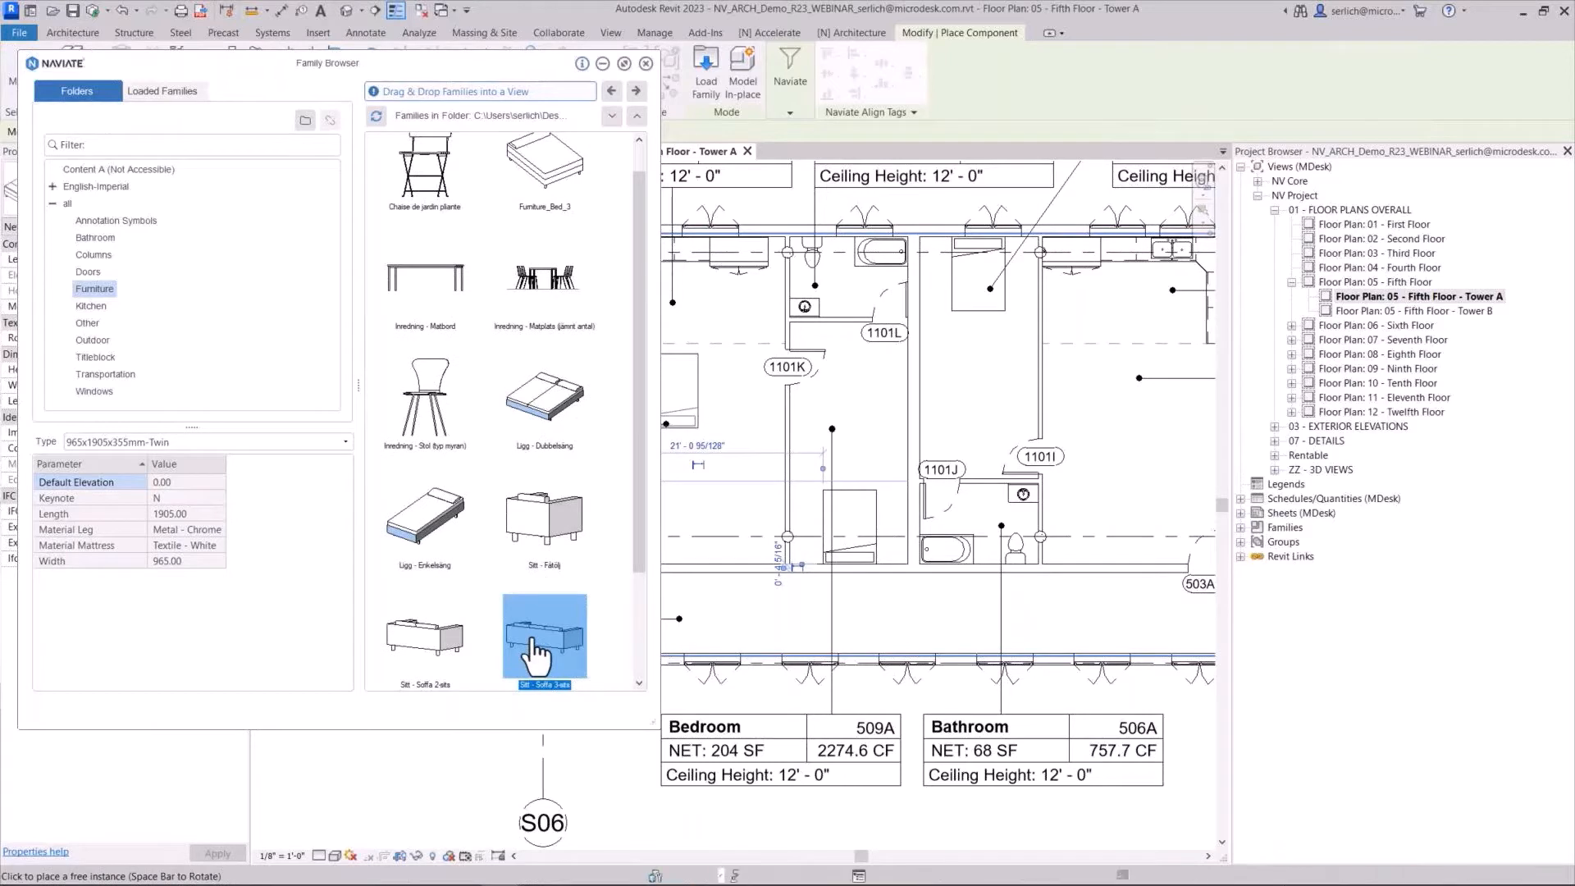
left_click_drag(557, 663, 1132, 525)
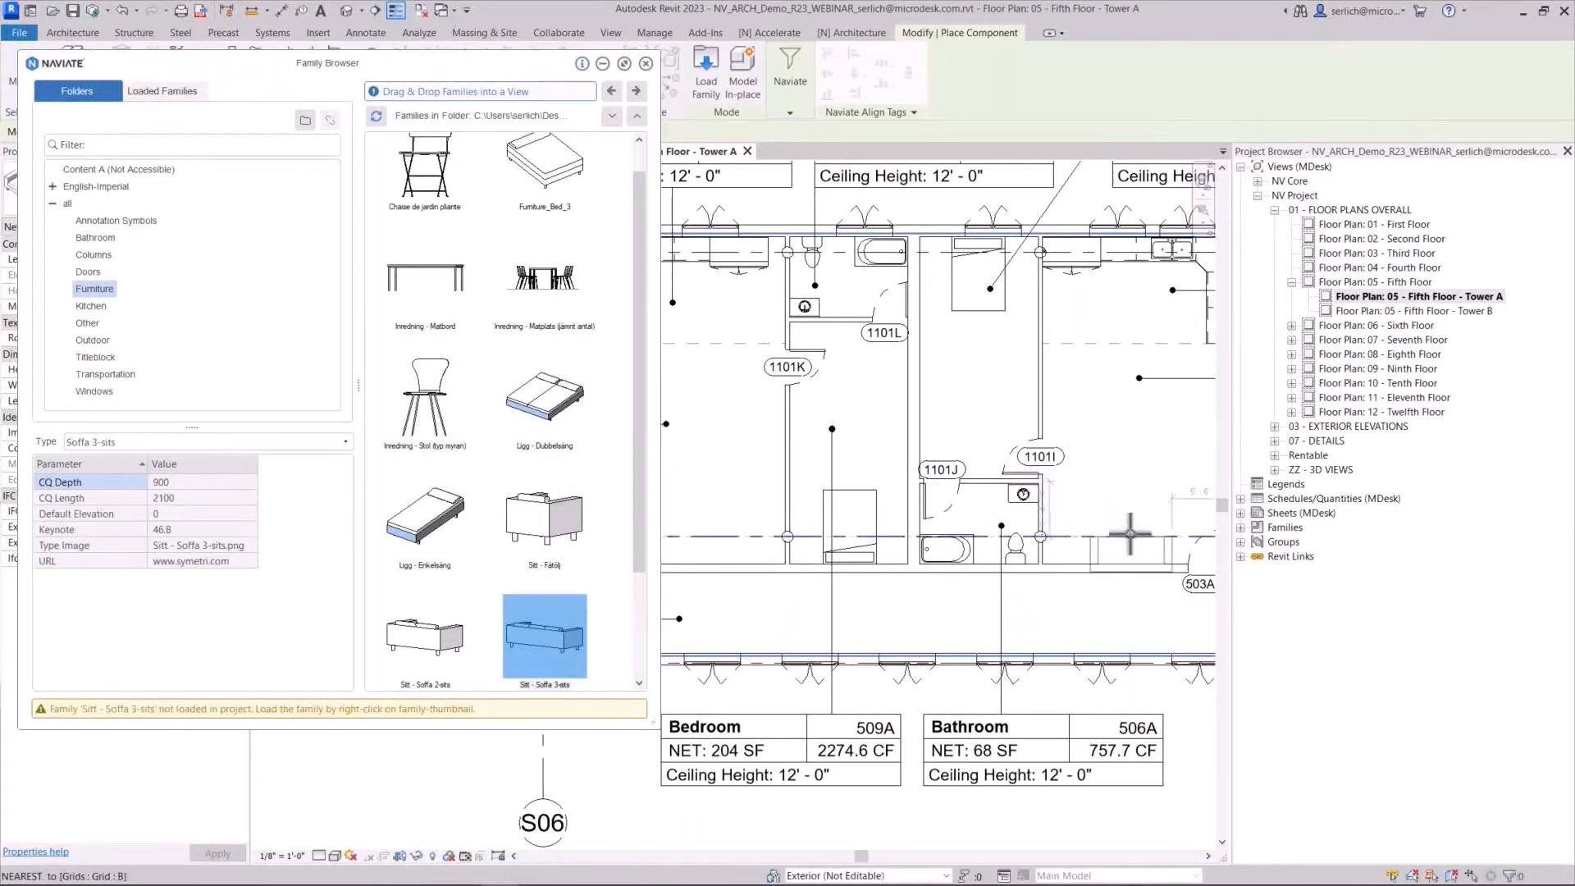
left_click(1132, 530)
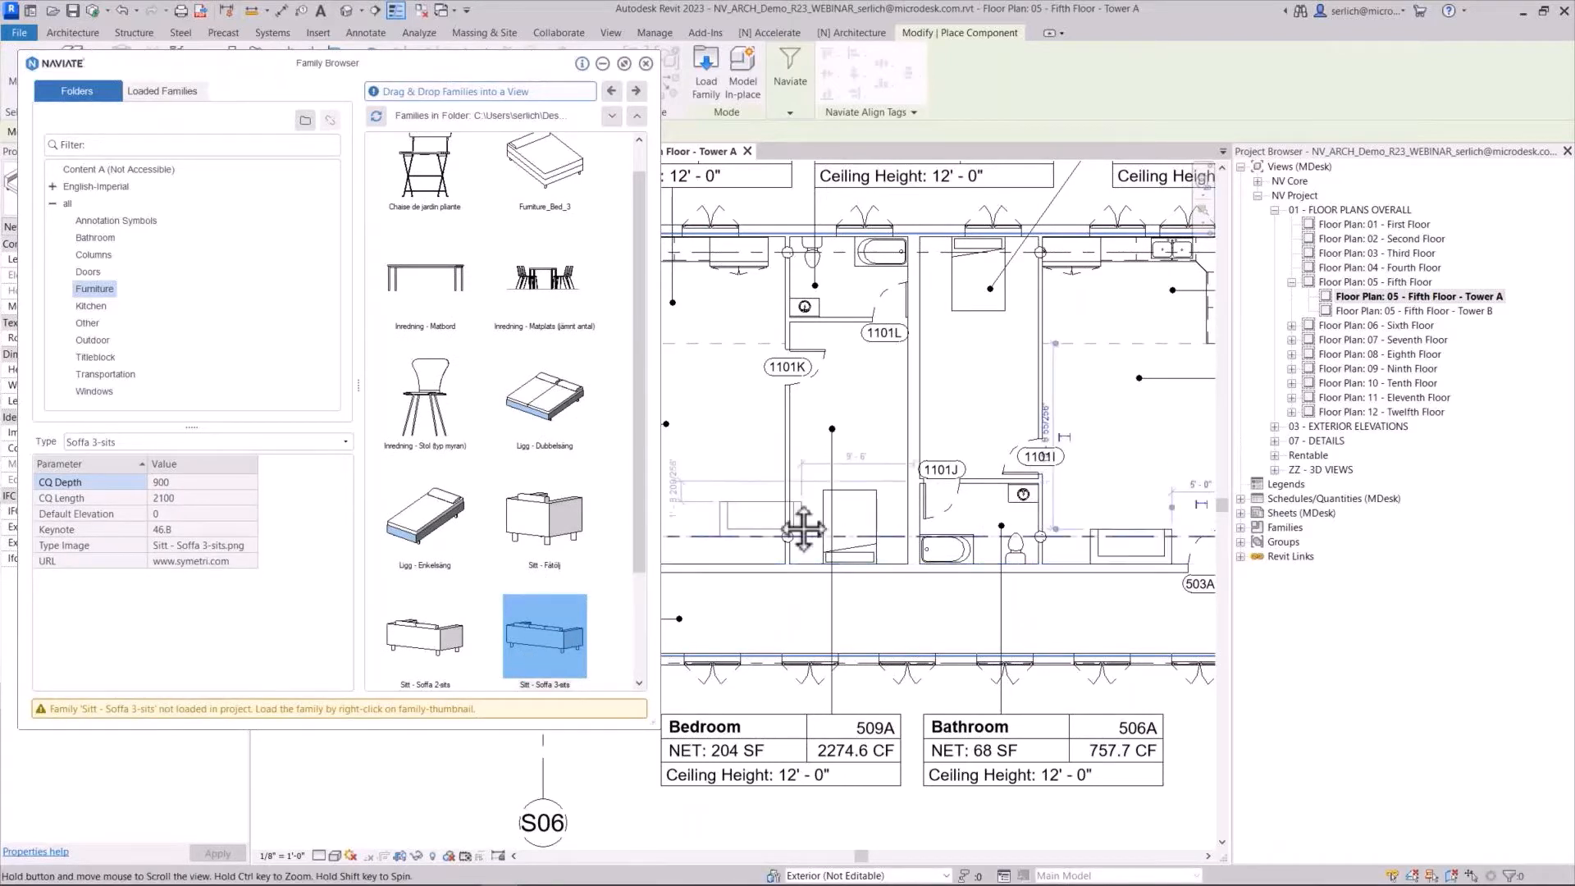
Place a Sitt - Fåtölj armchair near the sofa in each of Living Rooms 507A and 503A
left_click(533, 521)
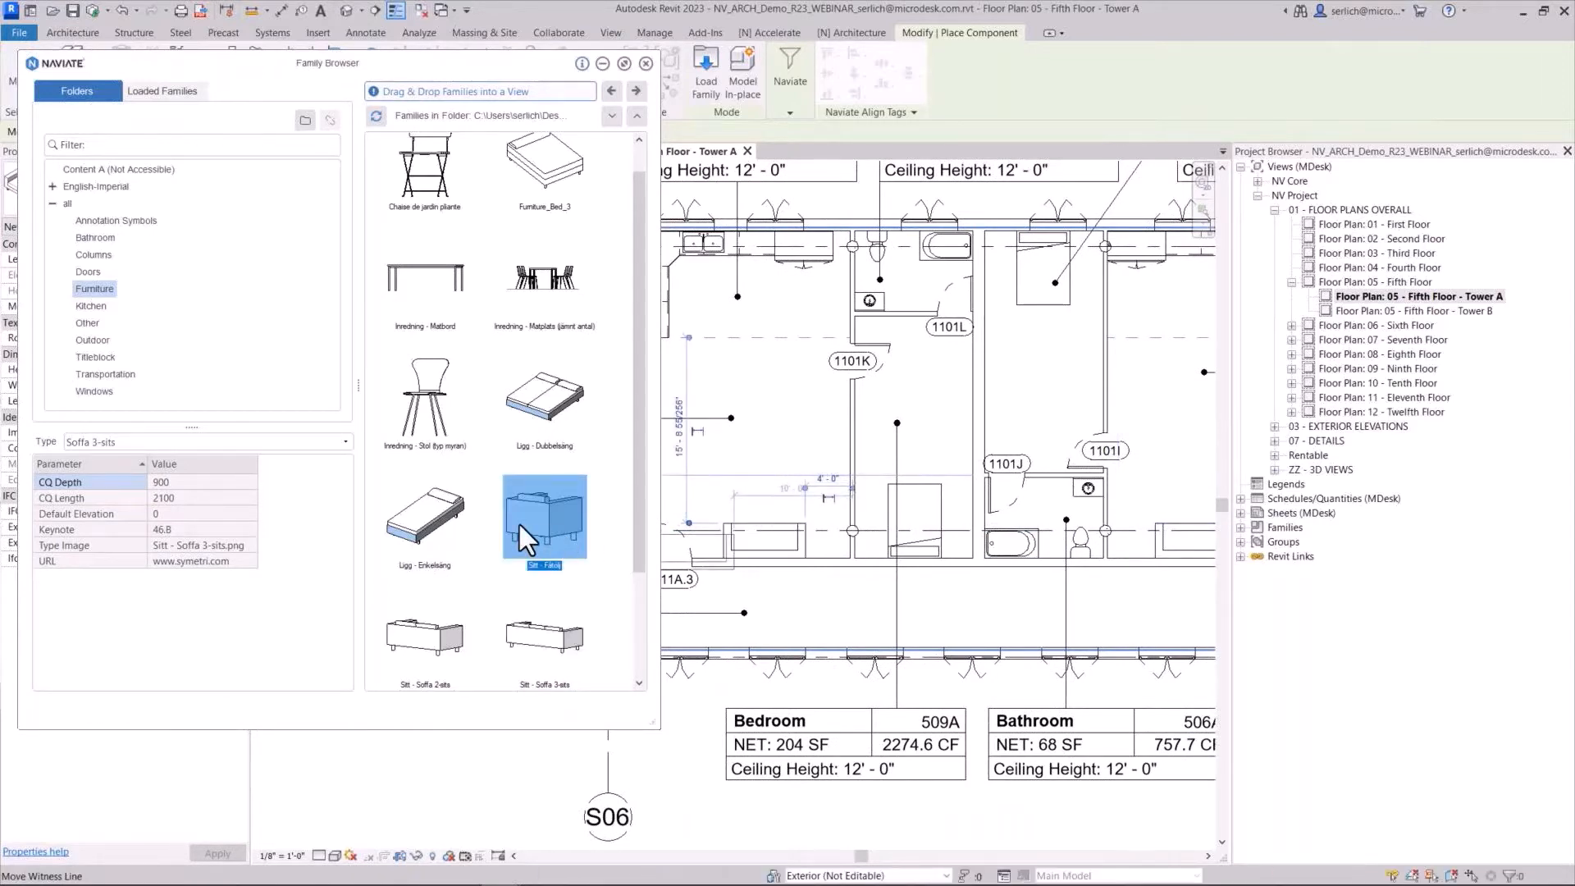
left_click_drag(519, 525, 834, 481)
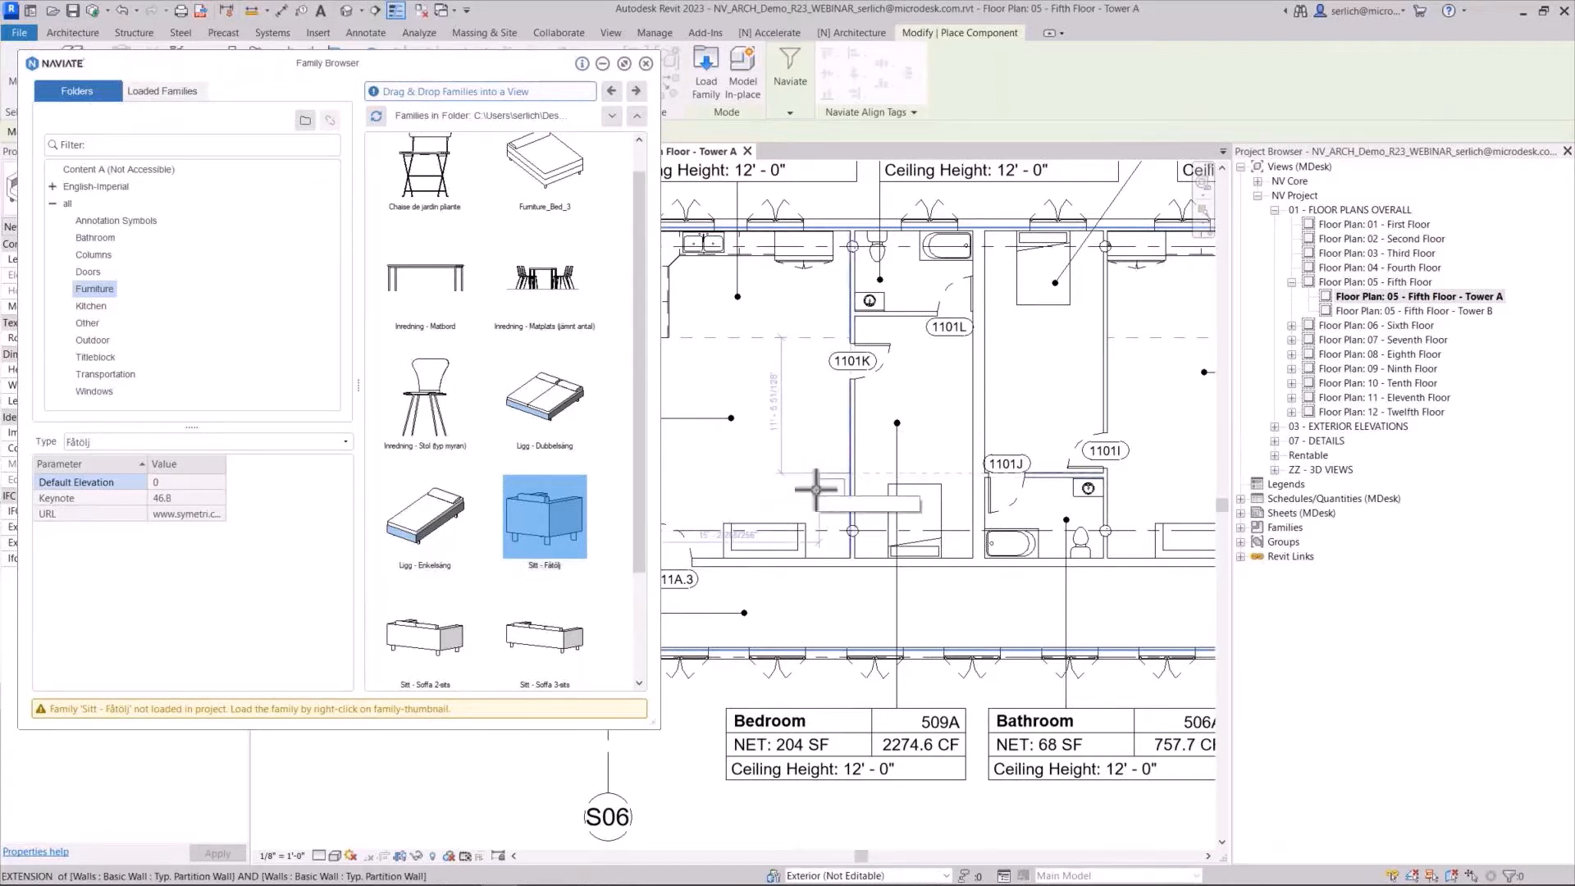
left_click(816, 490)
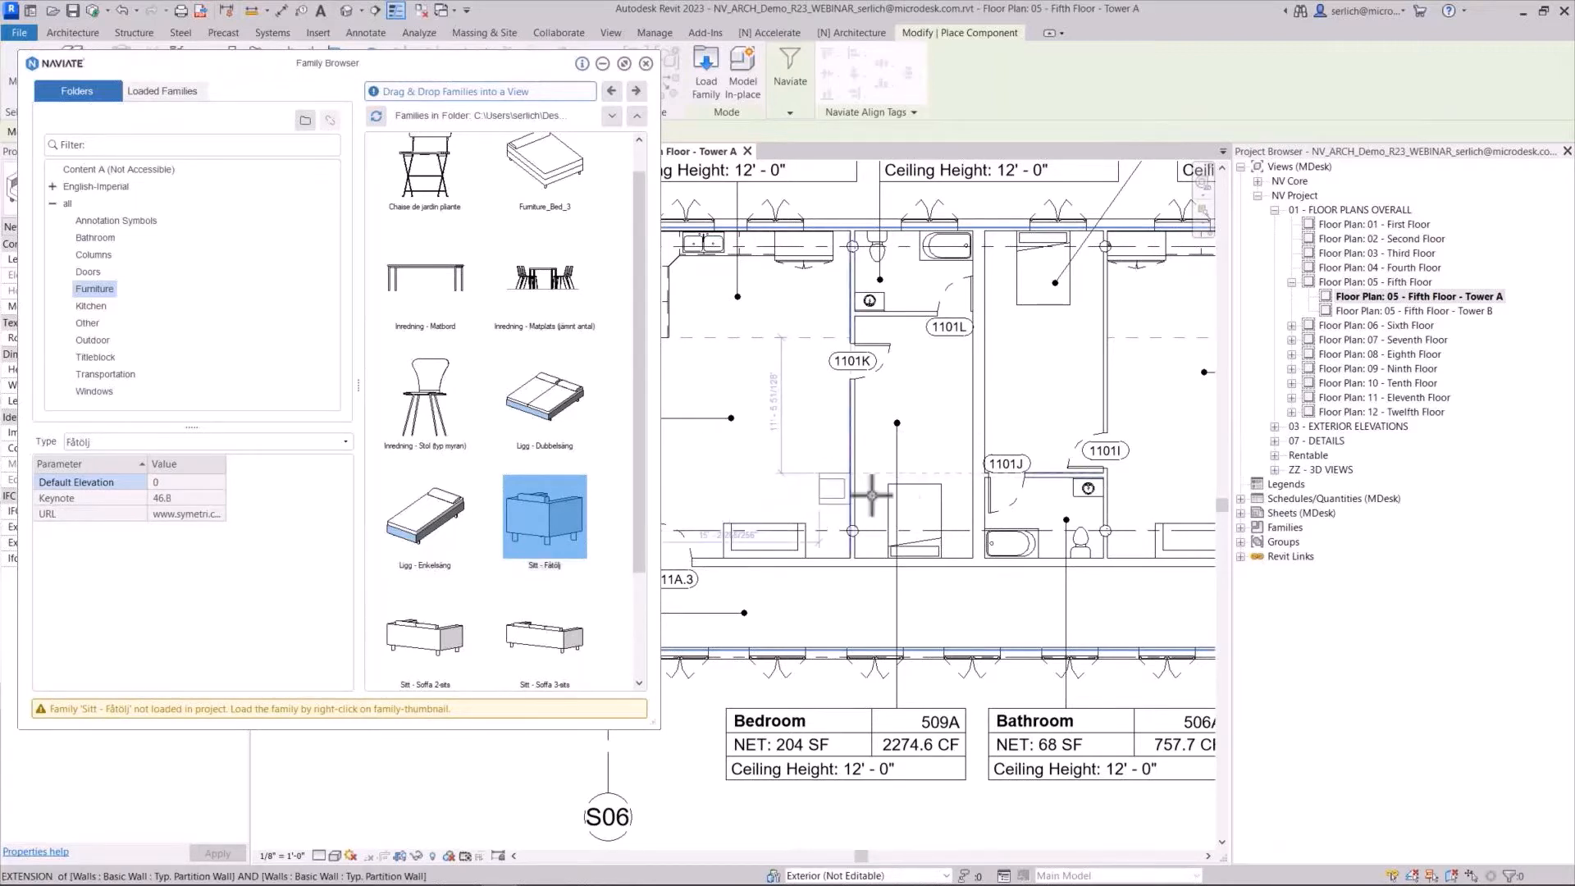
left_click(1126, 498)
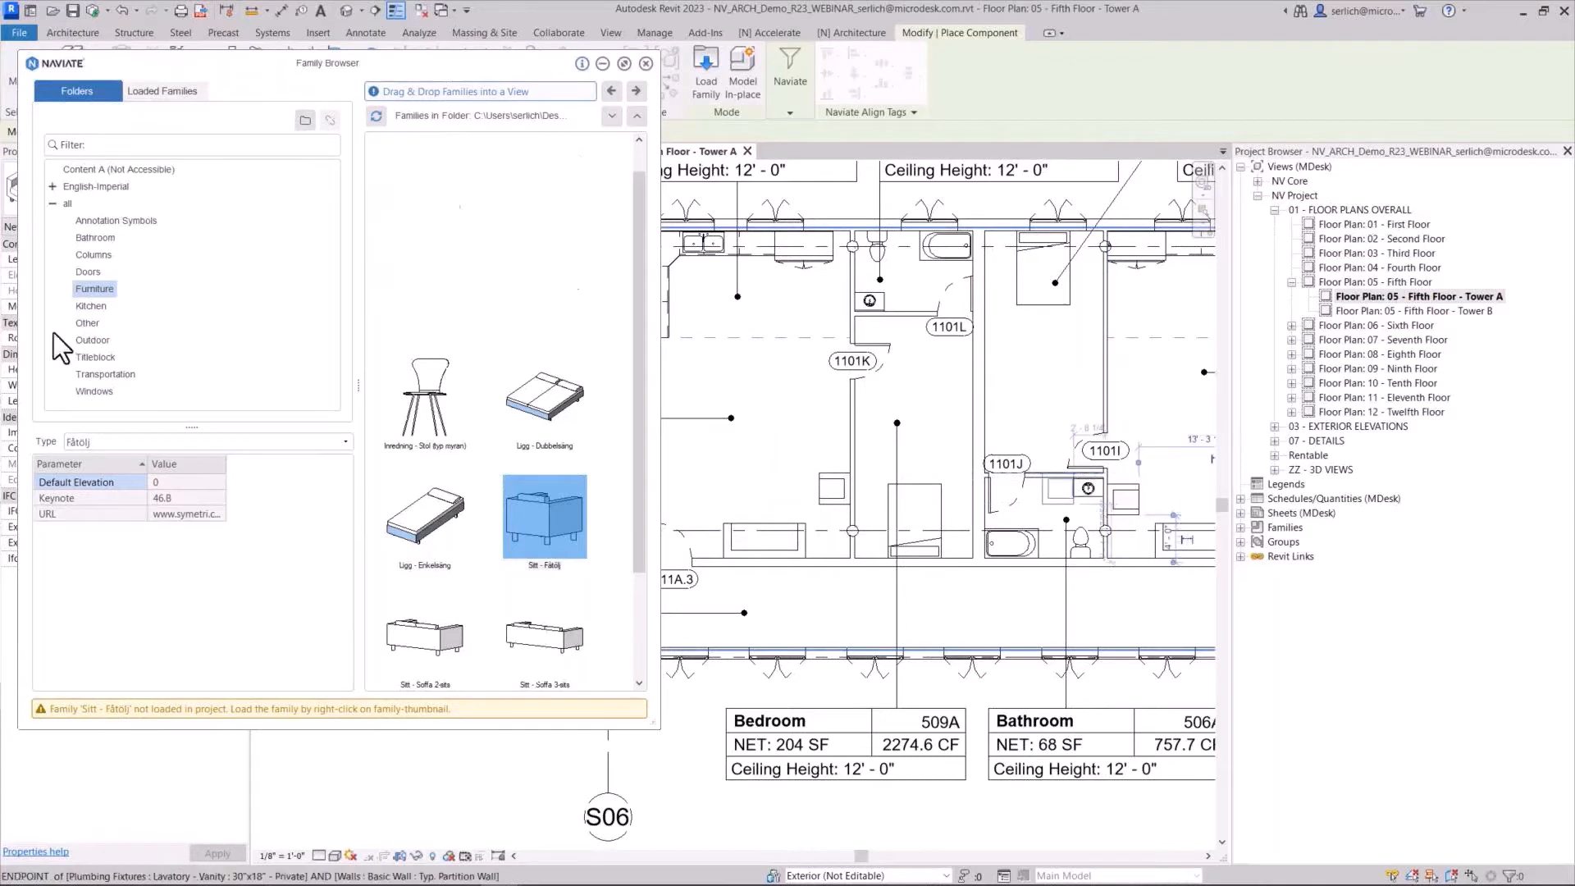
Collapse the all folder and show the families in the English-Imperial library's Furniture Tables folder
left_click(52, 204)
left_click(54, 186)
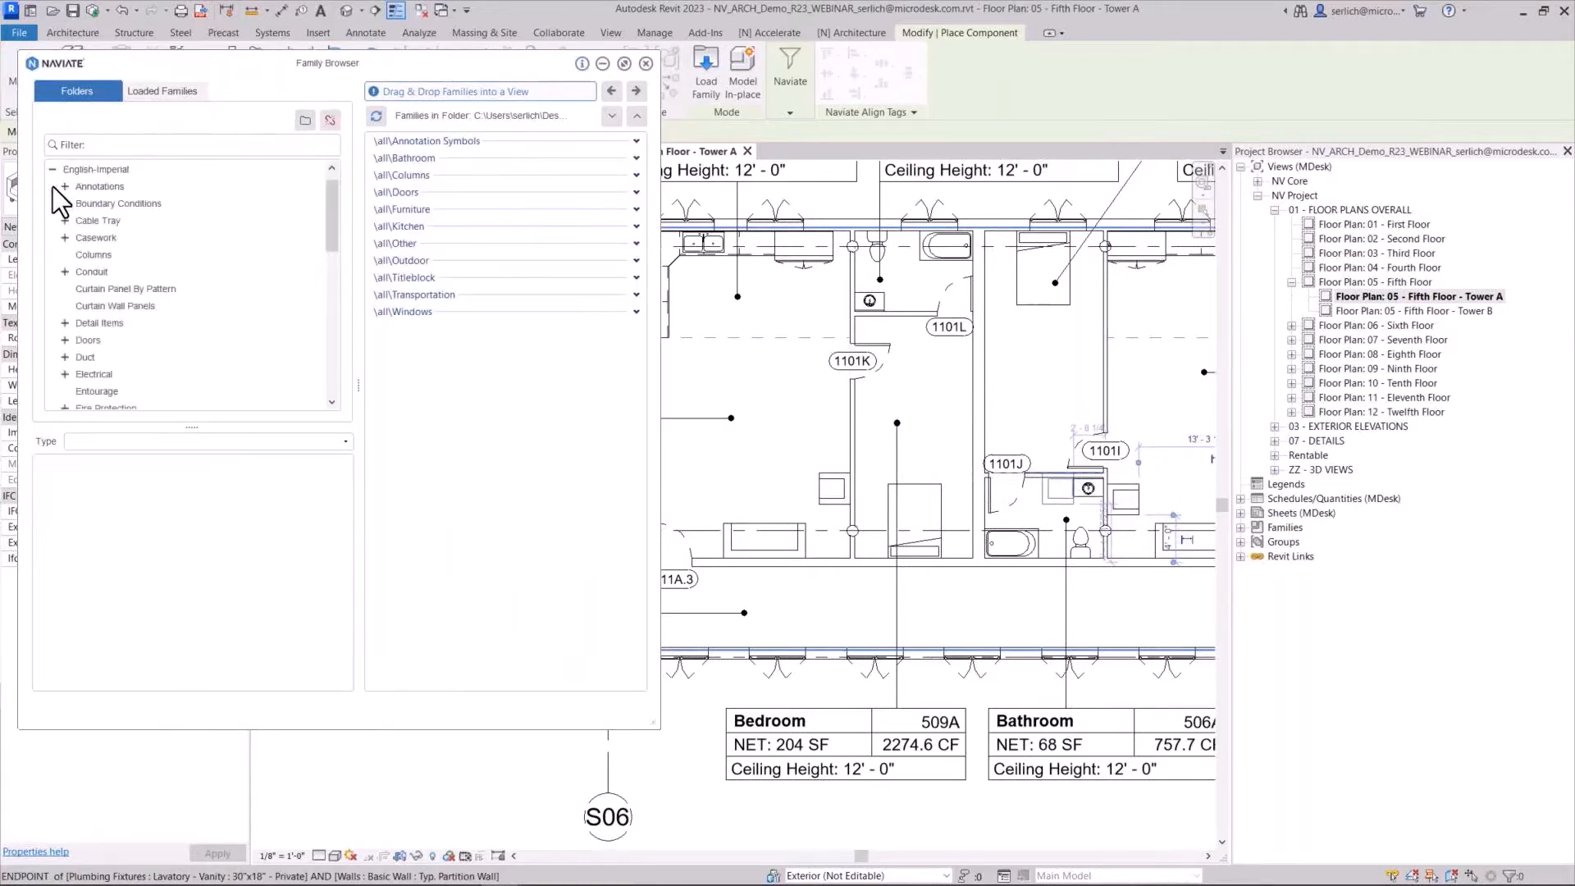
scroll(62, 363, "down", 2)
left_click(66, 322)
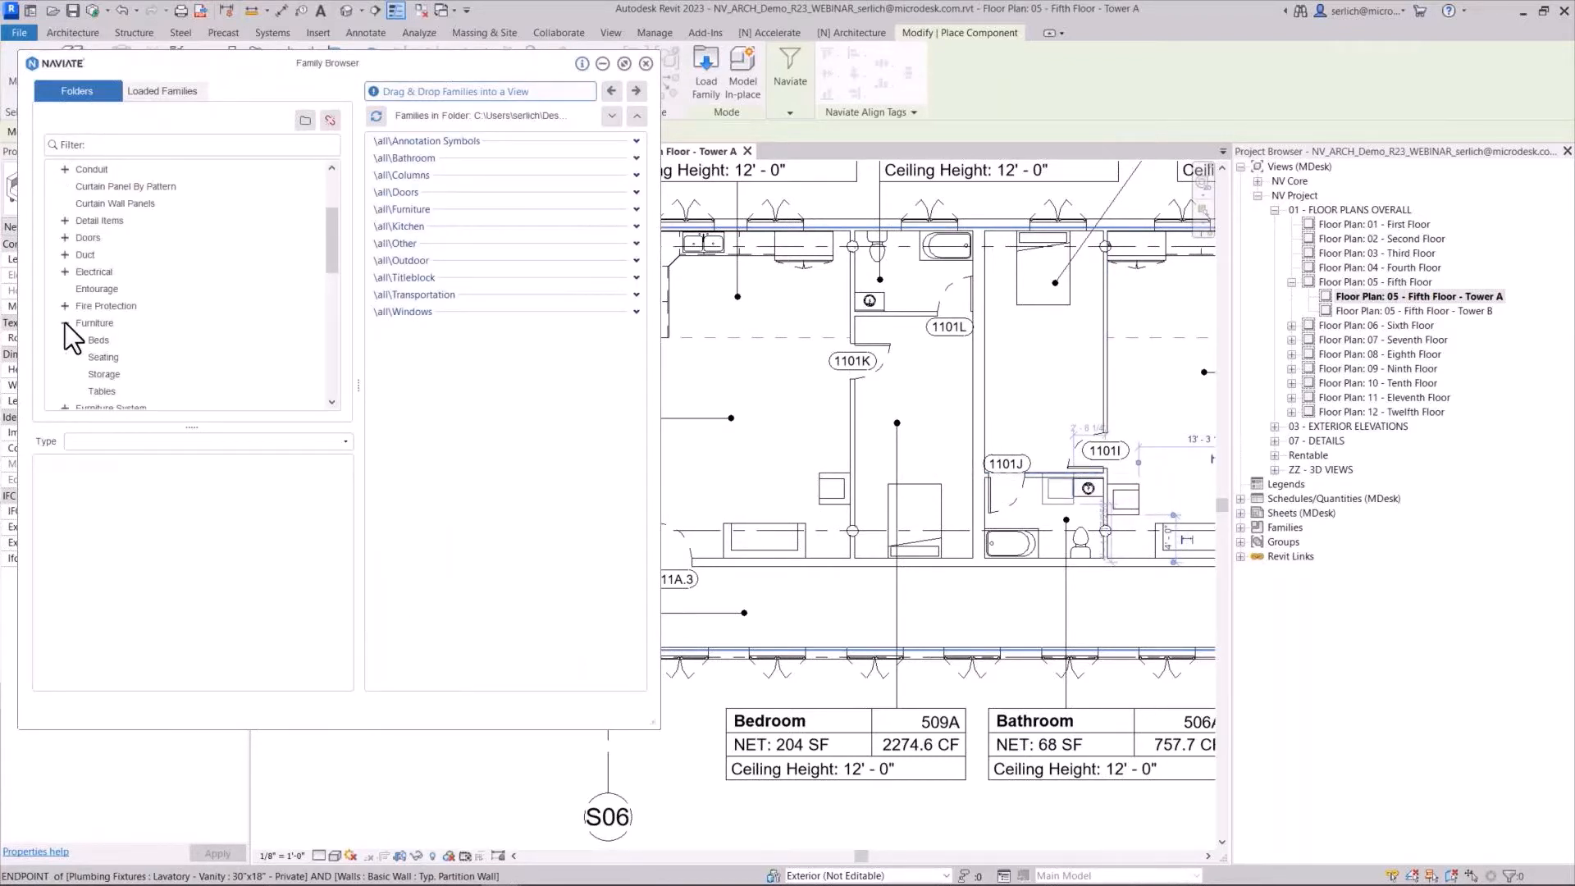
scroll(68, 323, "down", 1)
left_click(101, 339)
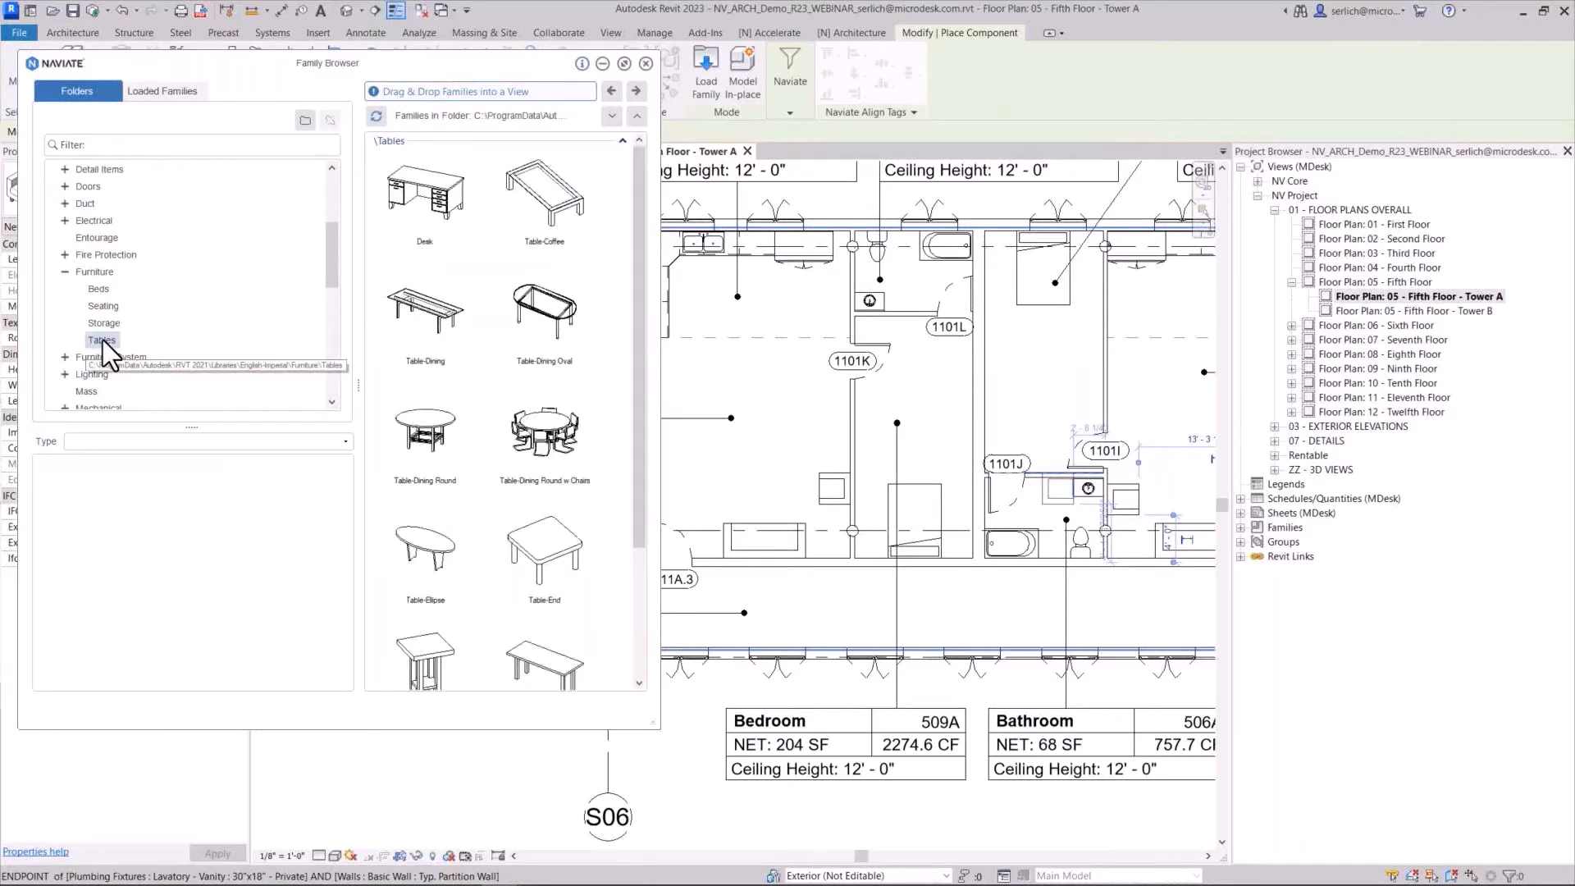
Place a 24" x 24" x 24" Table-Coffee in front of the sofa in both living rooms
left_click(539, 187)
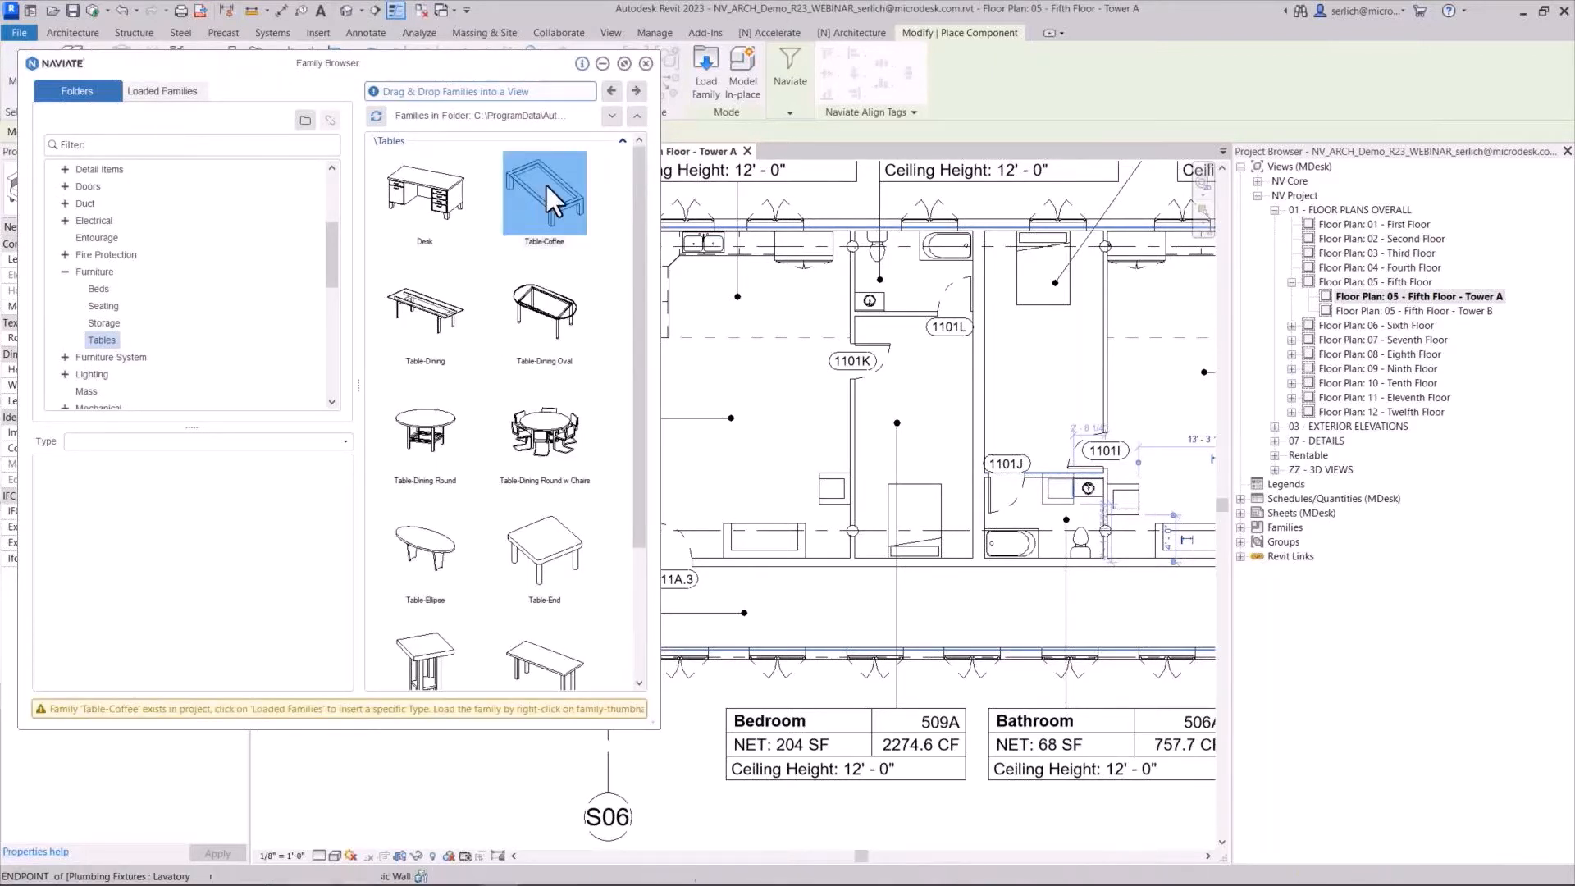
left_click_drag(545, 184, 715, 411)
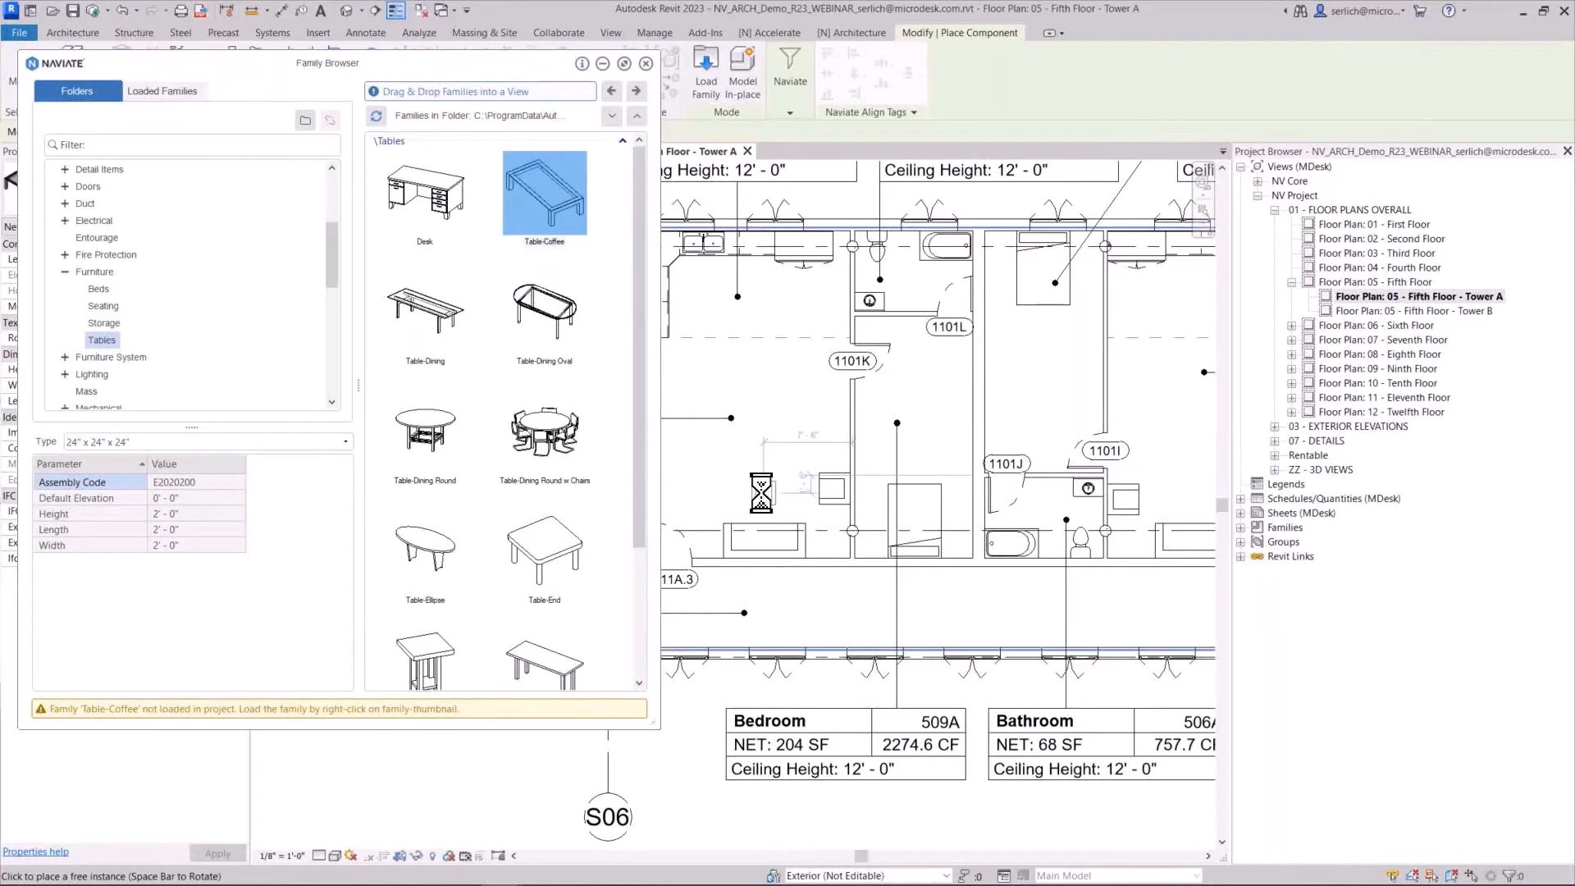
left_click(761, 492)
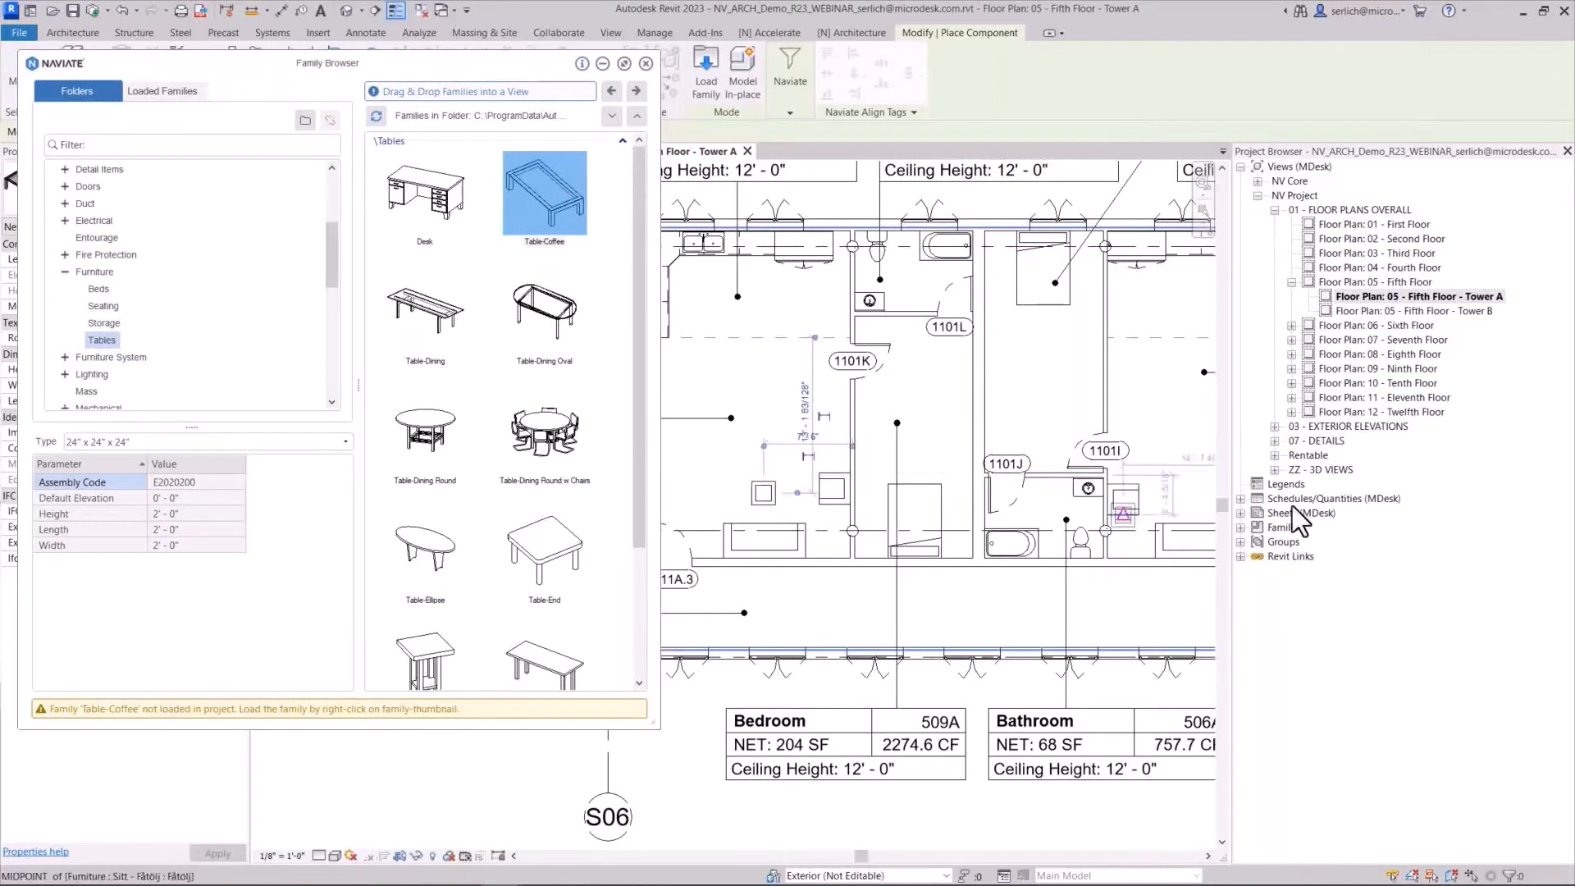
left_click(1197, 493)
Place a 36" Diameter Table-Dining Round w Chairs in each of Living Rooms 507A and 503A
left_click(570, 447)
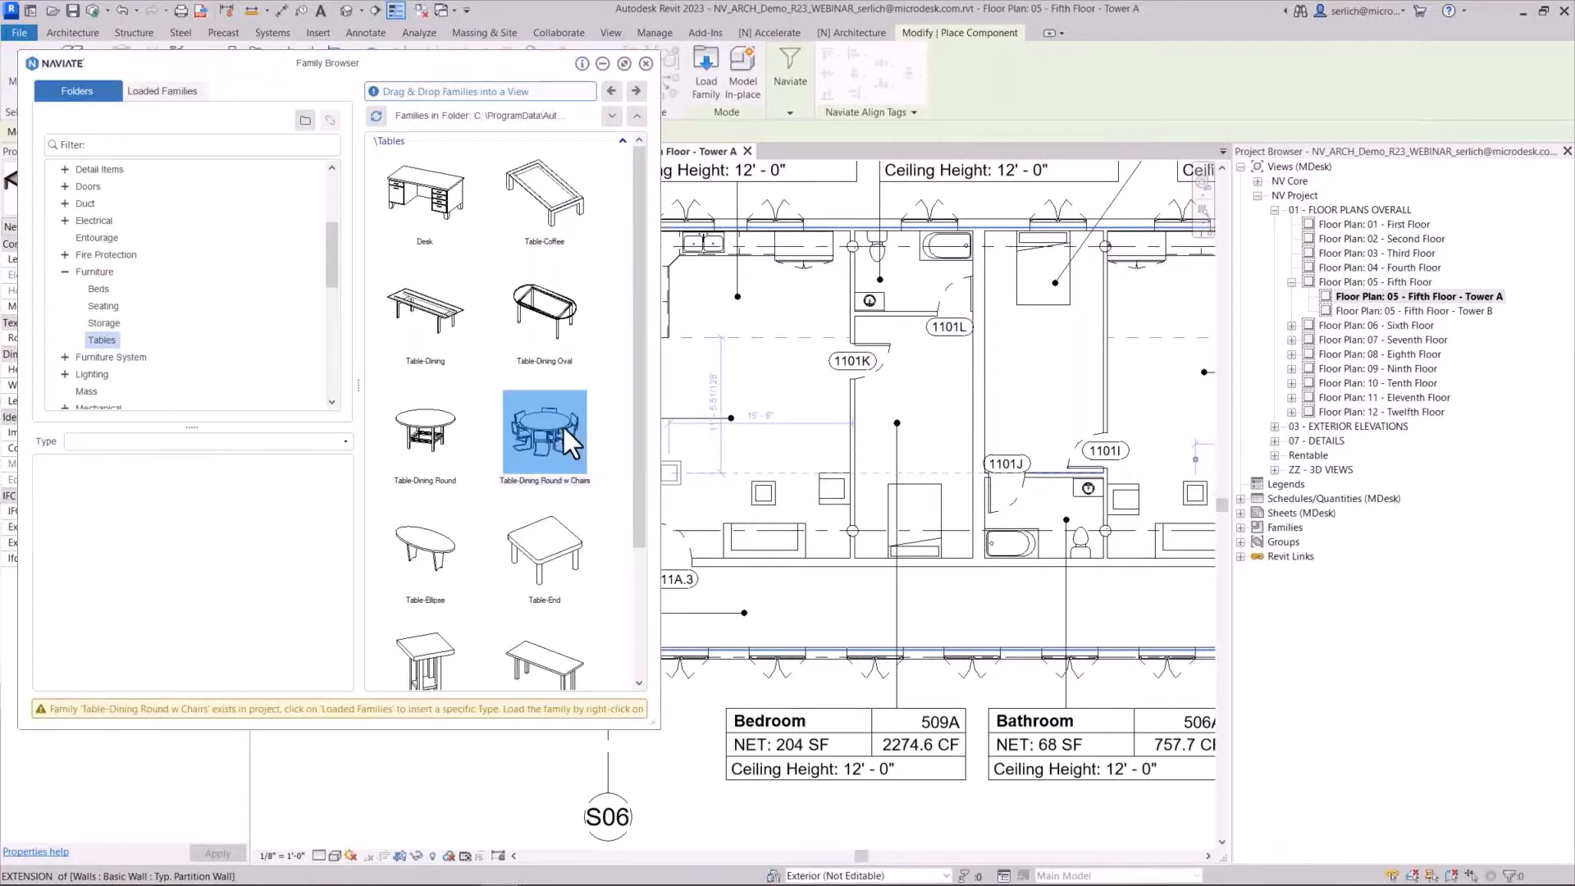
left_click_drag(563, 425, 729, 388)
left_click(748, 378)
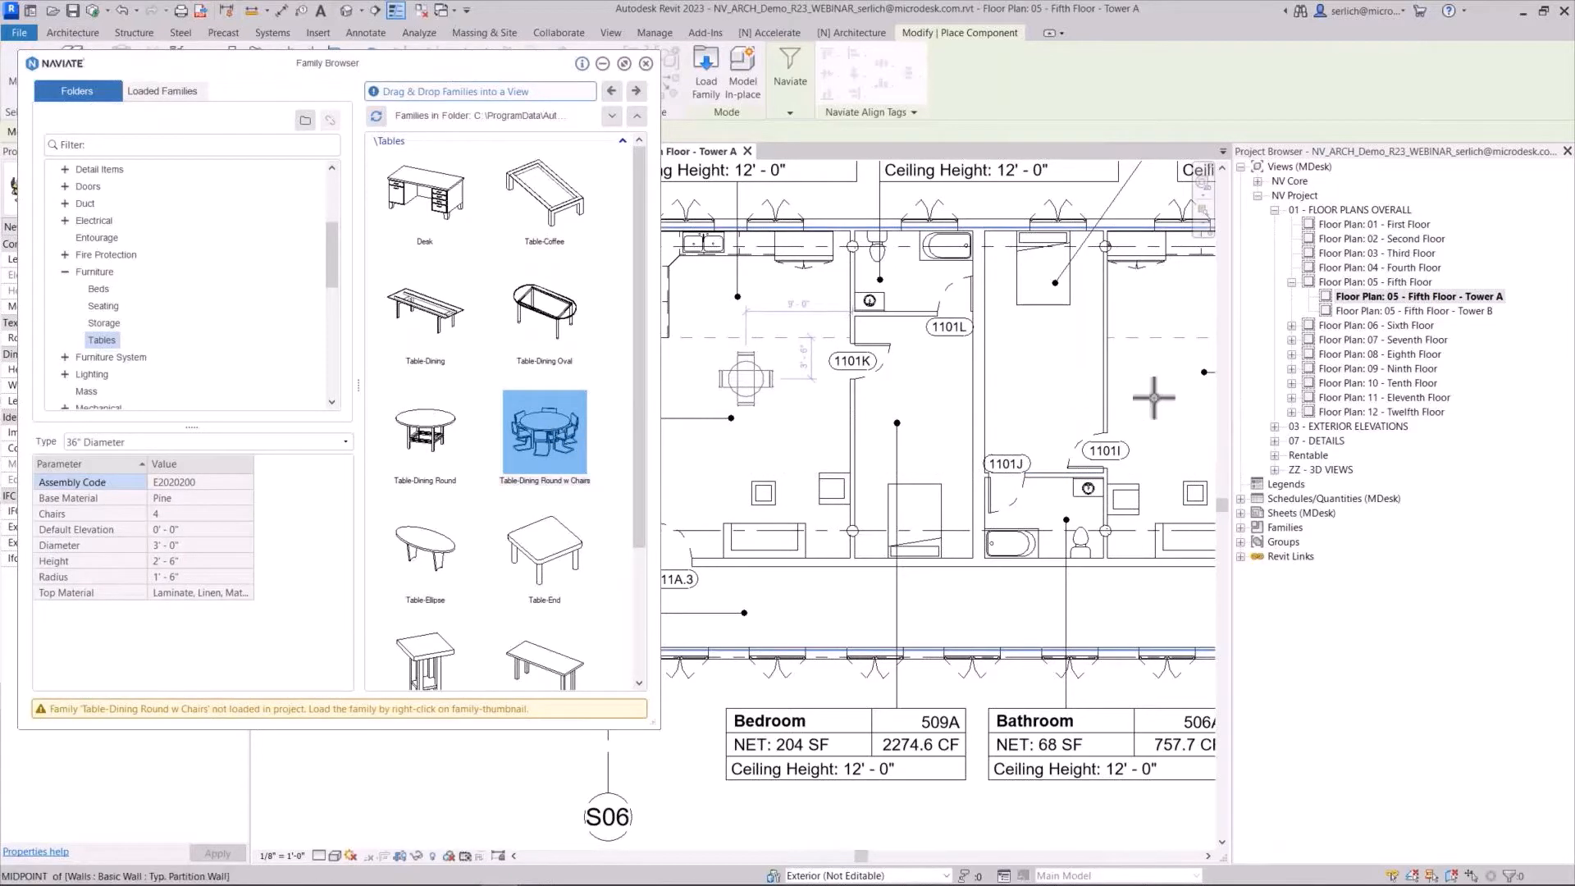
middle_click_drag(1178, 431, 1074, 439)
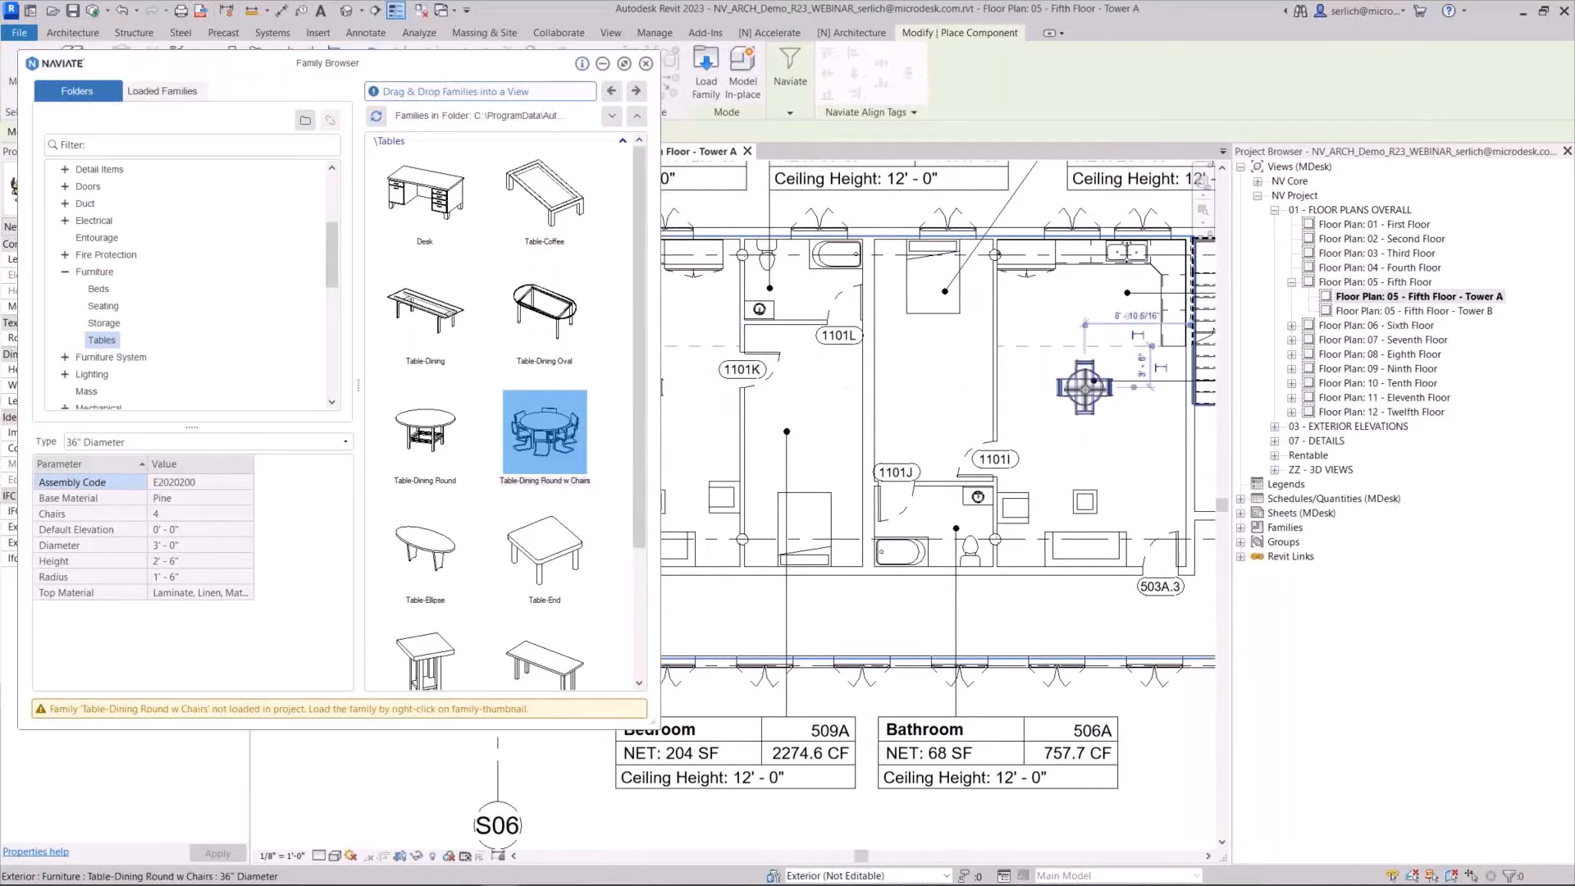
left_click(1094, 381)
Place rotated 60" x 30" Desk families back to back on the wall between Bedrooms 509A and 505A
left_click(438, 207)
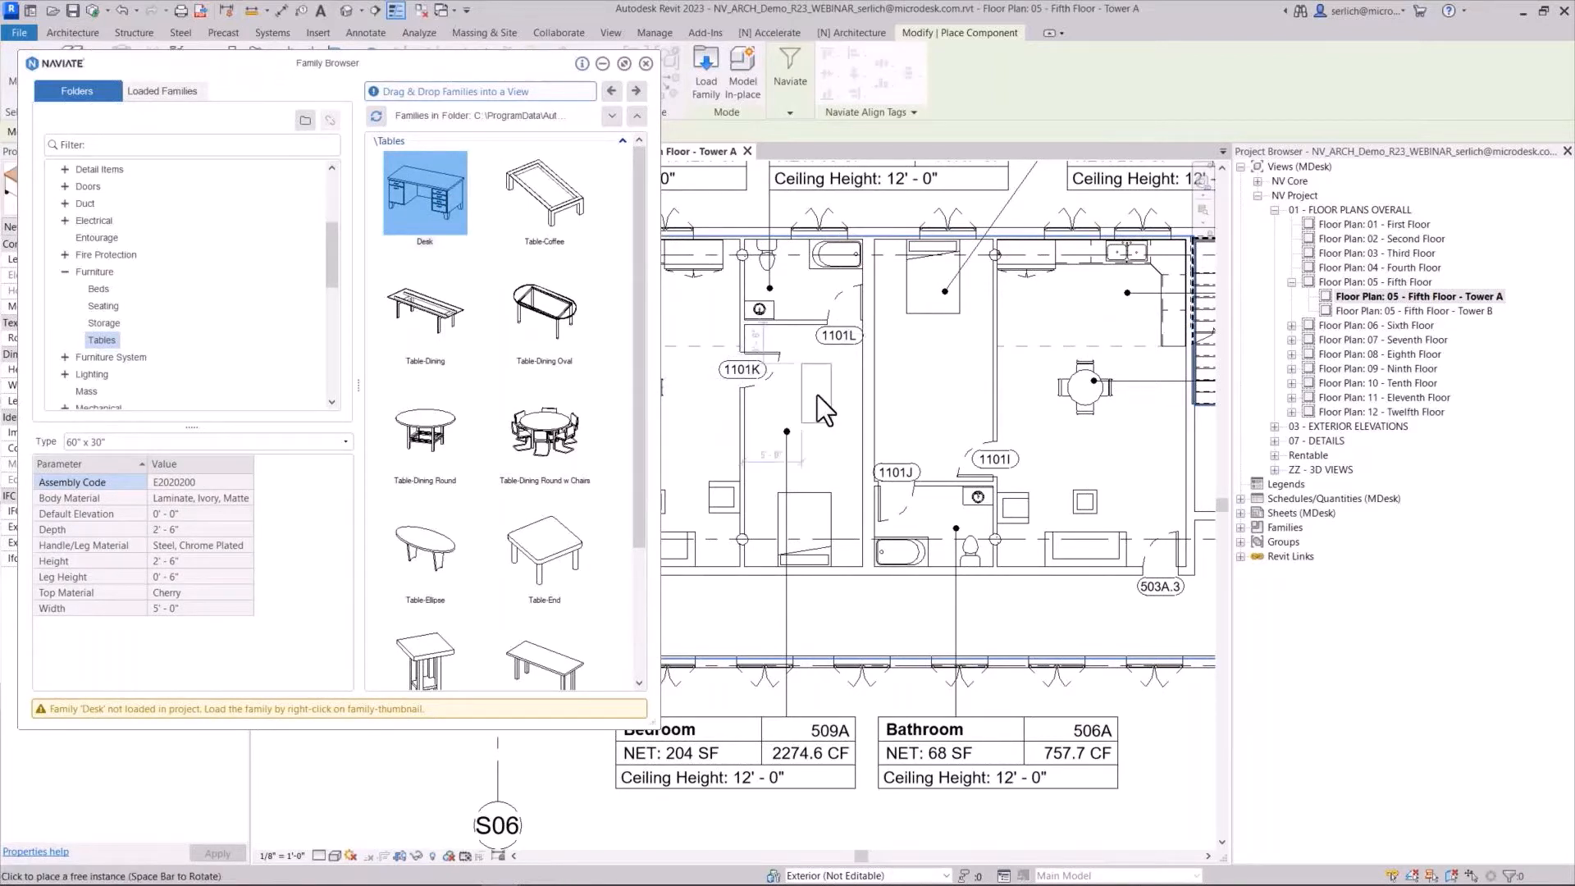
key("space")
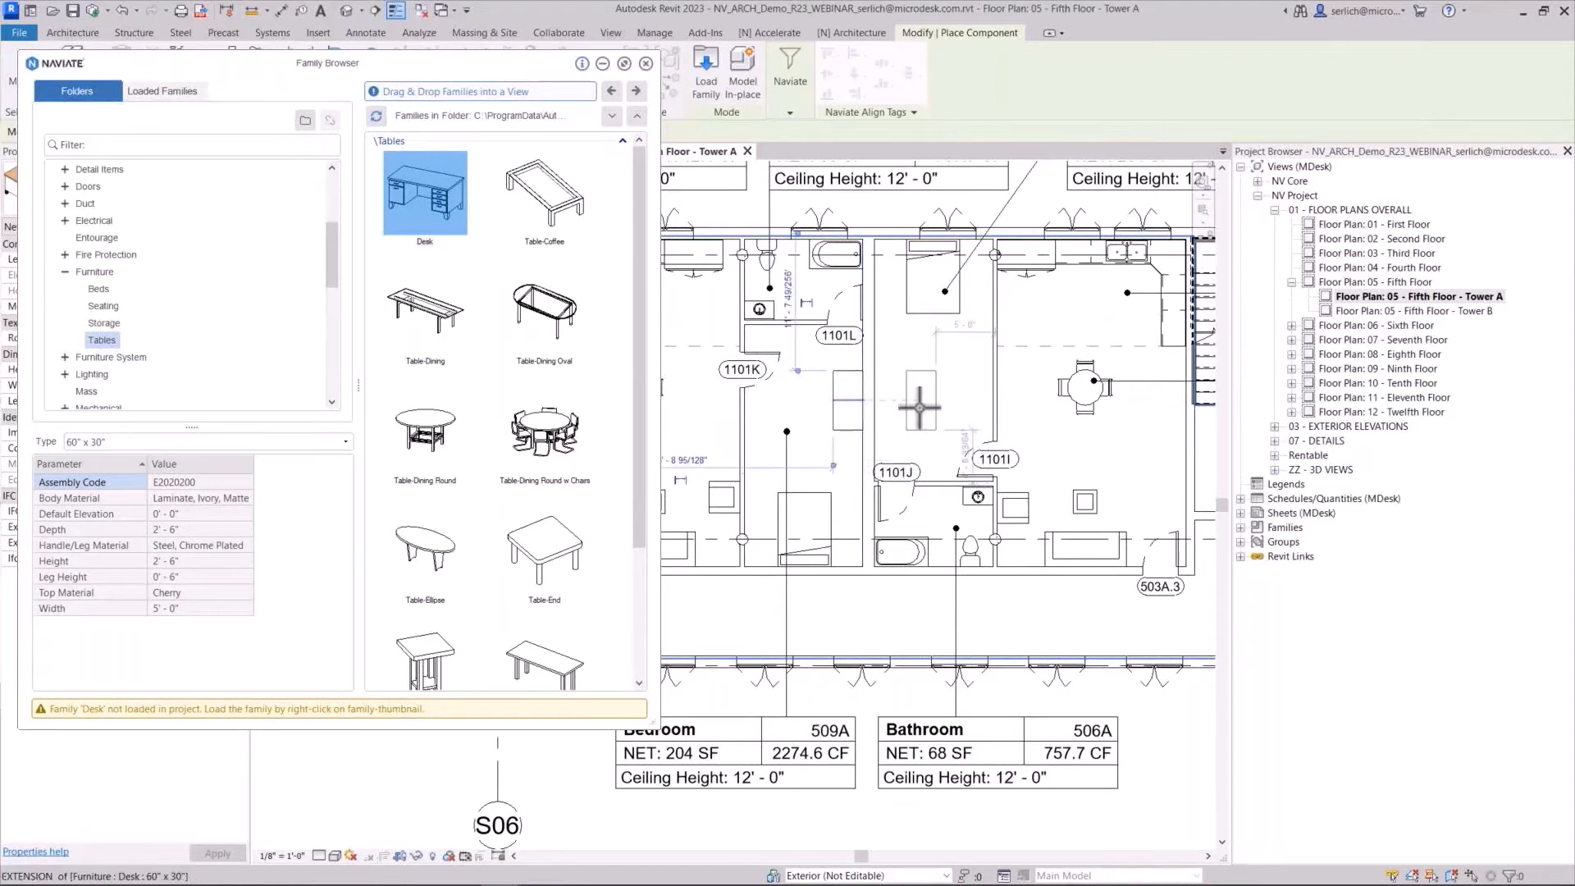
left_click(891, 404)
Place Table-Night Stand families on both sides of the bed in Bedroom 509A
left_click(437, 677)
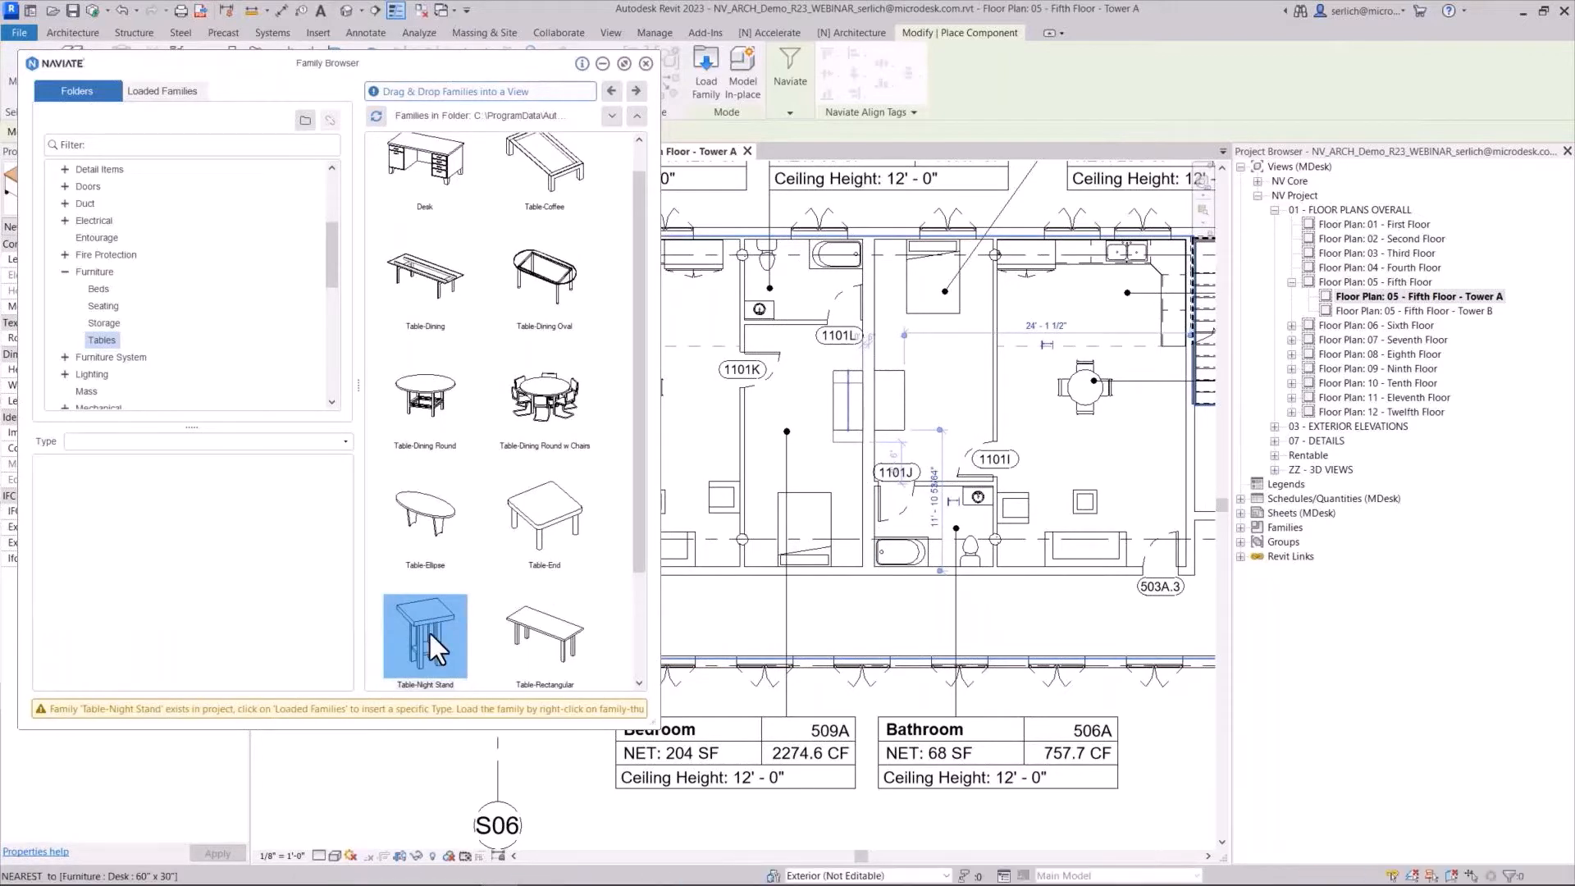
left_click_drag(429, 633, 760, 552)
scroll(765, 565, "up", 4)
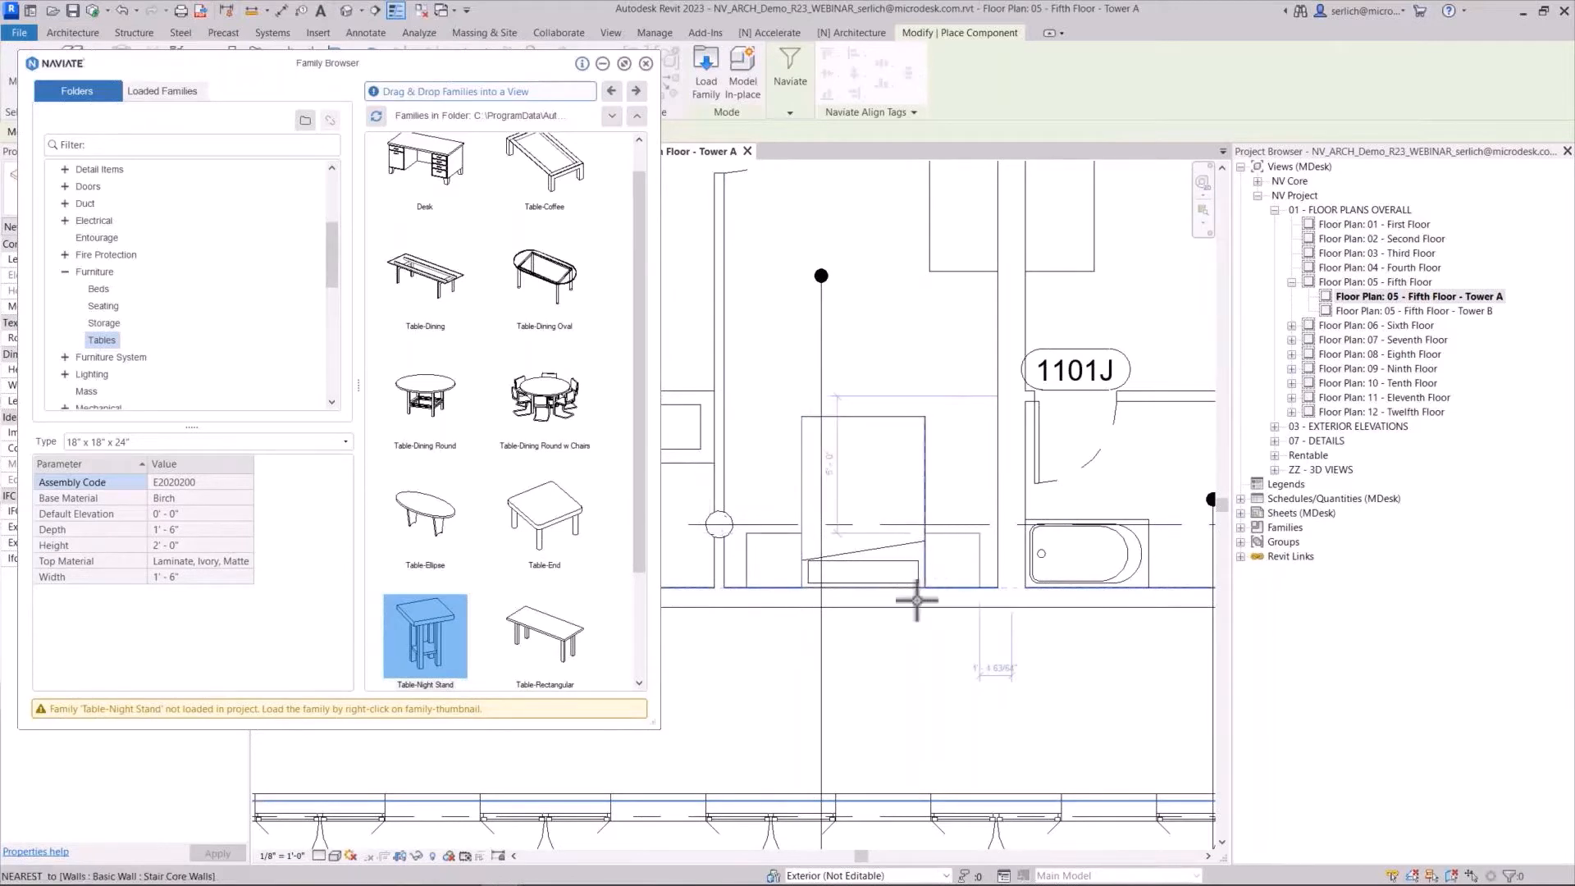
Place night stands on both sides of the bed in Bedroom 505A and close the Family Browser
scroll(927, 583, "down", 5)
scroll(756, 615, "up", 5)
middle_click_drag(757, 616, 917, 609)
scroll(917, 609, "up", 1)
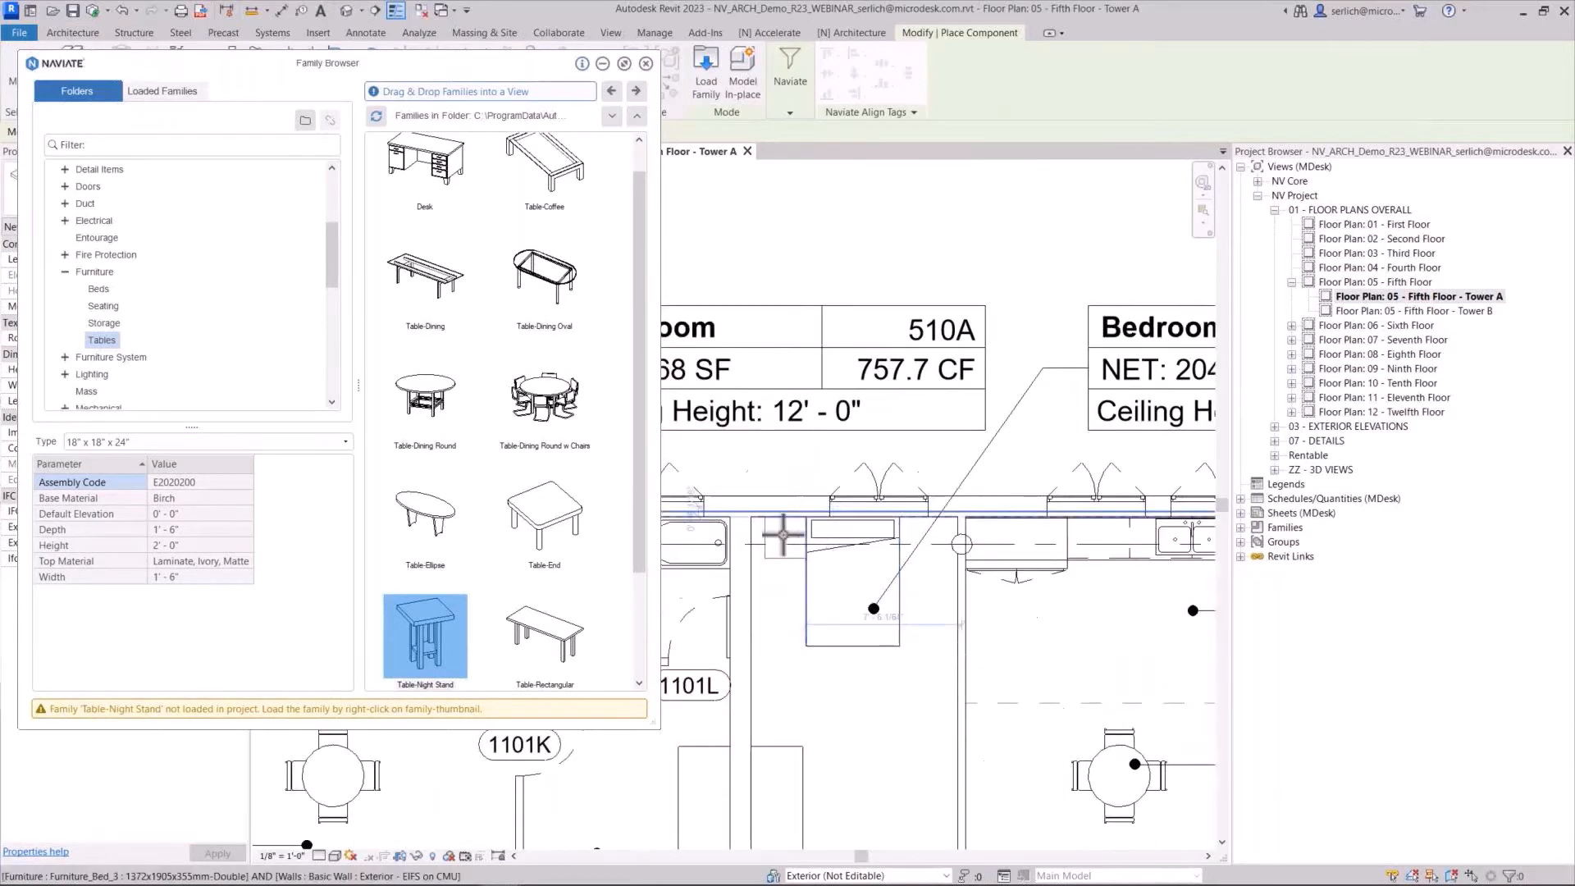
left_click(789, 535)
left_click(923, 538)
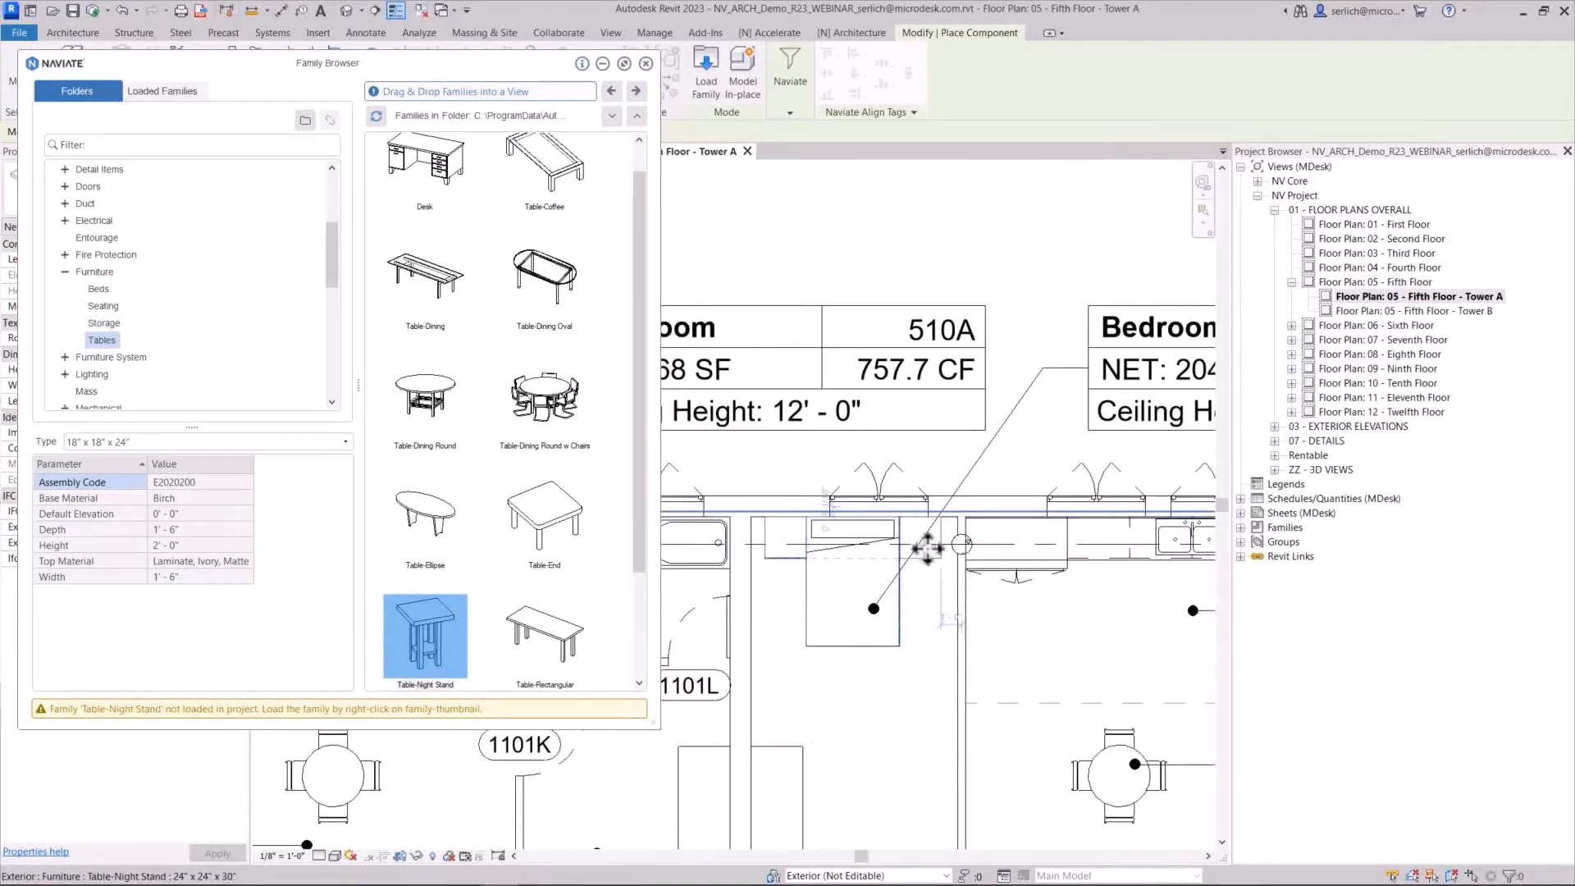
scroll(928, 548, "down", 3)
key("Escape")
middle_click_drag(1070, 674, 1087, 633)
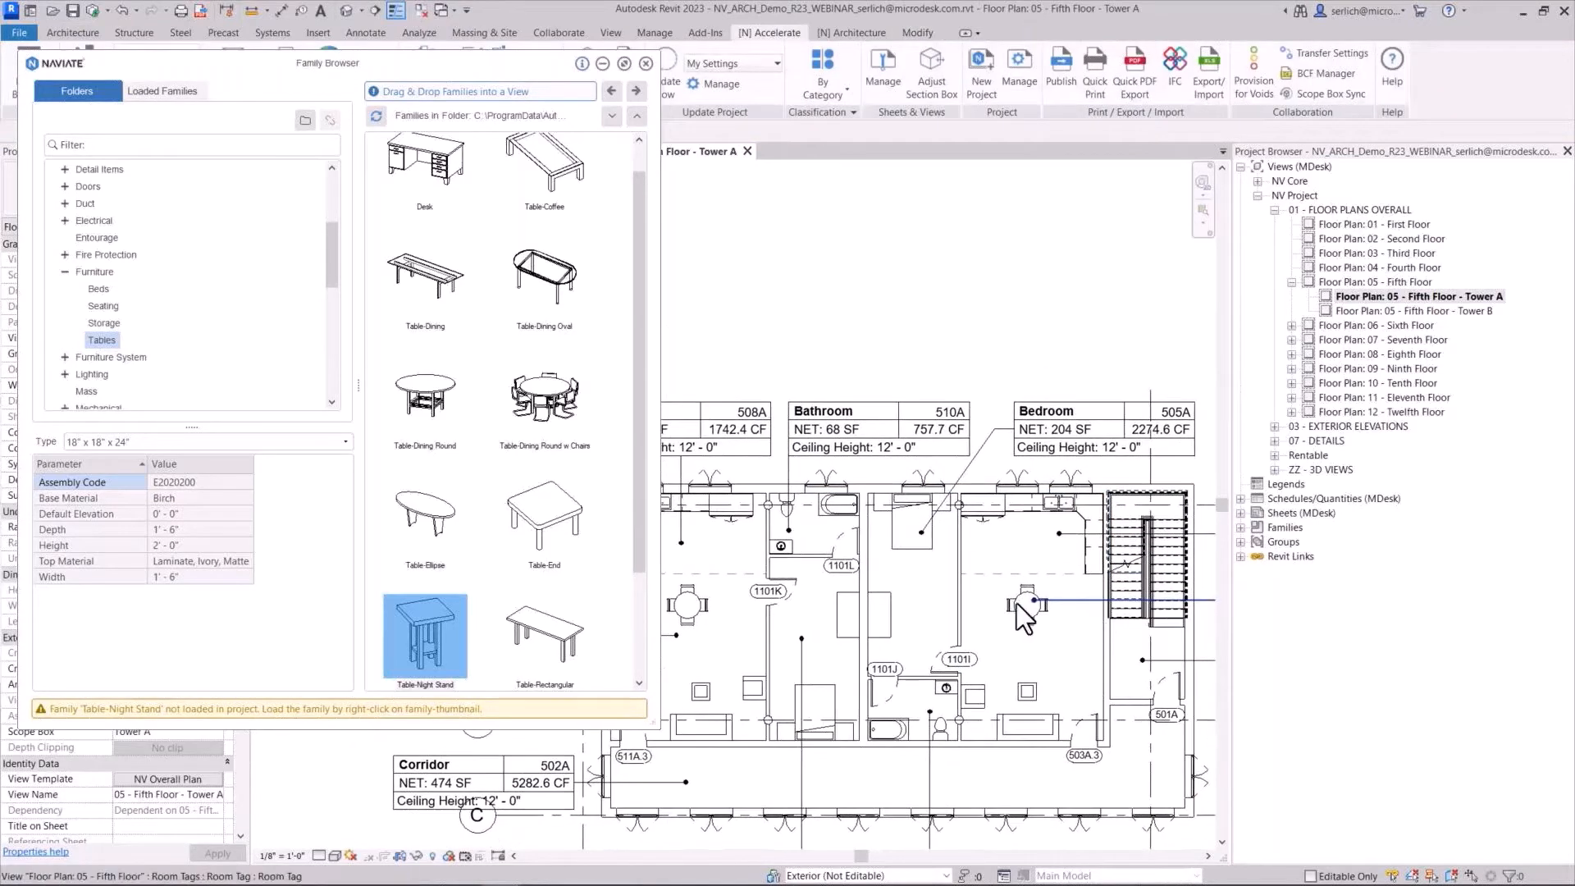
left_click(647, 64)
Select the bed in Bedroom 505A to check its instance properties, and clear the selection
middle_click_drag(896, 561, 739, 482)
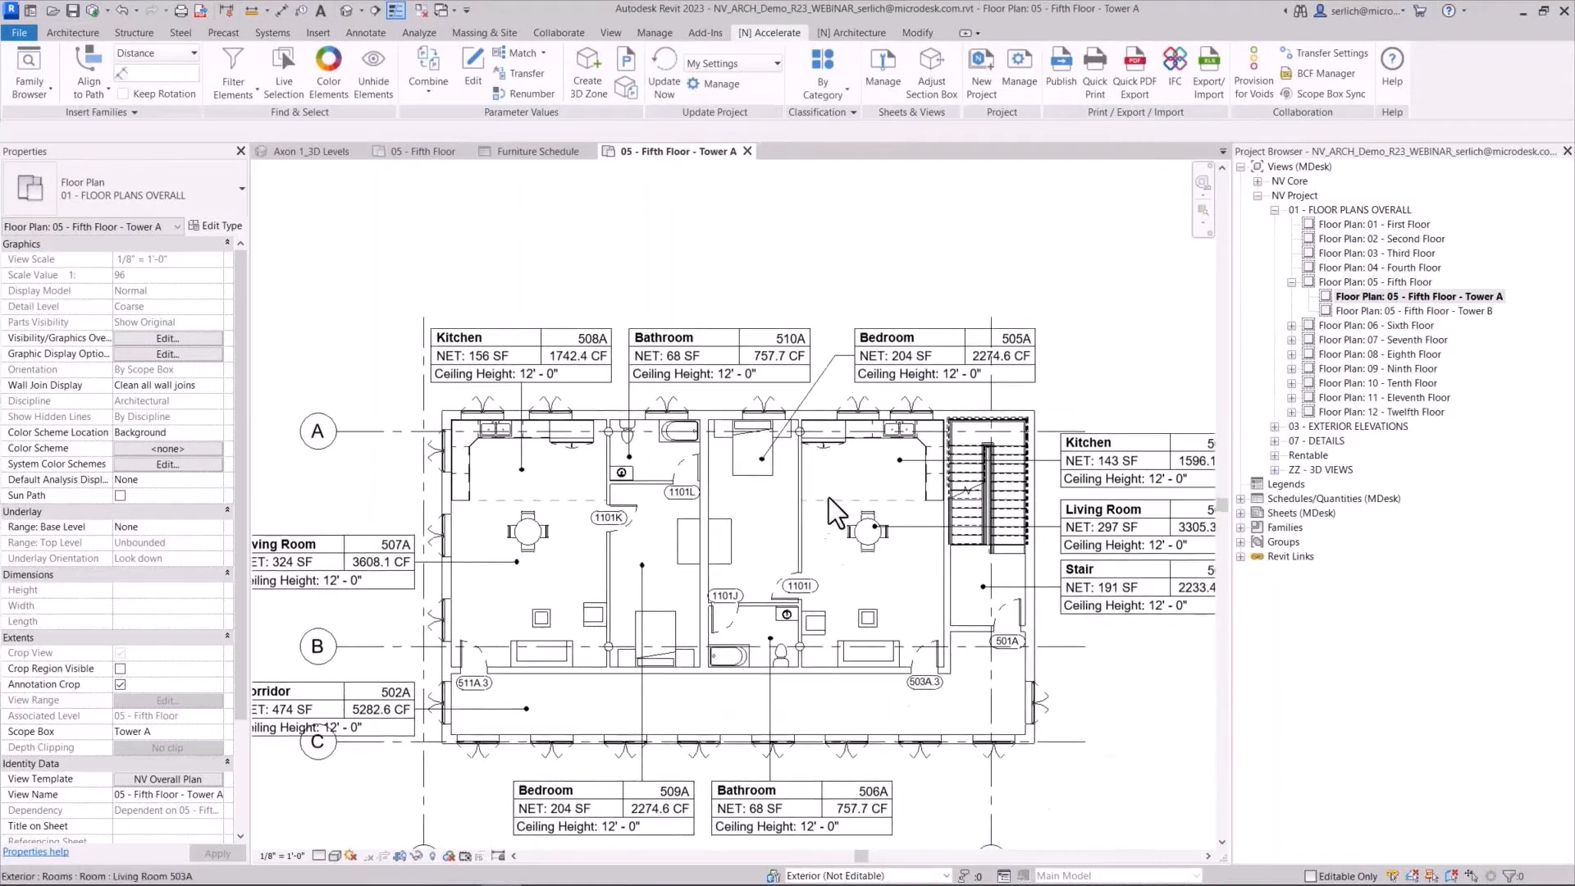
scroll(830, 495, "down", 1)
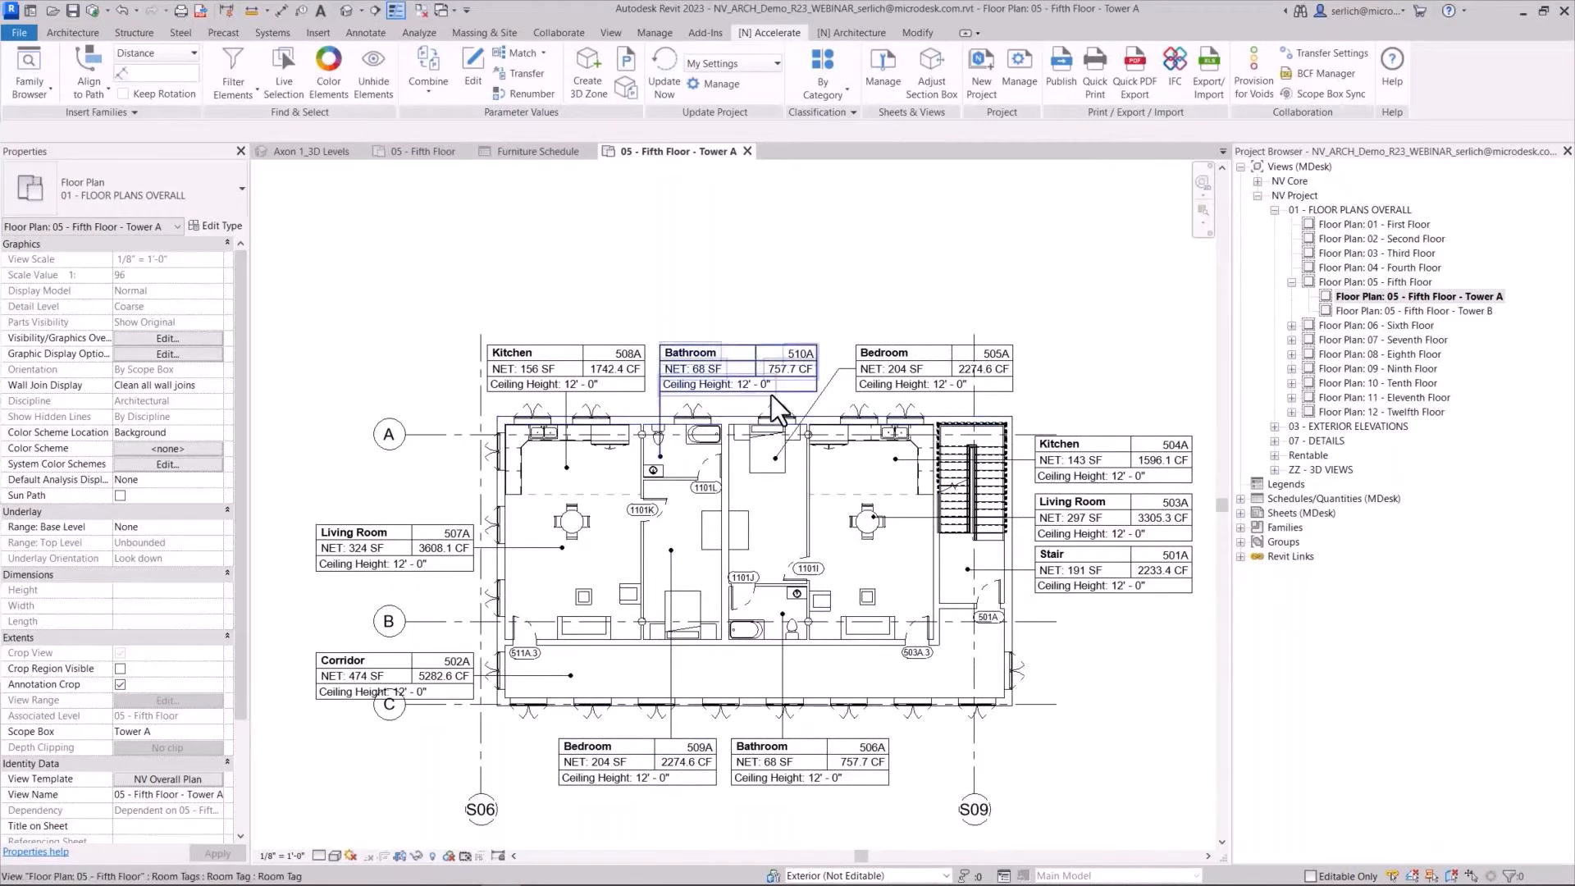
left_click(755, 466)
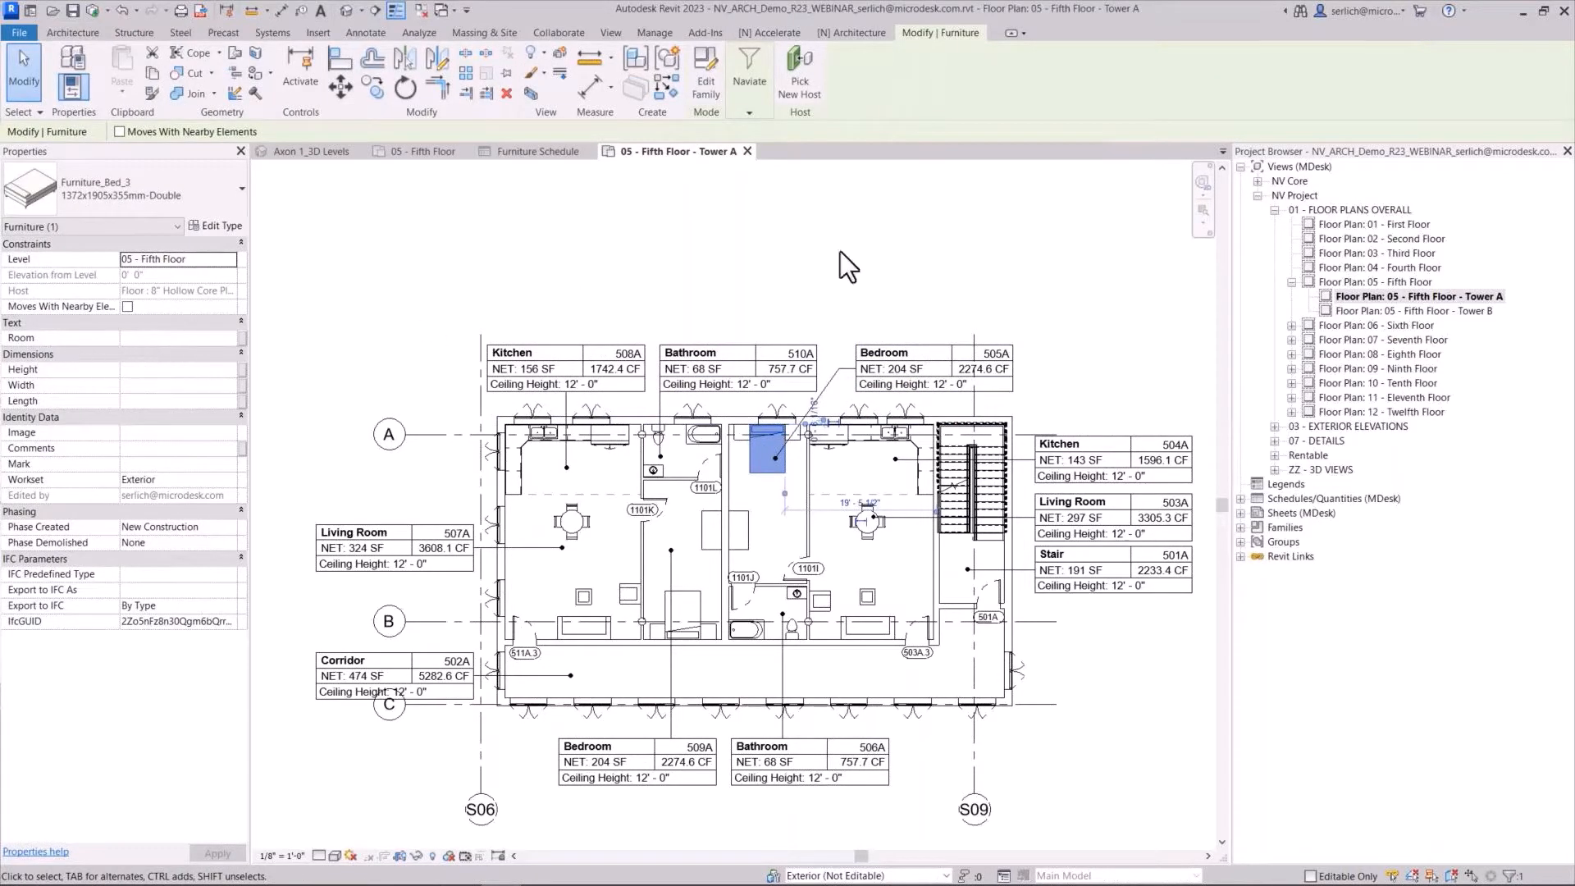
left_click(897, 241)
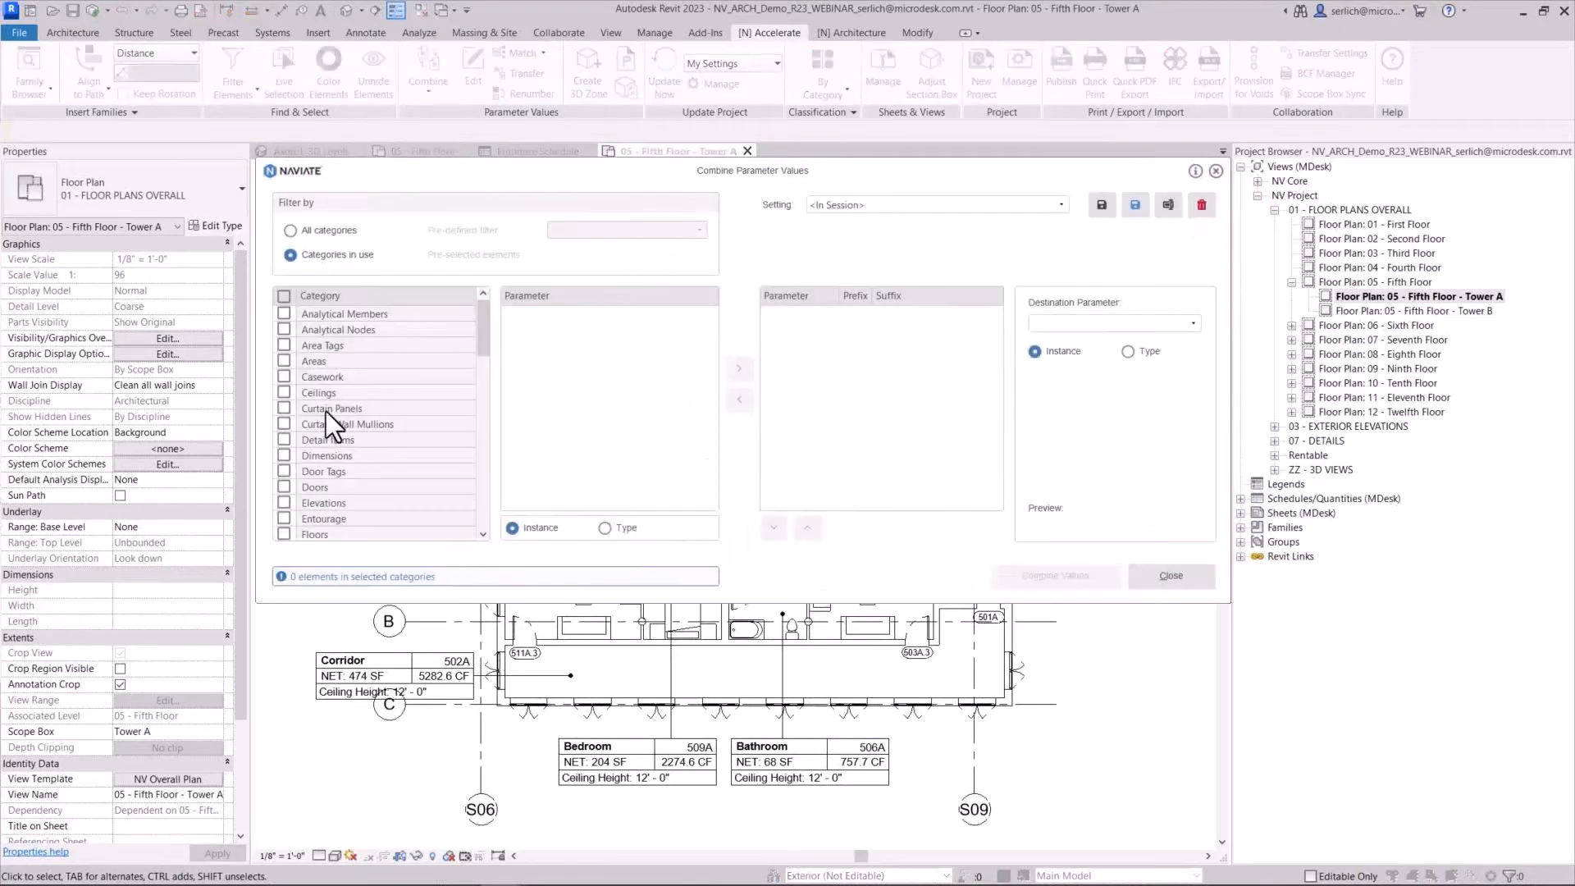
Choose the Furniture category and add the Room: Number and Room: Name instance parameters to the combination, in that order
scroll(356, 401, "down", 4)
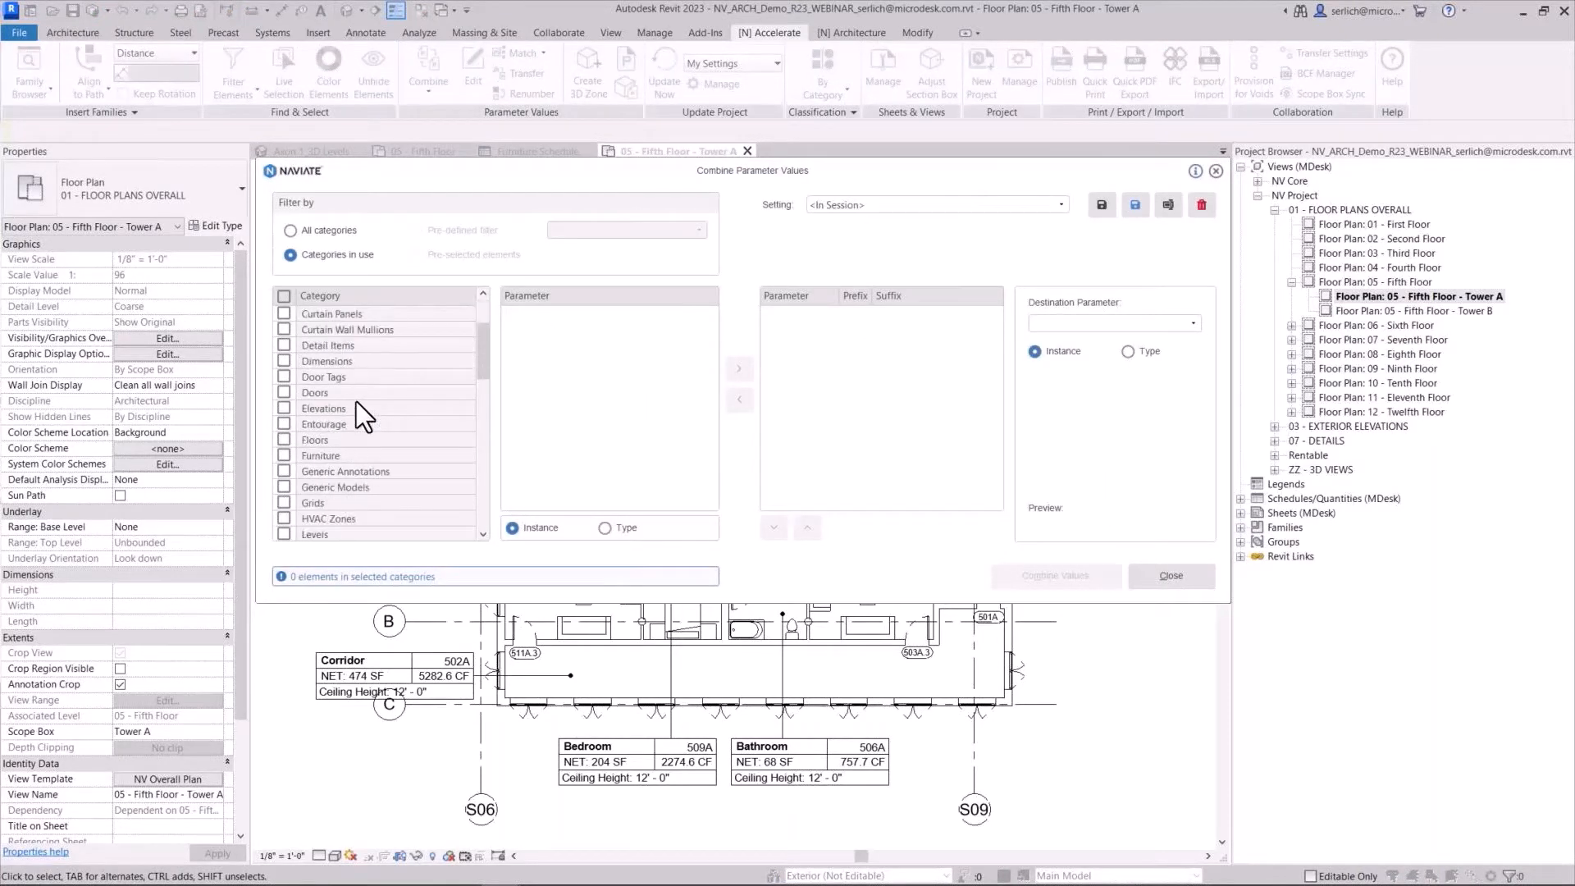
left_click(286, 361)
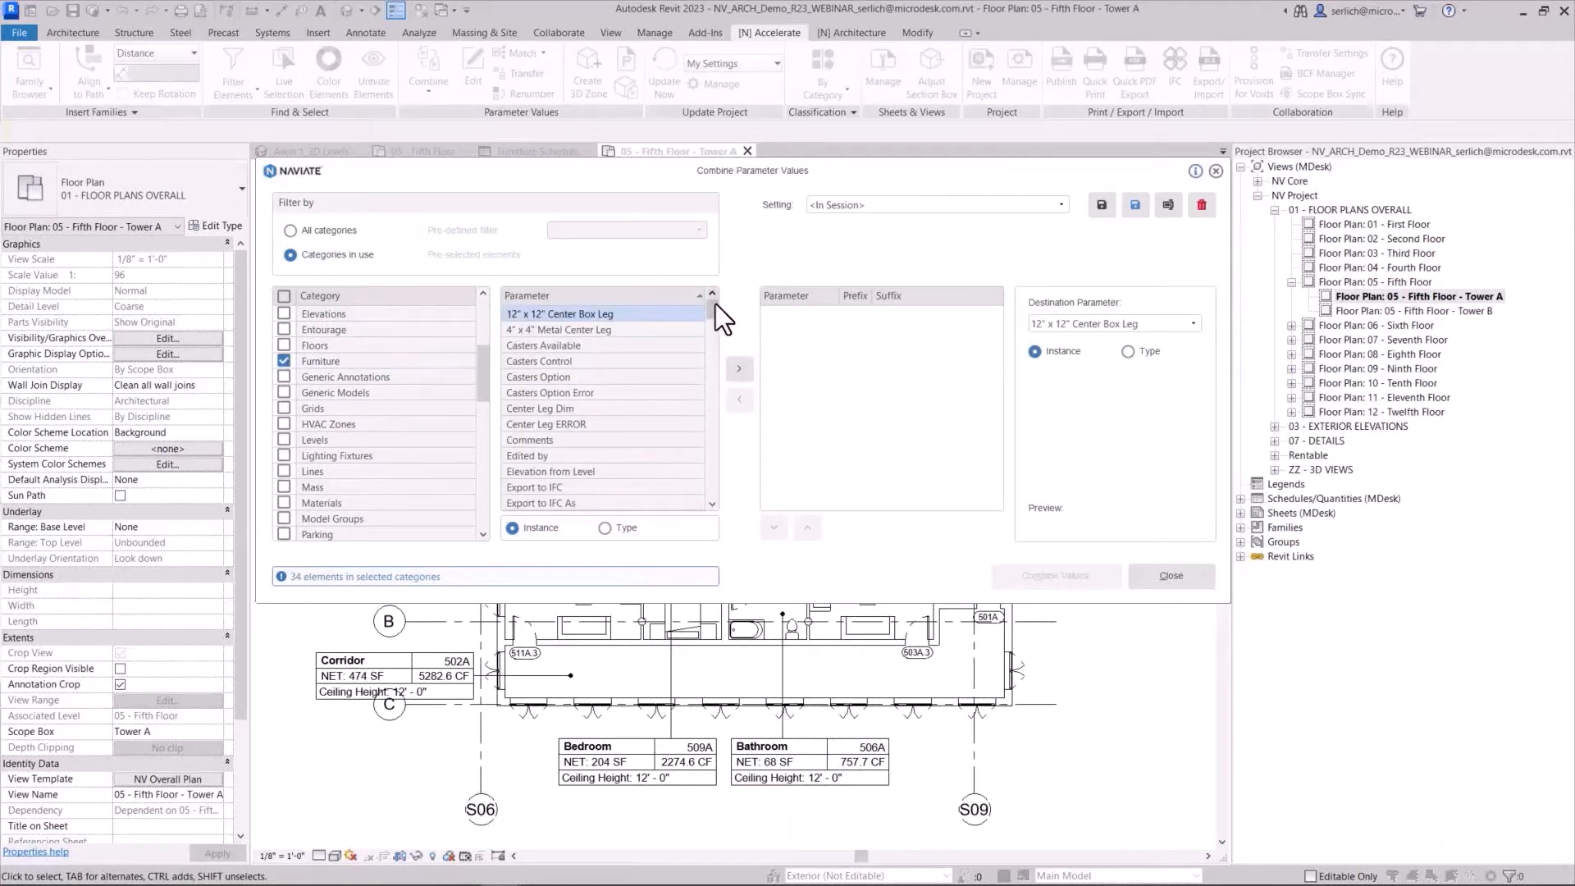
left_click_drag(716, 304, 714, 407)
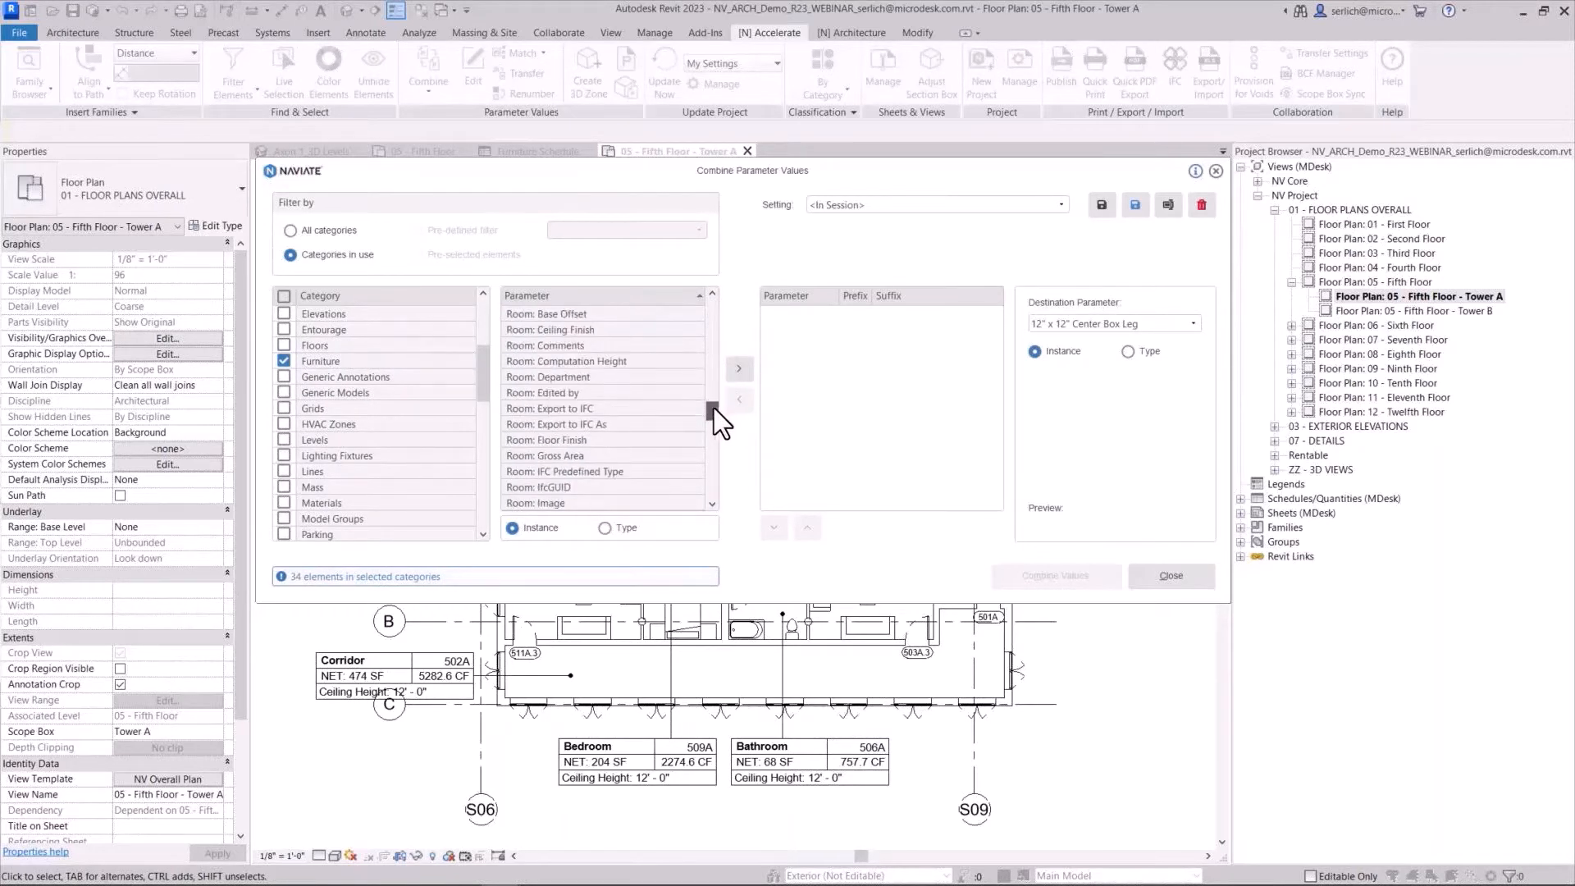
scroll(644, 419, "down", 3)
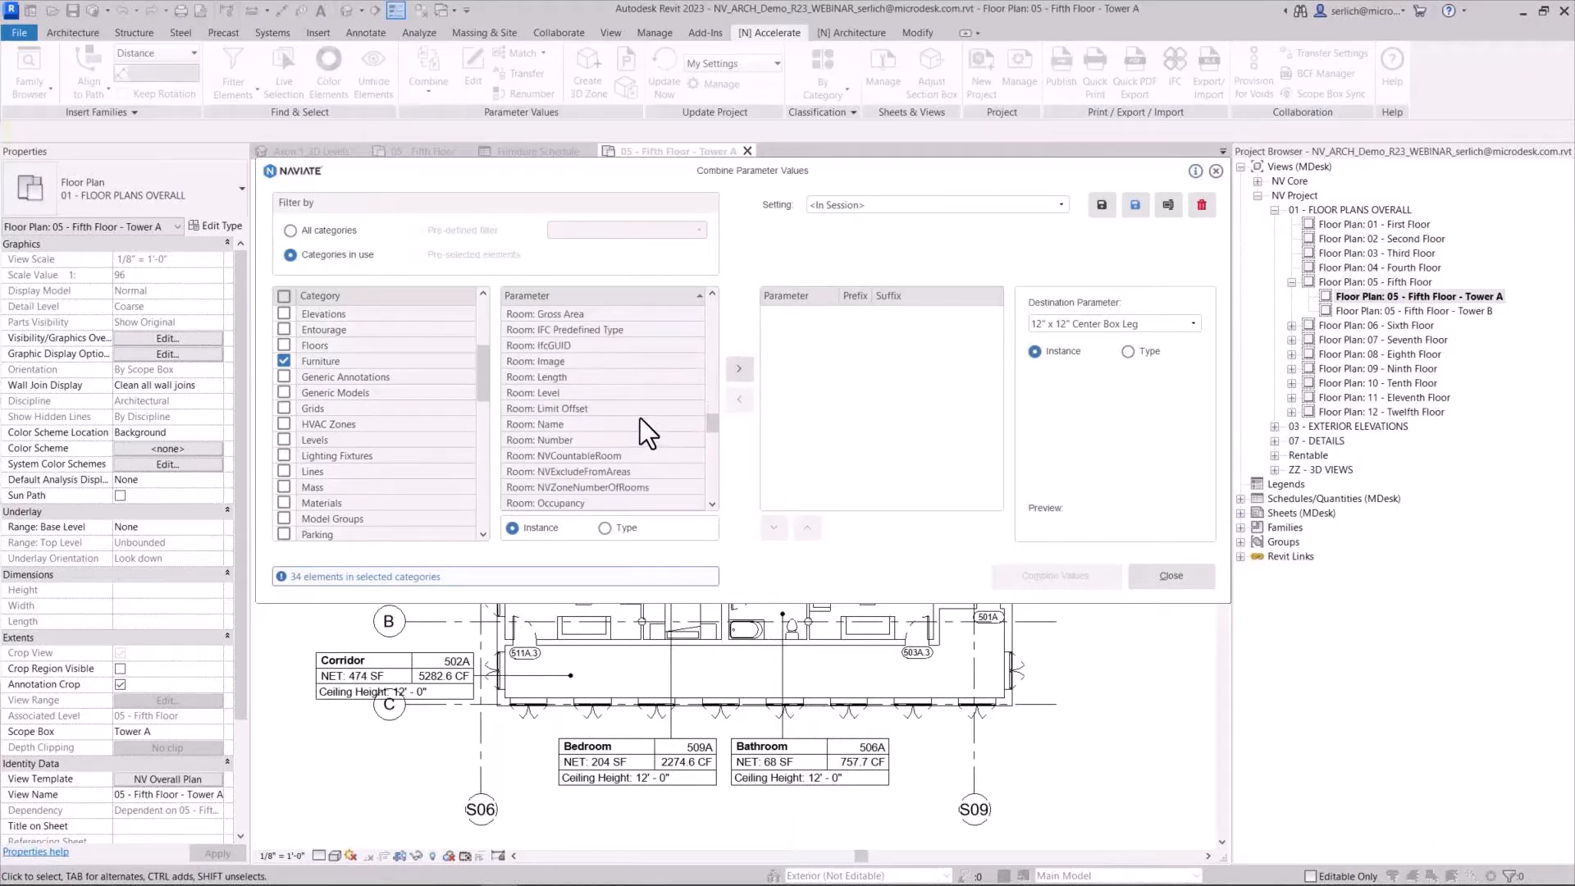
left_click(580, 440)
left_click(737, 372)
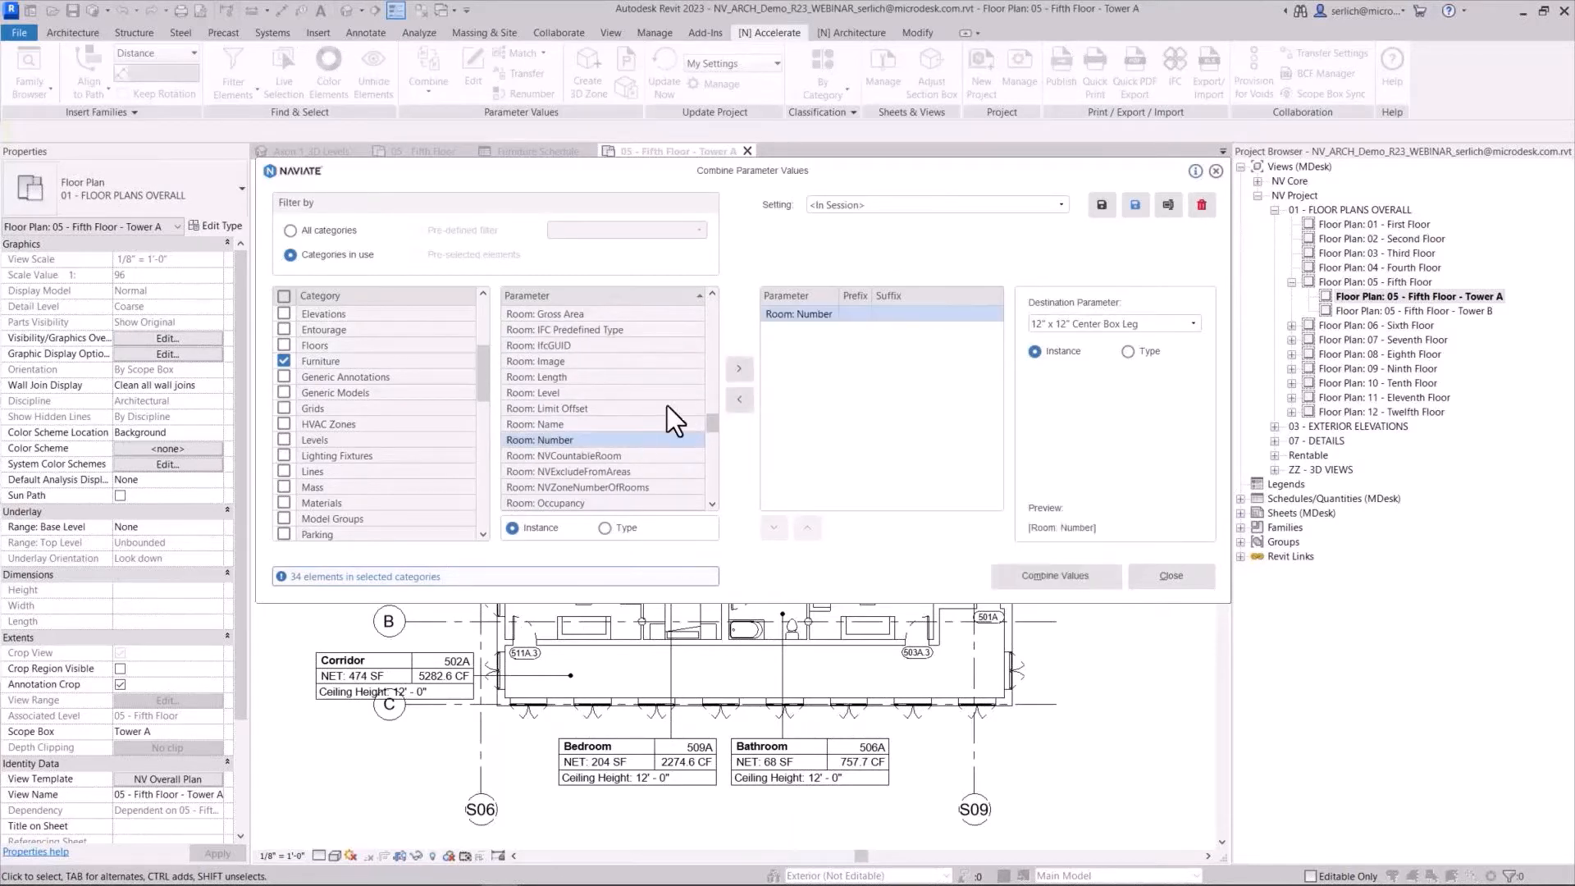
left_click(638, 424)
left_click(737, 367)
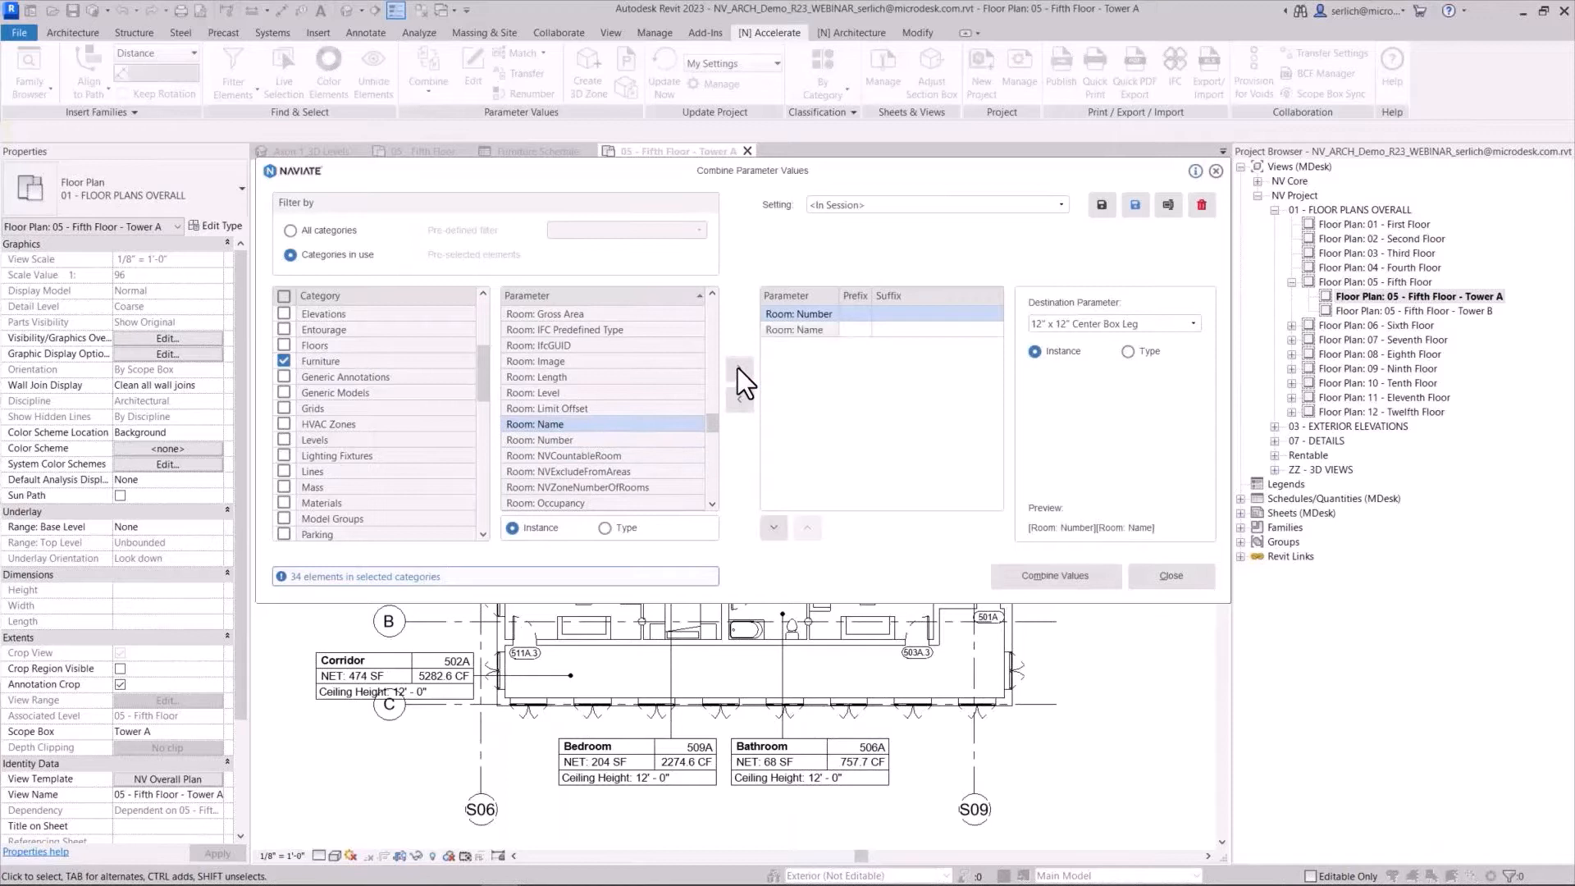
Add a spaced hyphen as the suffix of Room: Number and set Room as the destination instance parameter
left_click(913, 316)
left_click(1109, 322)
key("r")
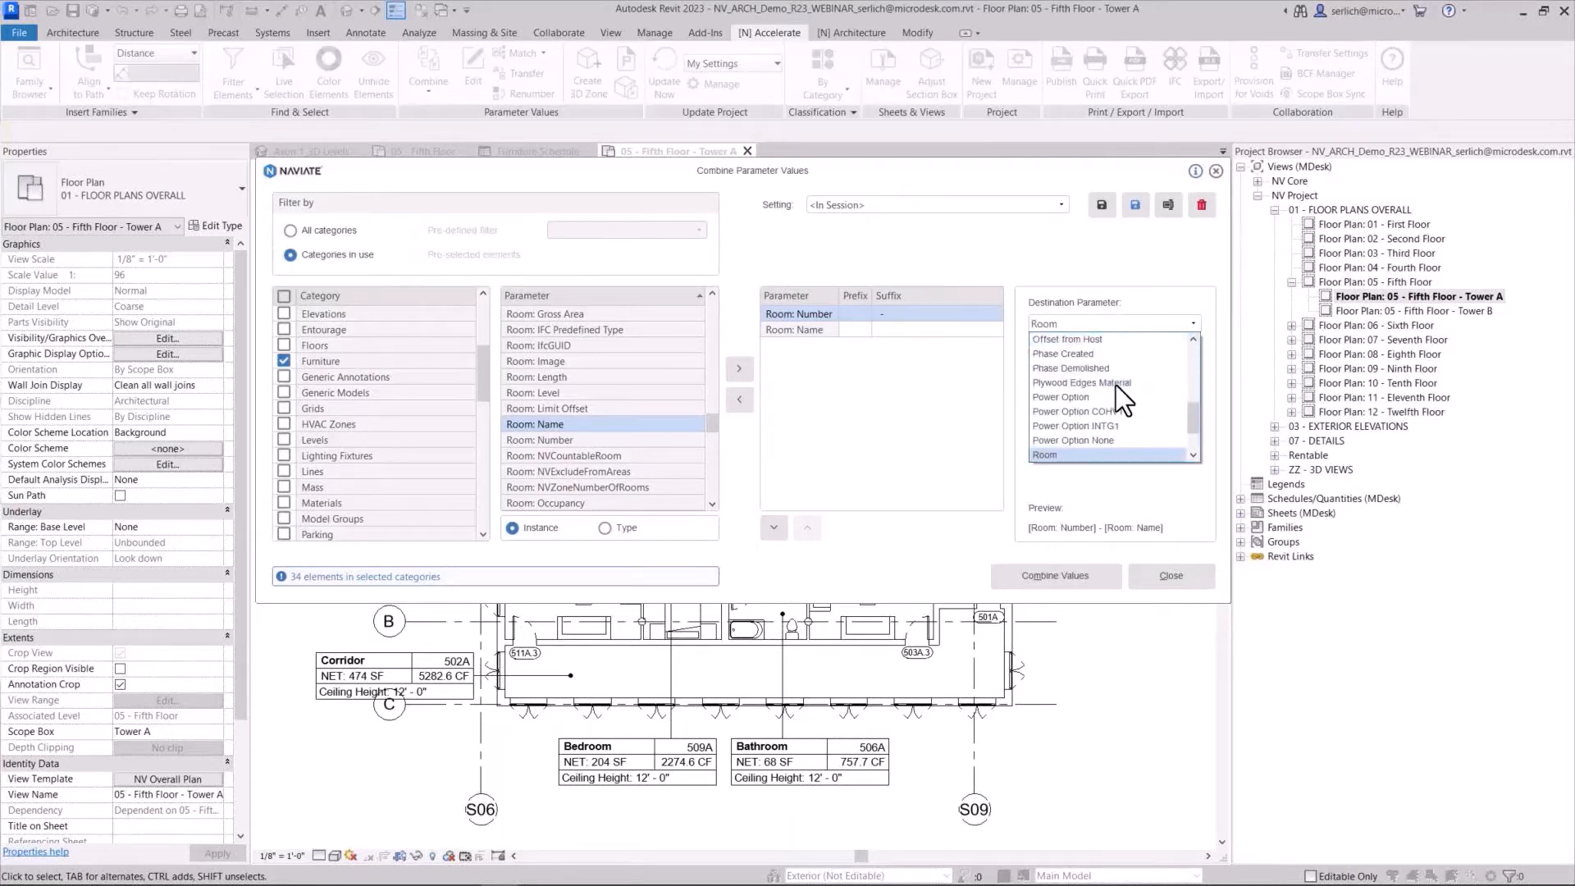
left_click(1121, 453)
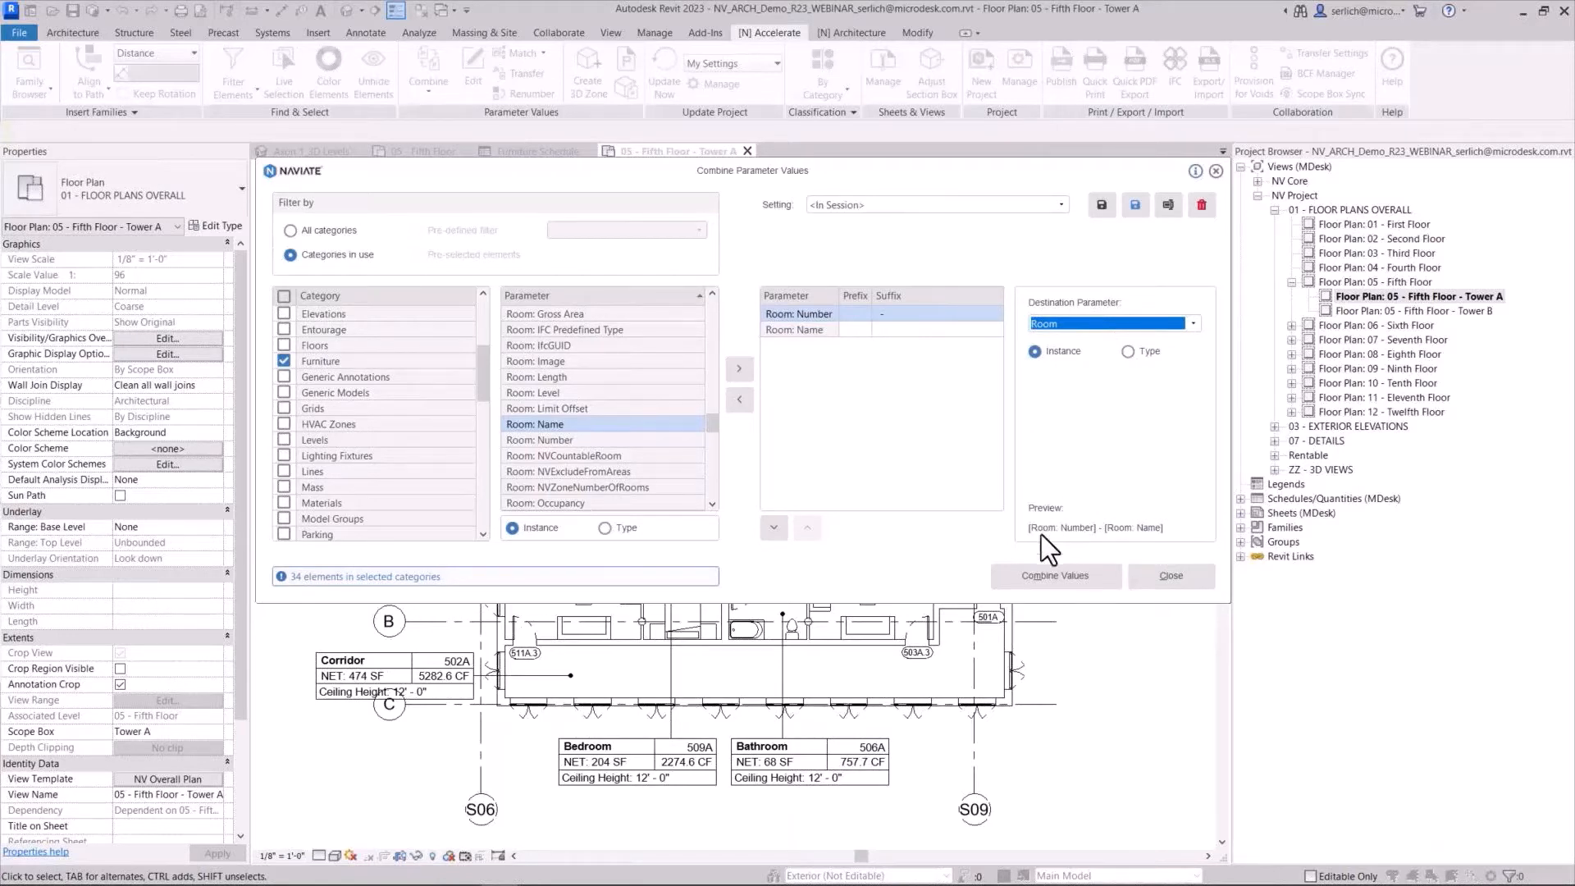
Save the parameter combination as a setting named Furniture Room
left_click(1103, 205)
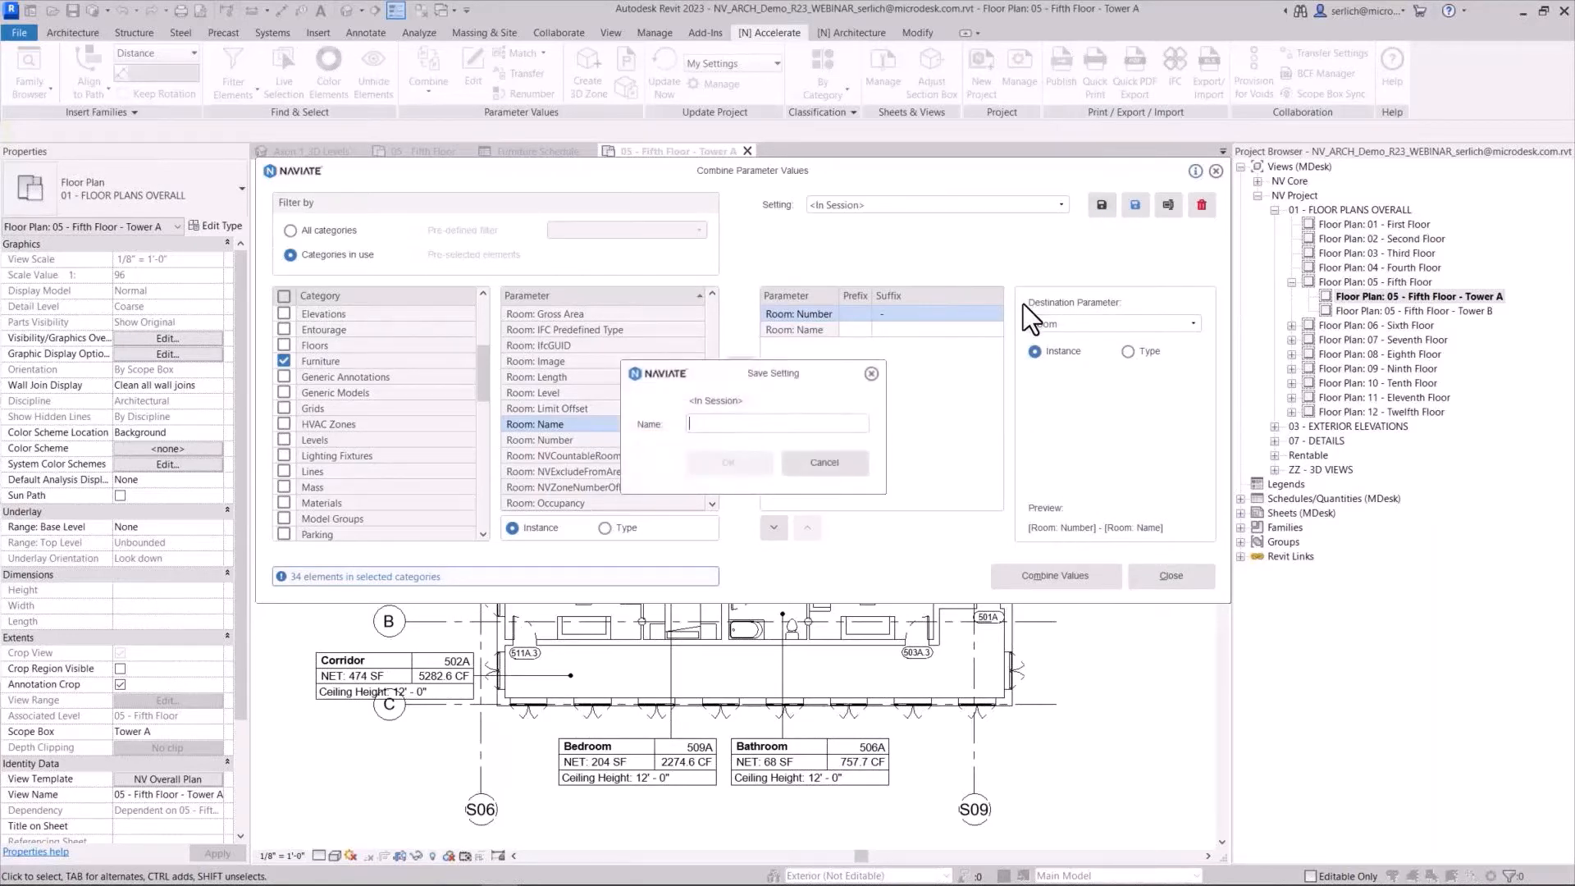
type("Furniture Room")
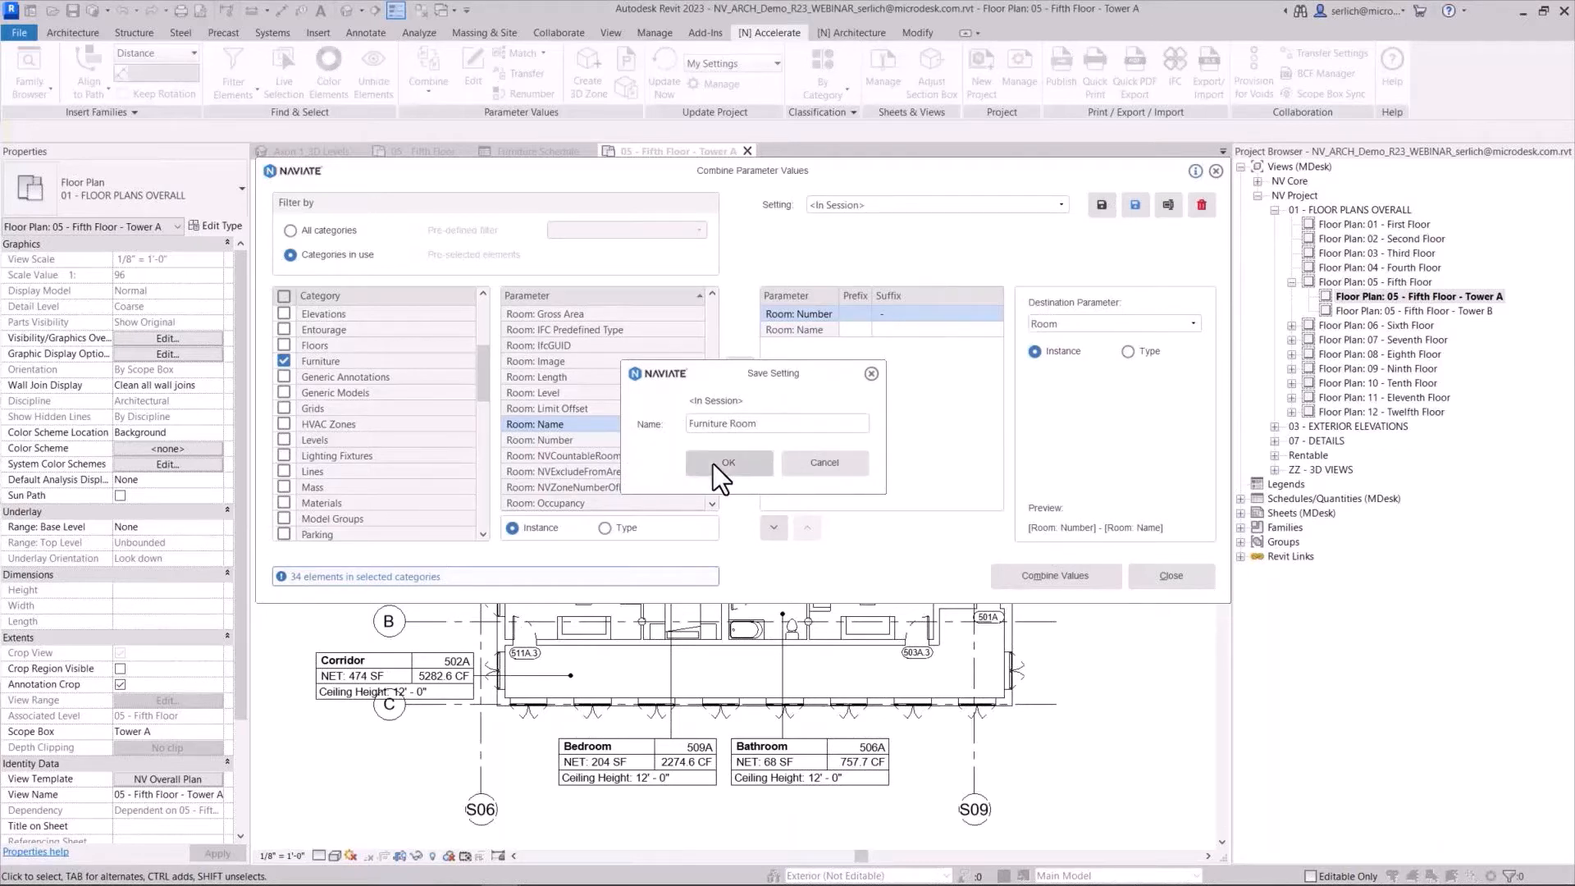
left_click(712, 464)
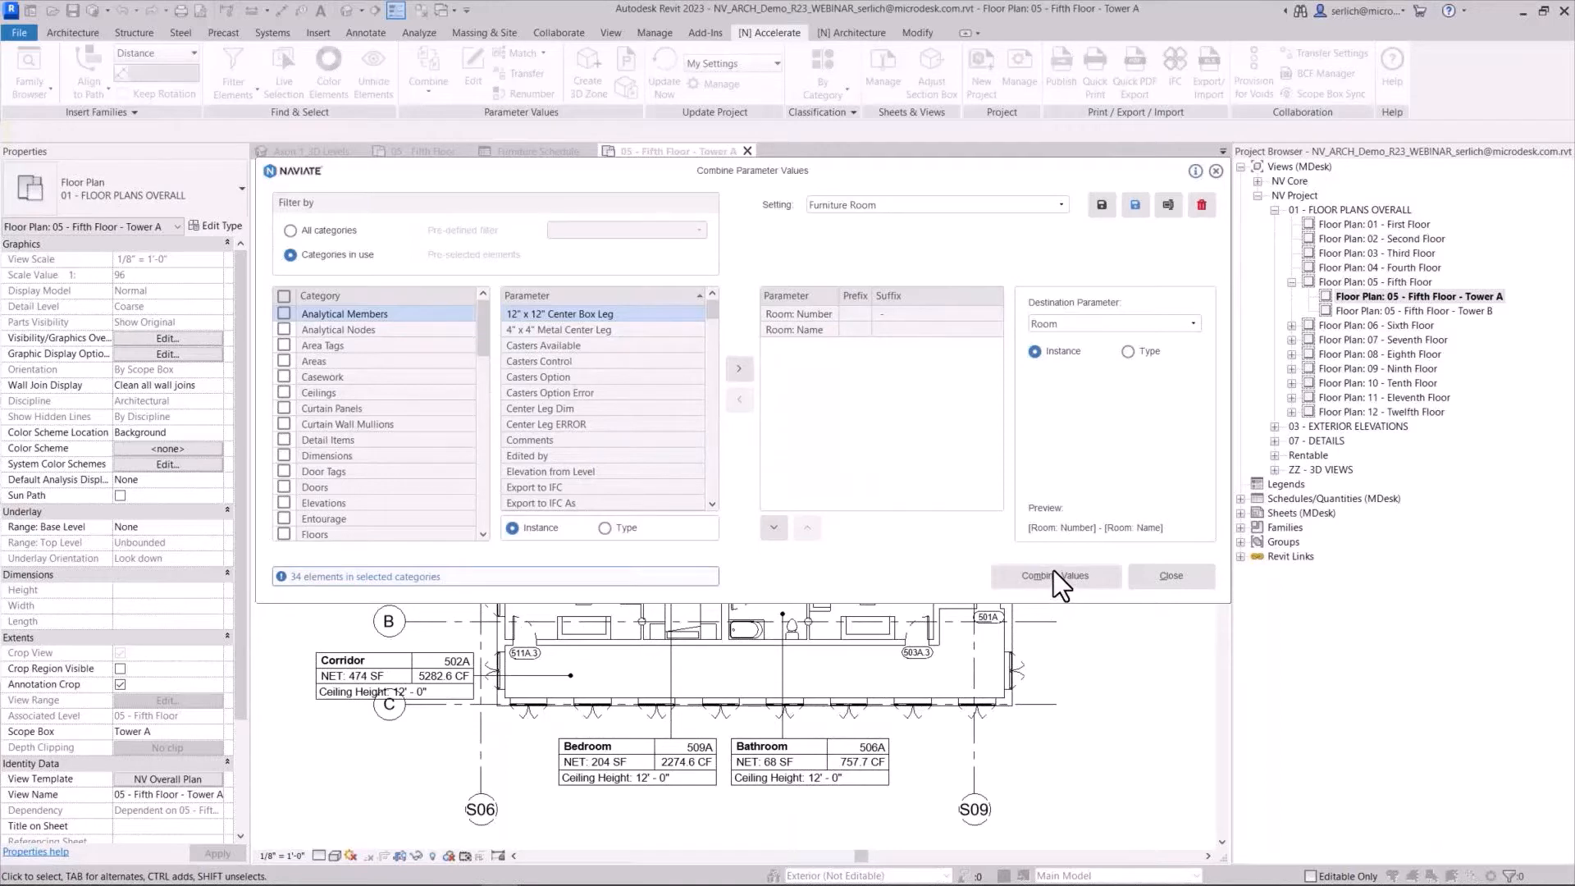
Combine the values for the furniture, then check the Room property of the bed in Bedroom 505A and clear the selection
left_click(1050, 571)
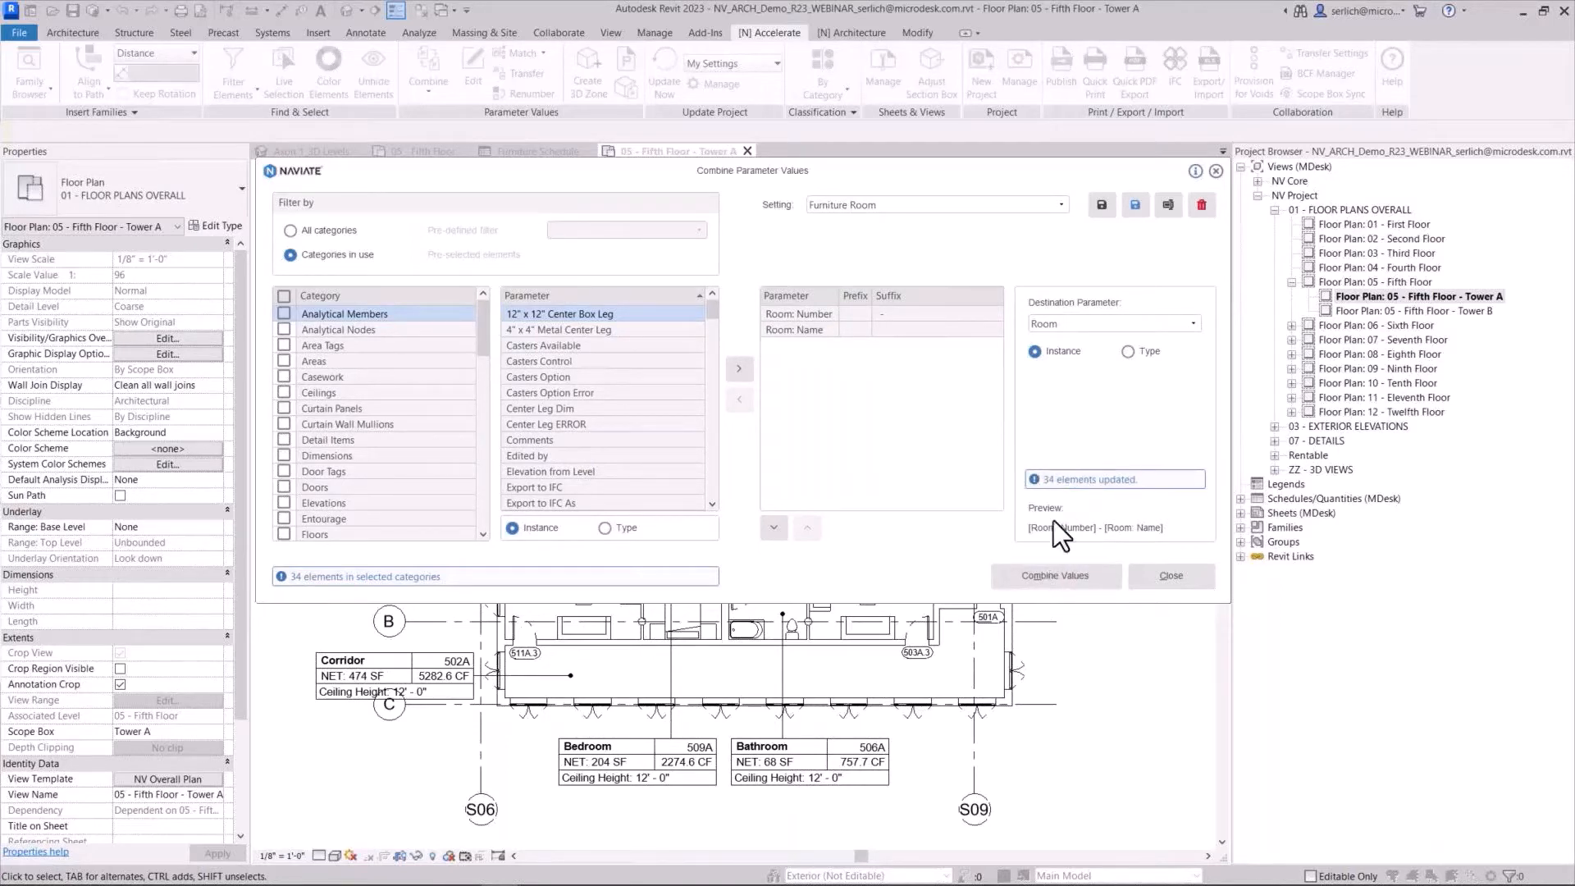
left_click(1178, 572)
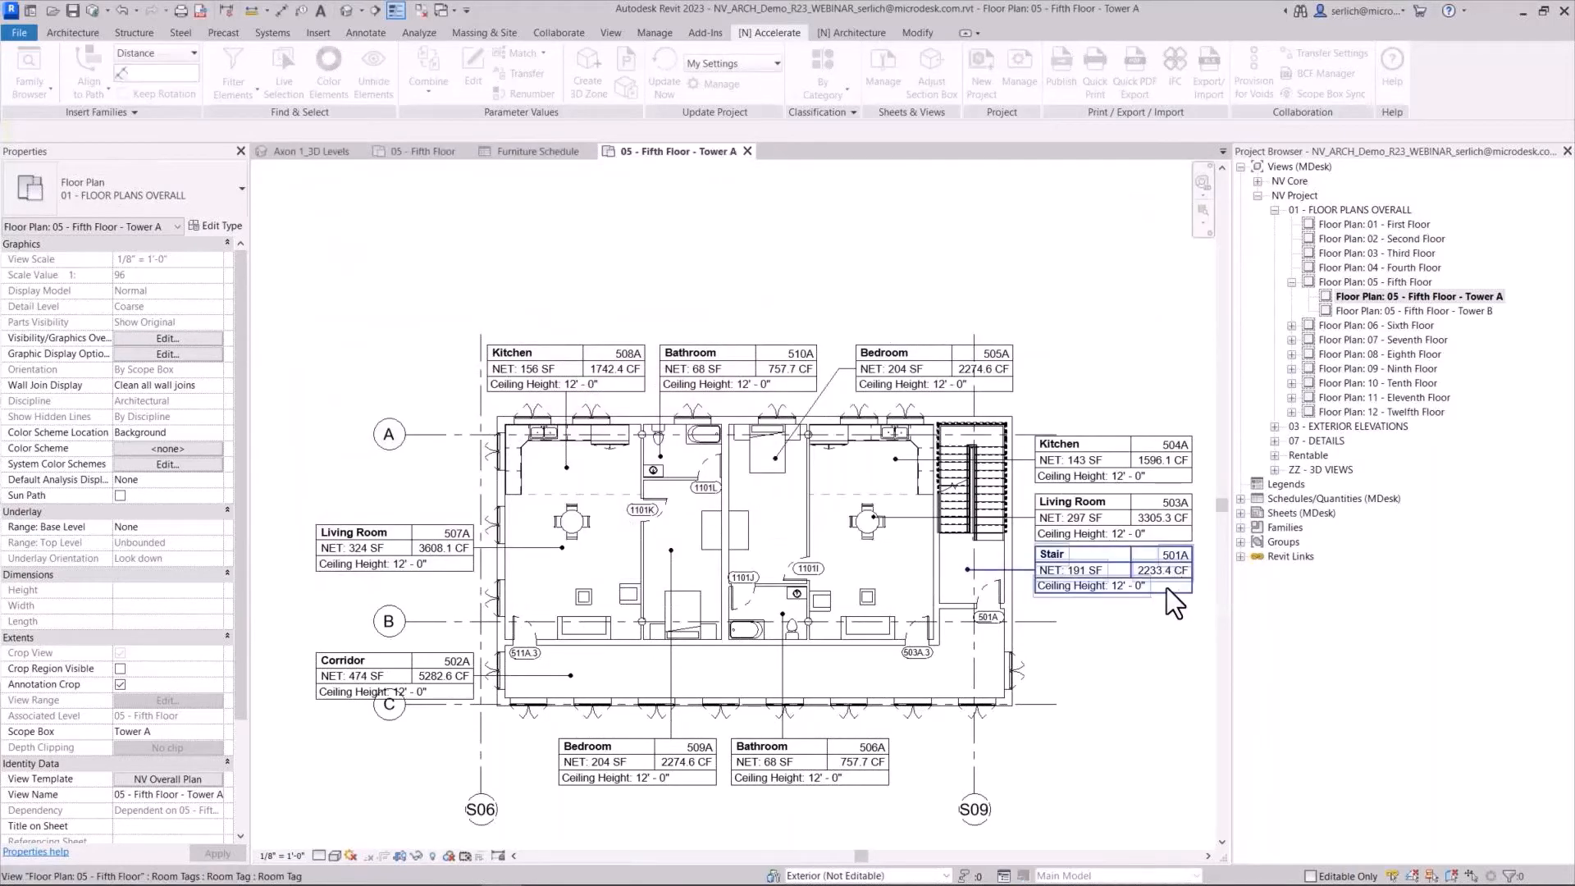
left_click(773, 469)
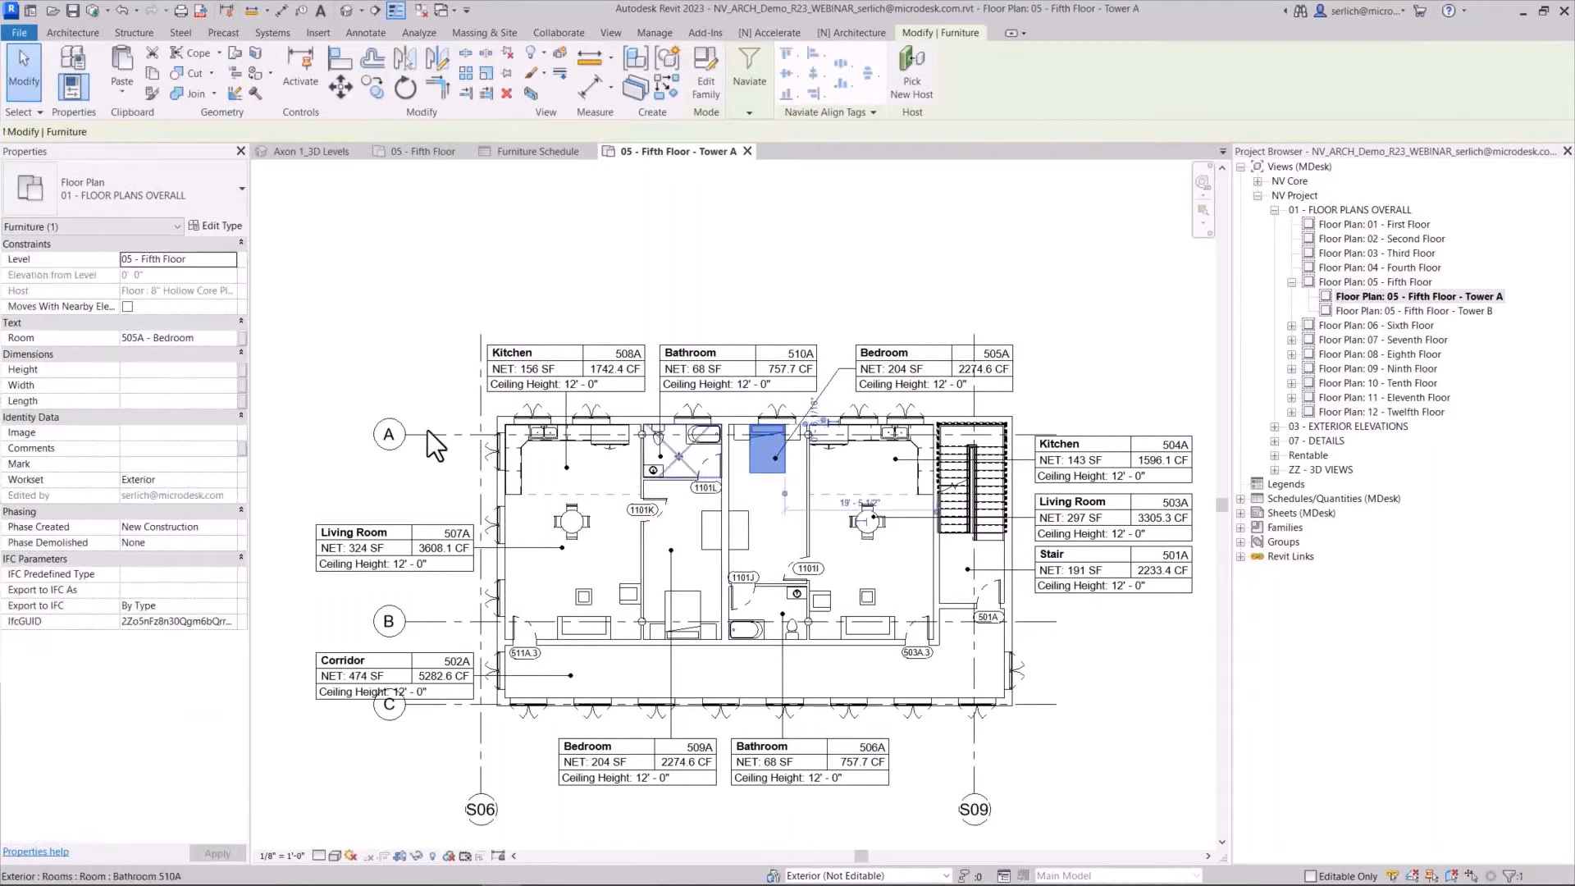
left_click(666, 295)
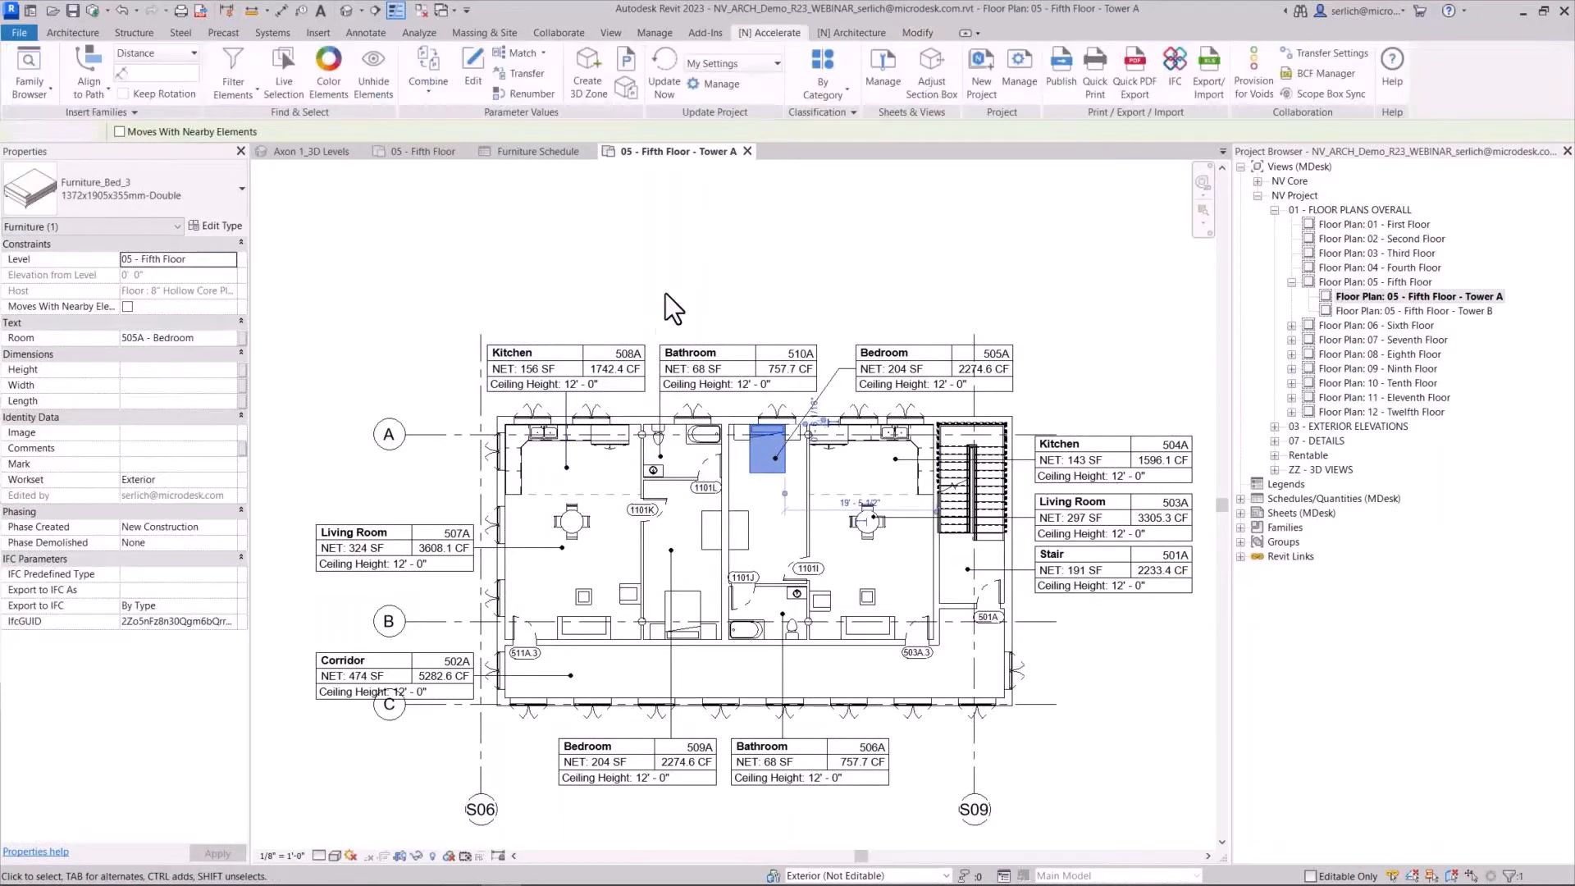
Color the Furniture category in the Tower A plan by the Room instance parameter using Color Elements
left_click(323, 77)
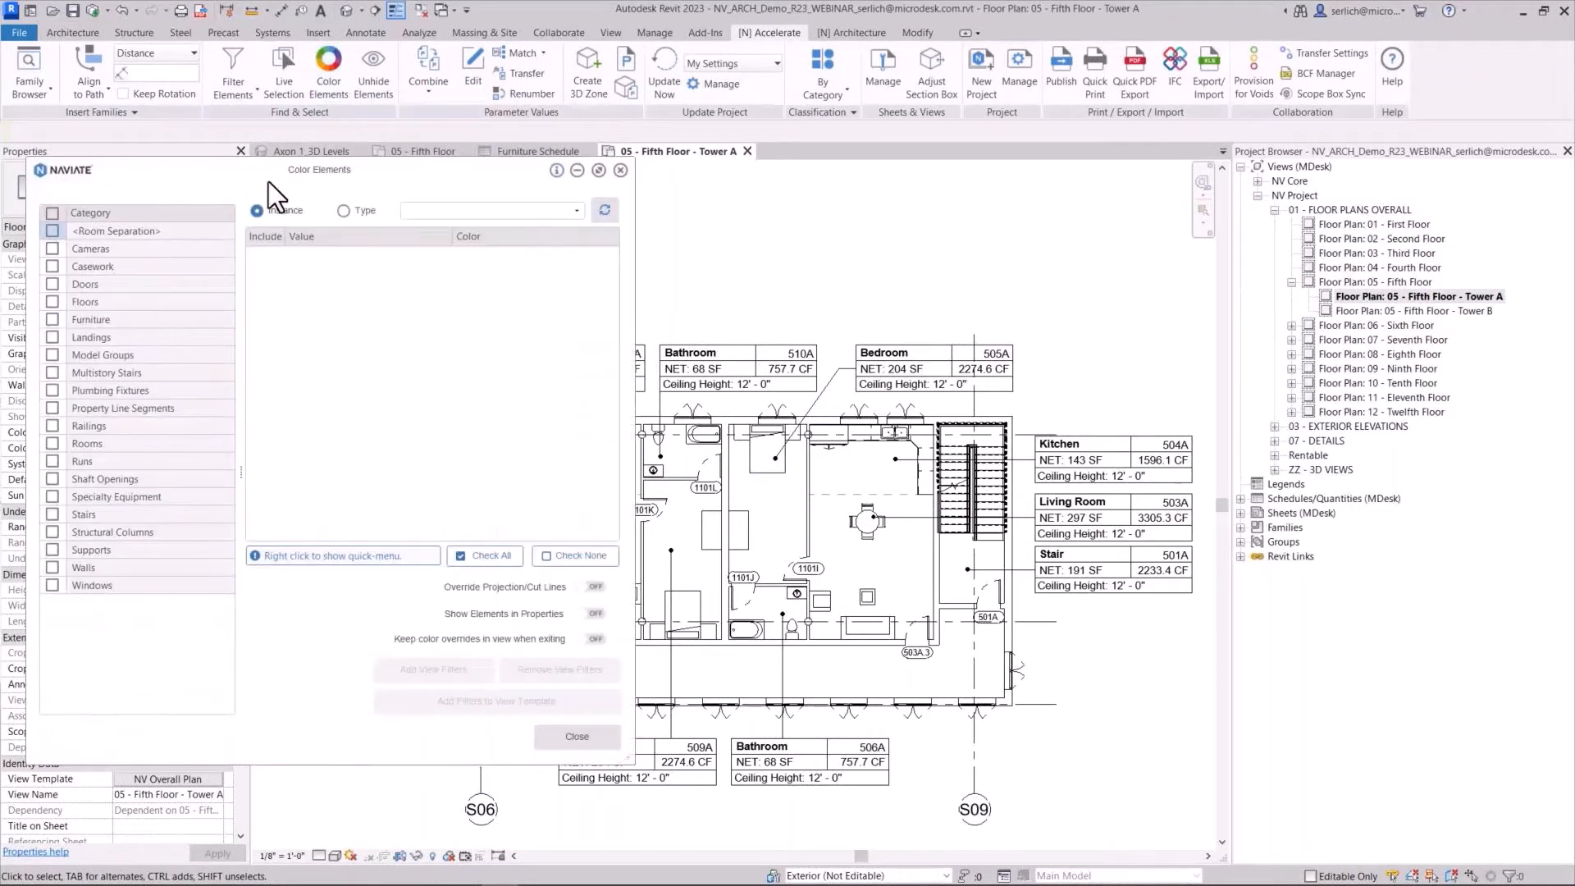
left_click(51, 319)
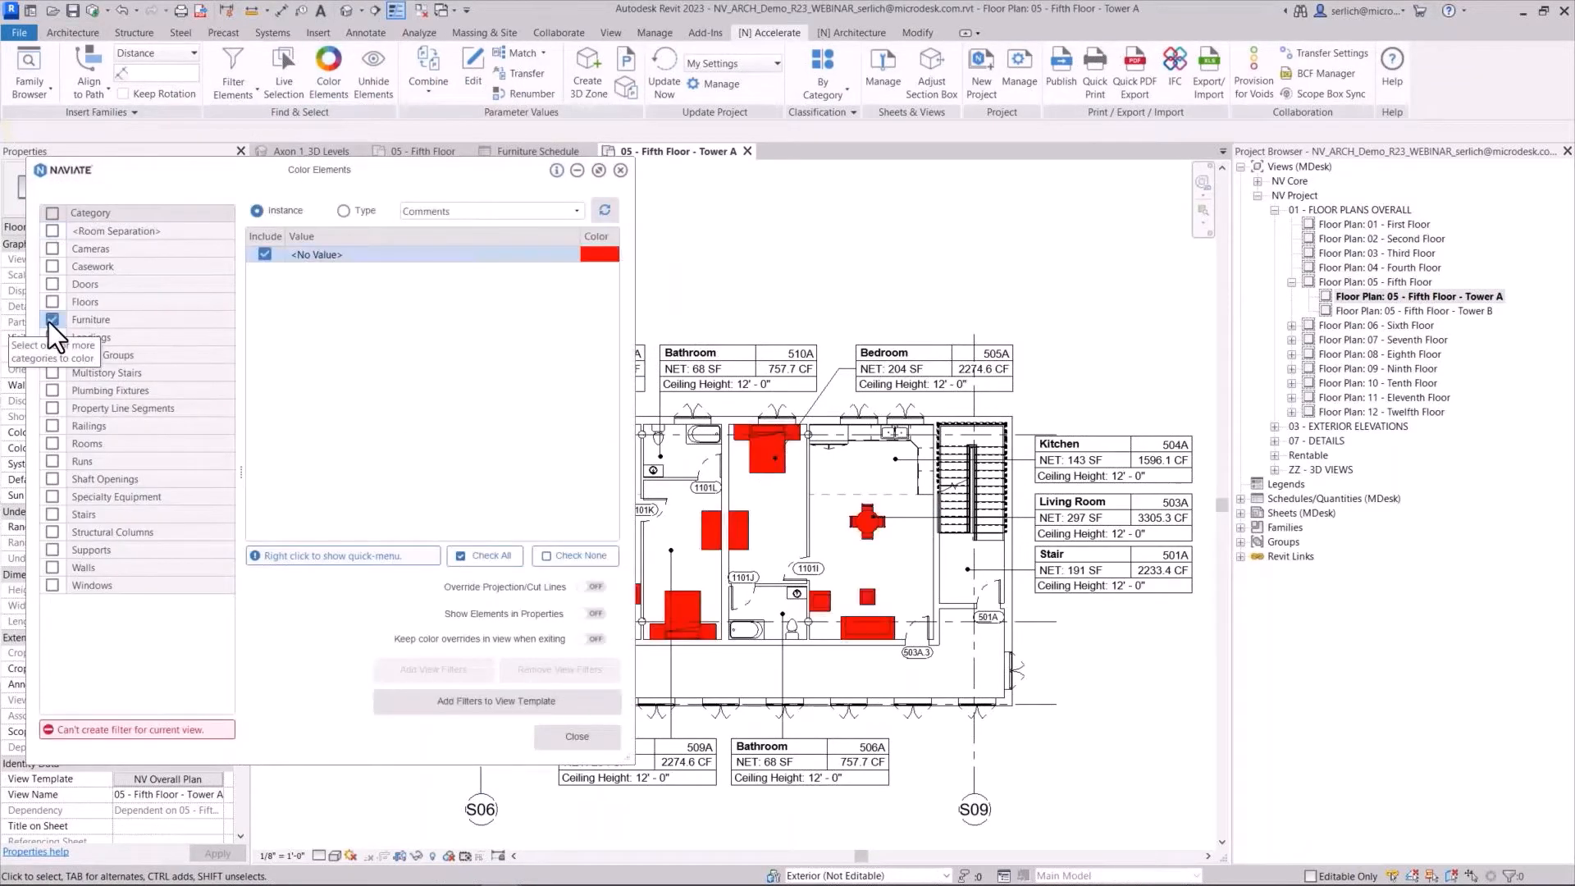
left_click(496, 211)
scroll(504, 302, "down", 3)
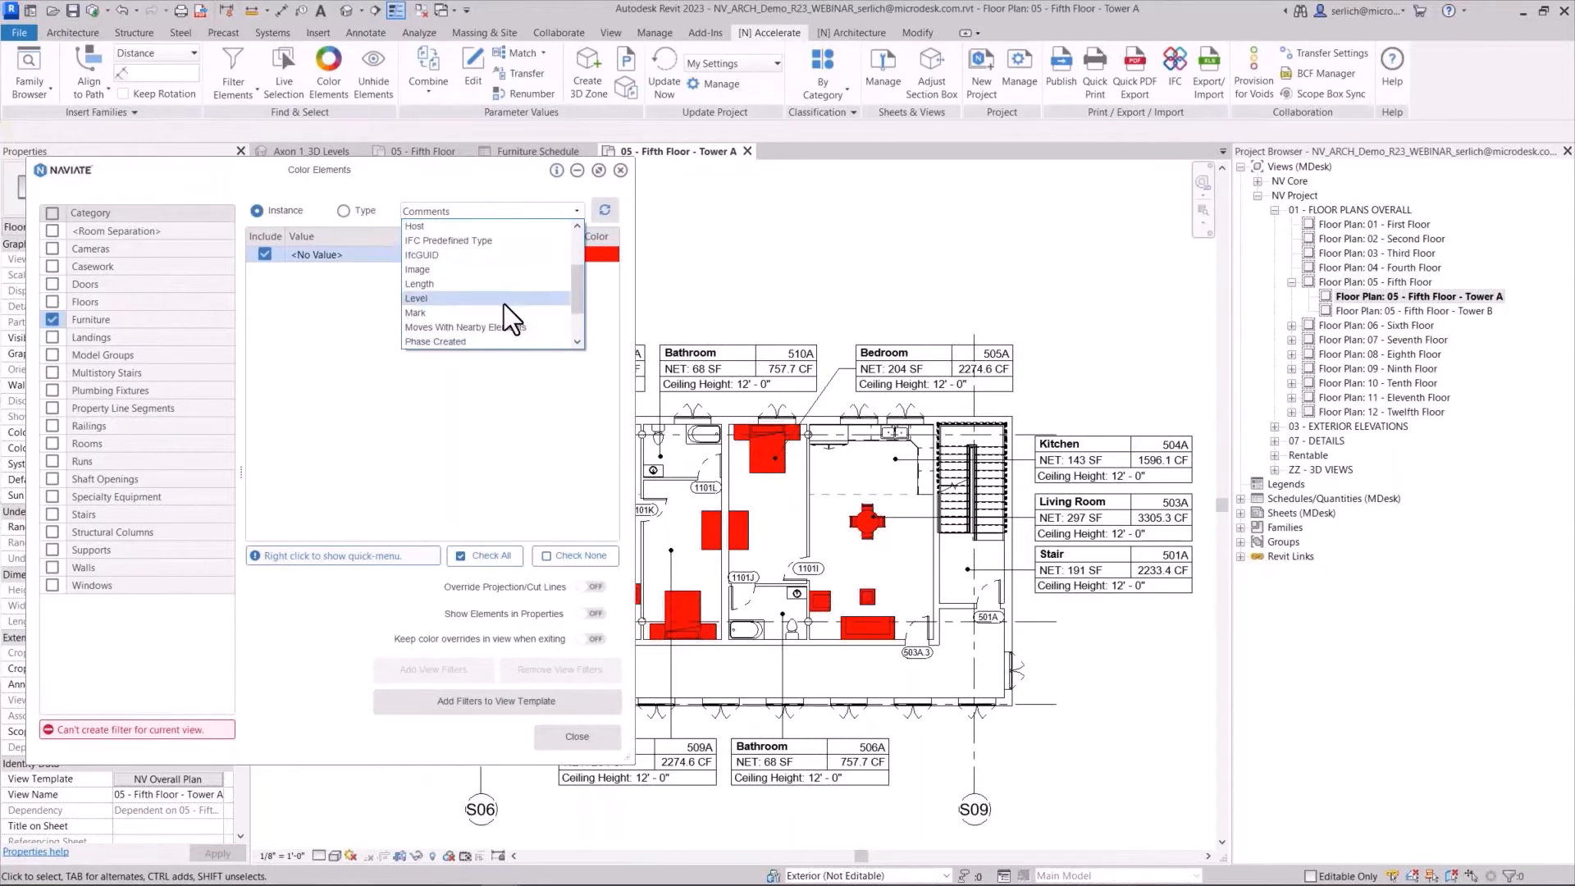
left_click(499, 323)
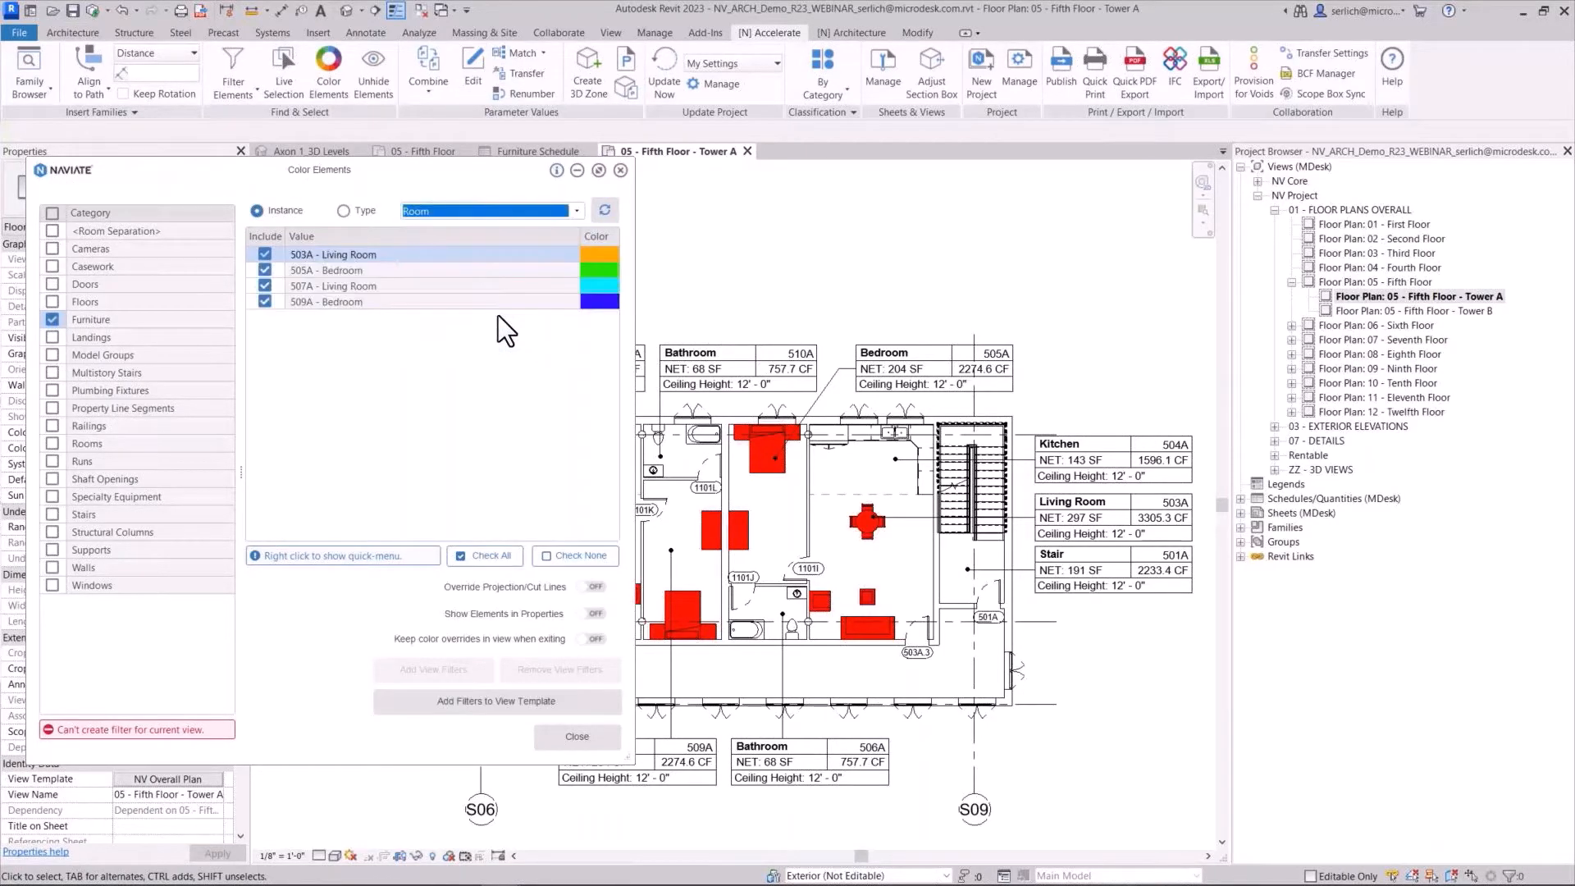
scroll(711, 465, "down", 1)
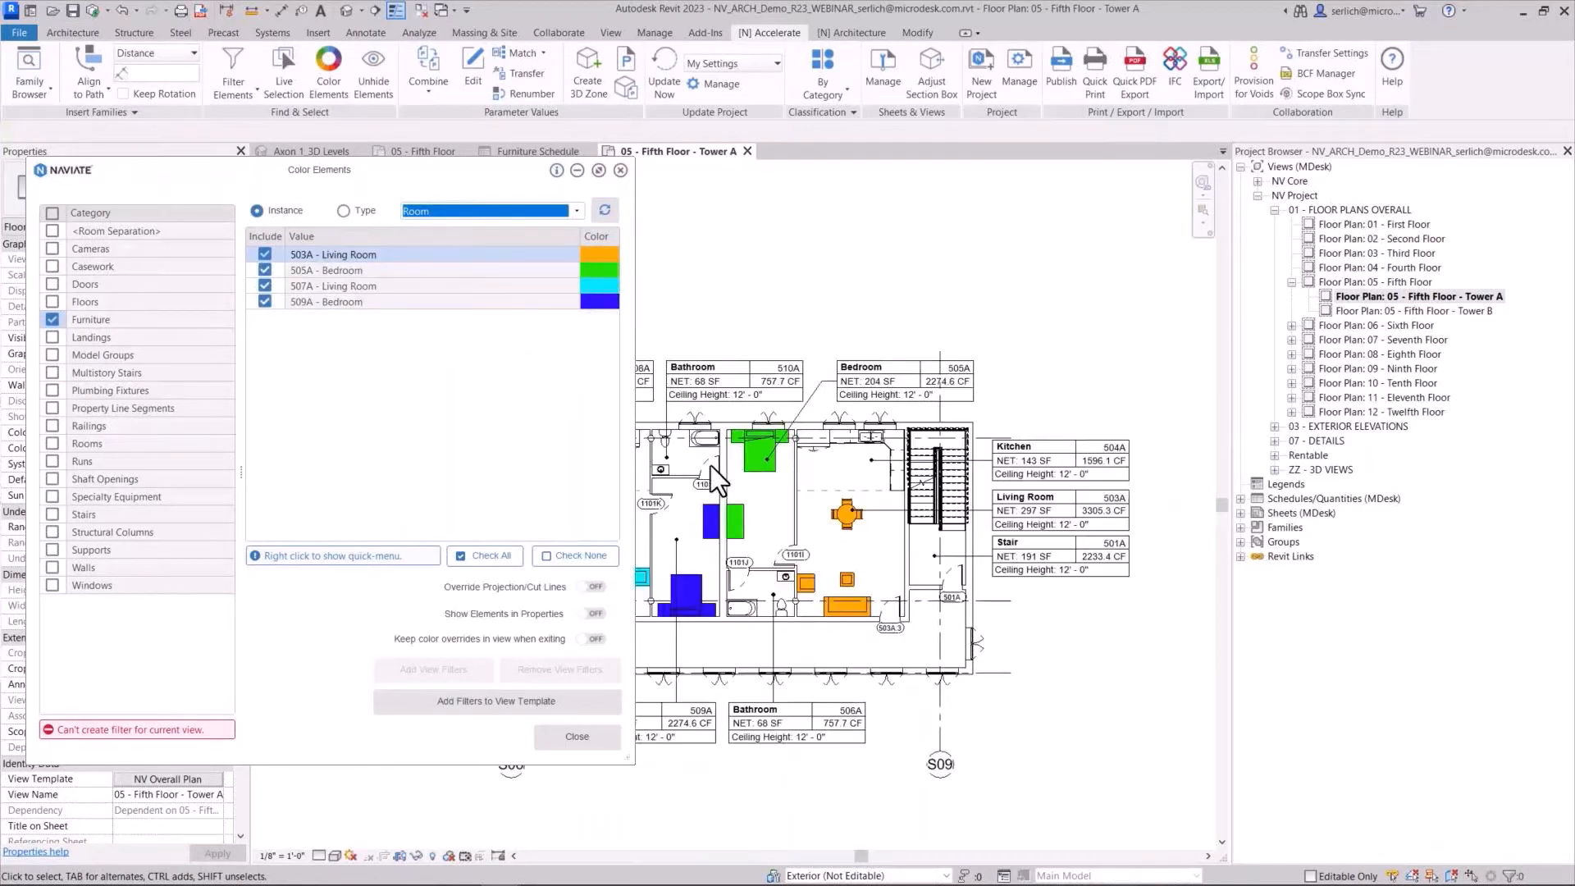
Add color filters for all room values to the NV Overall Plan view template and close Color Elements
left_click(509, 703)
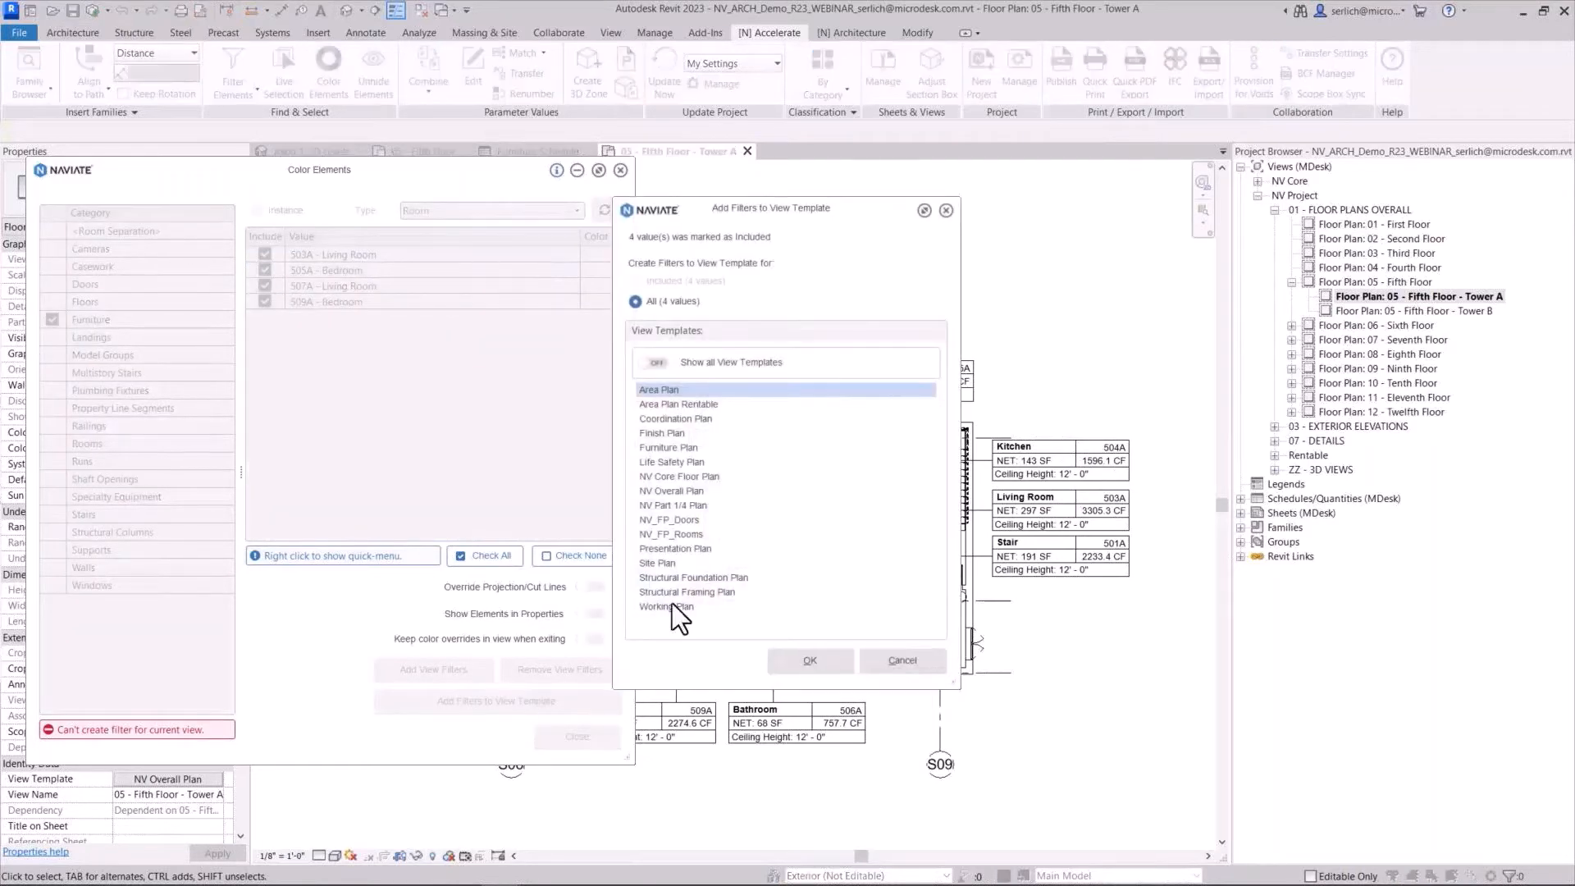
left_click(672, 490)
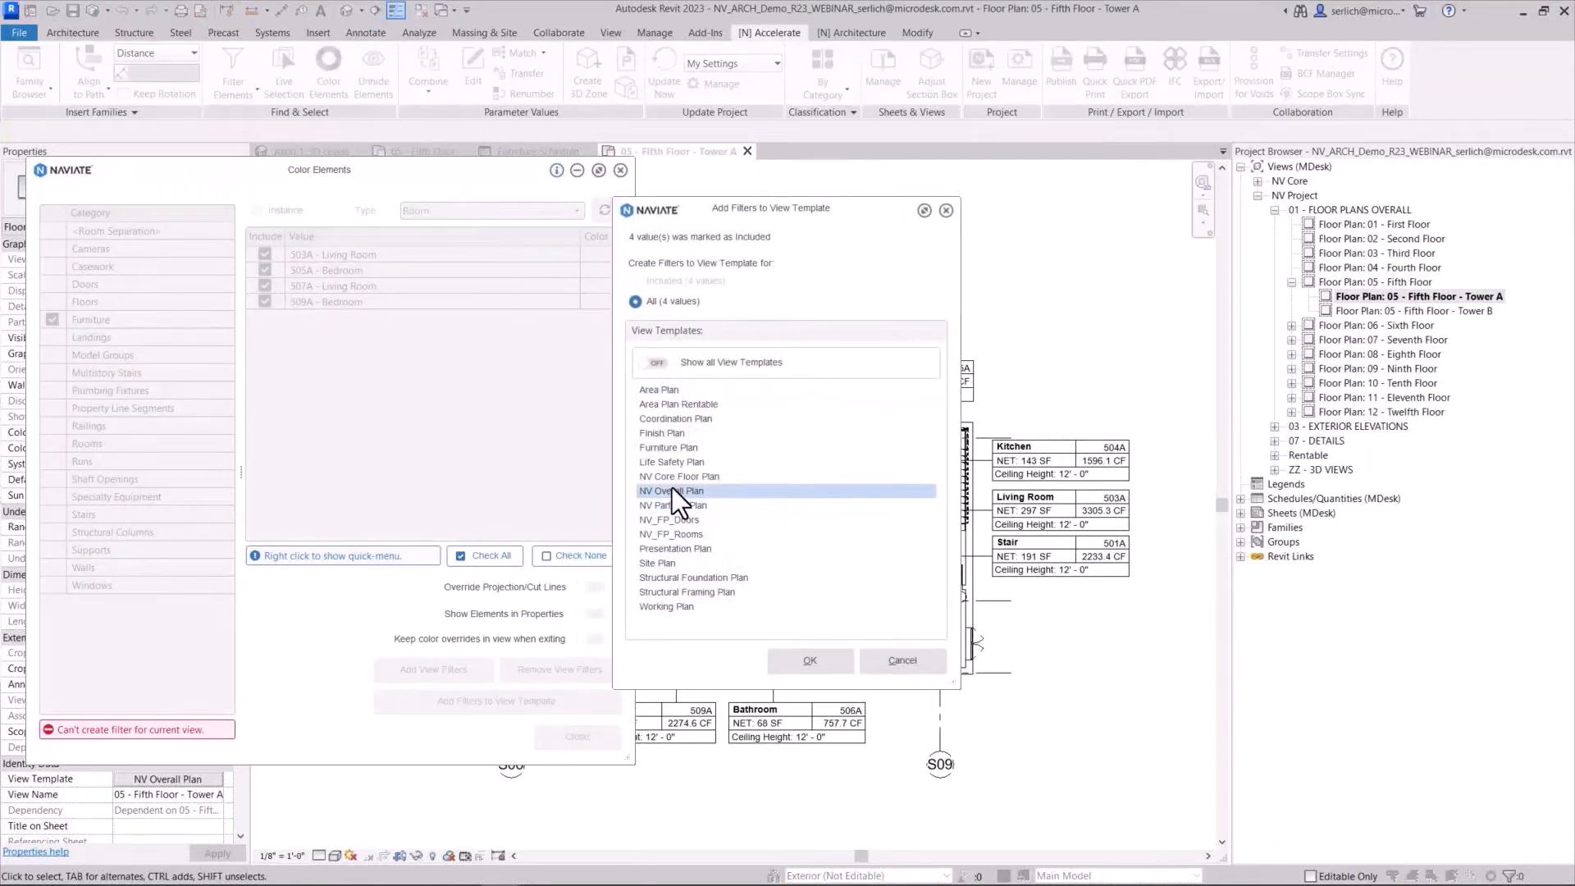
left_click(807, 661)
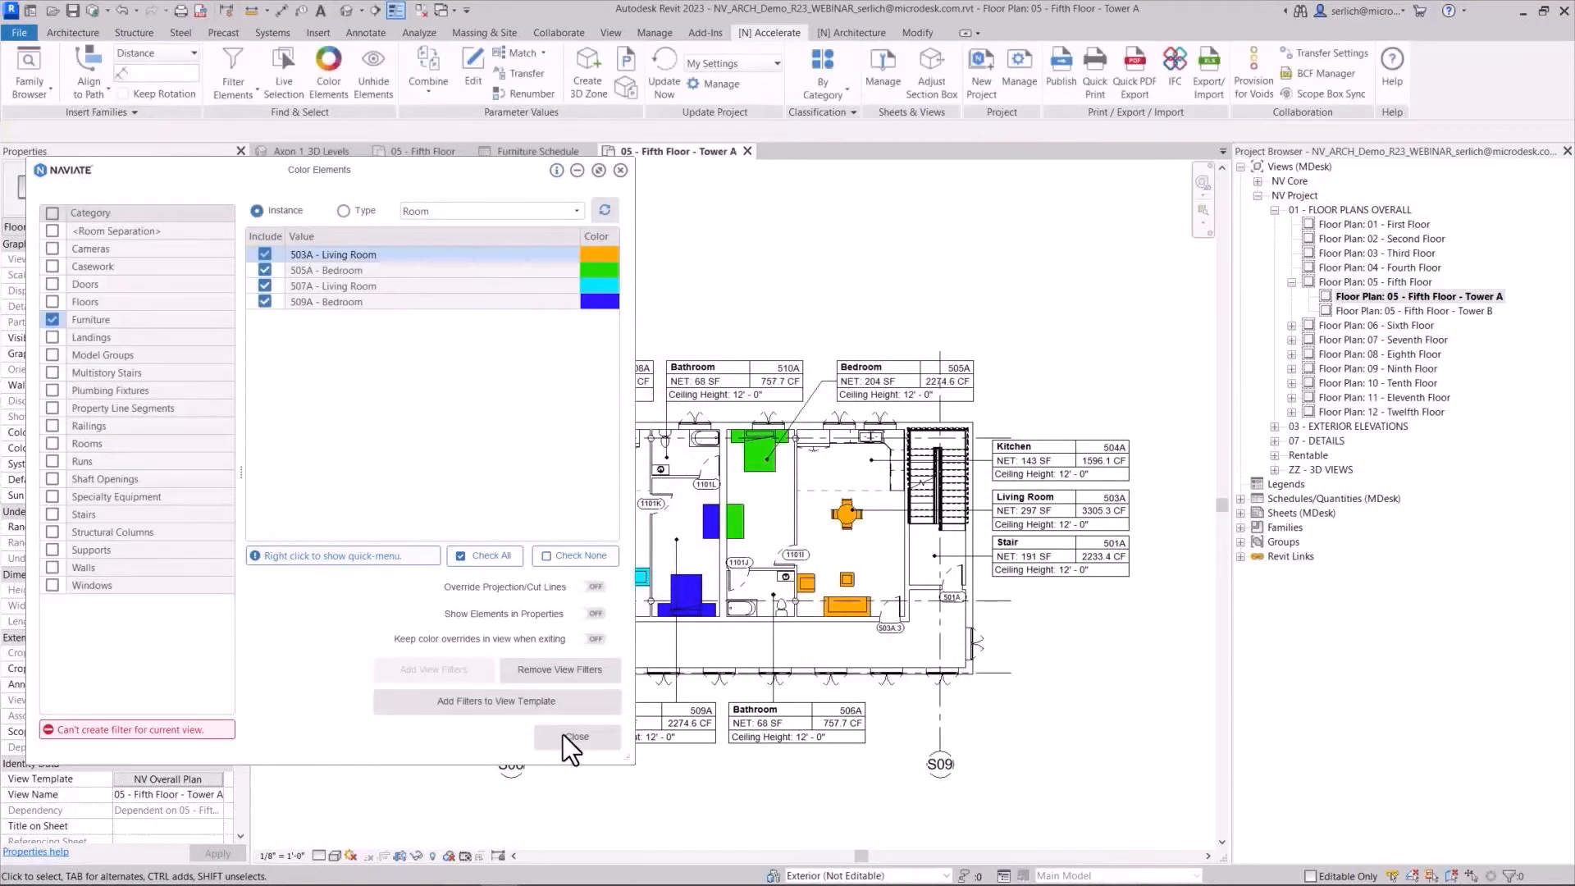
left_click(574, 736)
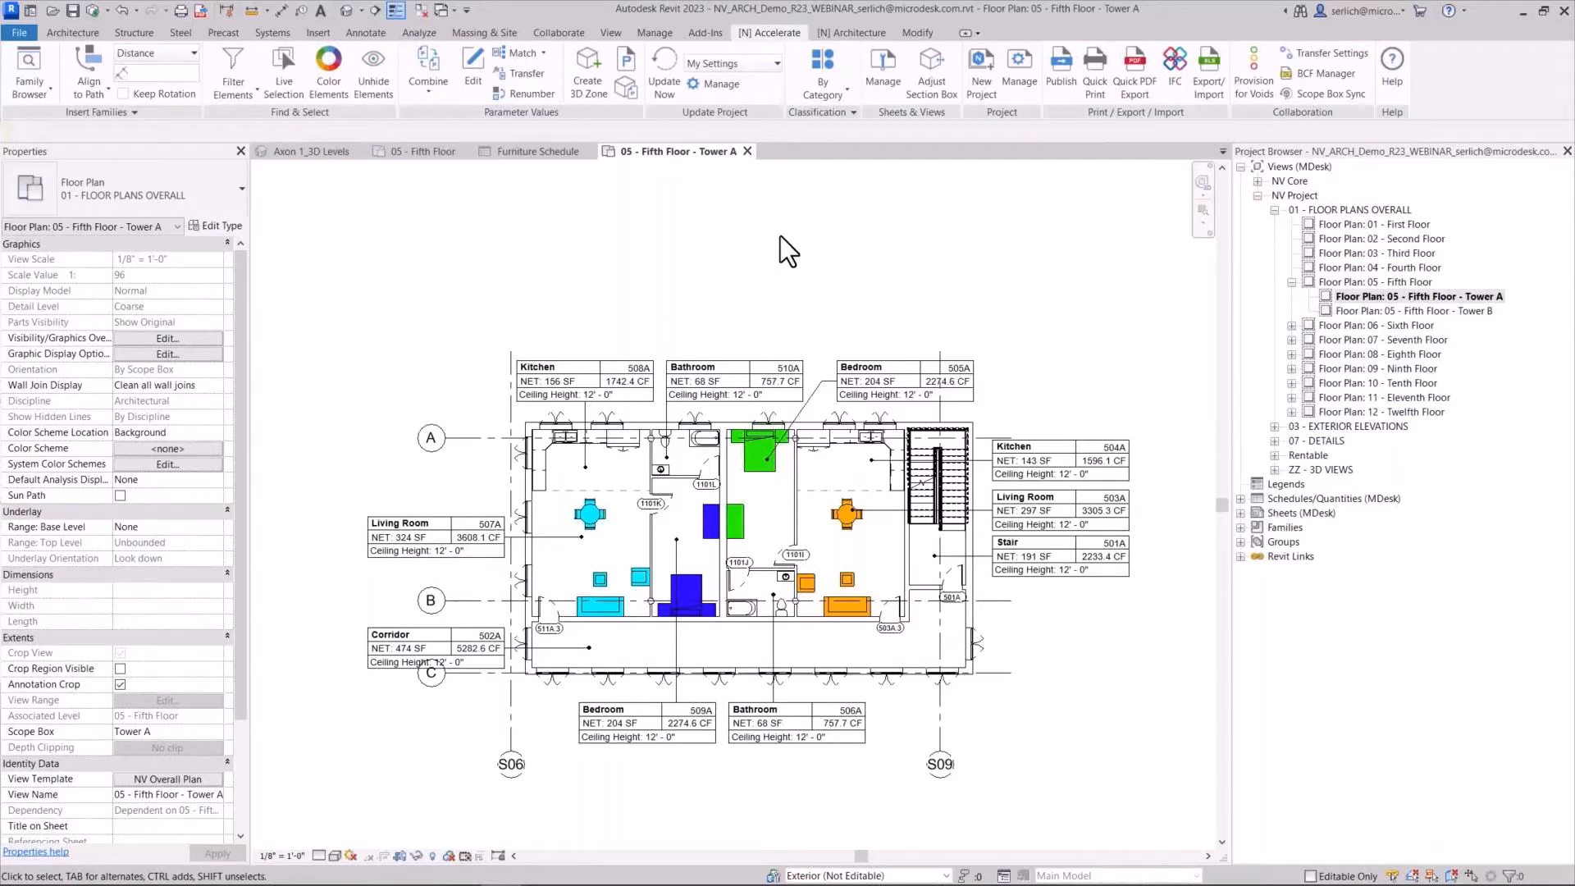
Change the round dining table in Living Room 503A to the 60" Diameter type
left_click(844, 522)
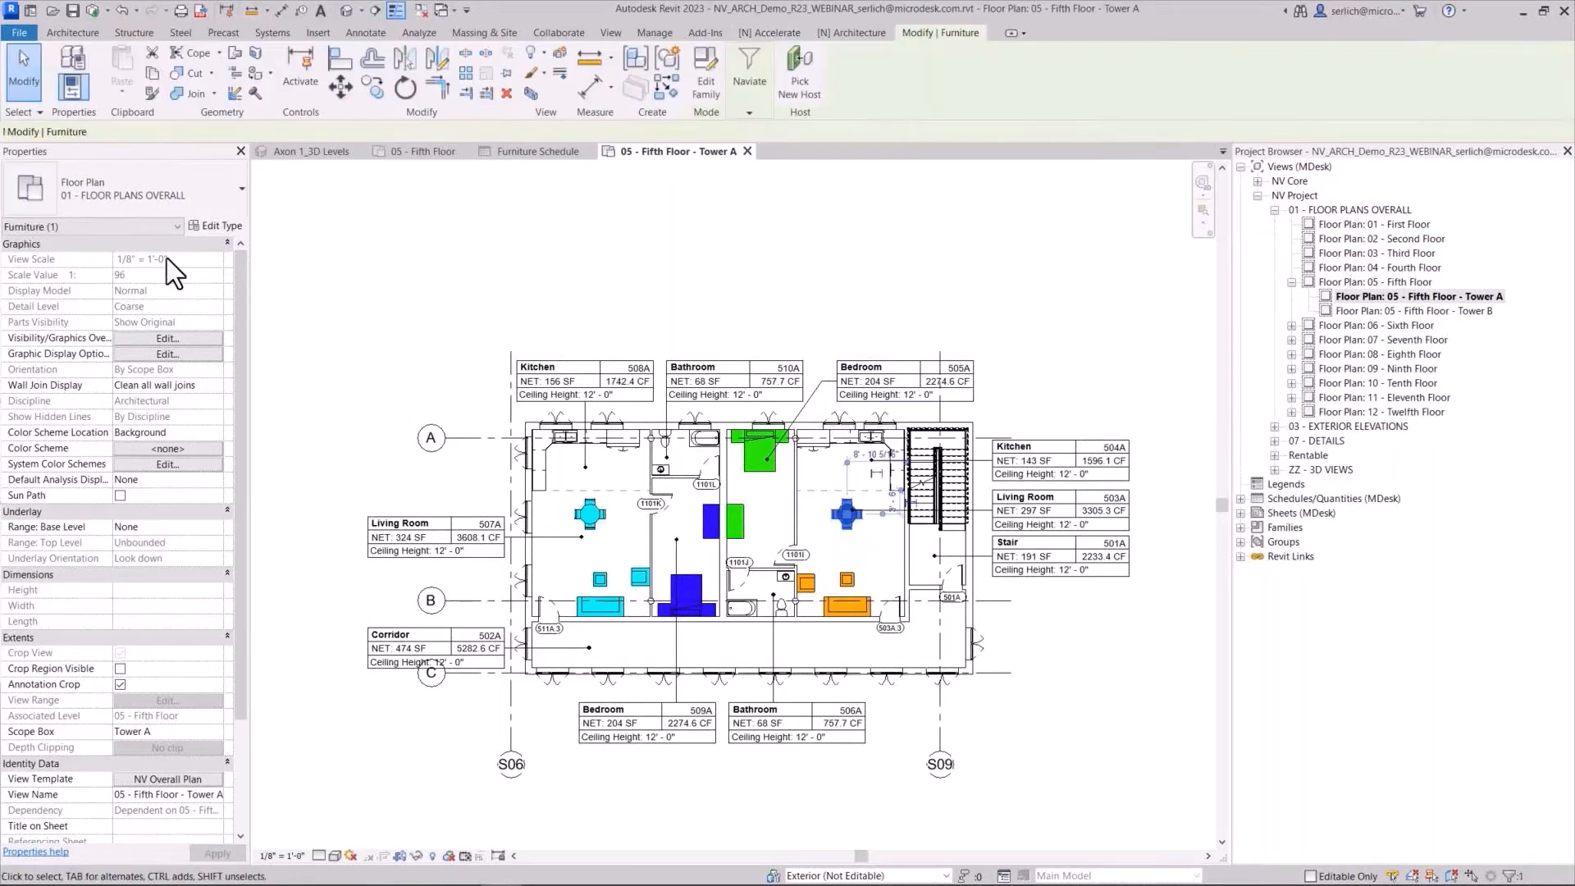
left_click(87, 184)
left_click(87, 387)
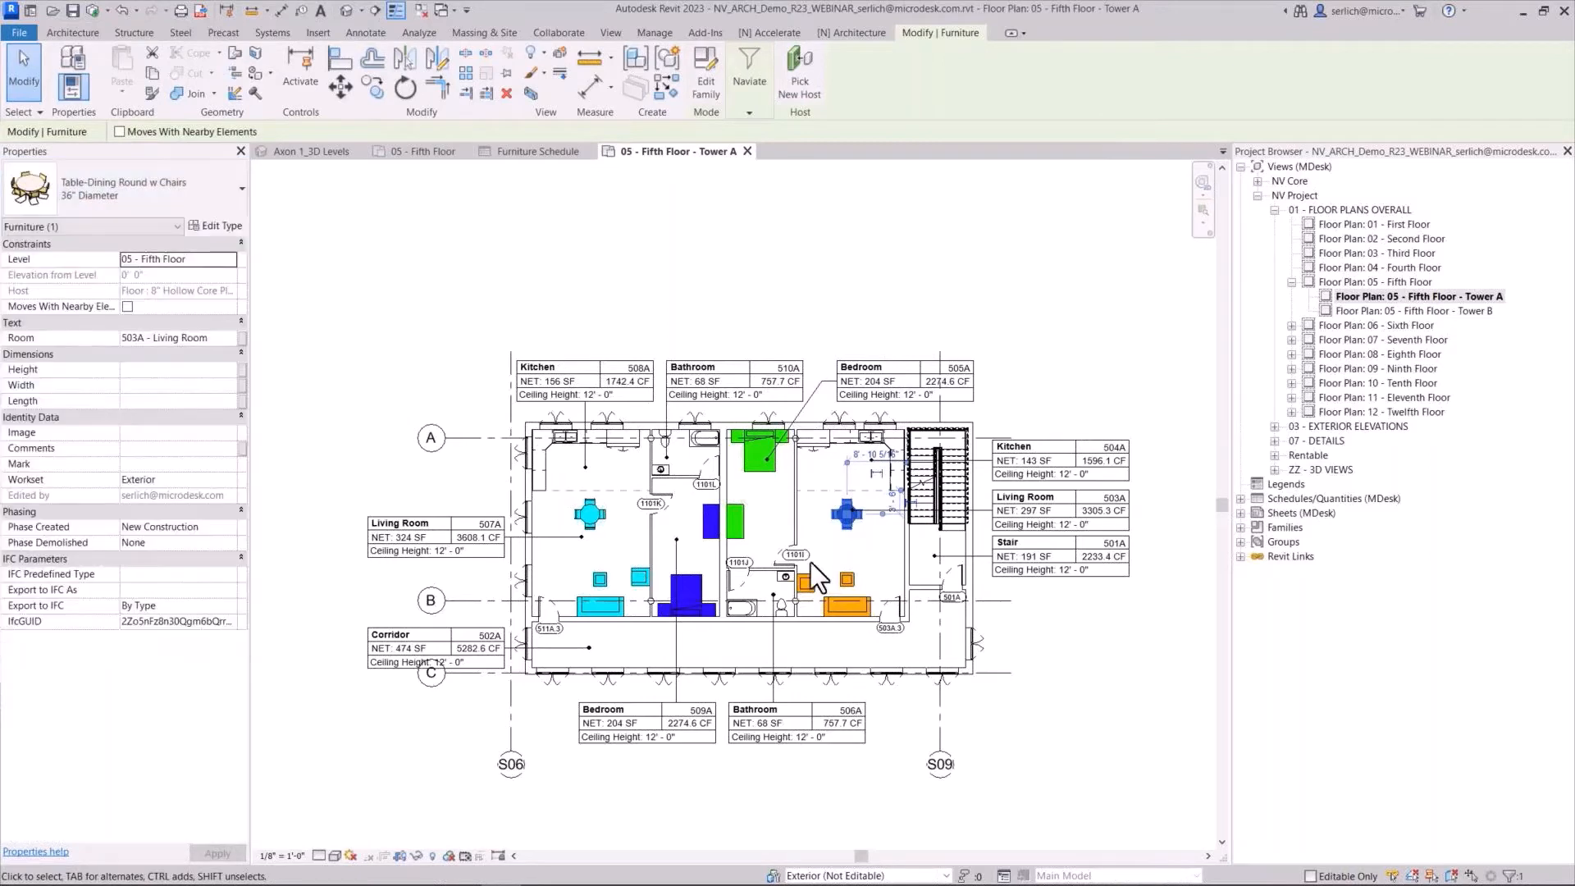
Delete the dining table in Living Room 507A and copy the 60" diameter table from Living Room 503A into its place
scroll(809, 562, "up", 3)
left_click(480, 491)
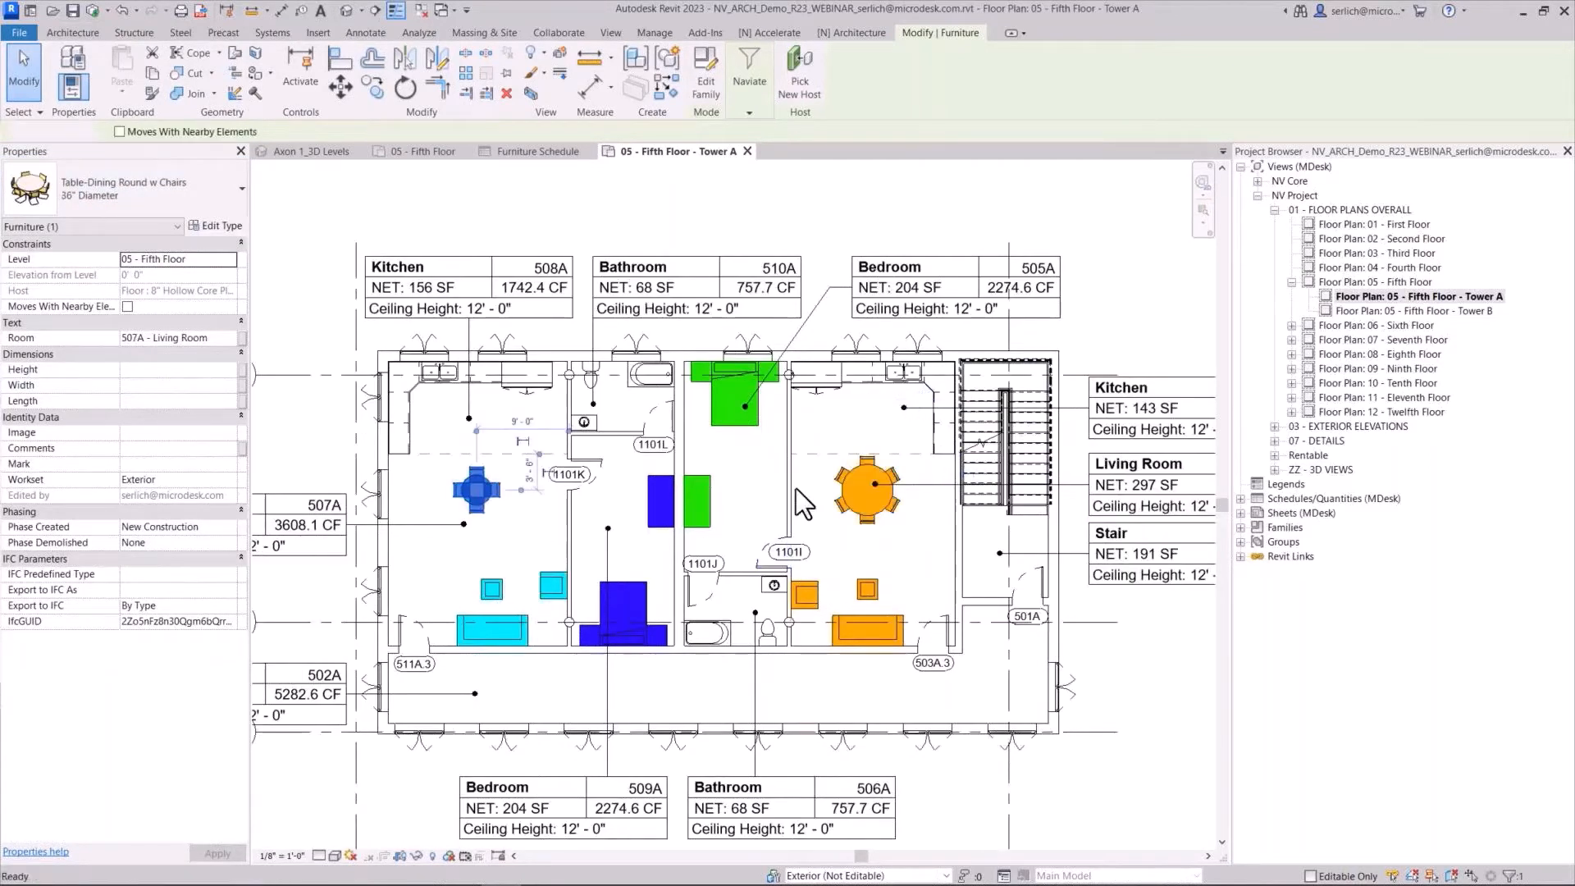
key("Escape")
left_click(867, 485)
key("c")
key("o")
left_click(865, 483)
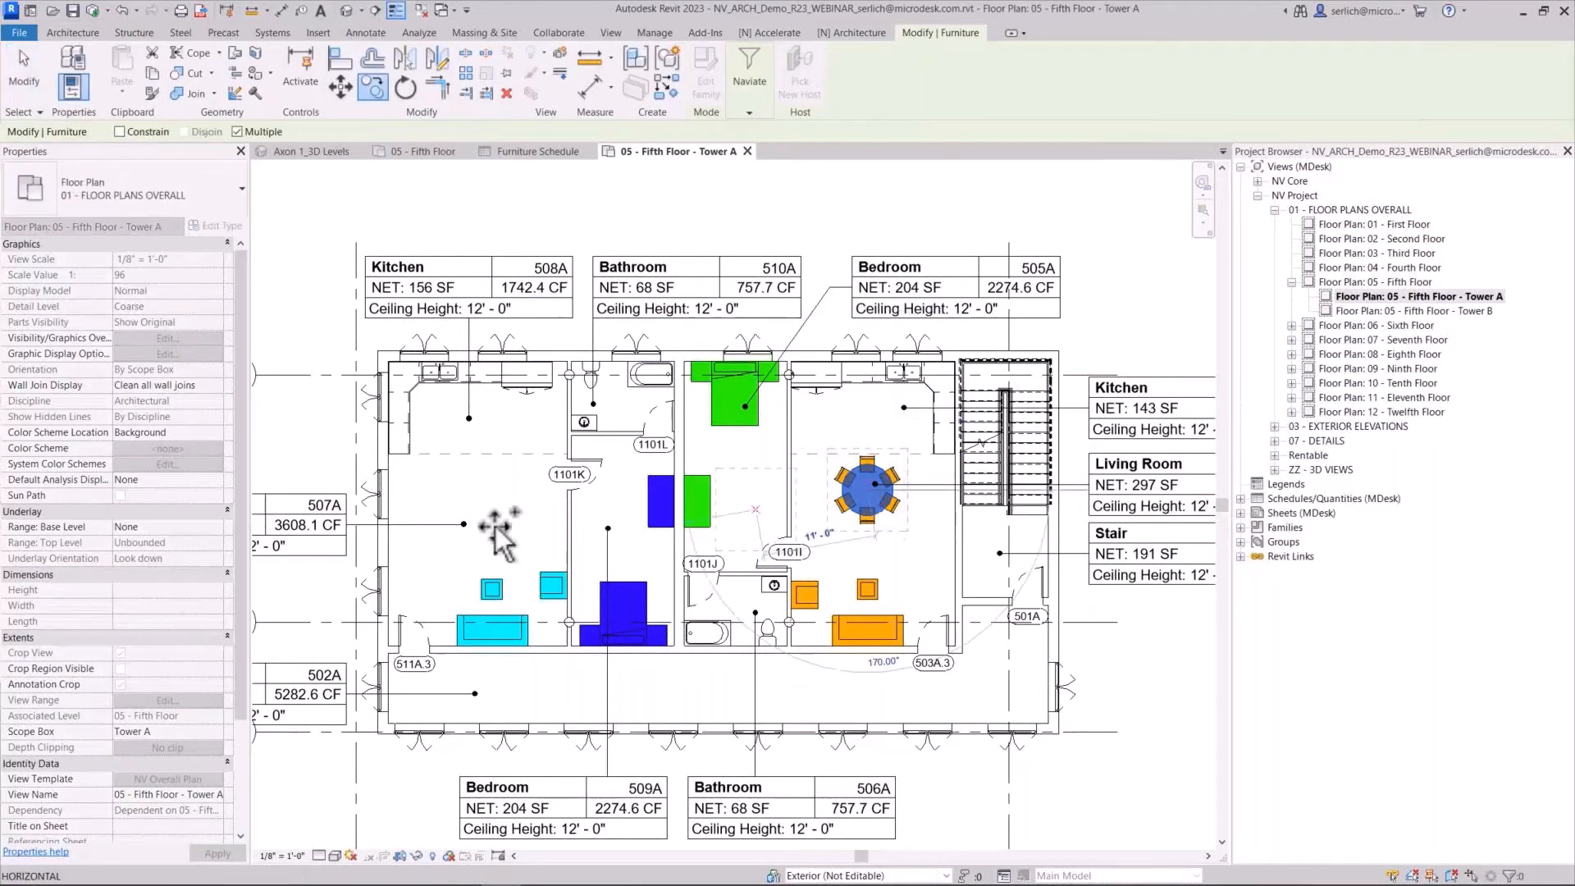
left_click(481, 503)
key("Escape")
key("Escape")
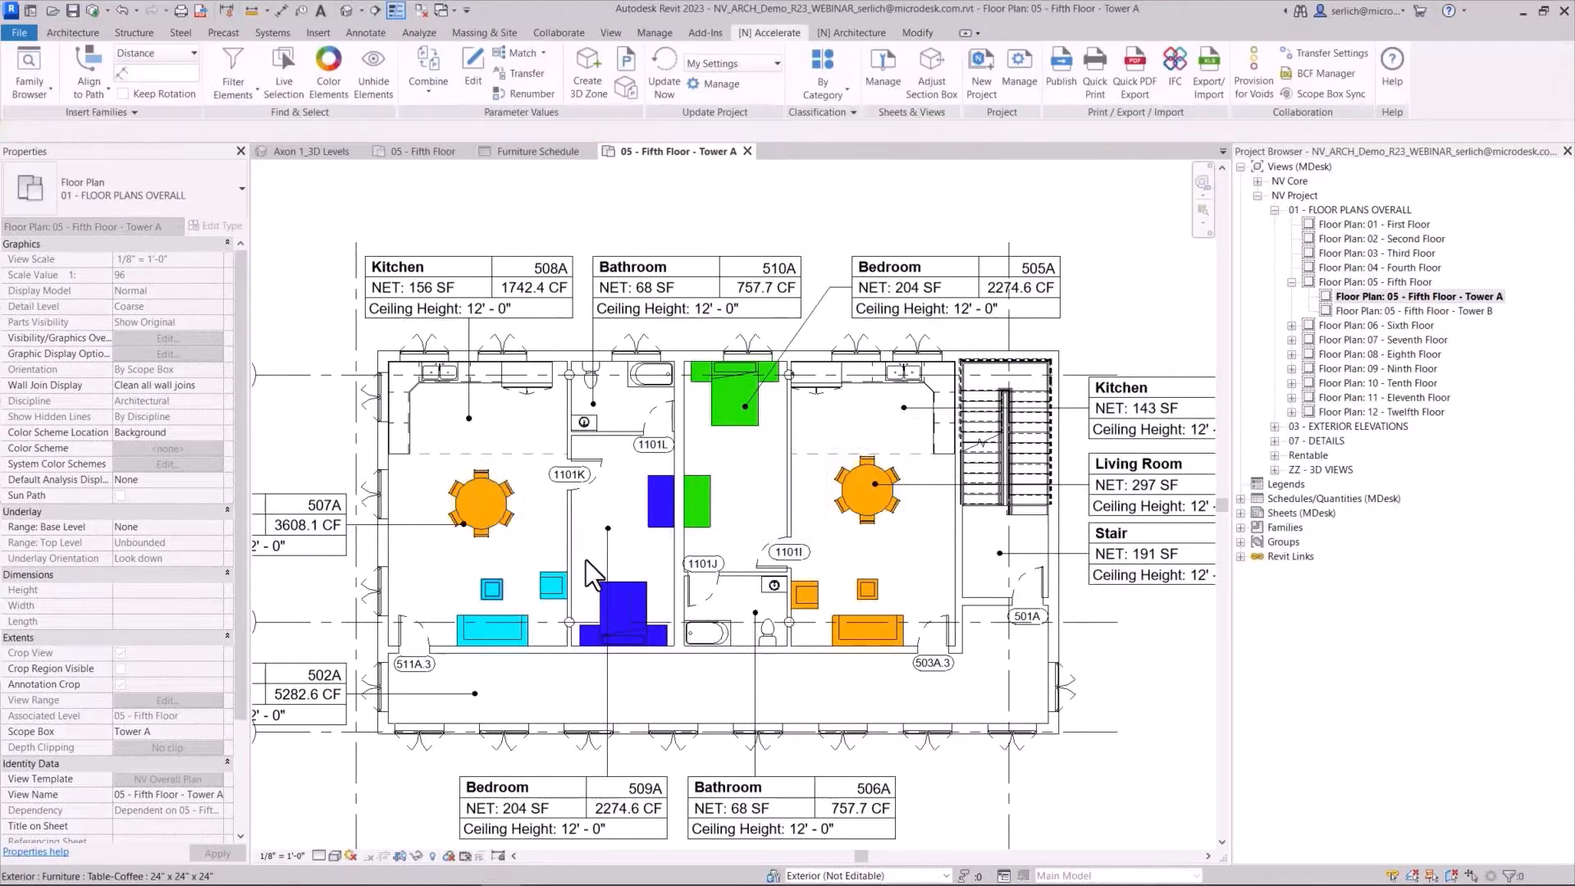
Change the coffee table in Living Room 507A to the 31" x 28" x 24" type
left_click(491, 589)
left_click(160, 189)
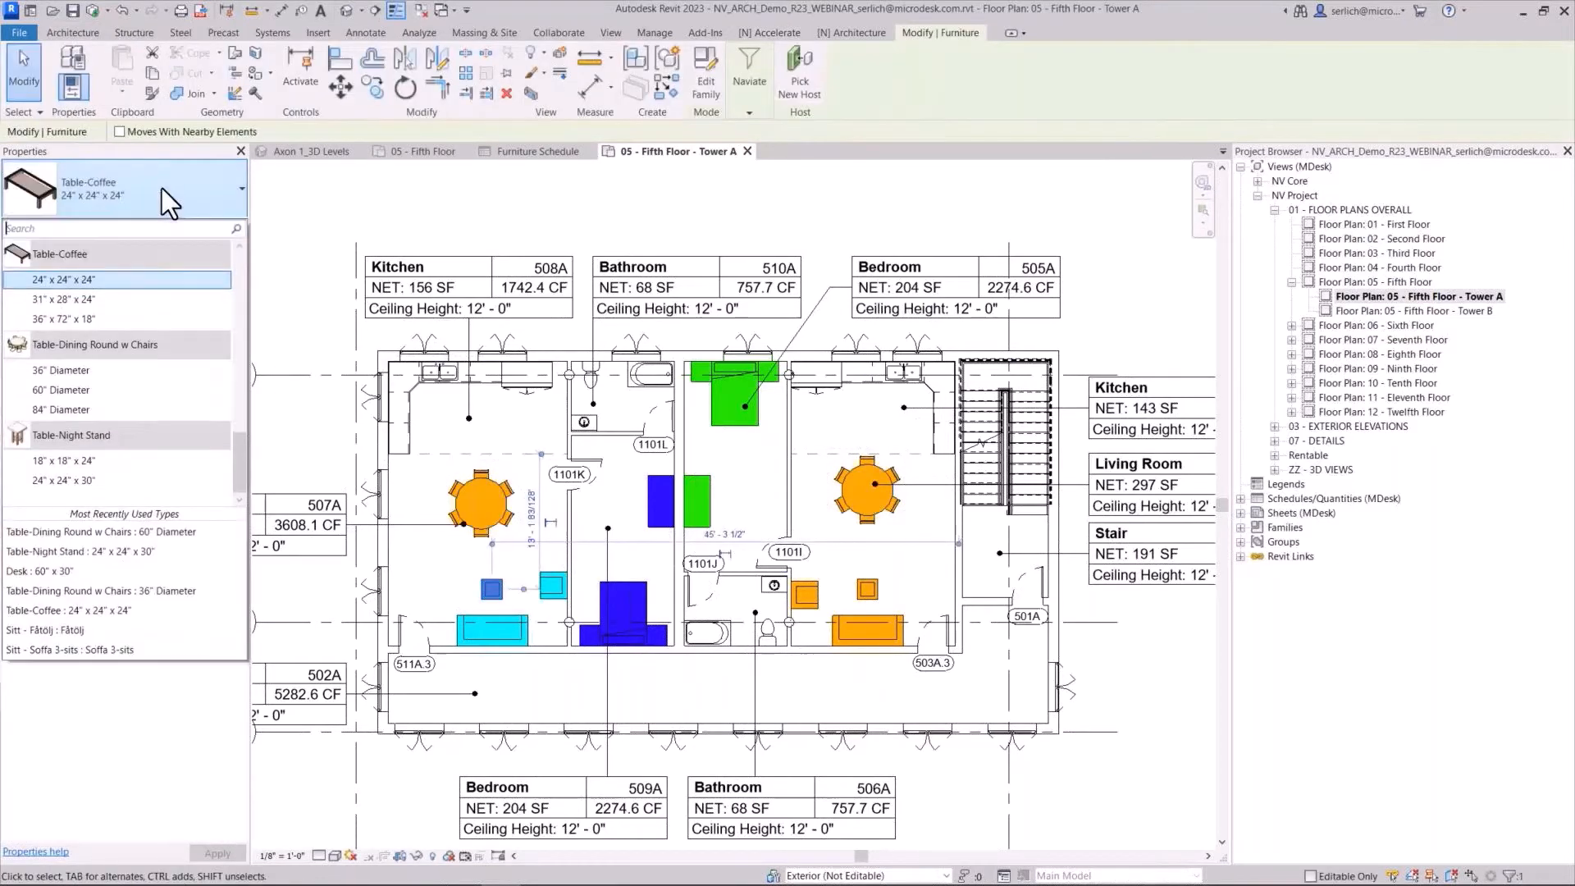
left_click(121, 305)
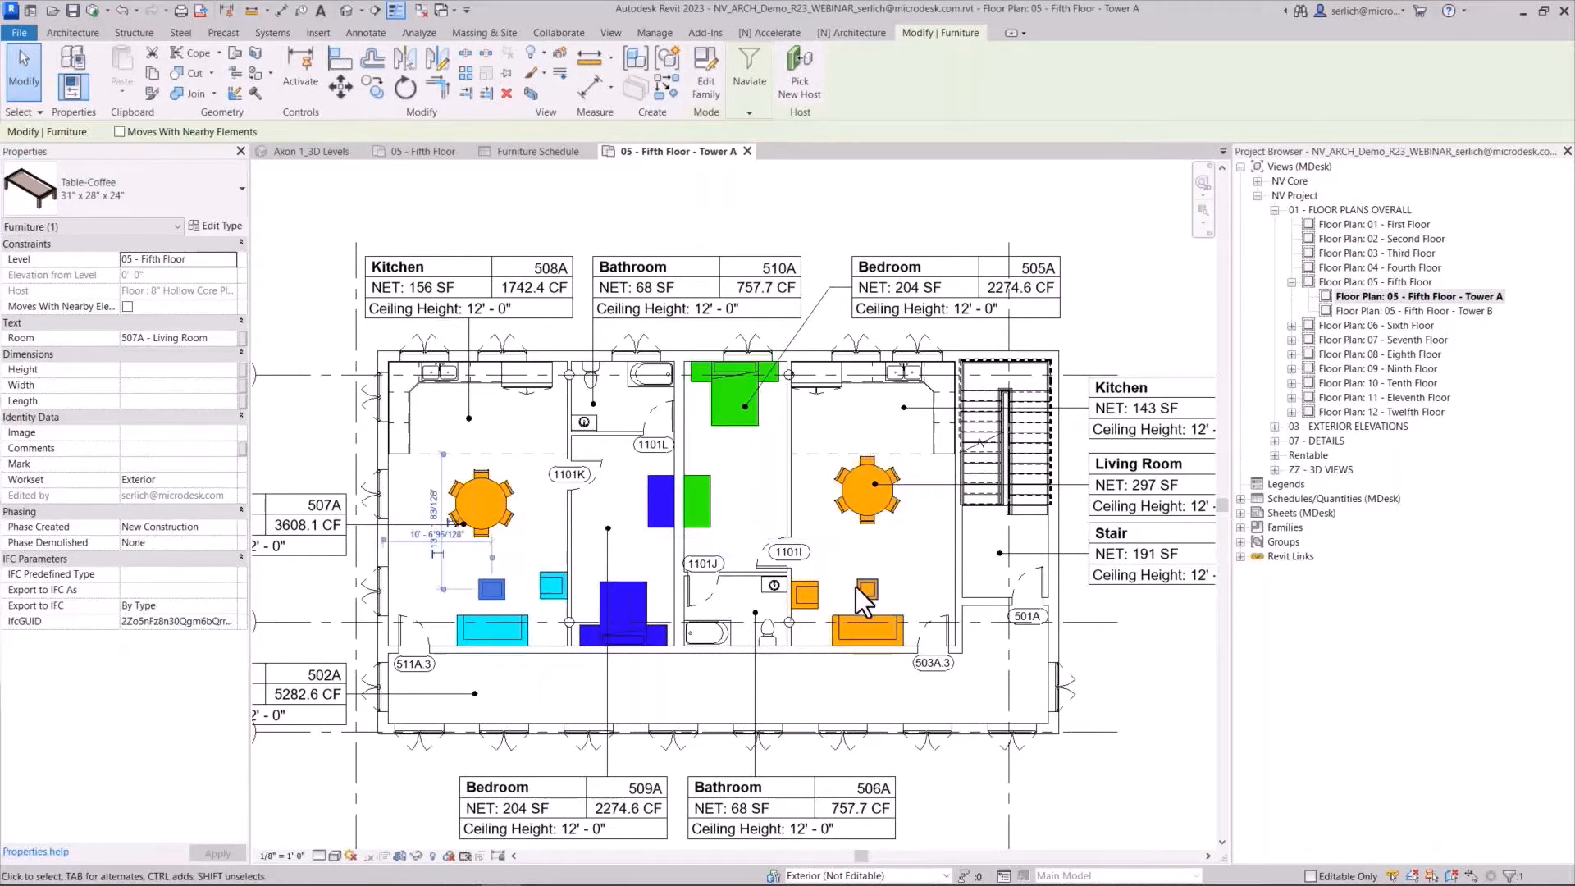
Replace the coffee table in Living Room 503A with a copy of the one in Living Room 507A
left_click_drag(859, 587, 501, 593)
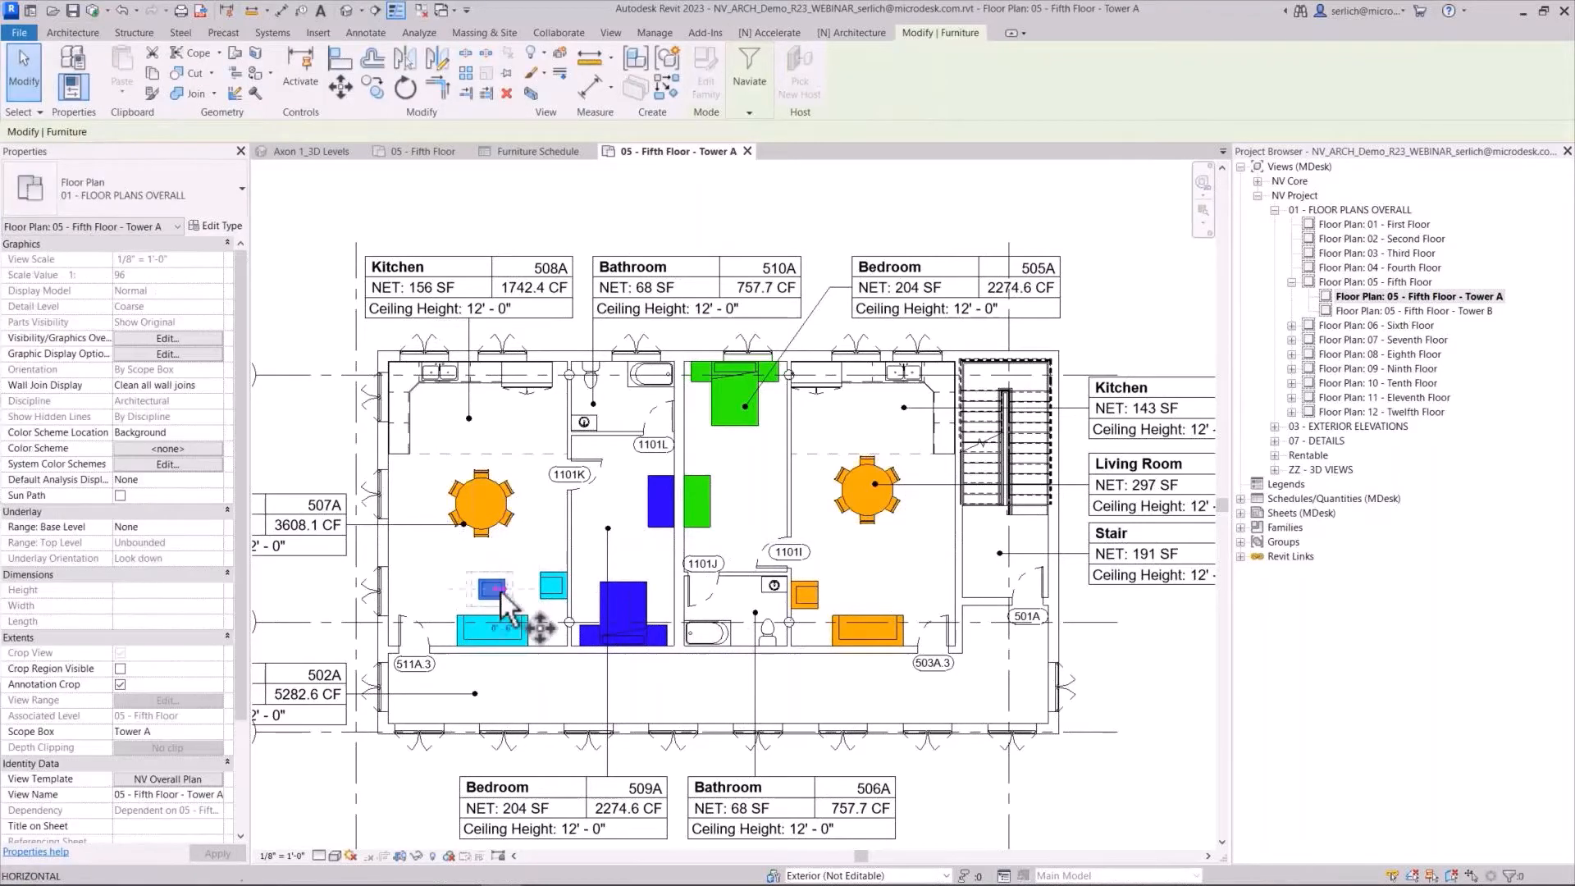
left_click(880, 590)
key("Escape")
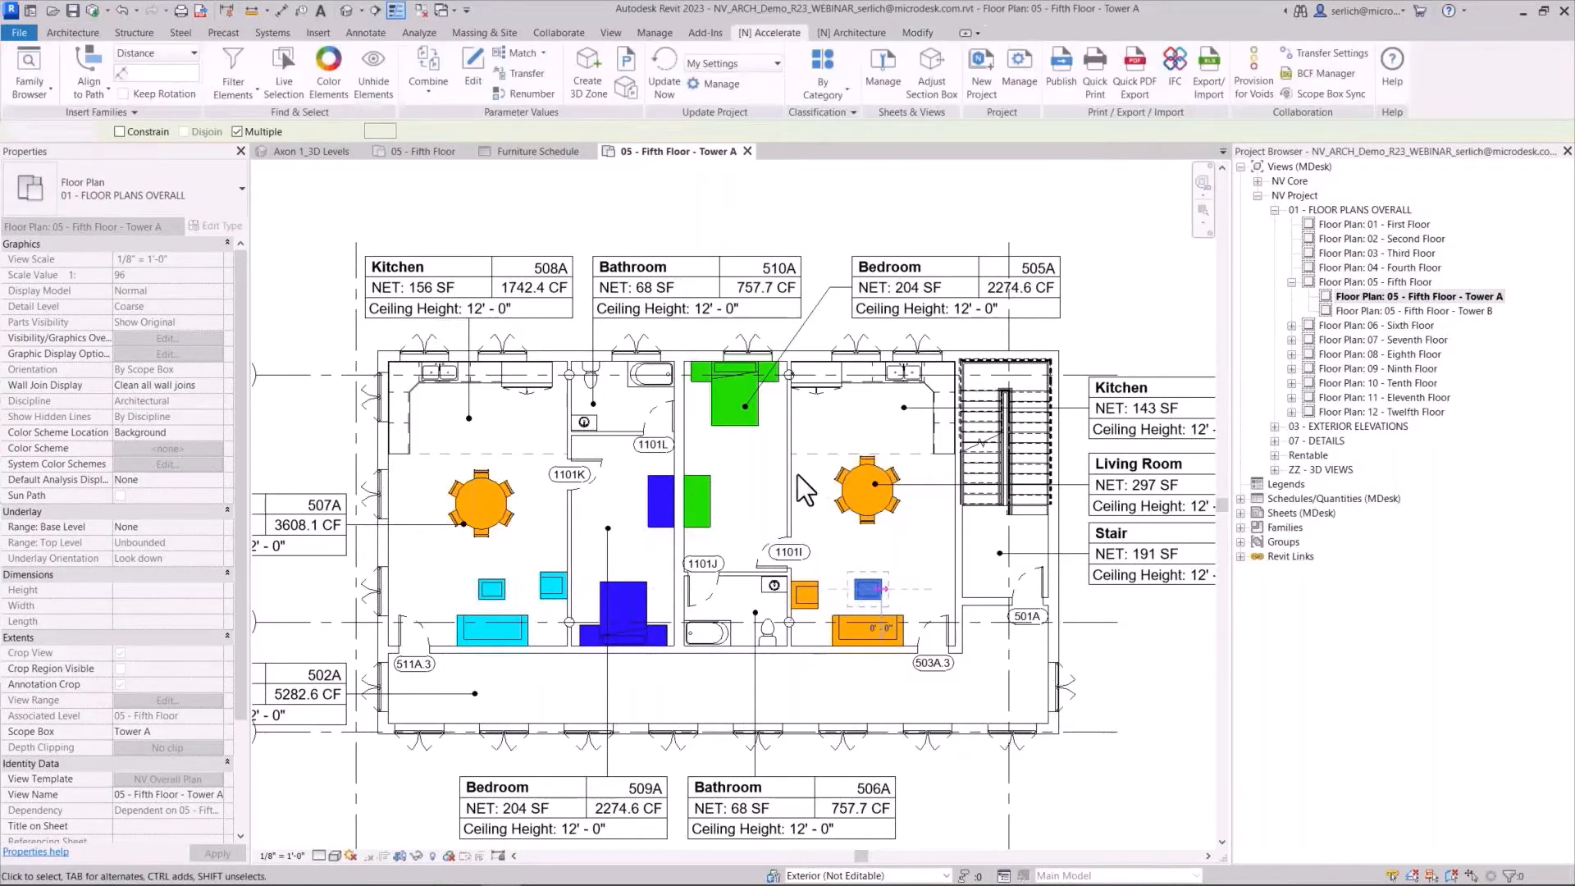
Change the desk in Bedroom 505A to the 60" x 30" Student type
left_click(698, 502)
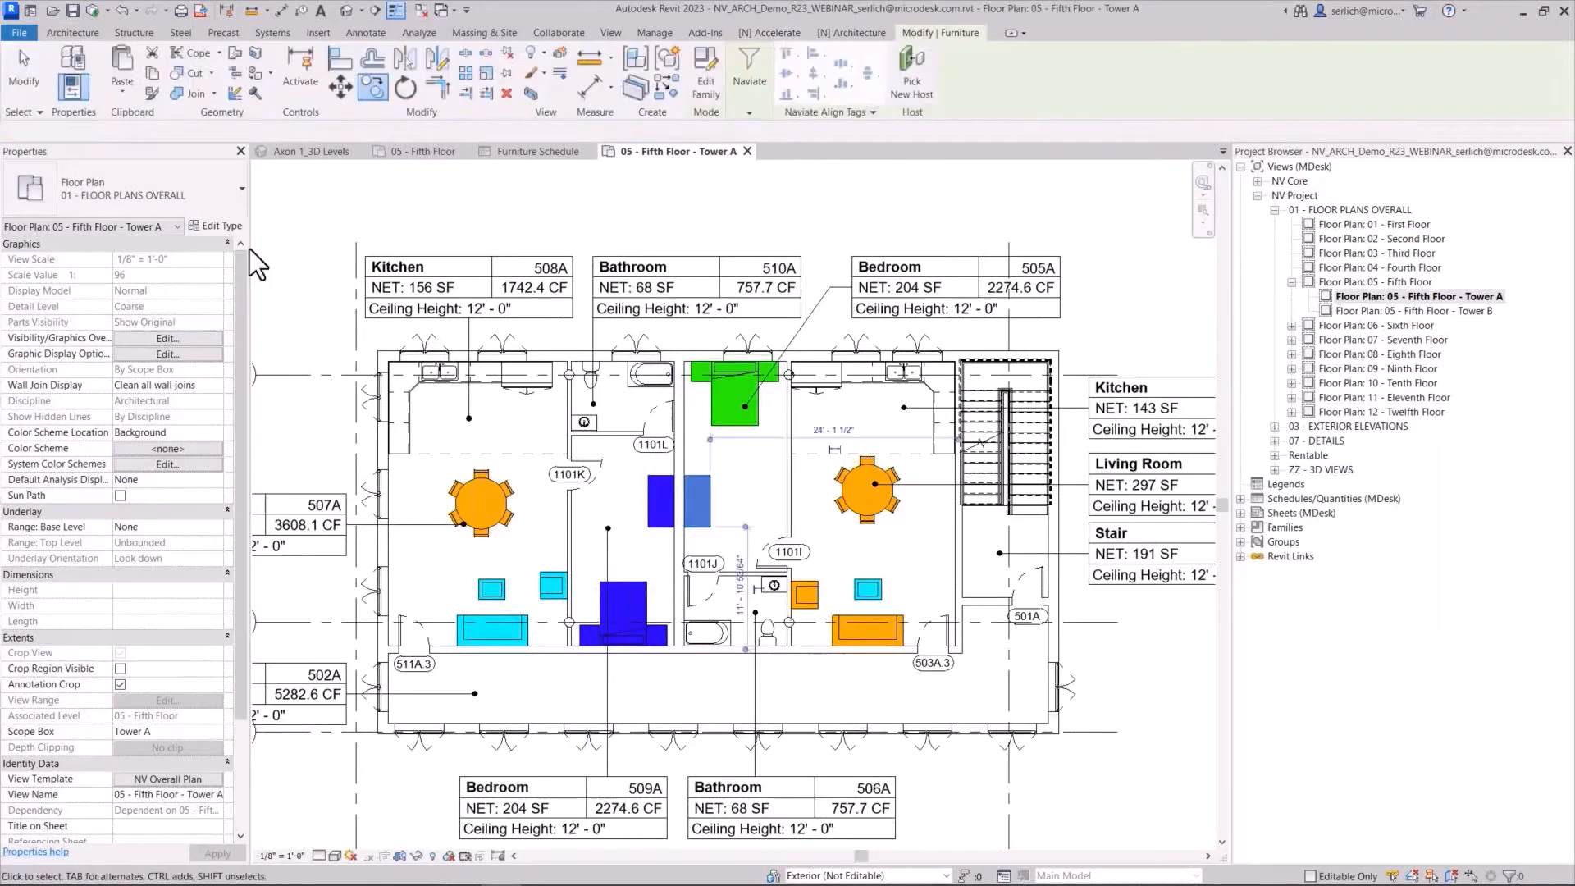
left_click(170, 187)
left_click(64, 269)
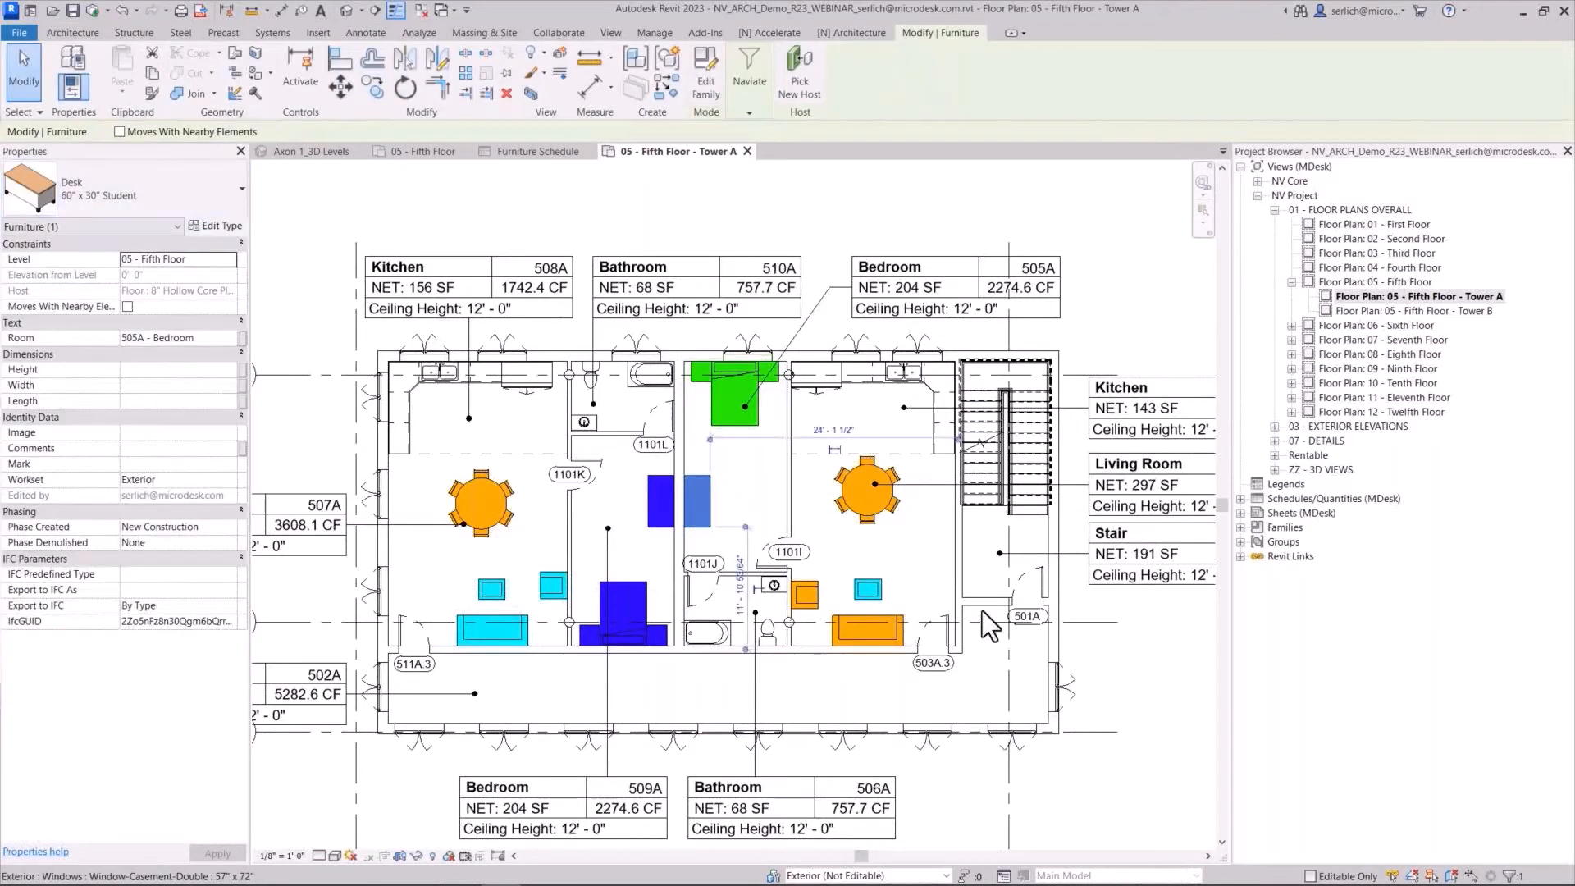
Replace the desk in Bedroom 509A with a mirrored copy of the Bedroom 505A desk across the dividing wall
left_click(672, 509)
left_click(663, 515)
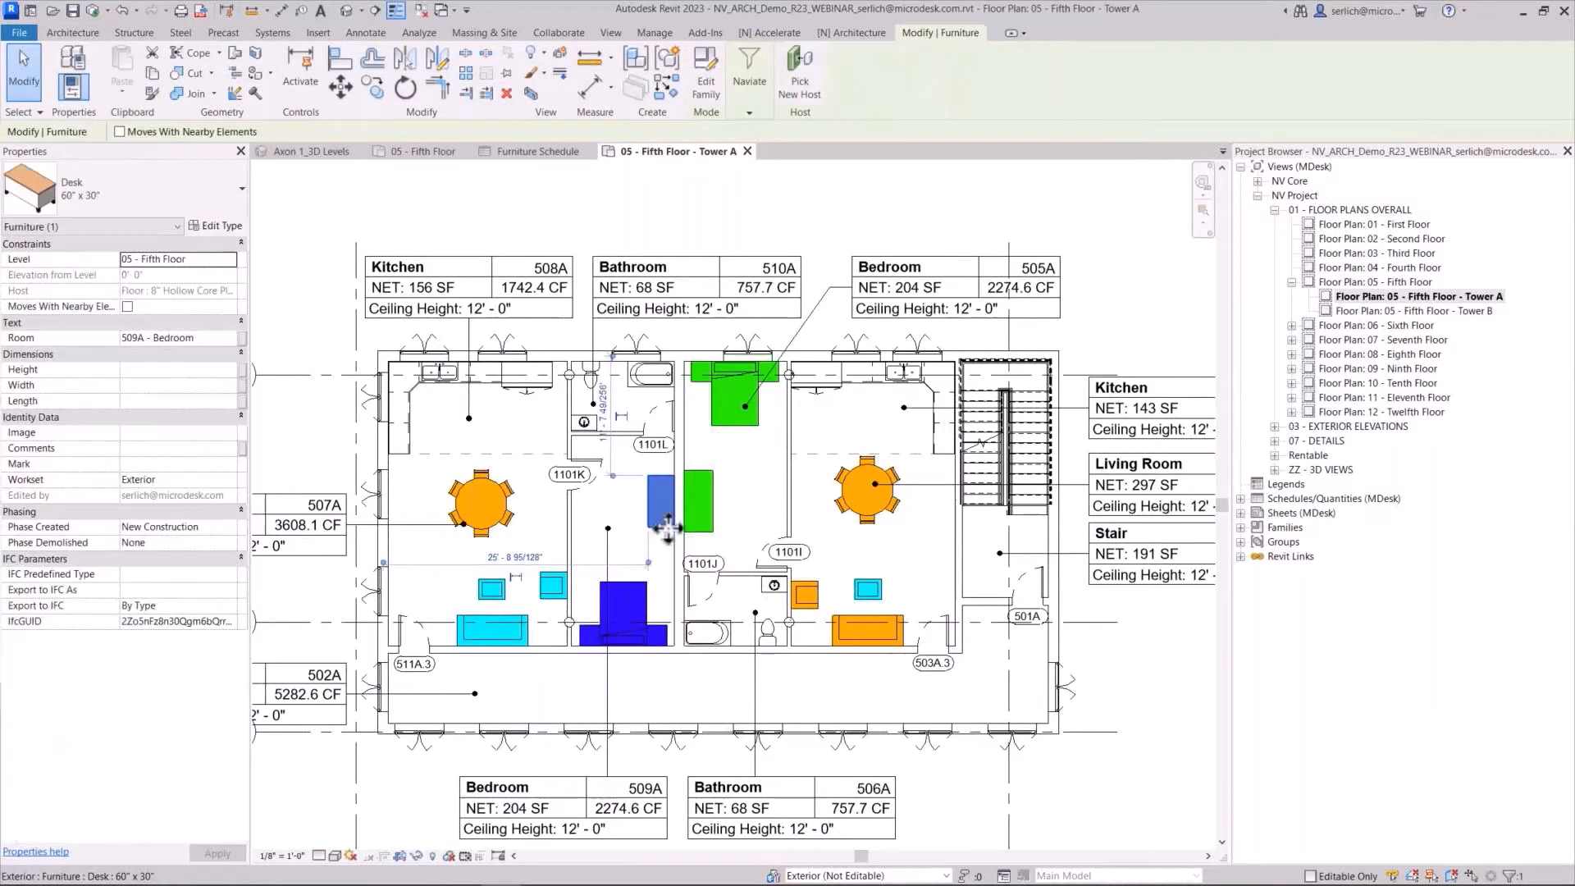
key("Delete")
left_click(697, 507)
left_click_drag(711, 506, 701, 504)
key("m")
key("m")
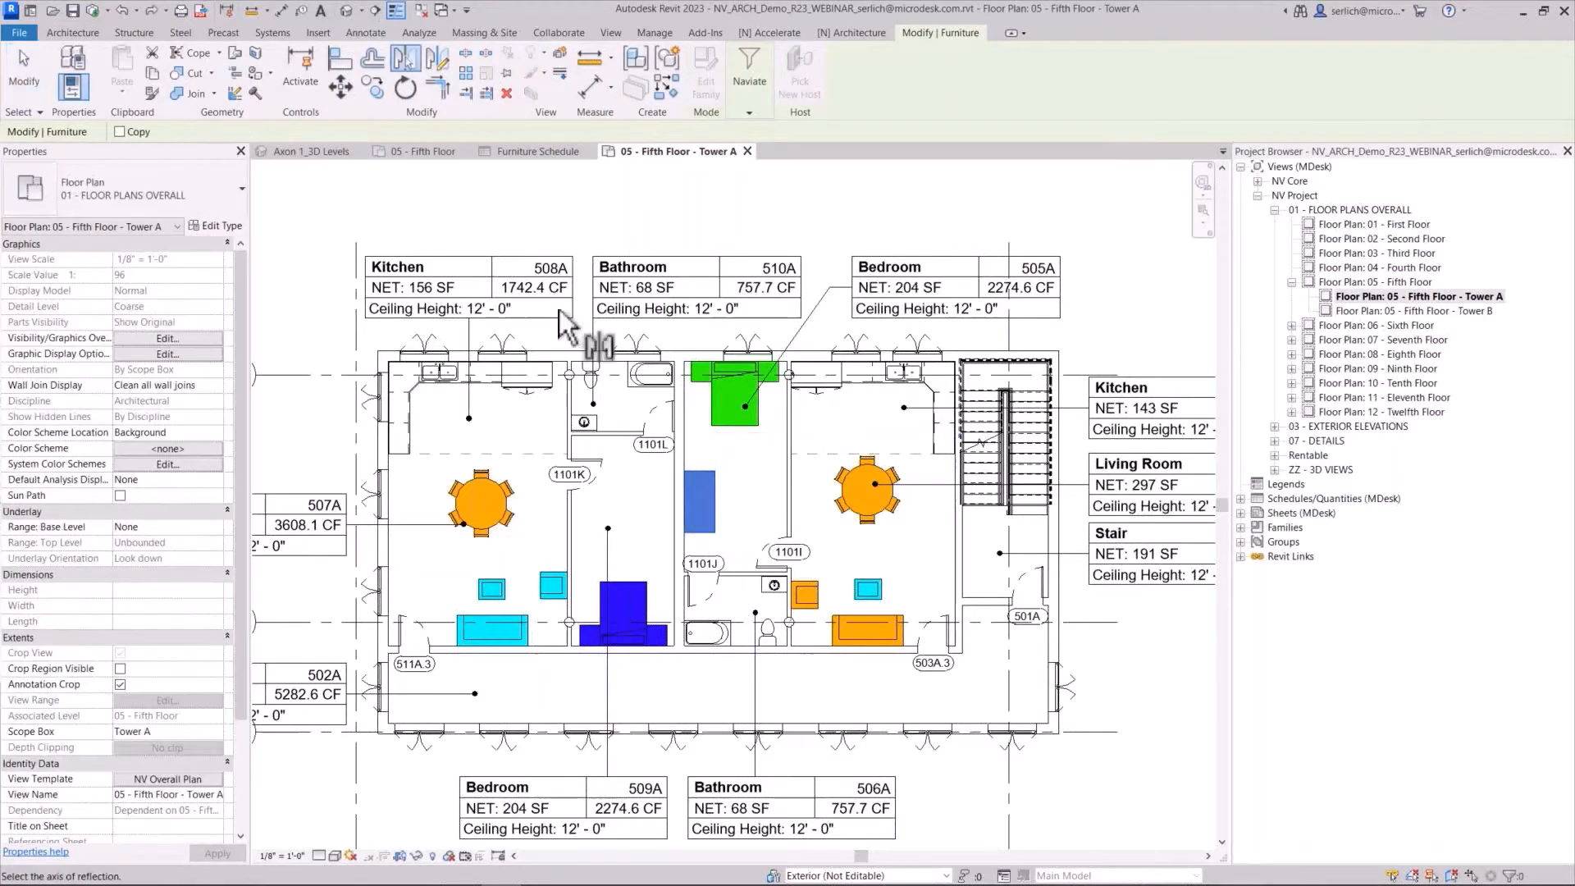
left_click(120, 131)
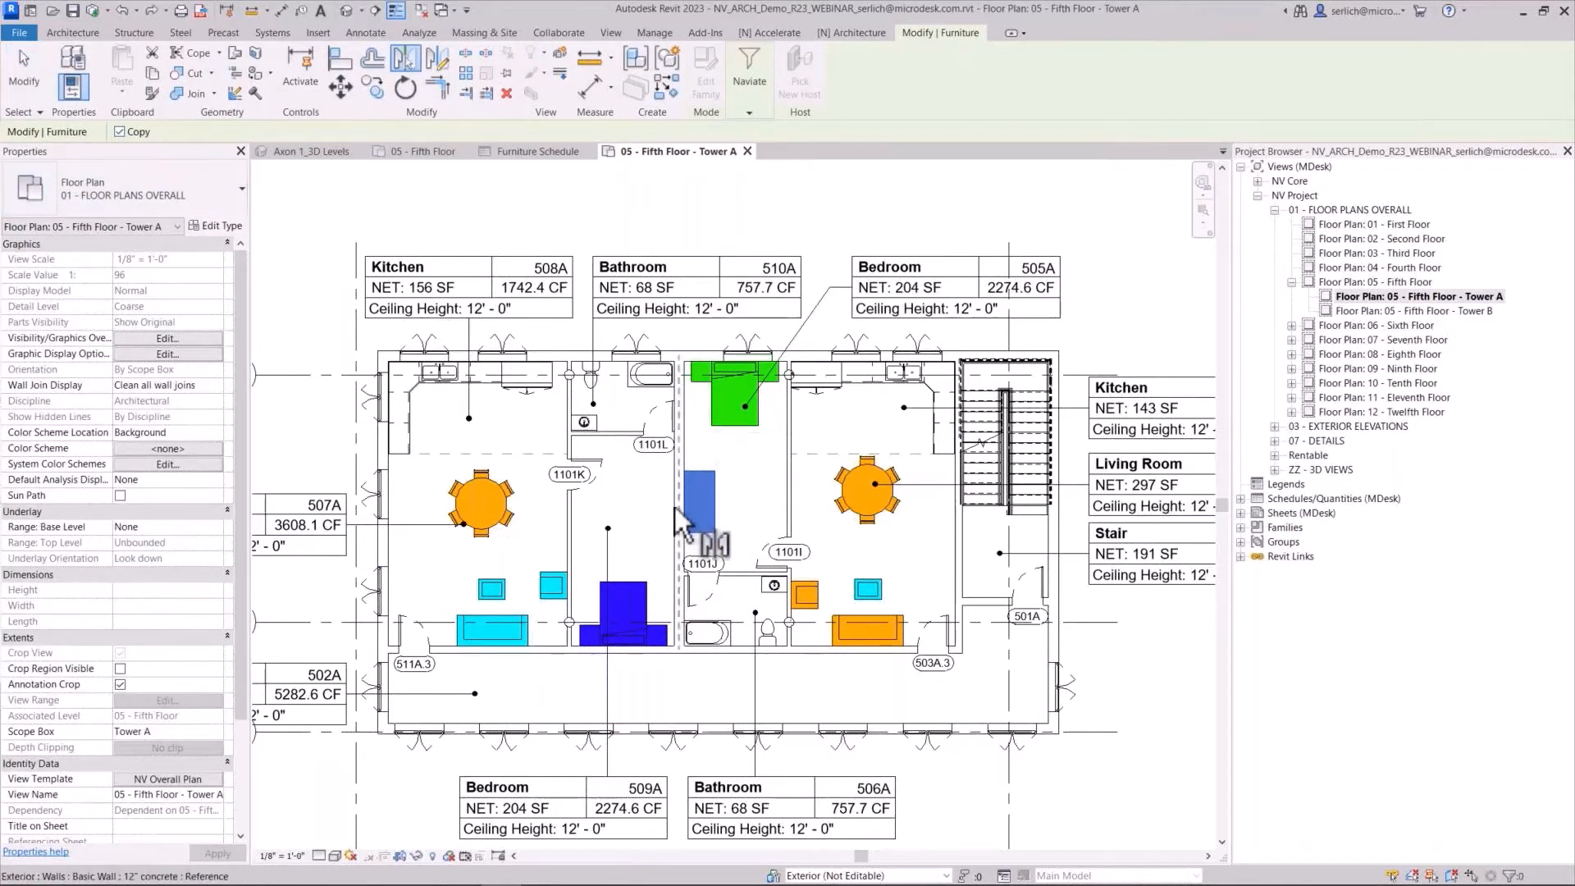
left_click(678, 509)
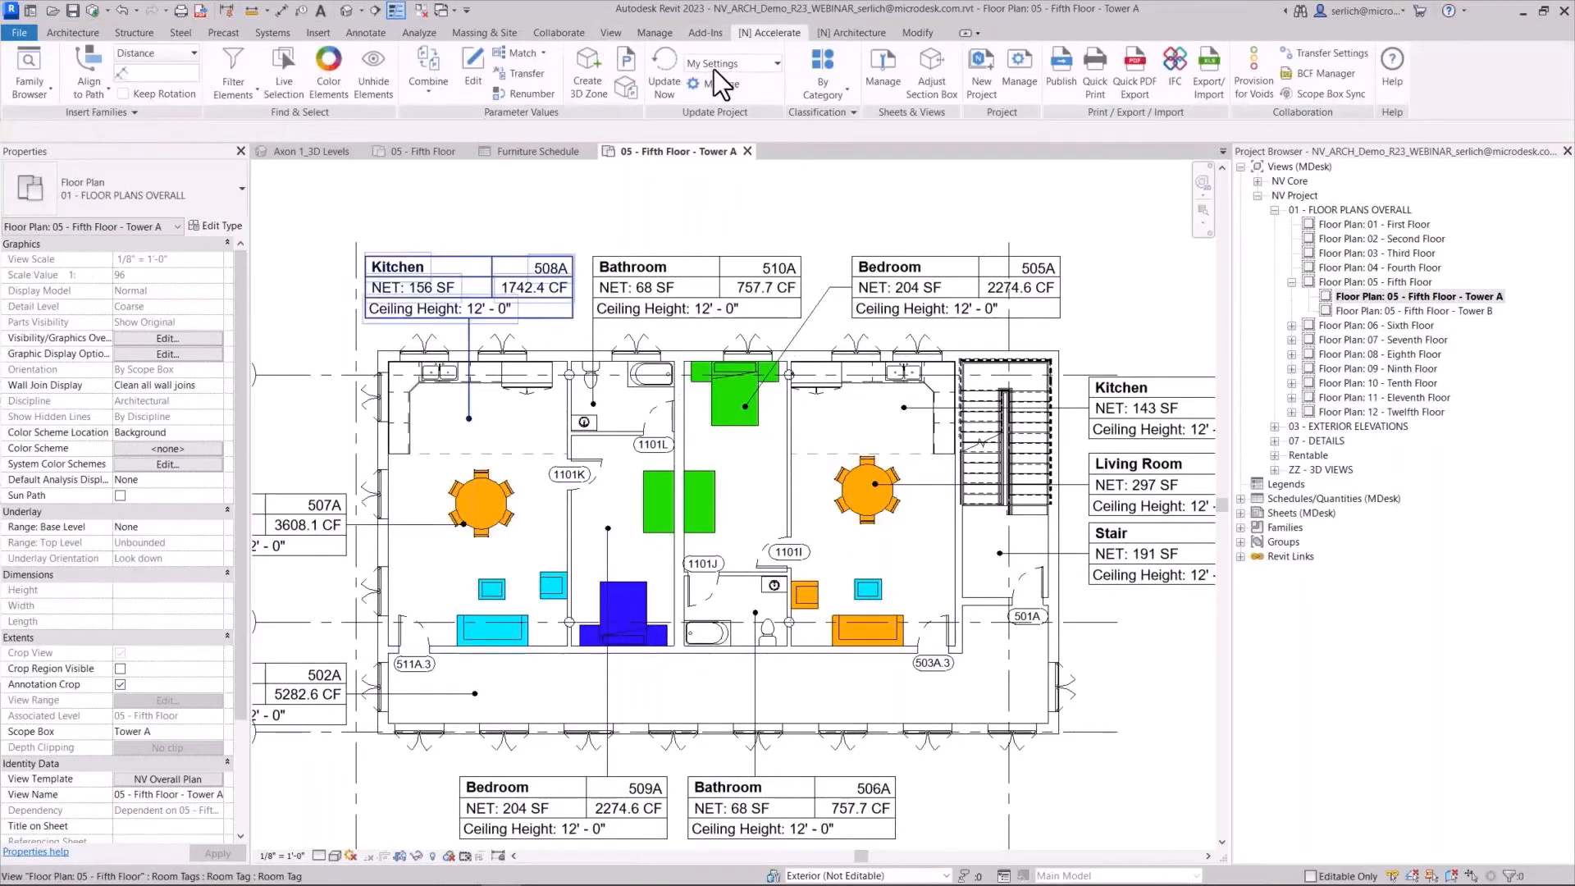
Enable the Batch Combine Parameters updater to run on save, on sync and manually in the Update Project settings
left_click(712, 85)
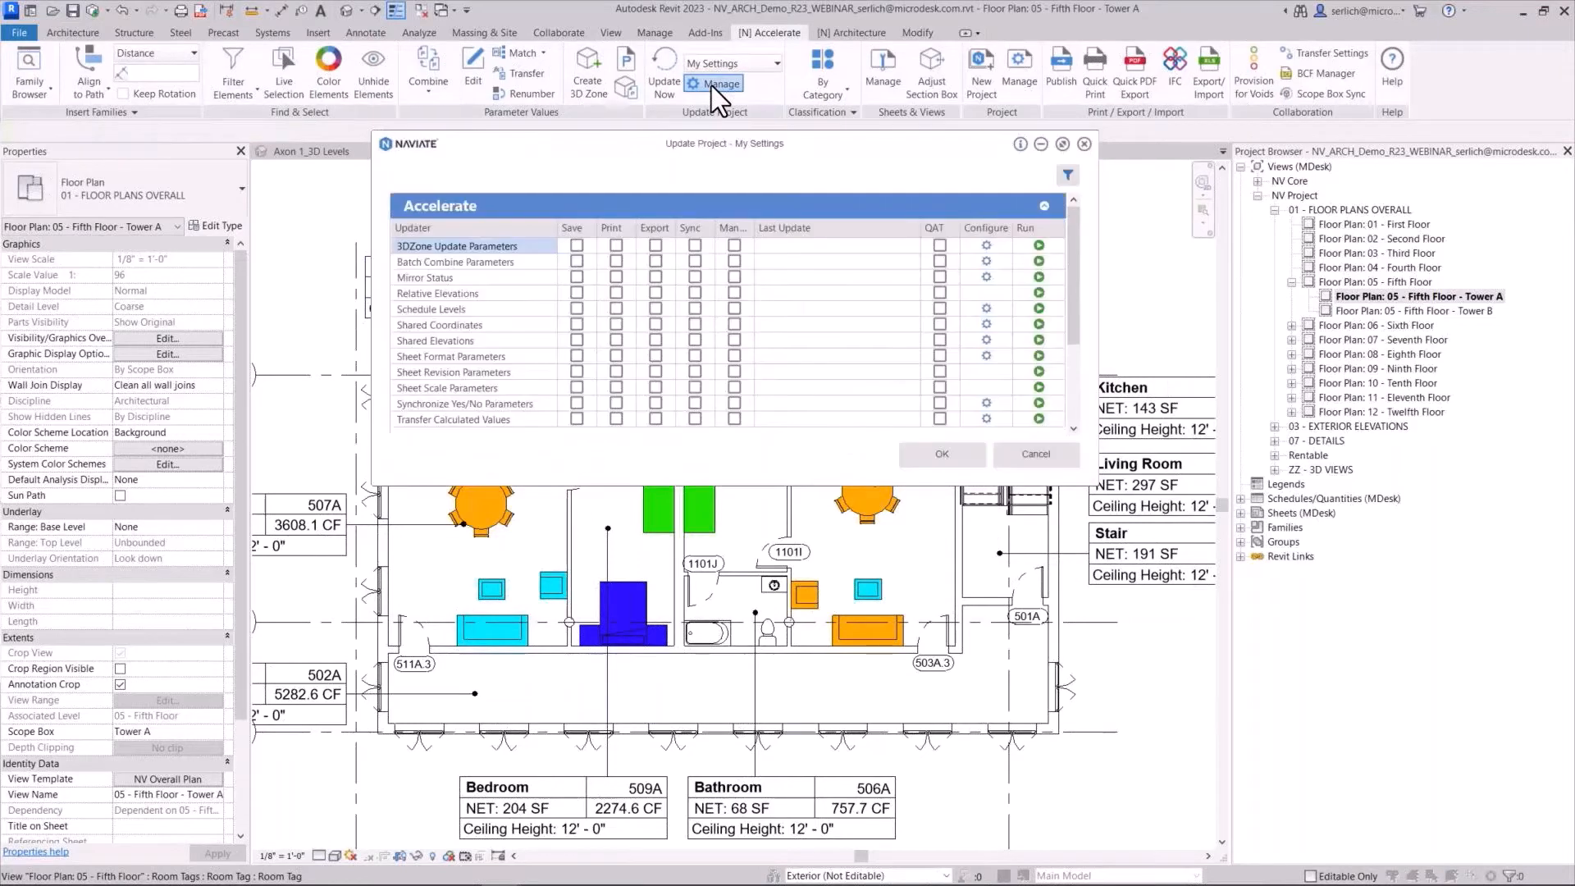
left_click(450, 263)
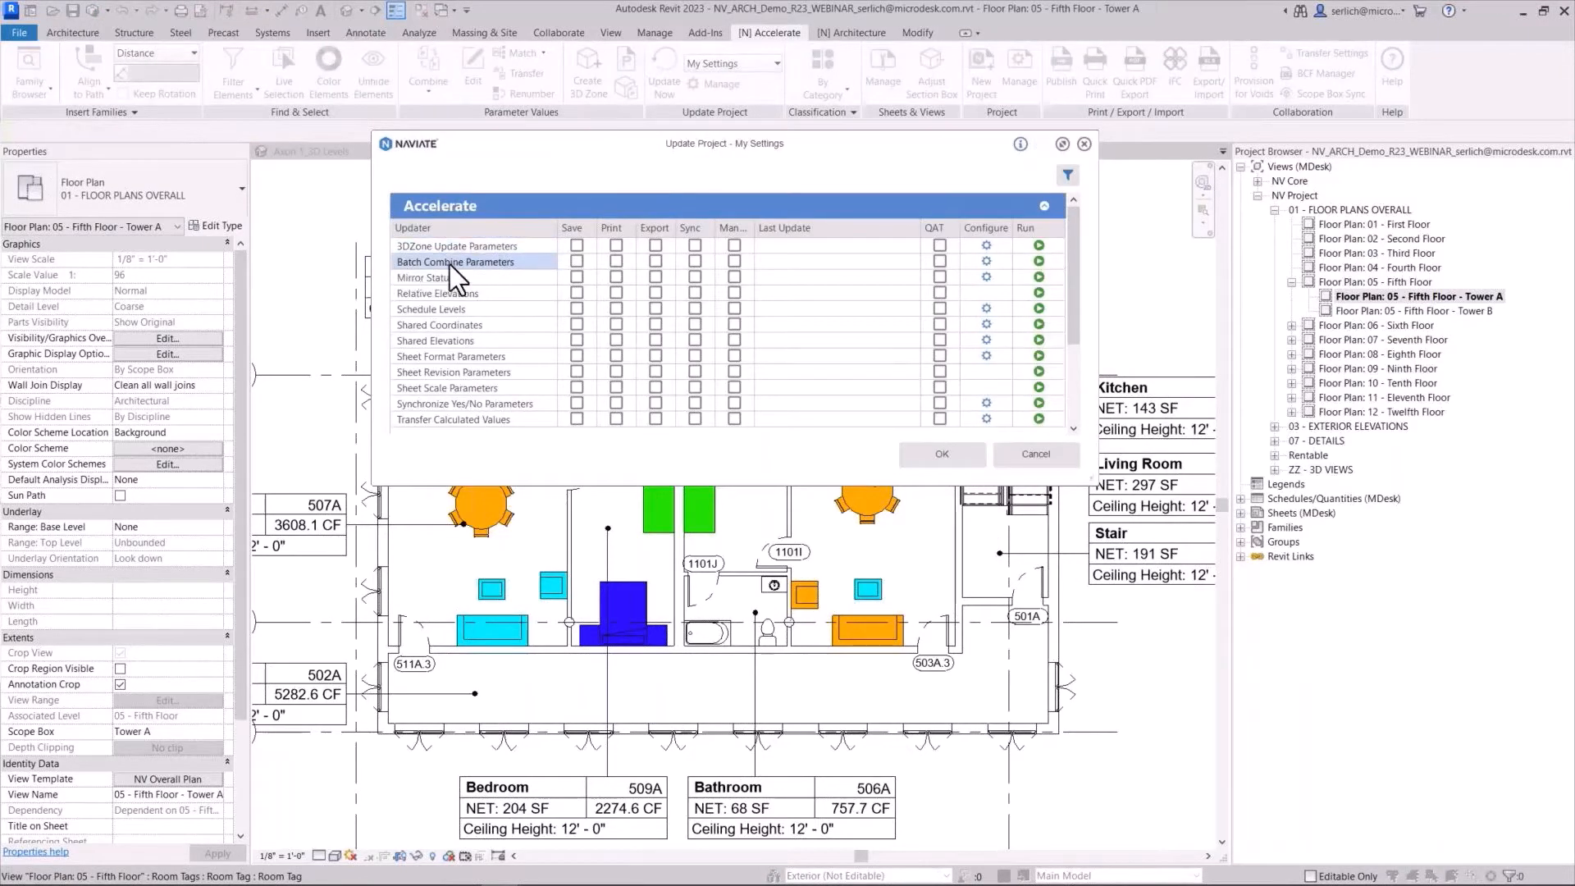
left_click(579, 262)
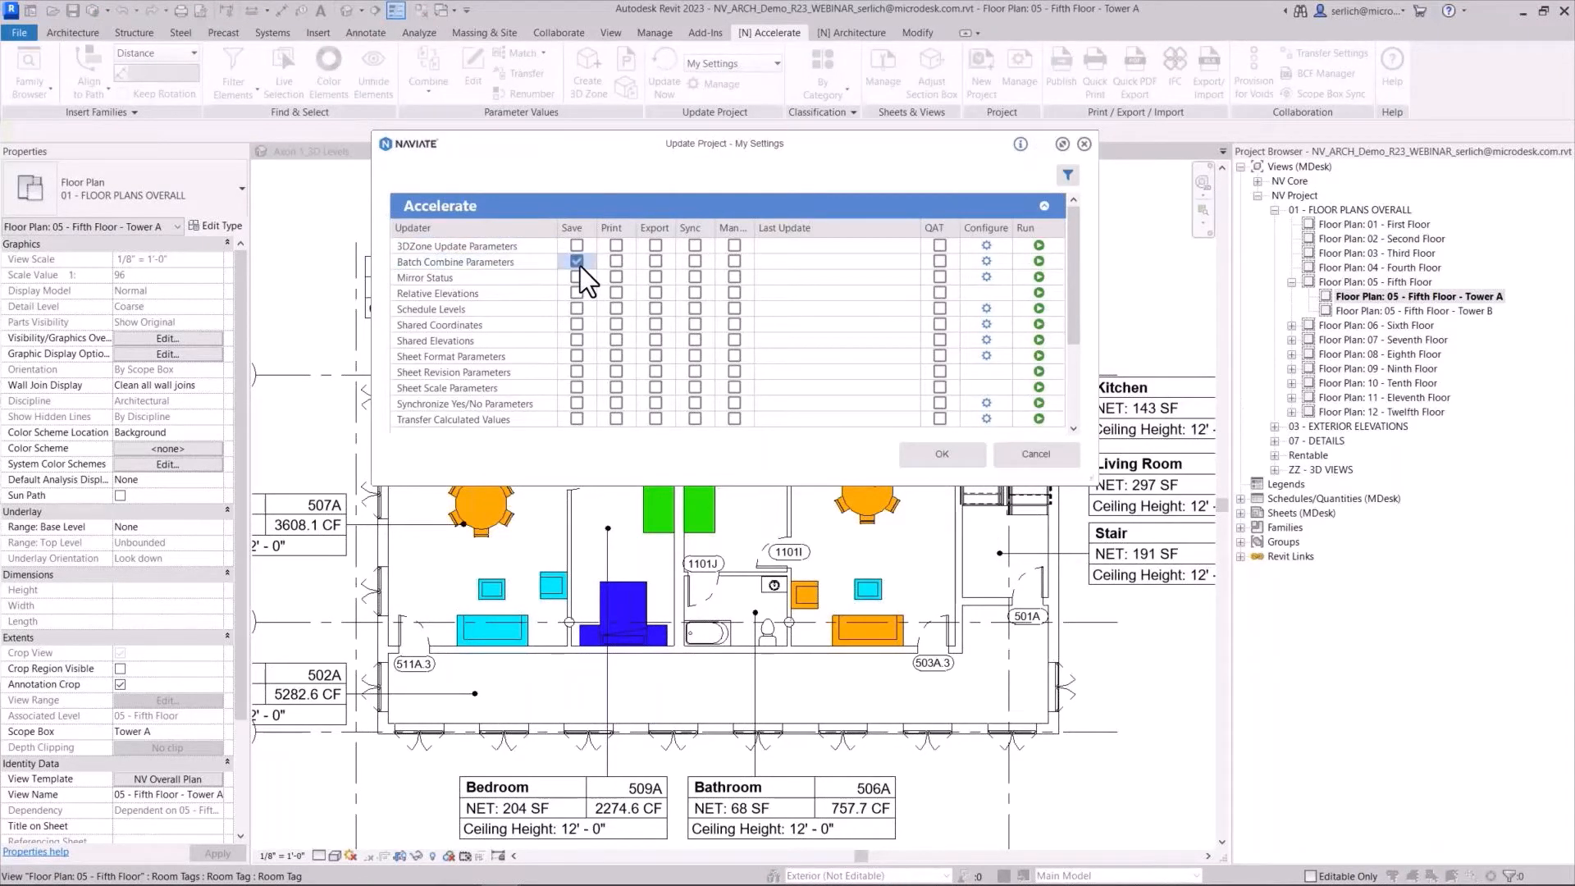
left_click(694, 262)
left_click(735, 261)
Assign the Furniture Room setting to the Batch Combine Parameters updater, accept the update settings and save the project
left_click(989, 261)
left_click(776, 344)
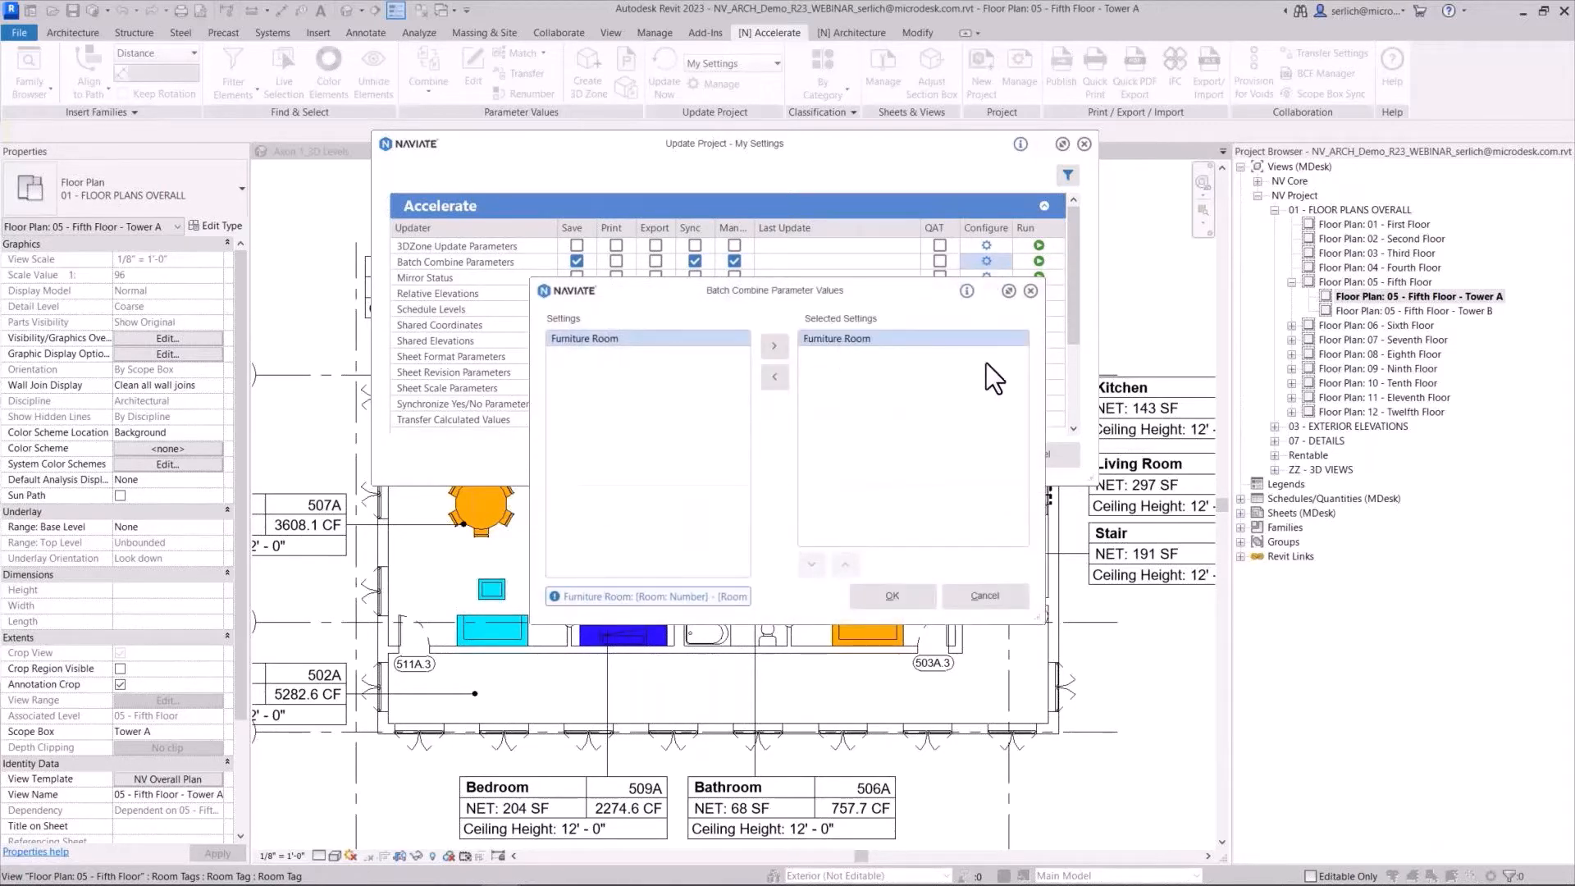
left_click(907, 601)
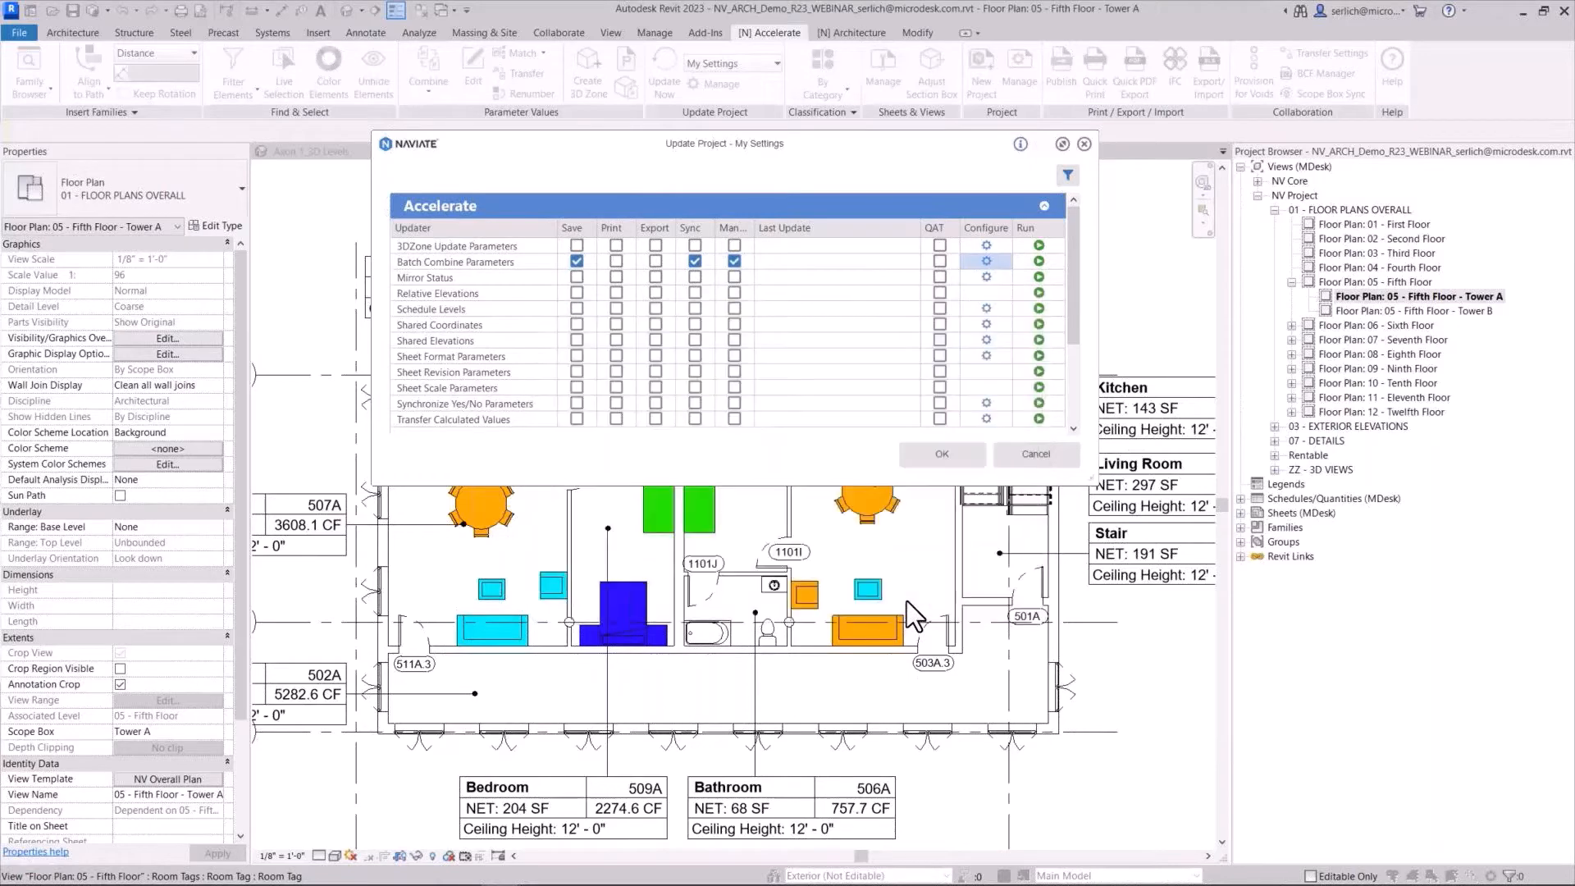
left_click(968, 453)
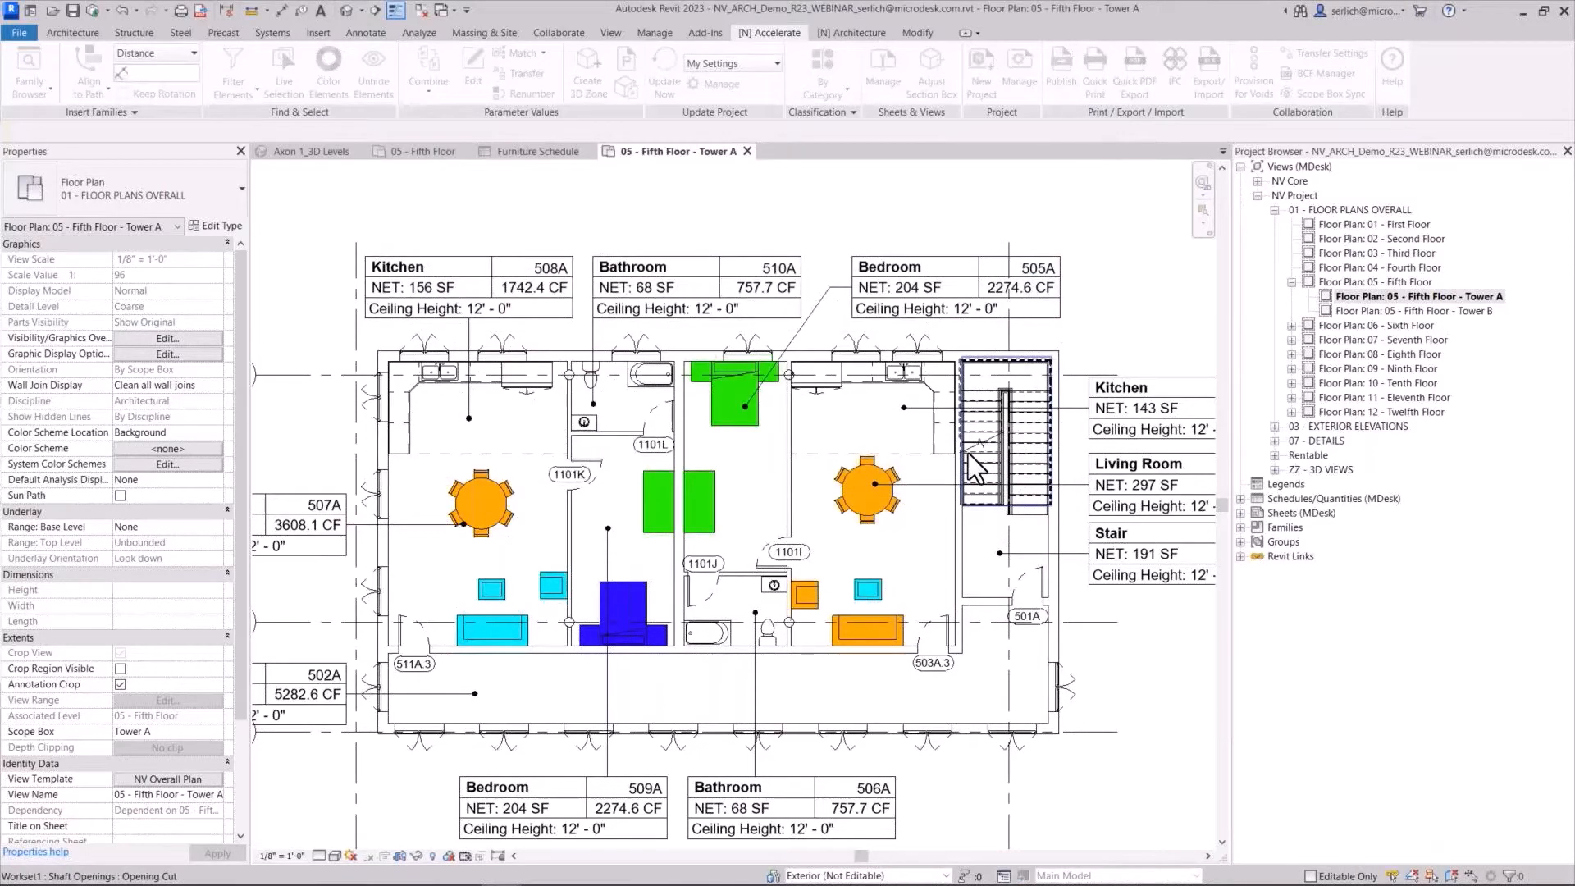
left_click(72, 12)
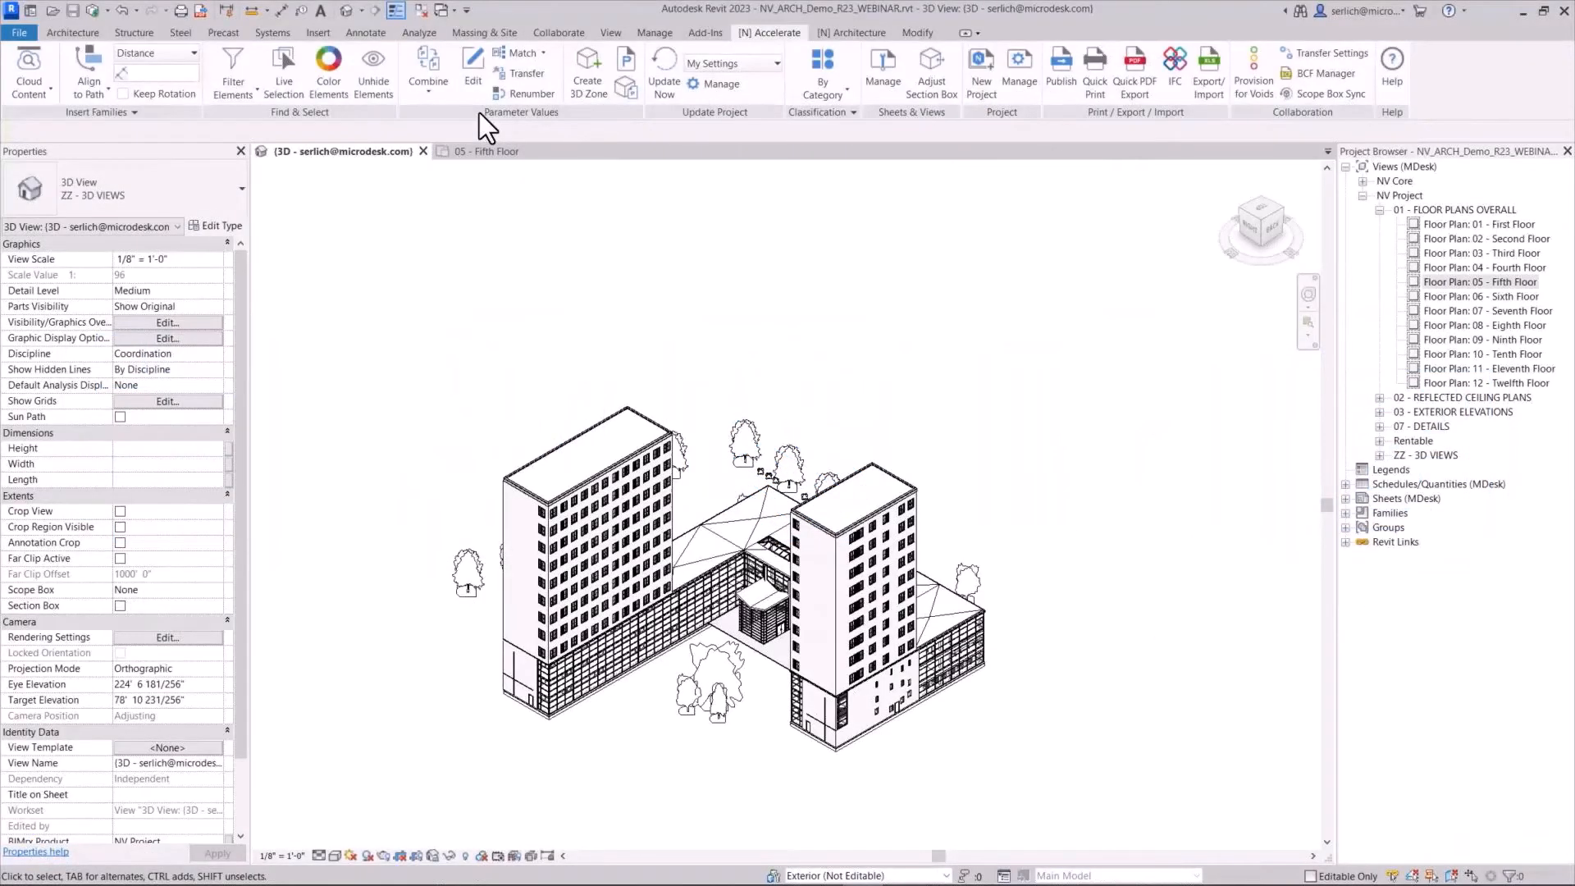
Open the 05 - Fifth Floor plan of the tower project and examine the Tower A room layout
left_click(472, 154)
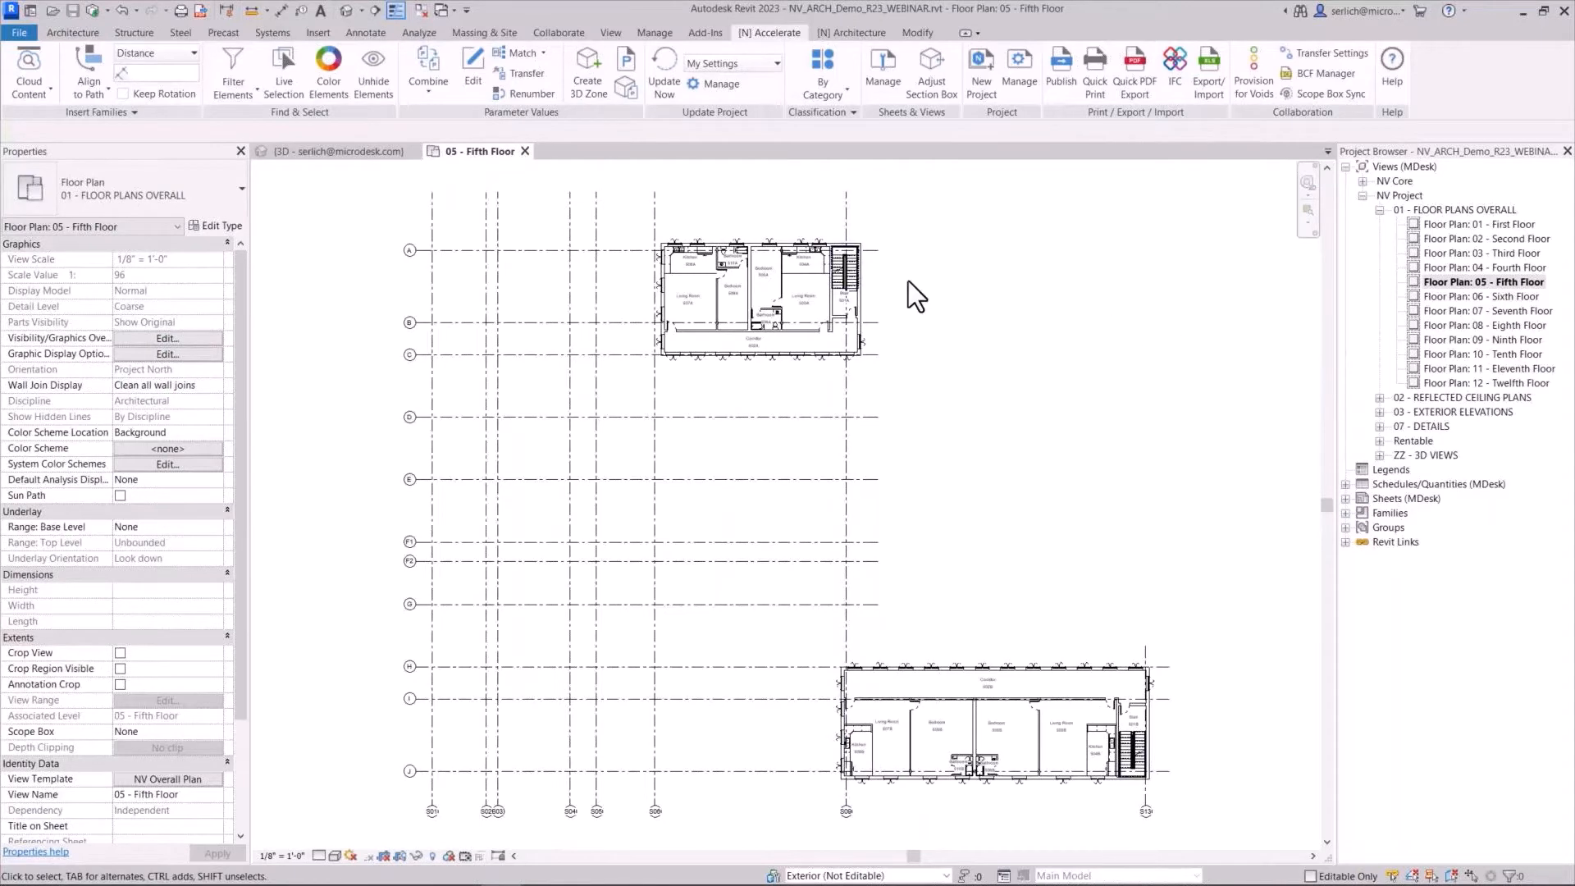
scroll(760, 251, "up", 5)
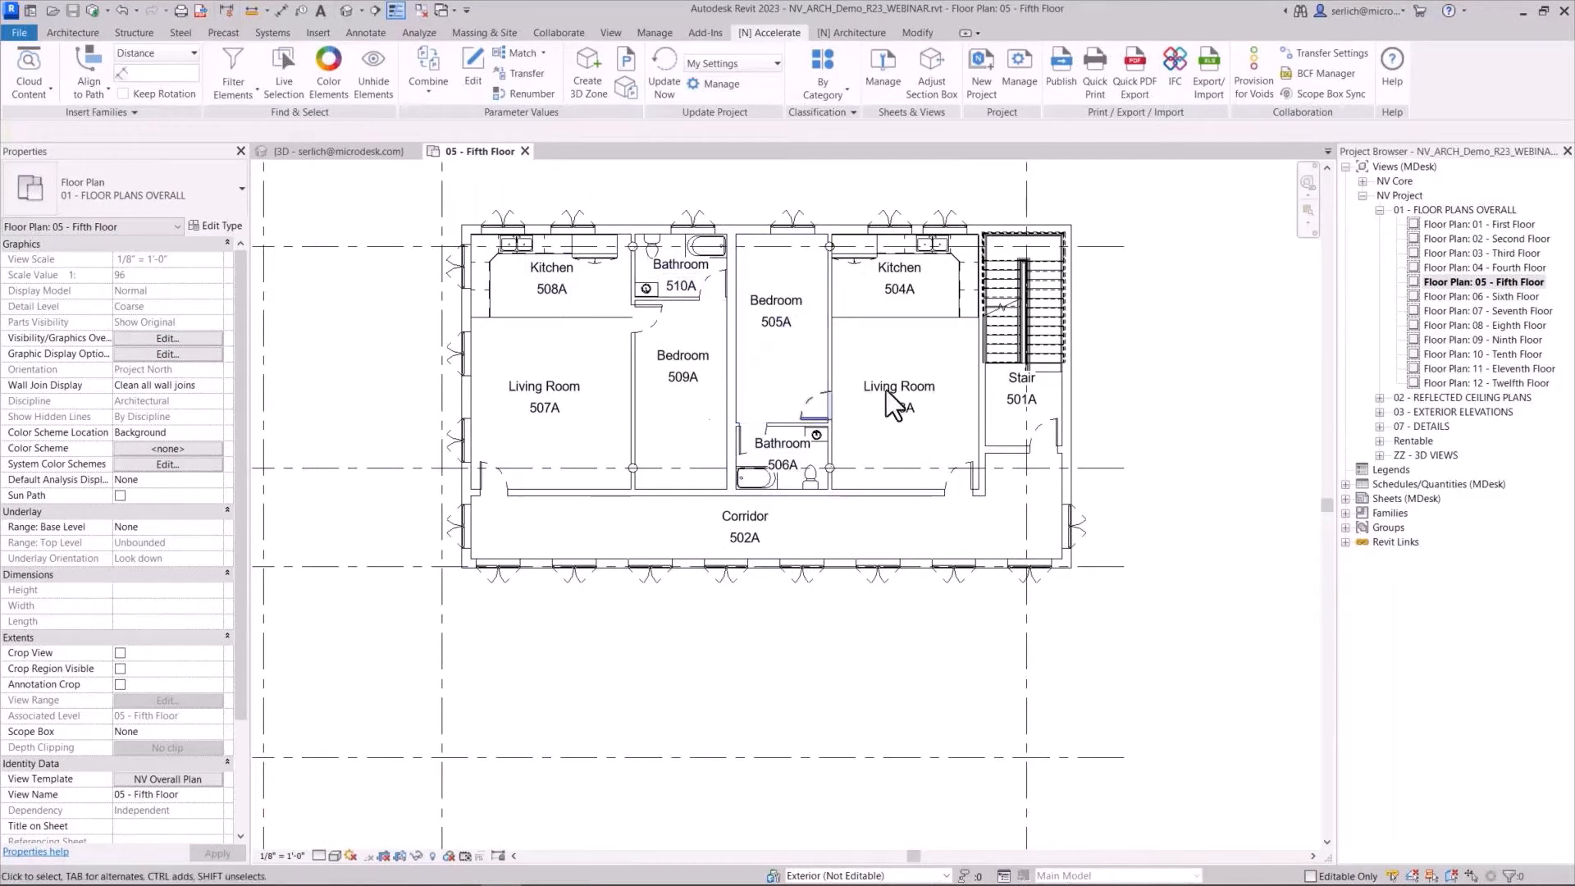
scroll(672, 430, "down", 2)
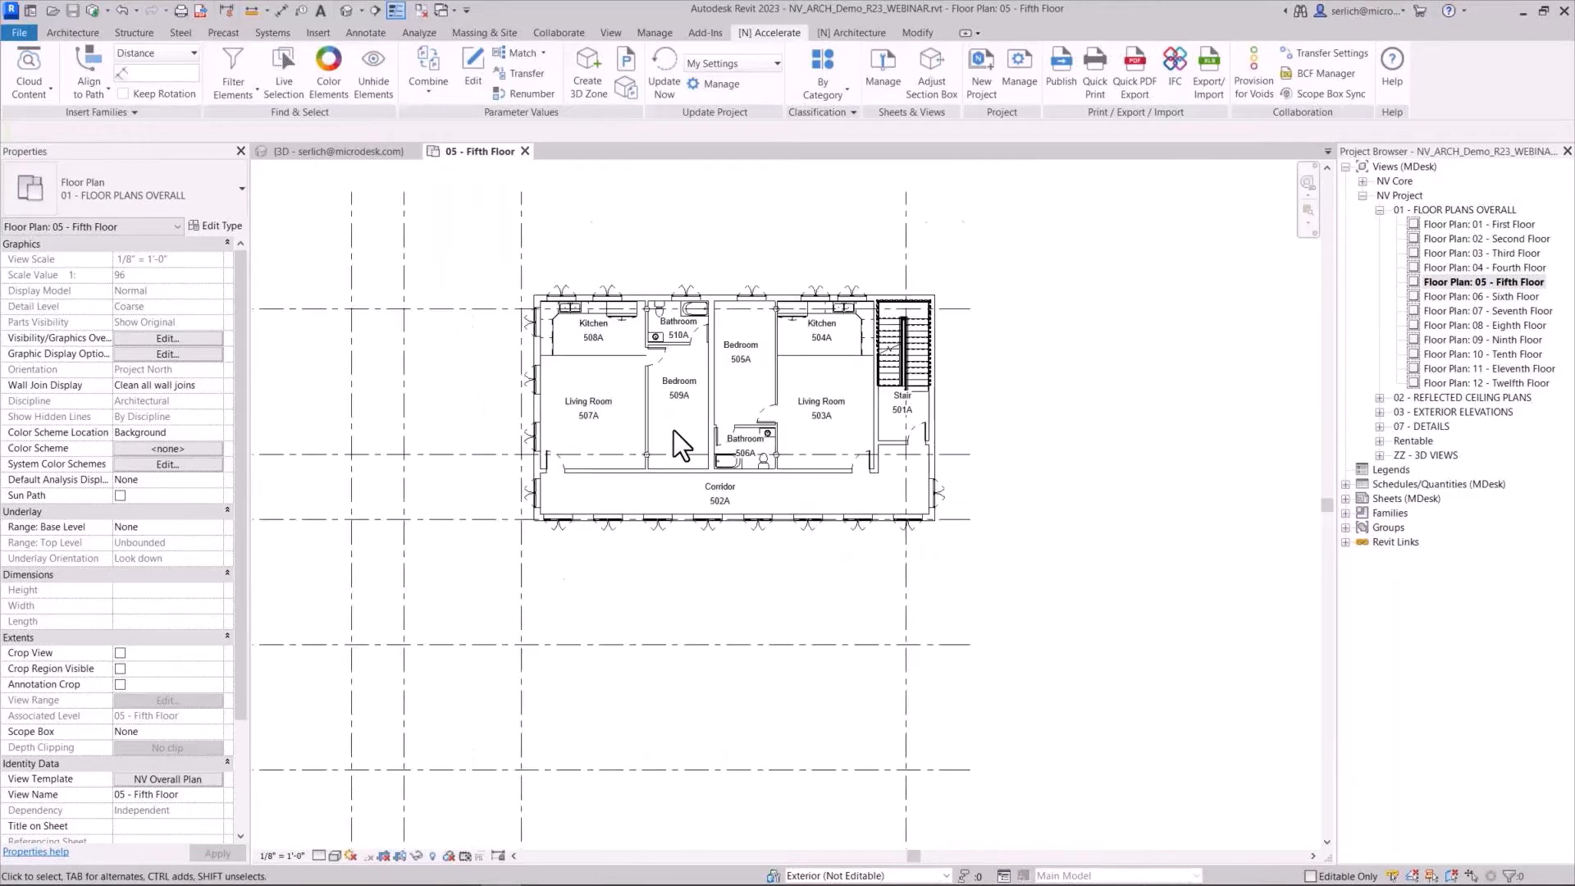
middle_click(1111, 621)
middle_click(1111, 621)
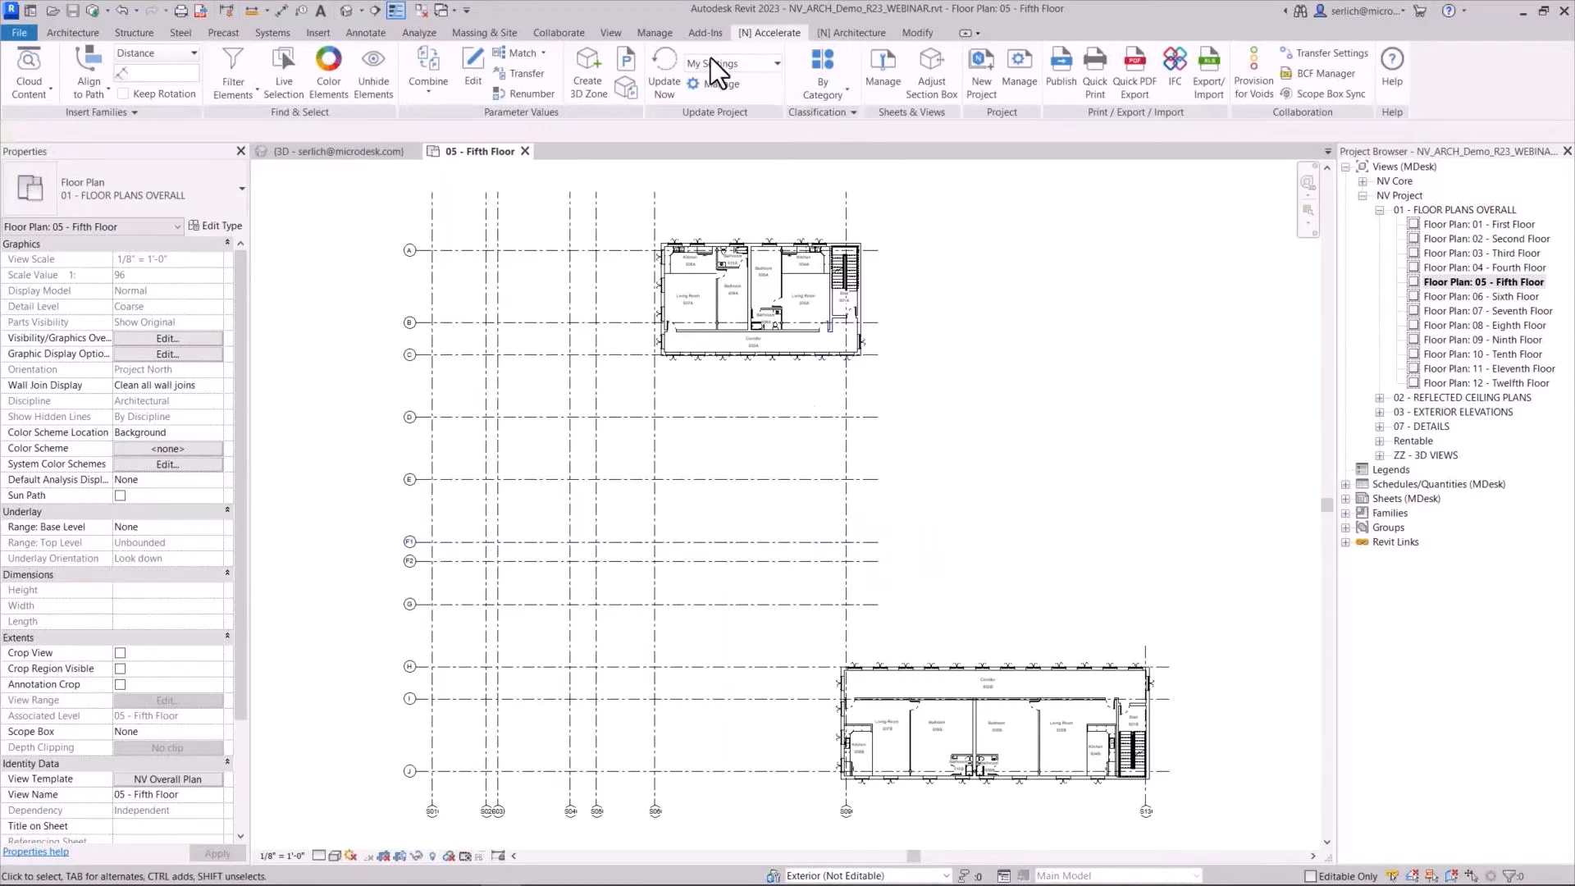
Start an element filter covering all elements in the project and include only the Rooms category
left_click(228, 56)
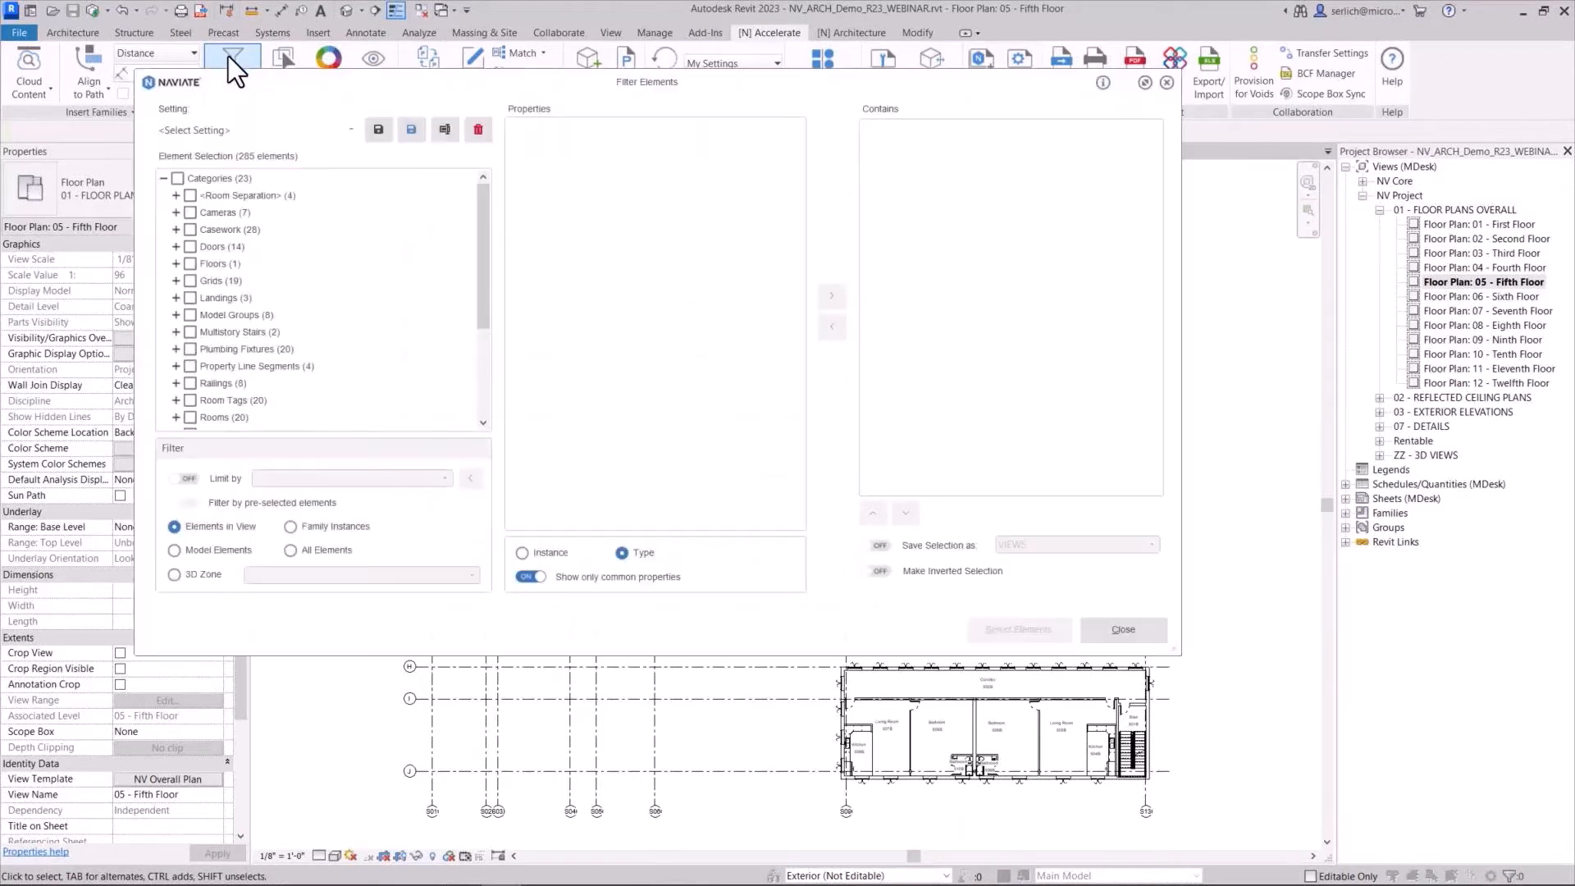
left_click(305, 547)
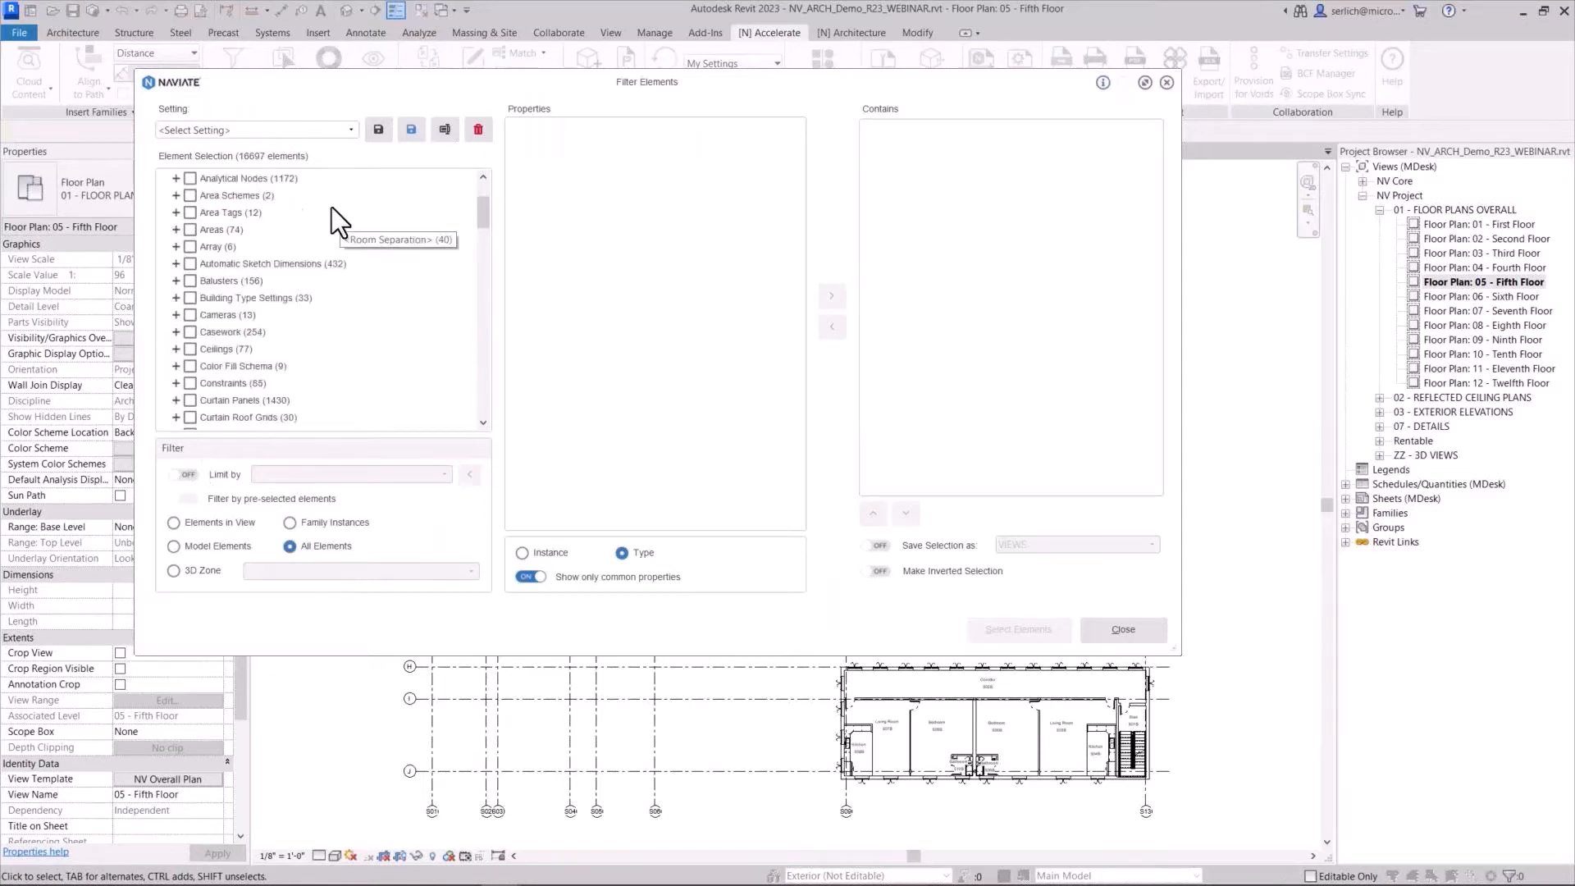
scroll(486, 225, "down", 2)
left_click_drag(486, 227, 485, 353)
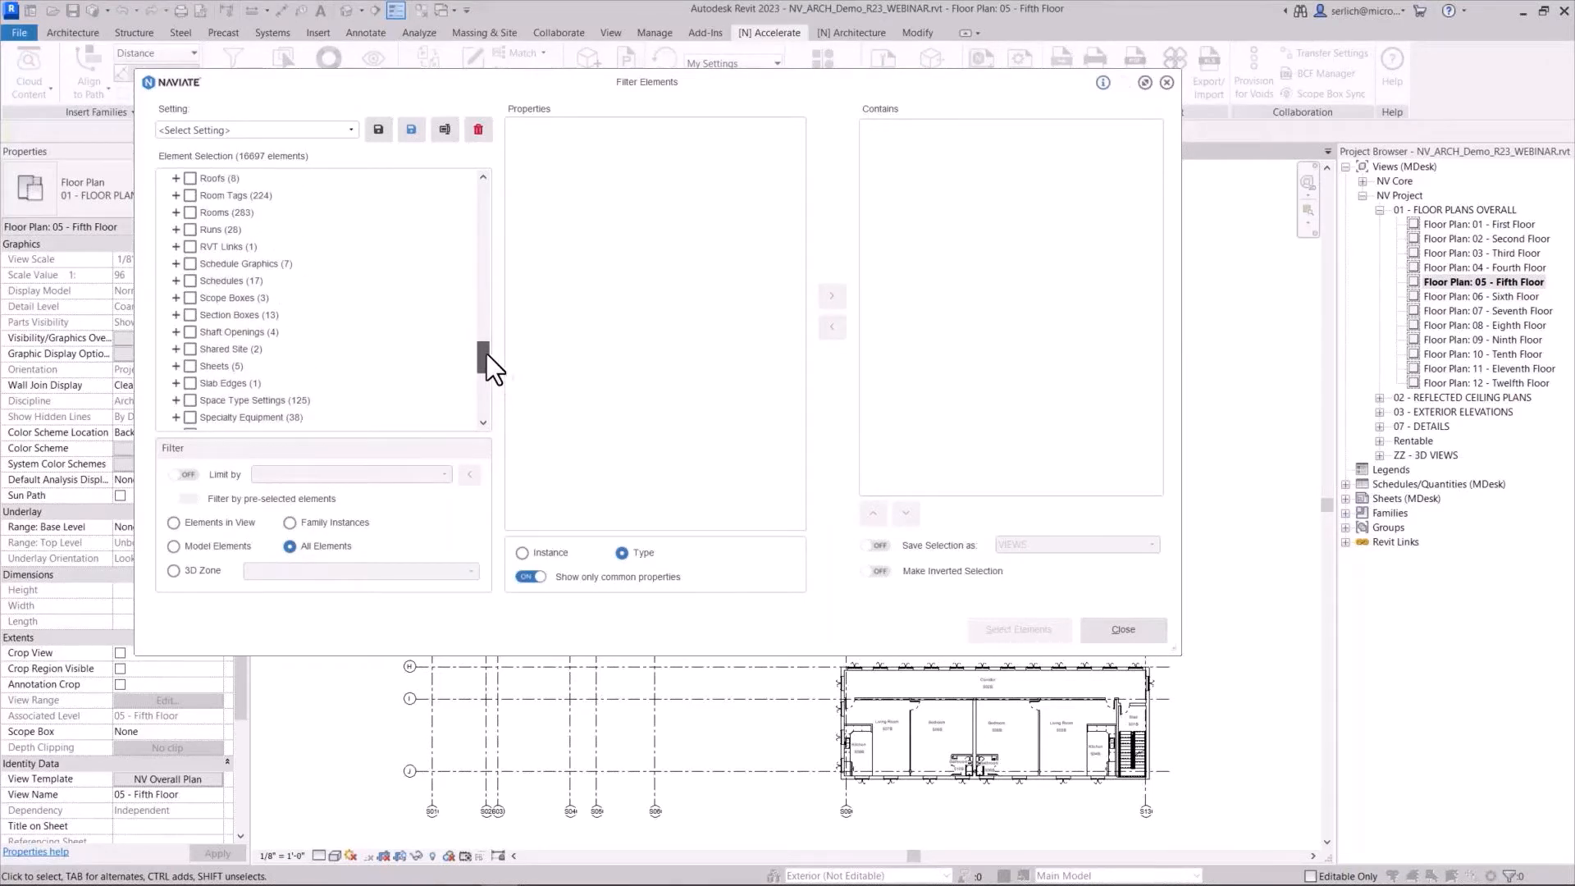
left_click(190, 212)
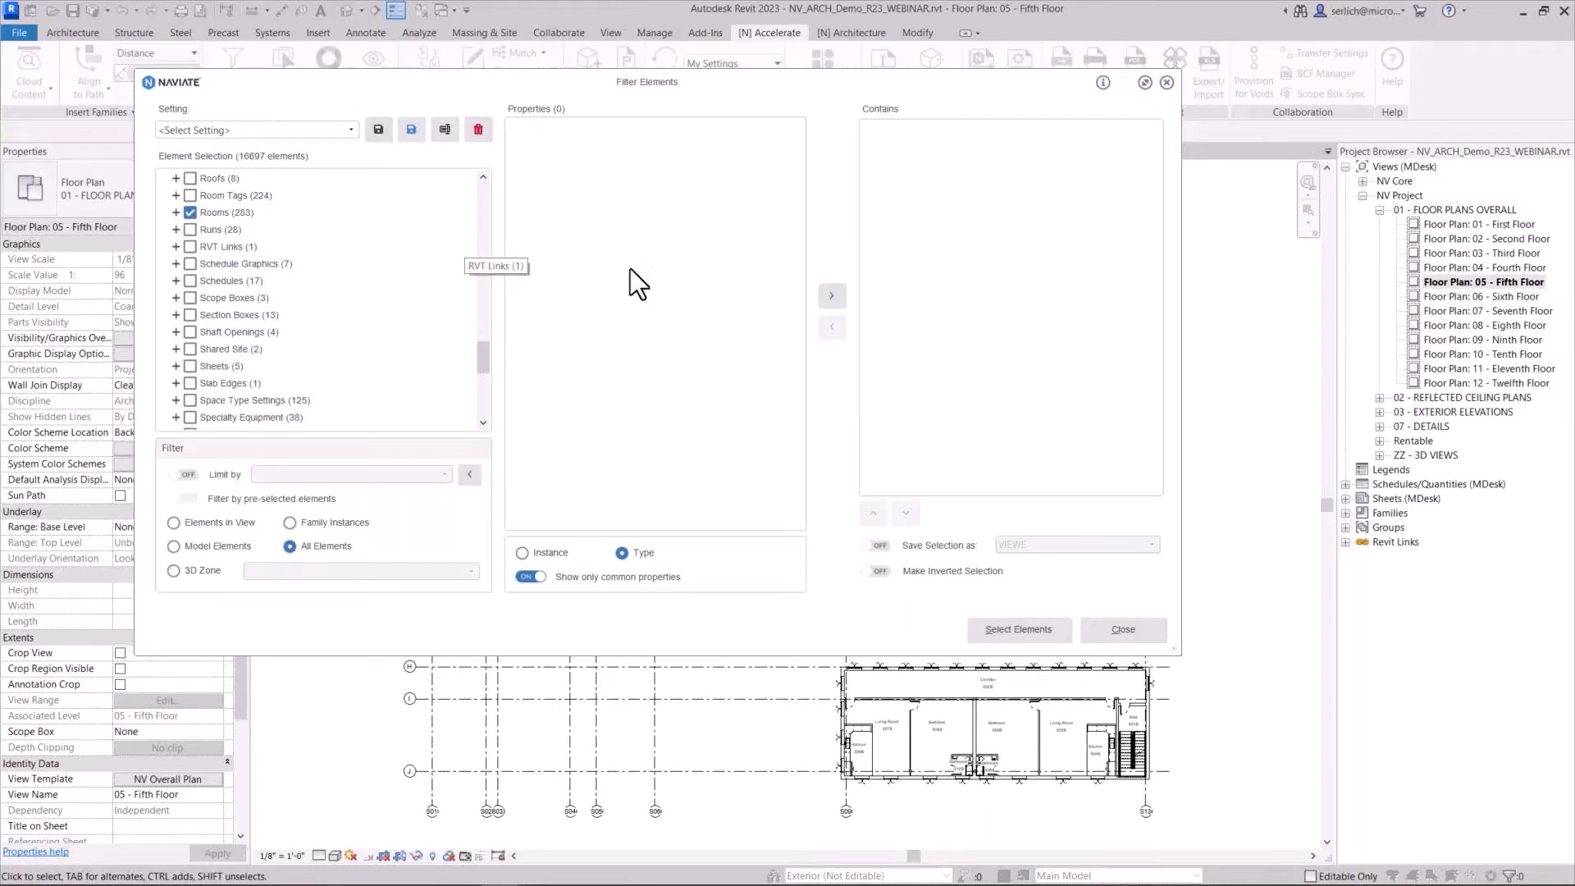
Add an instance-property filter rule requiring the rooms' Level to be greater than 04 - Fourth Floor
left_click(561, 550)
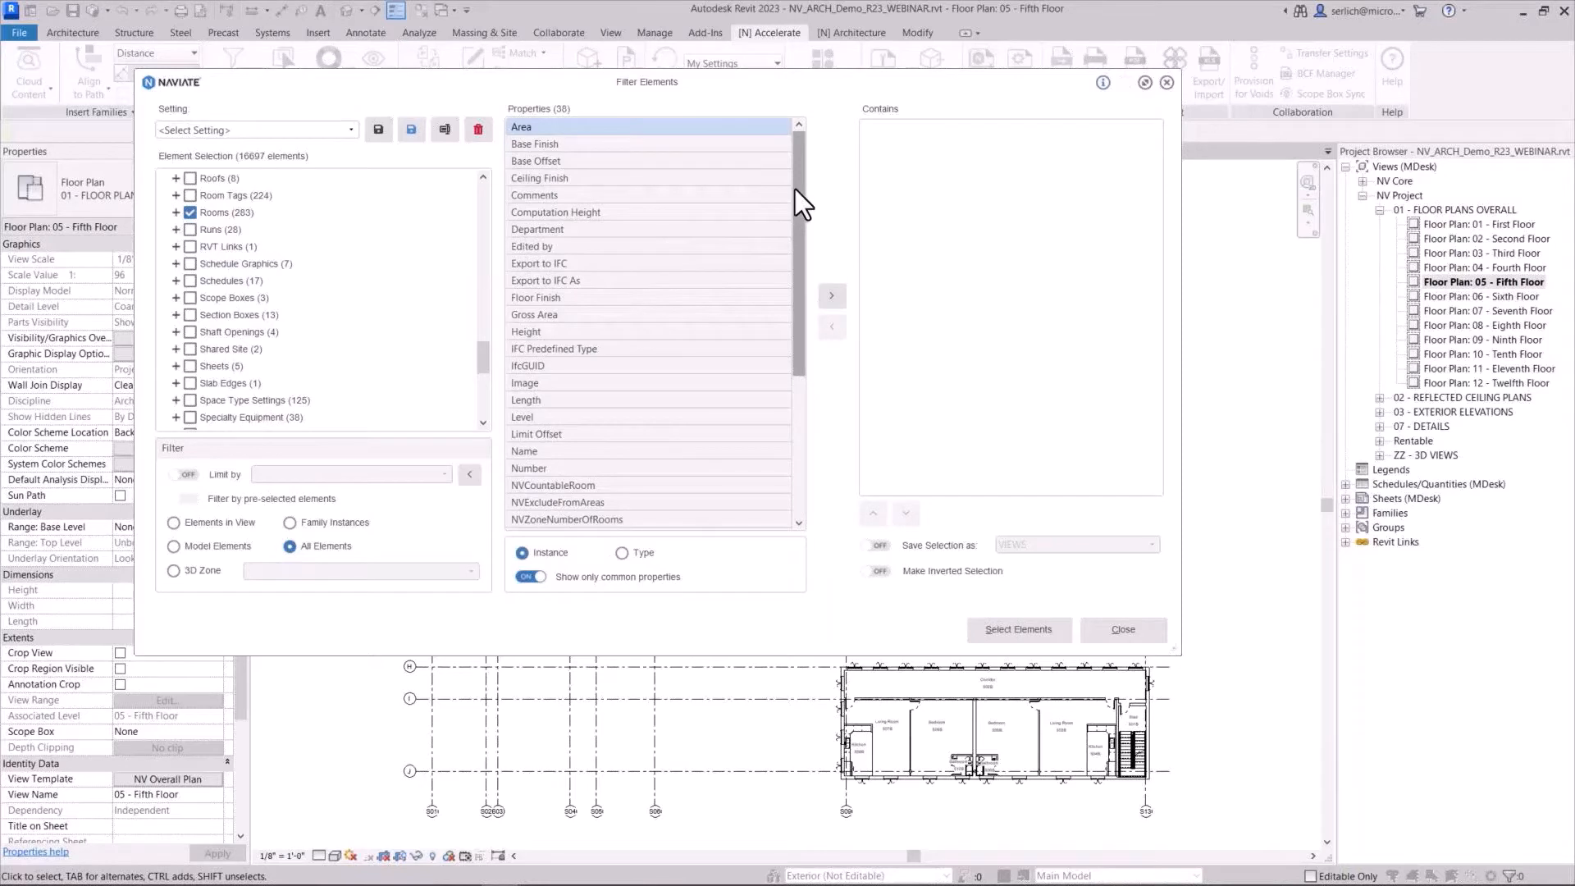
left_click_drag(795, 192, 799, 236)
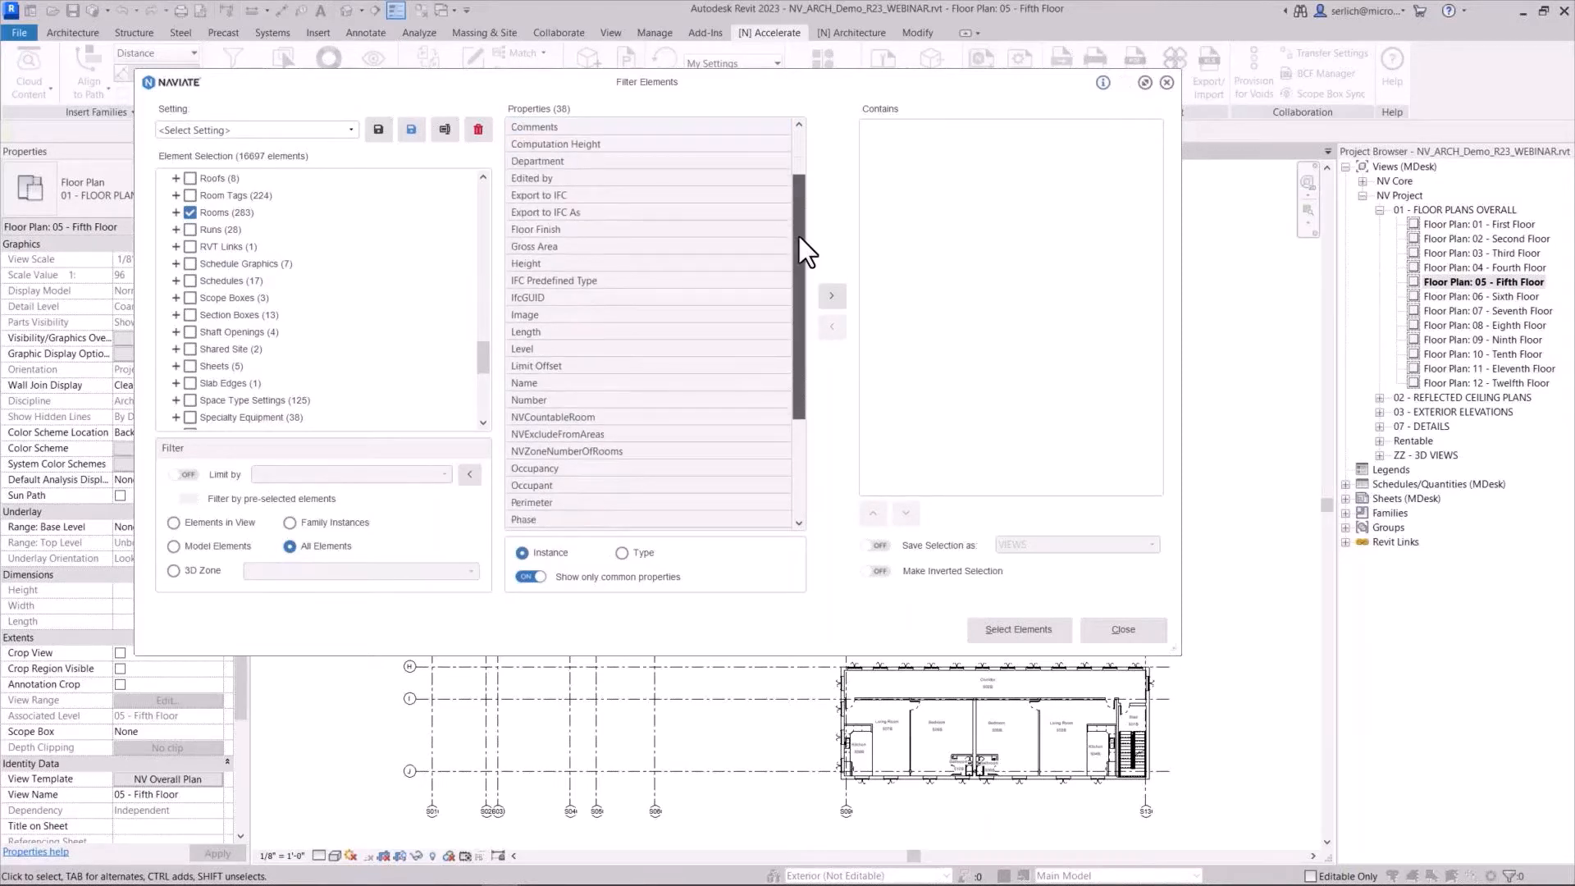
left_click(750, 352)
left_click(831, 297)
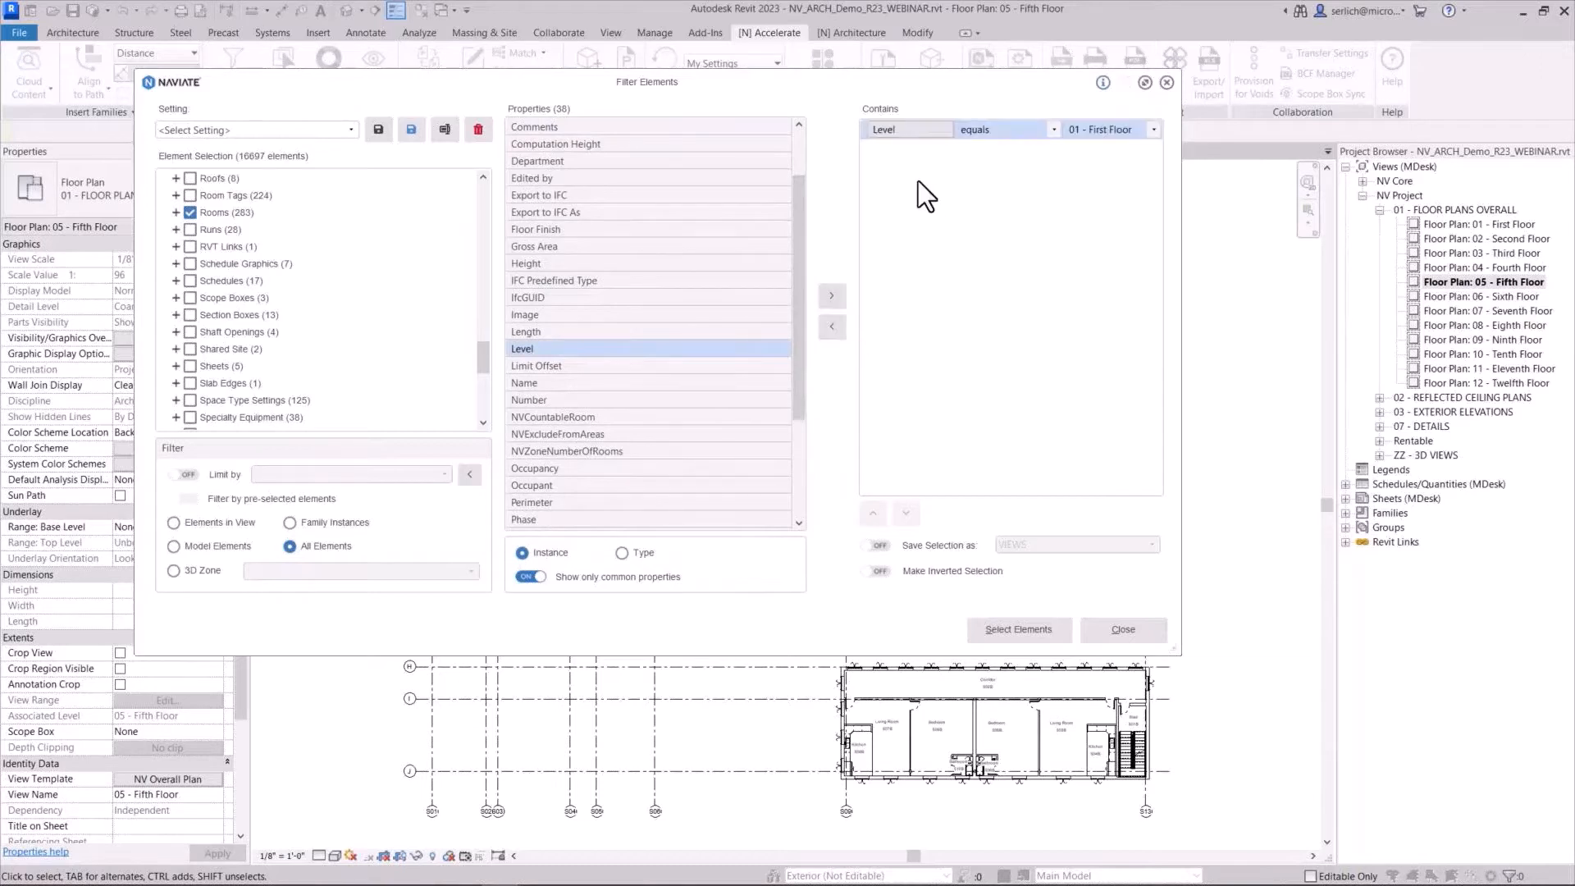
left_click(1054, 133)
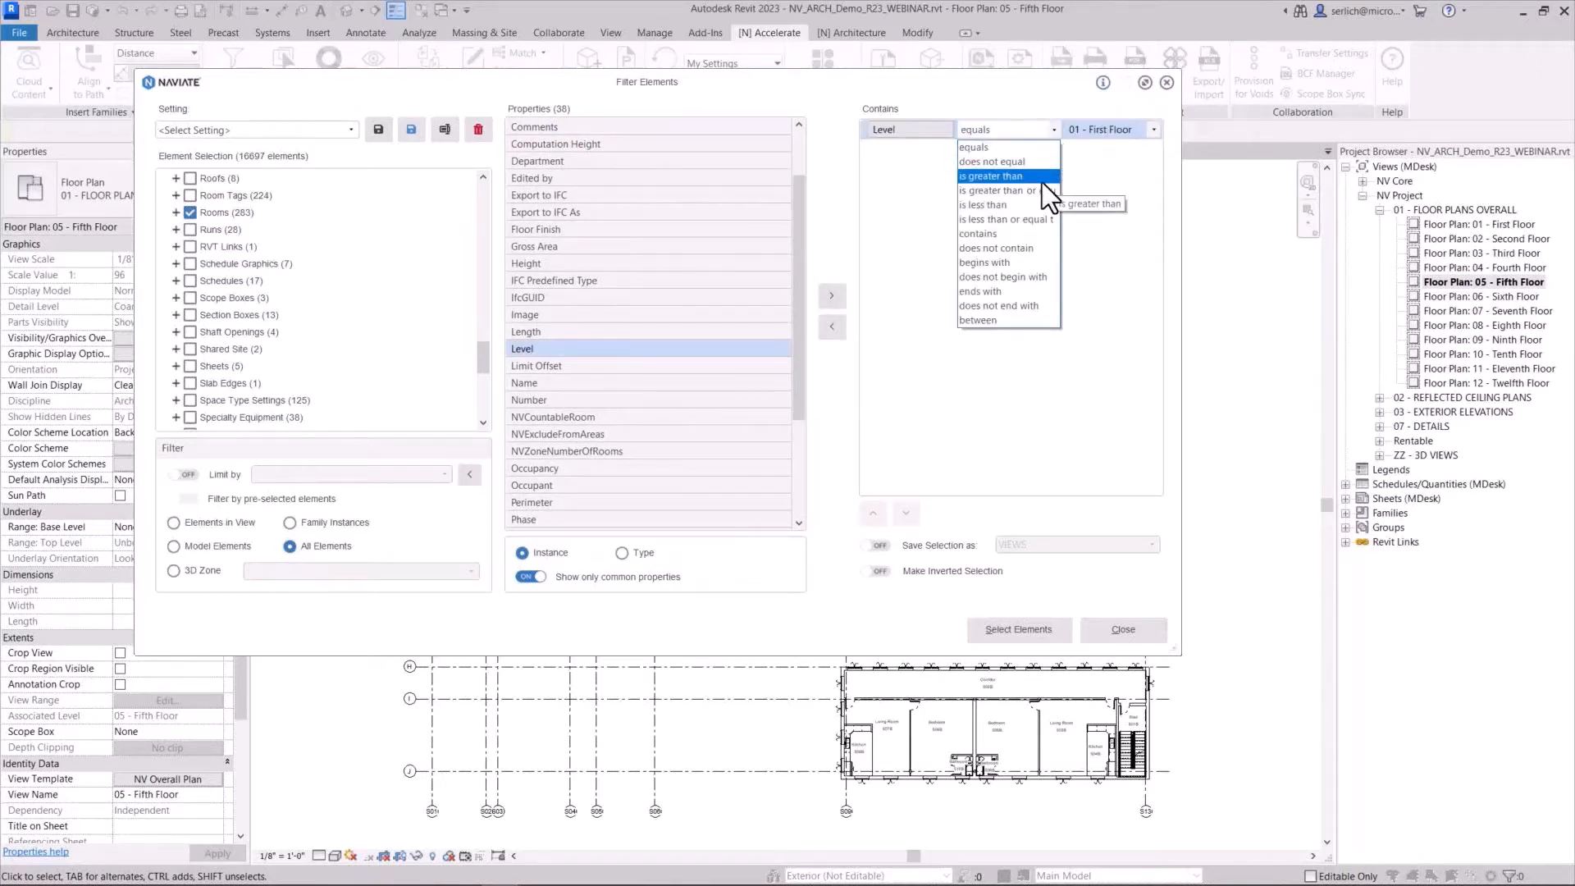
left_click(1042, 176)
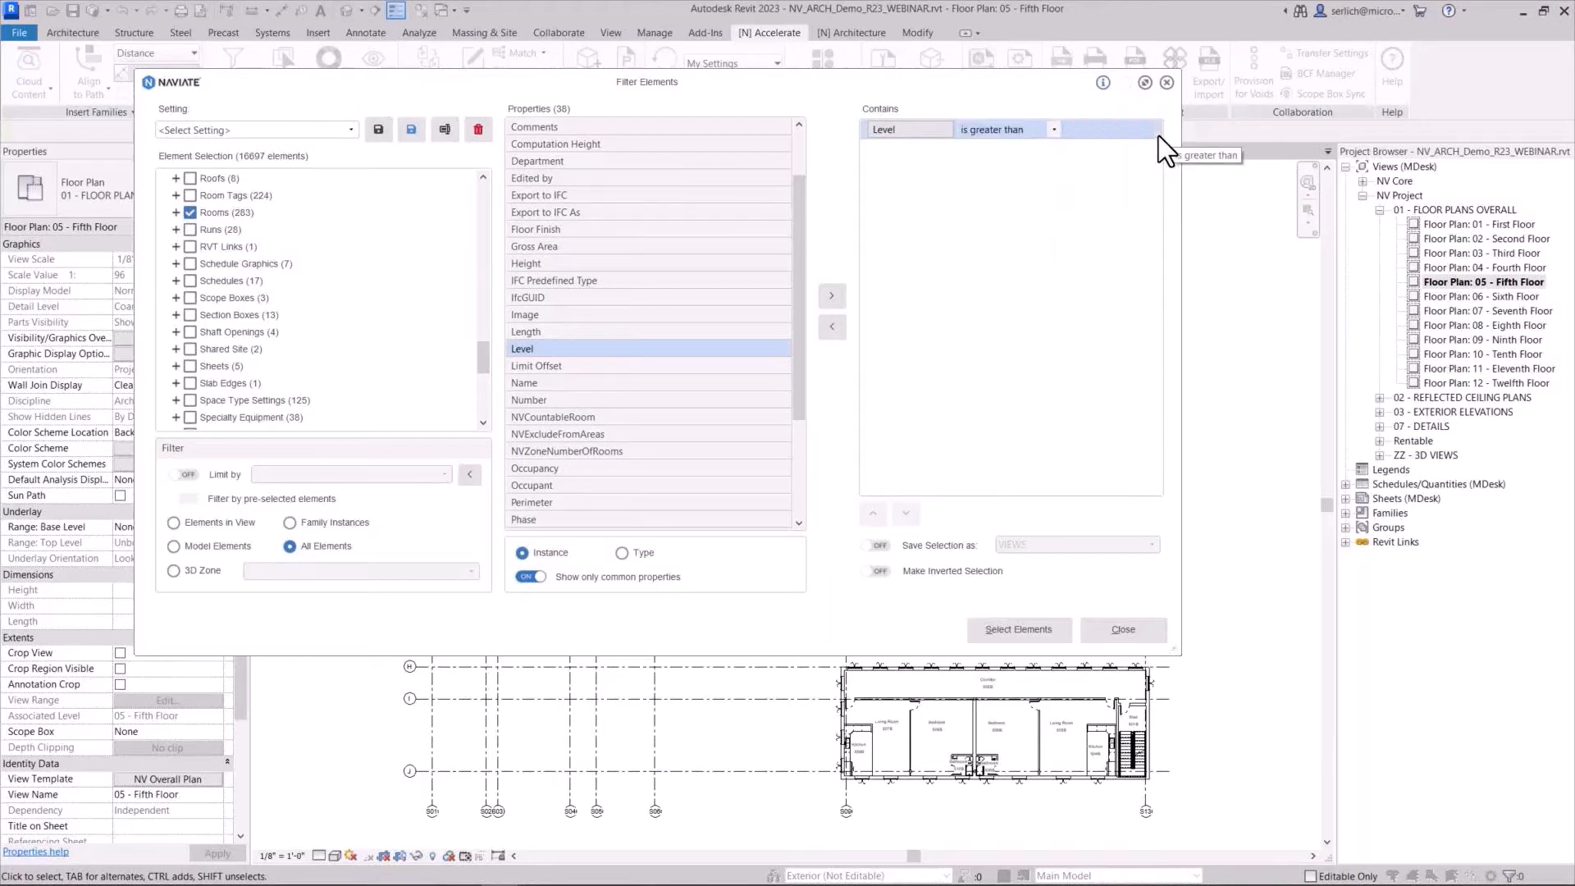
left_click(1156, 130)
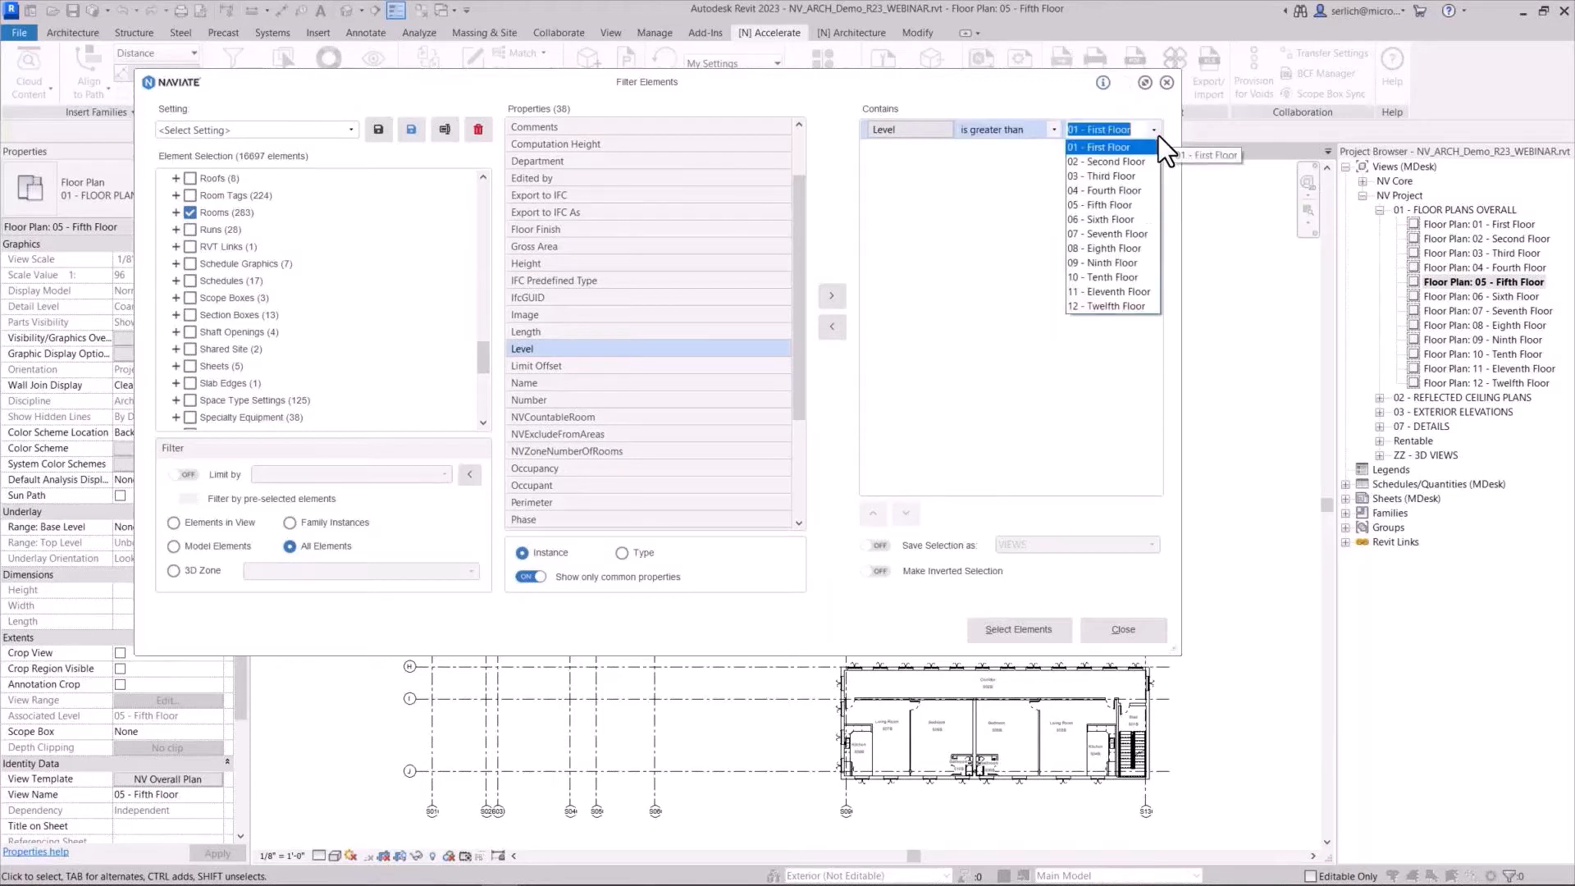
left_click(1140, 189)
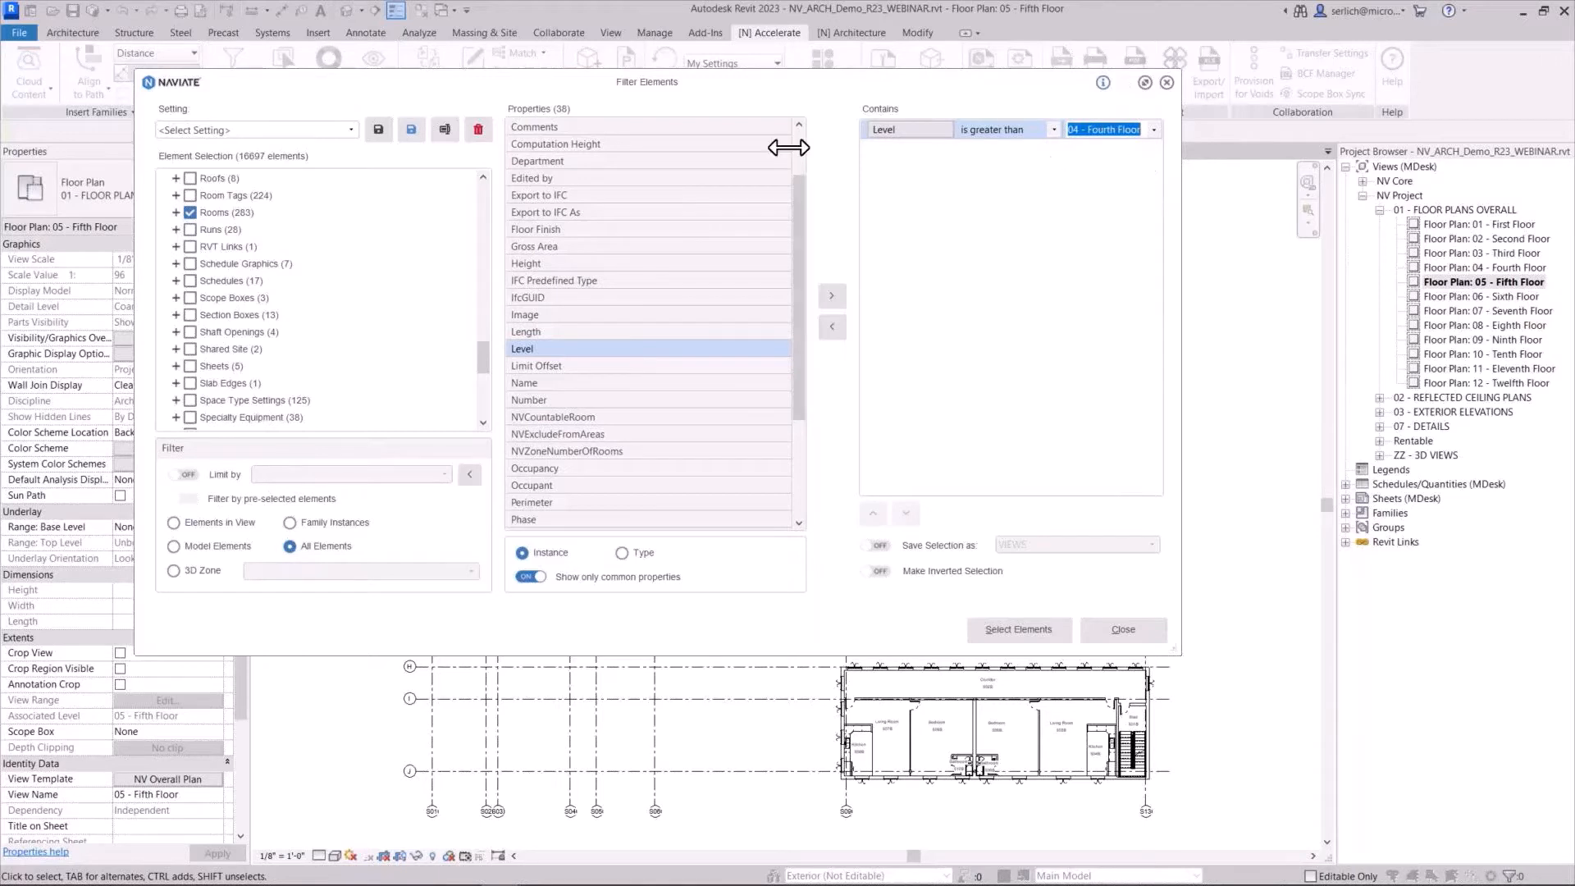
Add a second filter rule requiring the room Name to equal Bathroom
left_click_drag(795, 189, 809, 141)
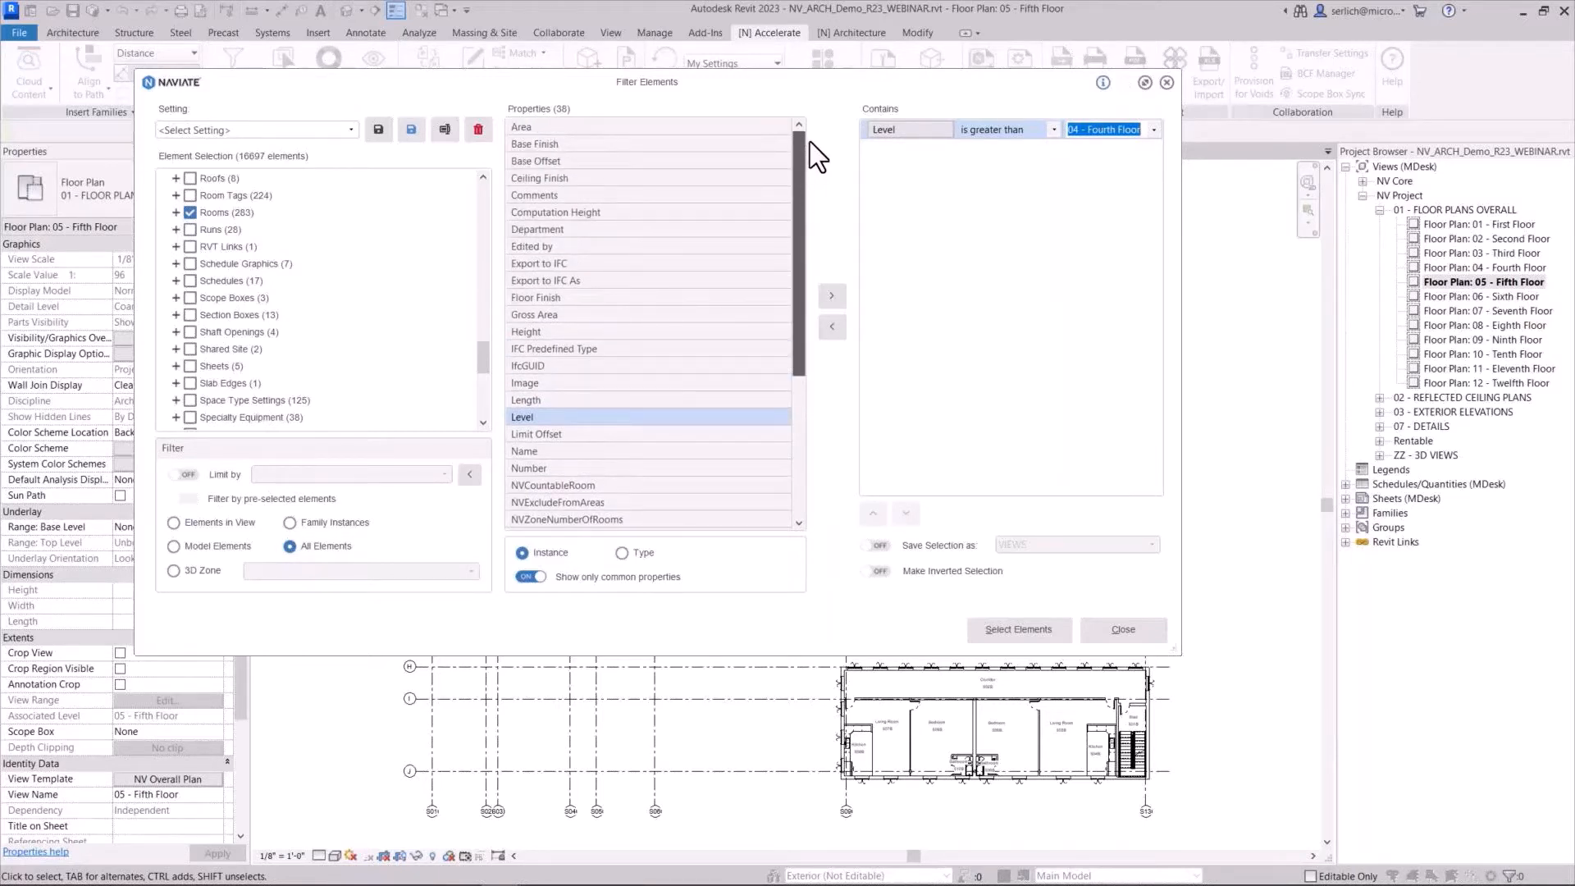
left_click_drag(811, 135, 816, 318)
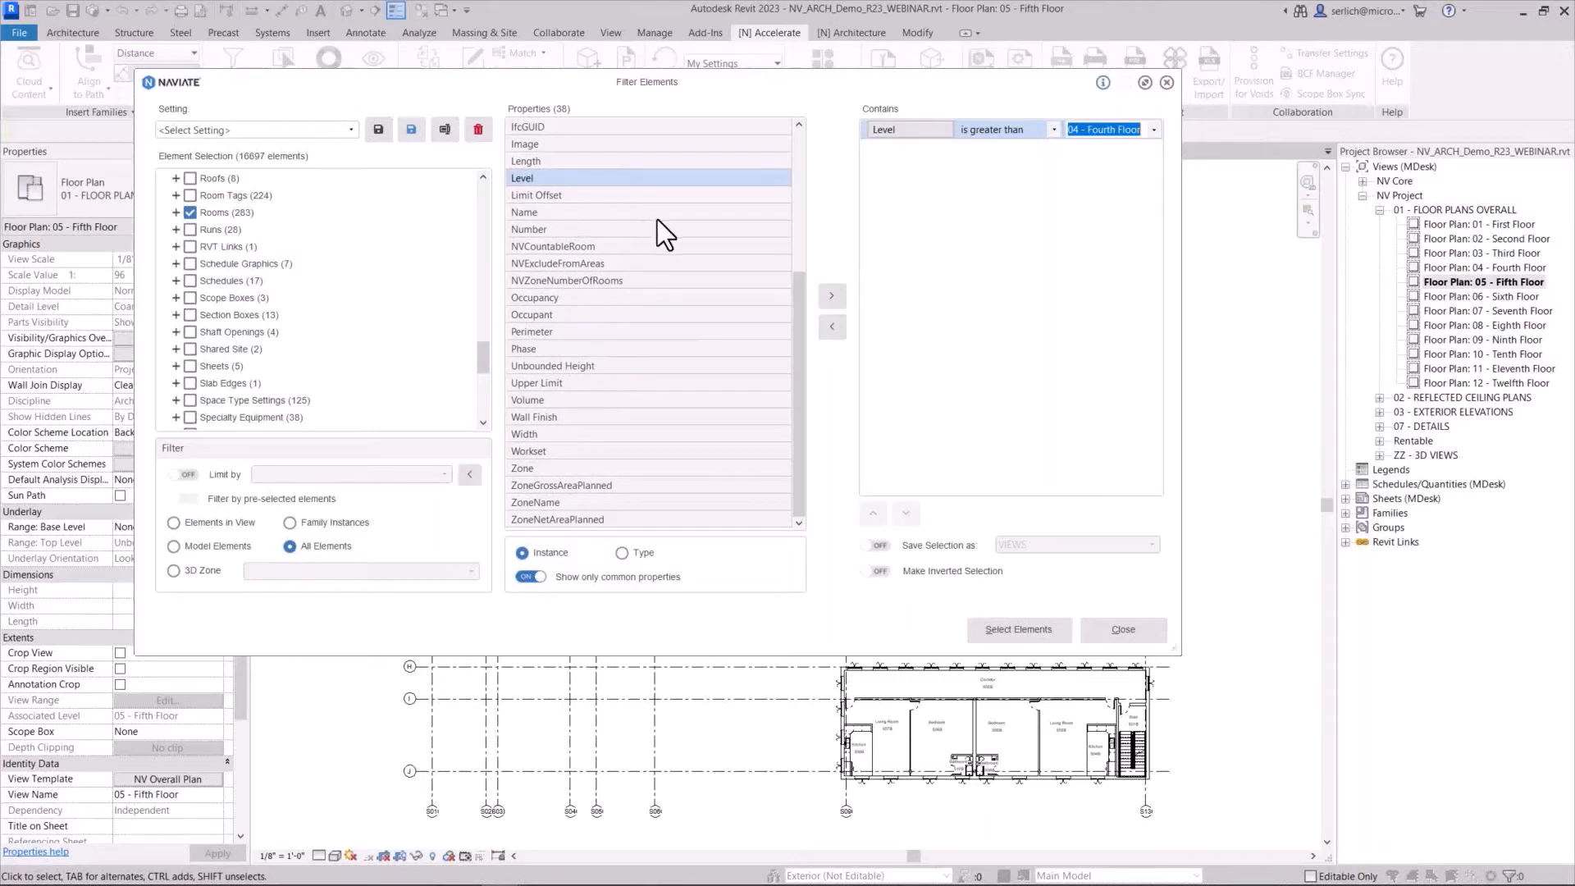
left_click(609, 213)
left_click(831, 295)
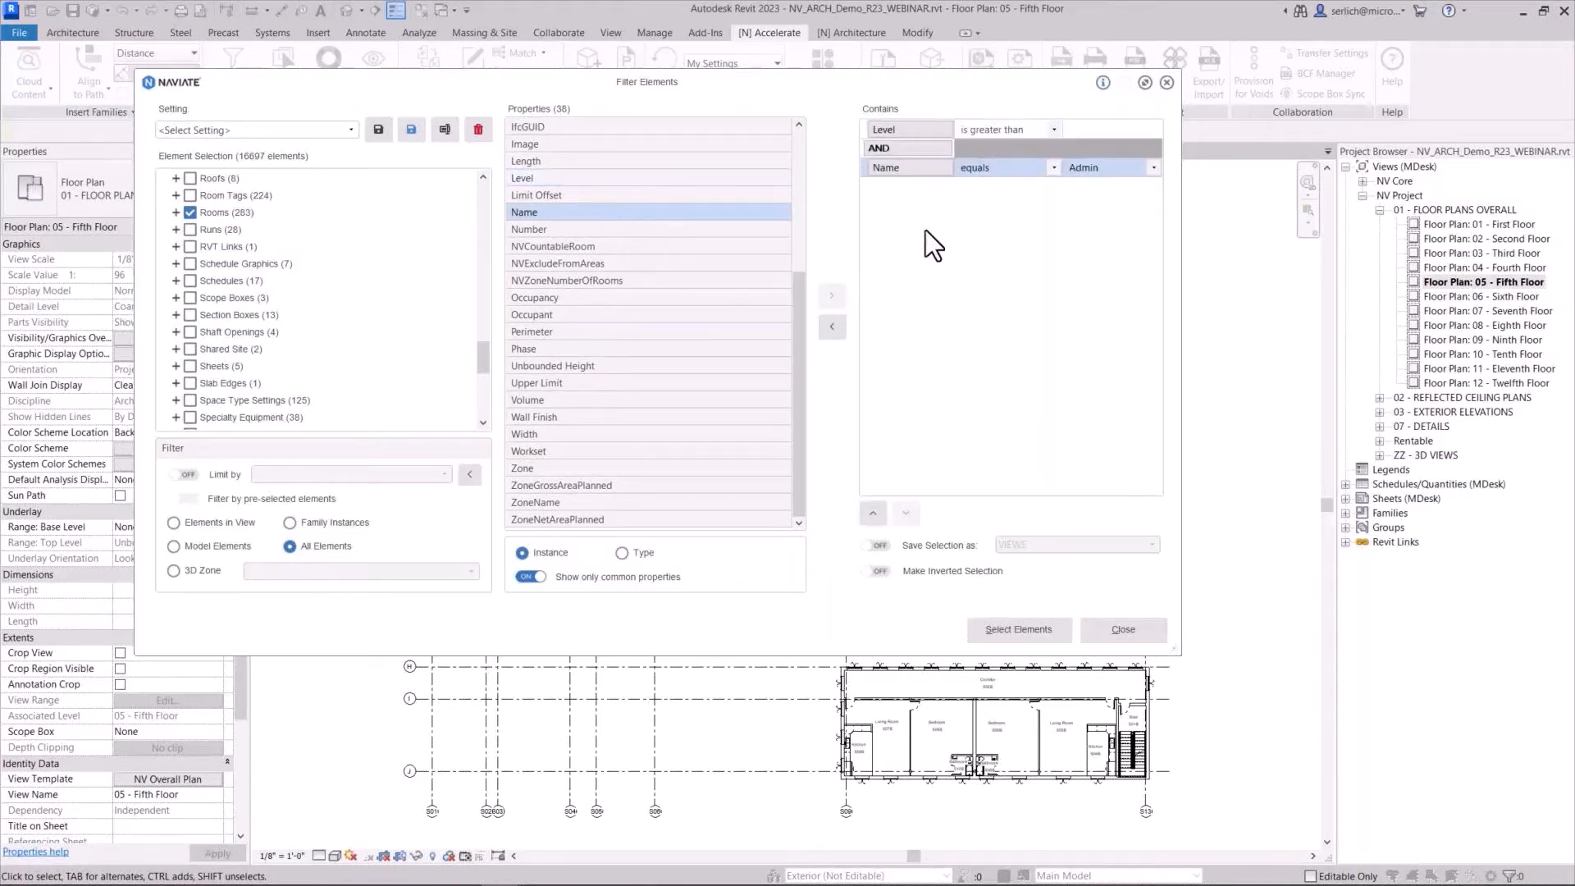
left_click(993, 165)
left_click(1111, 167)
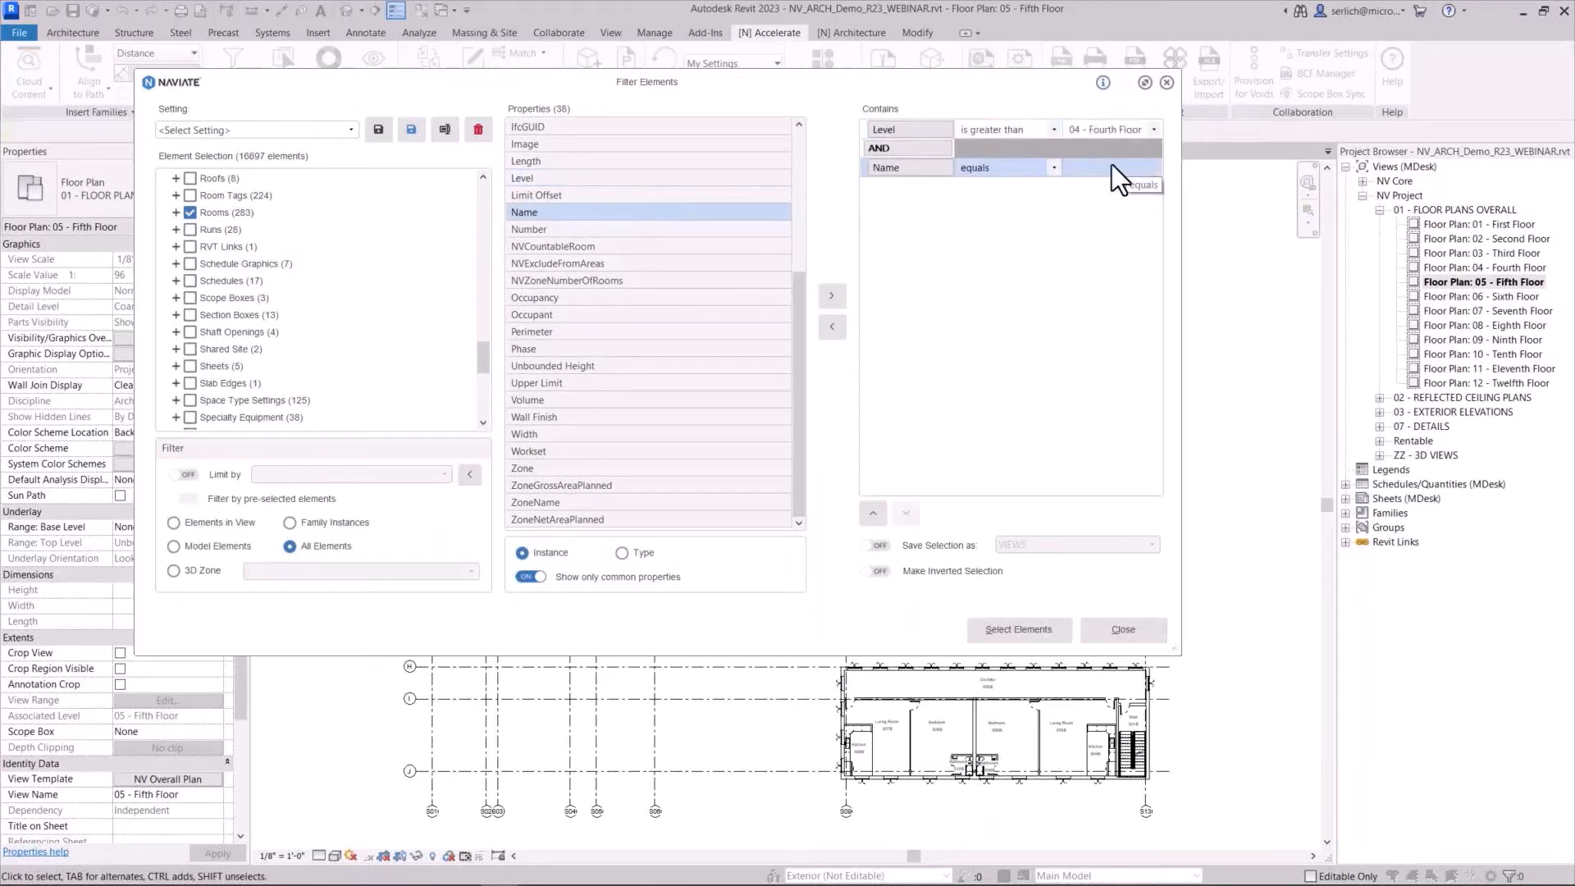
left_click(1154, 167)
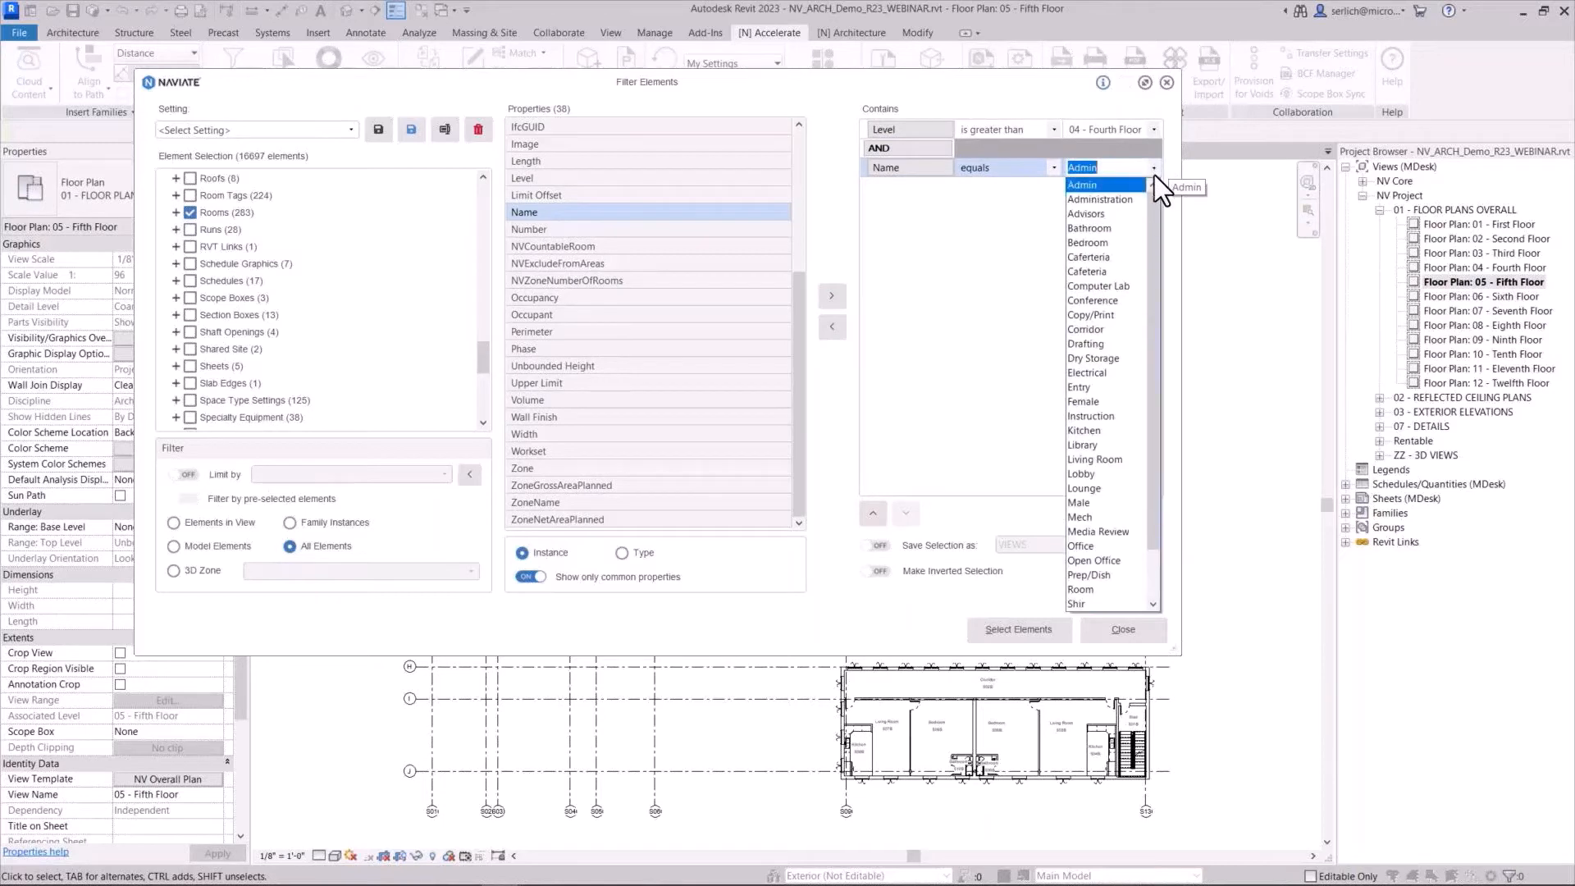
left_click(1116, 228)
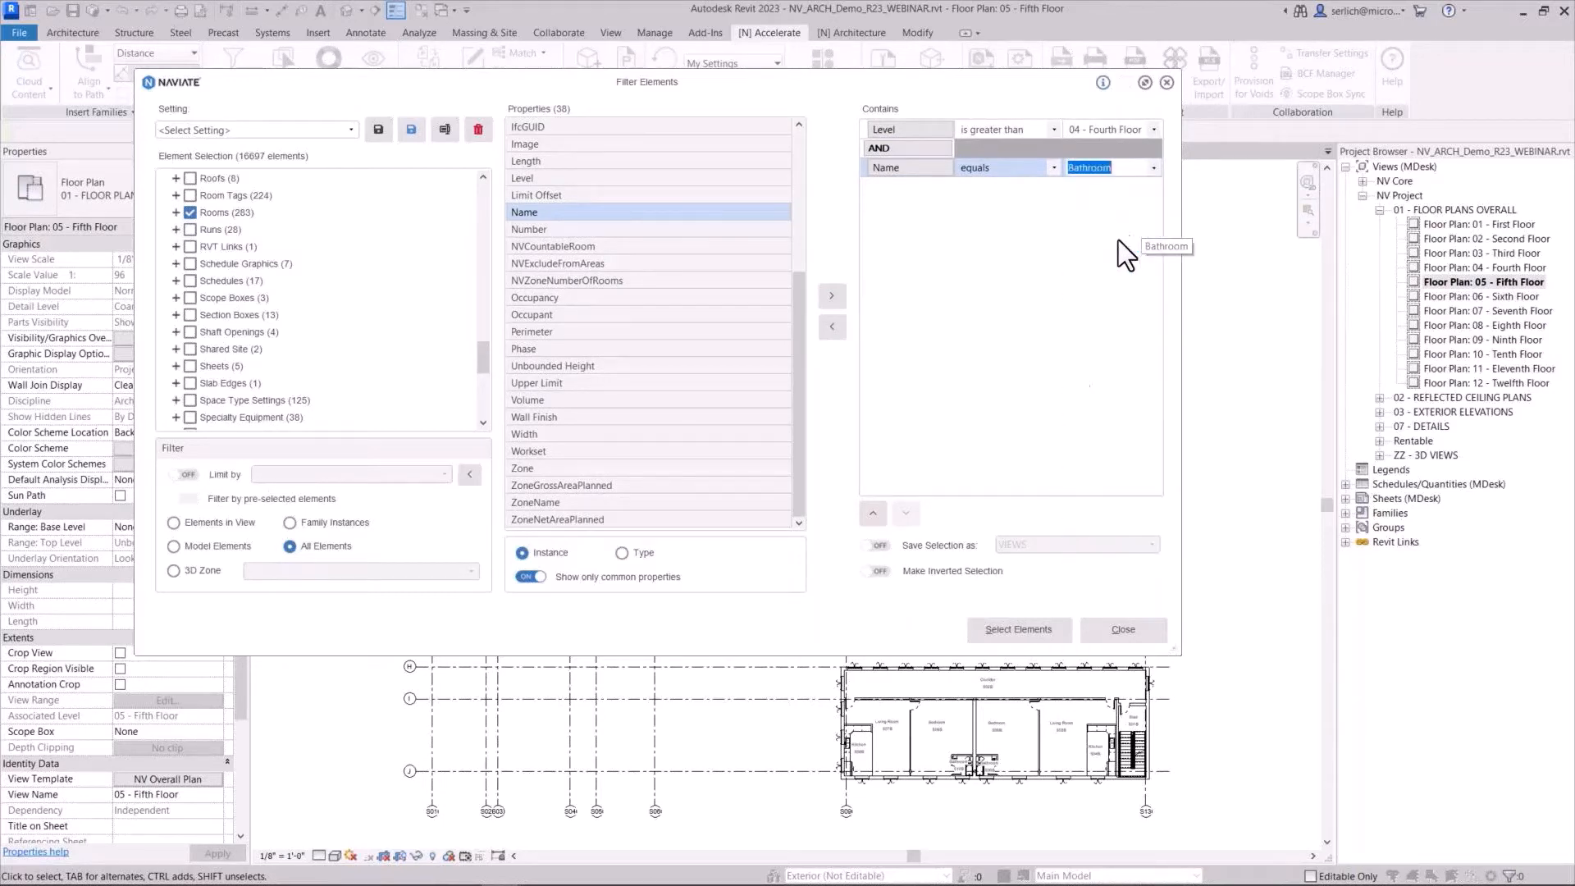
Save the room filter as a setting named Tower Bathrooms and open the list of saved settings
left_click(389, 131)
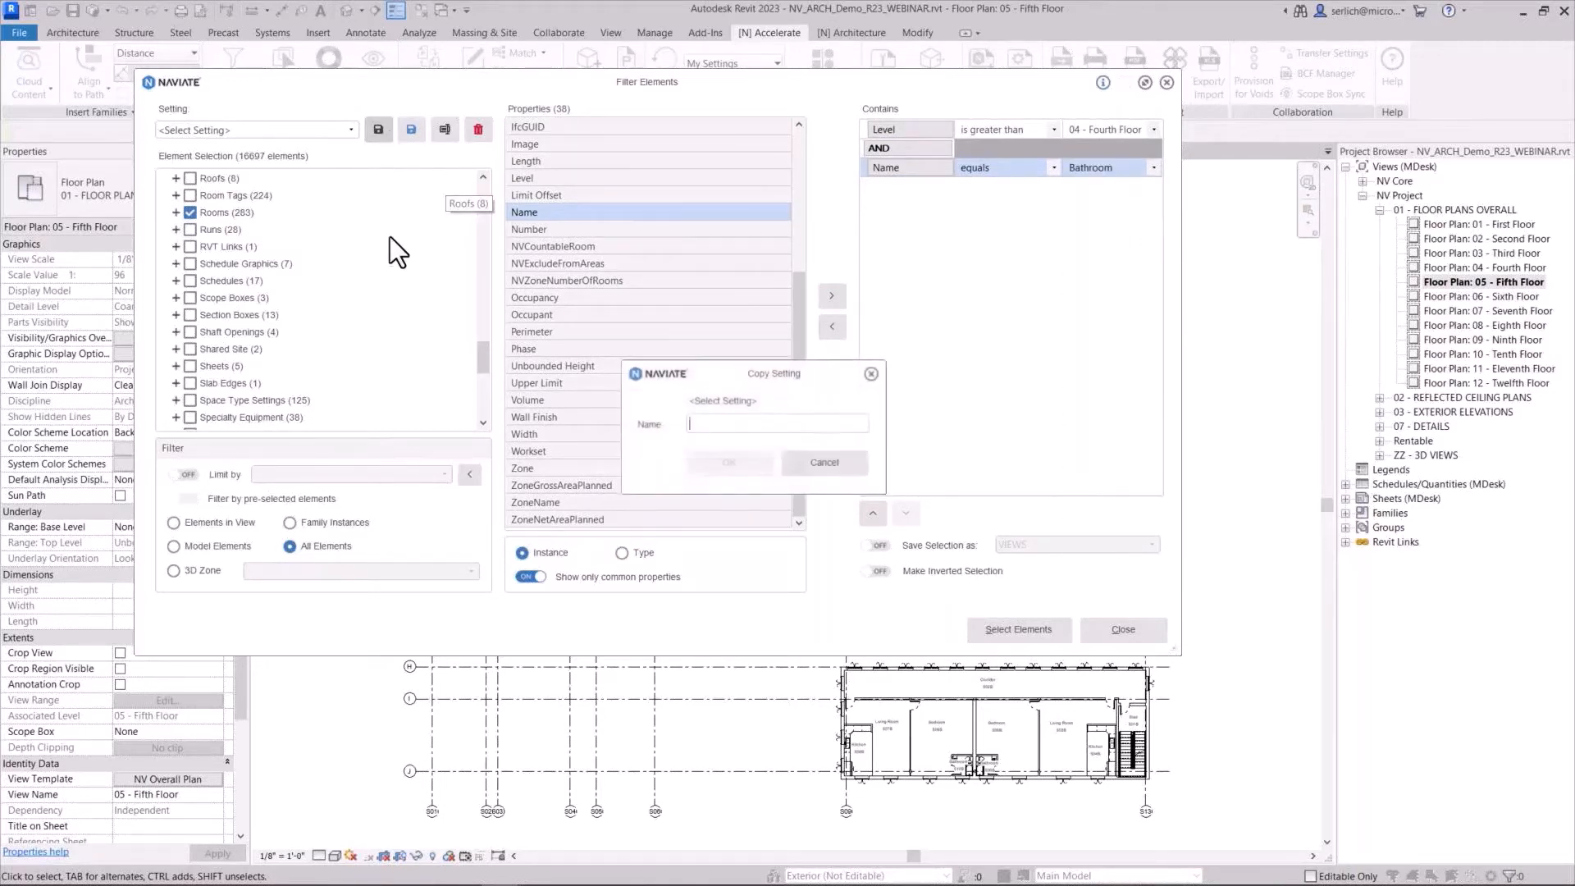
type("Toiler ")
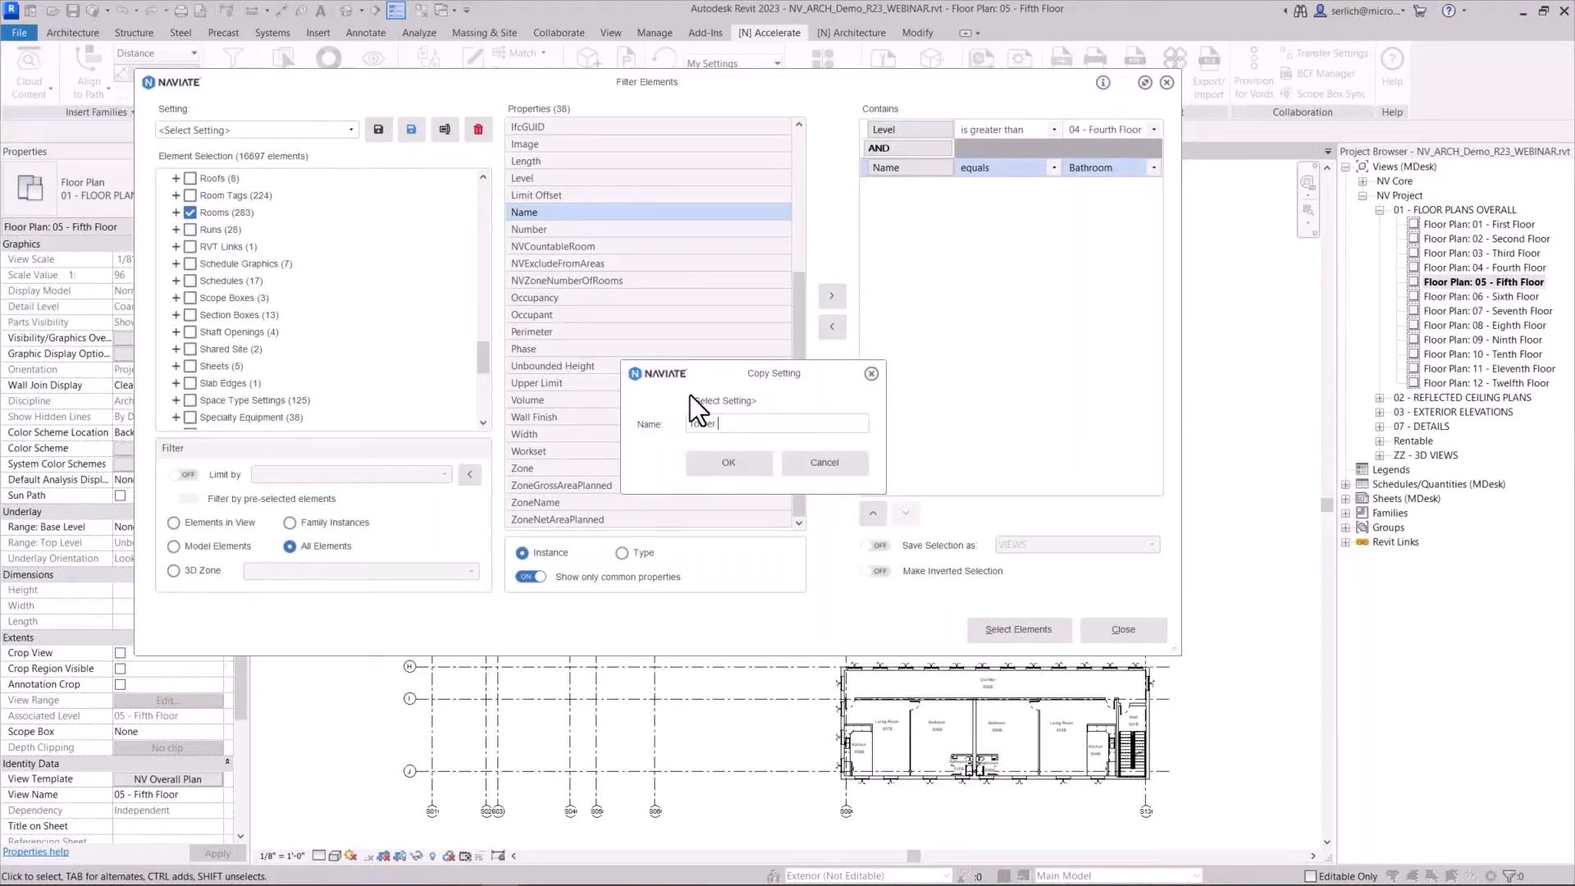
type("Bathrooms")
left_click(717, 462)
left_click(351, 130)
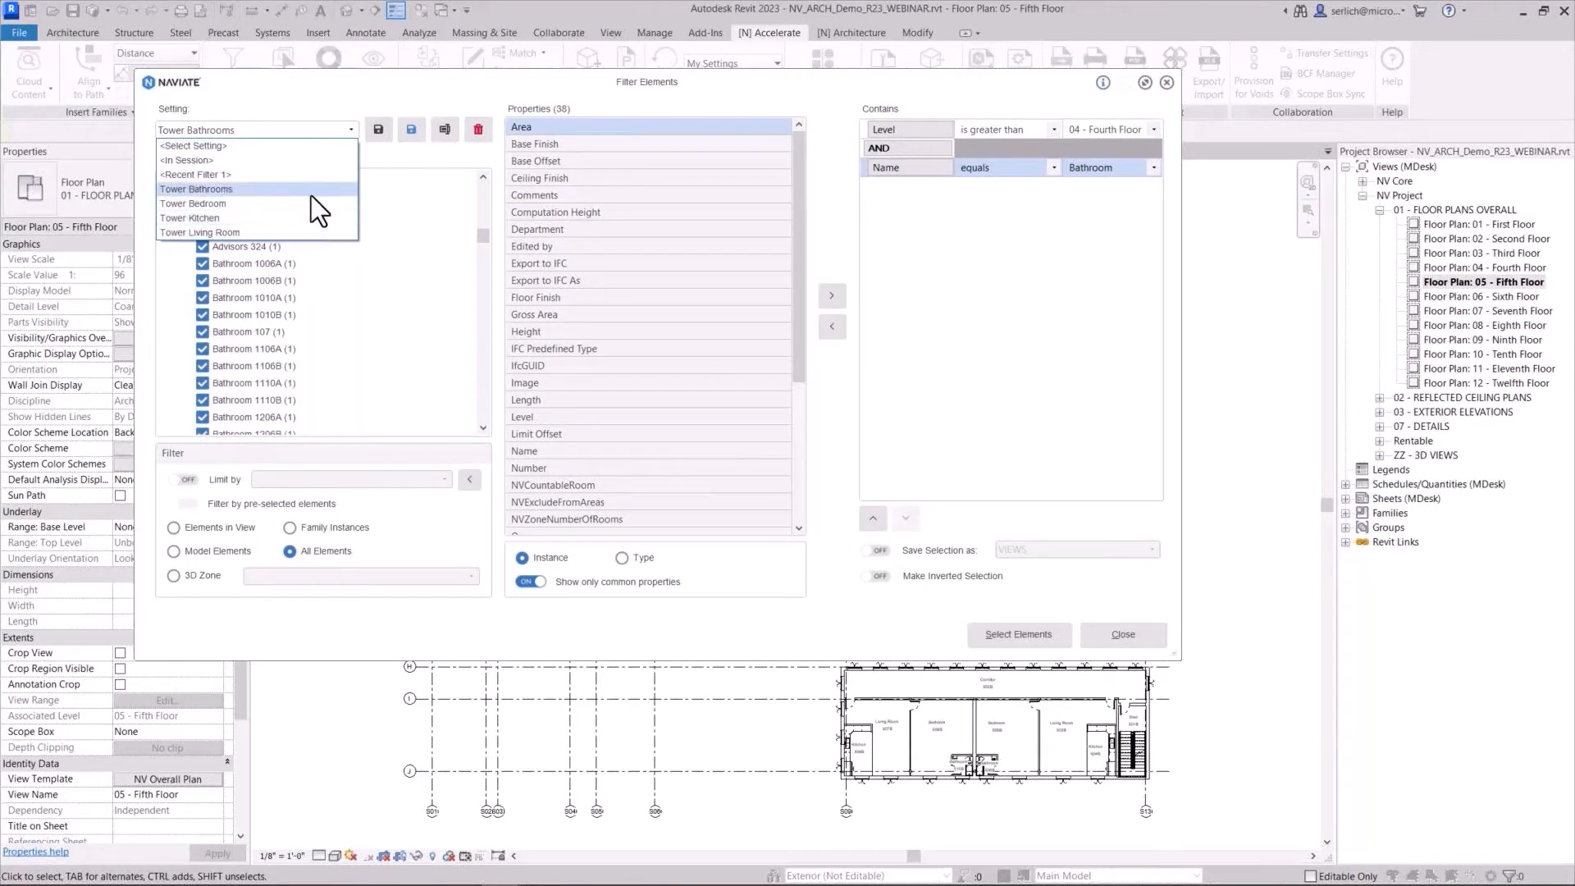
Close the filter dialog and use Quick Filter Elements to select the rooms of the saved Tower Bathrooms filter
left_click(811, 592)
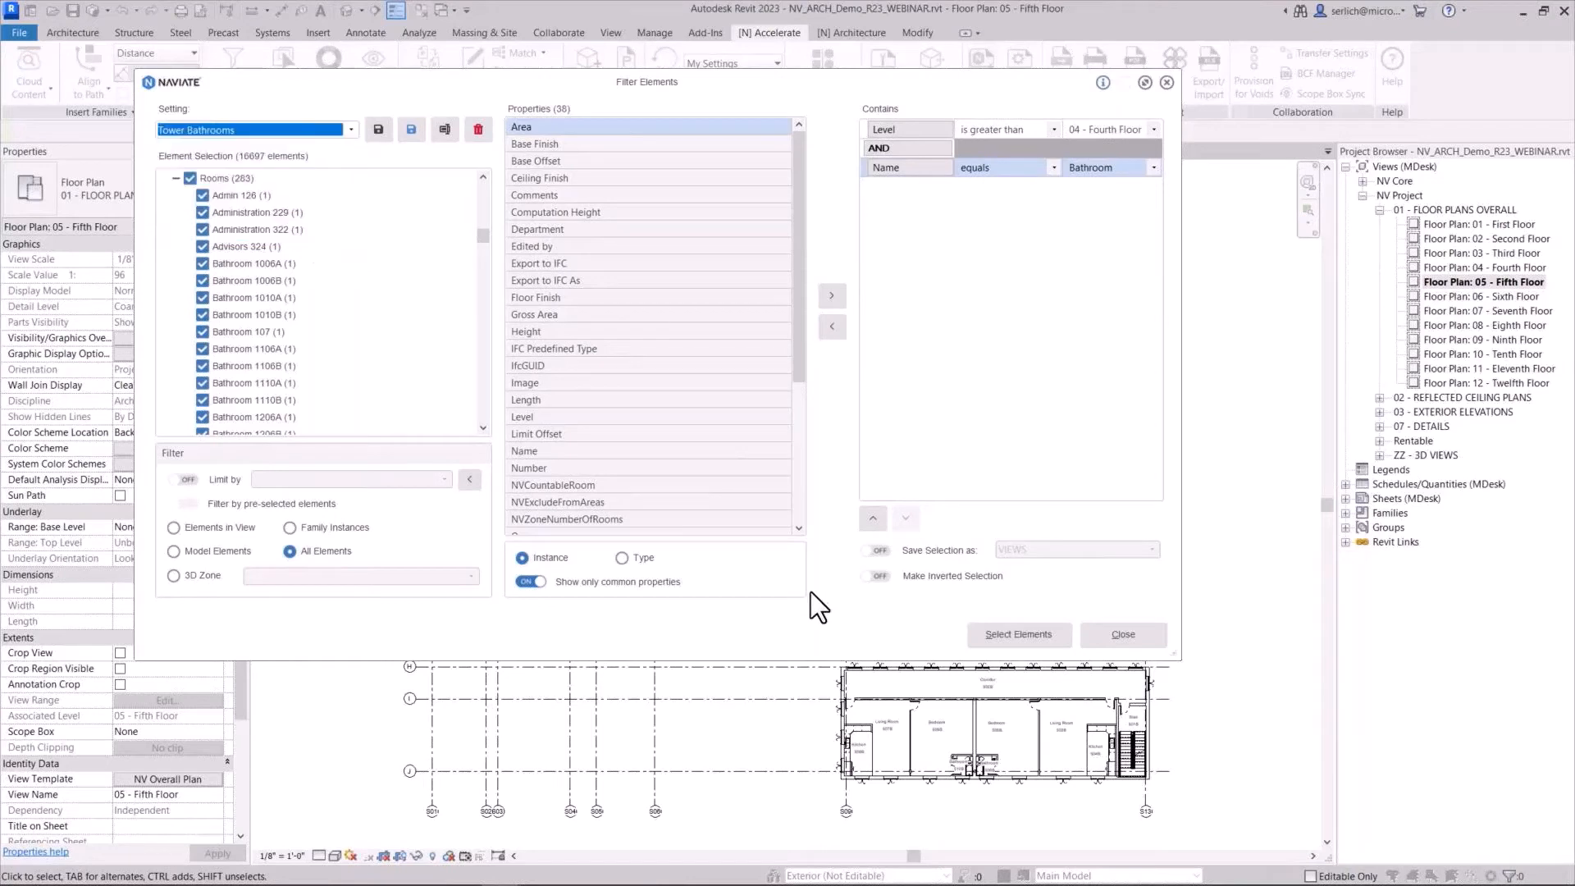
left_click(1129, 640)
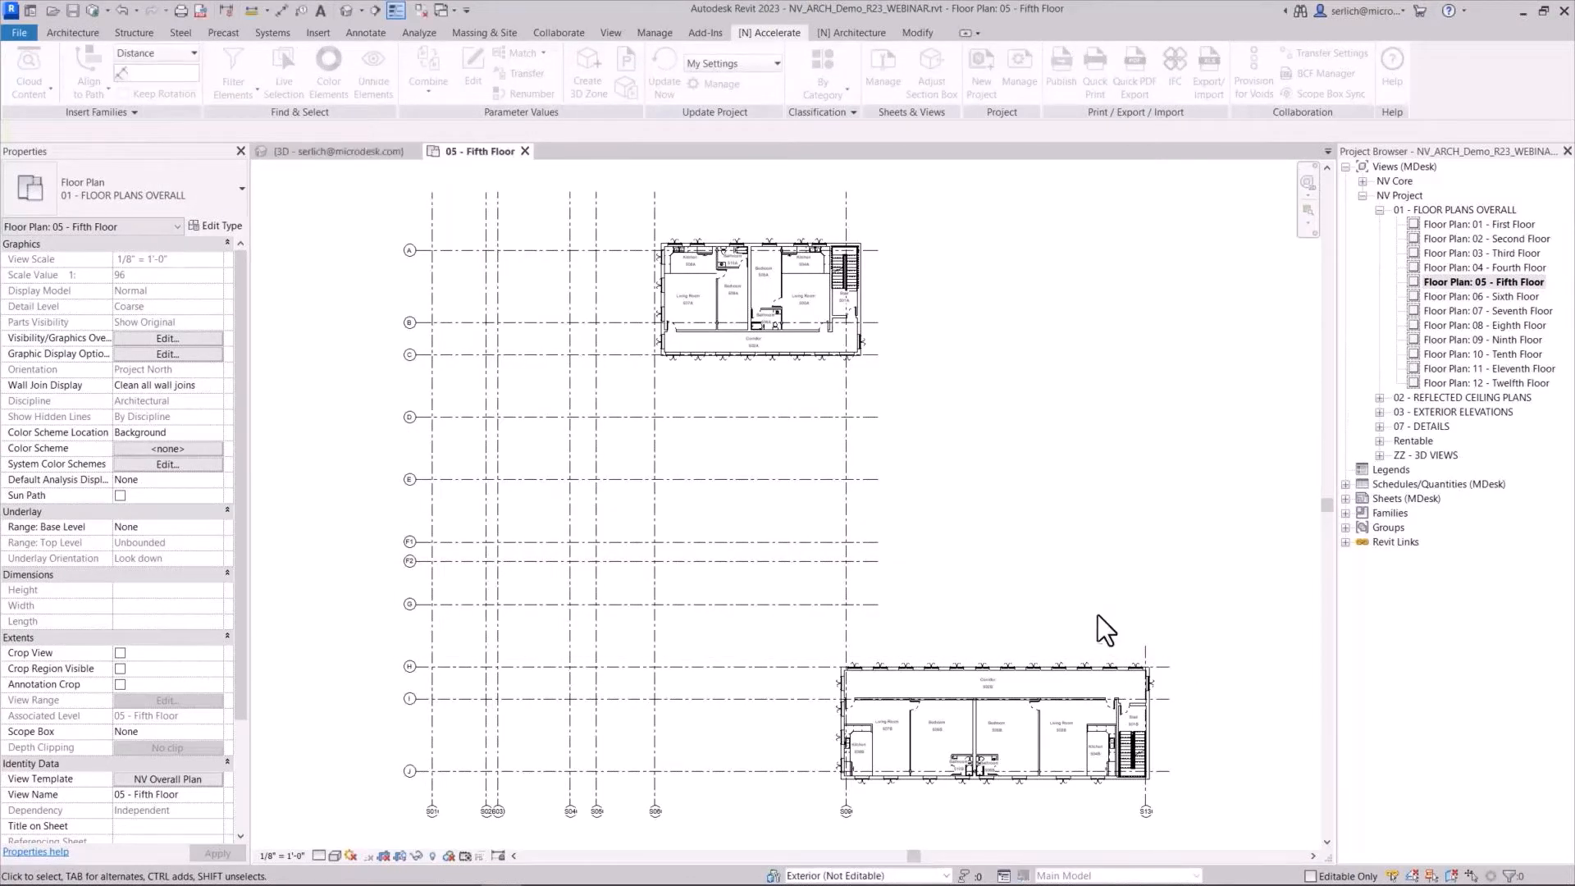
left_click(244, 92)
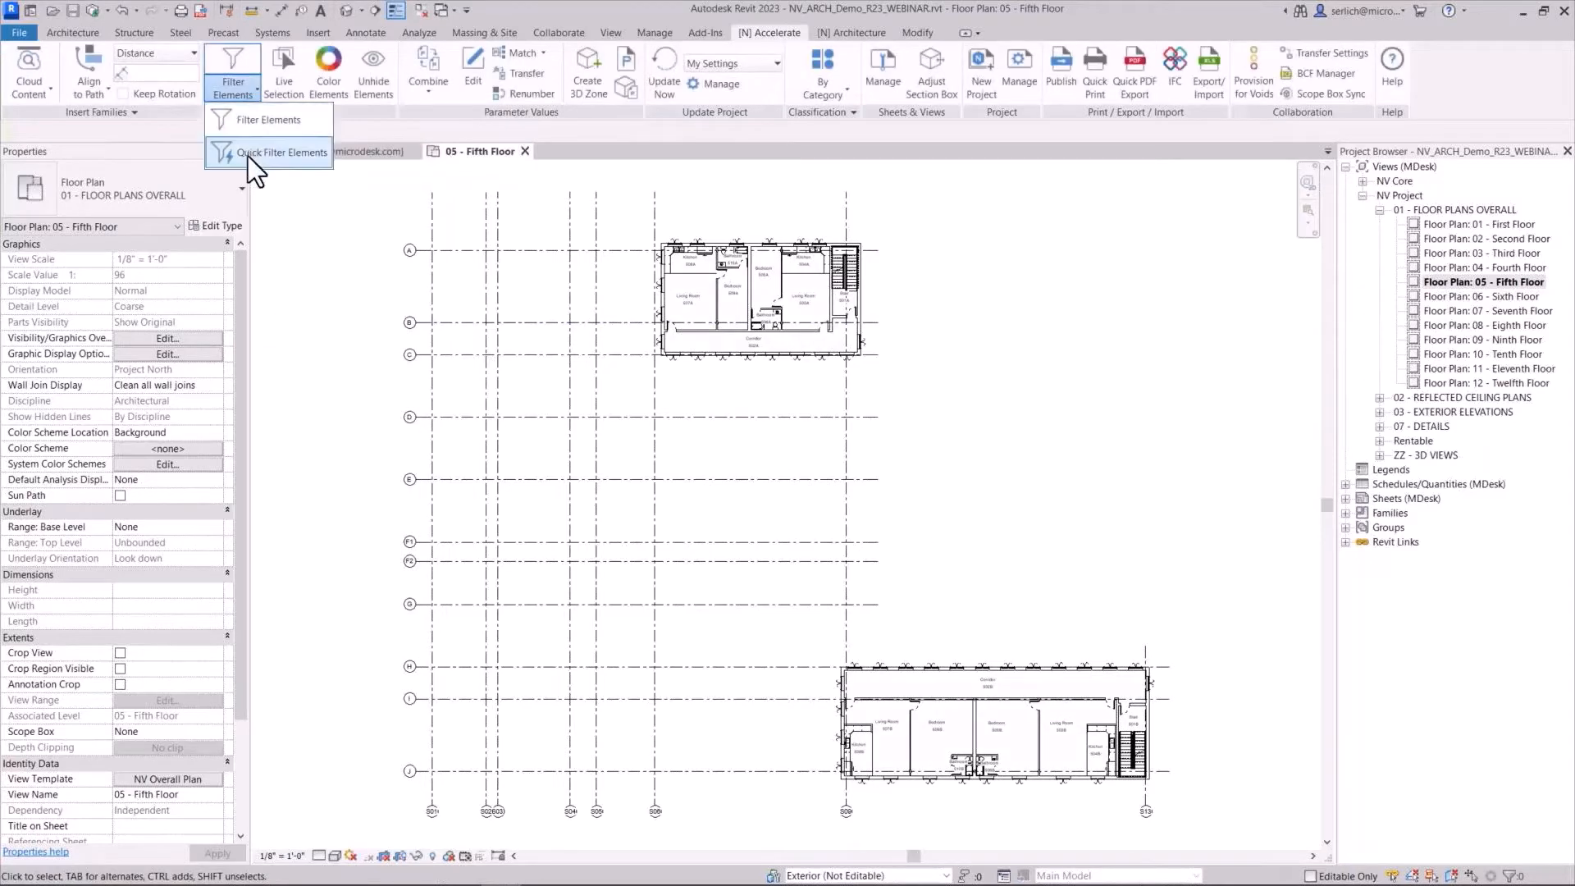
left_click(248, 156)
left_click(858, 33)
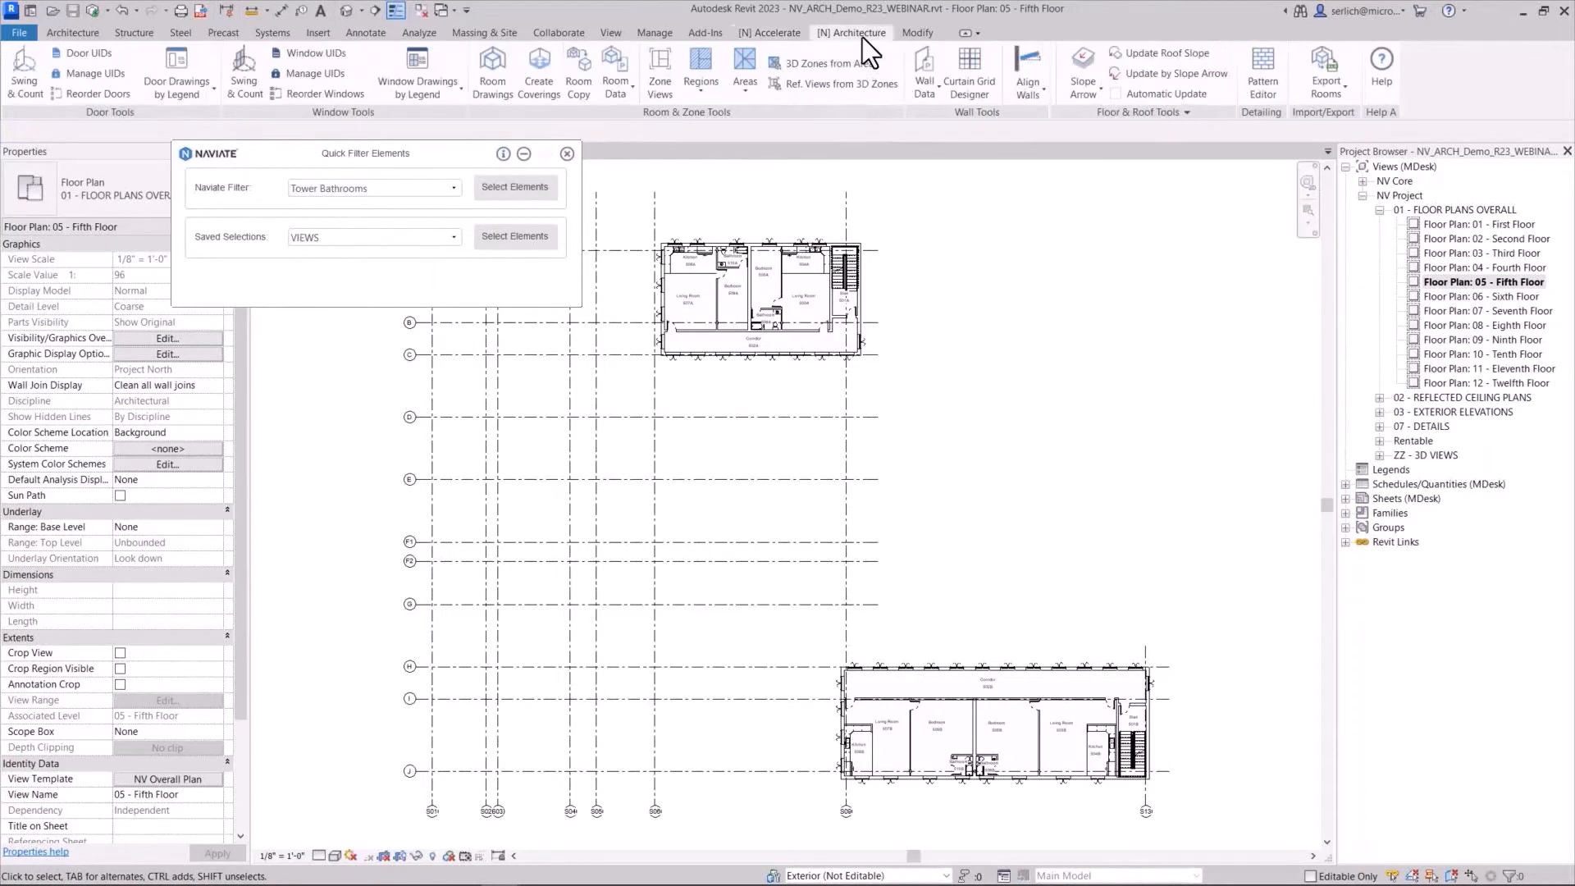
left_click(456, 185)
left_click(426, 204)
left_click(505, 185)
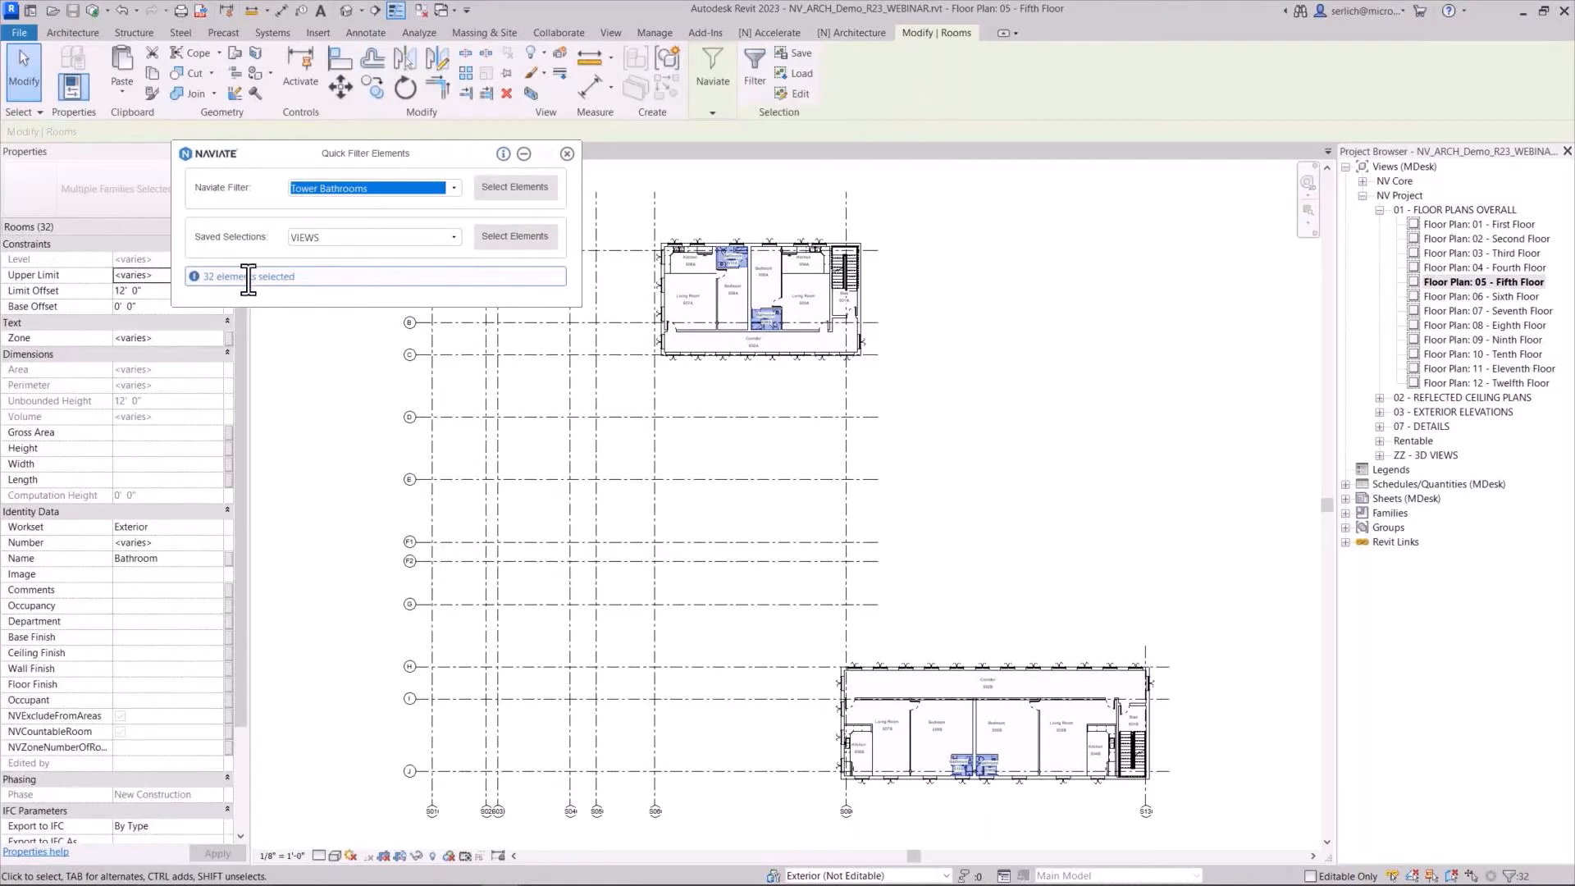
Start Create Coverings for the bathrooms with floor type Floor - 2" - Bathroom Tile and ceiling type Compound Ceiling - GWB on Mtl. Stud
left_click(862, 32)
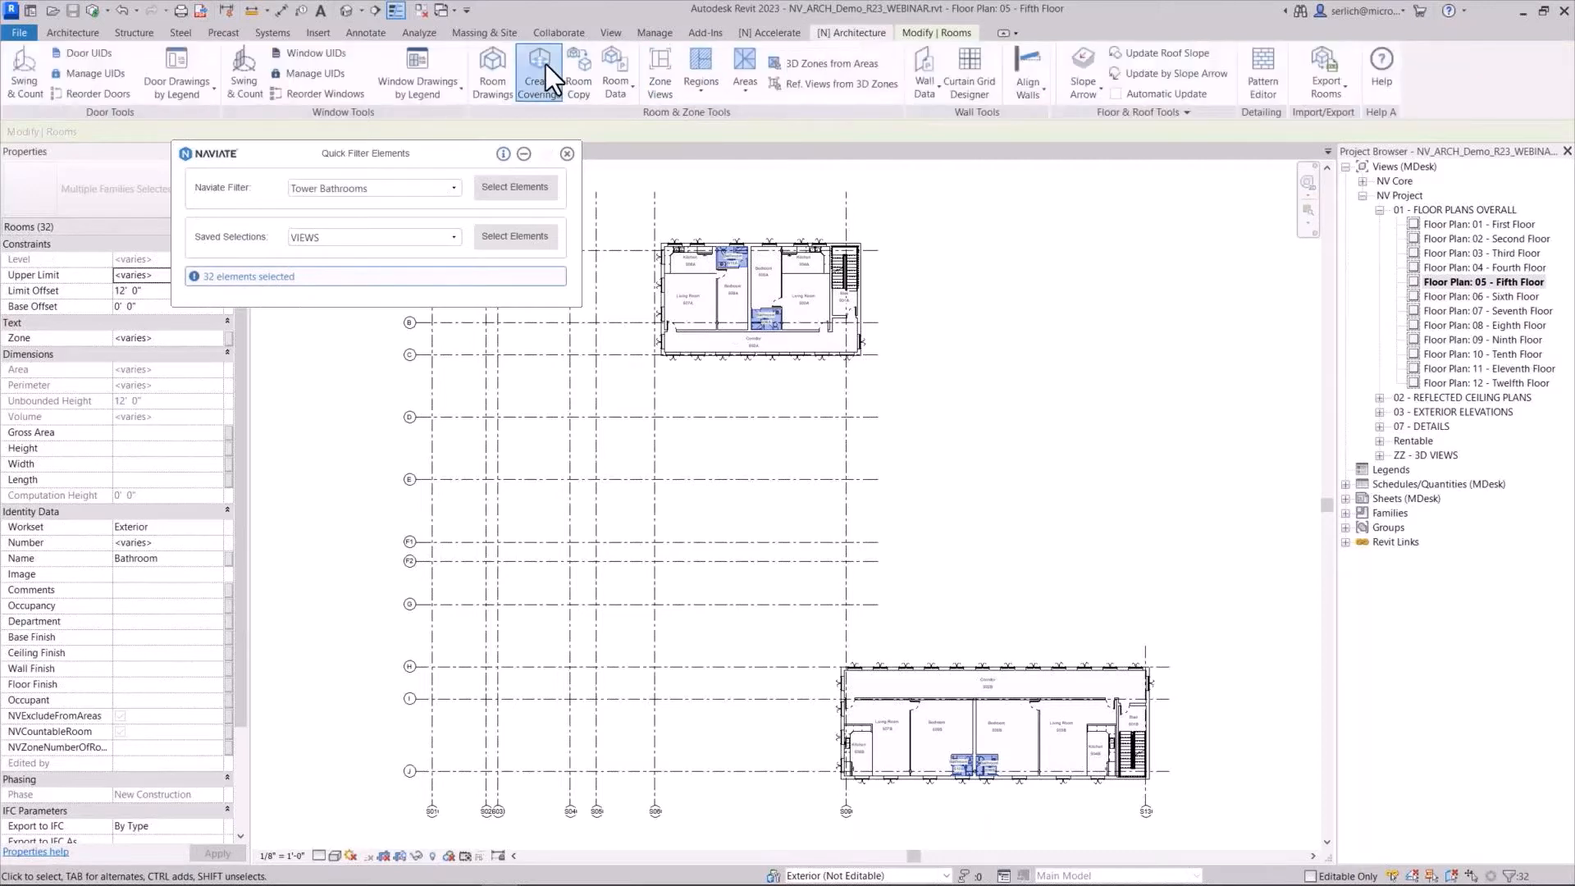
left_click(491, 320)
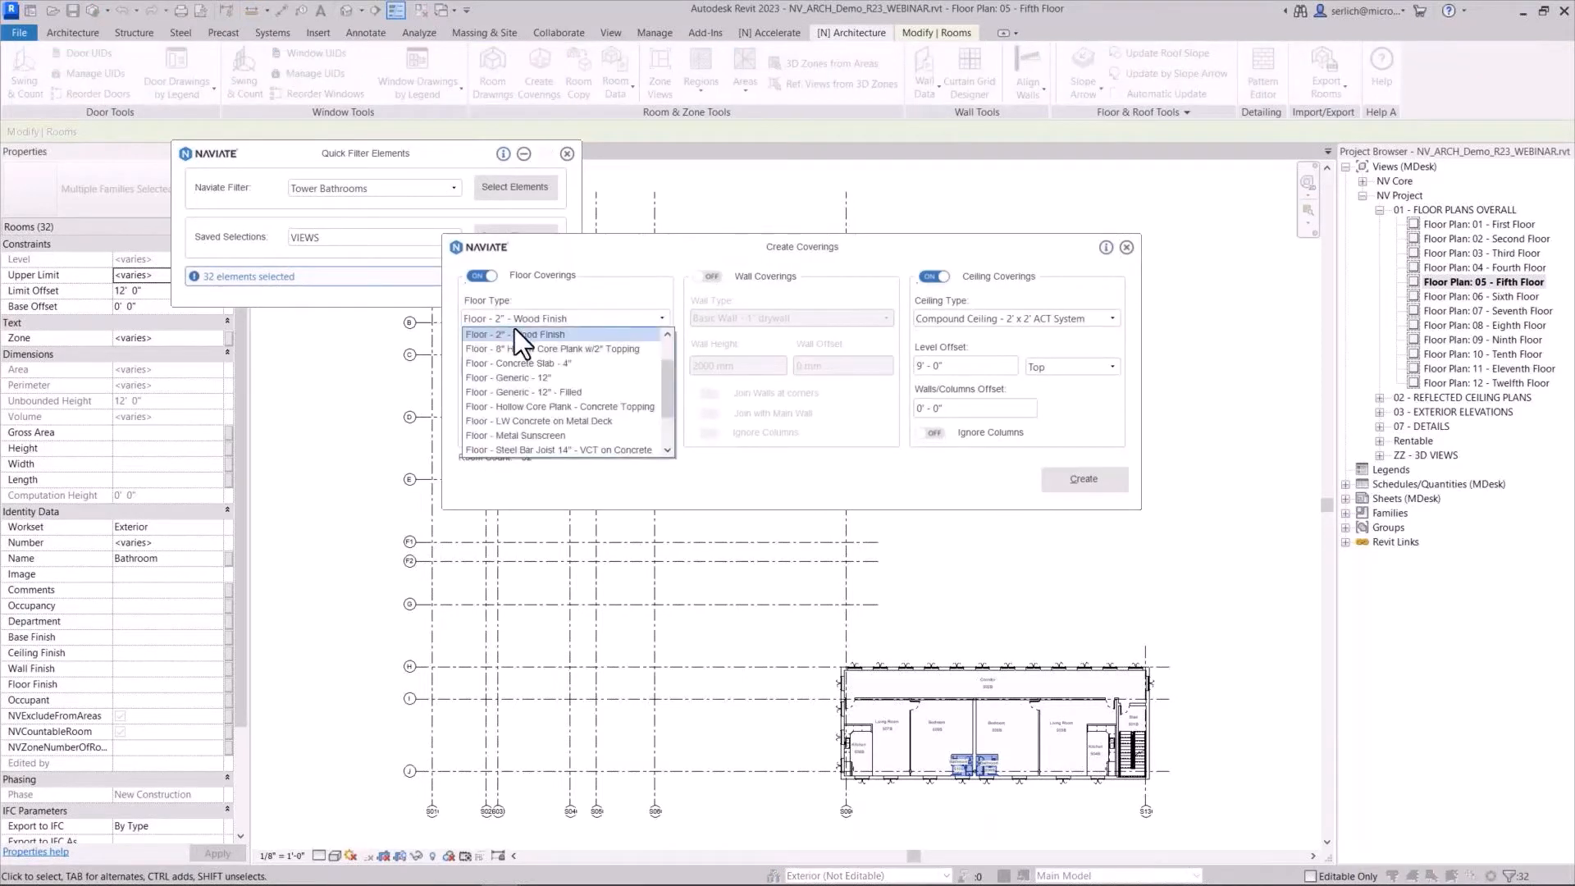
scroll(555, 386, "up", 3)
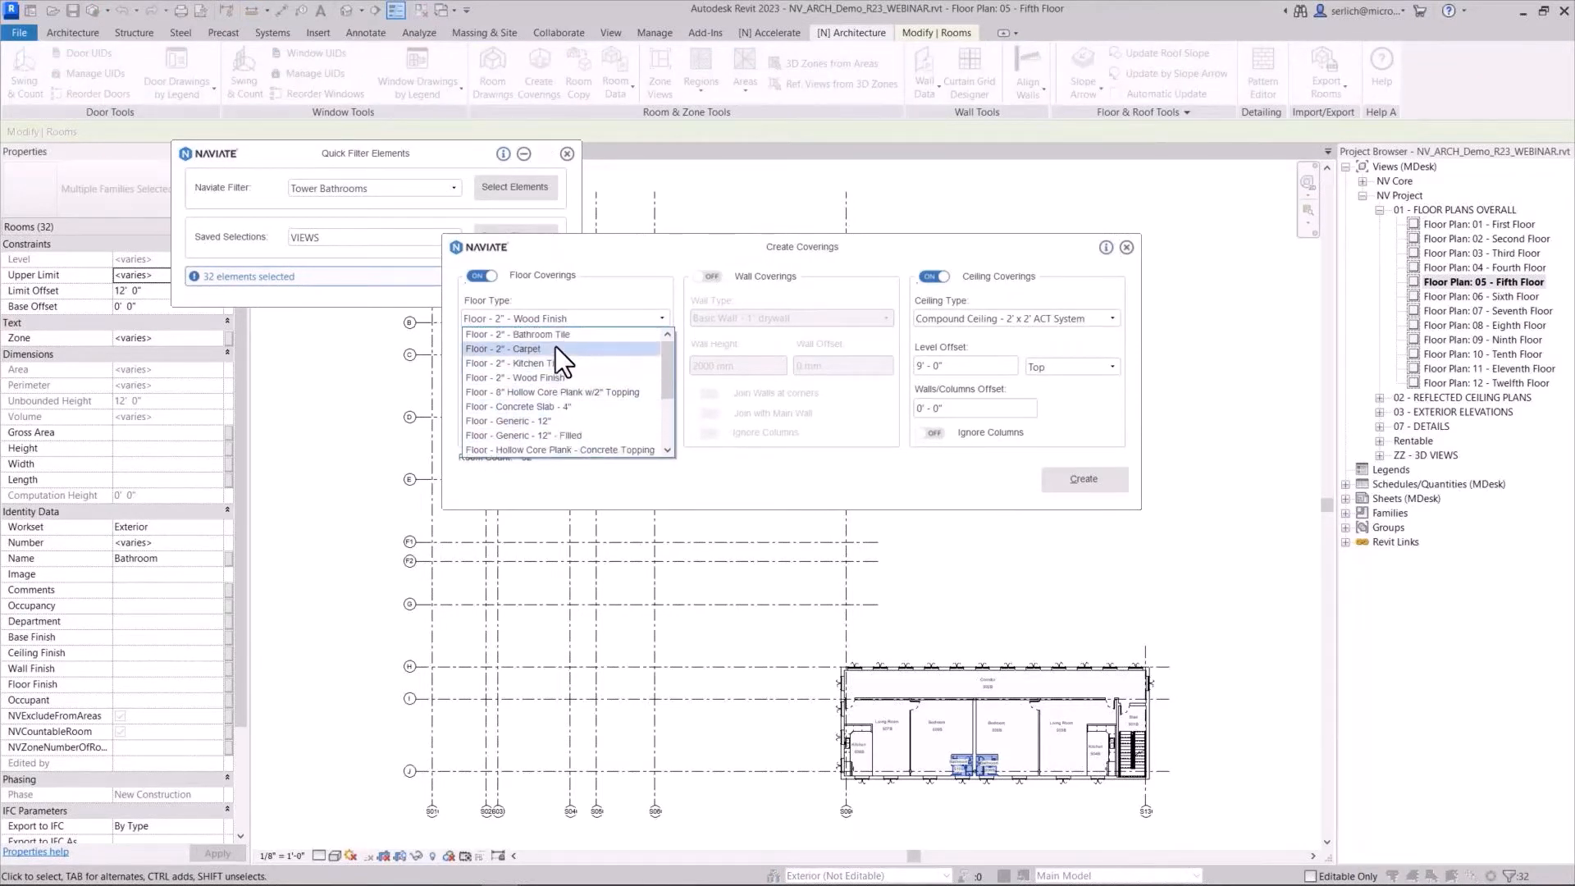
left_click(555, 346)
left_click(1080, 318)
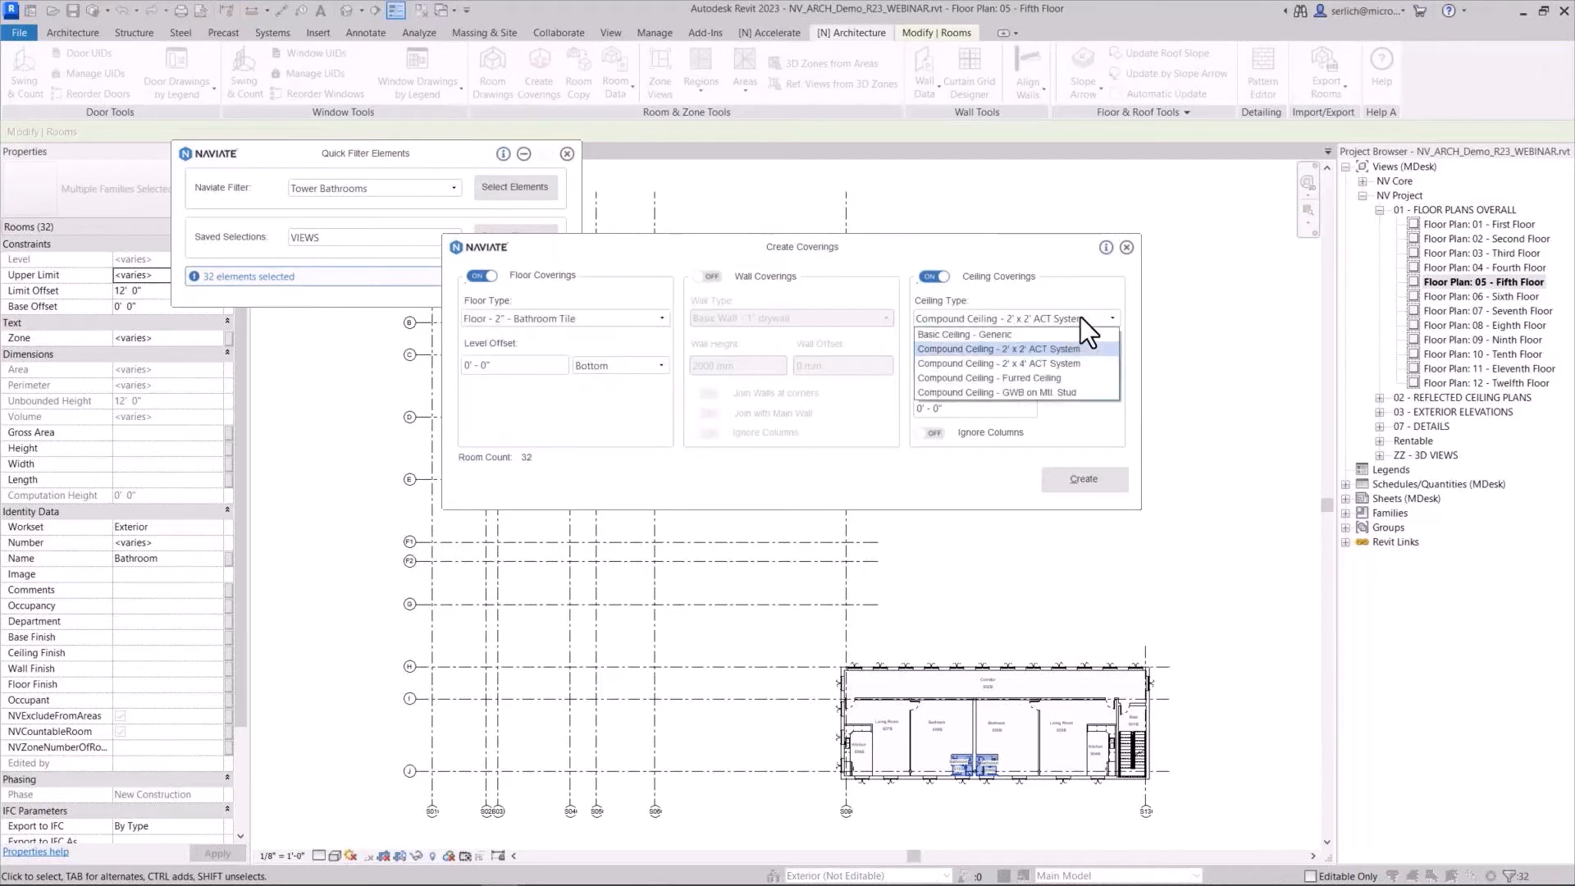
left_click(1069, 394)
Set the bathroom ceiling's level offset to 7' - 6" and create the floor and ceiling coverings
left_click_drag(924, 367, 908, 368)
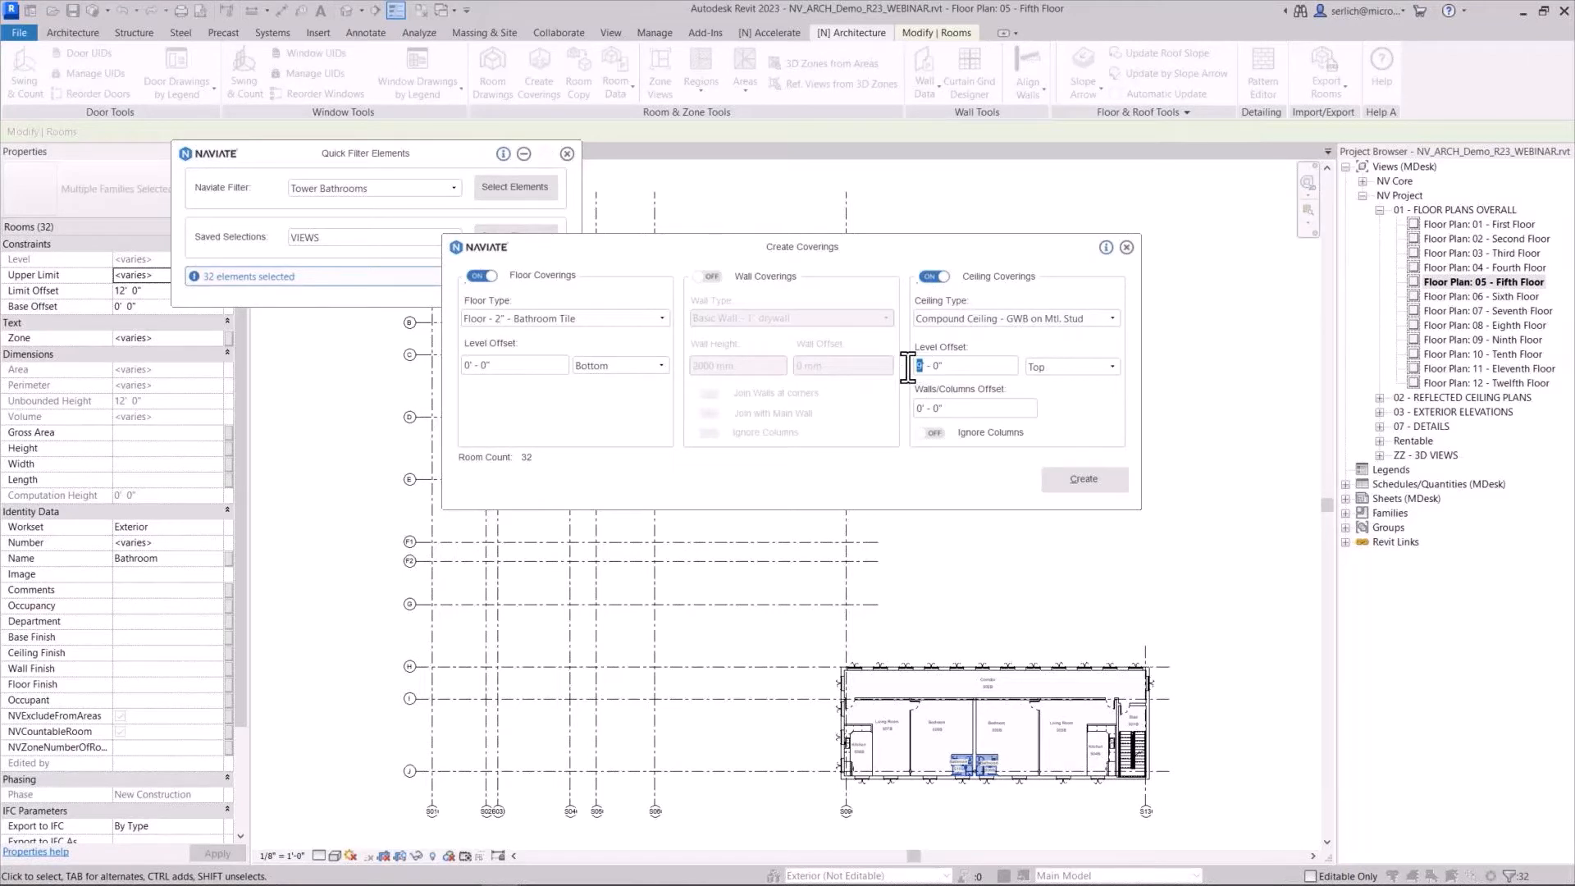
type("8")
left_click_drag(926, 367, 940, 367)
type("7' - 6")
left_click(1092, 478)
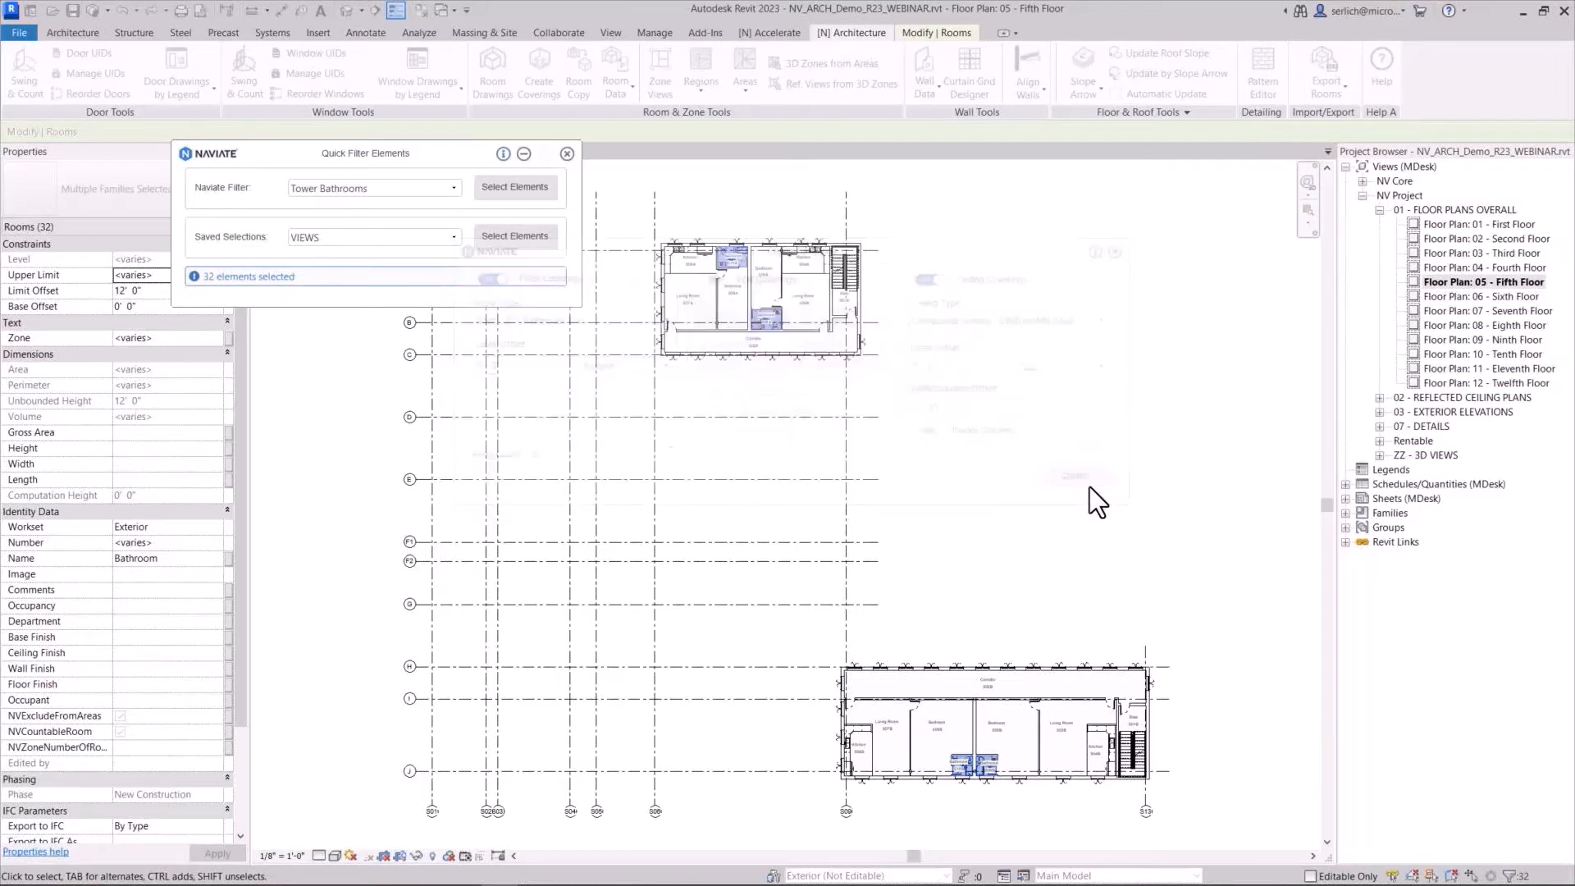
key("Return")
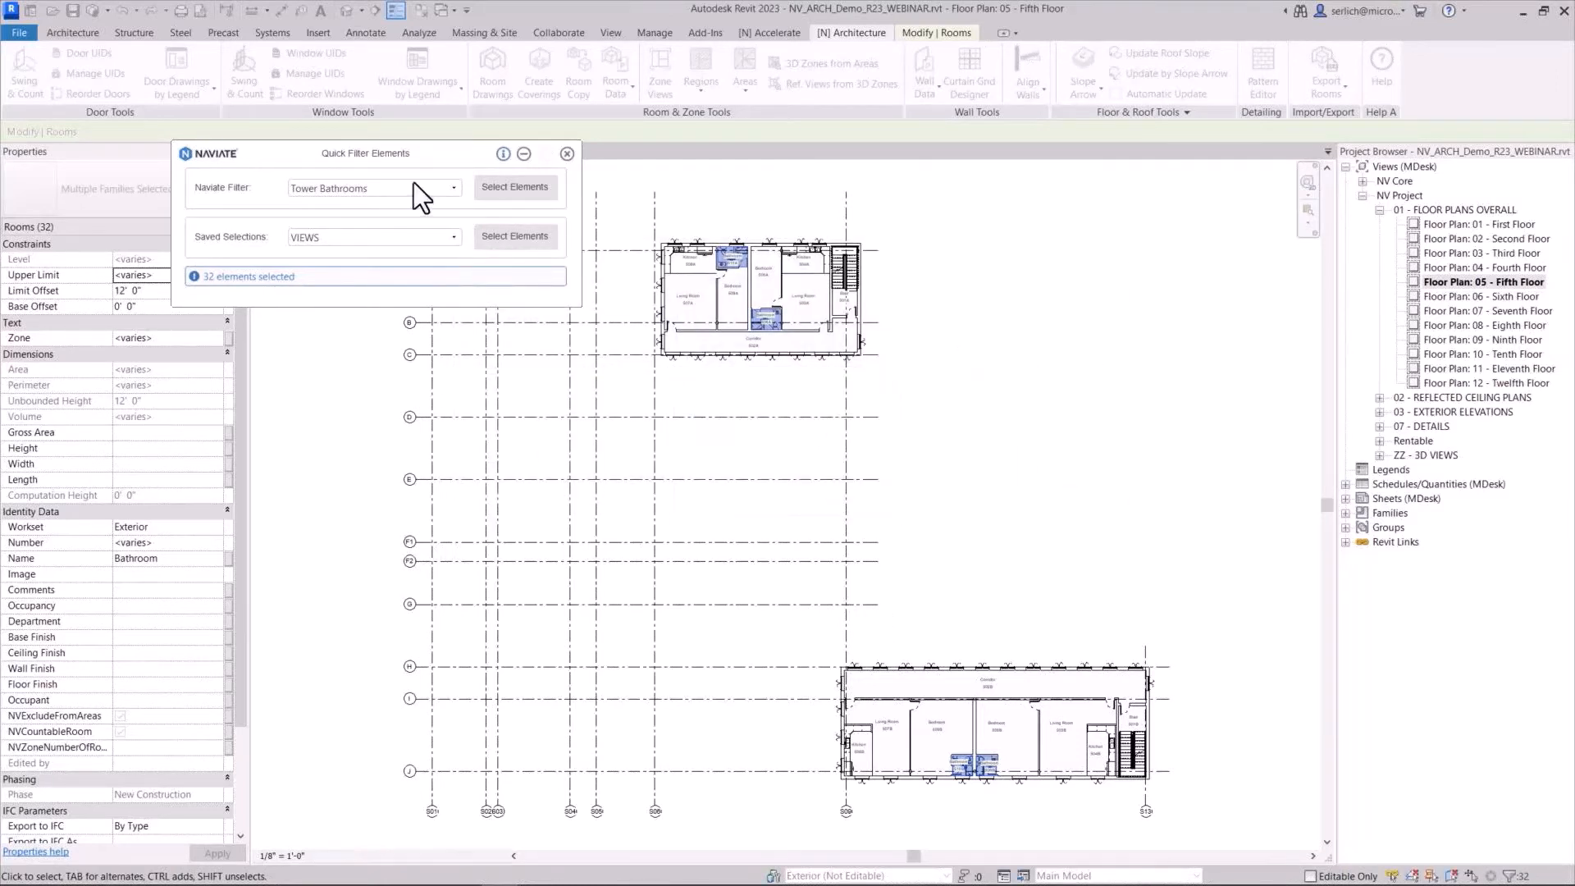
Select the Tower Kitchen rooms with the quick filter and set their covering floor type to Floor - 2" - Kitchen Tile
left_click(414, 184)
left_click(416, 201)
left_click(527, 190)
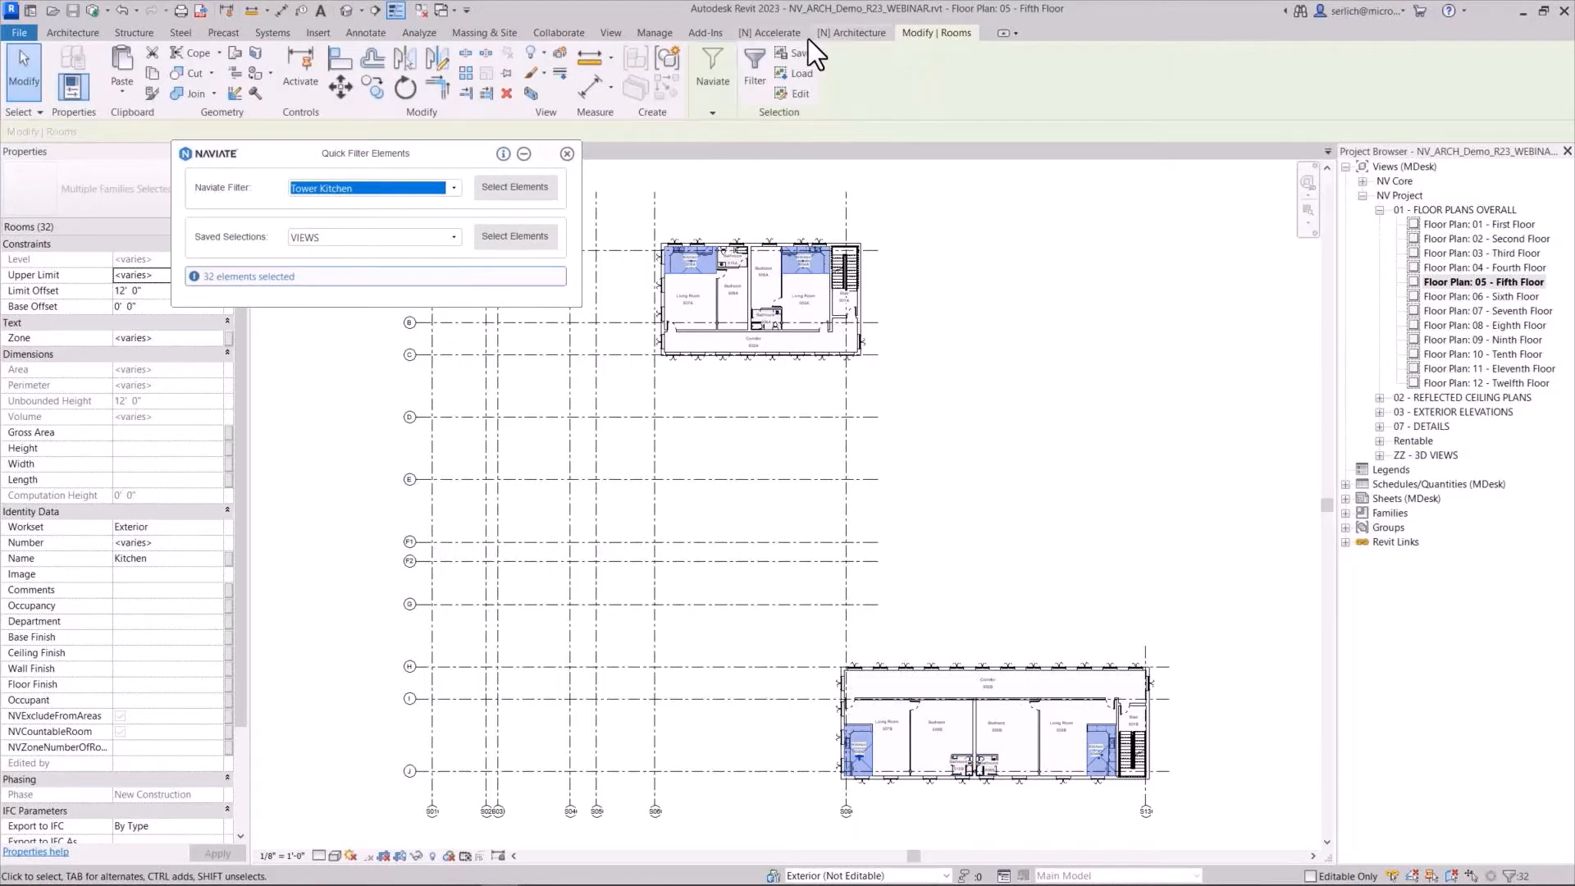
left_click(849, 33)
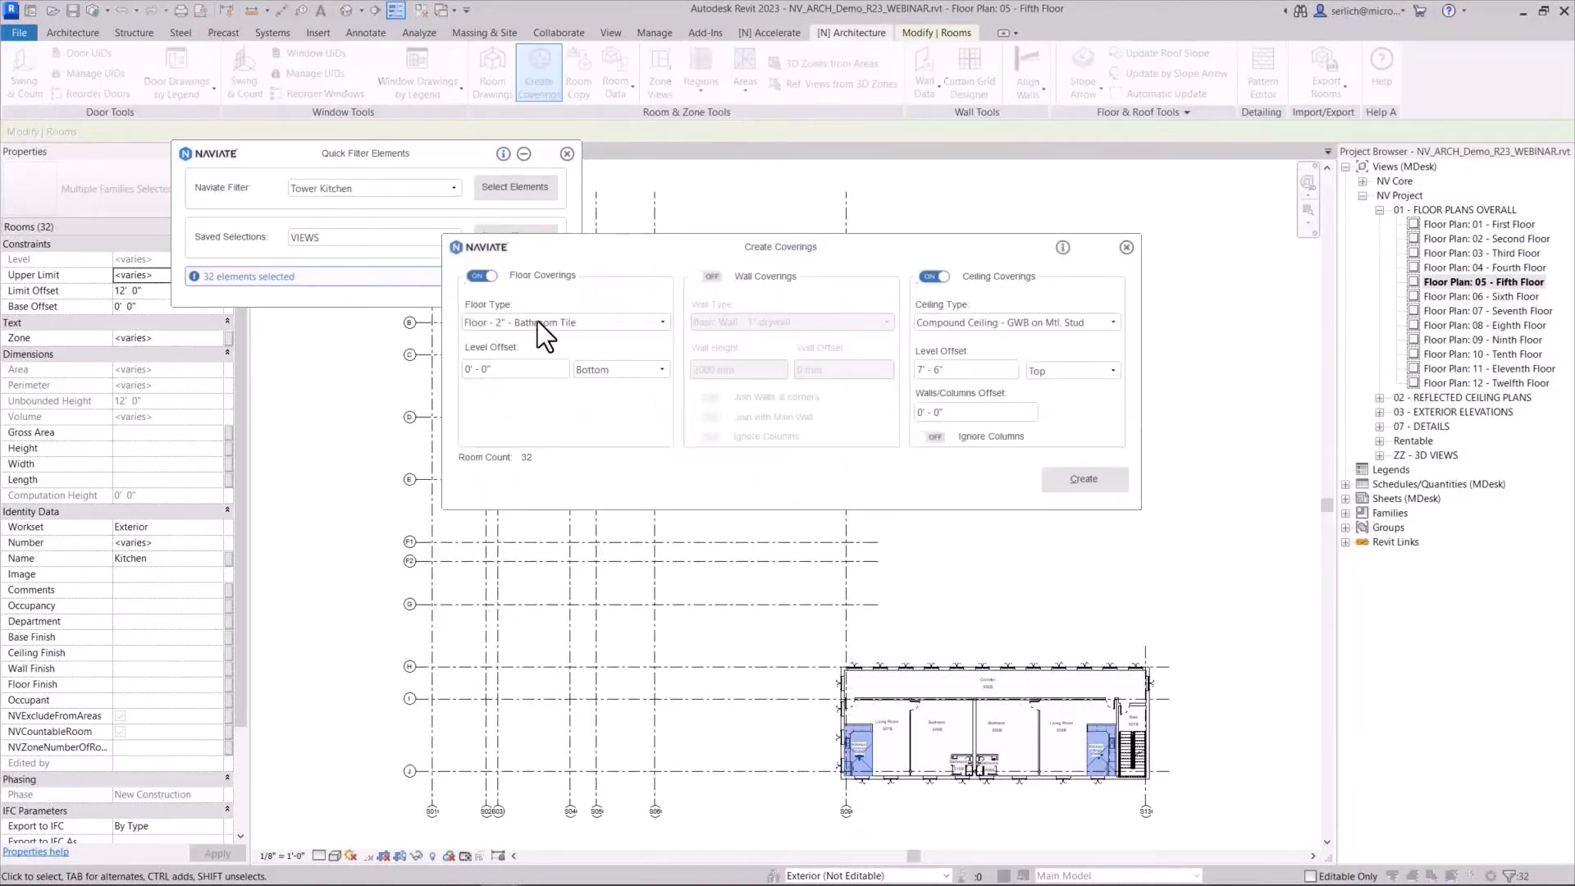
left_click(538, 320)
left_click(533, 363)
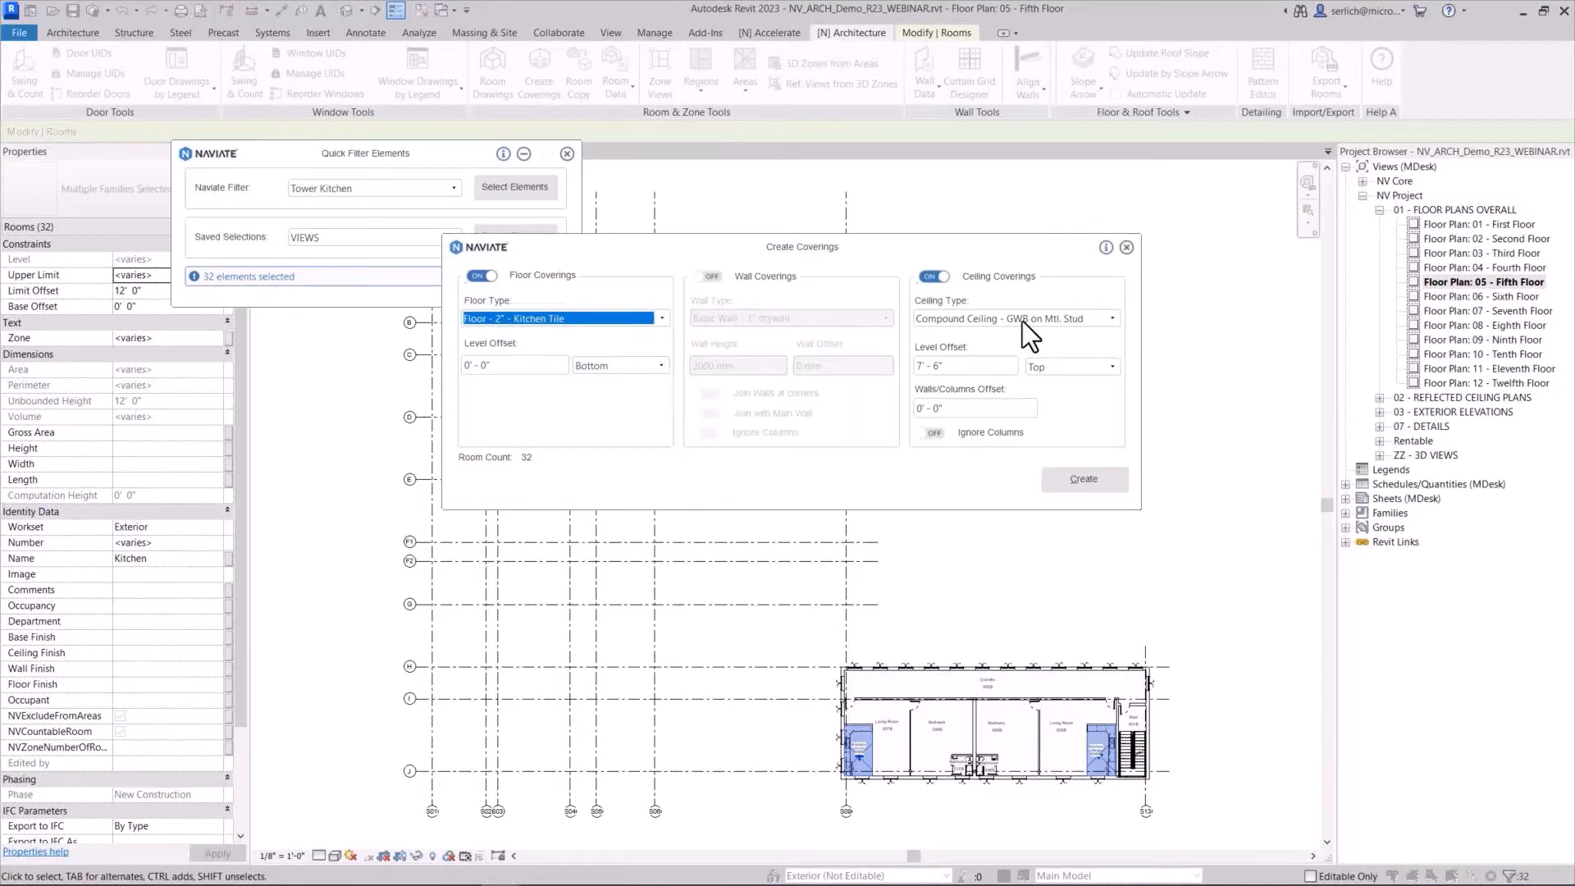
Set the kitchen ceiling's level offset to 9' - 0" and create the kitchen coverings
left_click_drag(948, 366, 902, 363)
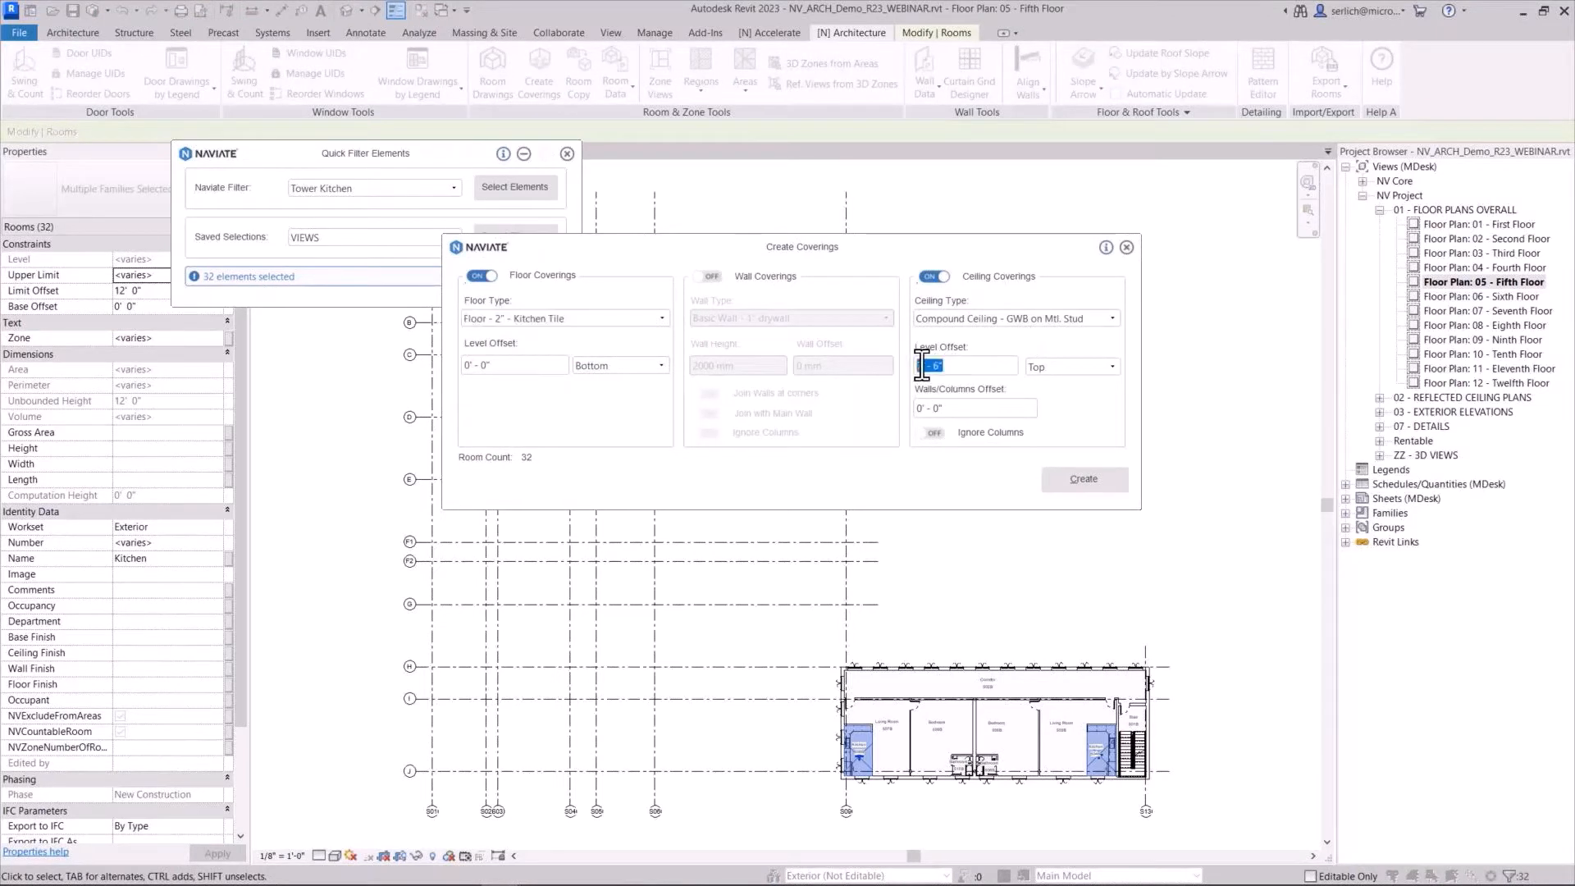
double_click(922, 366)
type("9")
double_click(937, 365)
type("9")
left_click(1076, 483)
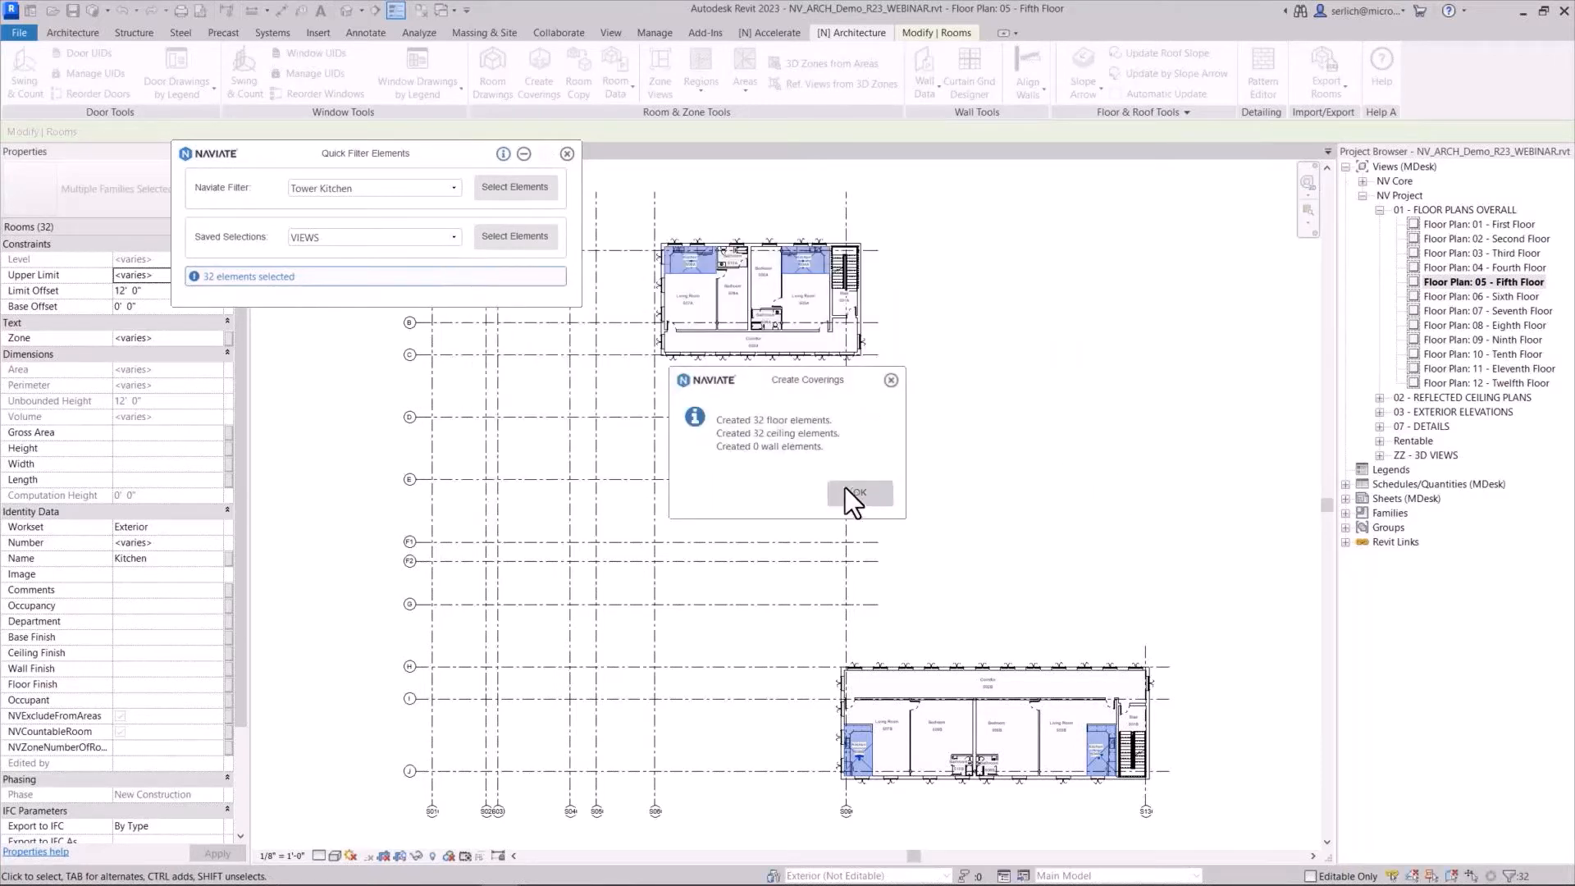
left_click(845, 490)
Select the Tower Living Room filter's rooms and create their coverings with floor type Floor - 2" - Wood Finish
left_click(400, 185)
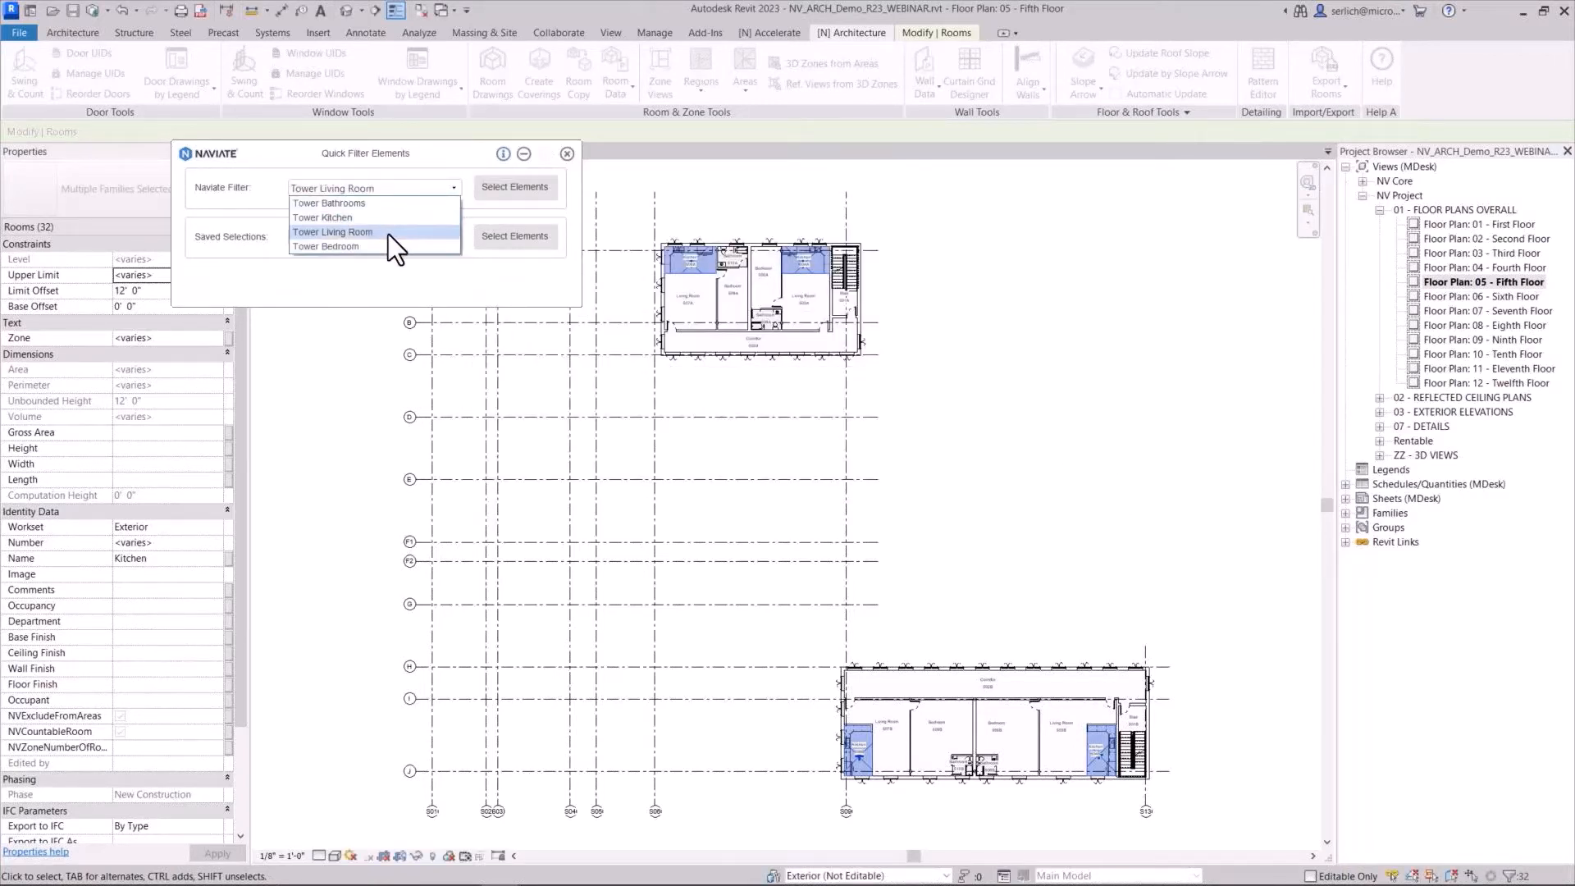
left_click(388, 232)
left_click(527, 193)
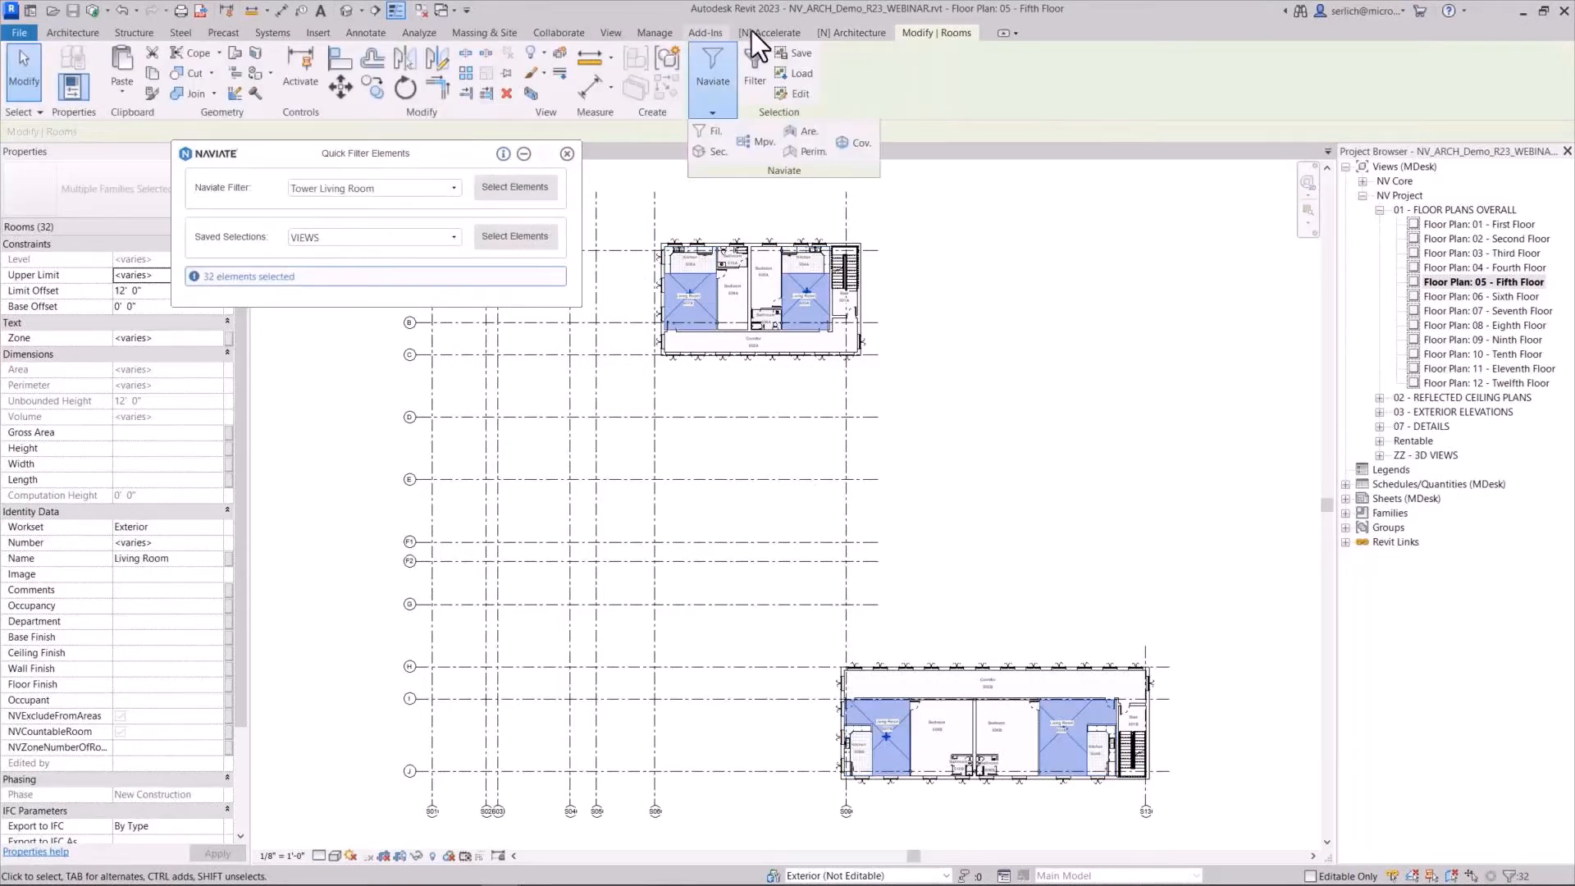
left_click(852, 32)
left_click(530, 72)
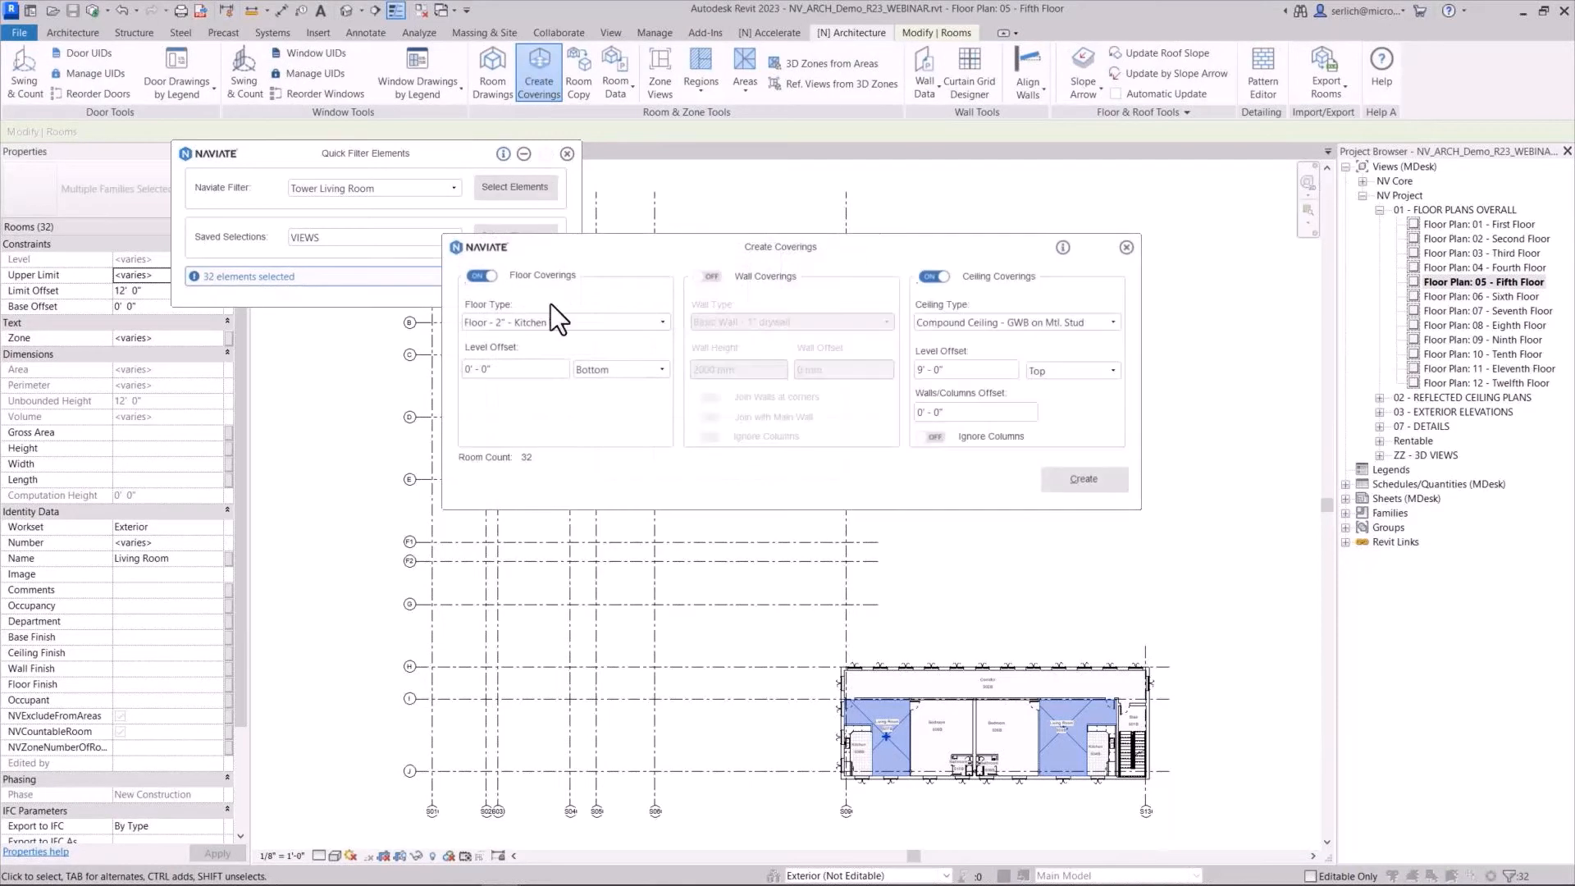
left_click(568, 319)
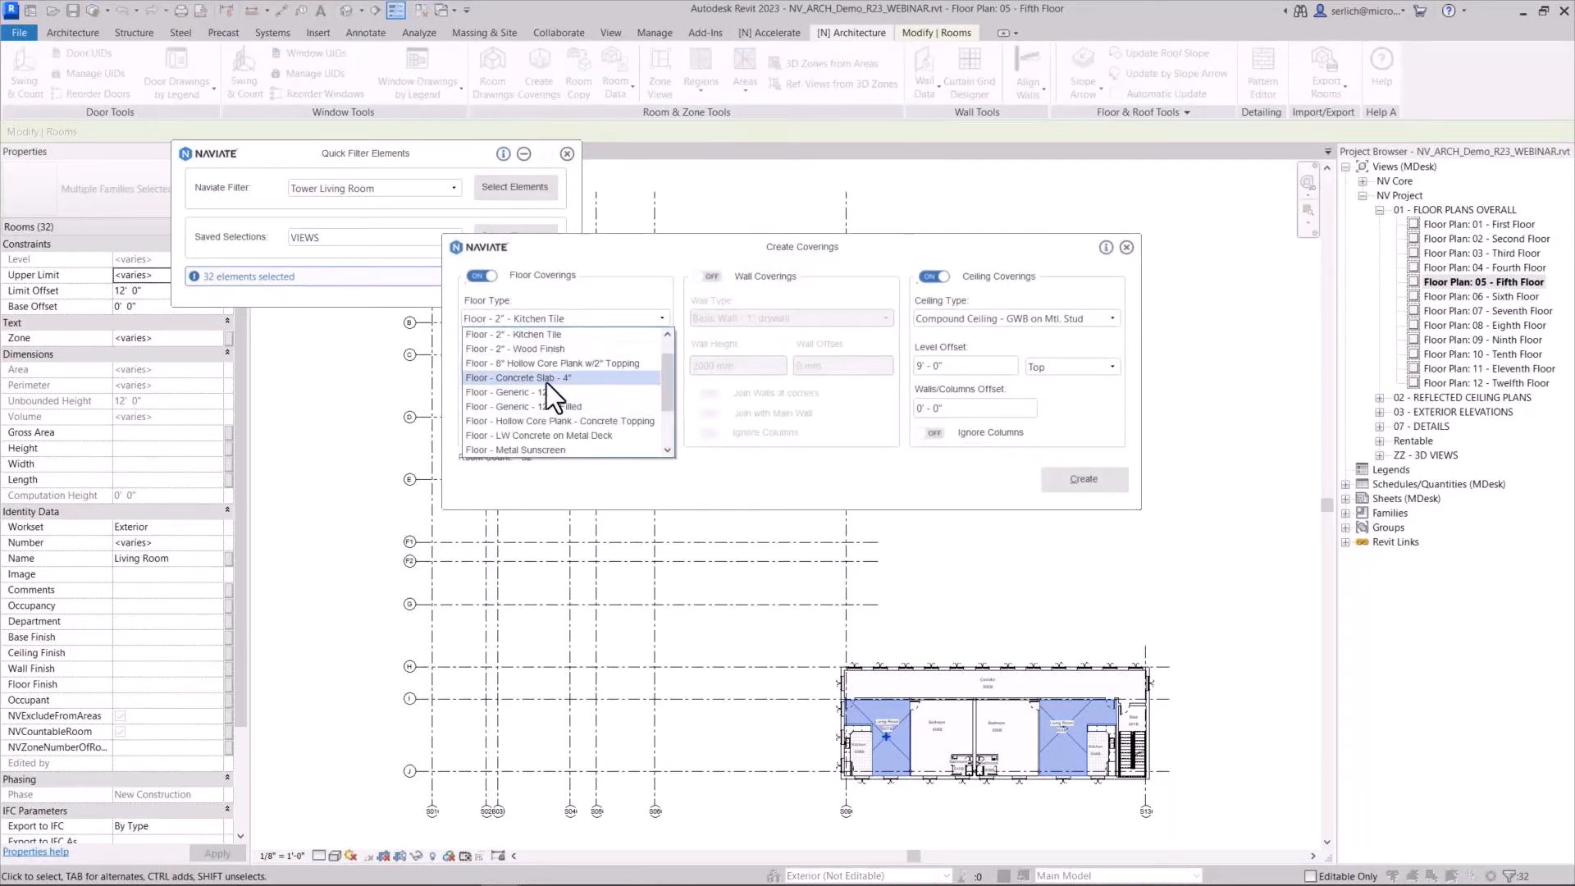
left_click(544, 351)
left_click(1056, 481)
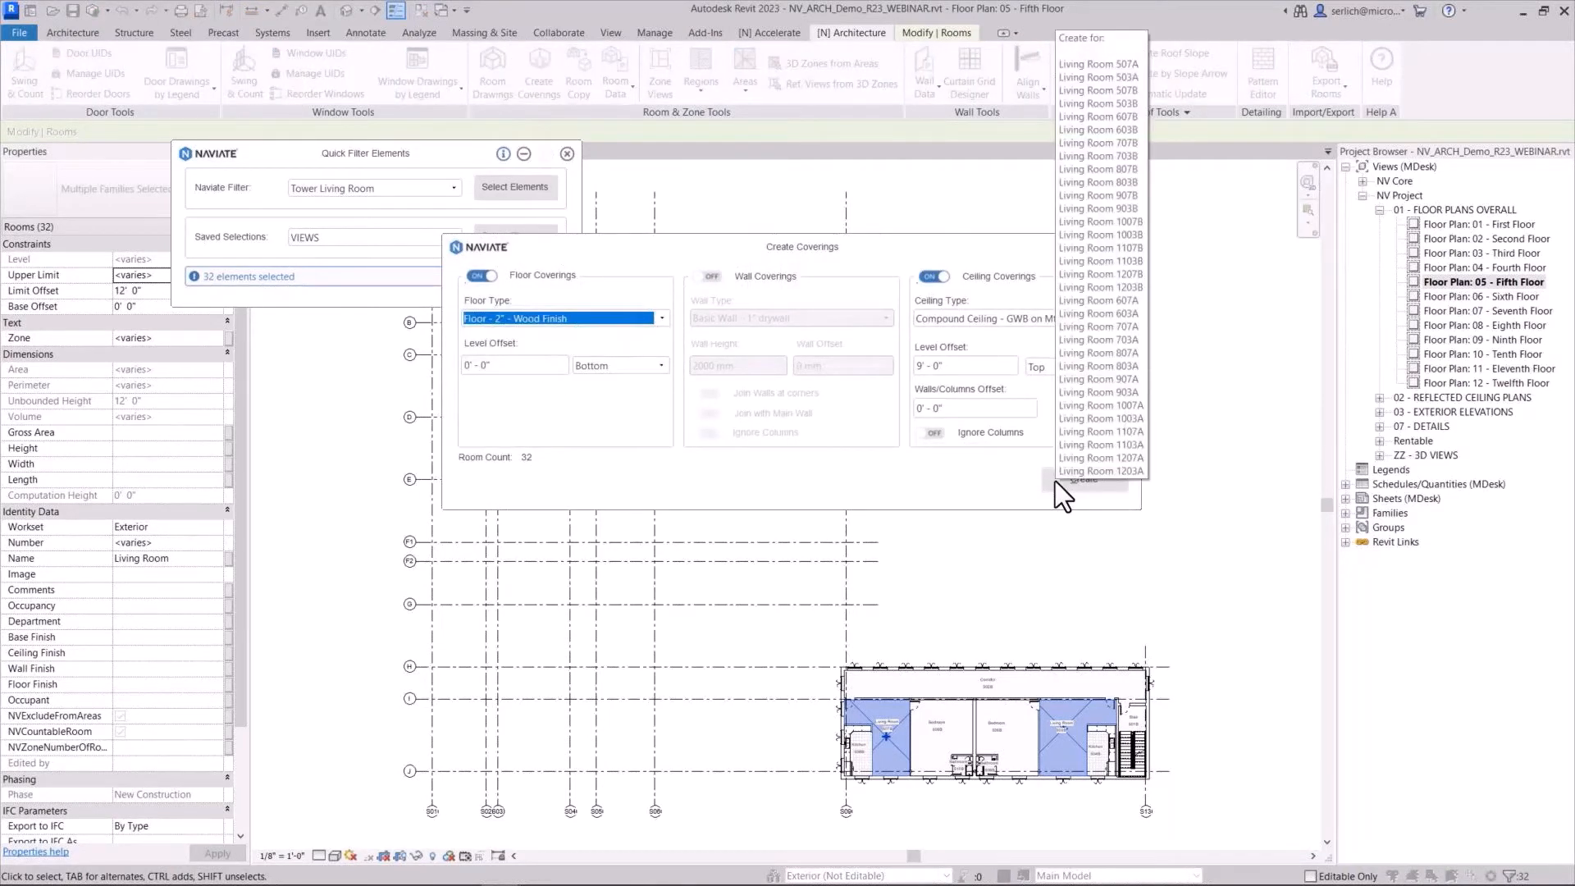
key("Return")
Select the Tower Bedroom filter's rooms and create their coverings with floor type Floor - 2" - Carpet
left_click(454, 188)
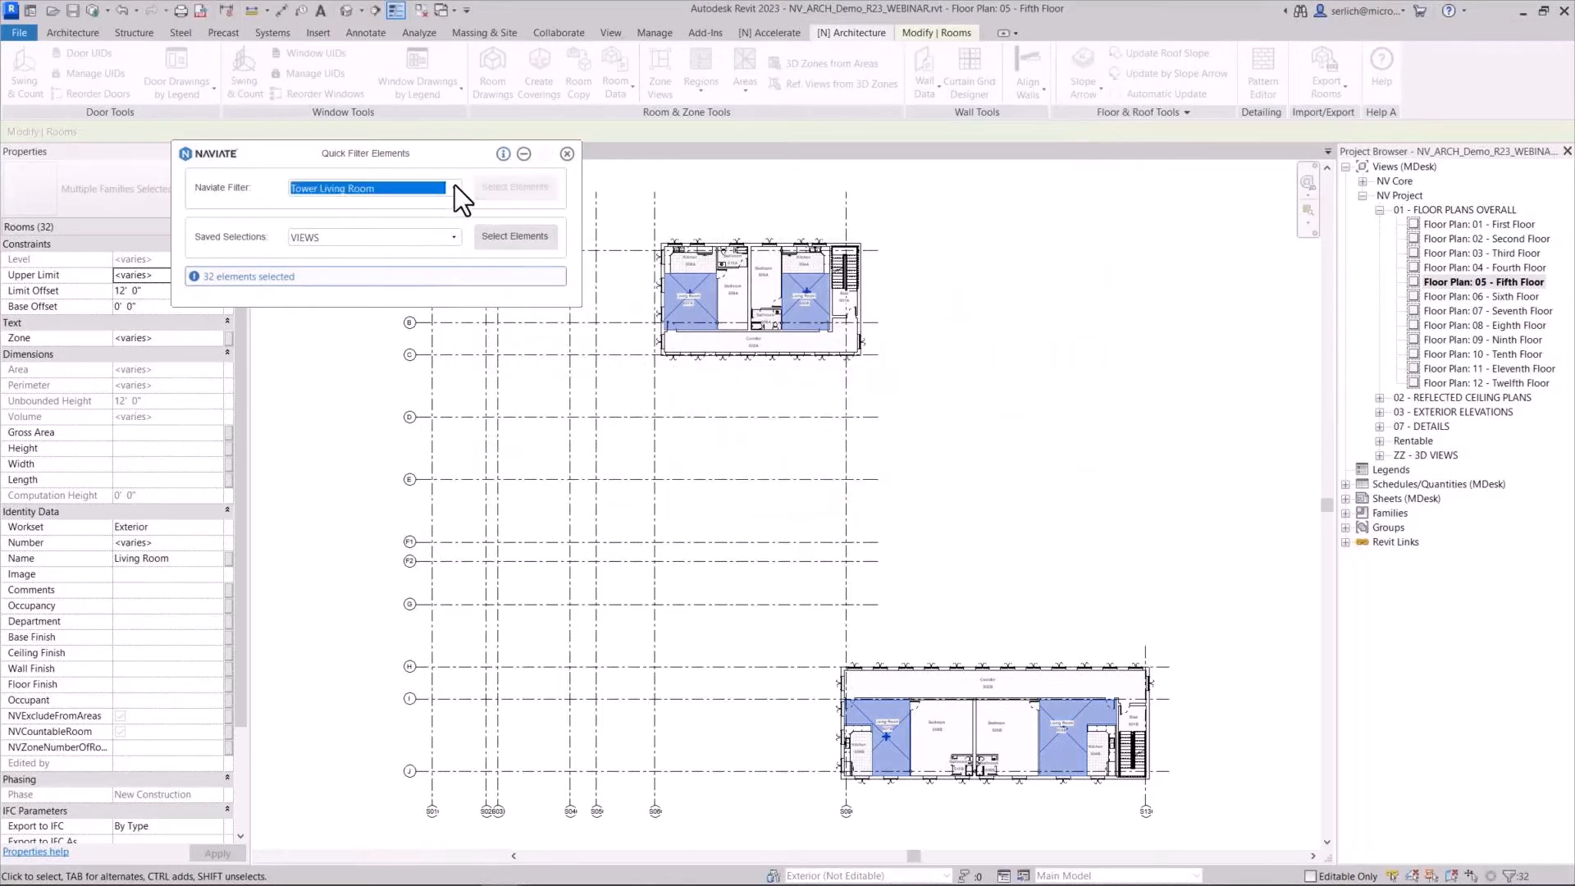
left_click(357, 246)
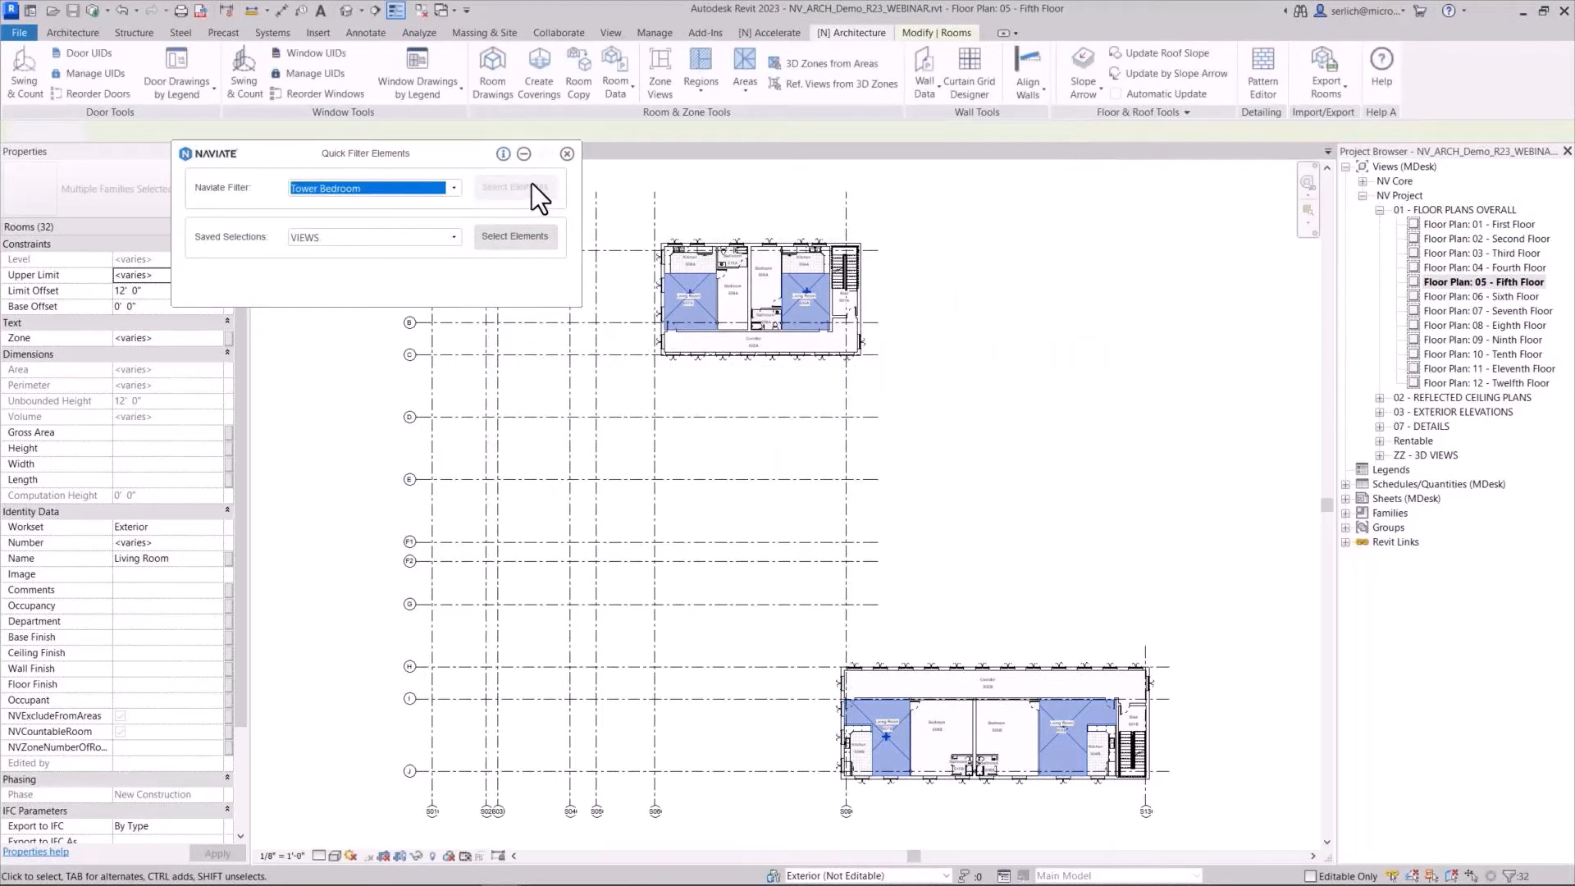
left_click(532, 186)
left_click(851, 33)
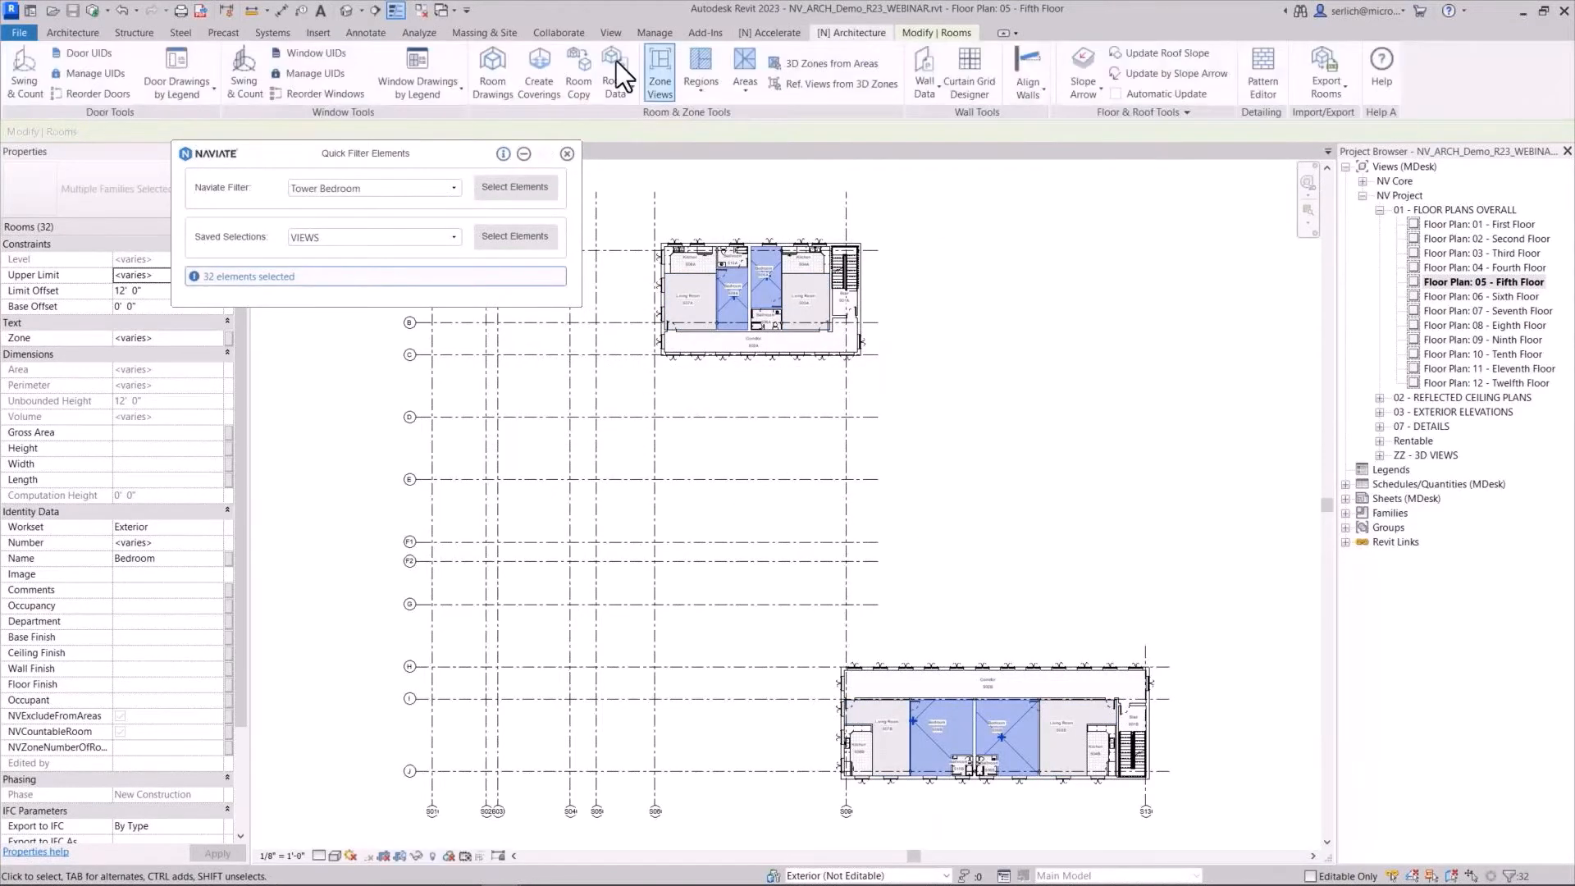
left_click(540, 66)
left_click(619, 322)
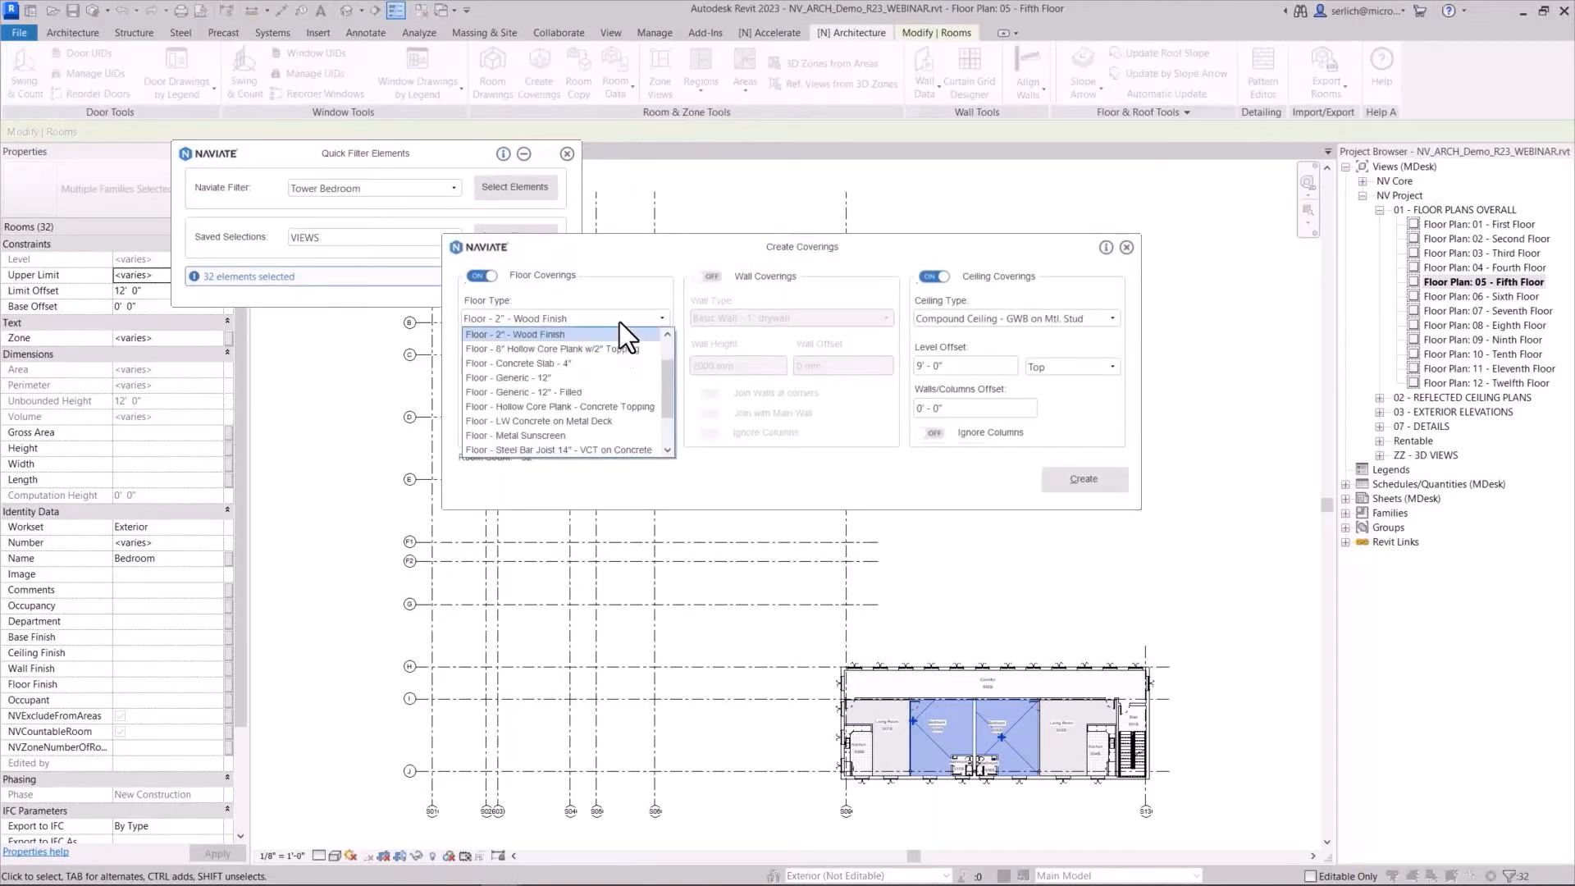
left_click(576, 351)
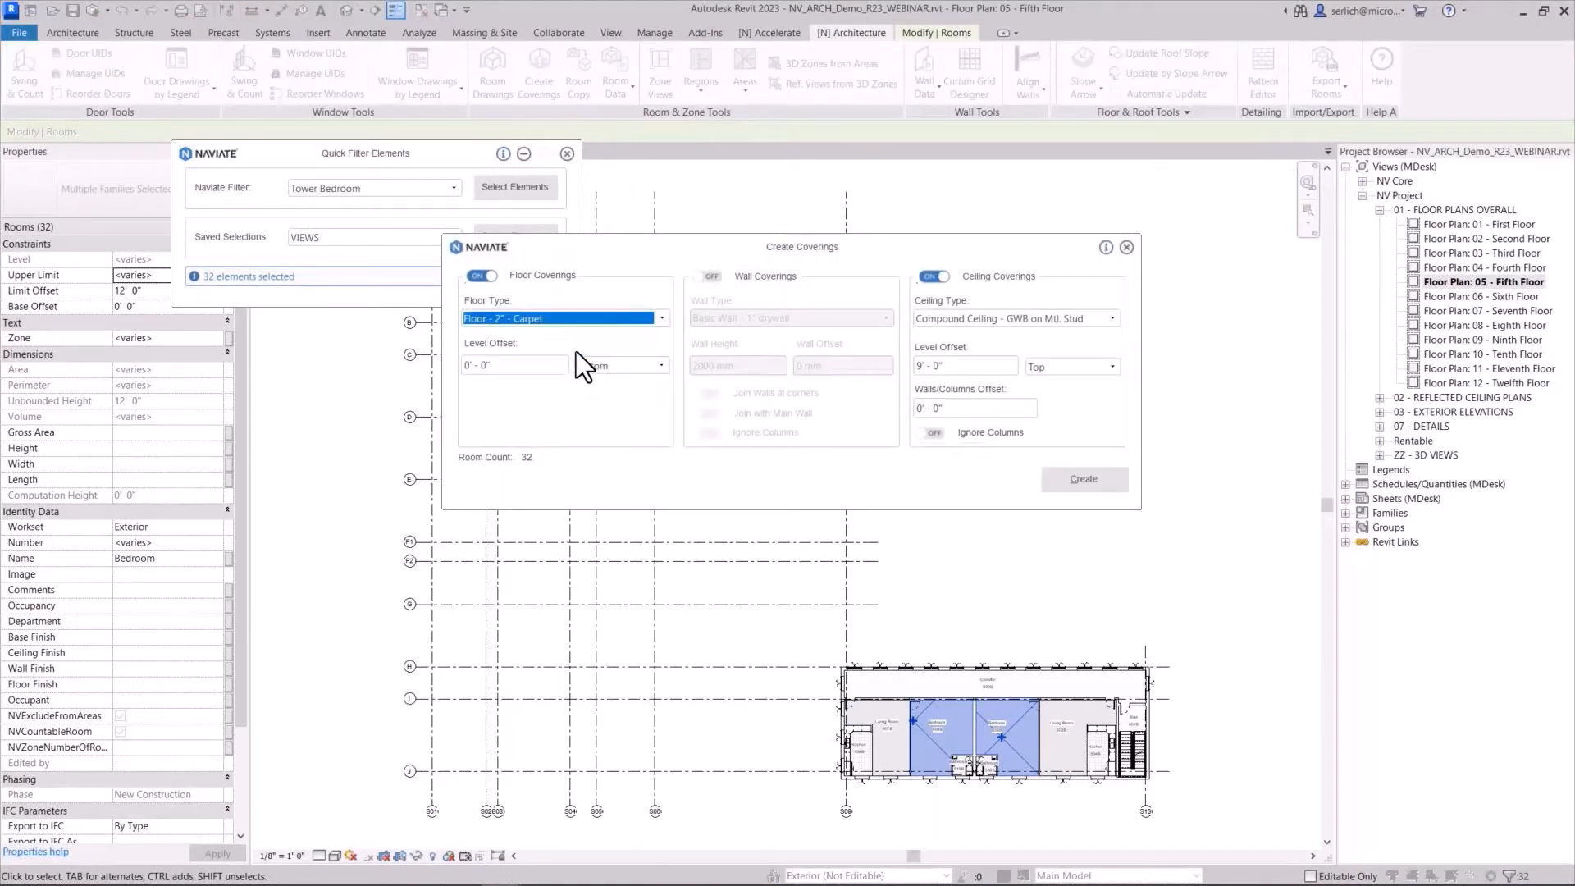
left_click(913, 359)
left_click(1065, 488)
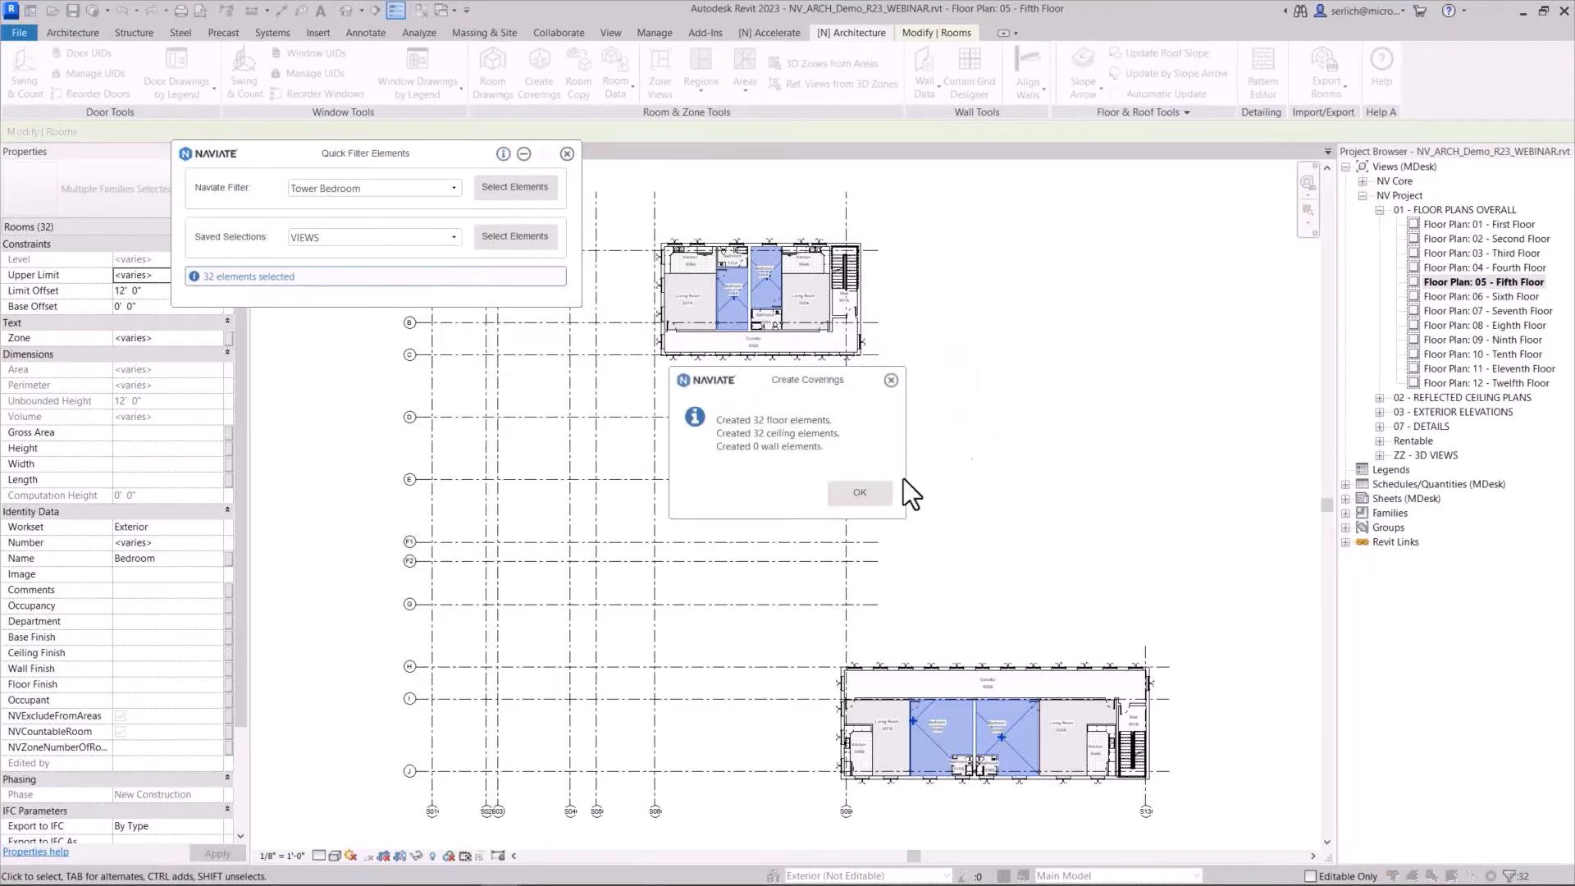
left_click(854, 492)
Close the quick filter, clear the selection and examine the new floor finishes in the fifth-floor apartments
left_click(566, 155)
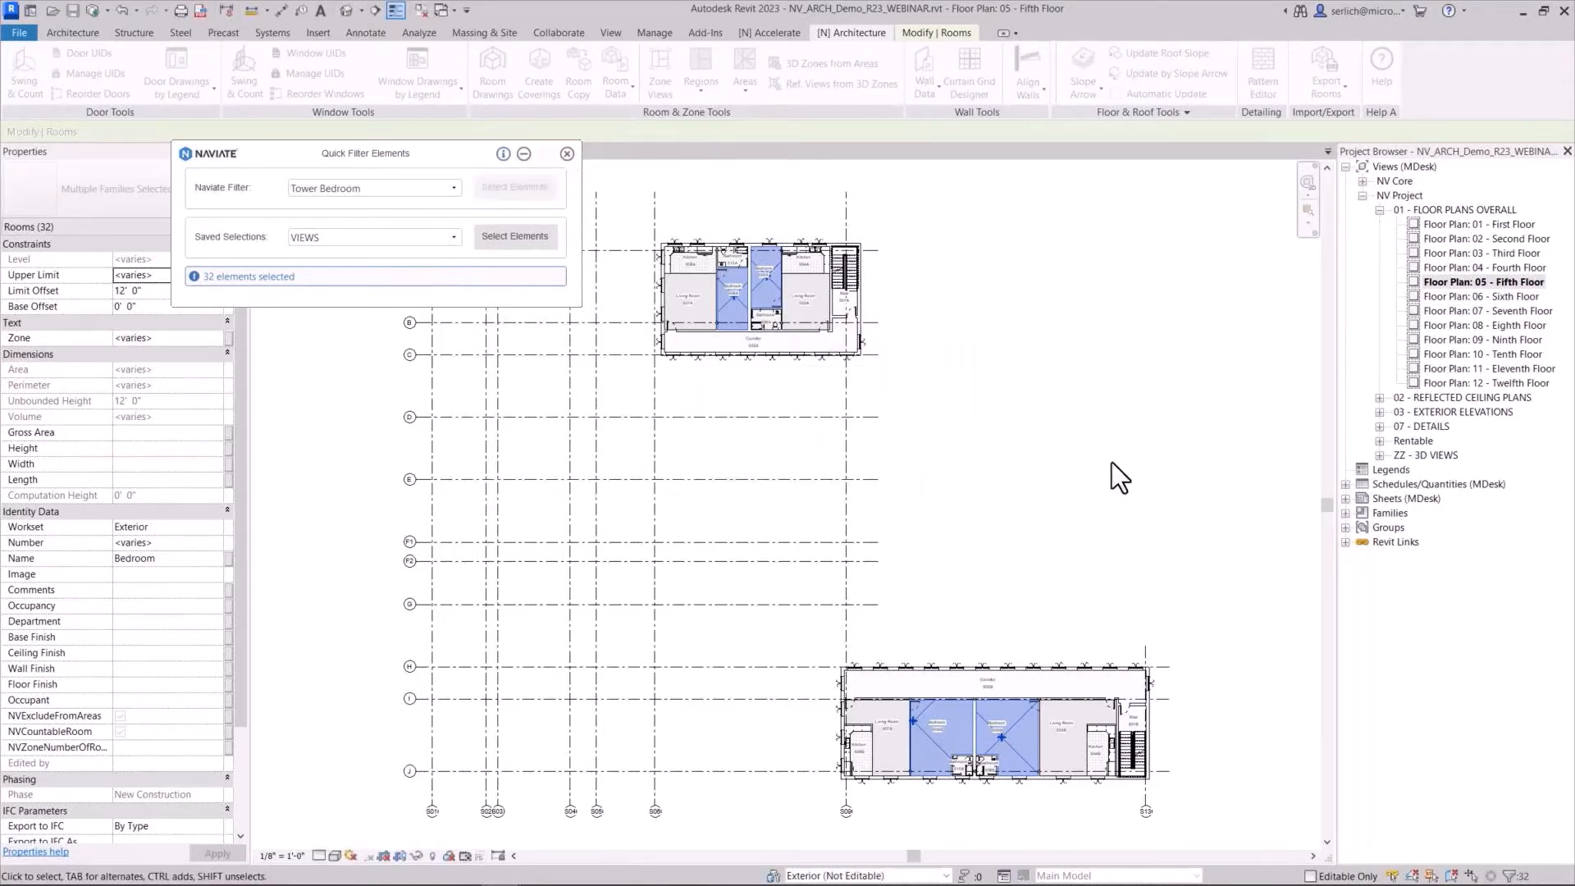
left_click(1111, 461)
scroll(759, 246, "up", 5)
scroll(745, 256, "up", 2)
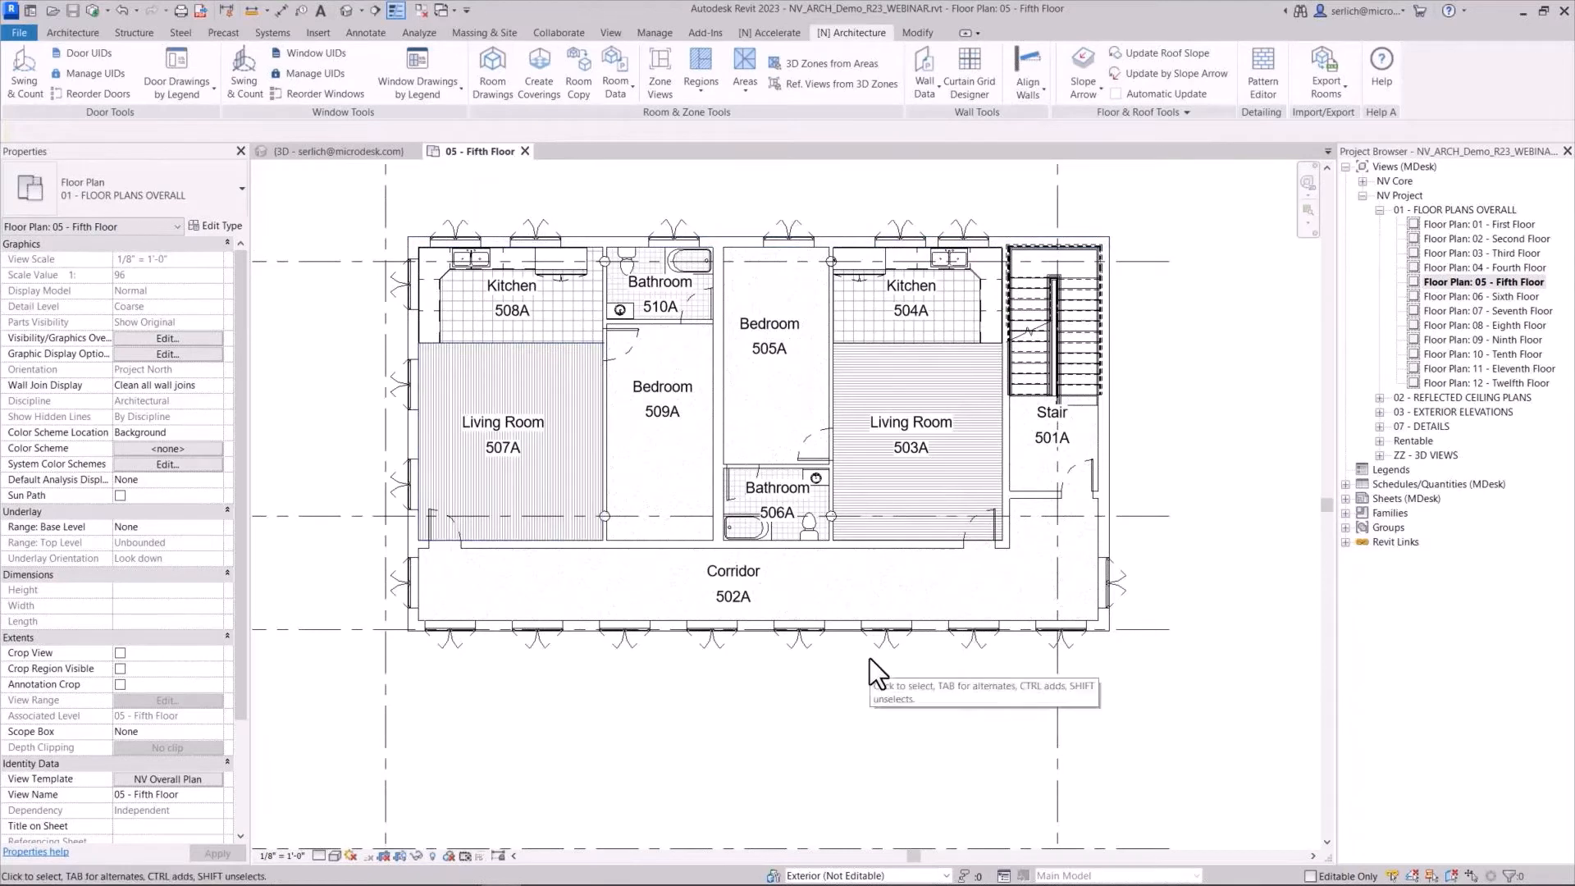
scroll(696, 510, "down", 3)
scroll(697, 511, "down", 1)
middle_click_drag(1230, 713, 984, 485)
scroll(956, 456, "down", 3)
middle_click(955, 456)
middle_click(955, 455)
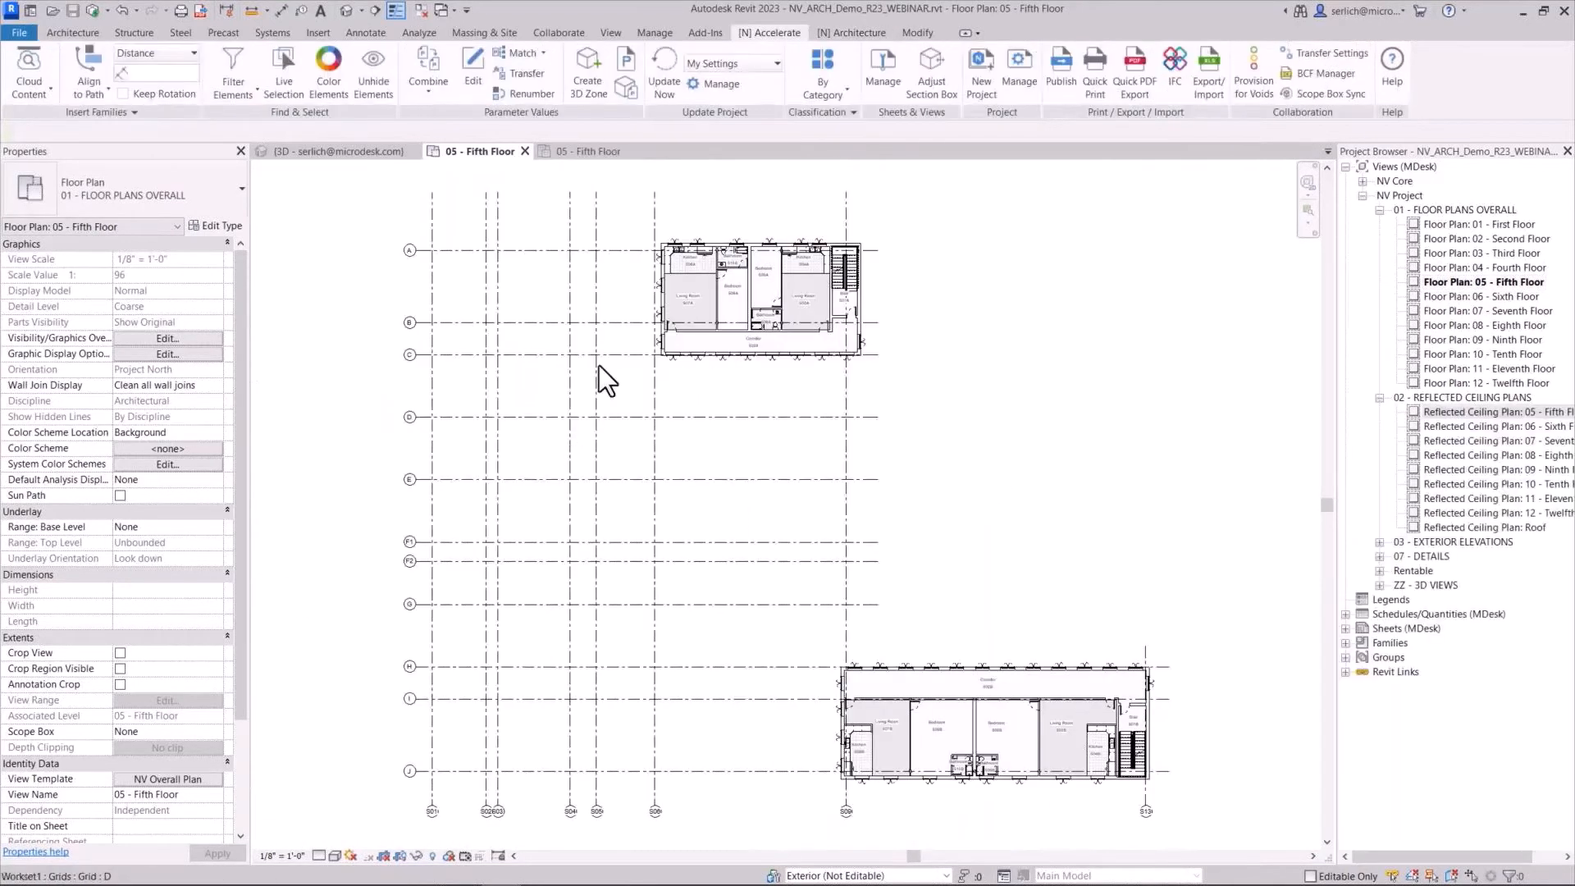
Start Room Drawings and include the fifth-floor rooms Bathroom 506A, Bedroom 505A, Kitchen 504A and Living Room 503A
left_click(834, 31)
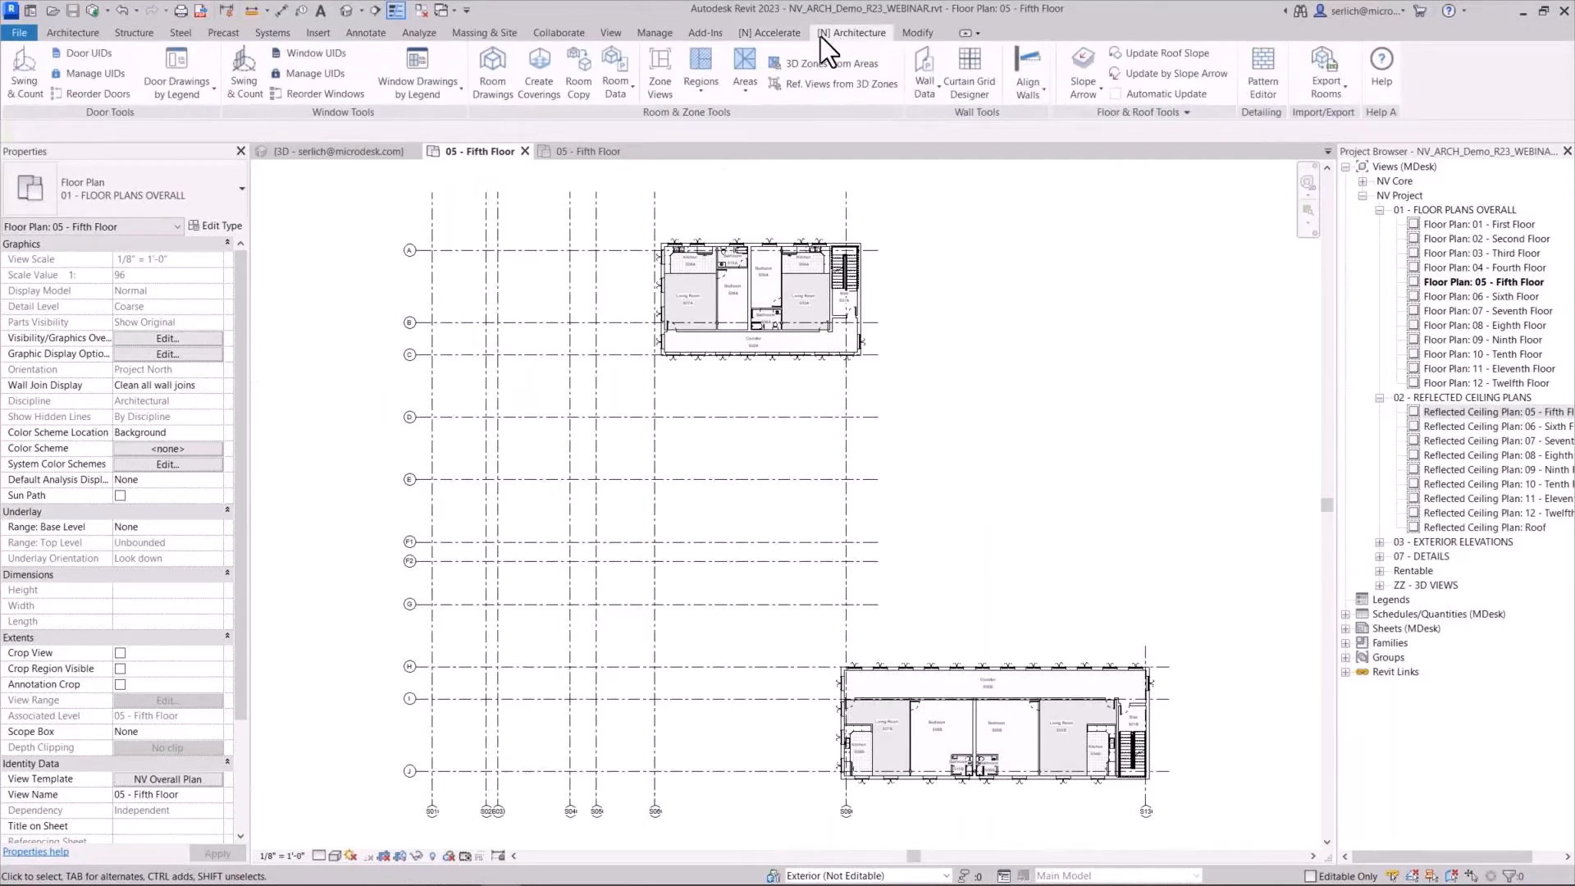
left_click(482, 89)
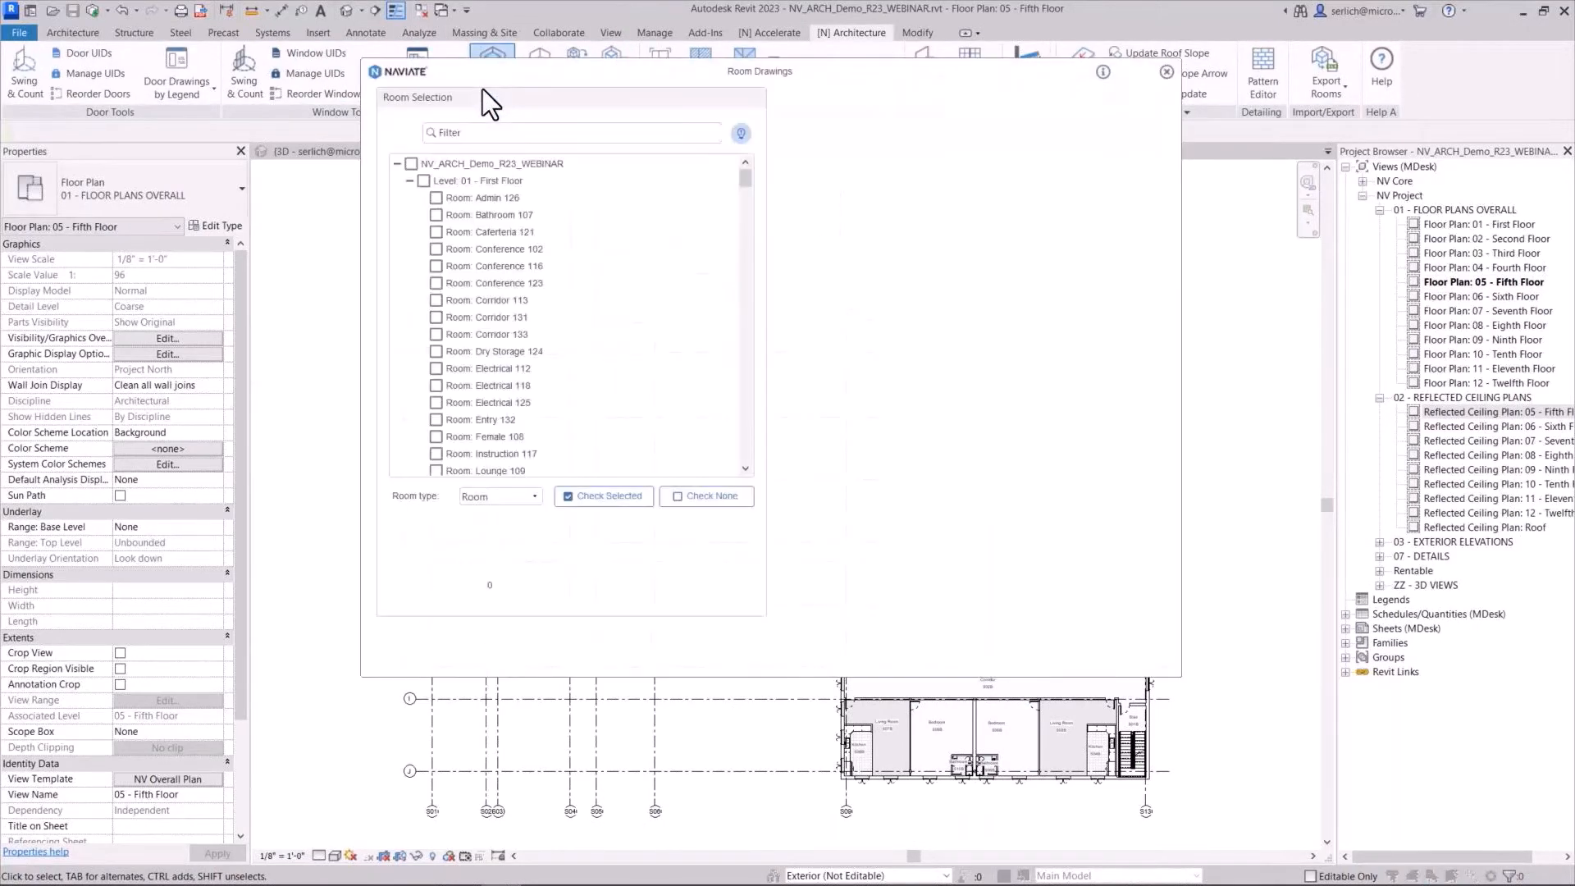
left_click(409, 176)
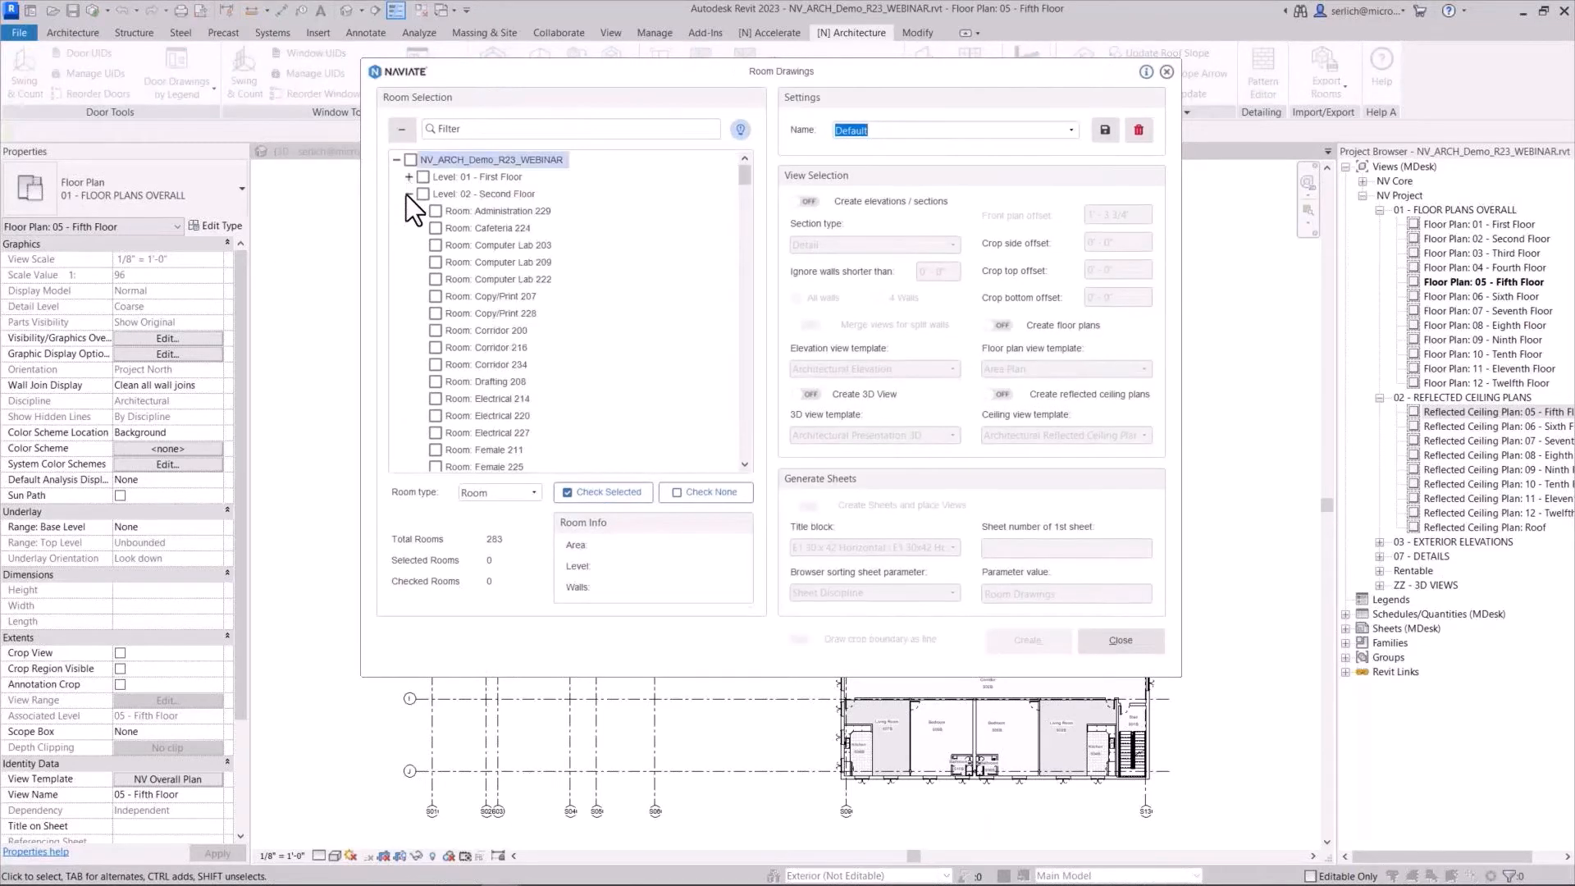
left_click(408, 193)
left_click(408, 211)
left_click(408, 228)
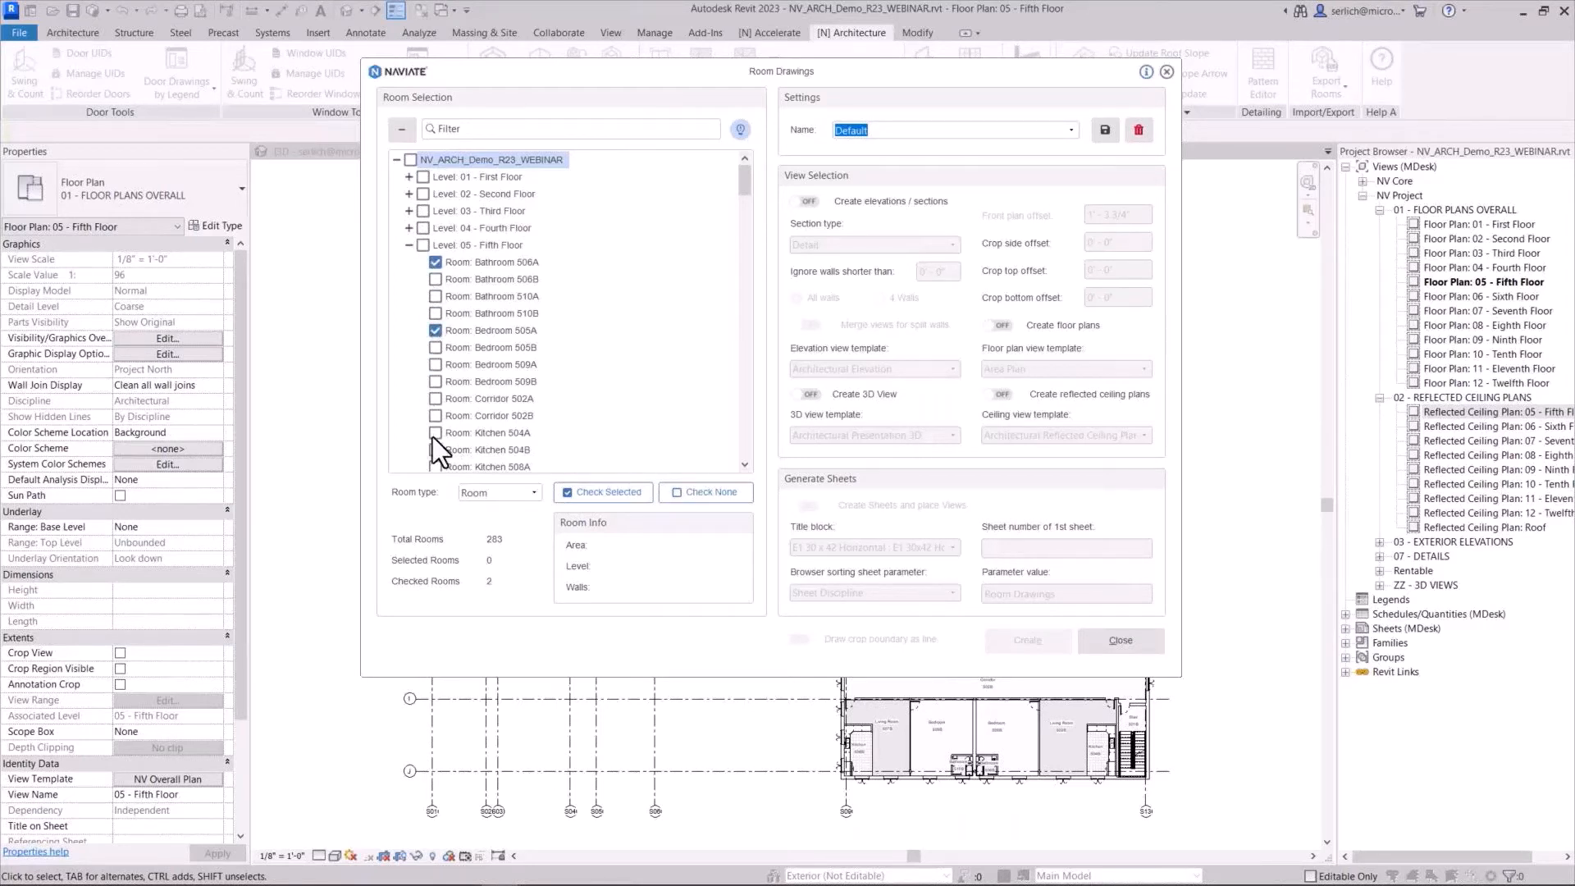
scroll(490, 375, "down", 2)
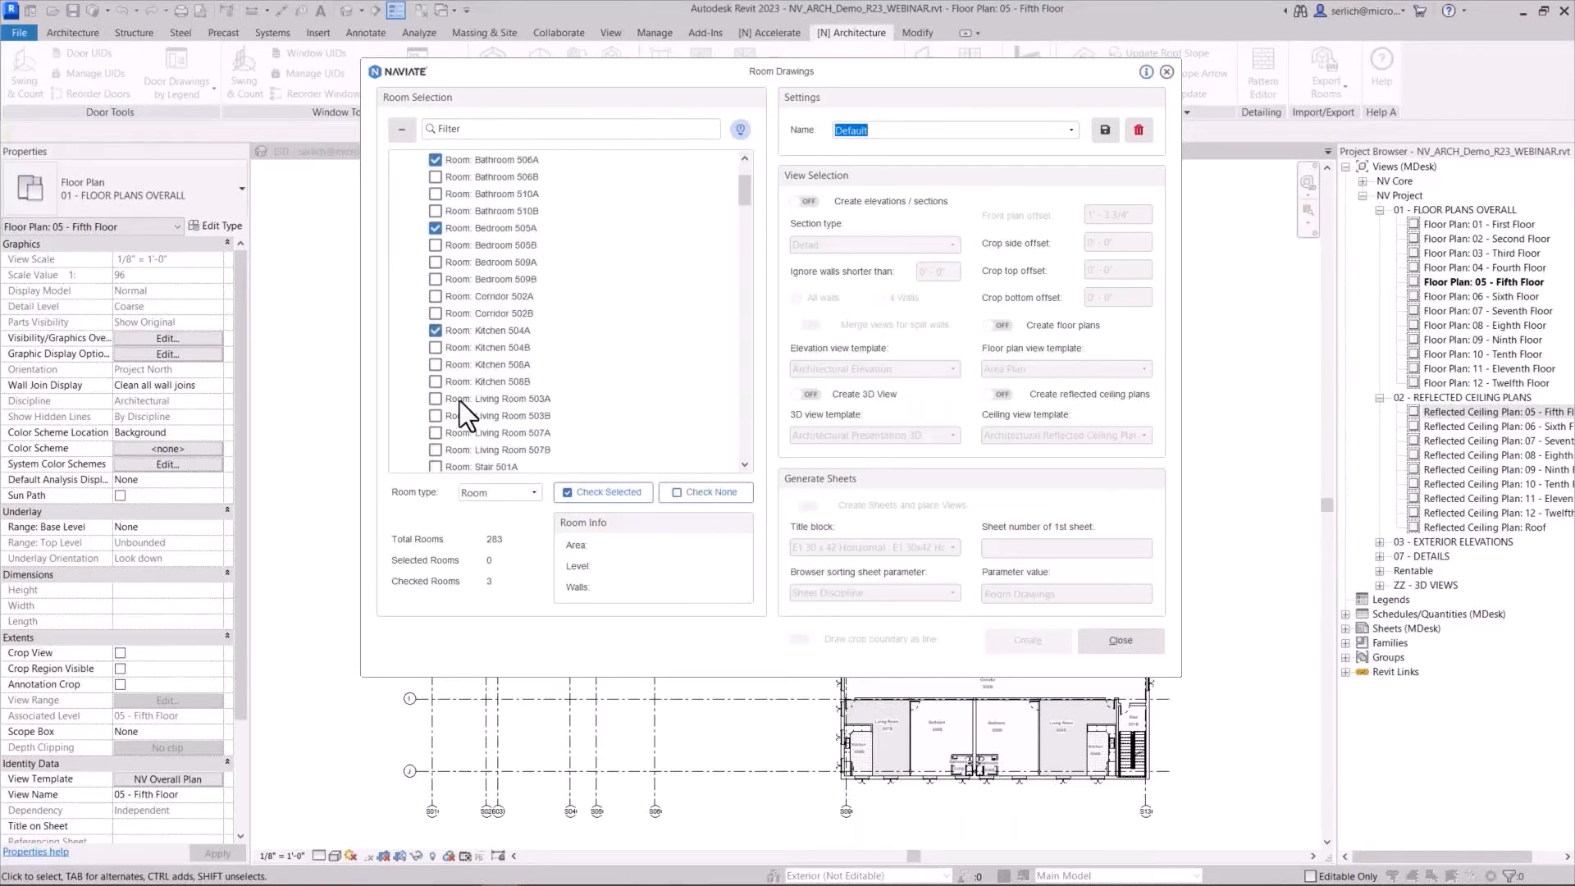
Enable elevations/sections for the selected rooms and assign the NV_ELE_Rooms elevation view template
left_click(806, 201)
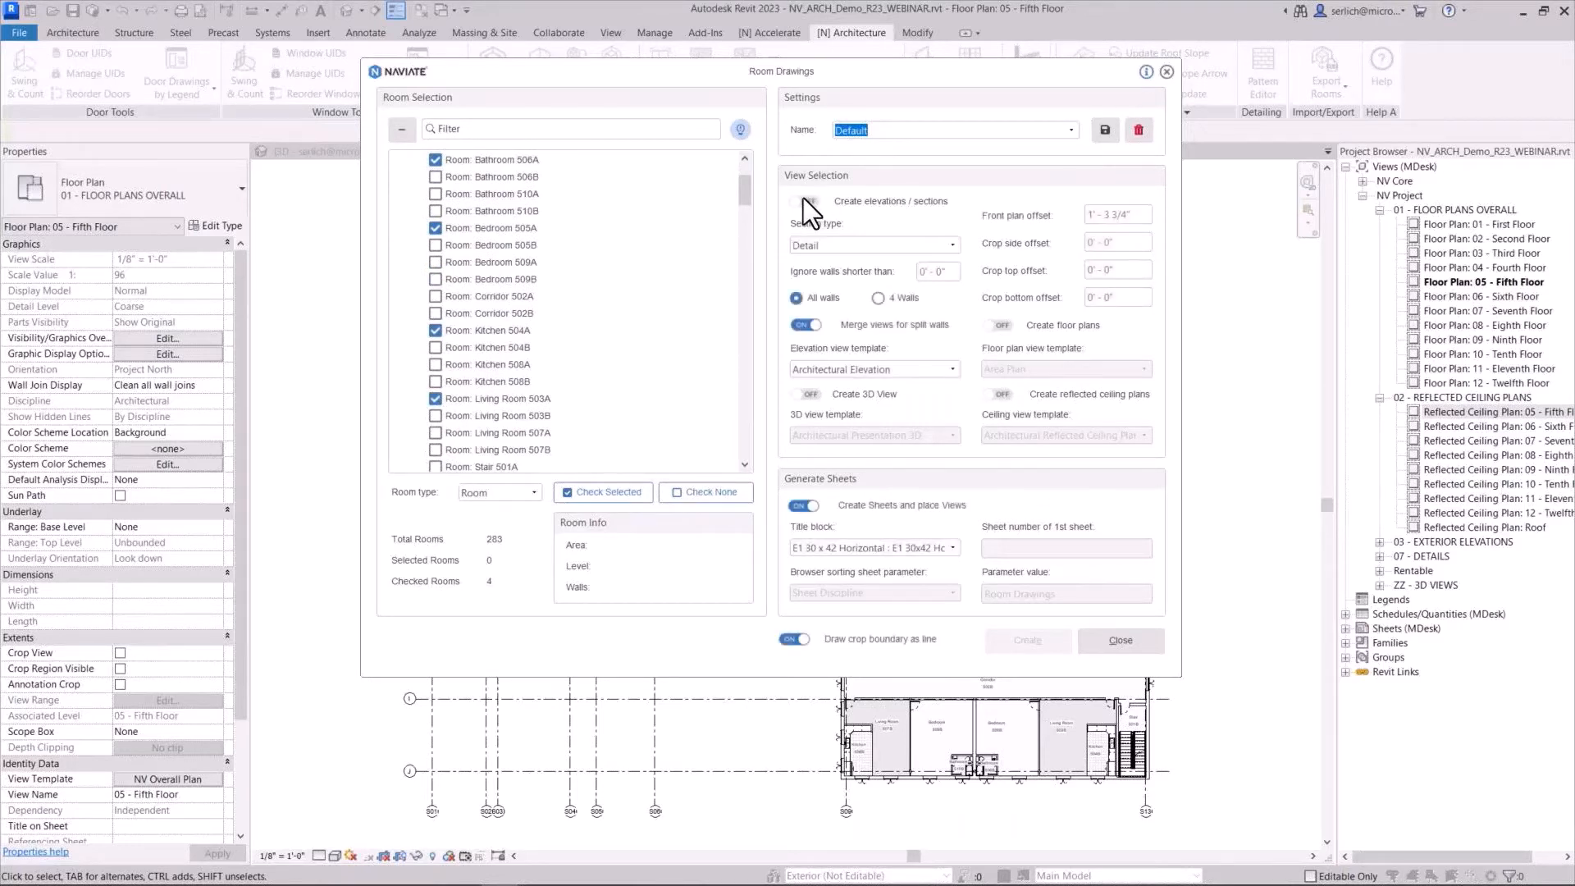
left_click(953, 243)
left_click(949, 244)
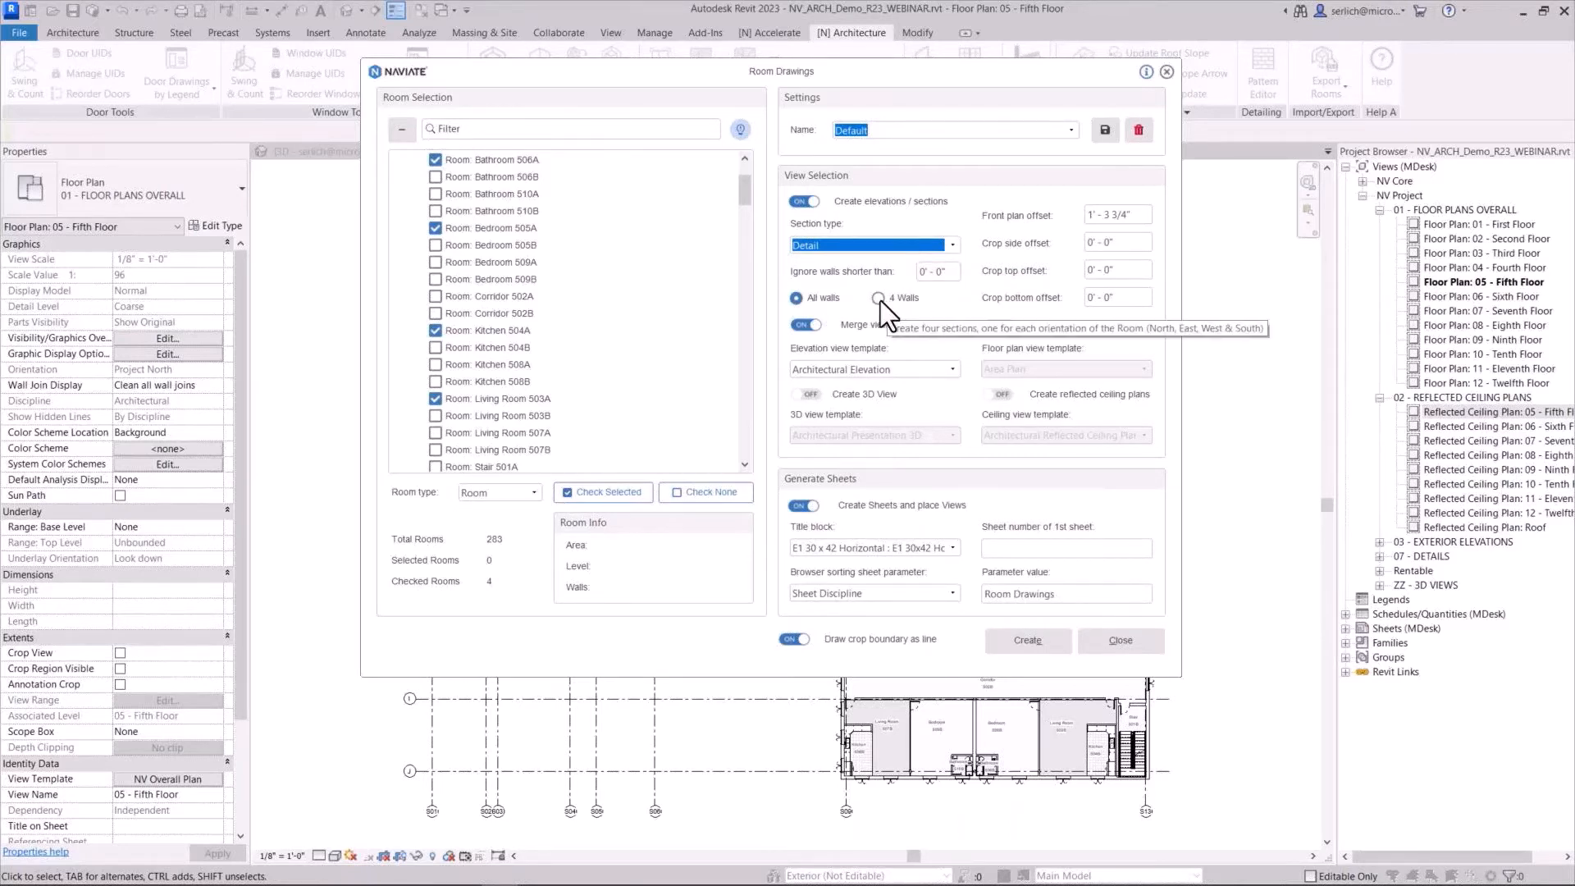
left_click(824, 367)
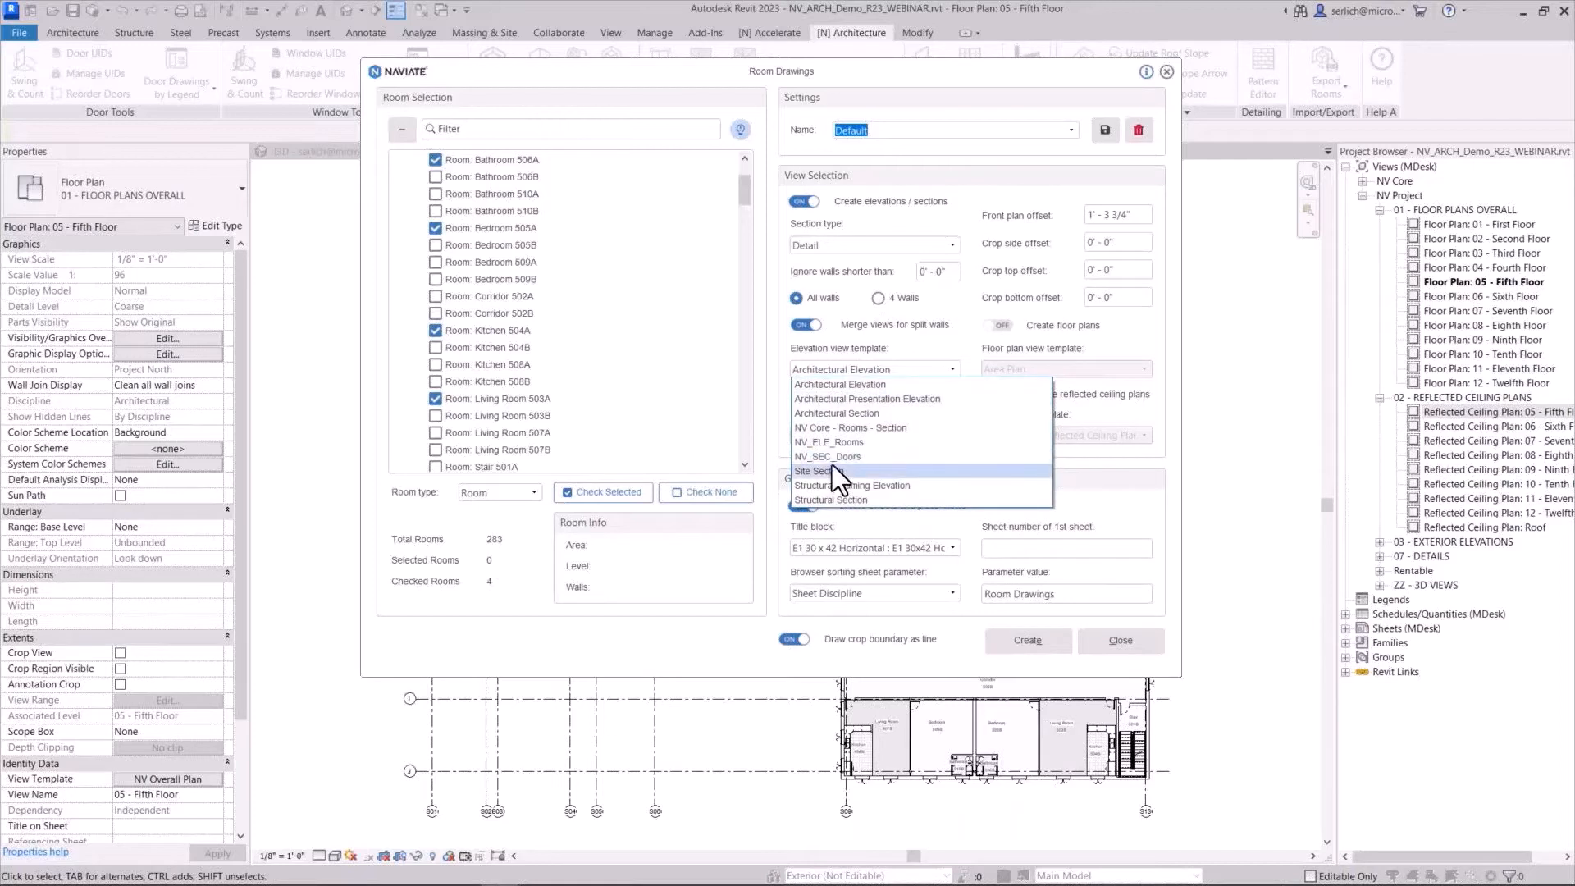
left_click(874, 445)
left_click(839, 391)
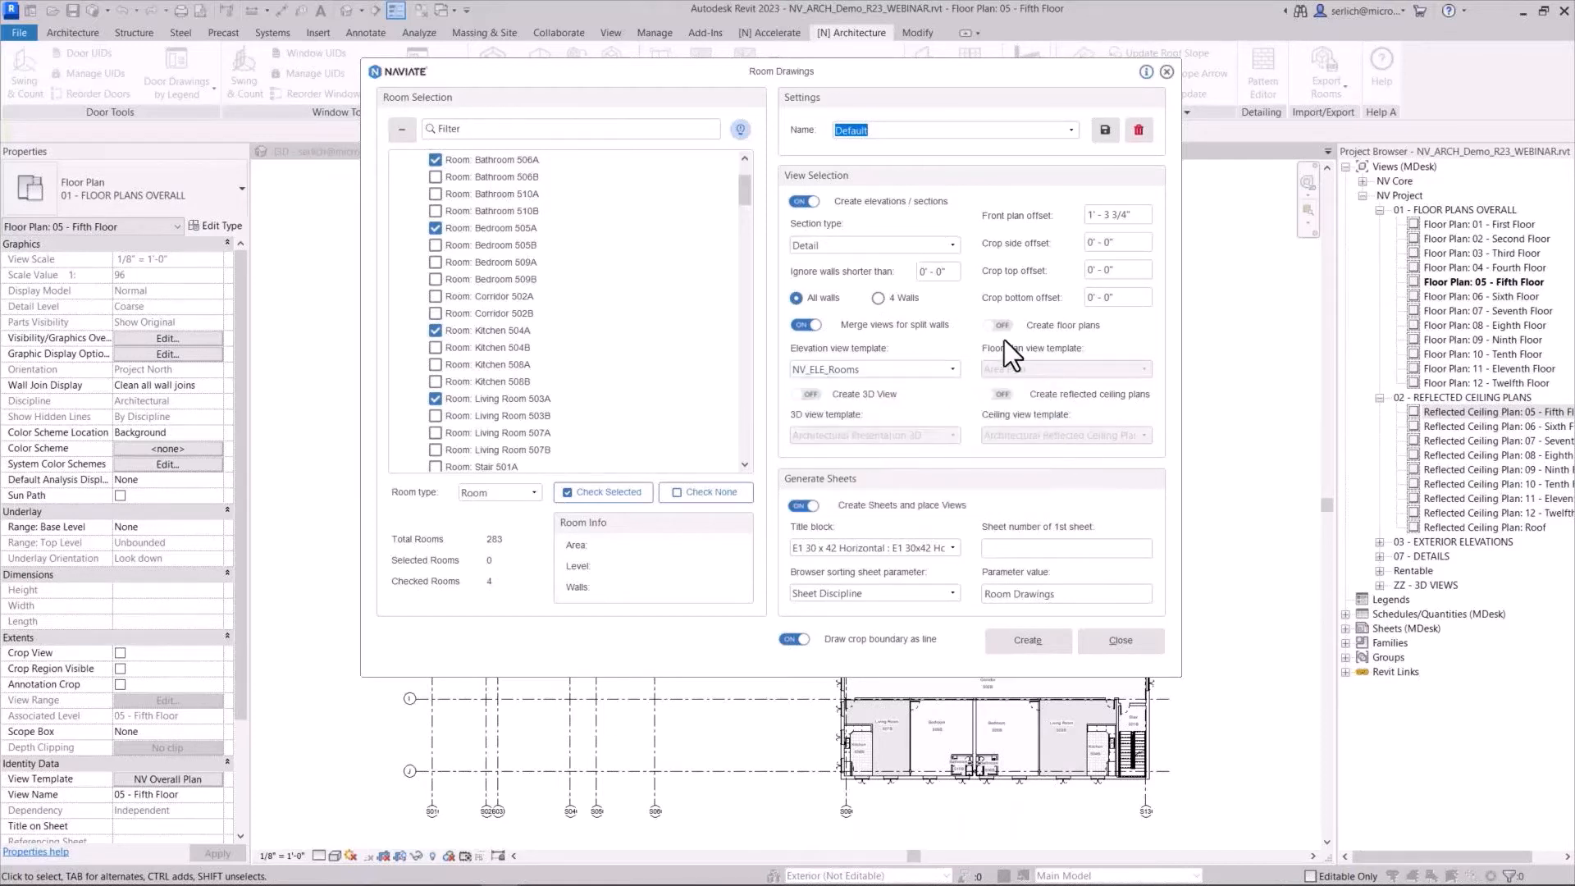
Enable floor plans with the NV_FP_Rooms view template and reflected ceiling plans with the NV_RCP_Rooms template
left_click(1000, 326)
left_click(1034, 368)
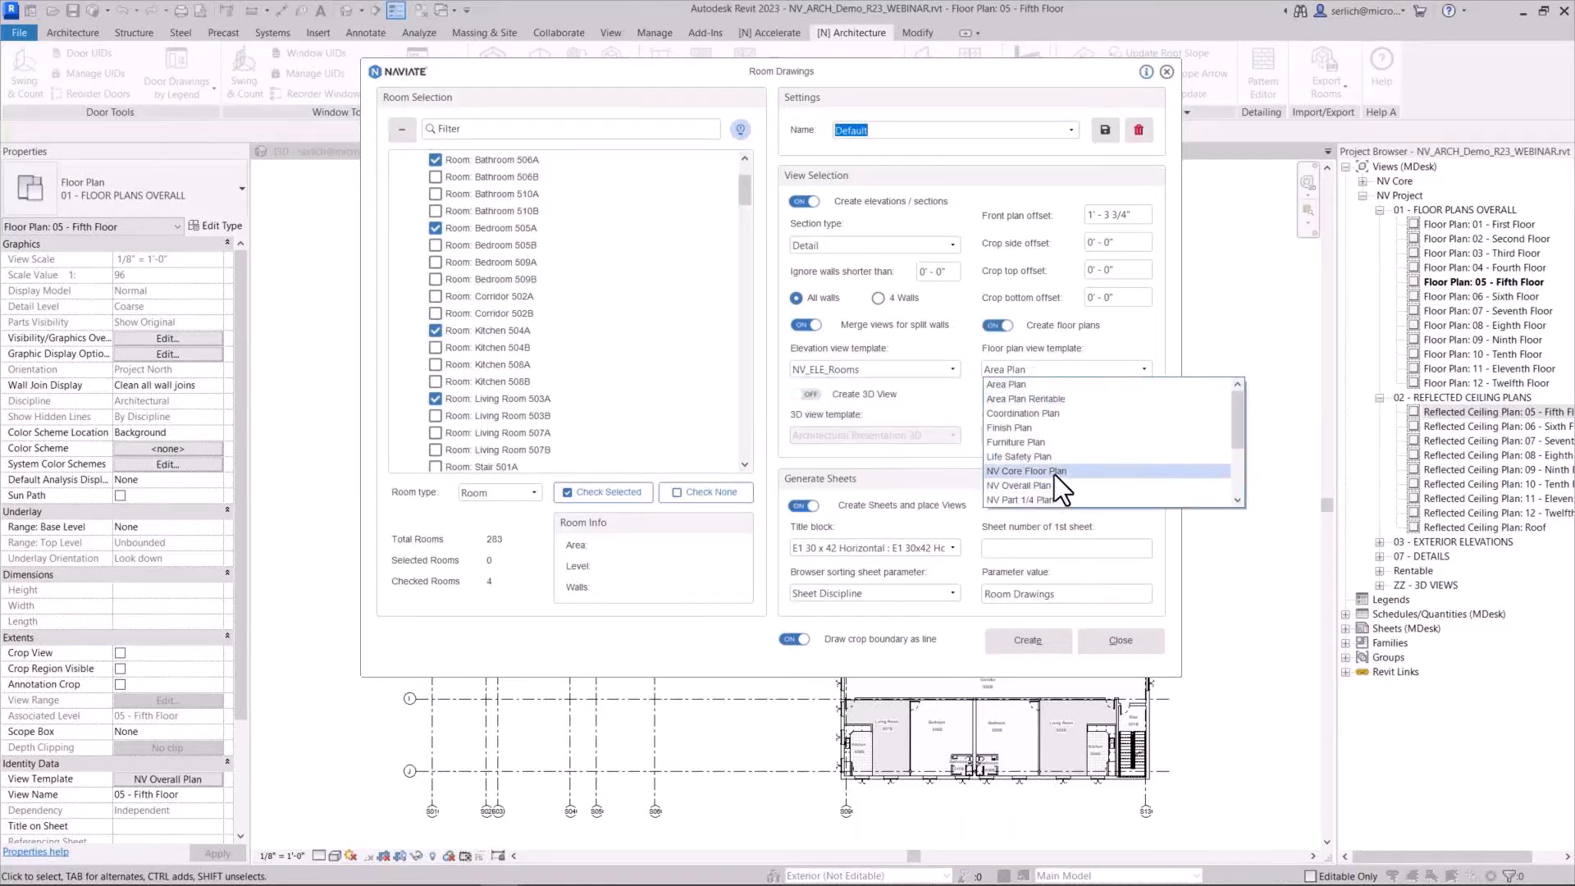
scroll(1072, 442, "down", 3)
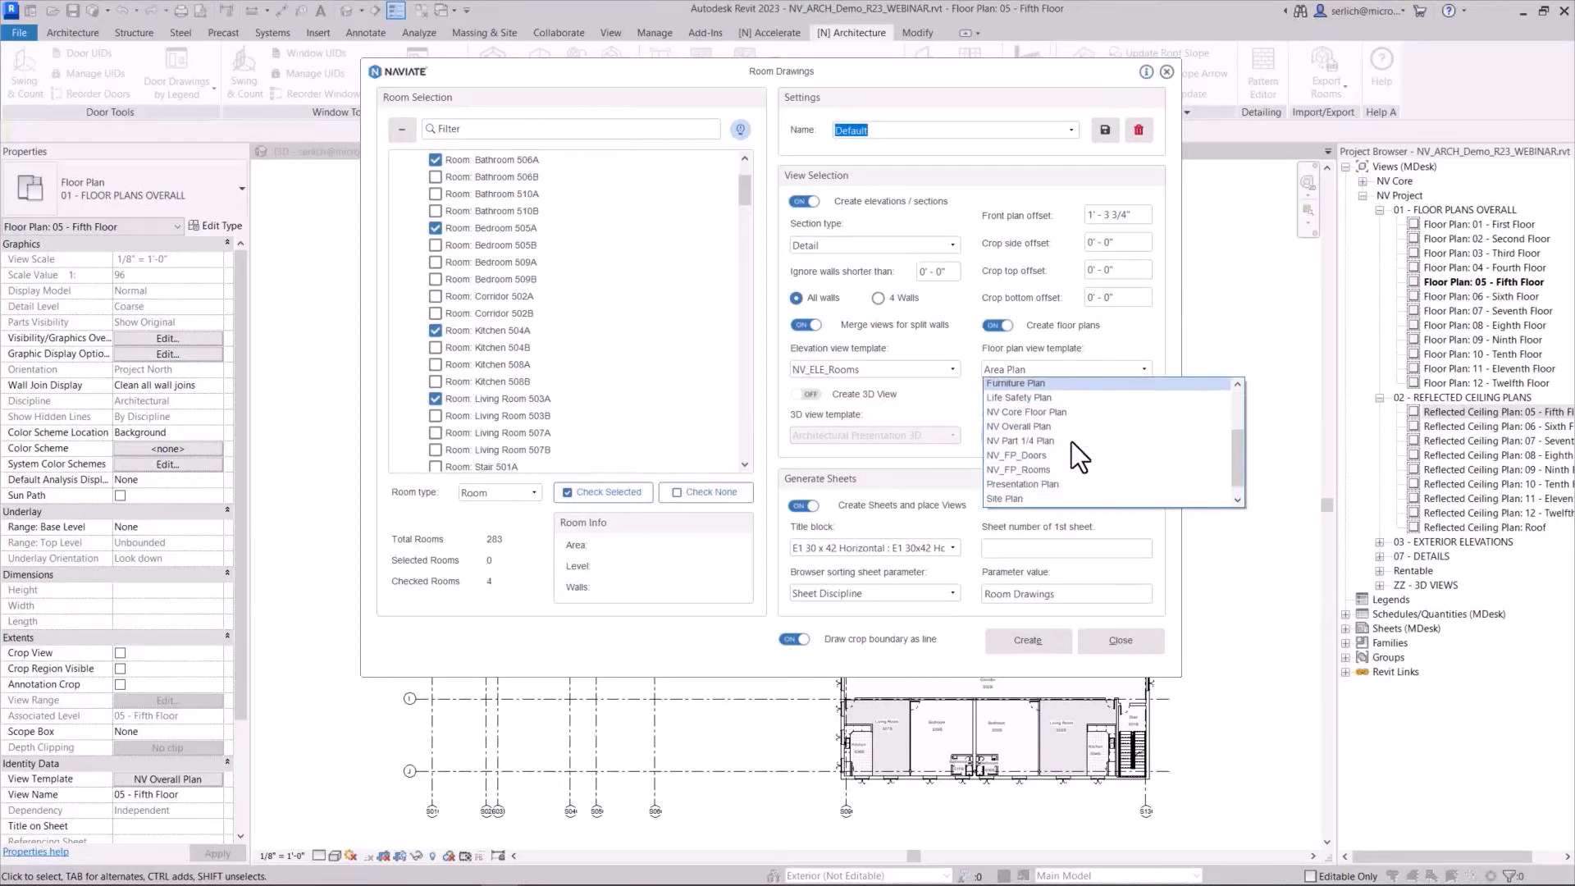
left_click(1064, 437)
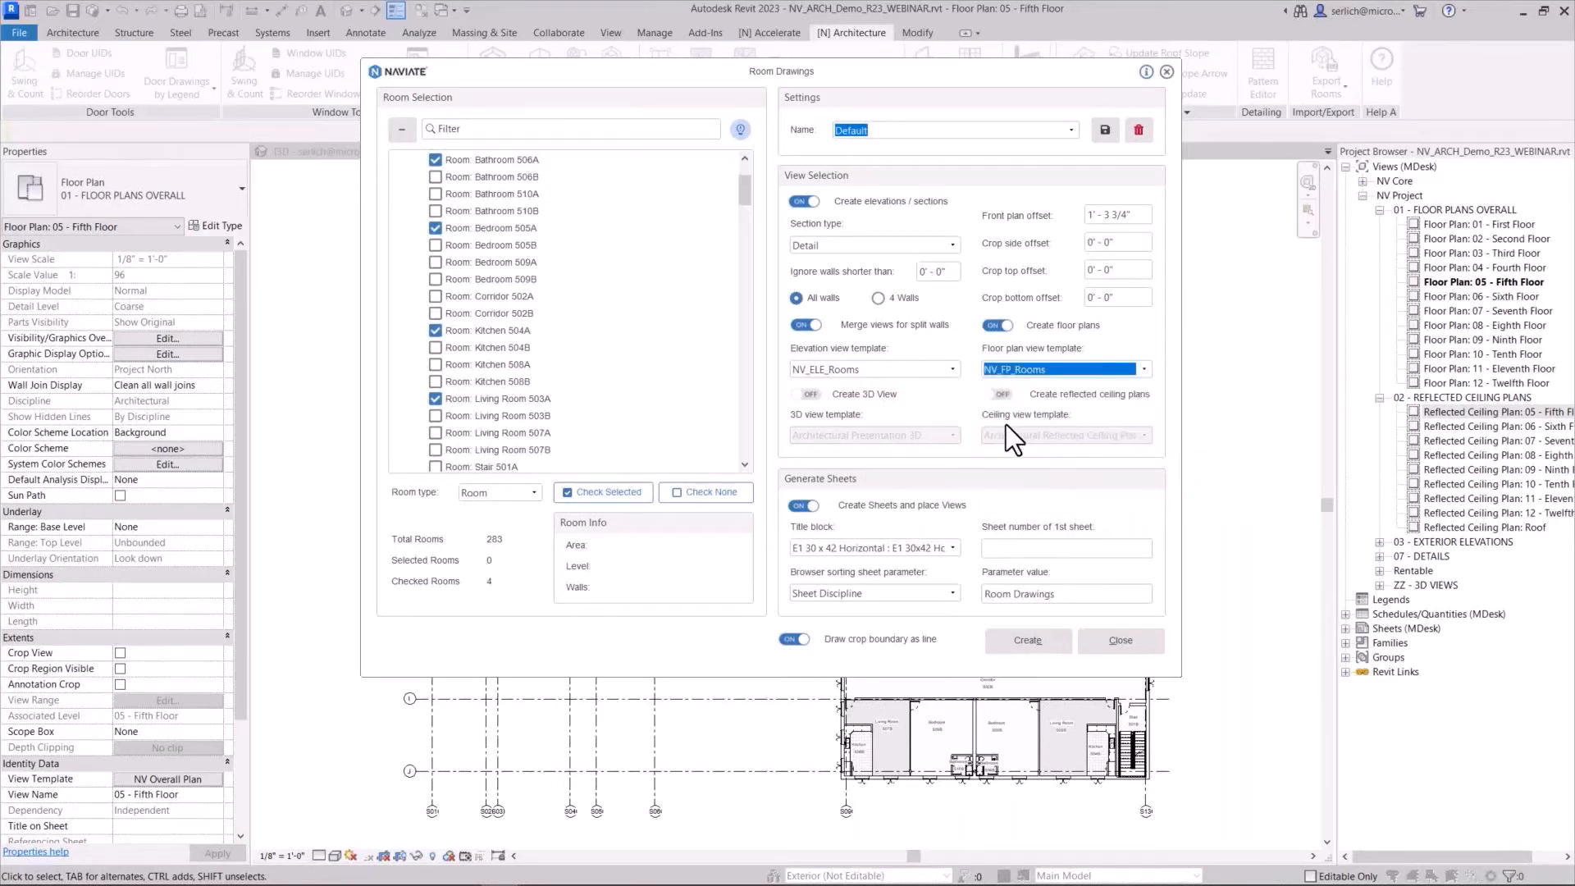
left_click(999, 394)
left_click(1011, 437)
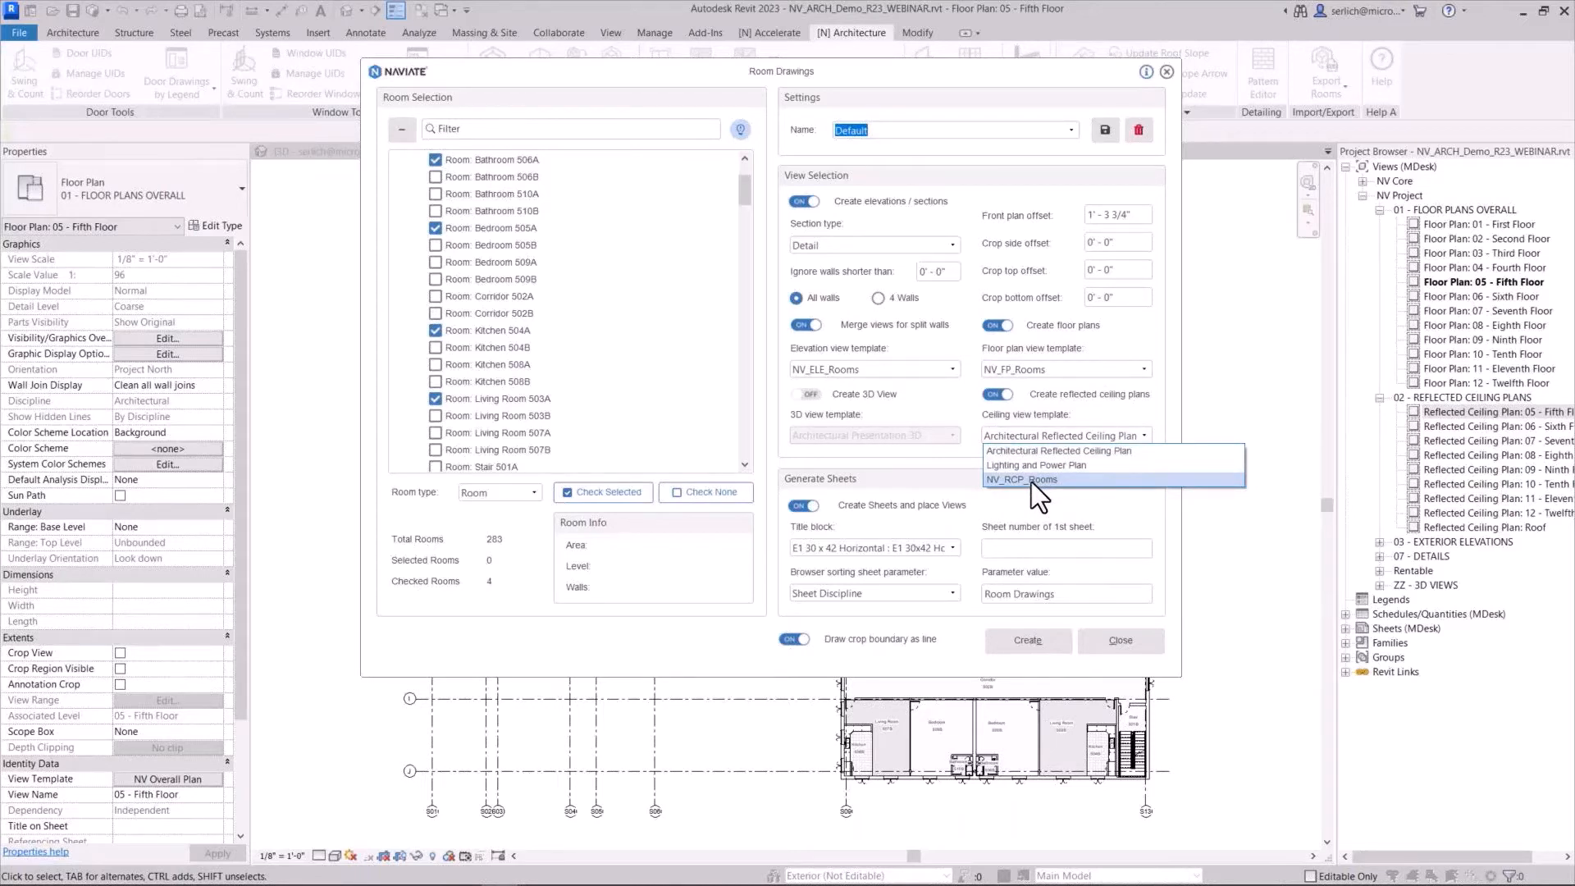
left_click(1031, 481)
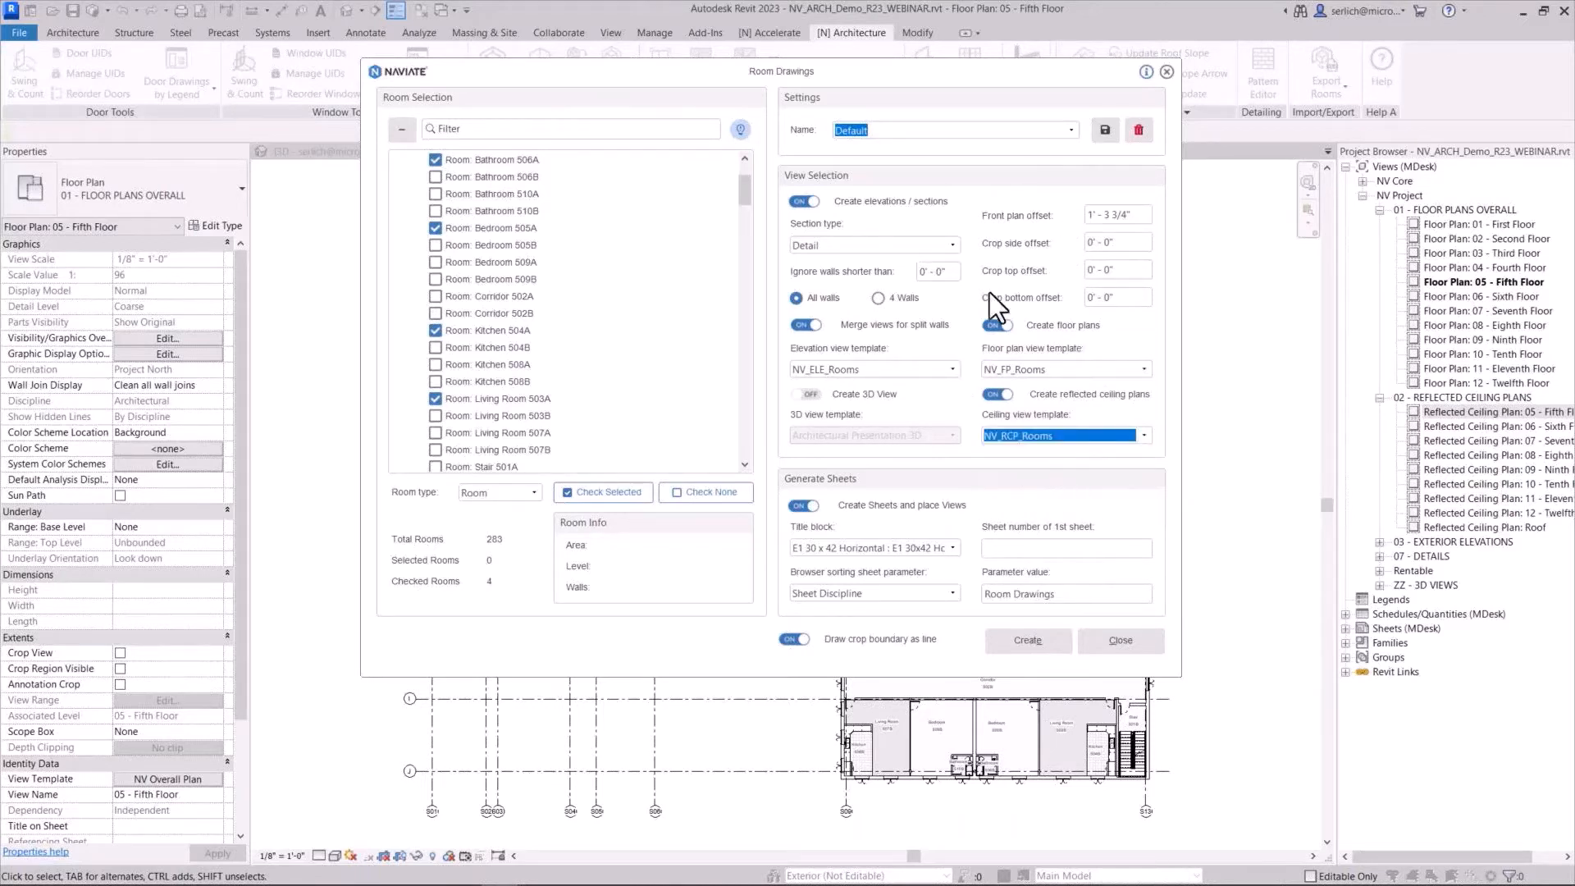
Set the first sheet's number to A-300, then generate the room drawings, saving the changed settings to the preset
left_click(1052, 553)
type("A-300")
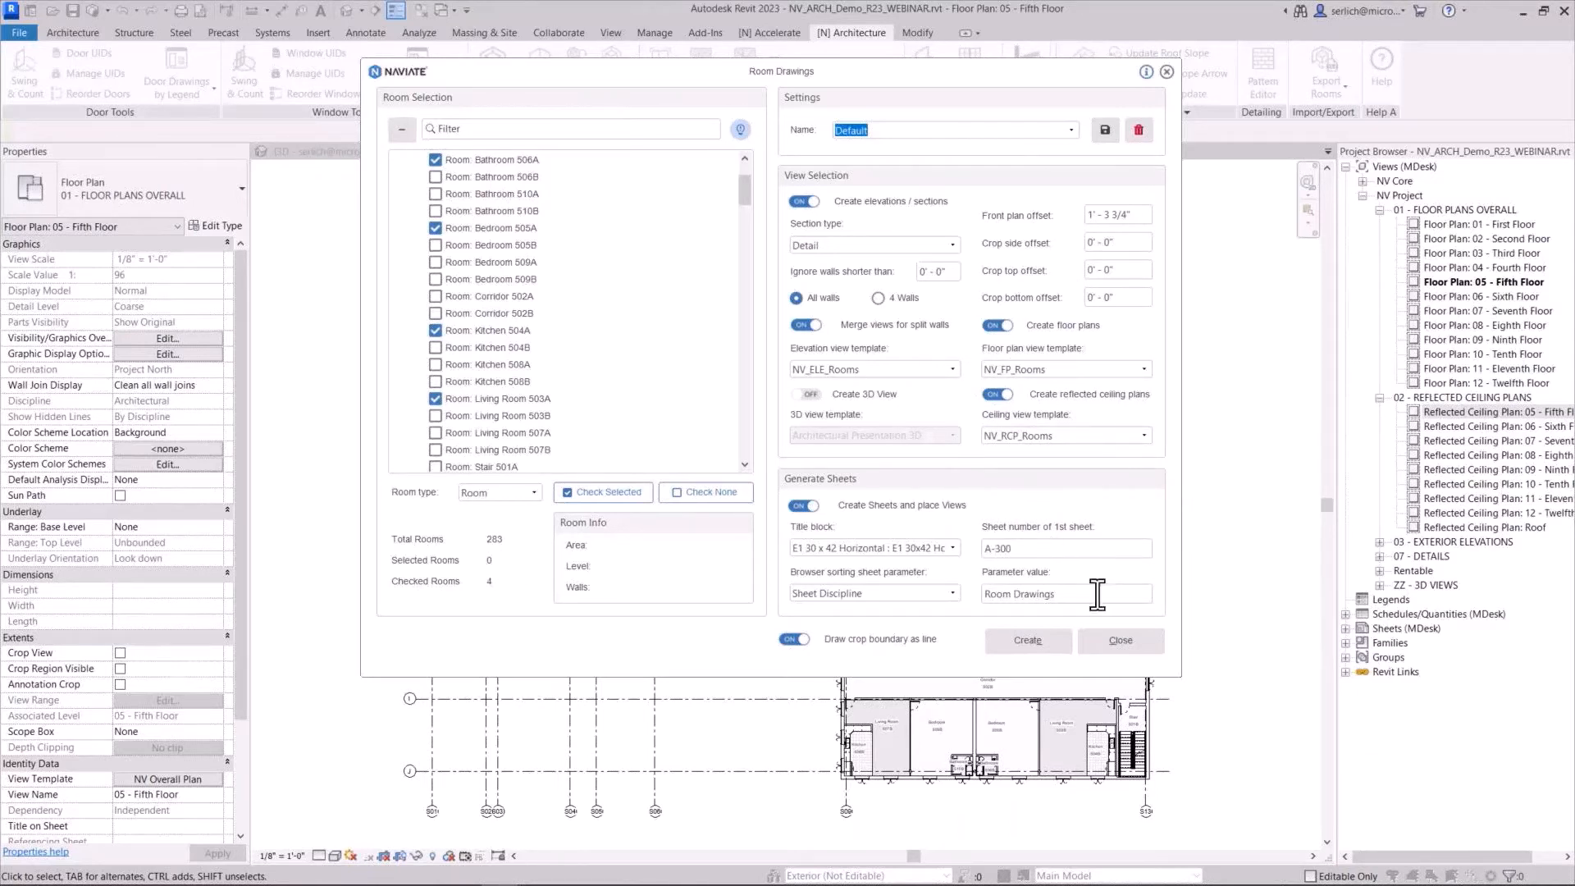
left_click(954, 593)
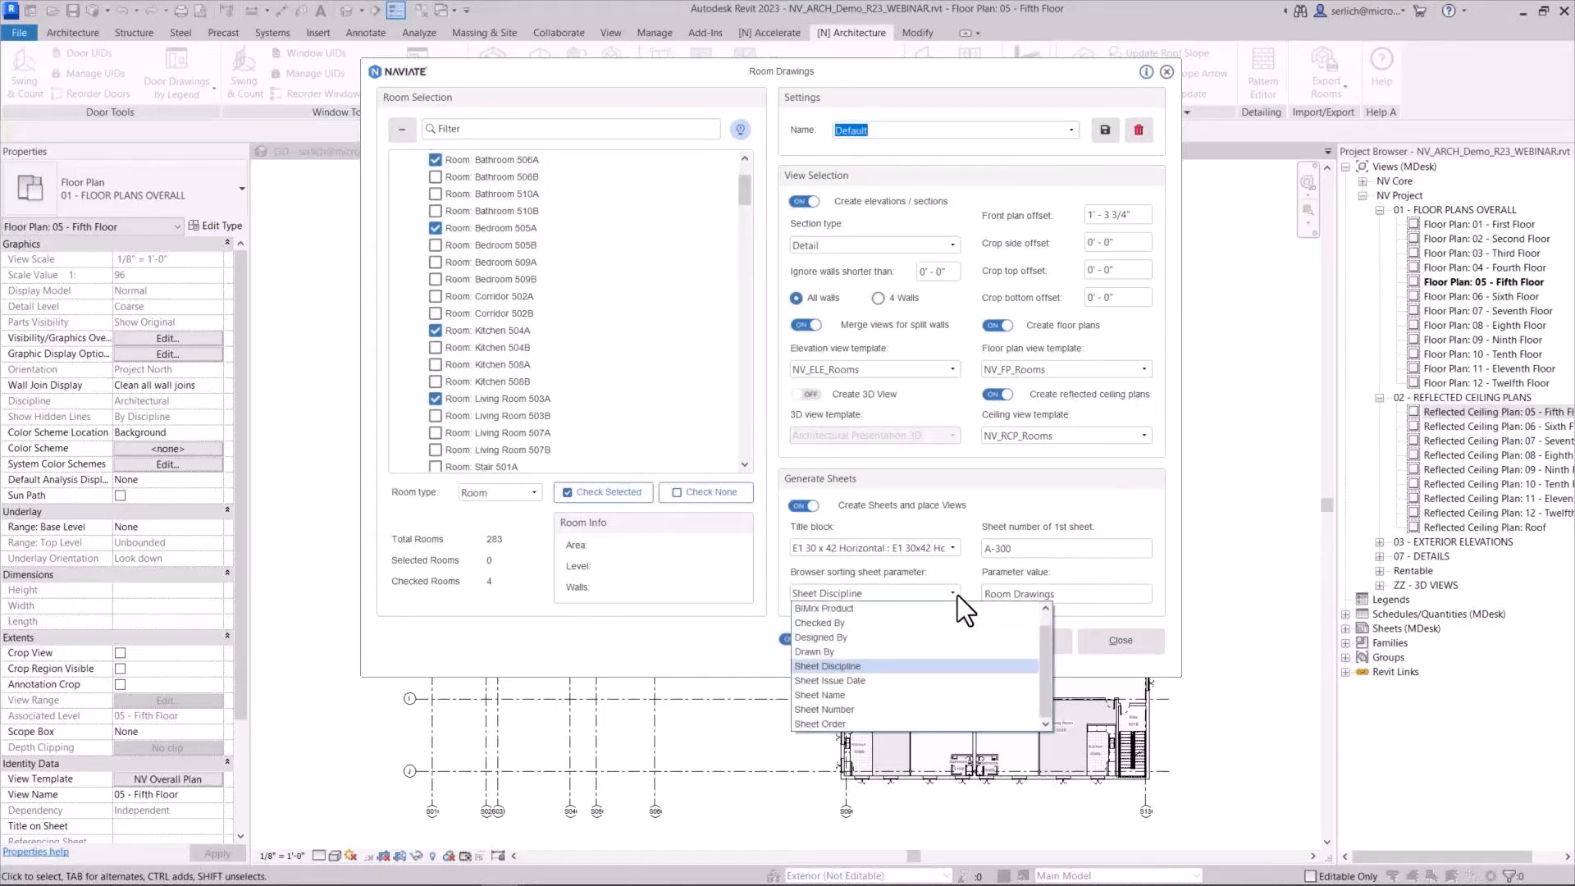
left_click(957, 594)
left_click(1031, 638)
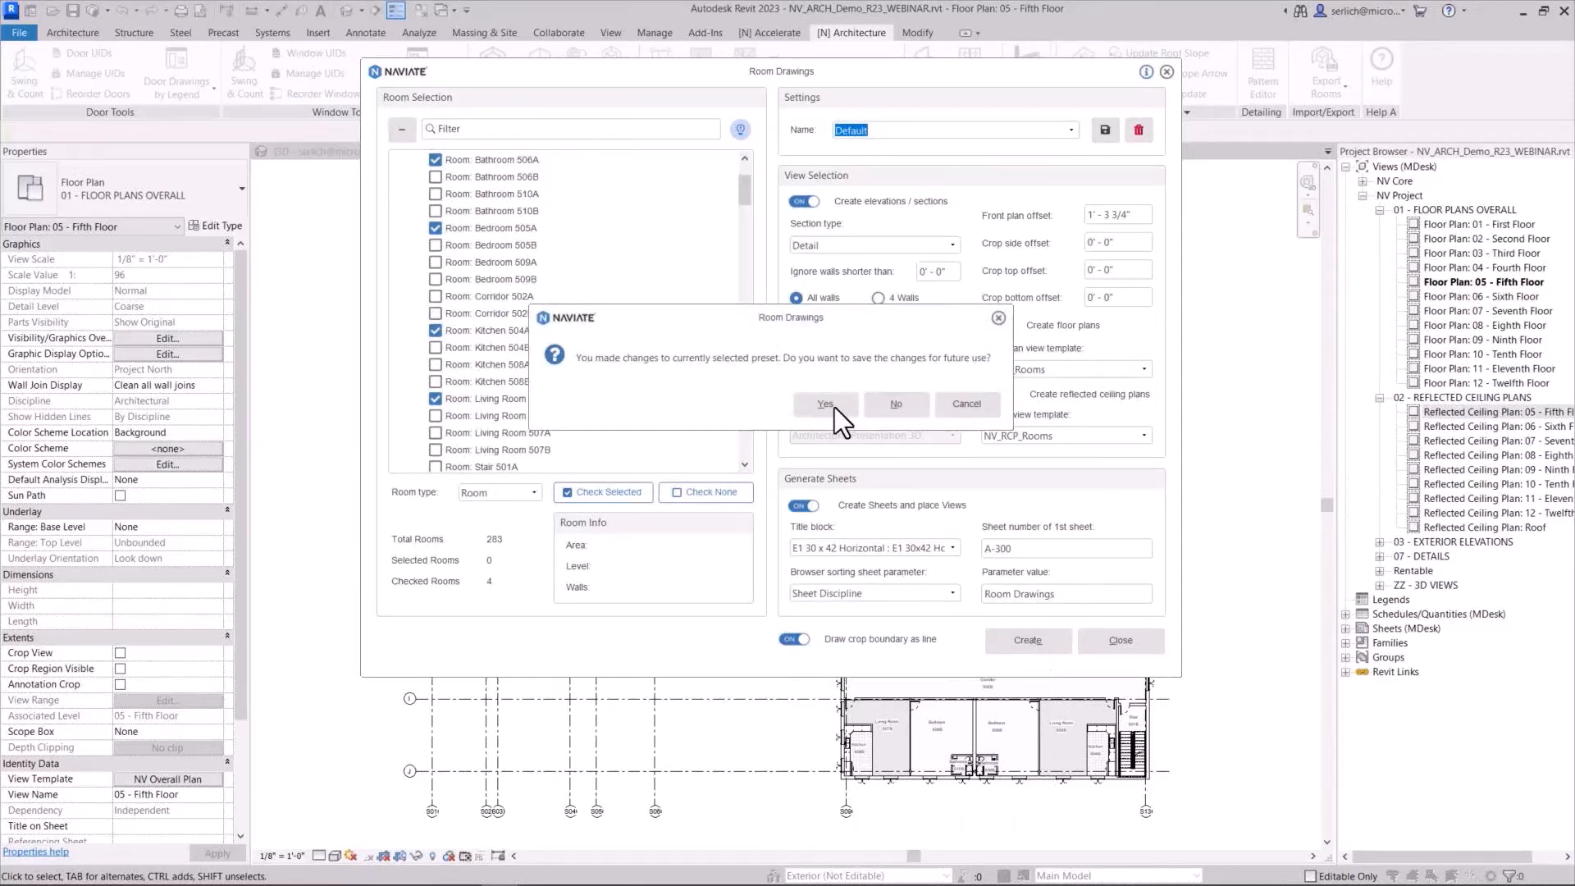
left_click(835, 407)
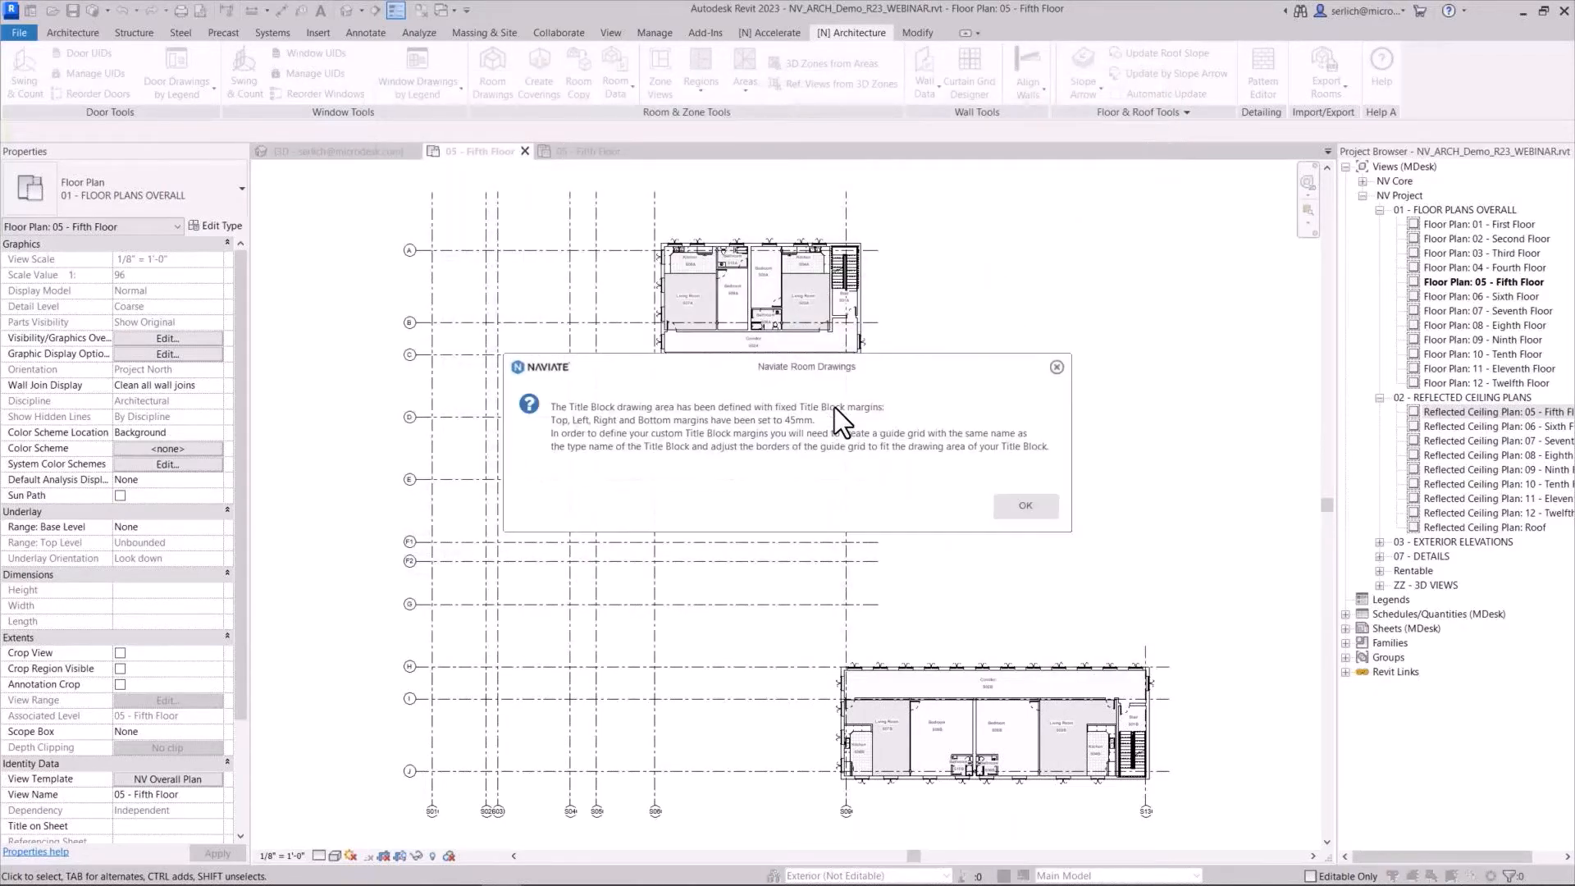
left_click(1035, 515)
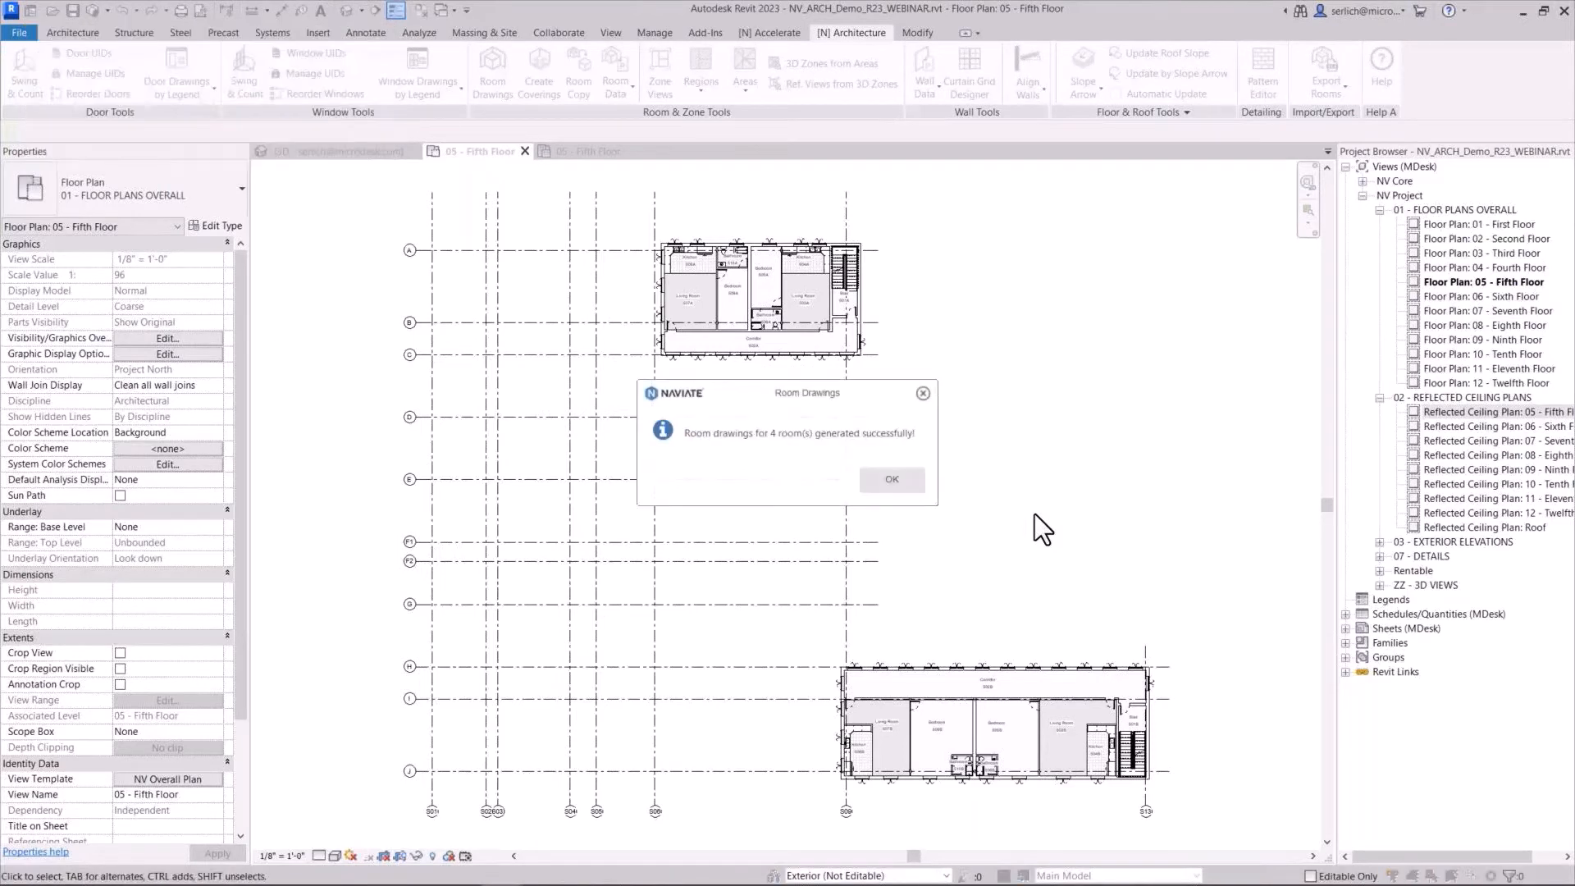
left_click(890, 480)
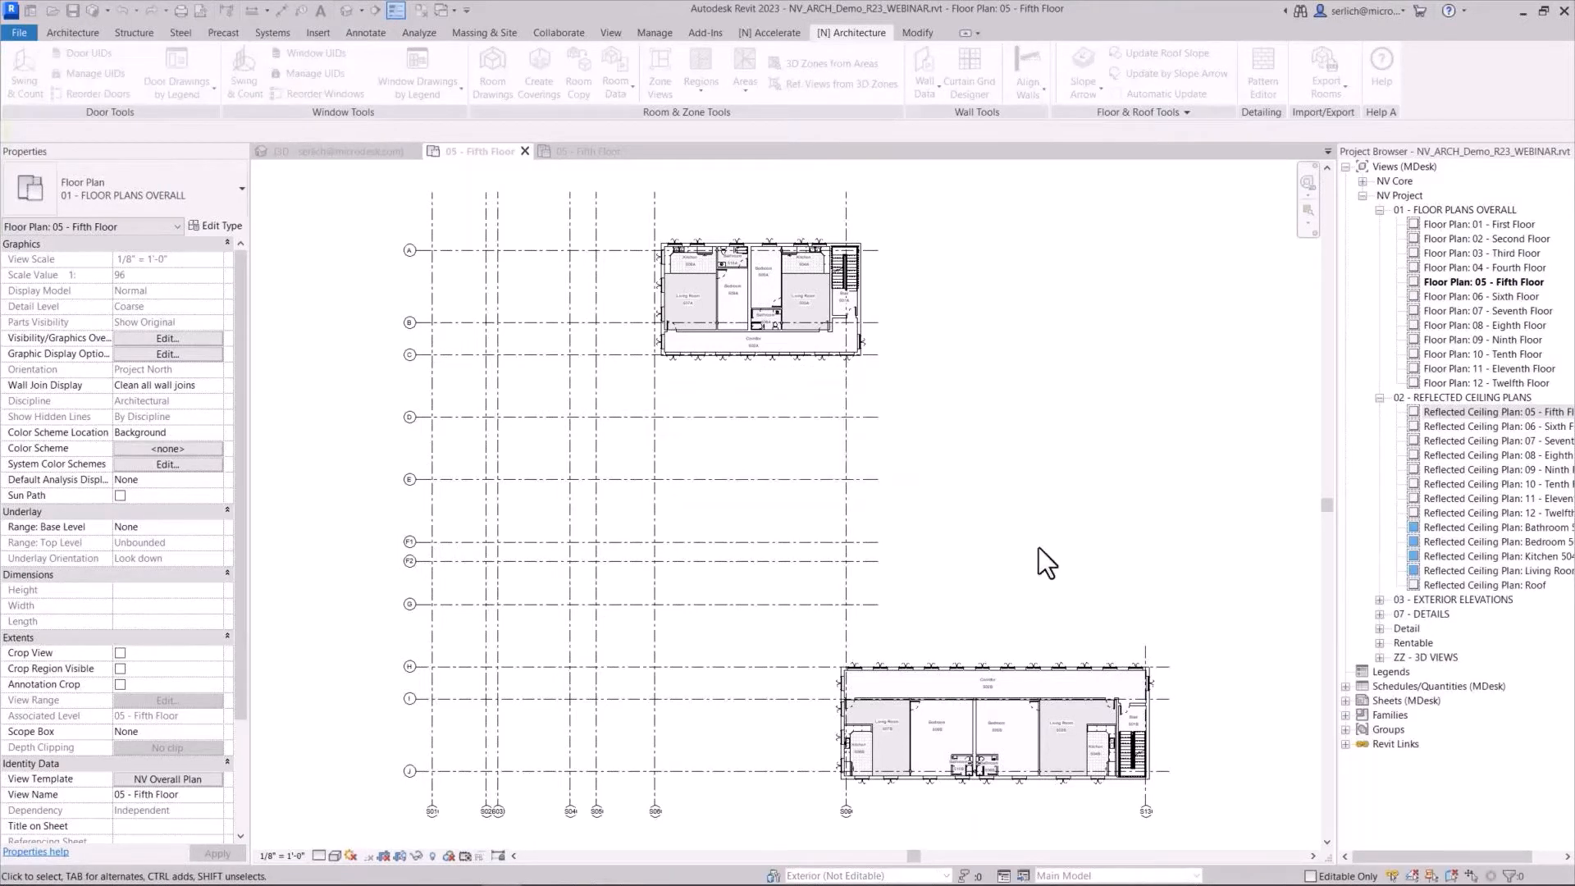
Open sheet A-300 - Bathroom from the Room Drawings sheet group and examine its placed views
left_click(1346, 700)
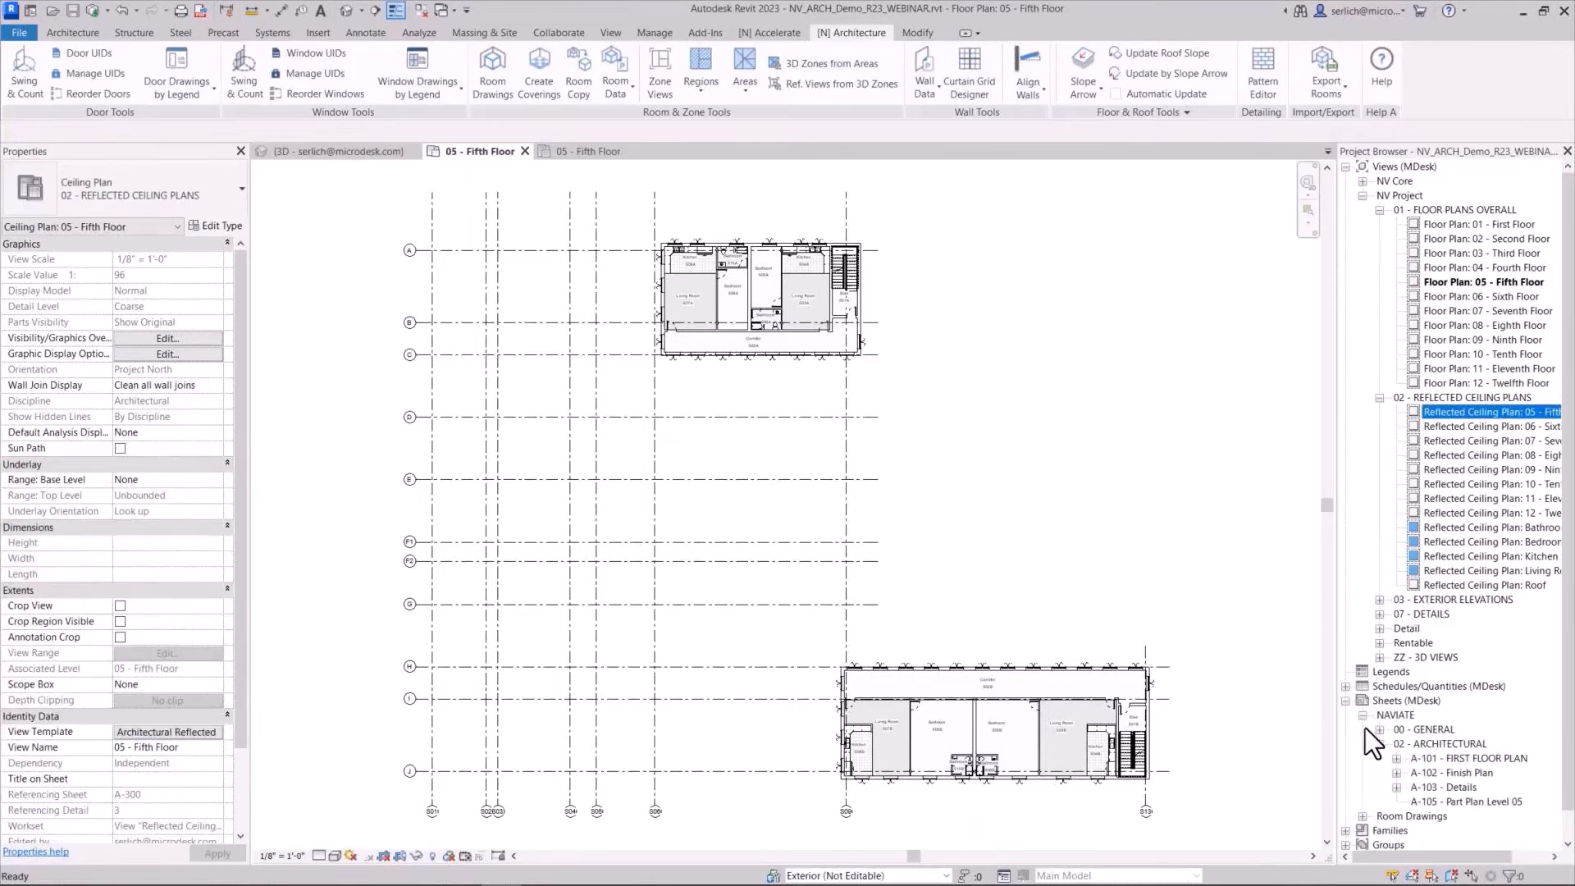
left_click(1362, 816)
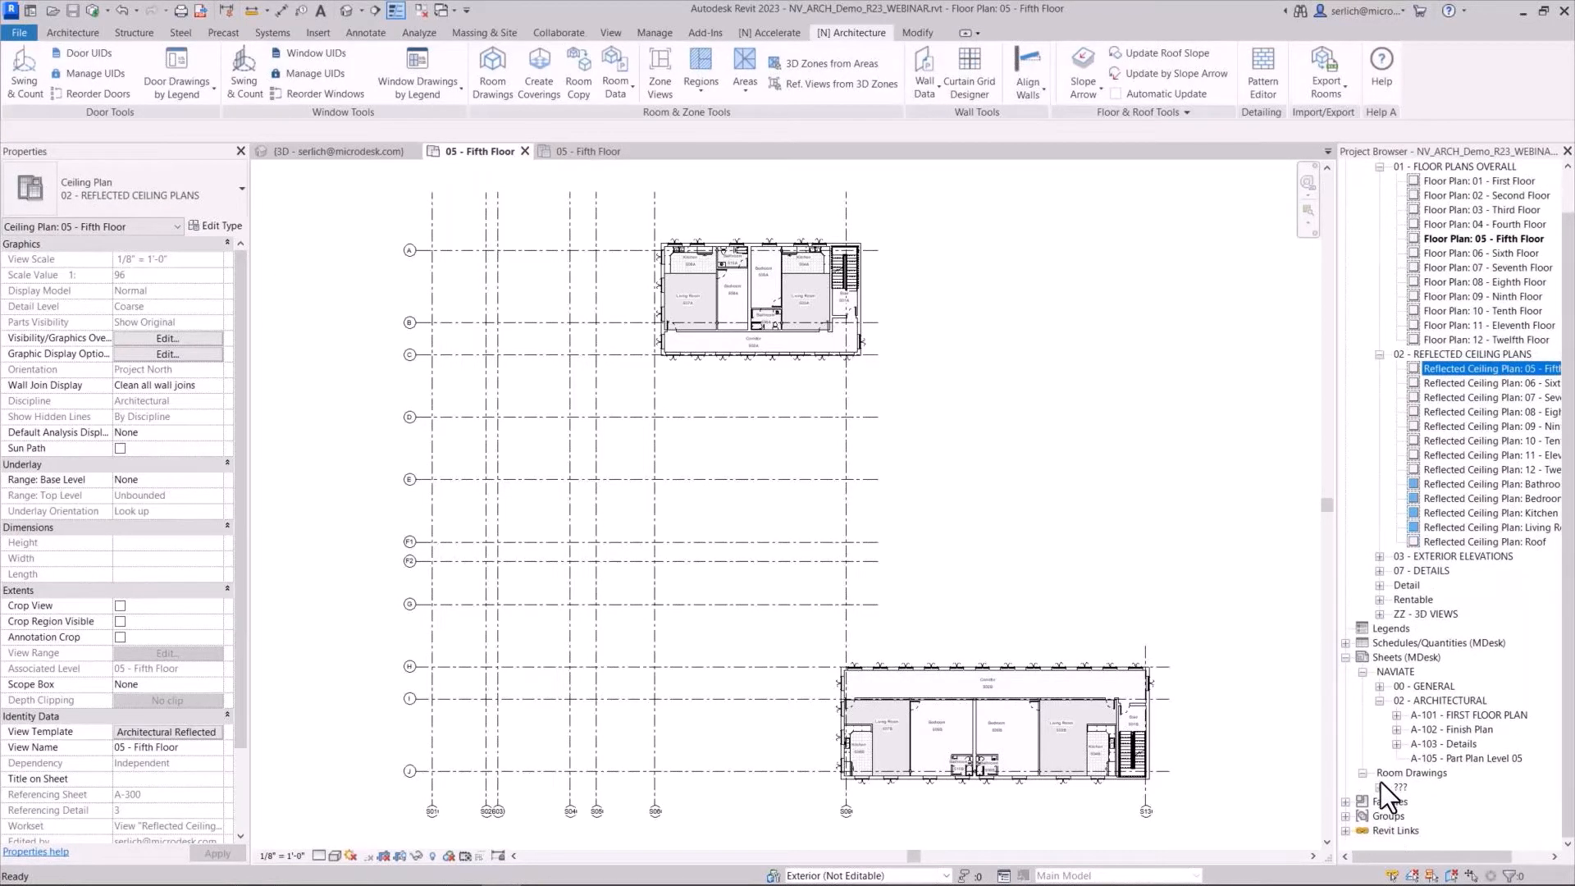
left_click(1453, 787)
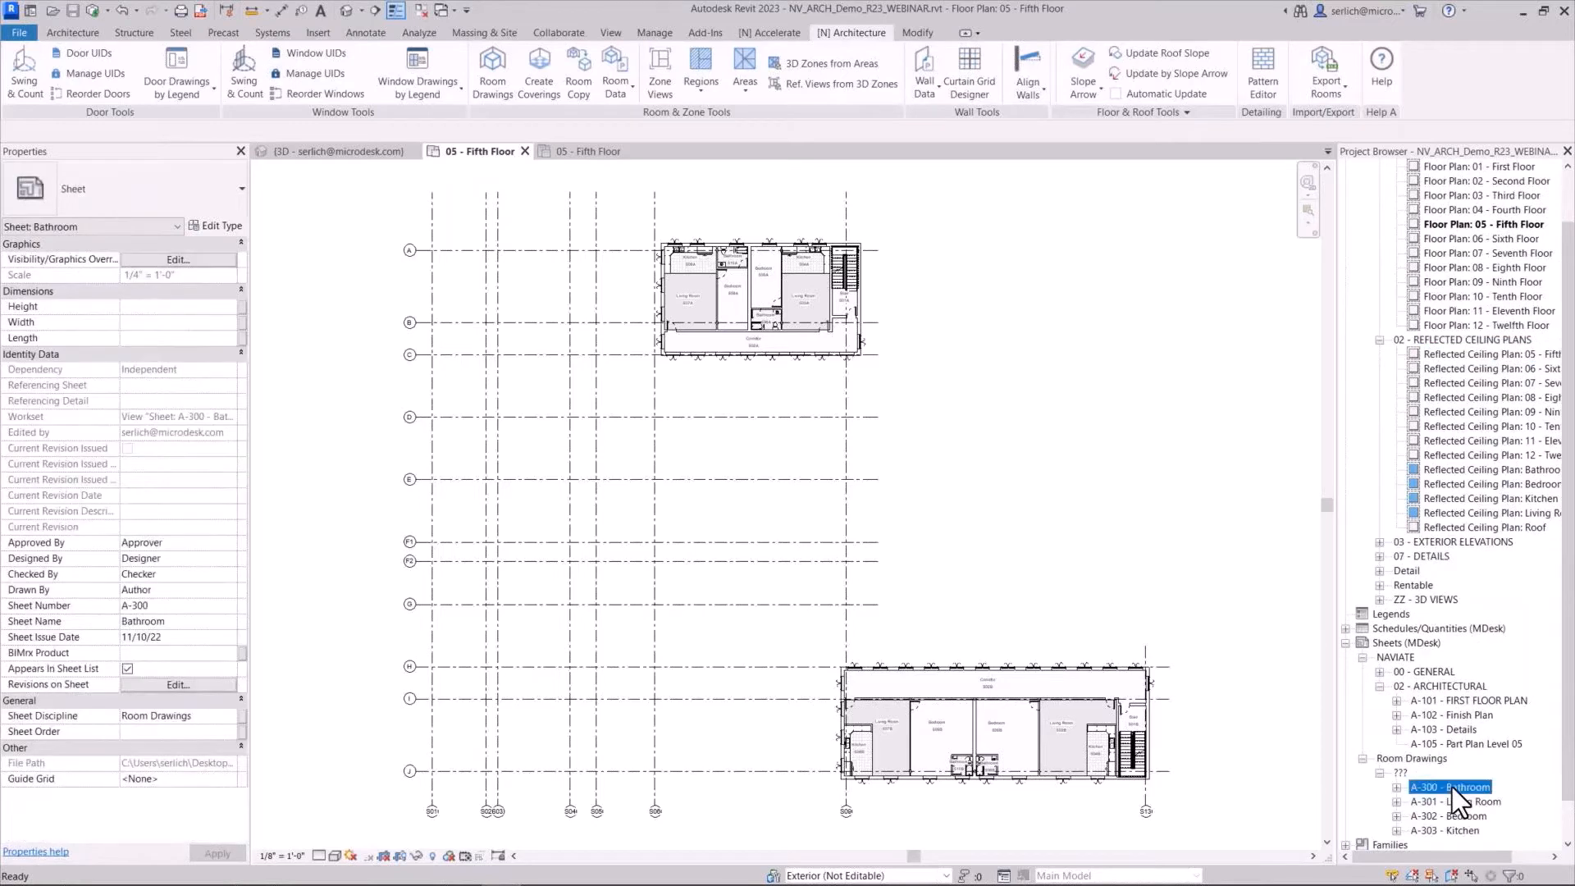
double_click(1452, 786)
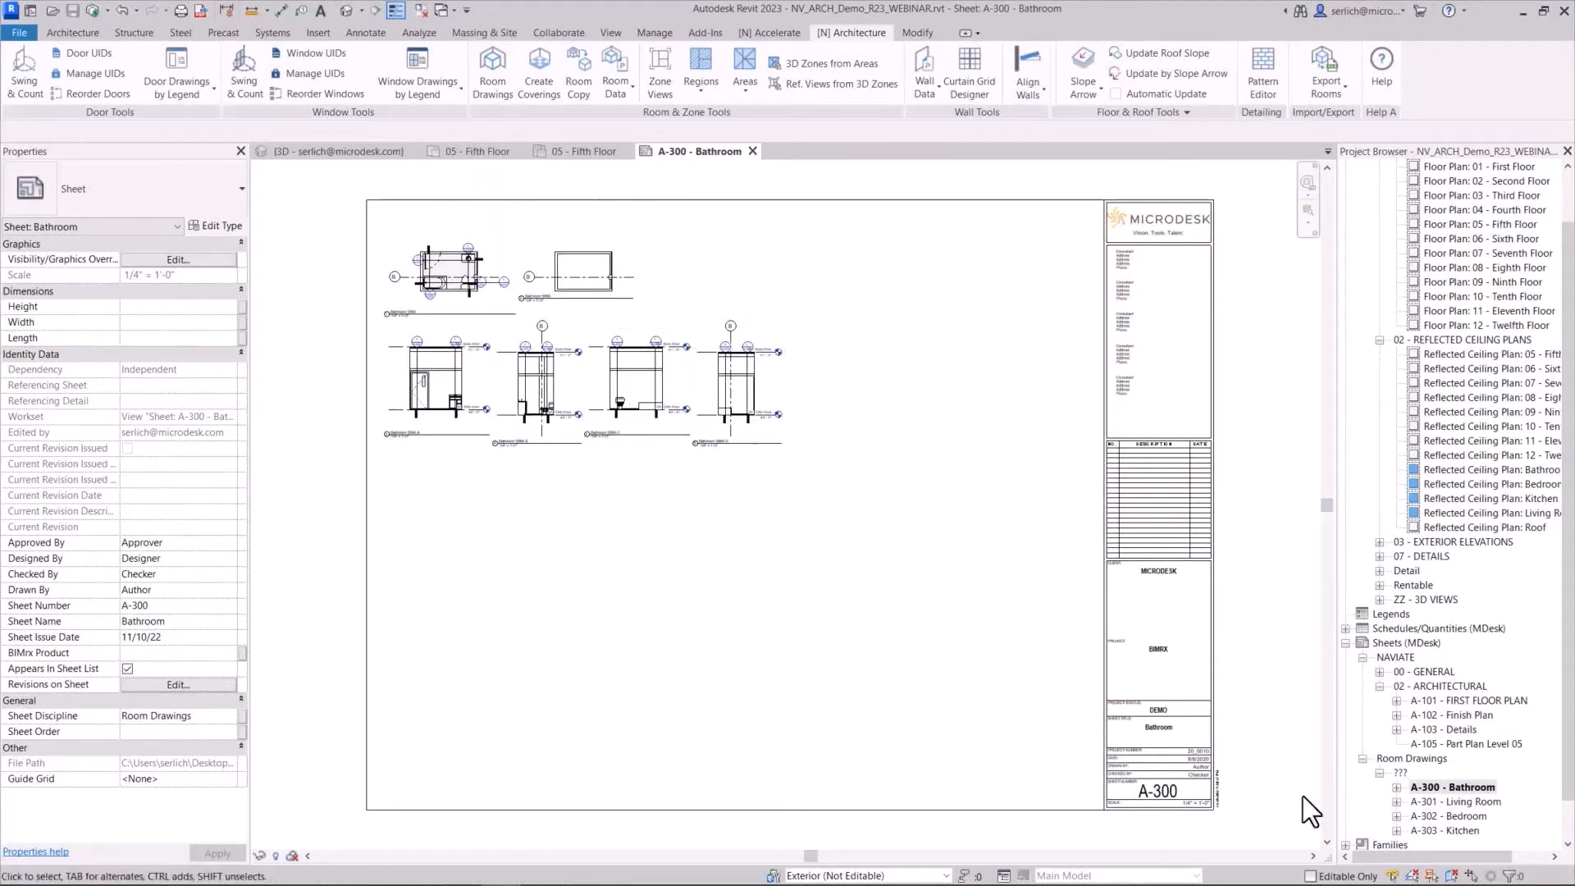
scroll(1498, 734, "up", 1)
scroll(1485, 790, "down", 1)
Open sheet A-303 - Kitchen and examine its plan, ceiling plan and elevations up close
left_click(1465, 832)
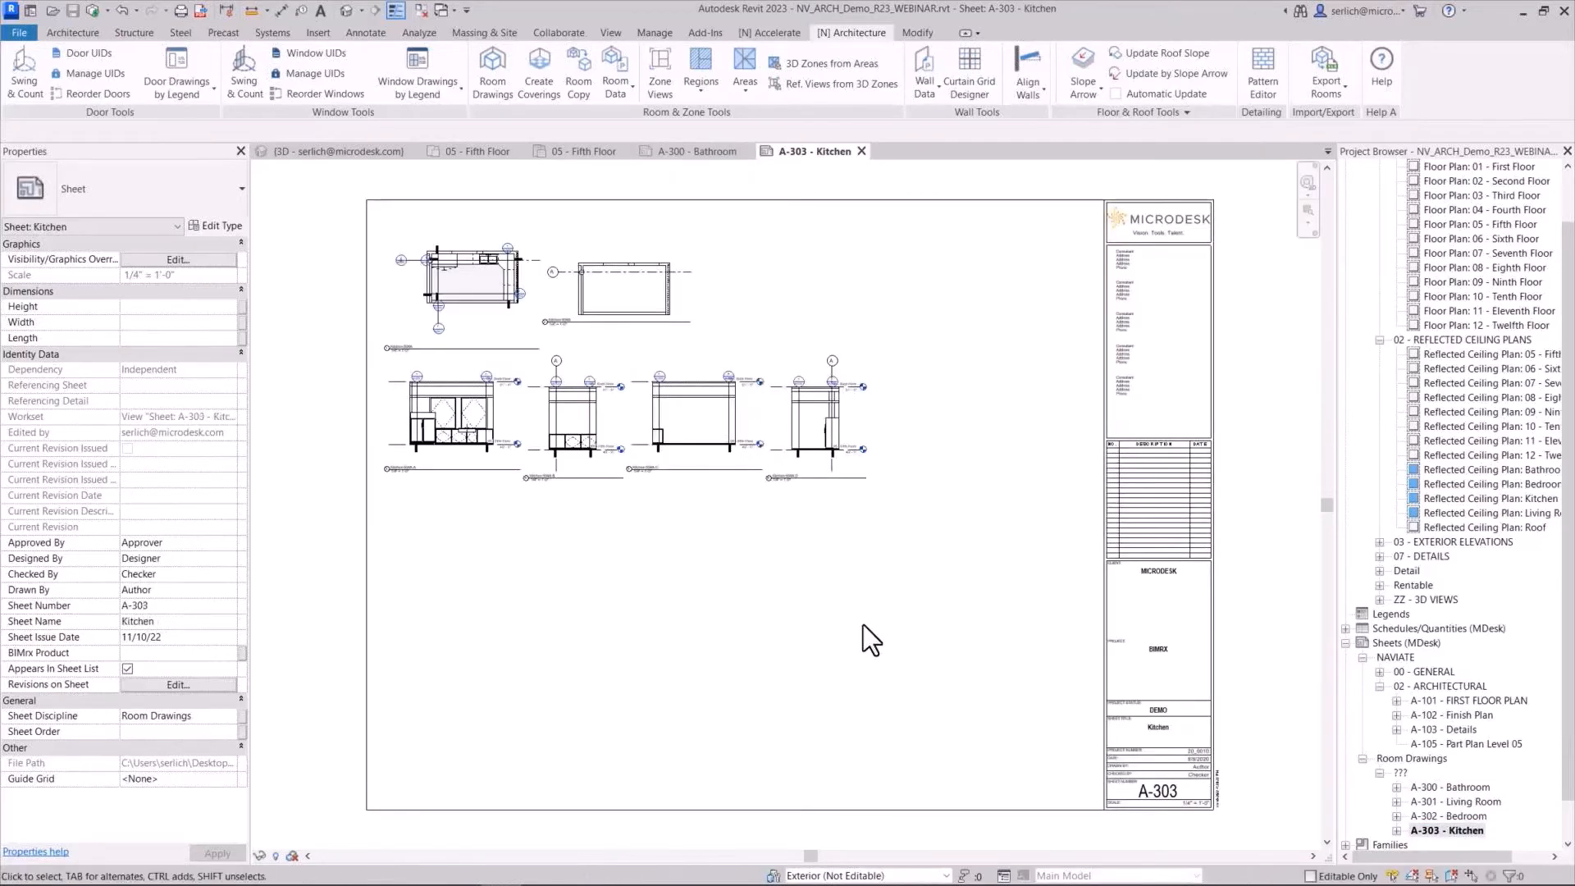
scroll(493, 439, "up", 3)
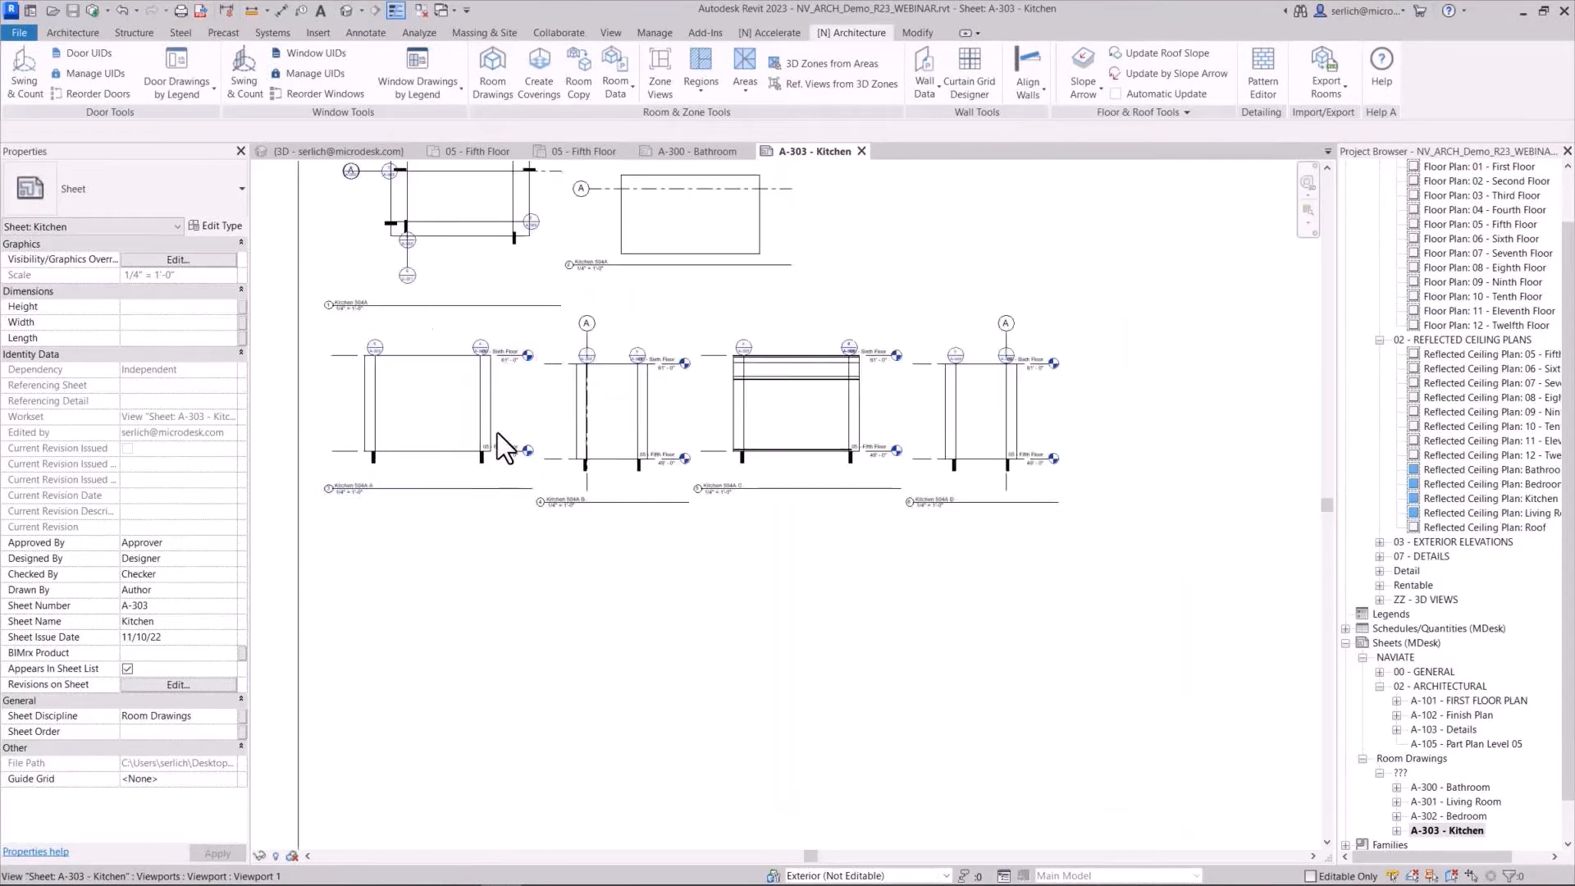
scroll(668, 411, "down", 4)
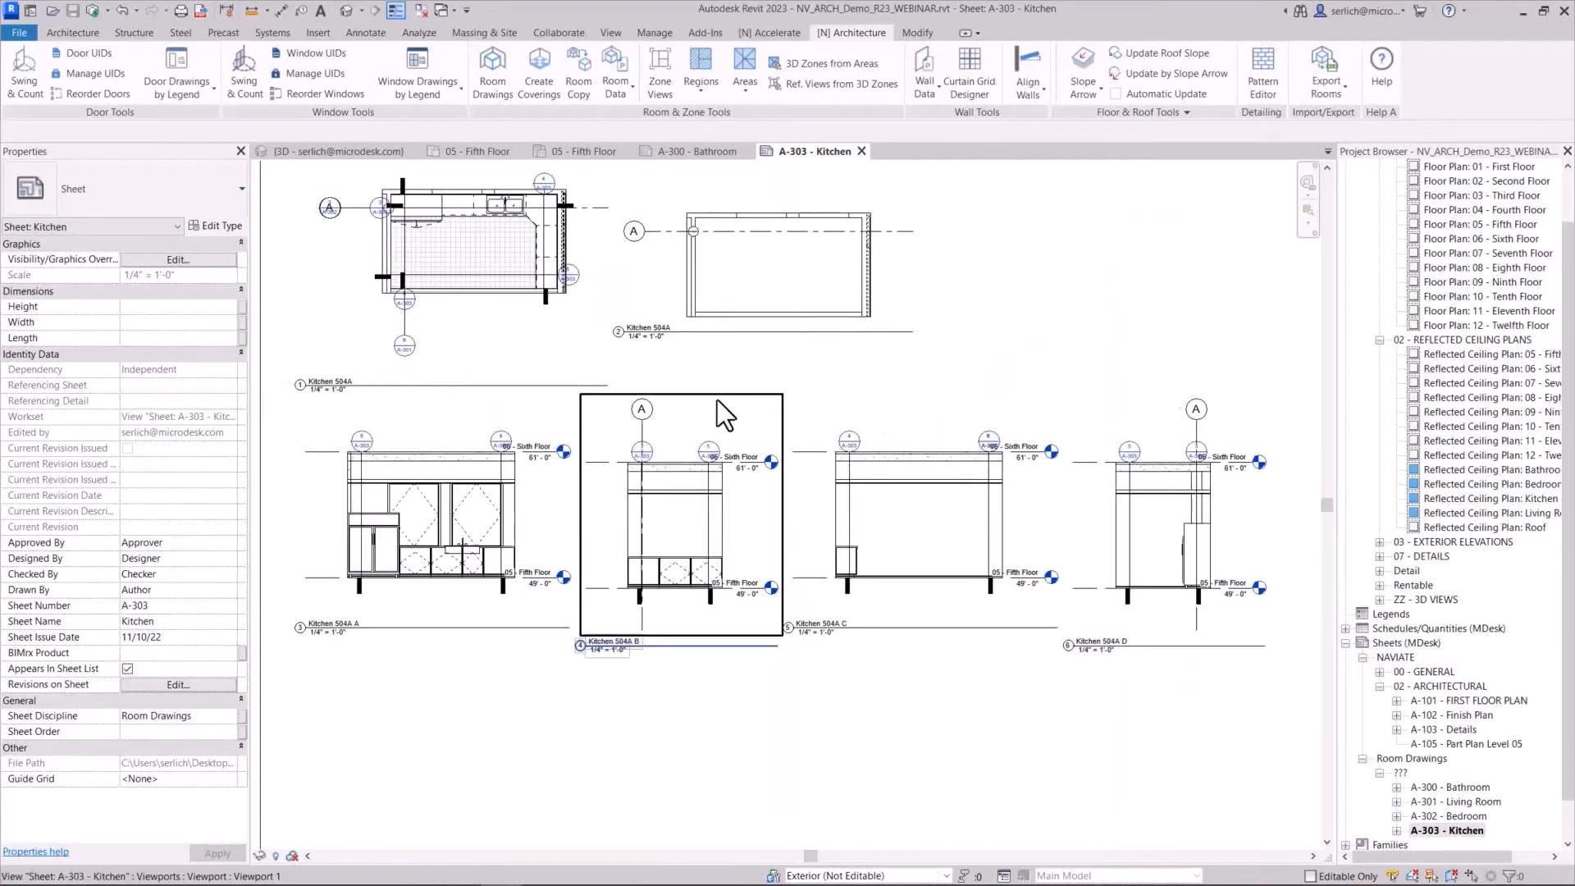
scroll(717, 402, "down", 1)
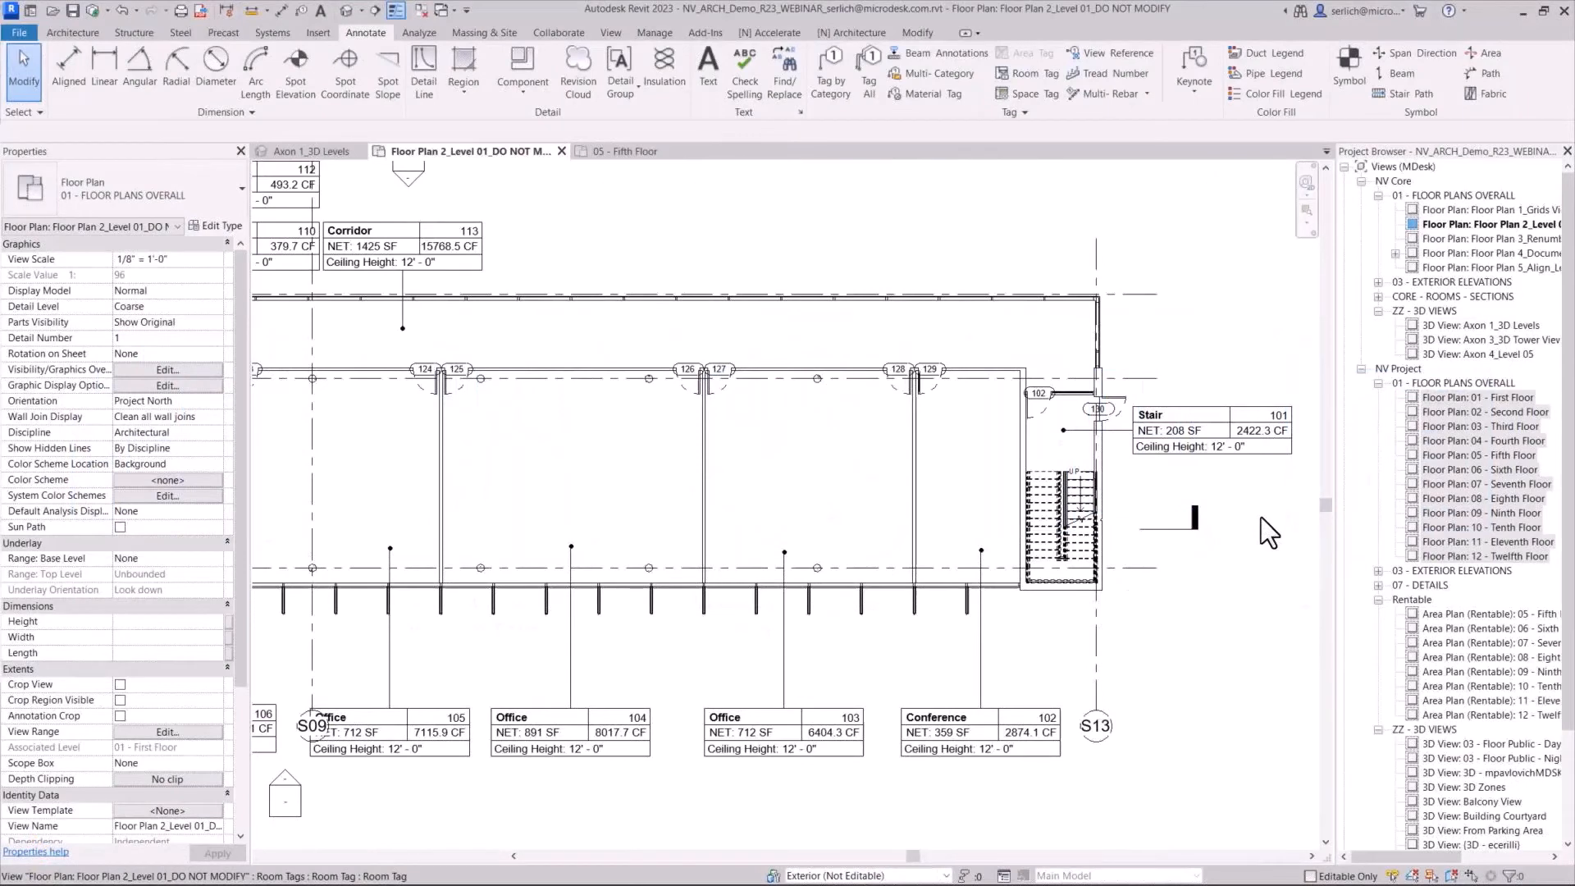
Examine the door tags in the Level 01 and 05 - Fifth Floor plans, then return to Level 01
scroll(1262, 517, "down", 1)
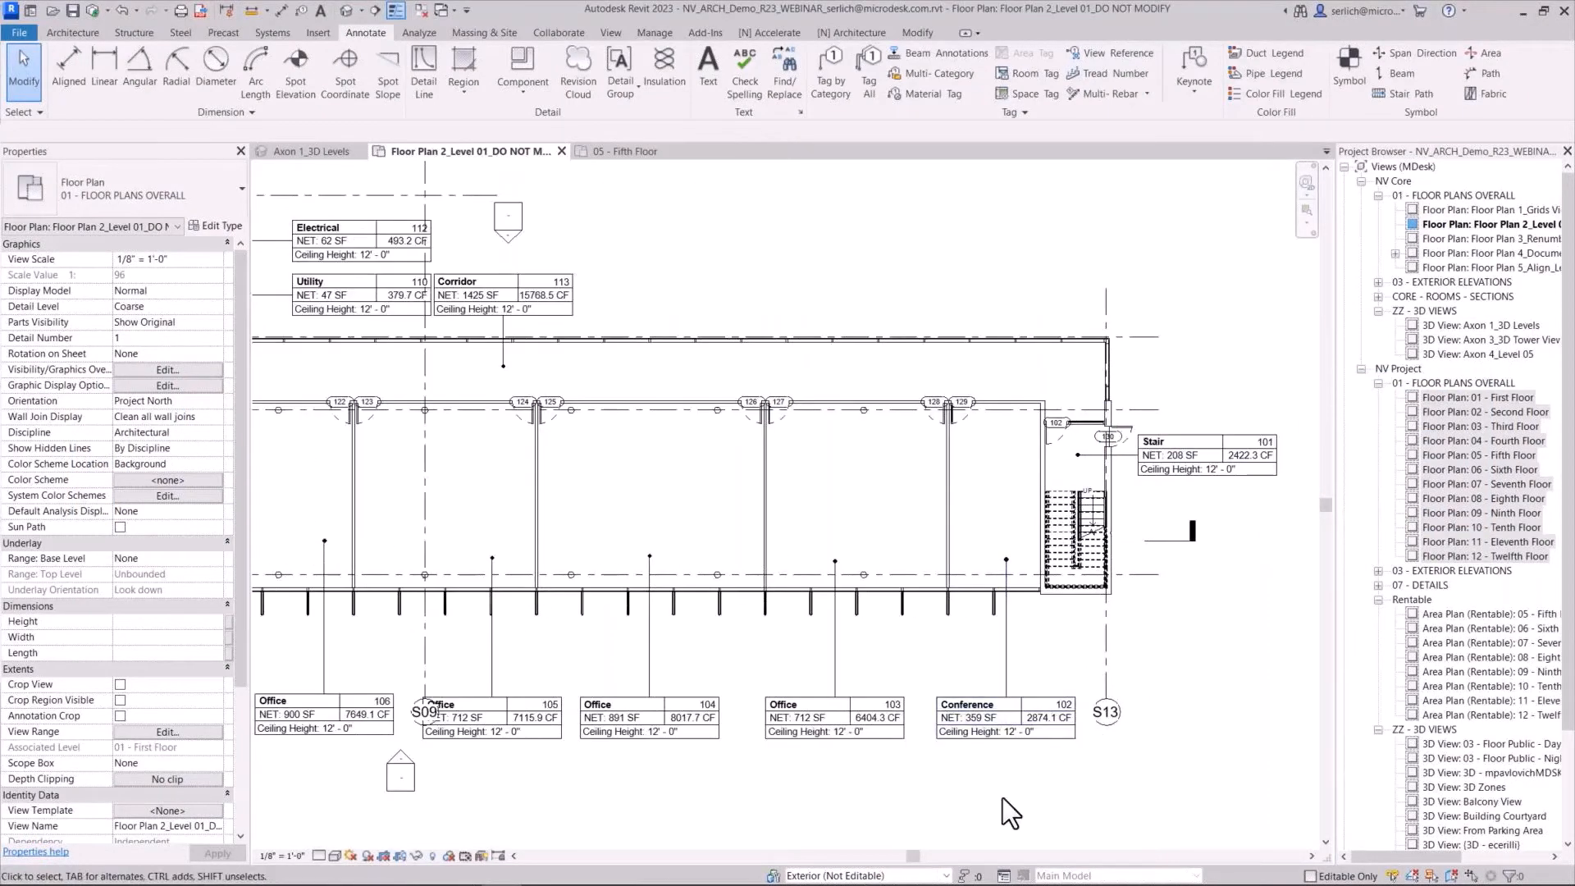
scroll(1003, 798, "up", 1)
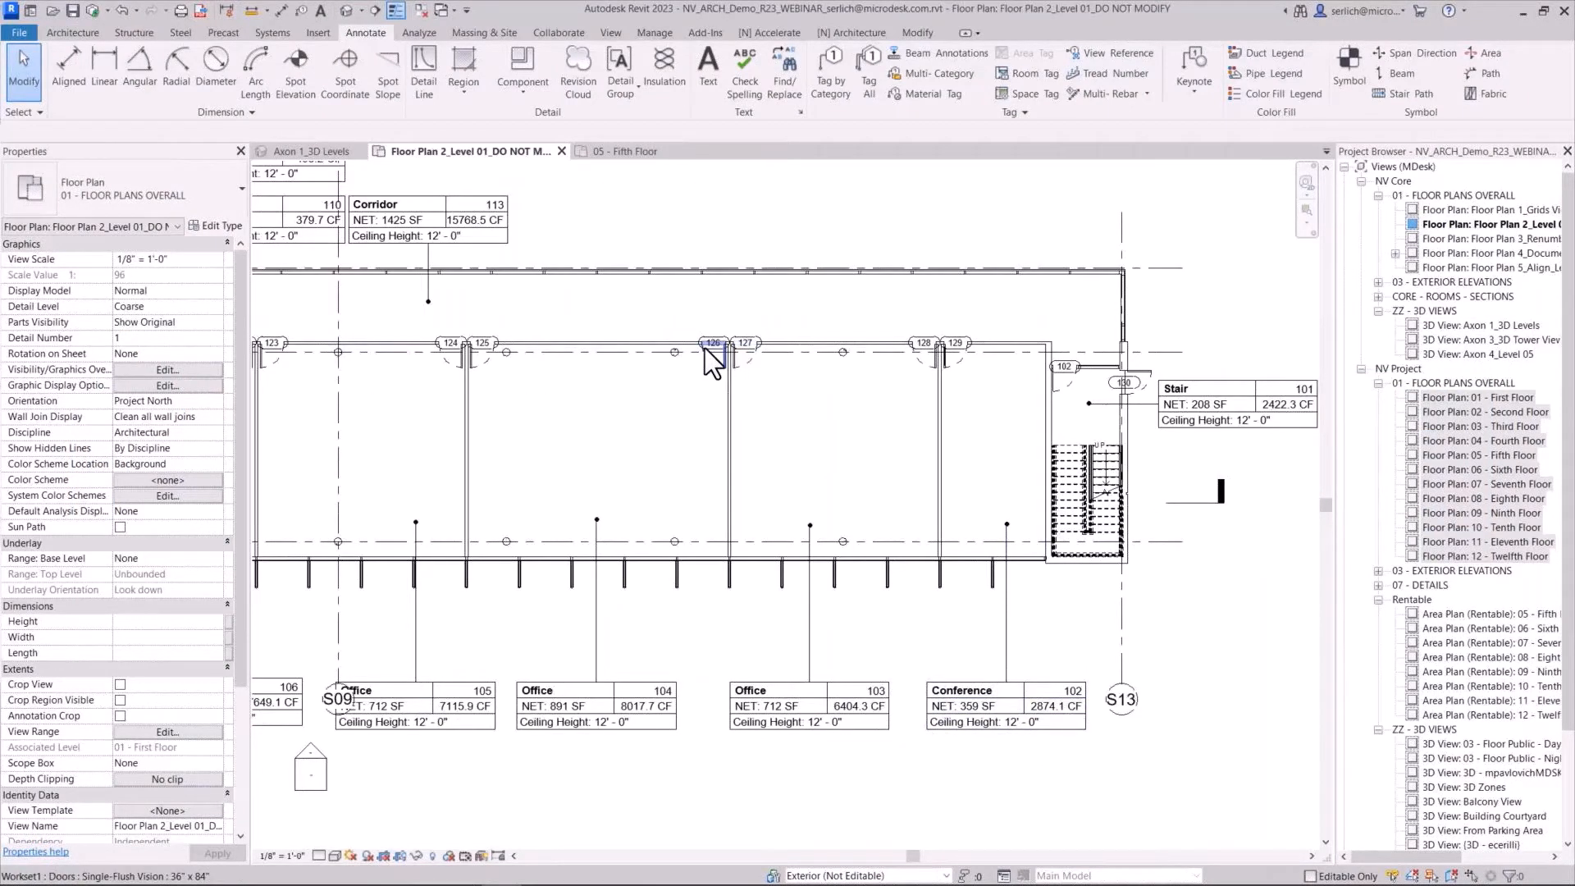
left_click(643, 154)
scroll(661, 624, "up", 5)
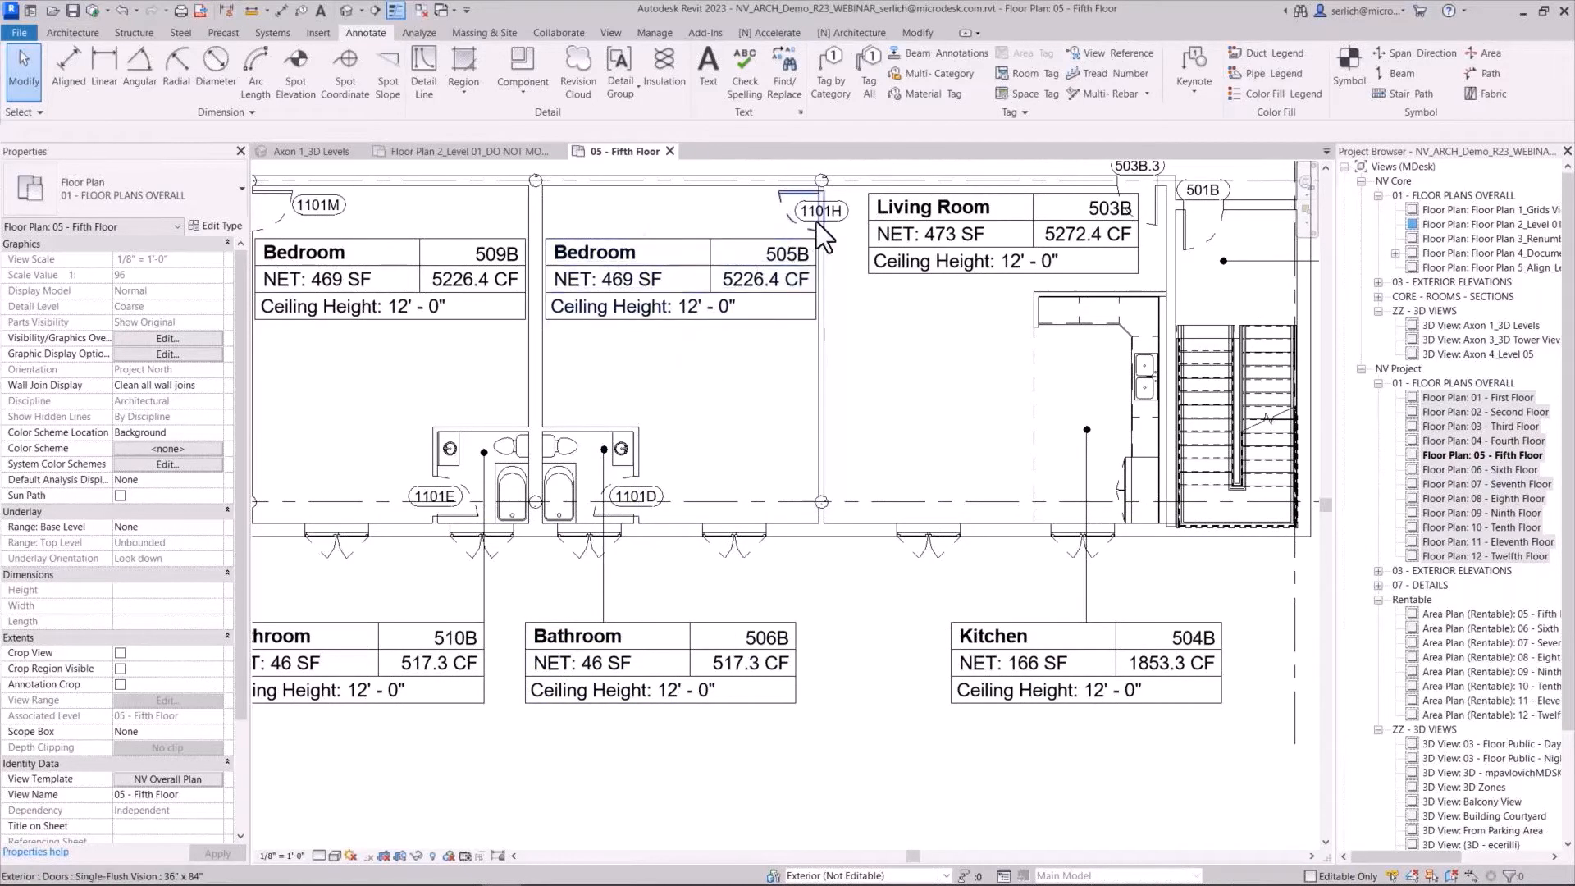
left_click(481, 151)
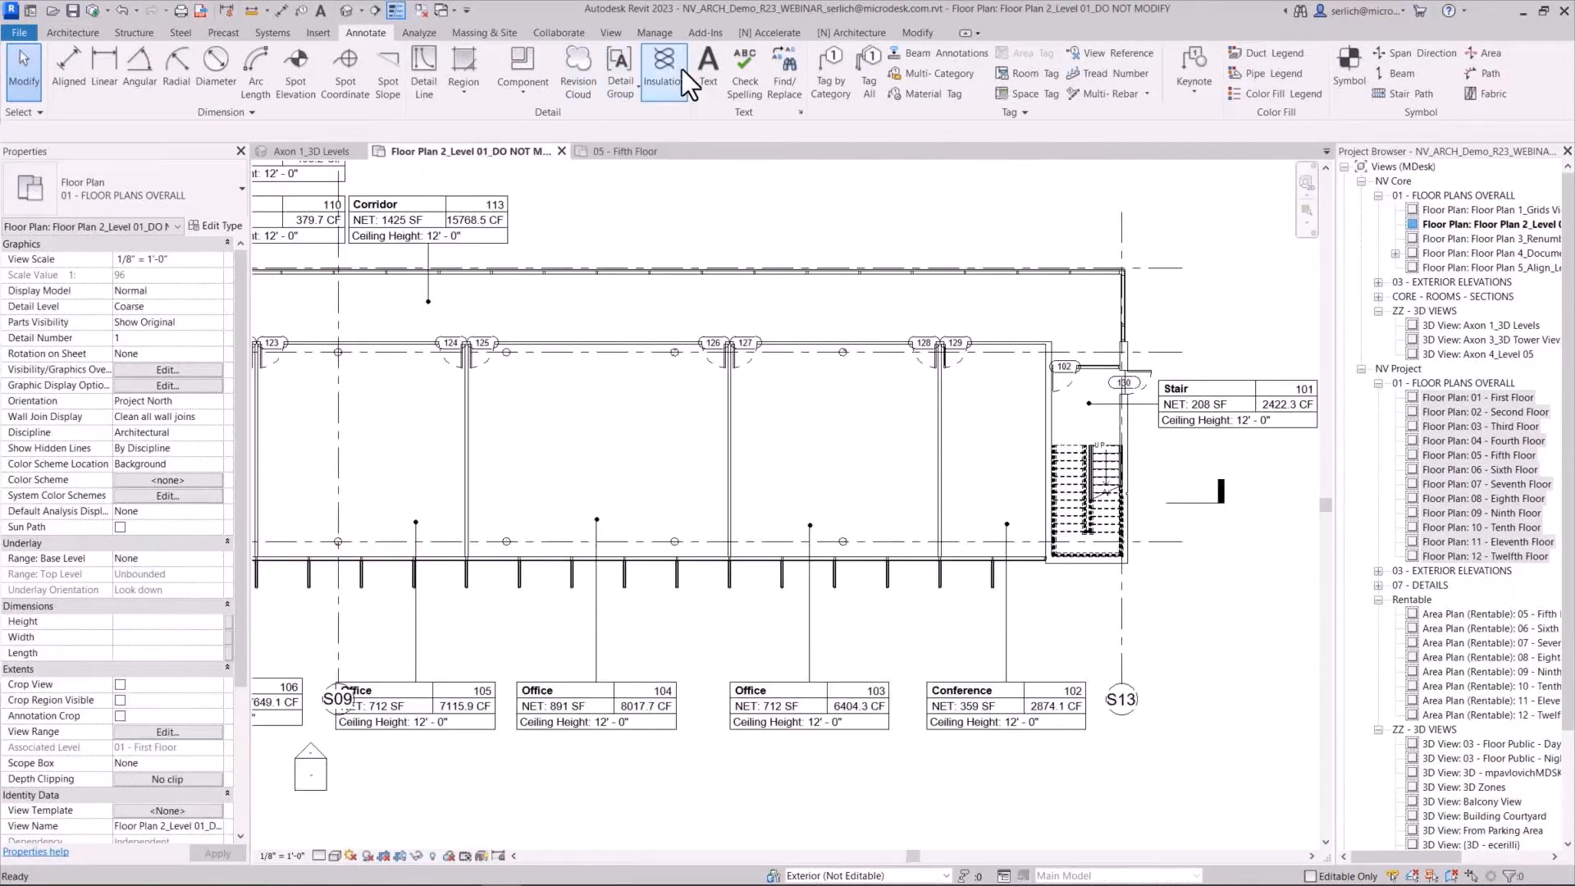
Build the door unique ID format from Room Number with a "-" suffix followed by Sequential Number
left_click(852, 31)
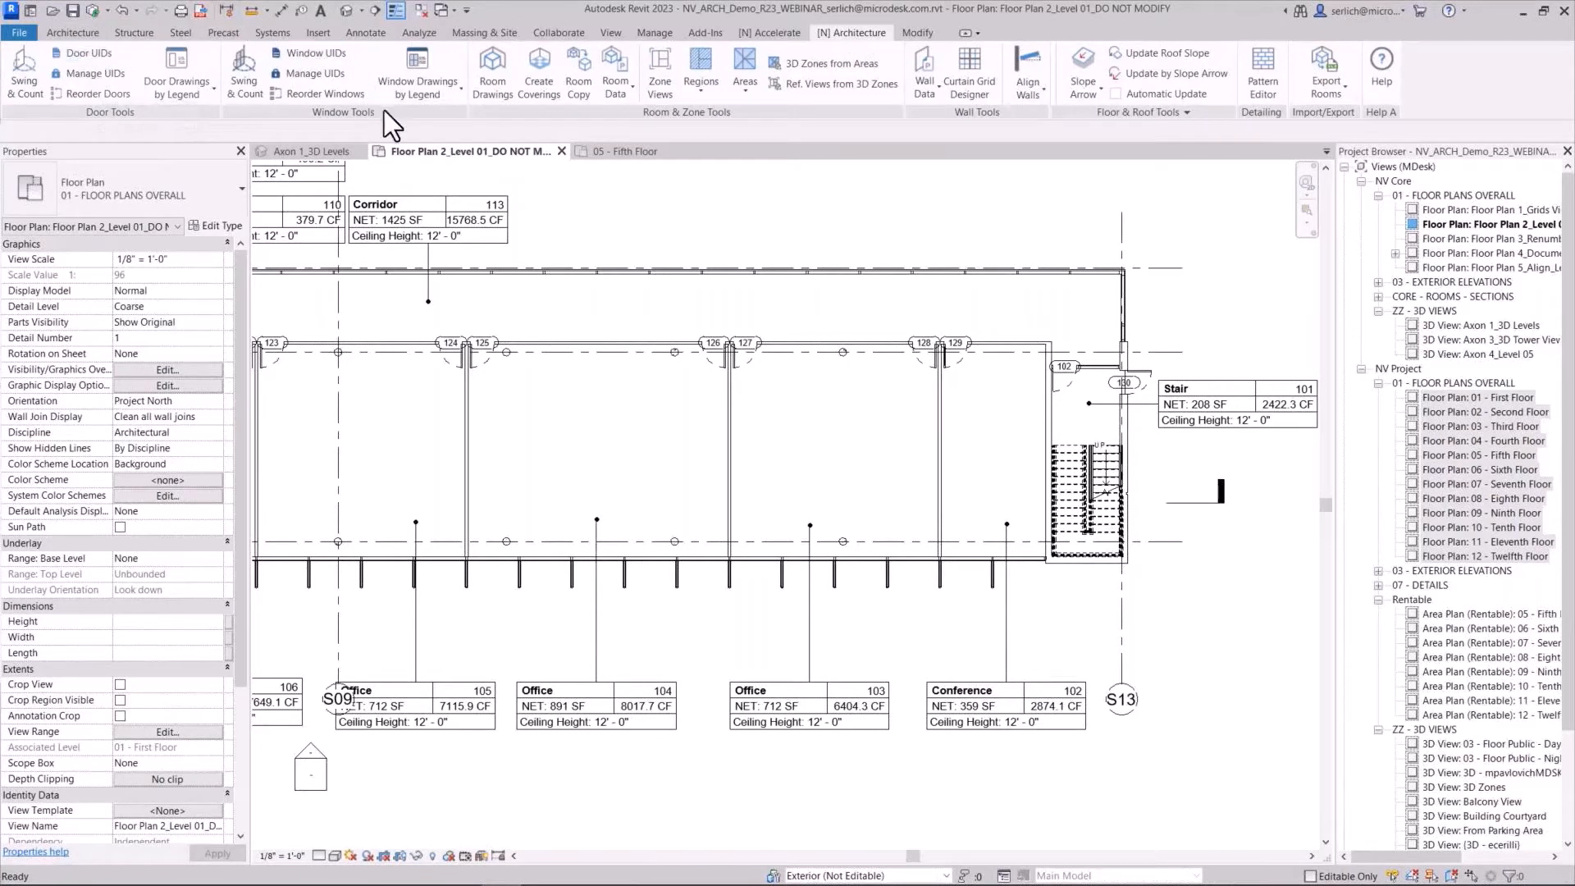
left_click(83, 53)
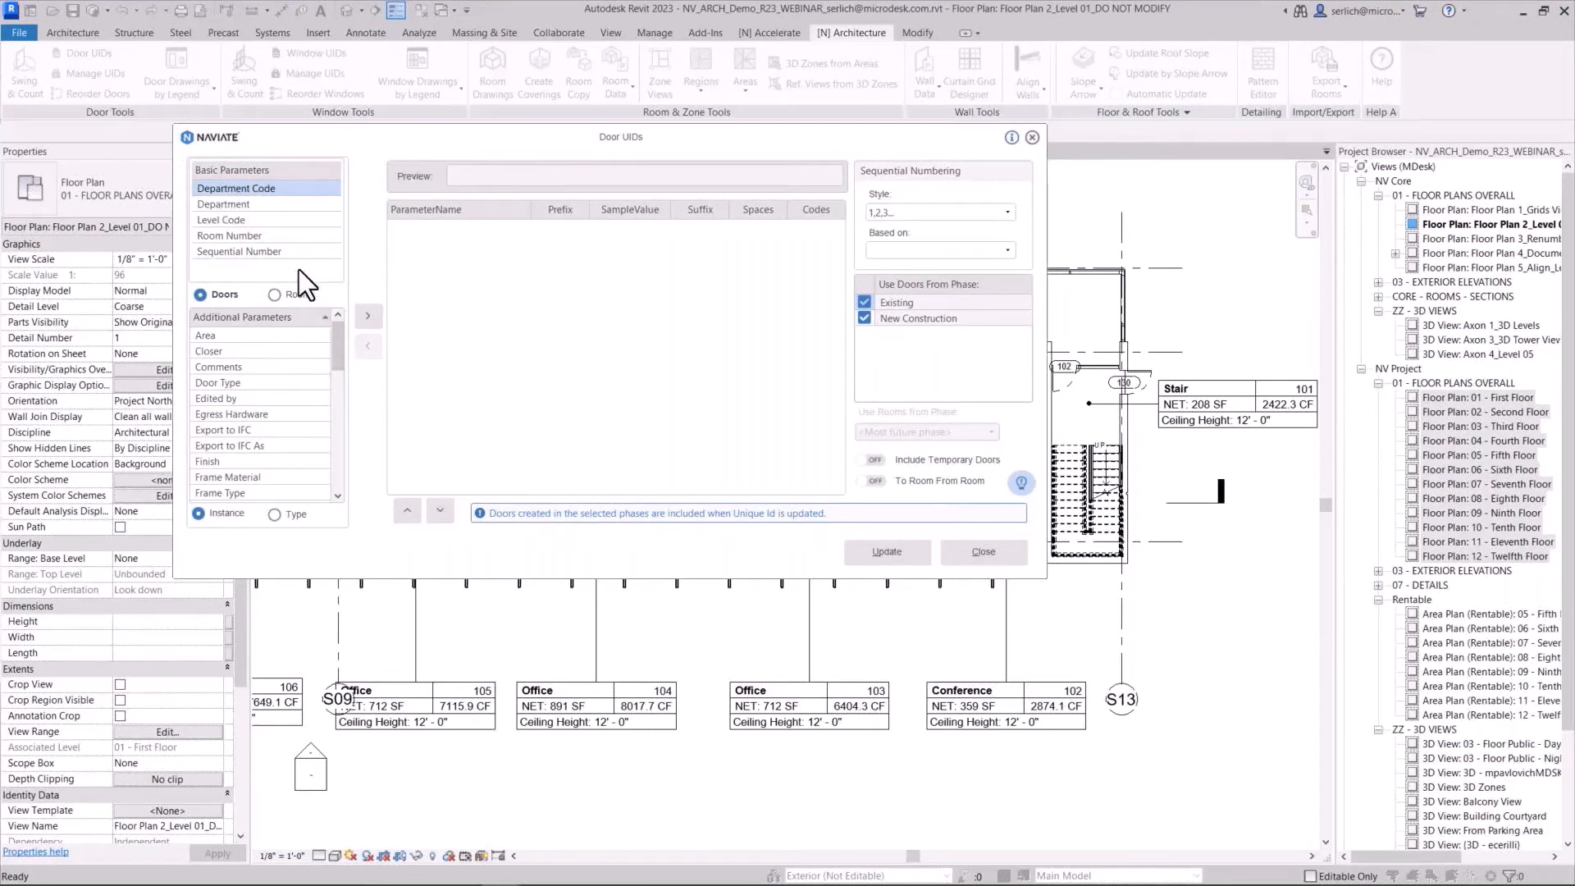
left_click(241, 235)
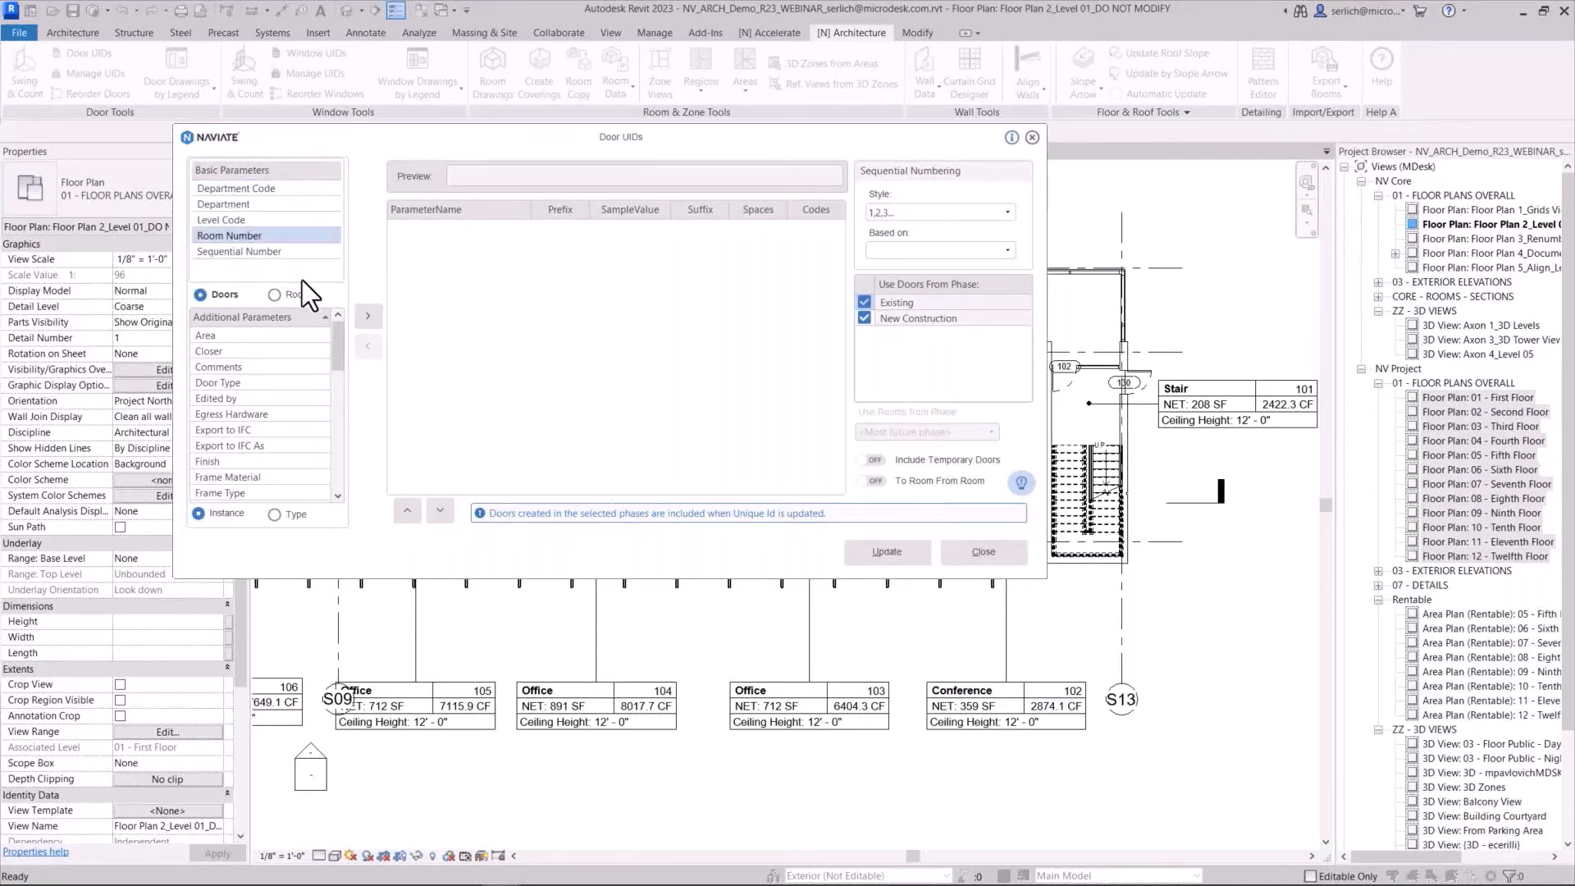
left_click(362, 317)
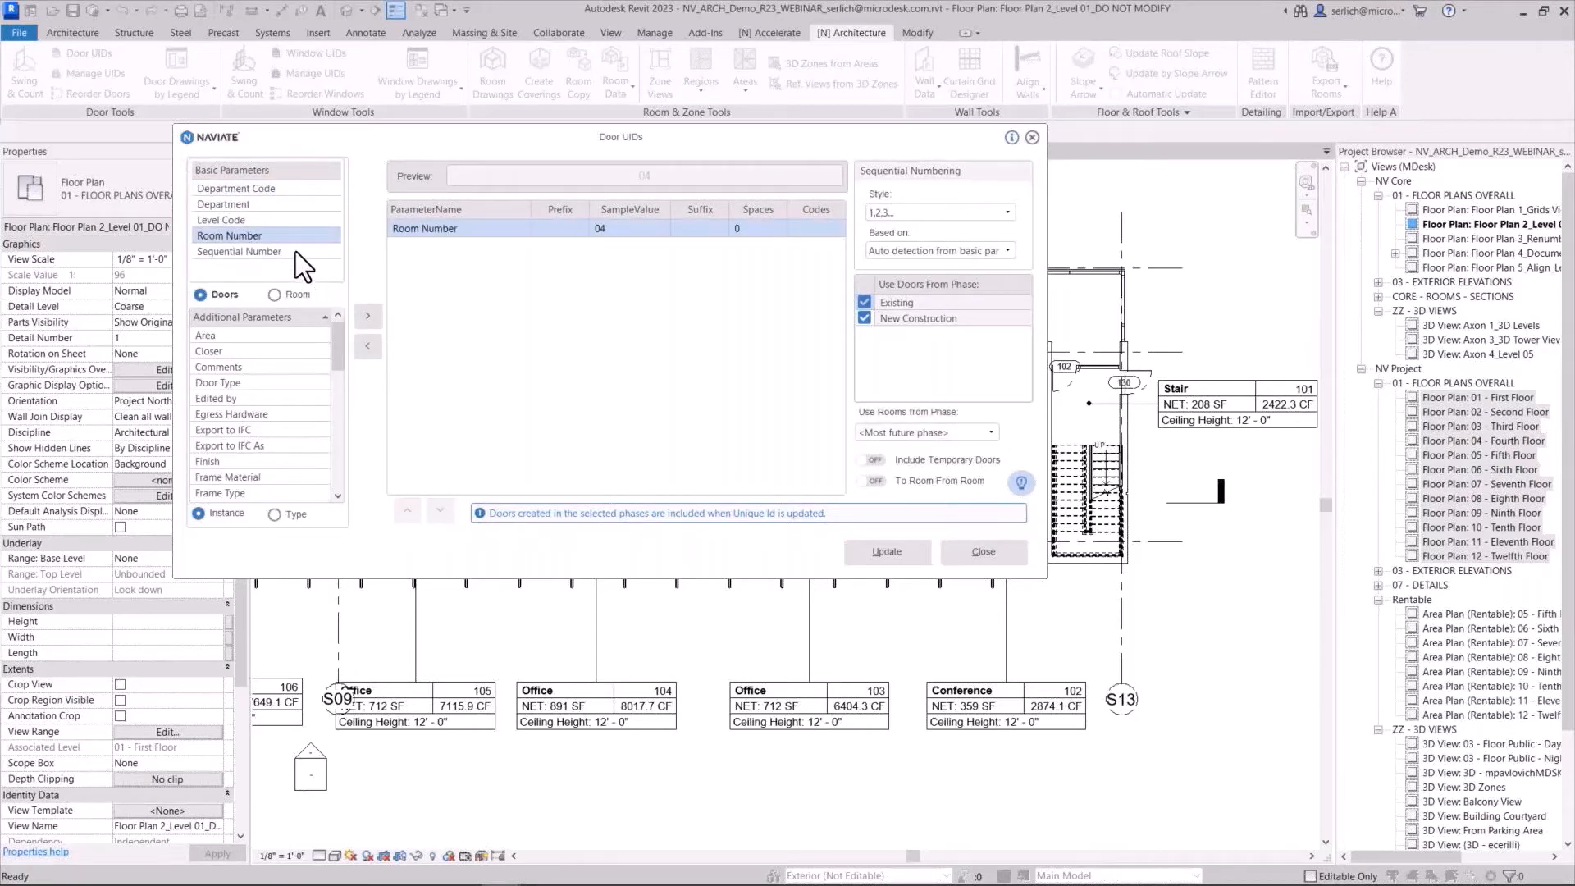
left_click(295, 251)
left_click(367, 315)
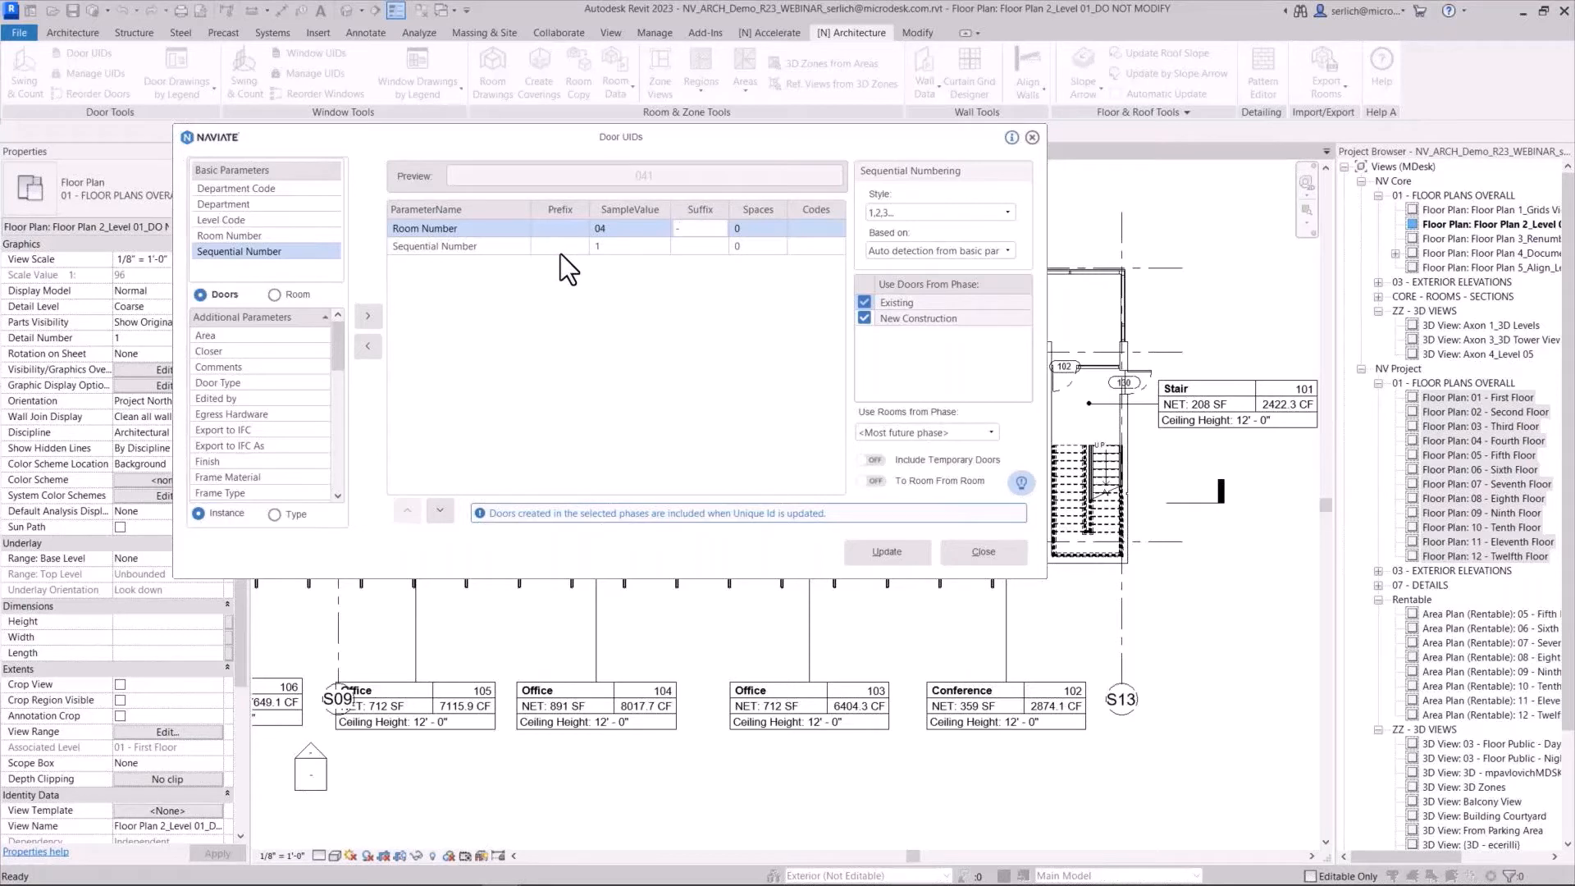
Set the sequential numbering style to A,B,C... and update the unique IDs of all doors
left_click(903, 215)
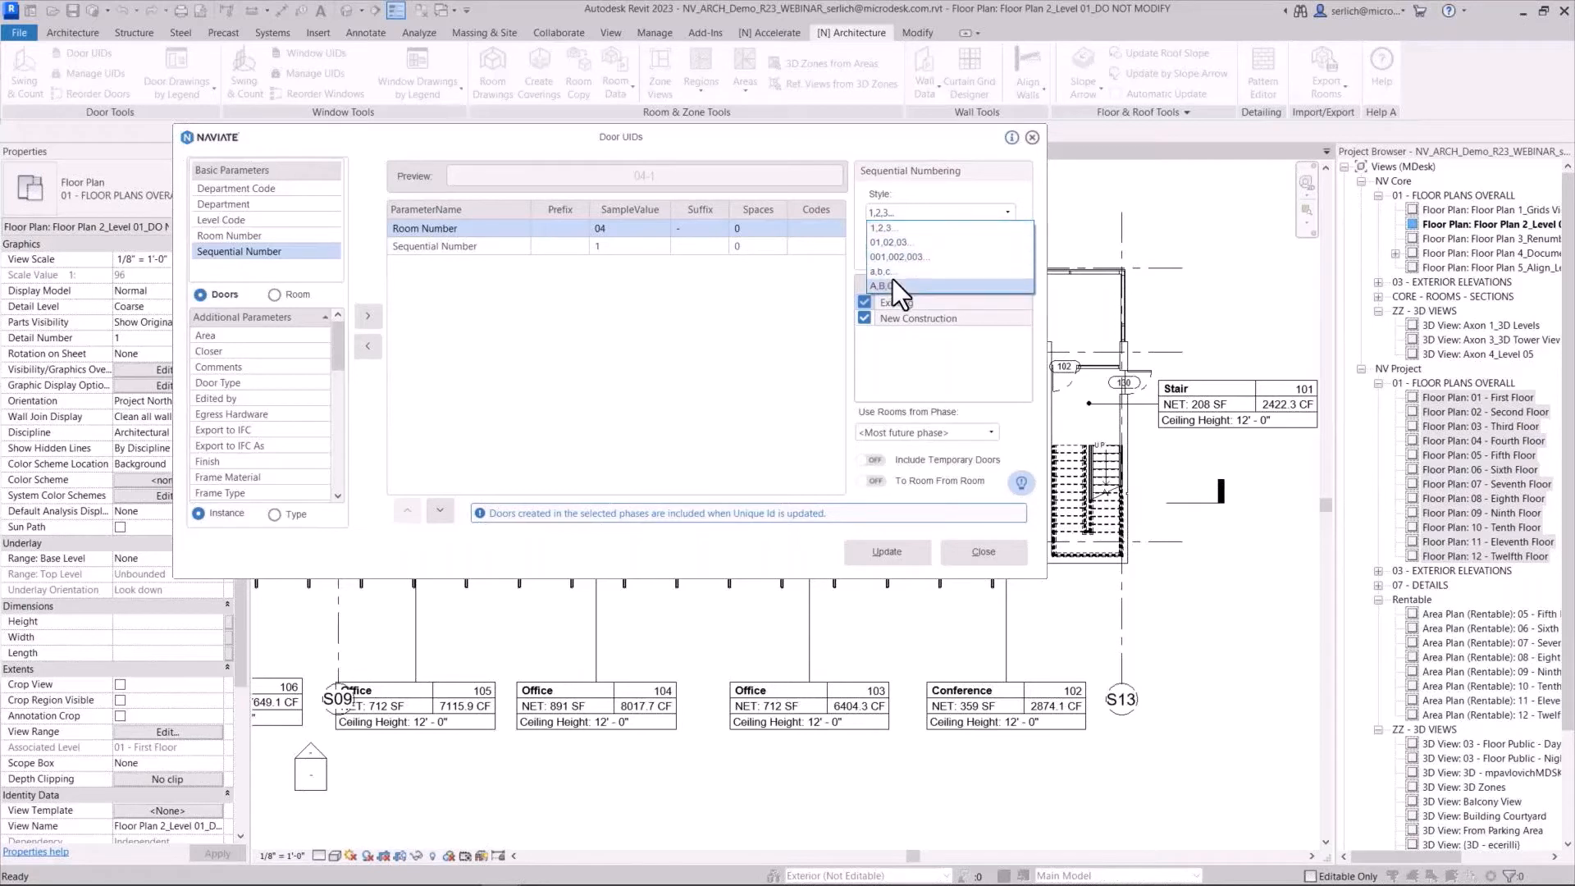
left_click(891, 284)
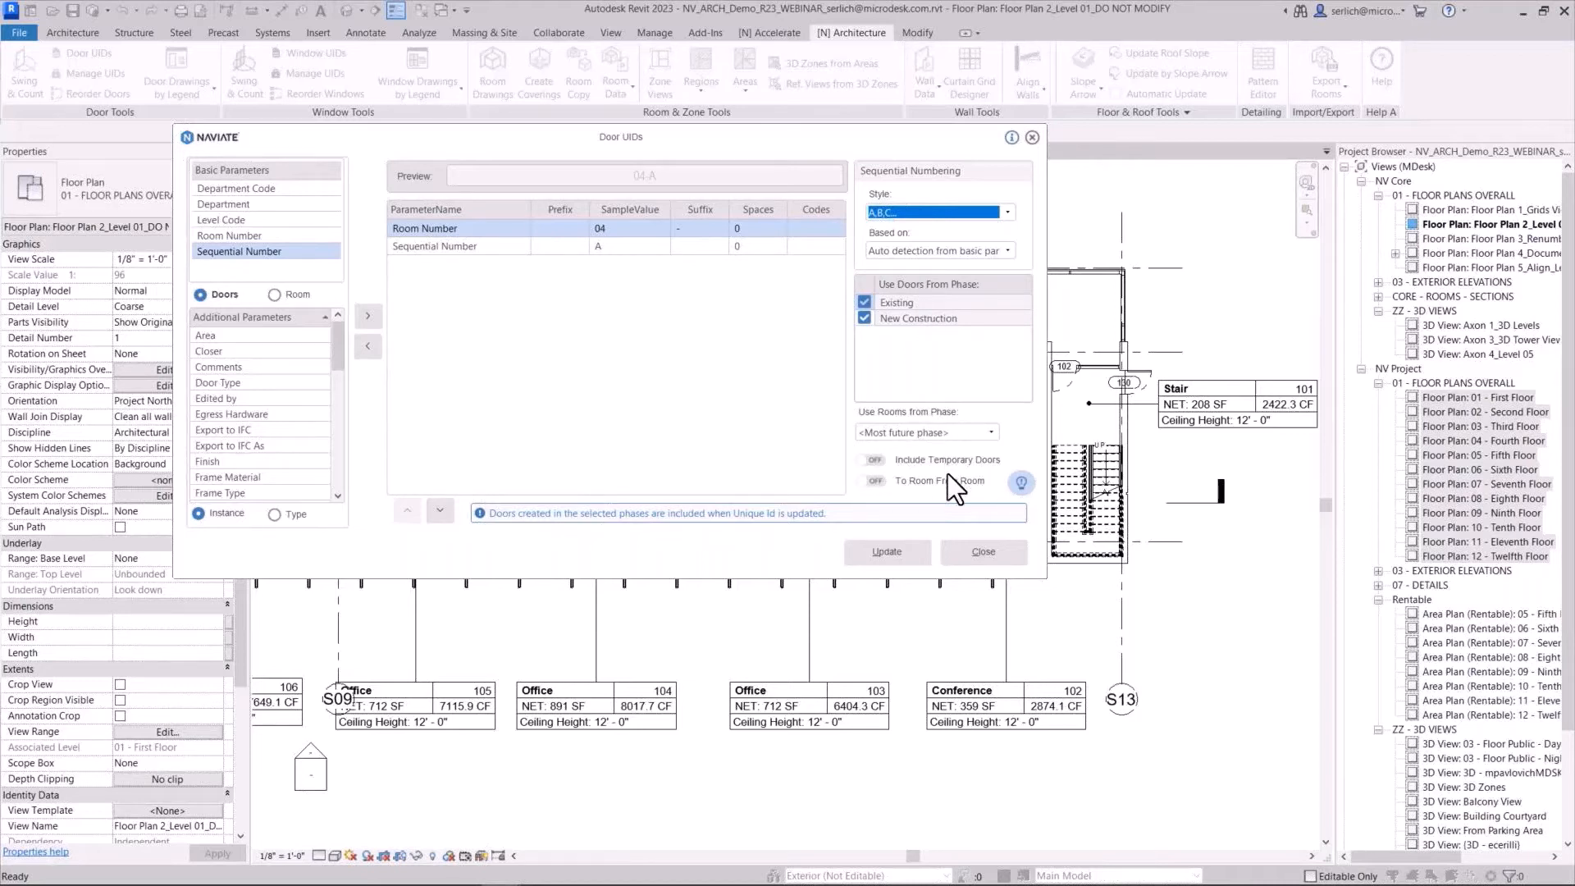
left_click(908, 555)
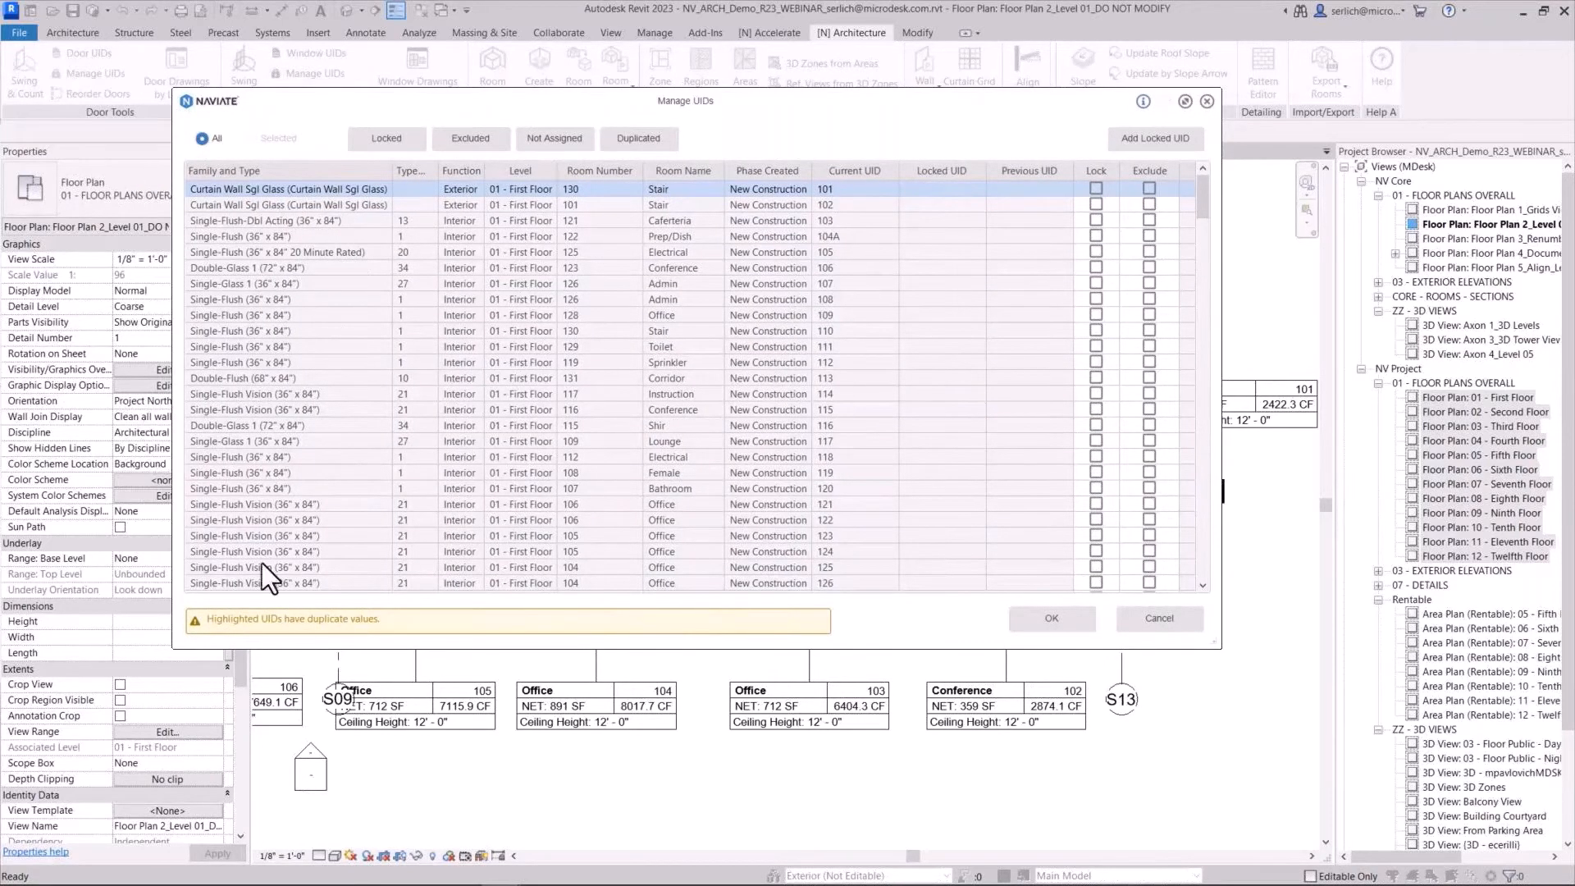
left_click(1049, 626)
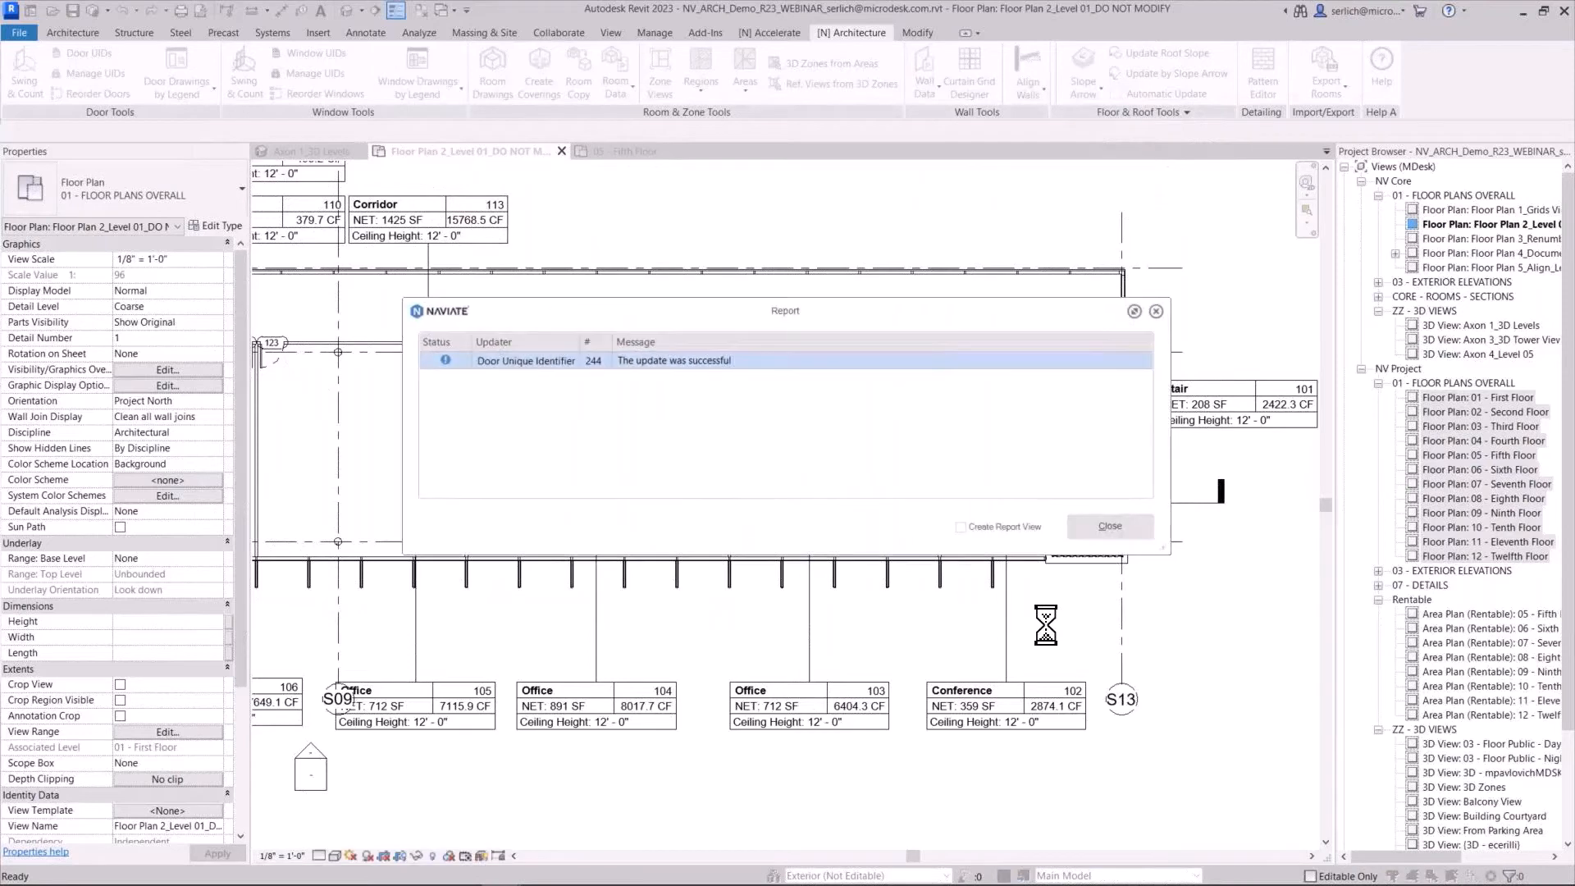
left_click(1097, 535)
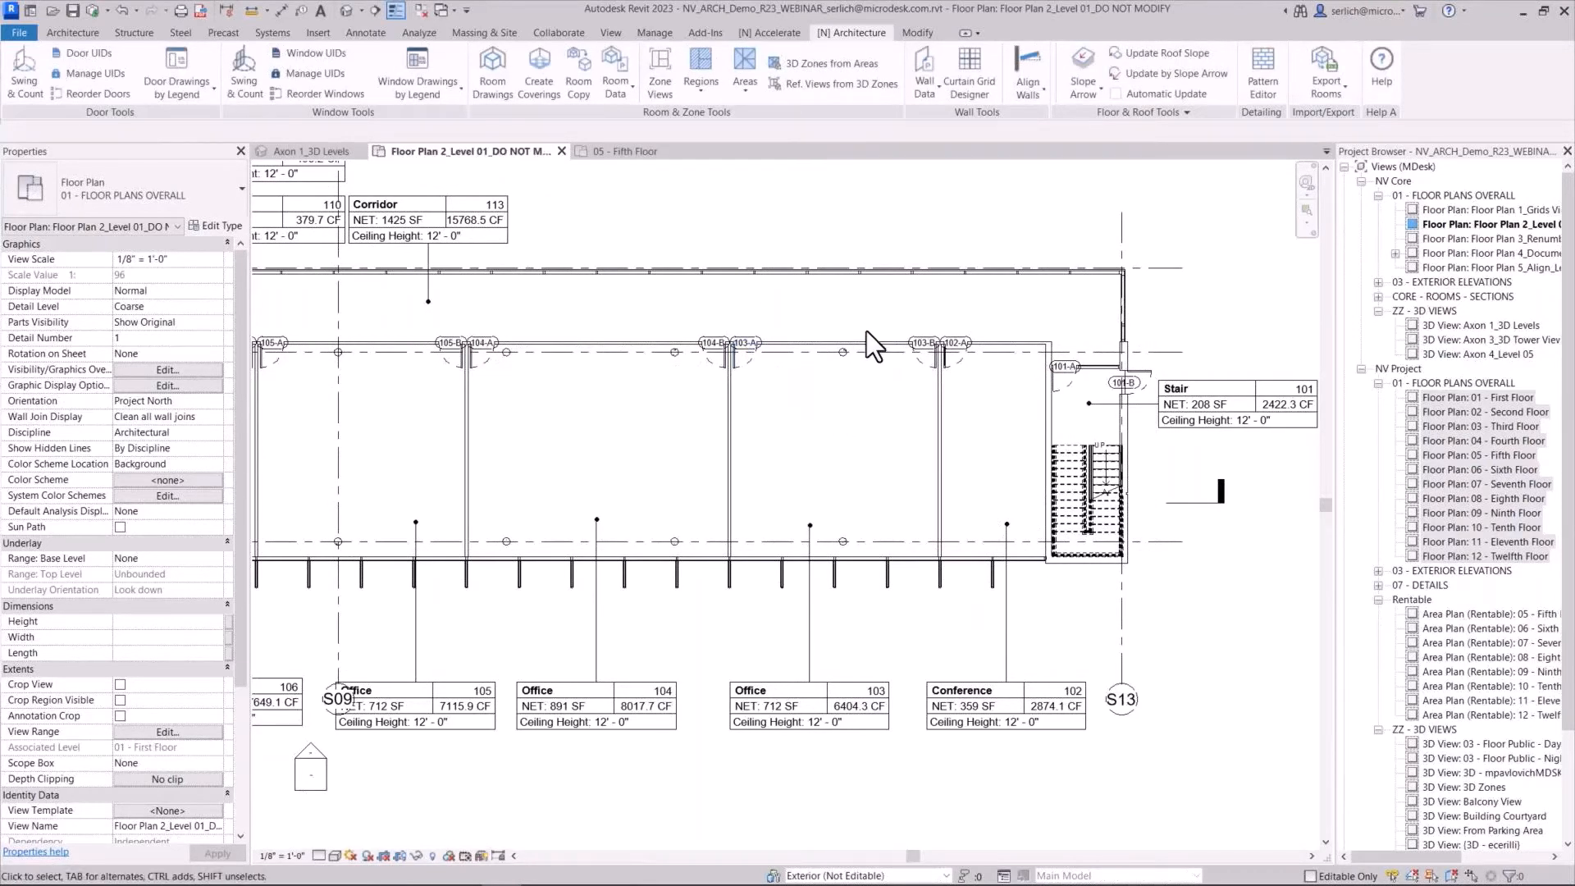
Examine the renumbered door tags around the Level 01 offices and stair, and in the 05 - Fifth Floor plan
scroll(867, 331, "up", 2)
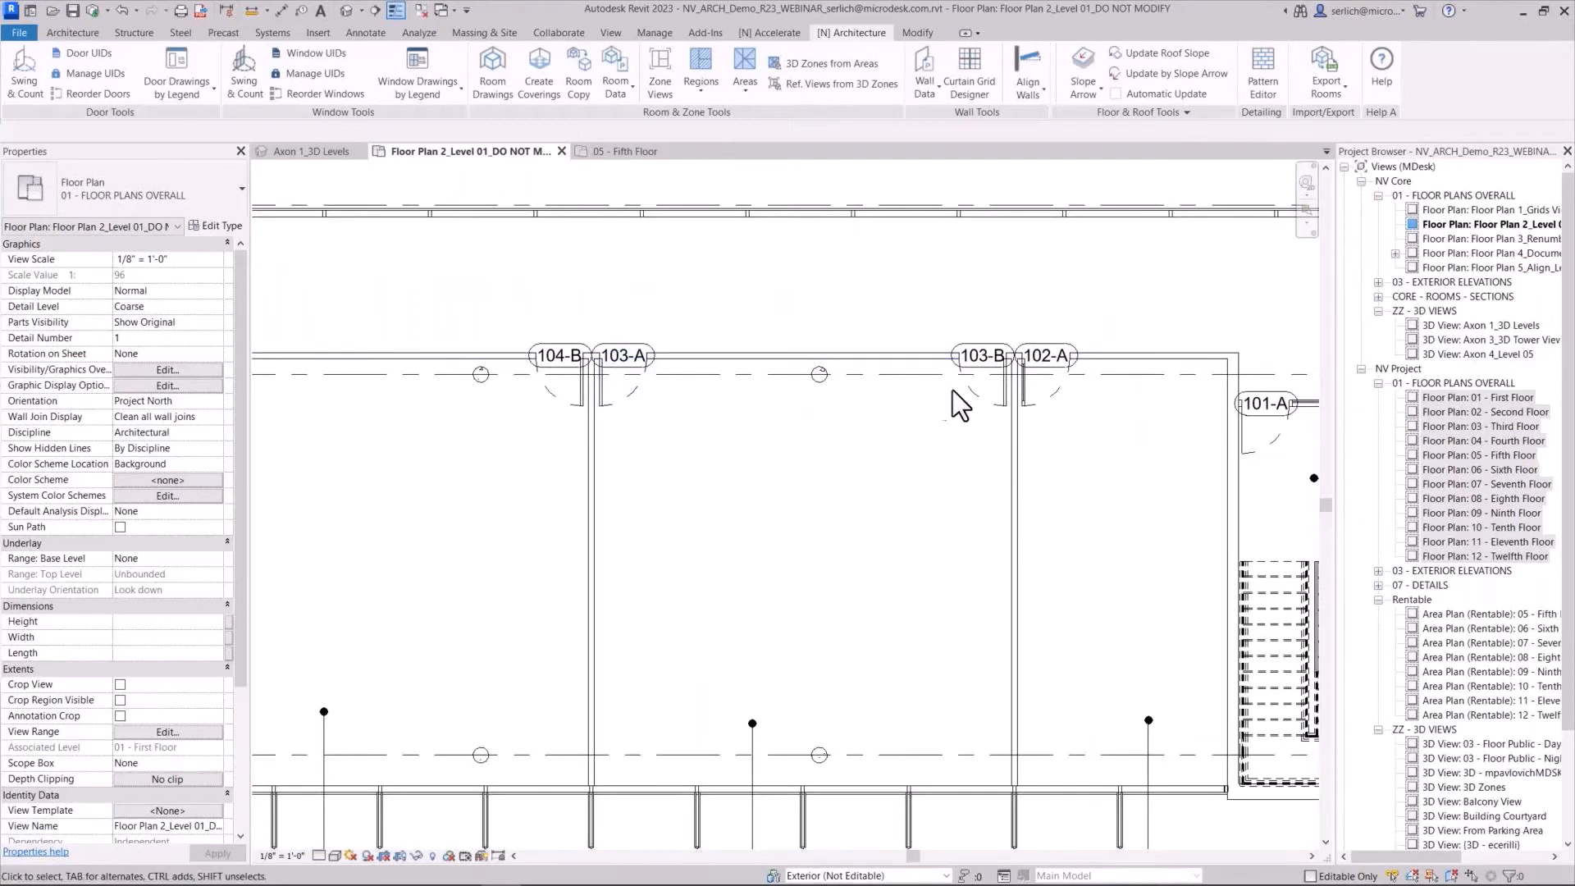
scroll(627, 389, "down", 1)
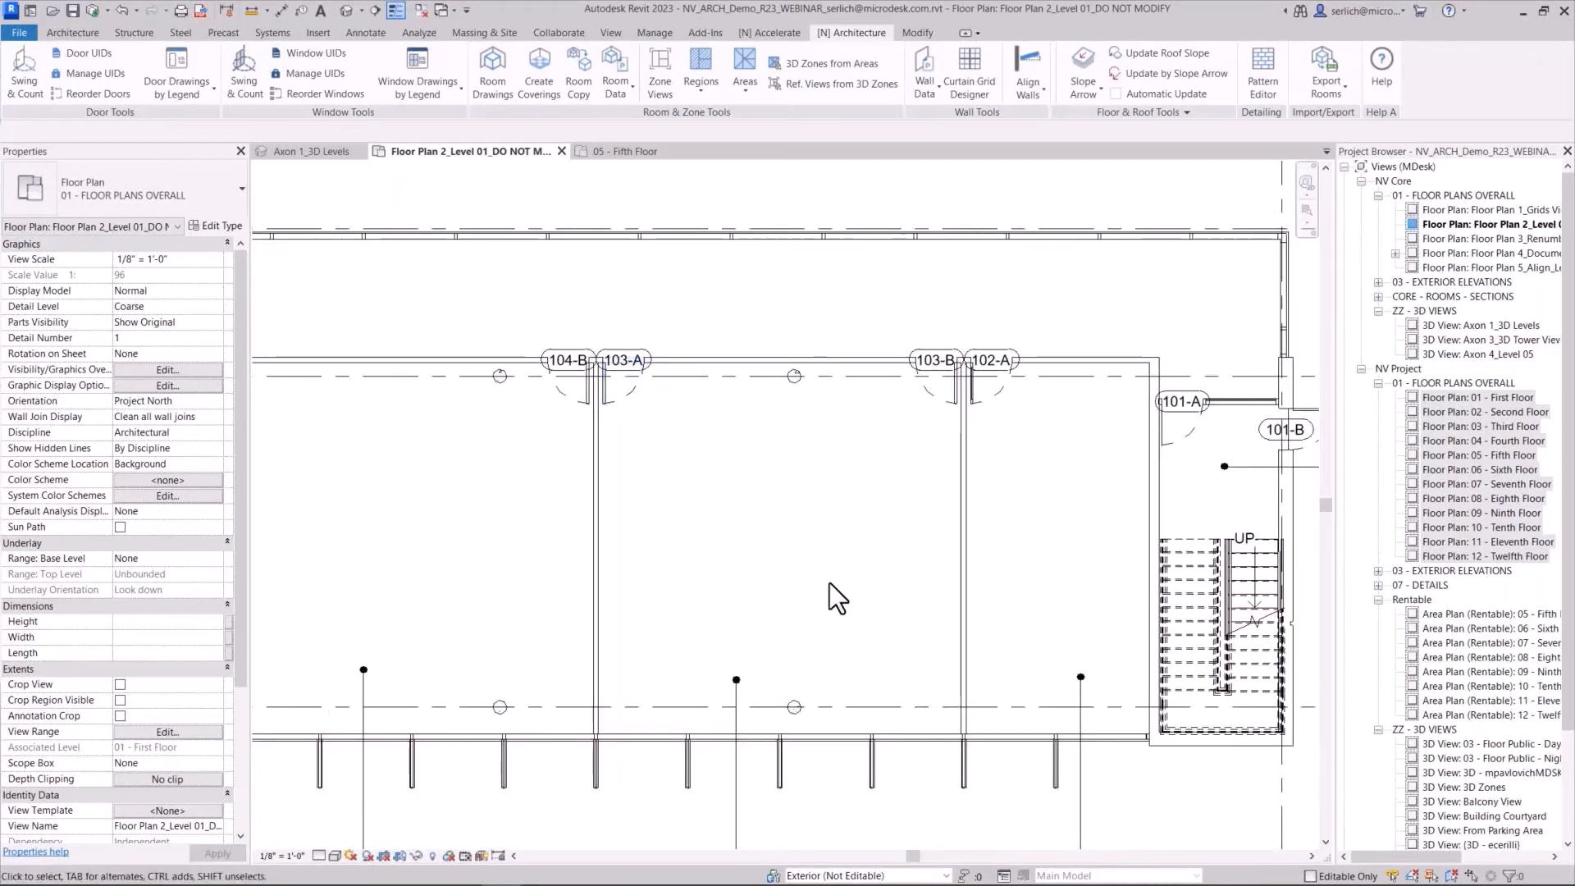
middle_click_drag(830, 582, 858, 457)
left_click(626, 151)
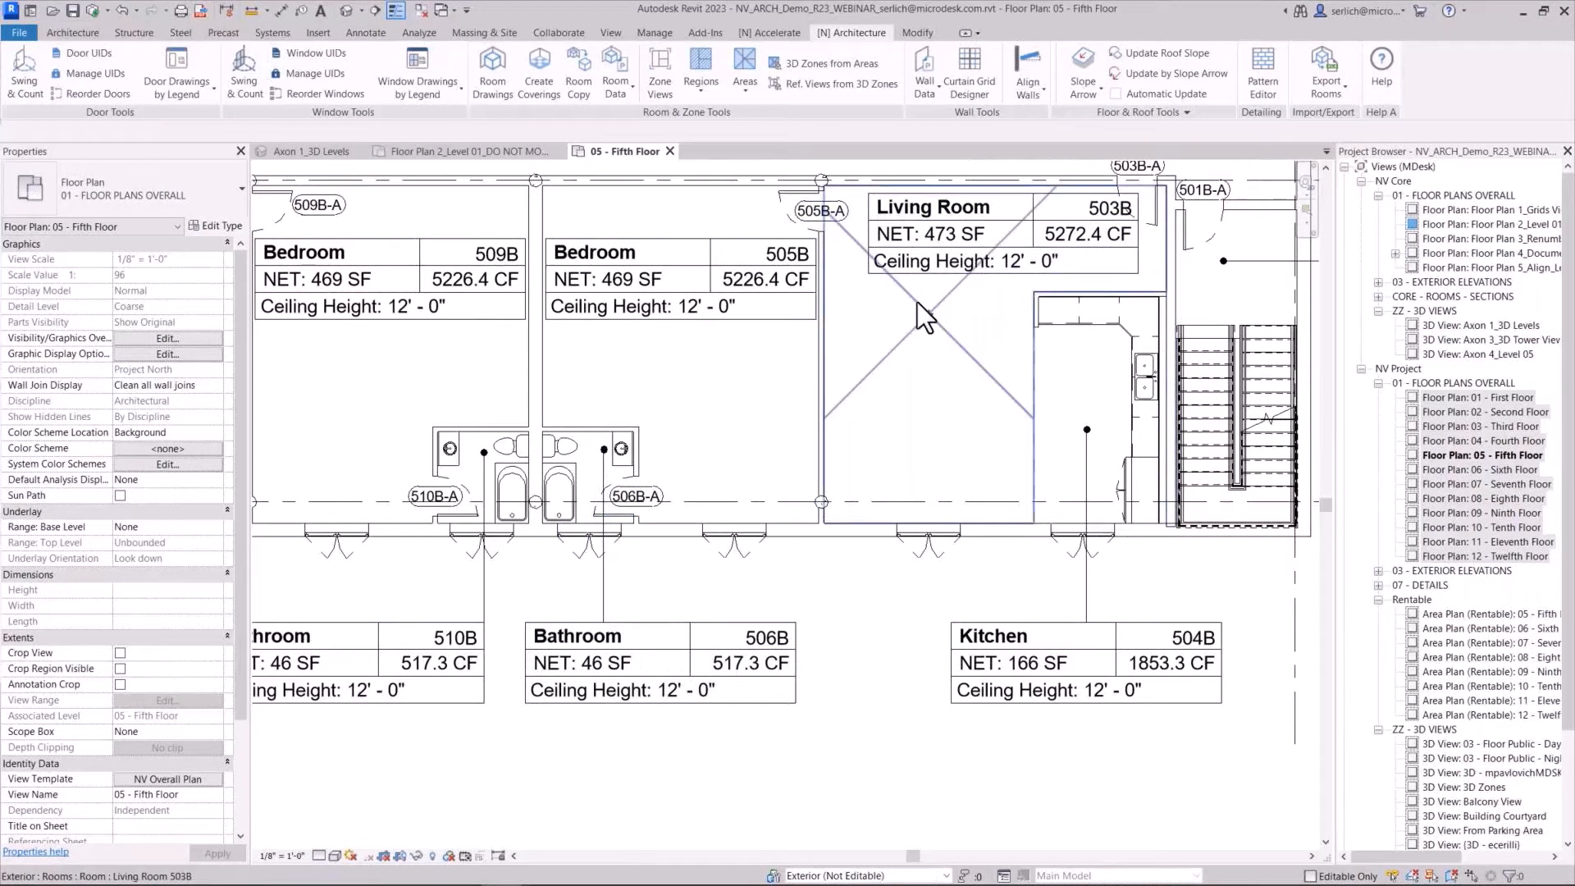
middle_click_drag(1090, 467, 541, 488)
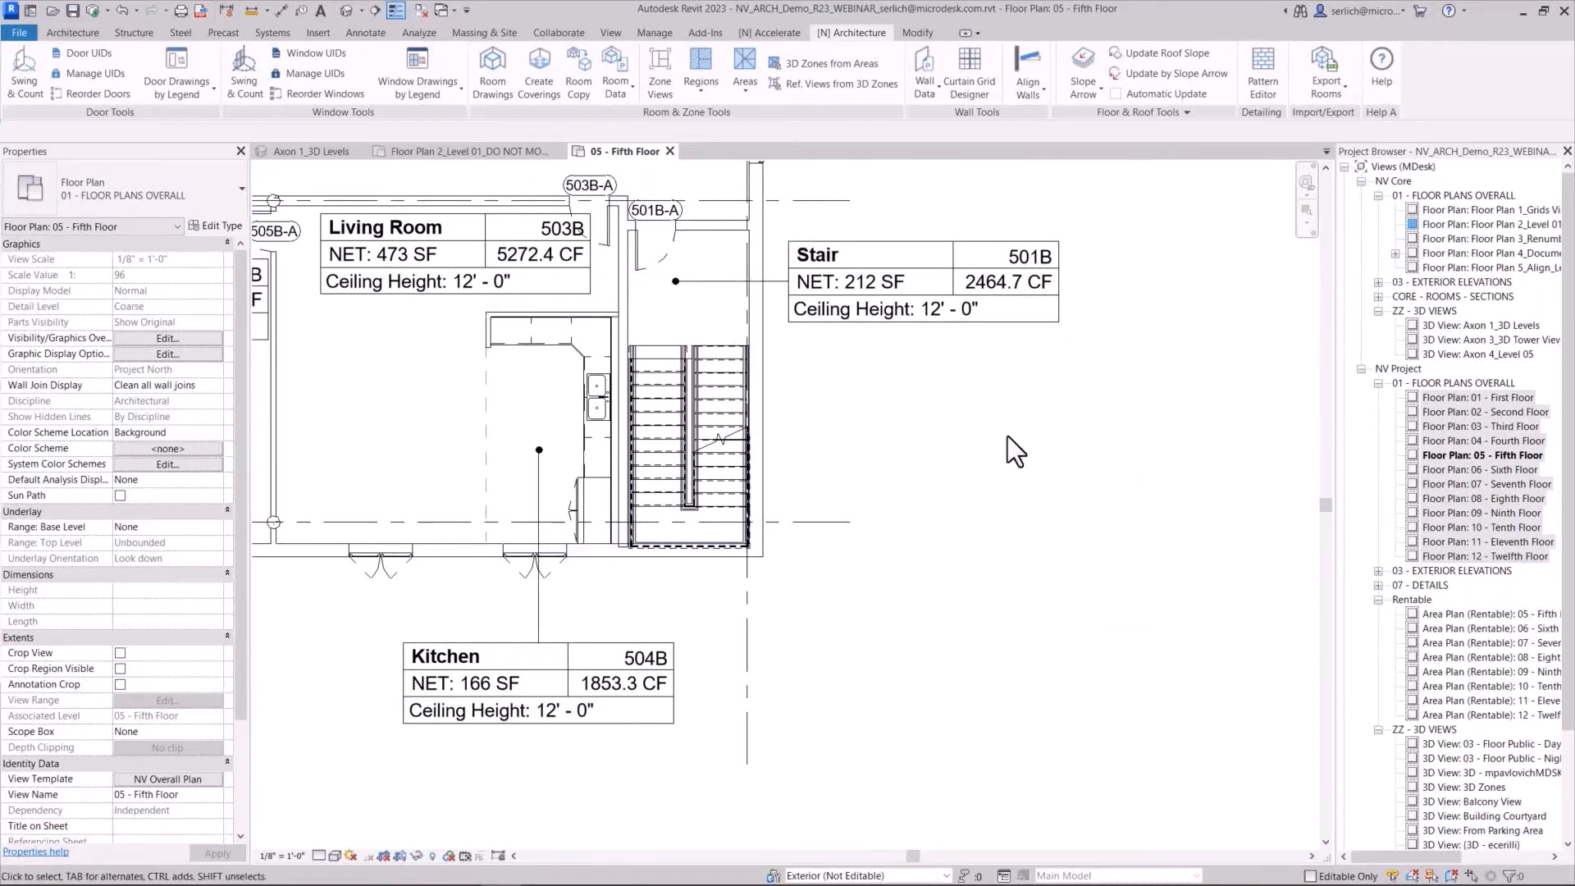
Return to the Level 01 plan and compare door tags with room numbers from the offices to the Electrical and Sprinkler rooms
left_click(510, 146)
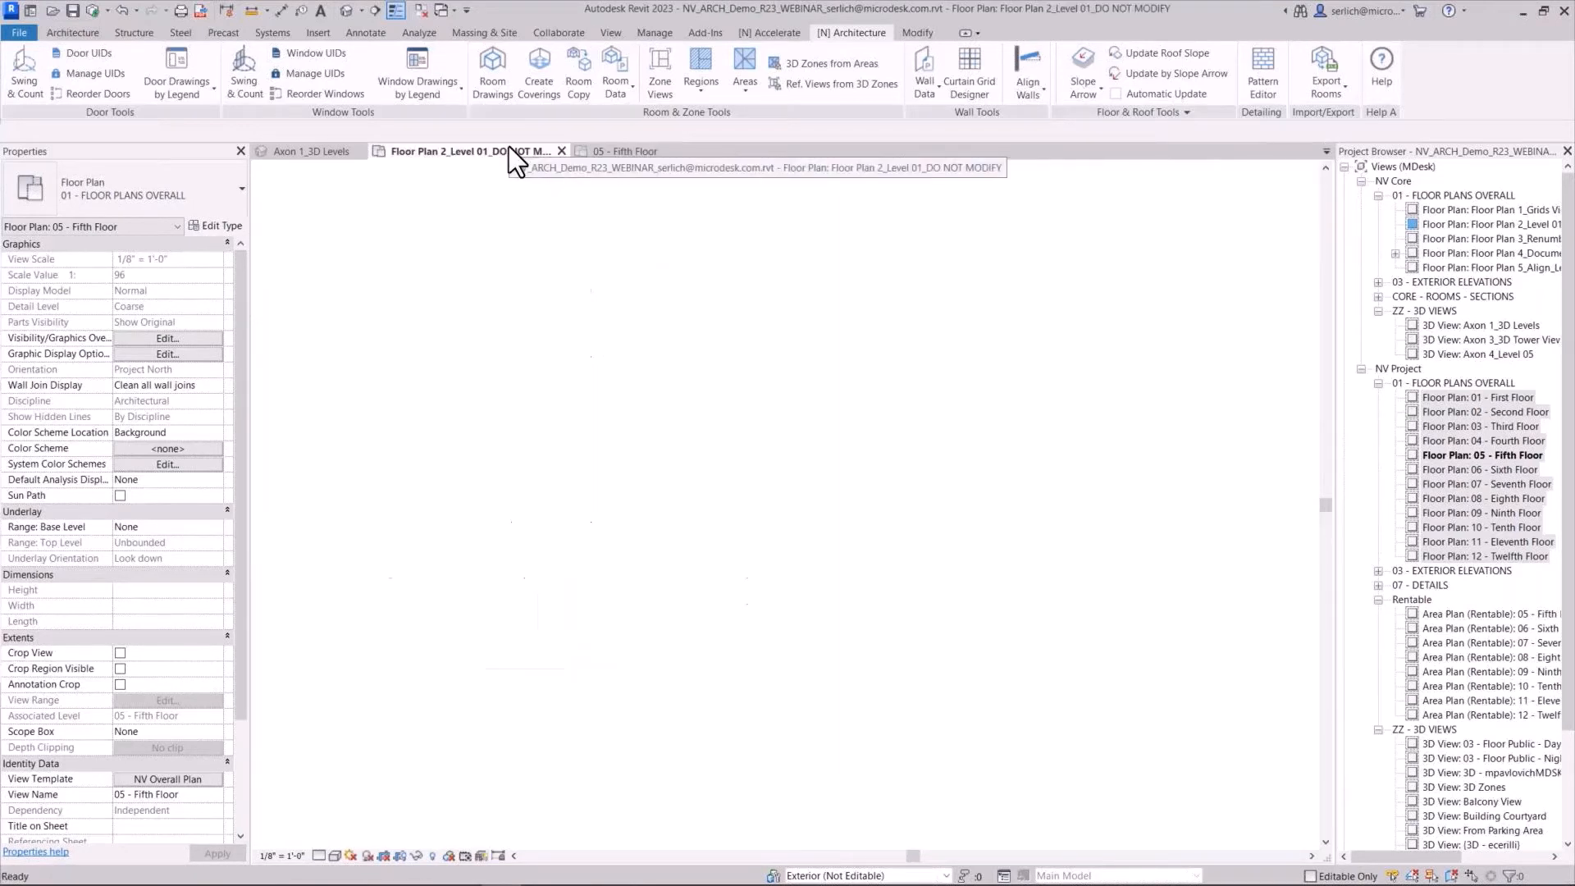
middle_click_drag(588, 313, 928, 495)
scroll(890, 455, "down", 2)
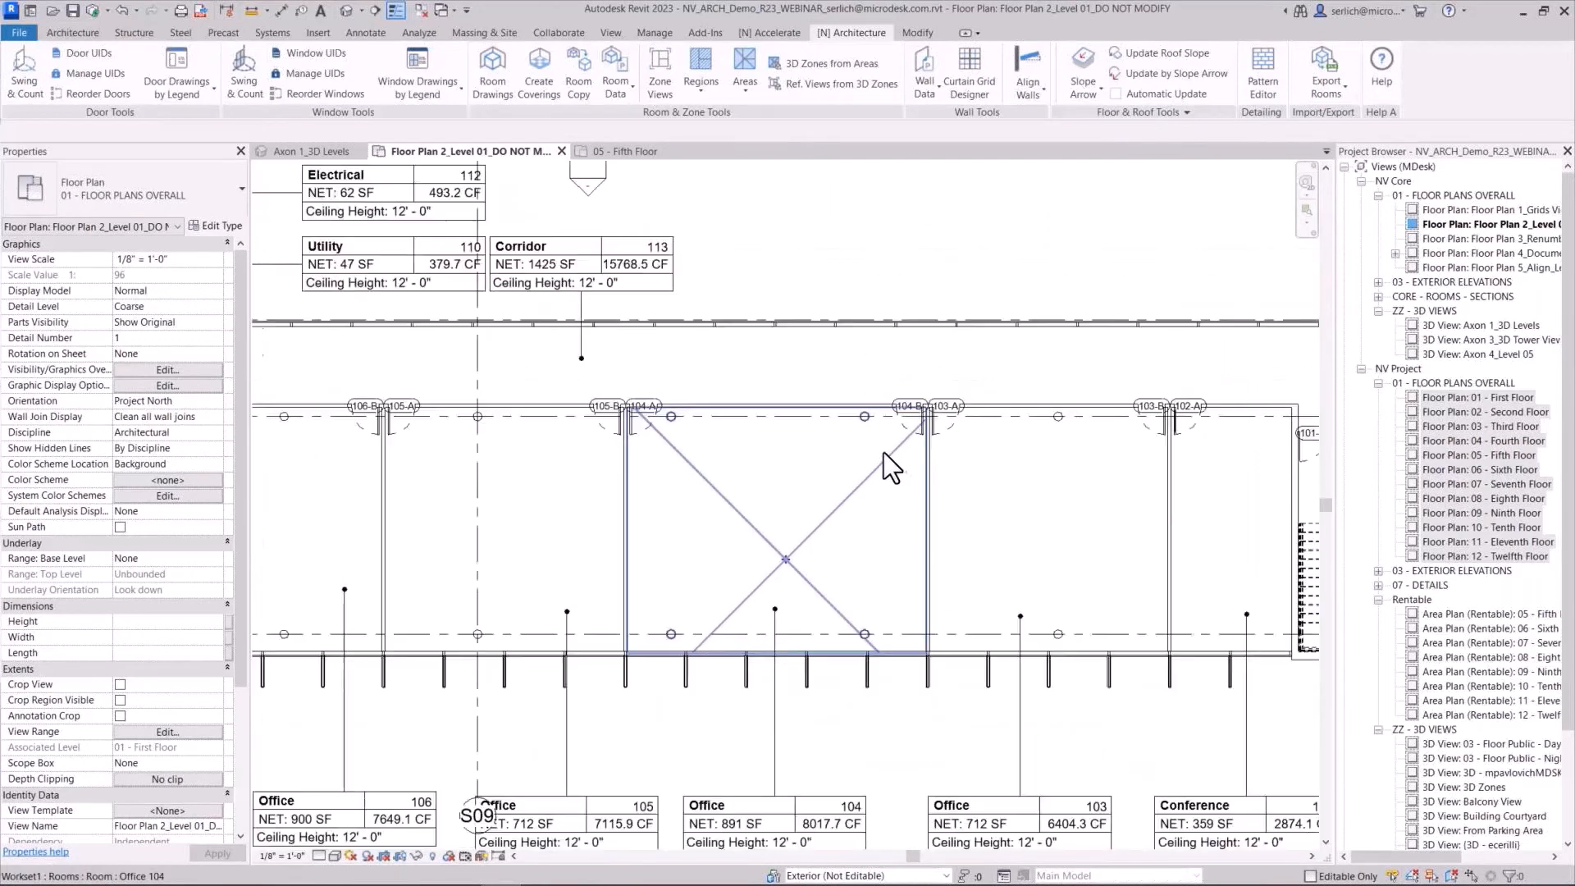
middle_click_drag(527, 408, 927, 433)
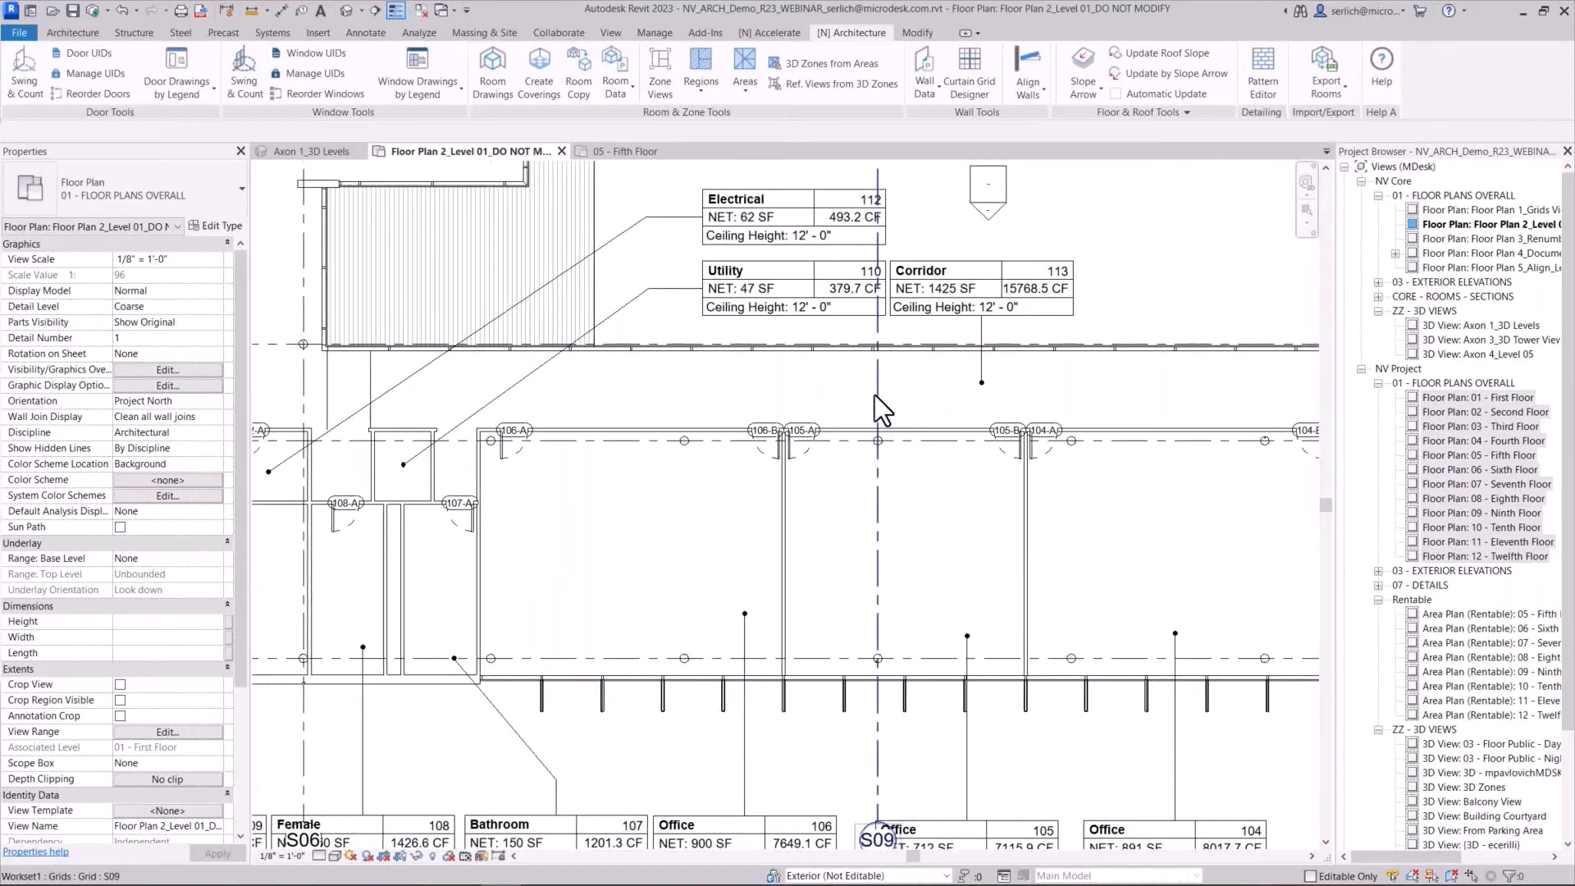
middle_click_drag(533, 411, 790, 422)
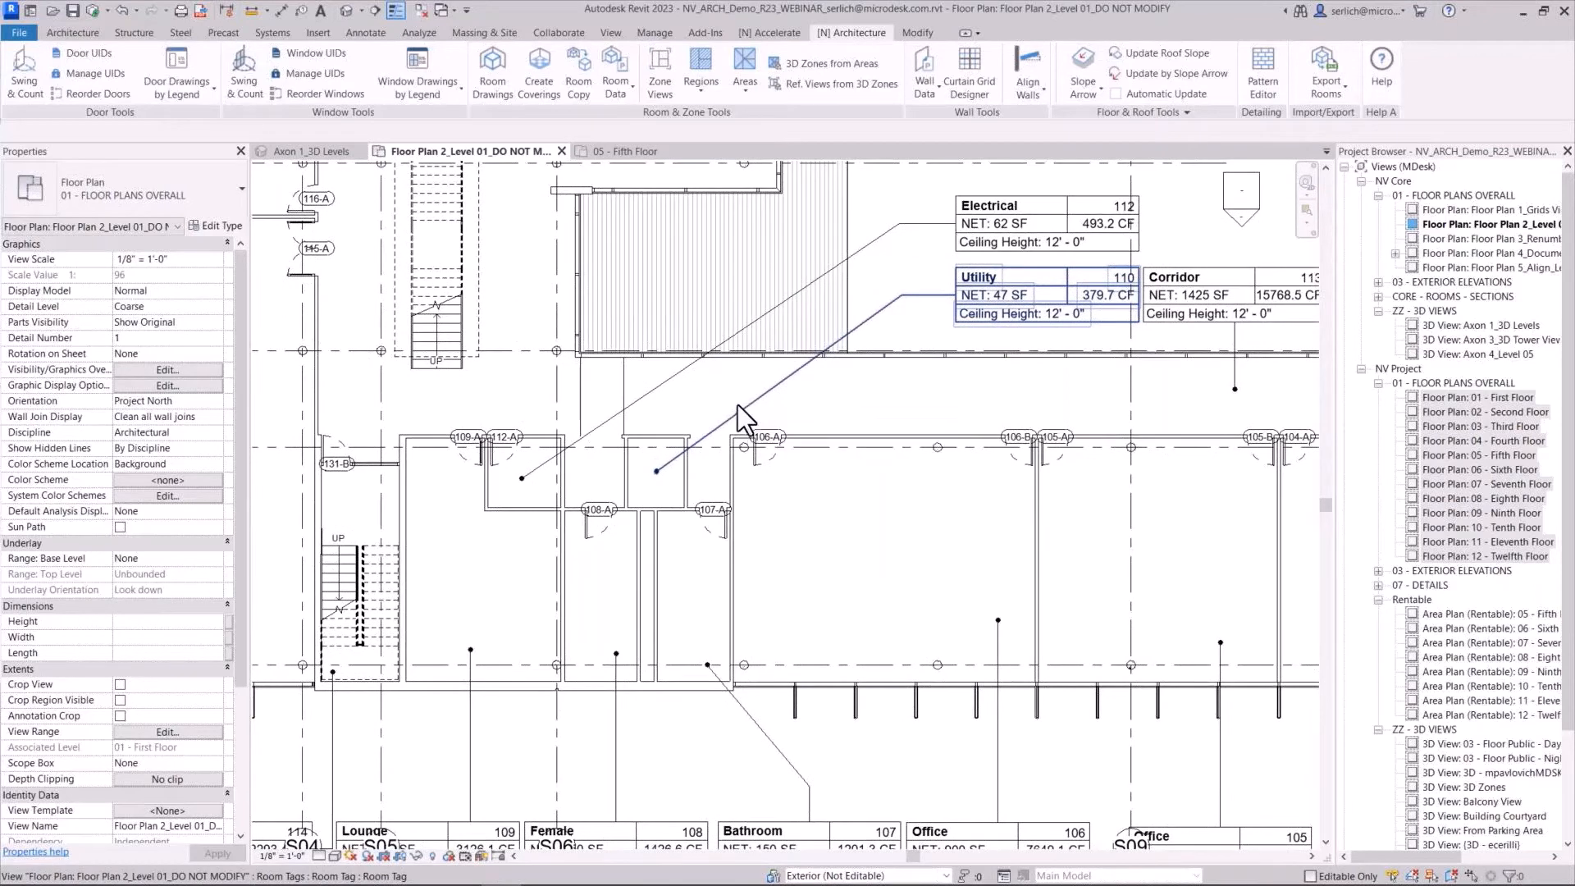
middle_click_drag(689, 537, 823, 534)
middle_click_drag(504, 476, 781, 492)
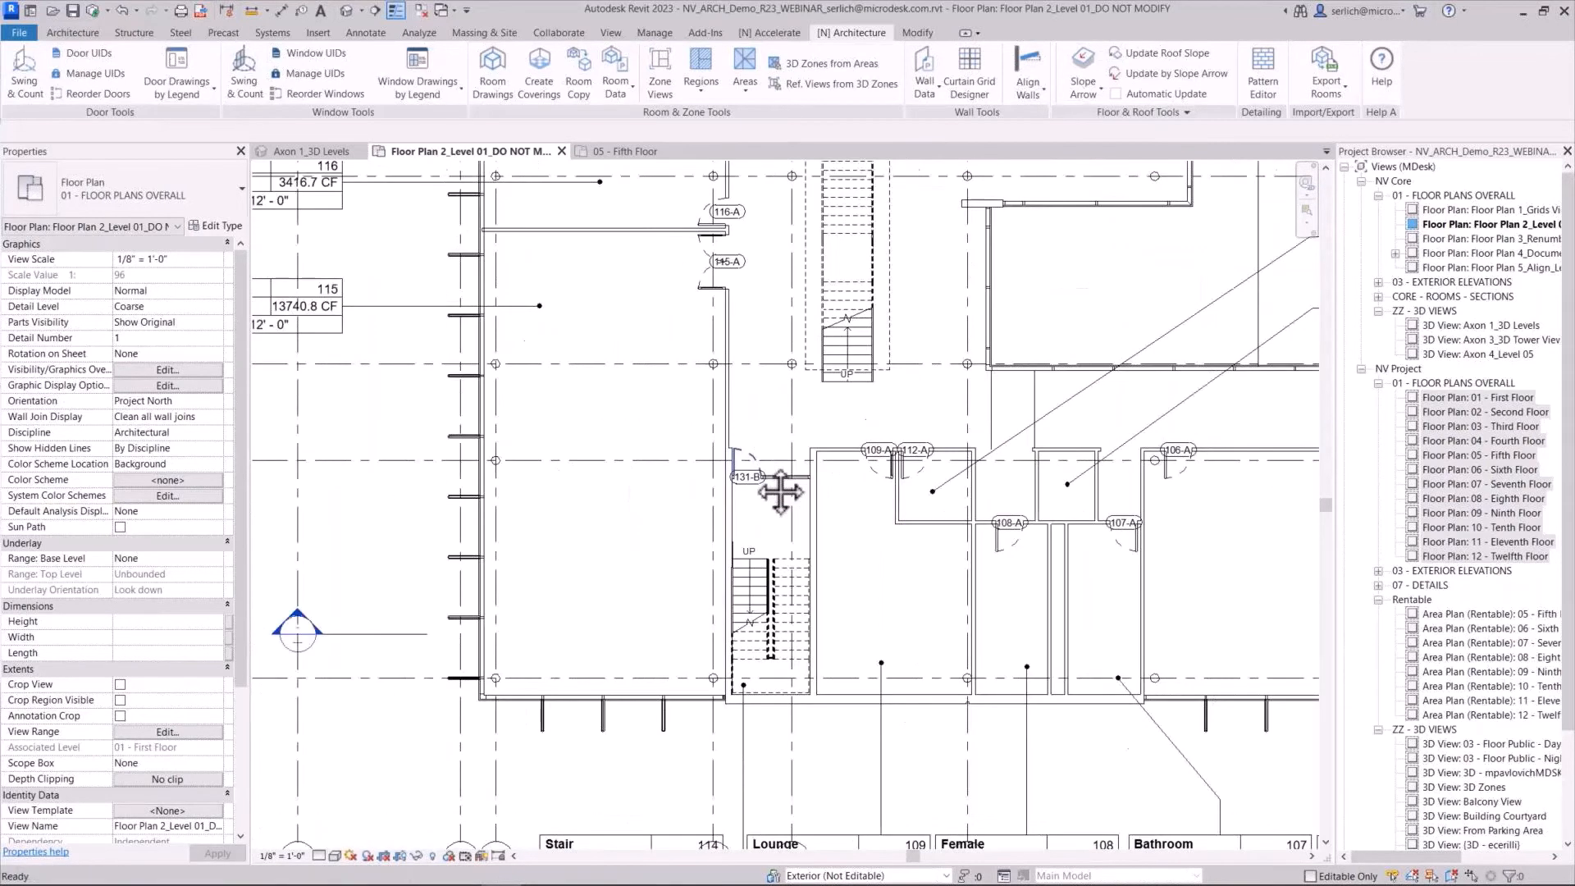
middle_click_drag(840, 445, 850, 517)
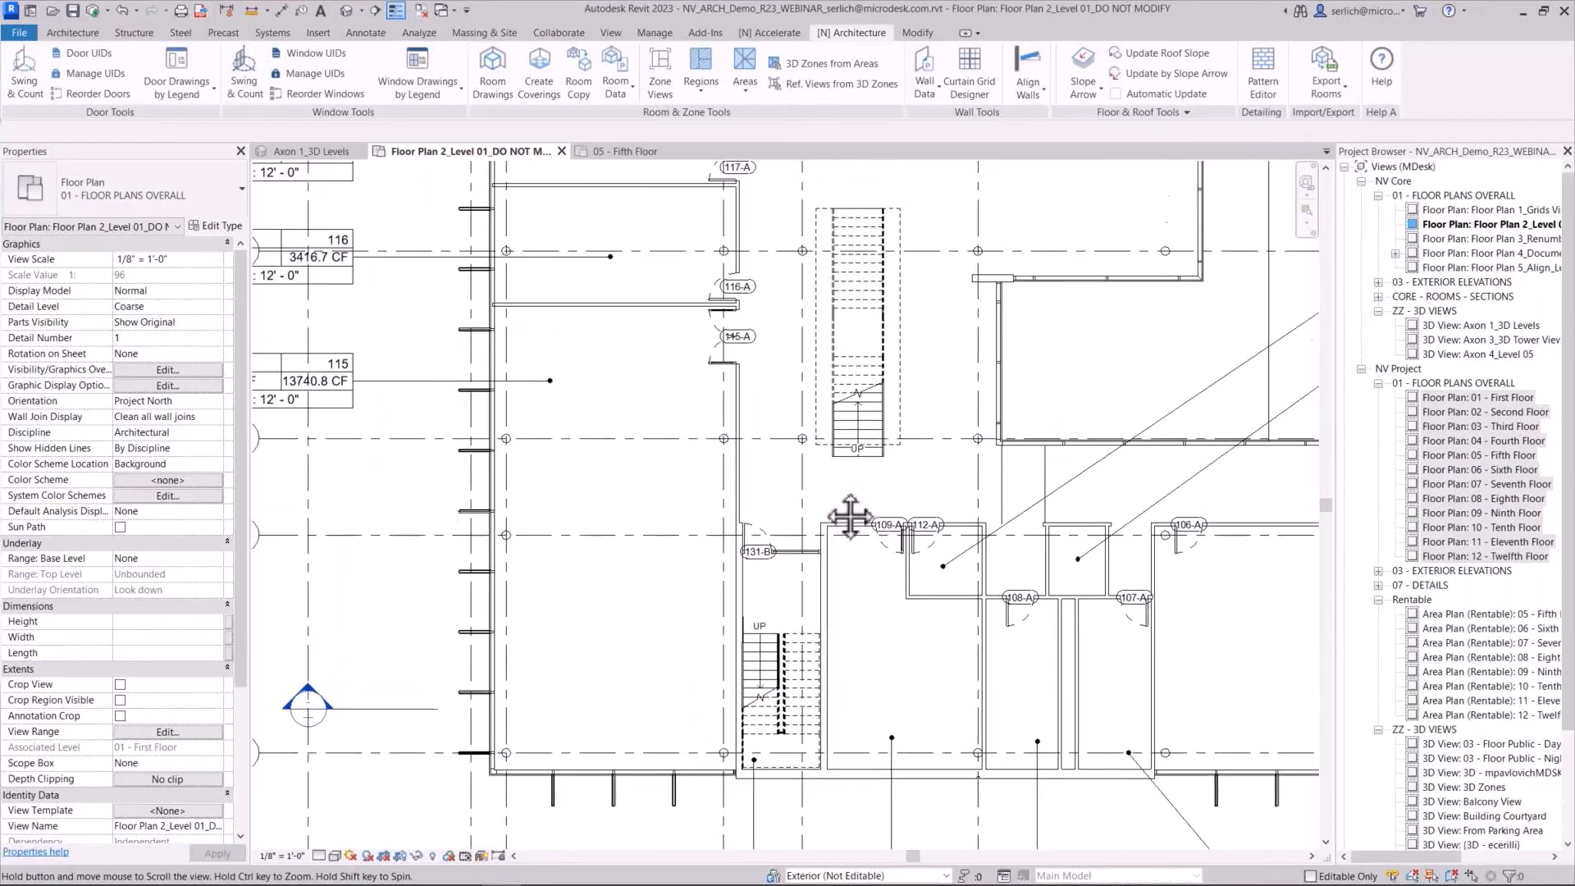
middle_click_drag(694, 389, 702, 576)
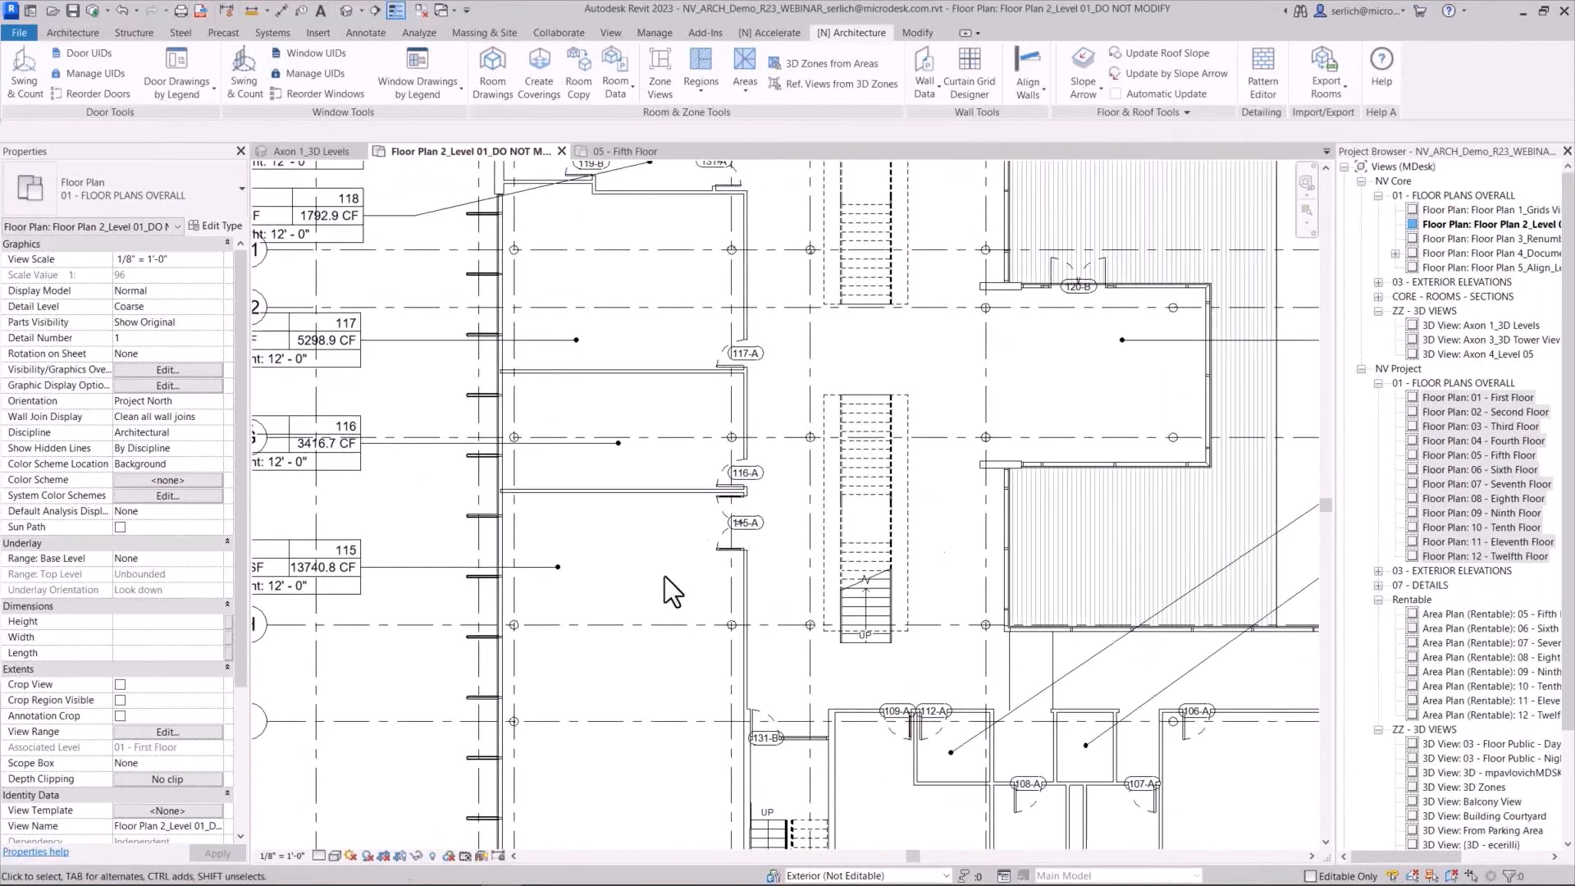
middle_click_drag(833, 456, 831, 579)
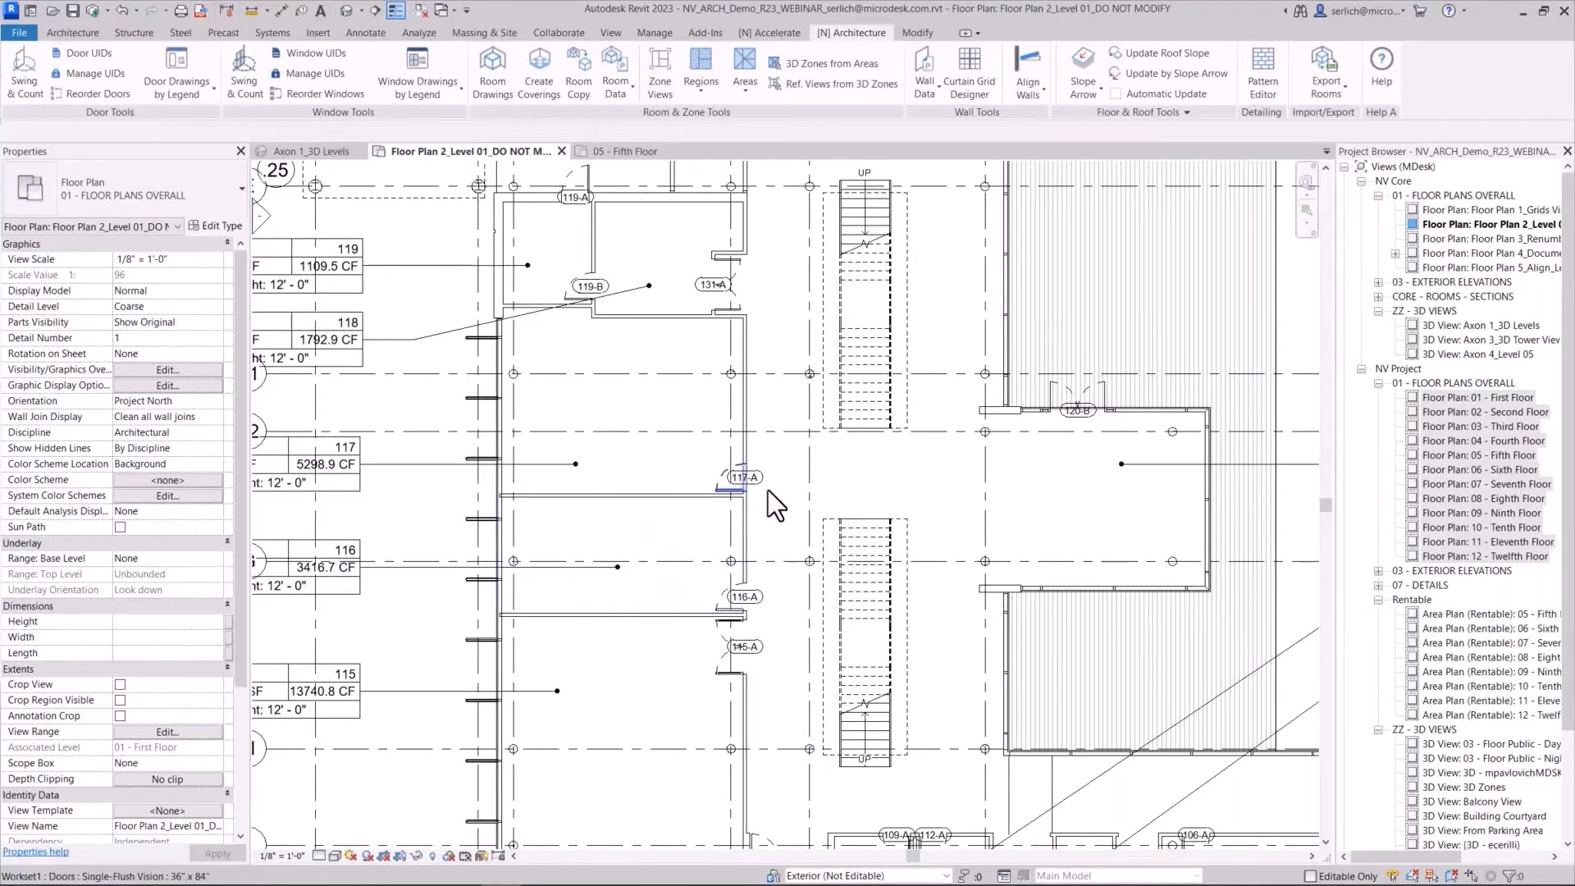
middle_click_drag(804, 324, 900, 350)
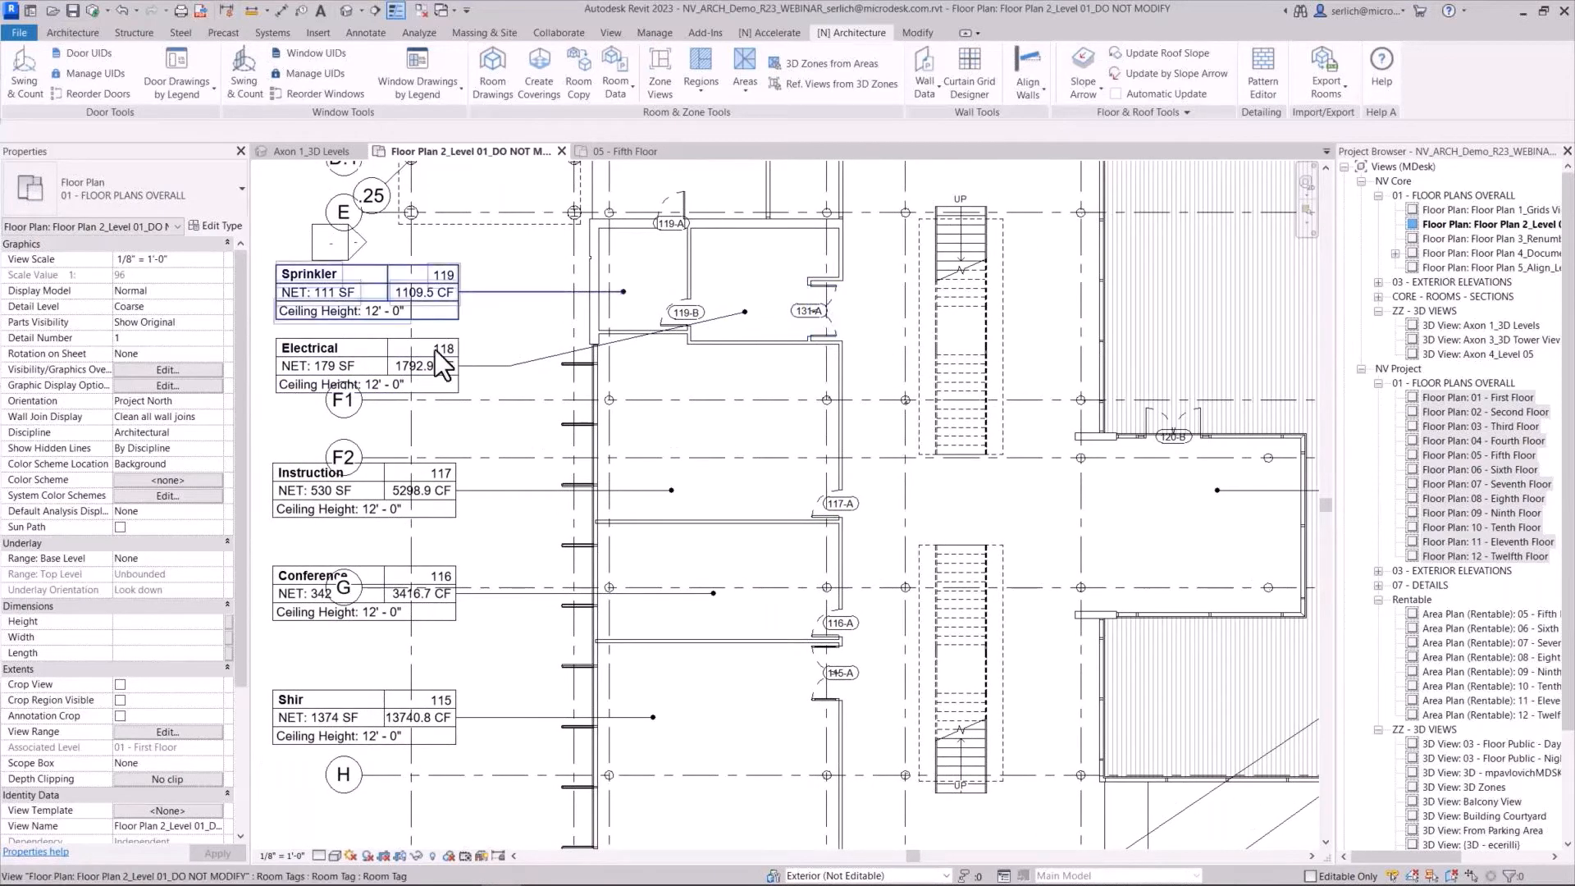
Turn on the reversed room association parameter for the double-flush door of Electrical room 118
left_click(820, 337)
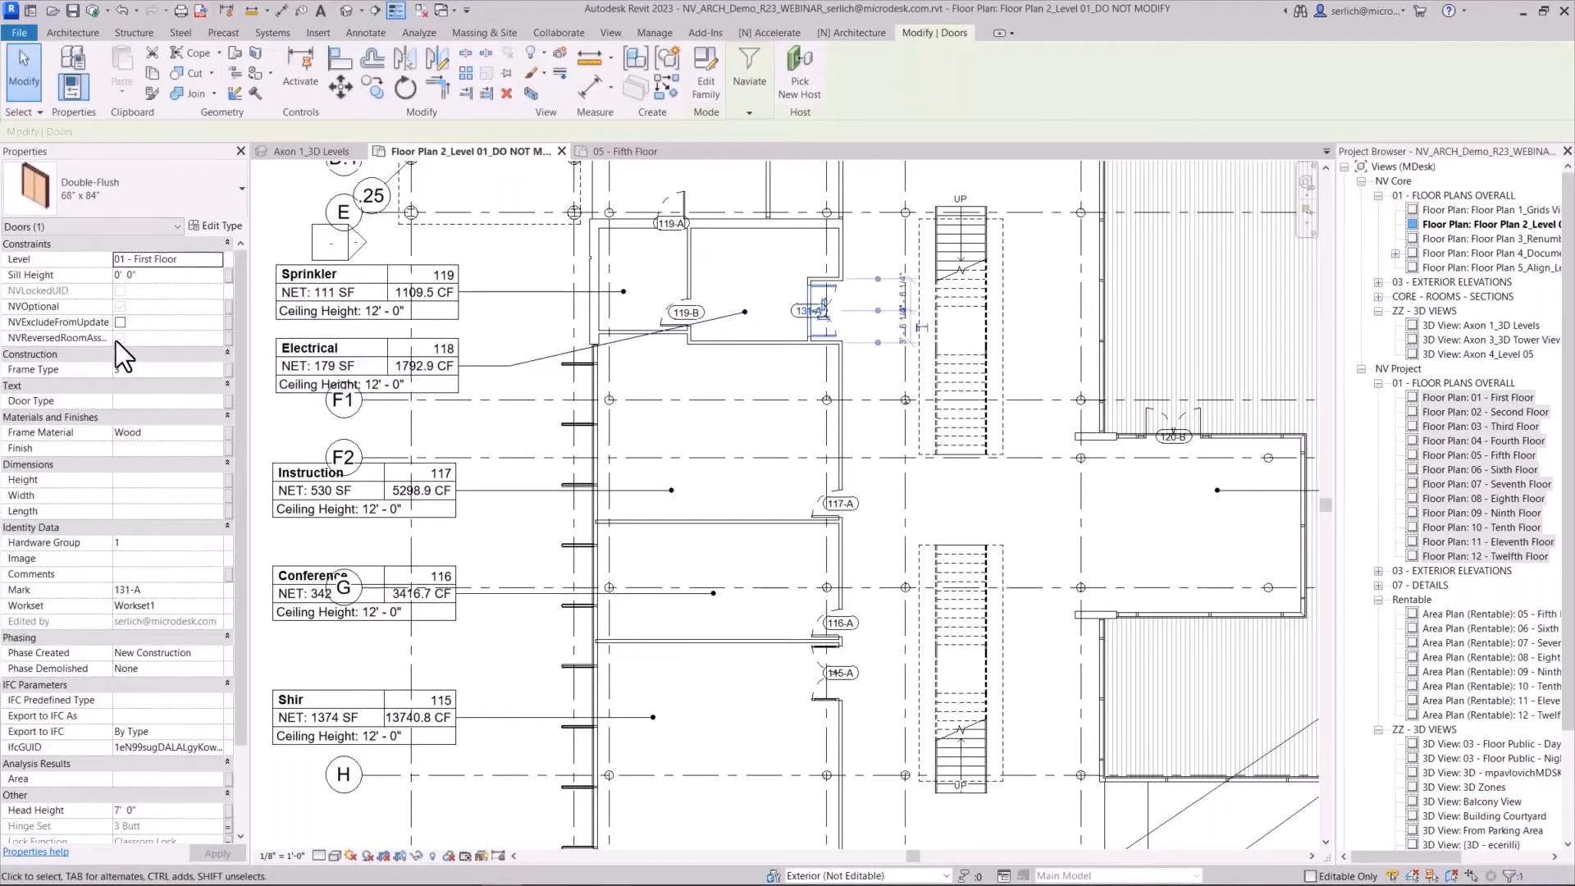
left_click(118, 339)
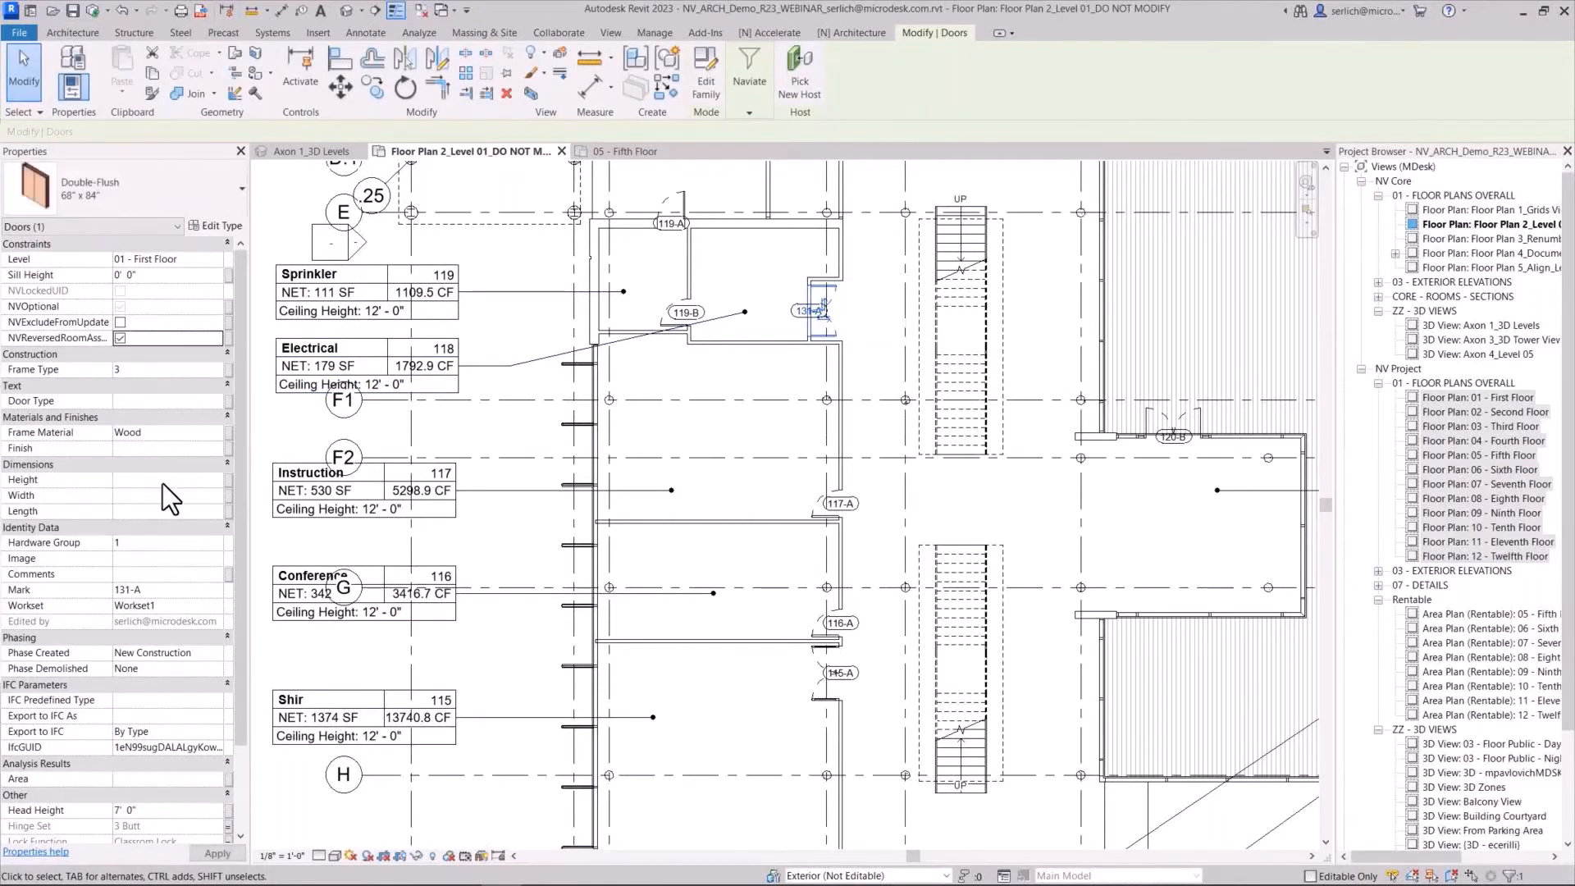
left_click(517, 412)
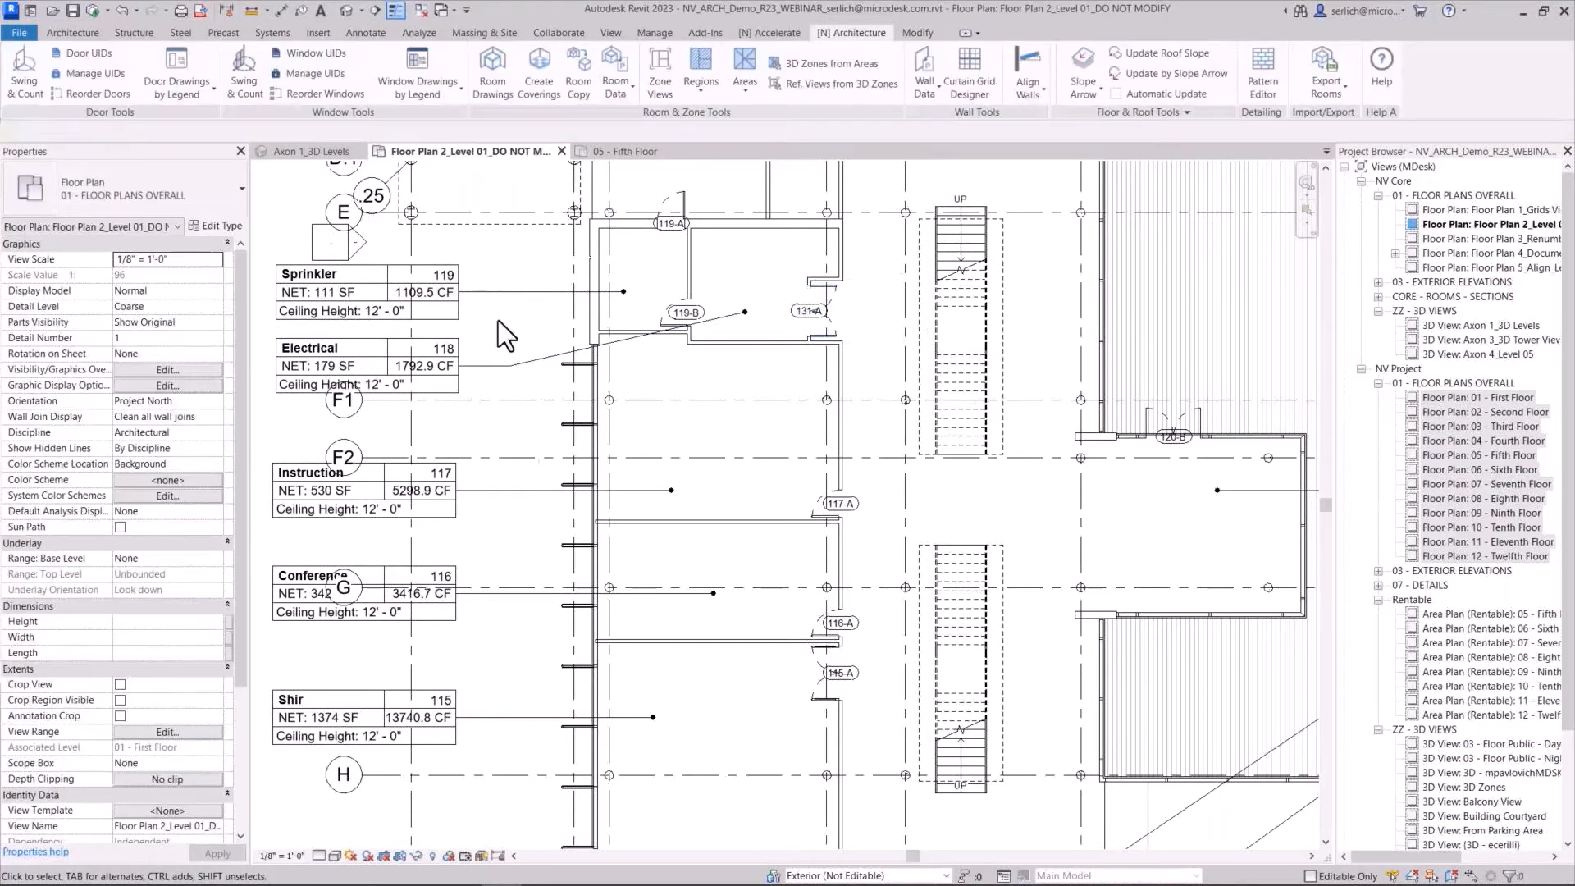
Rerun the door unique ID update with the existing room number and letter format
left_click(82, 53)
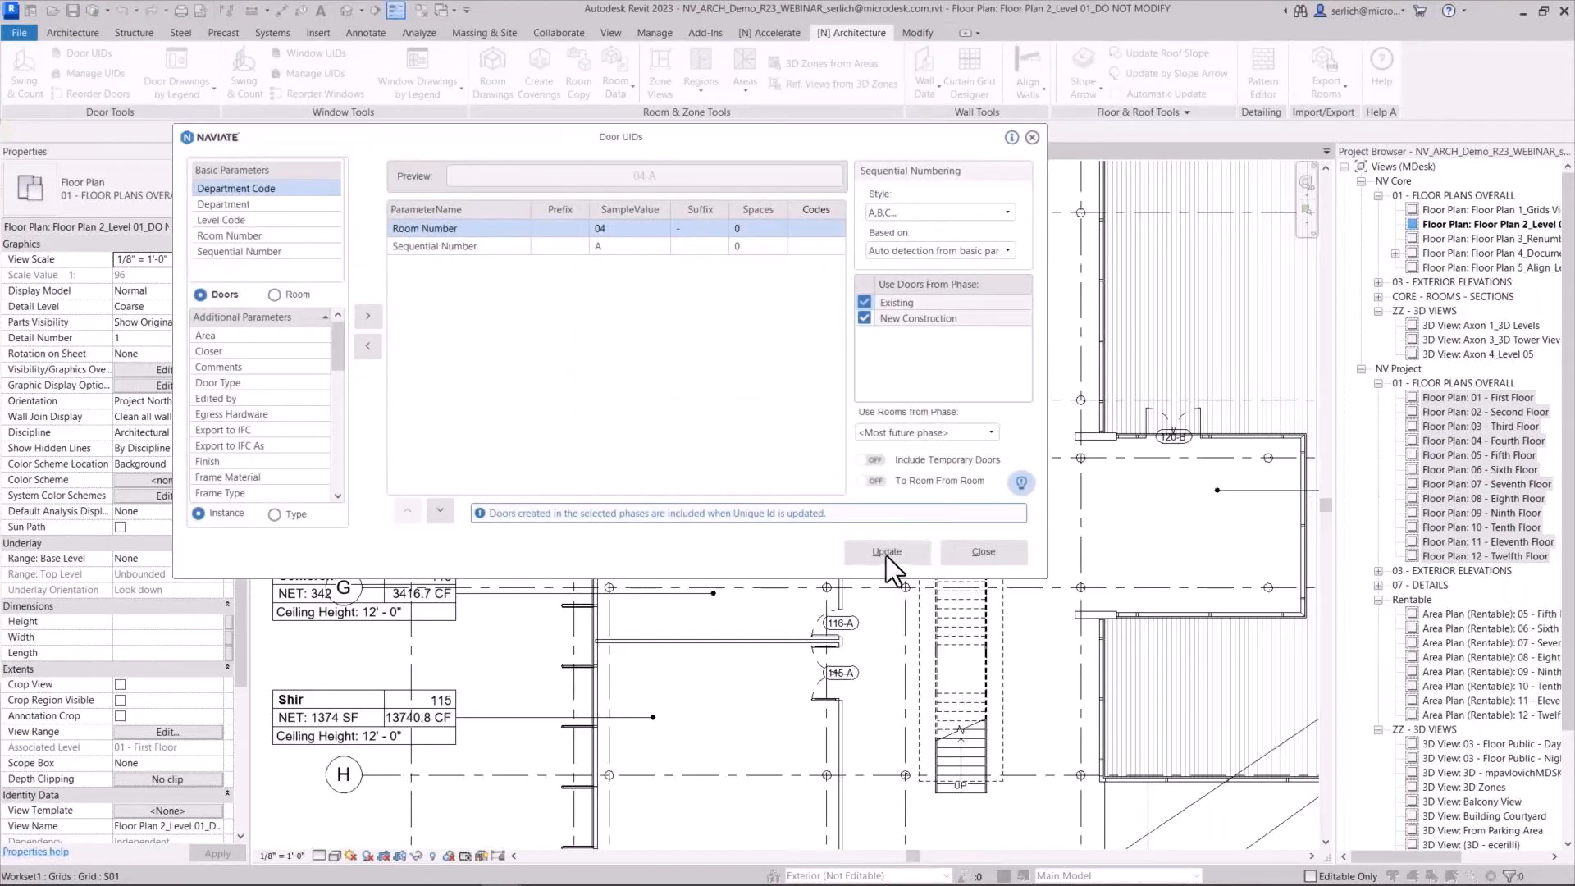
left_click(886, 552)
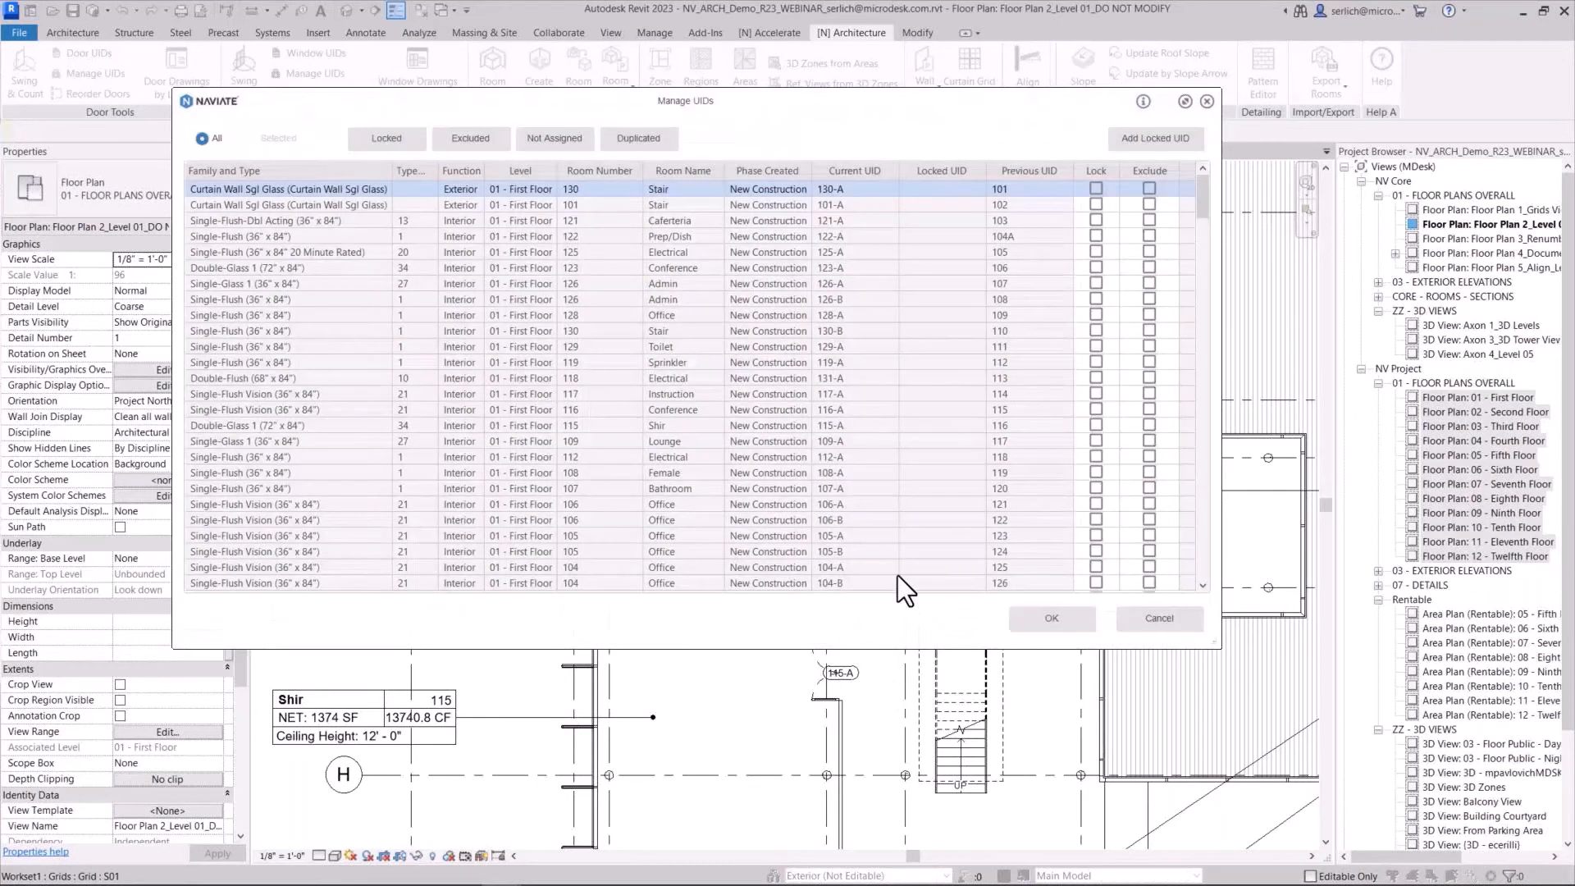
left_click(1053, 619)
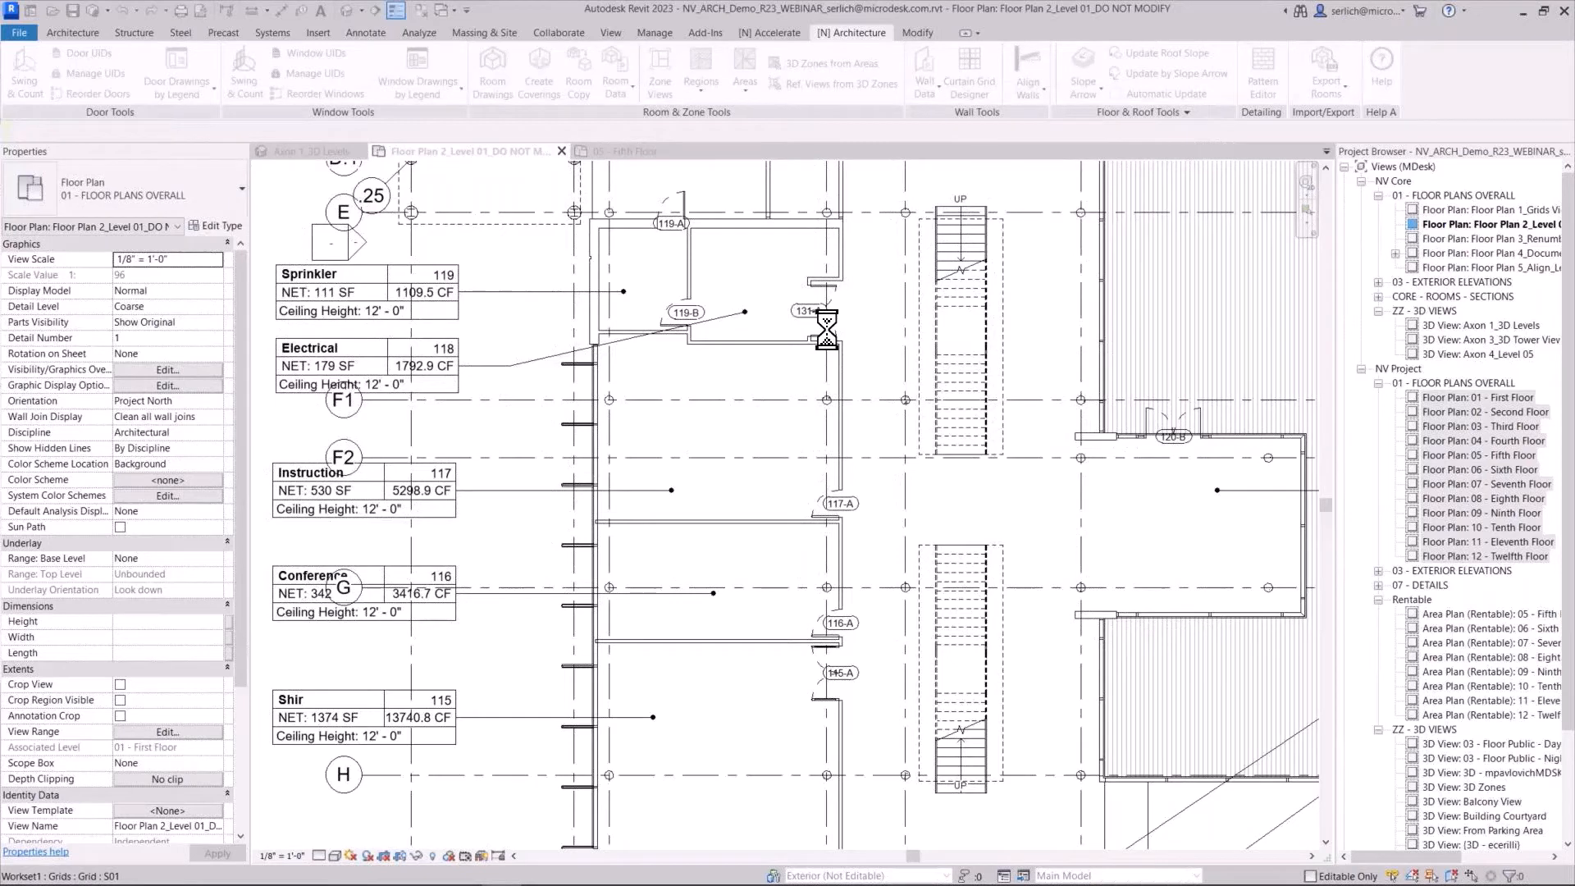
left_click(1086, 530)
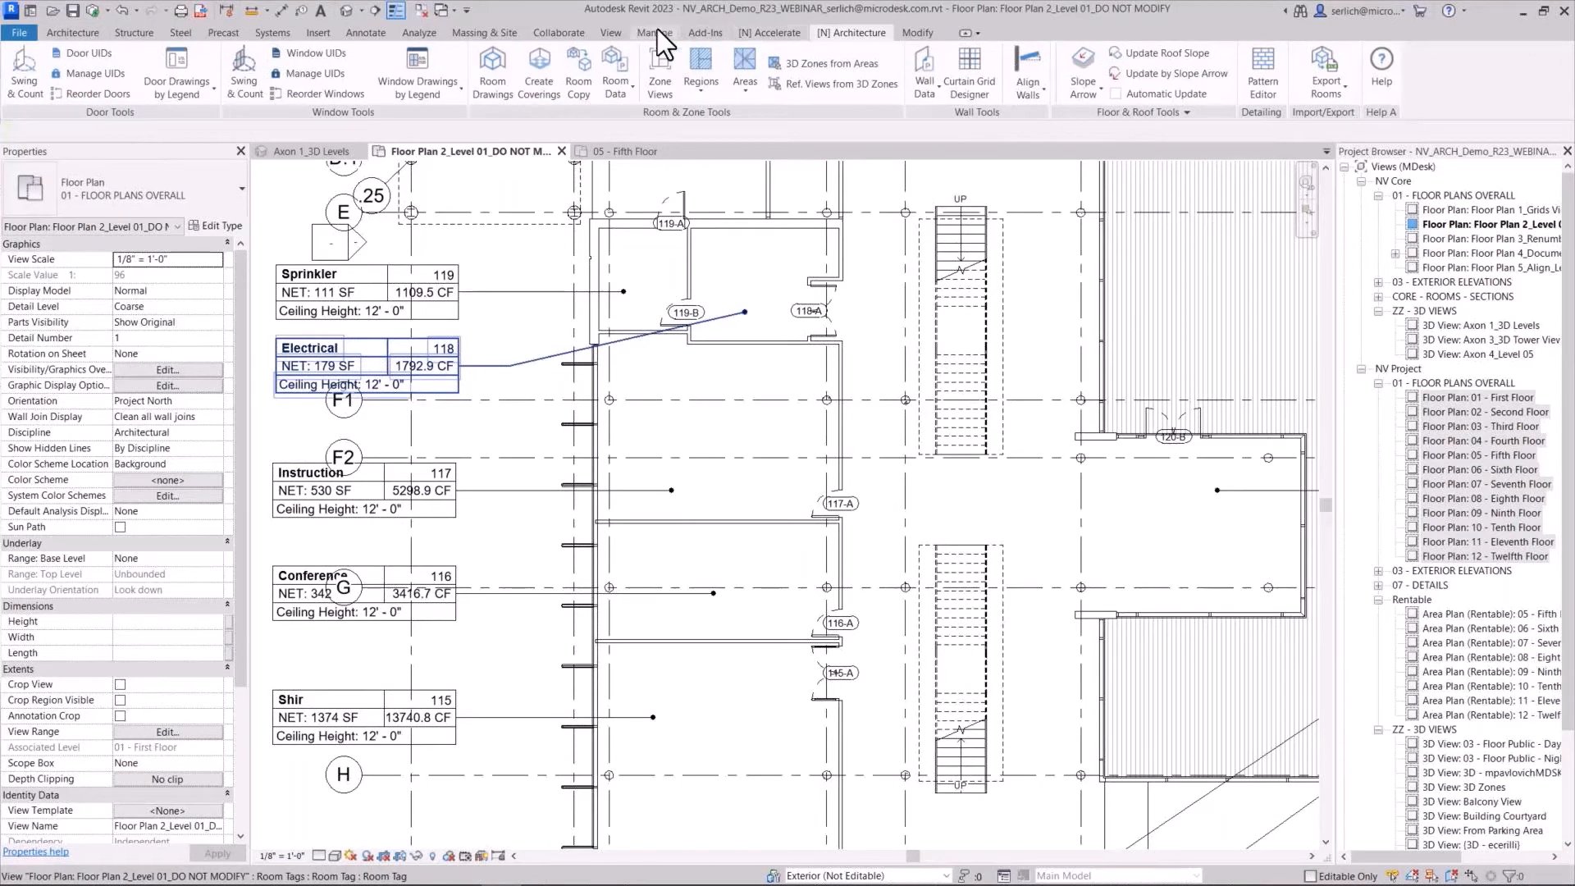
Open Naviate's Parameter Configuration and examine which parameter the Door UIDs unique identifier uses under Architecture
left_click(749, 33)
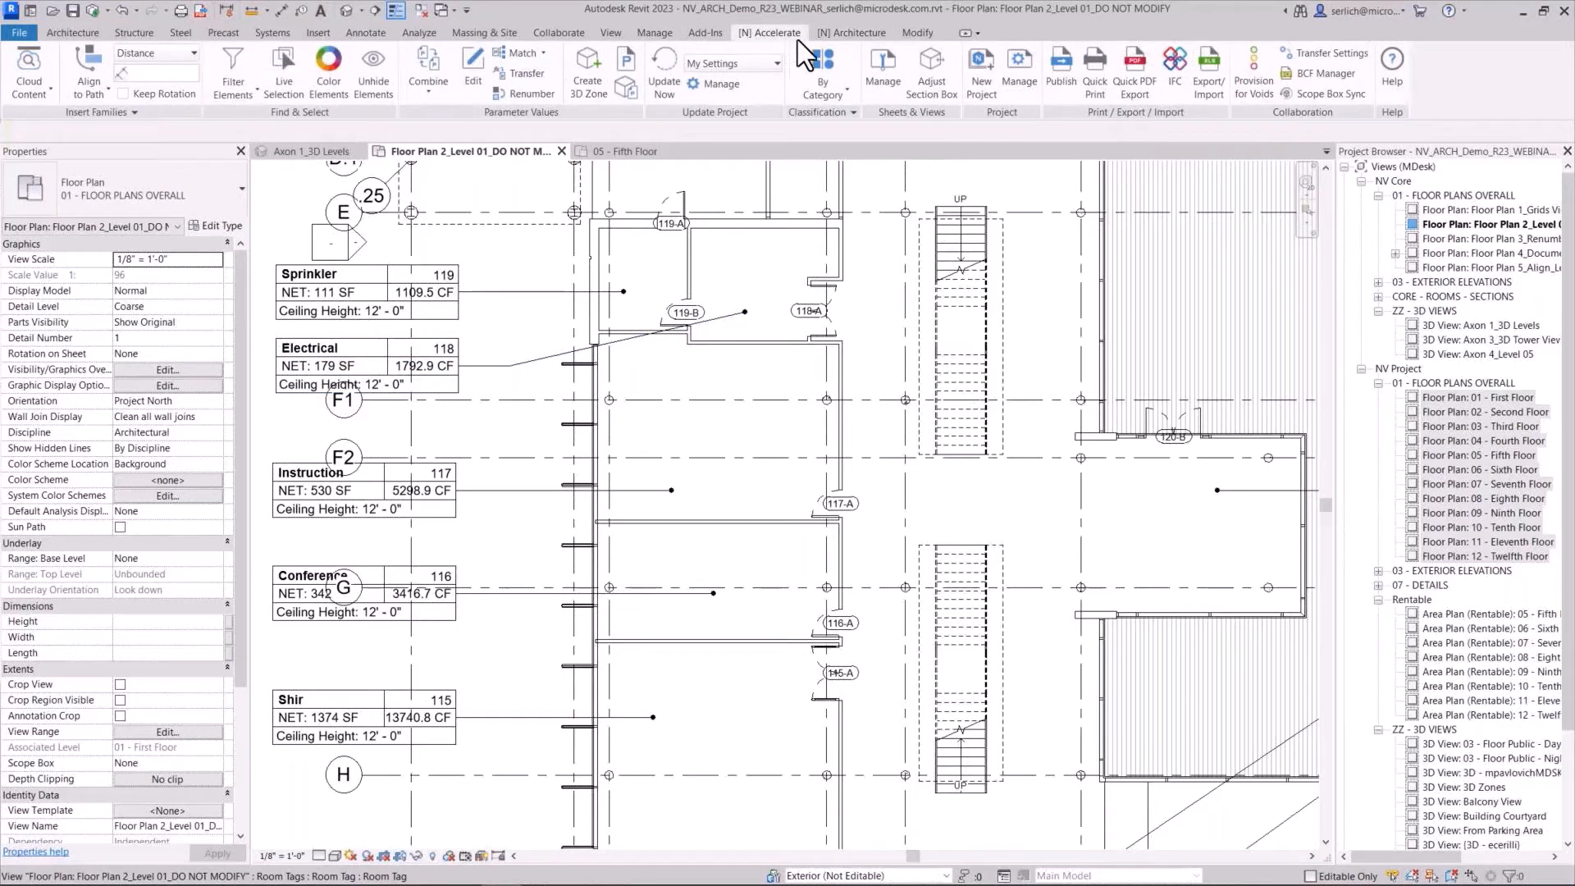
left_click(1015, 61)
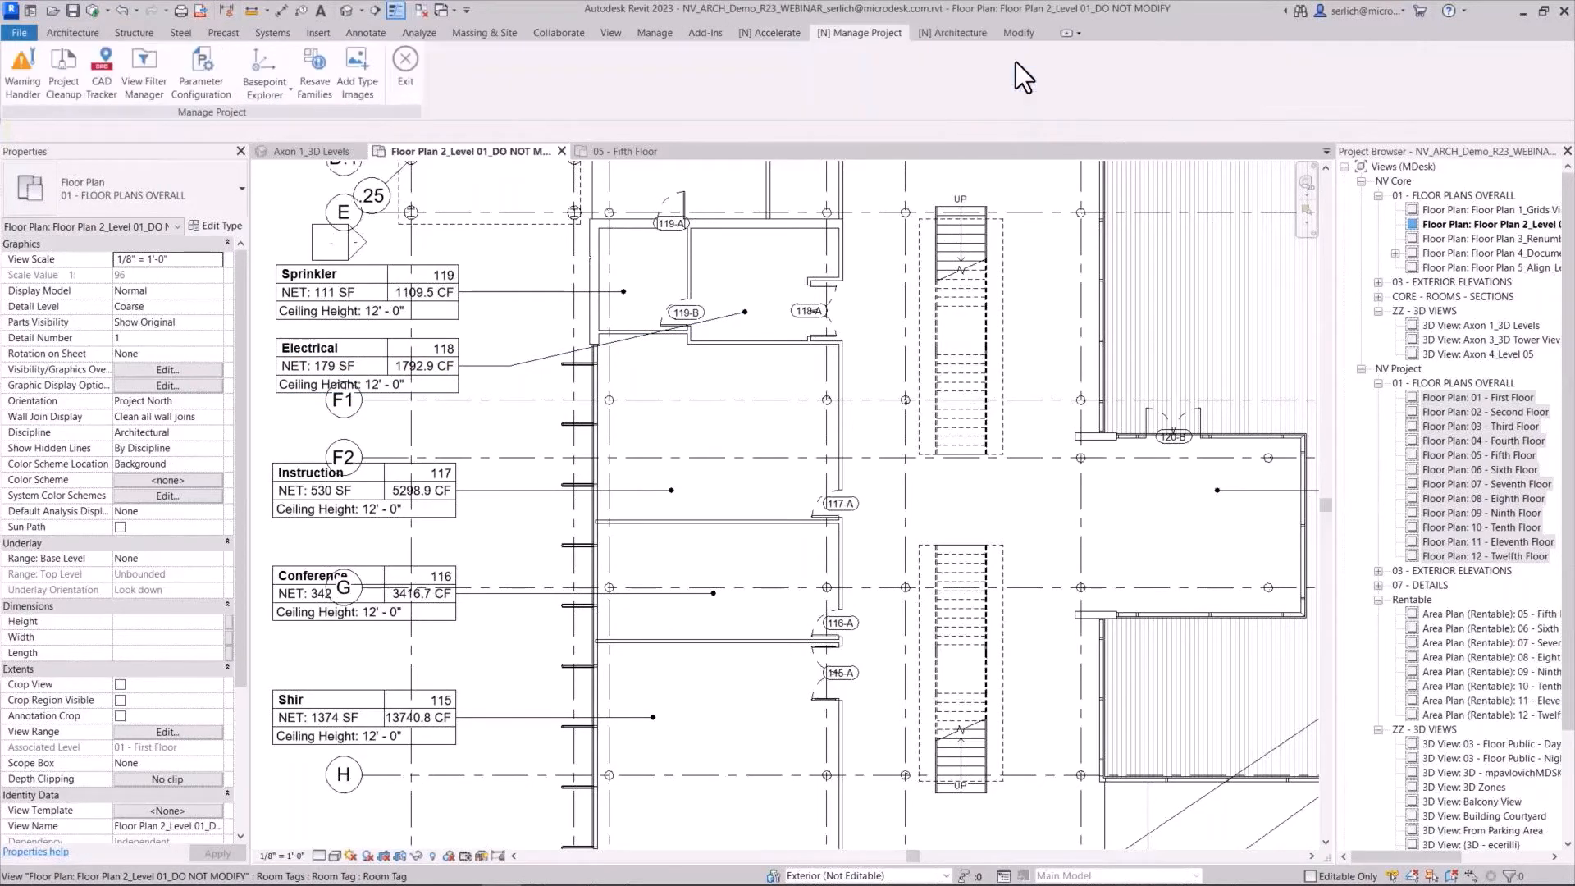
left_click(197, 78)
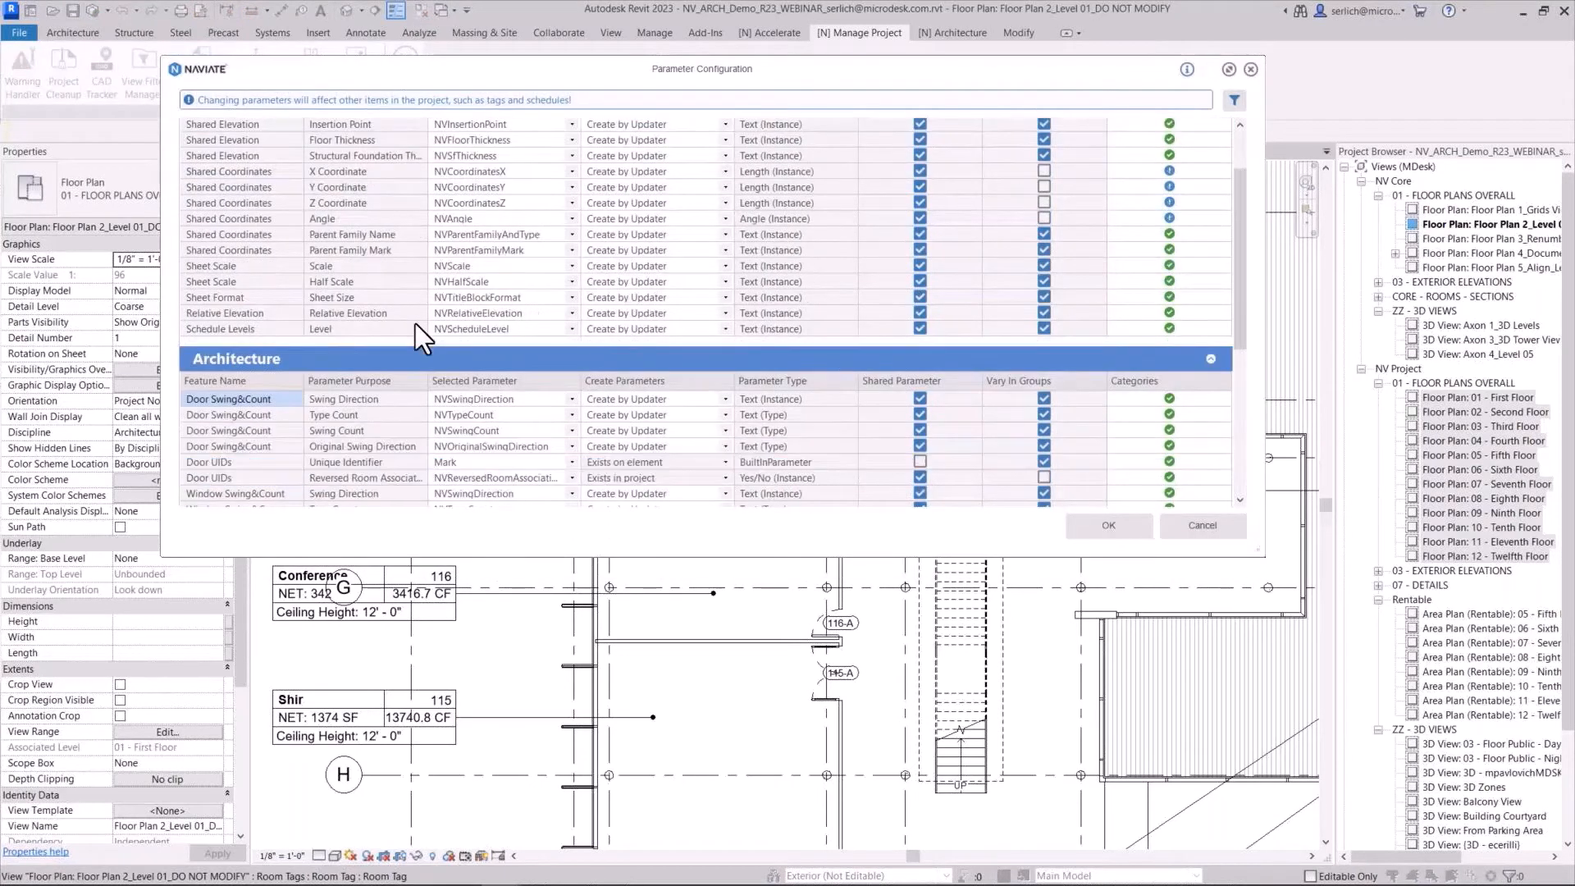
scroll(415, 323, "down", 5)
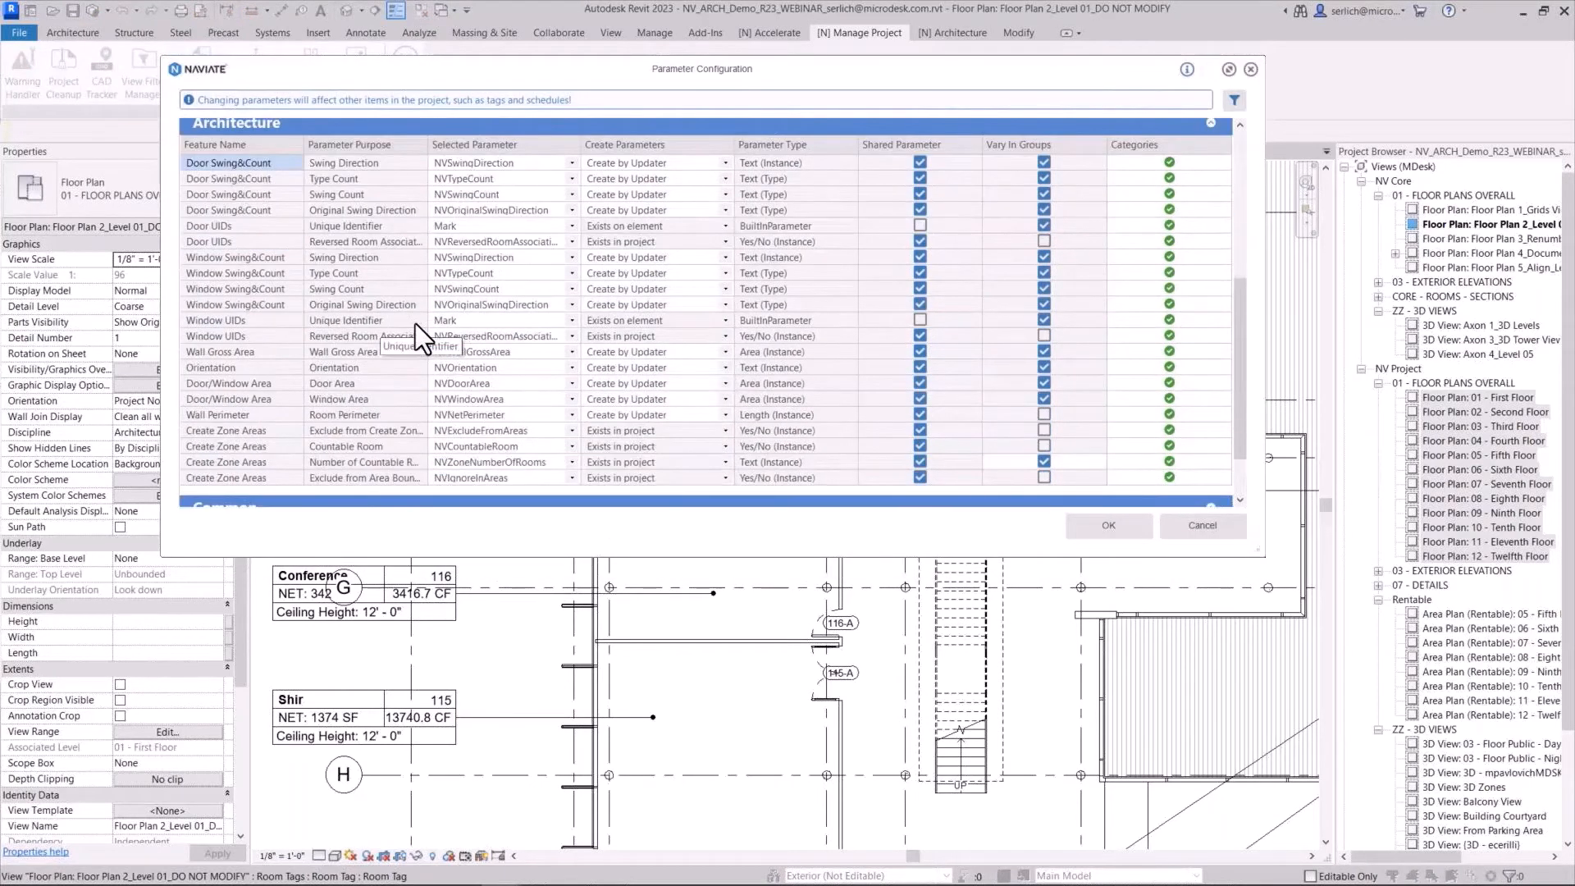
left_click(243, 225)
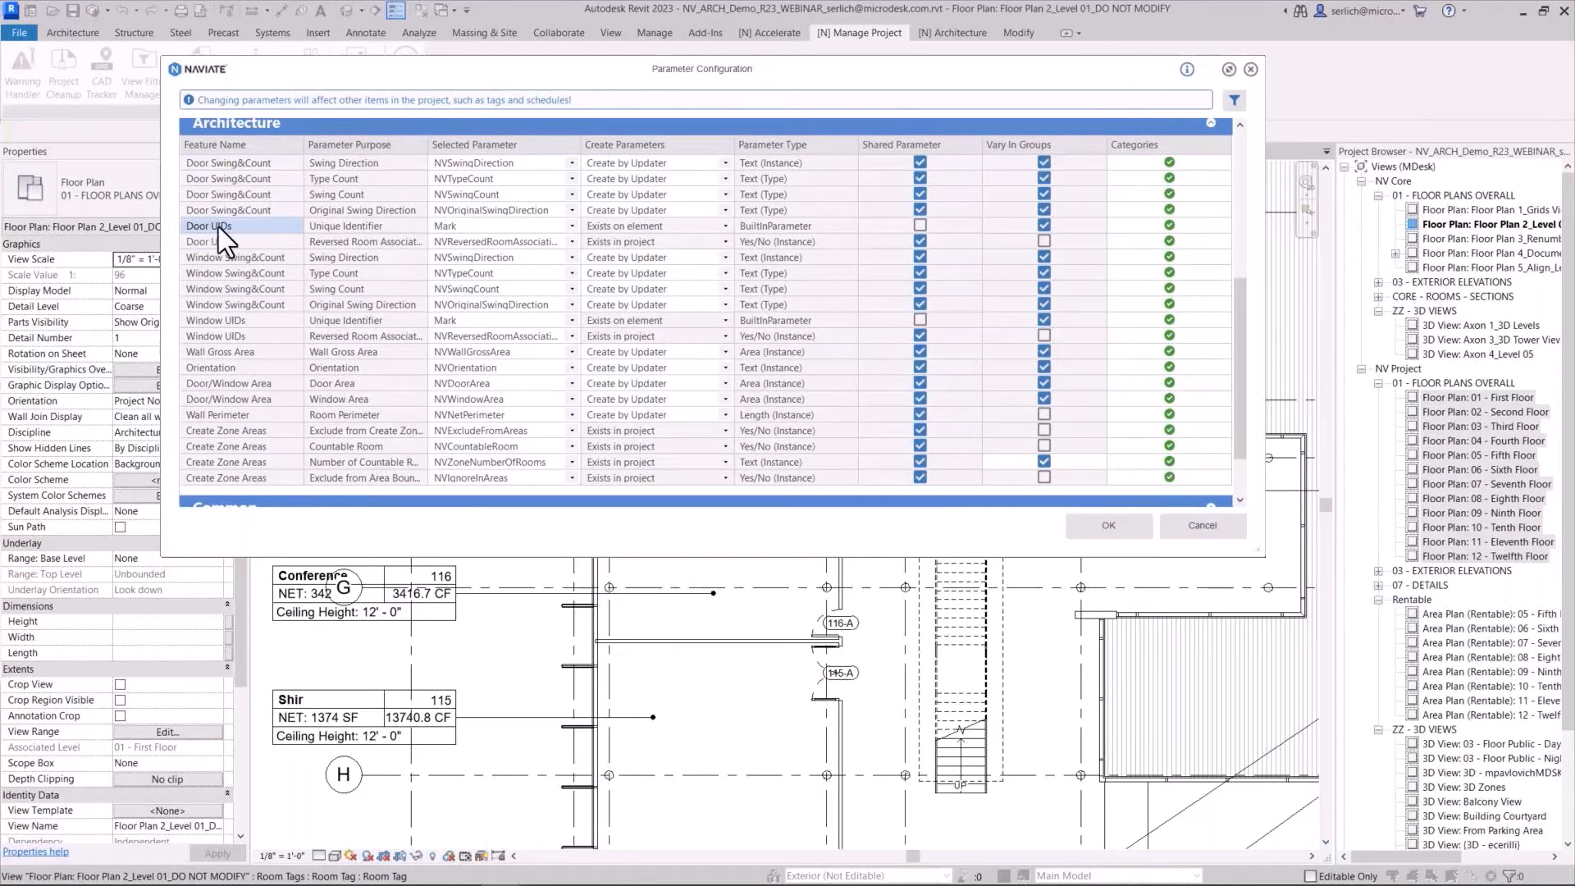
Review the alternative parameters available for the Door UIDs unique identifier, keep Mark, and accept the parameter configuration
left_click(570, 228)
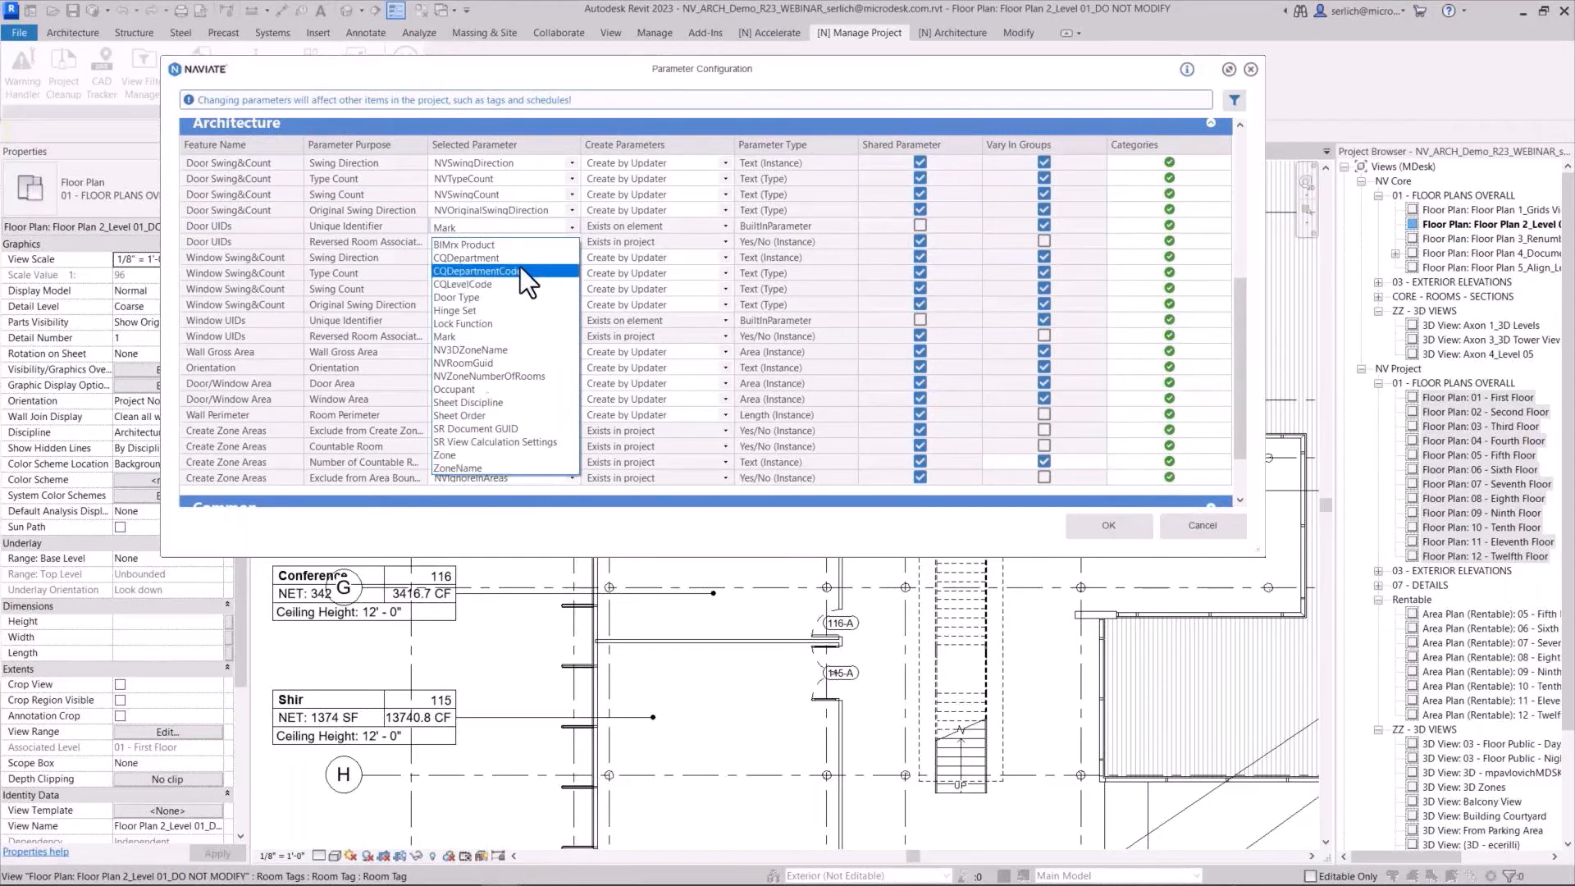
left_click(576, 224)
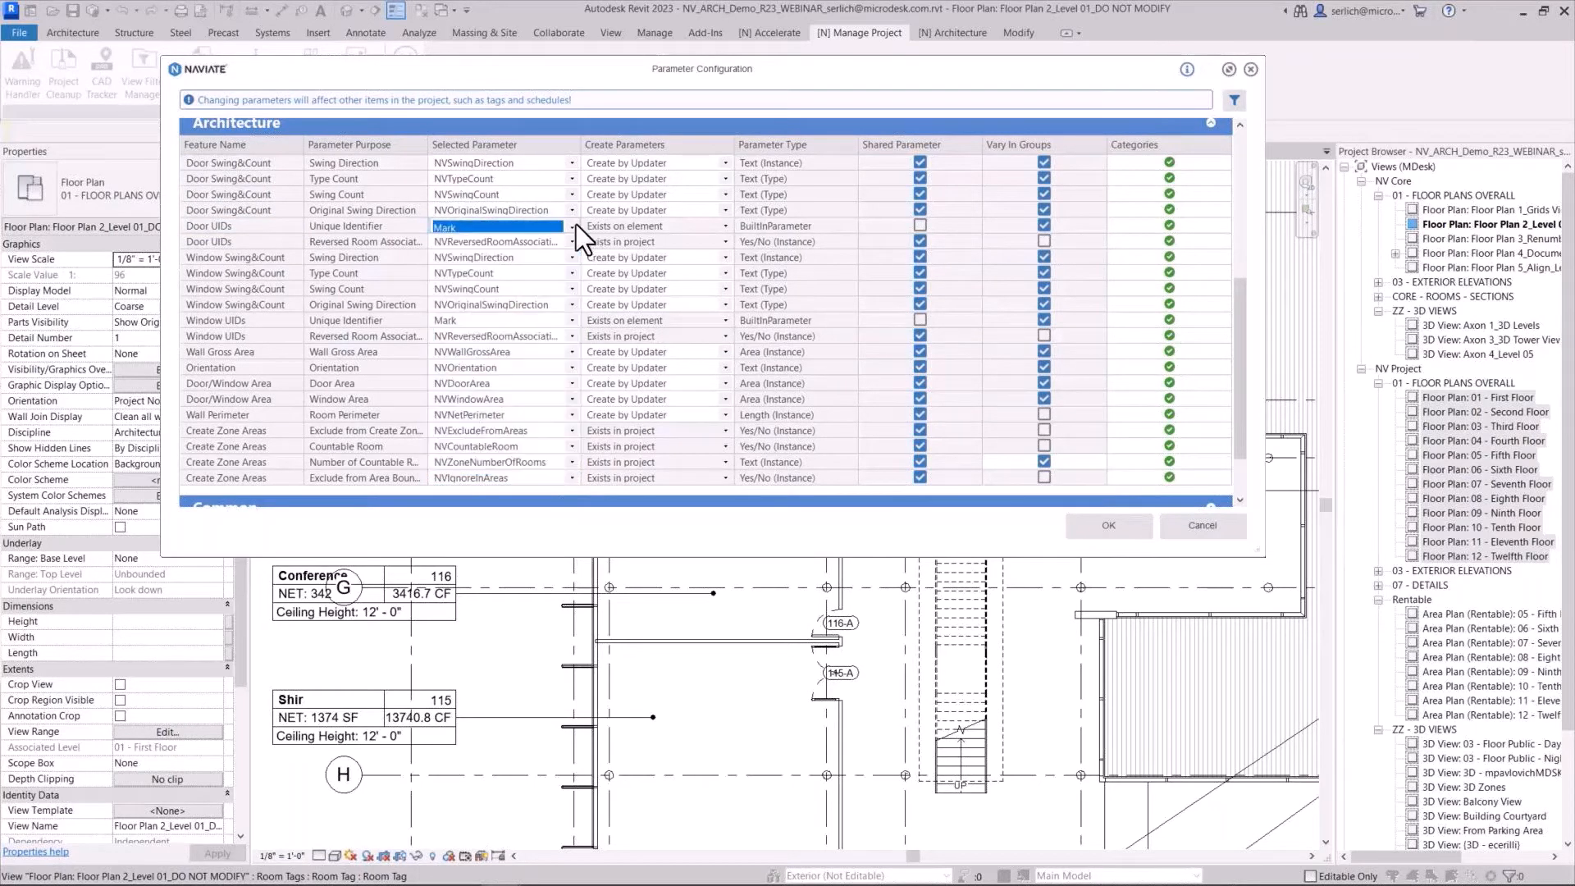
left_click(1096, 525)
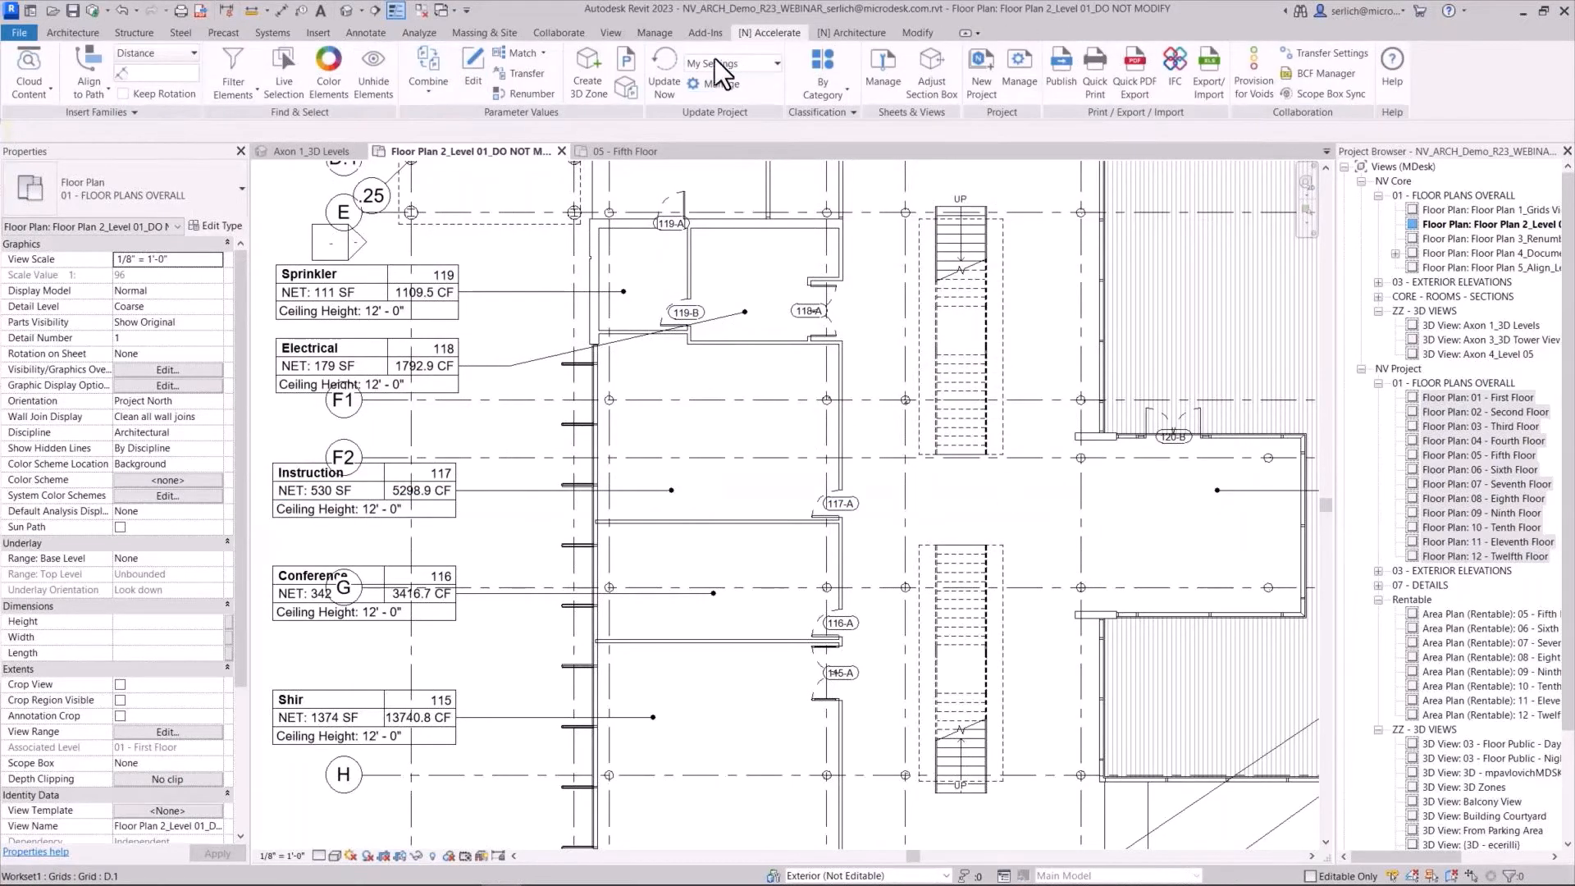
Enable the Door Unique Identifier updater for Sync and Manual in the My Settings project update, reviewing its numbering configuration before saving
left_click(720, 84)
left_click(525, 242)
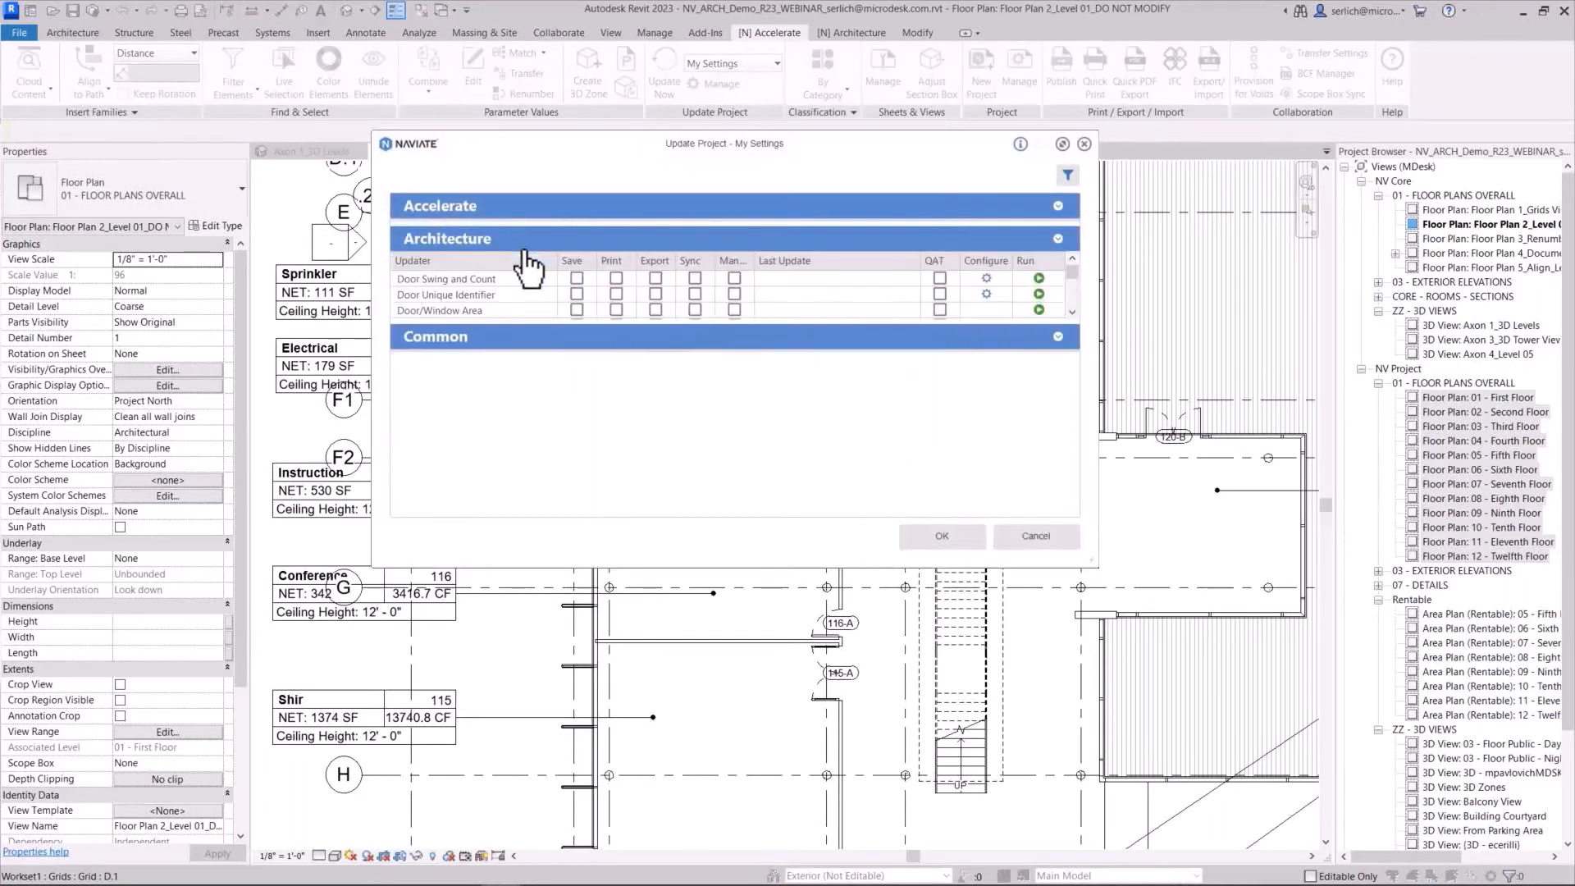
left_click(492, 294)
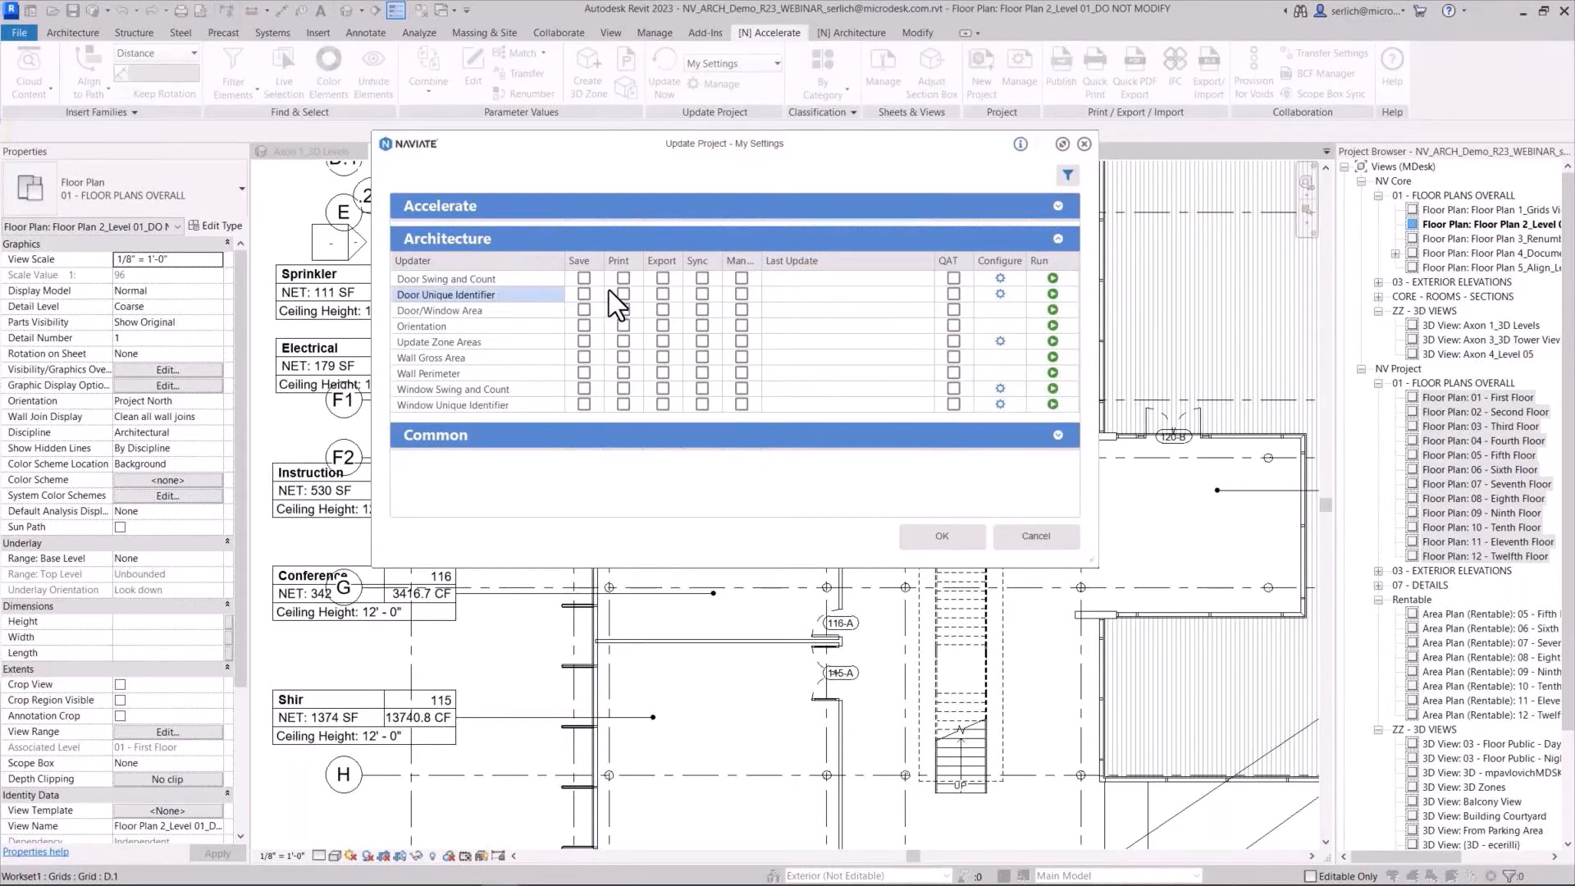
left_click(701, 294)
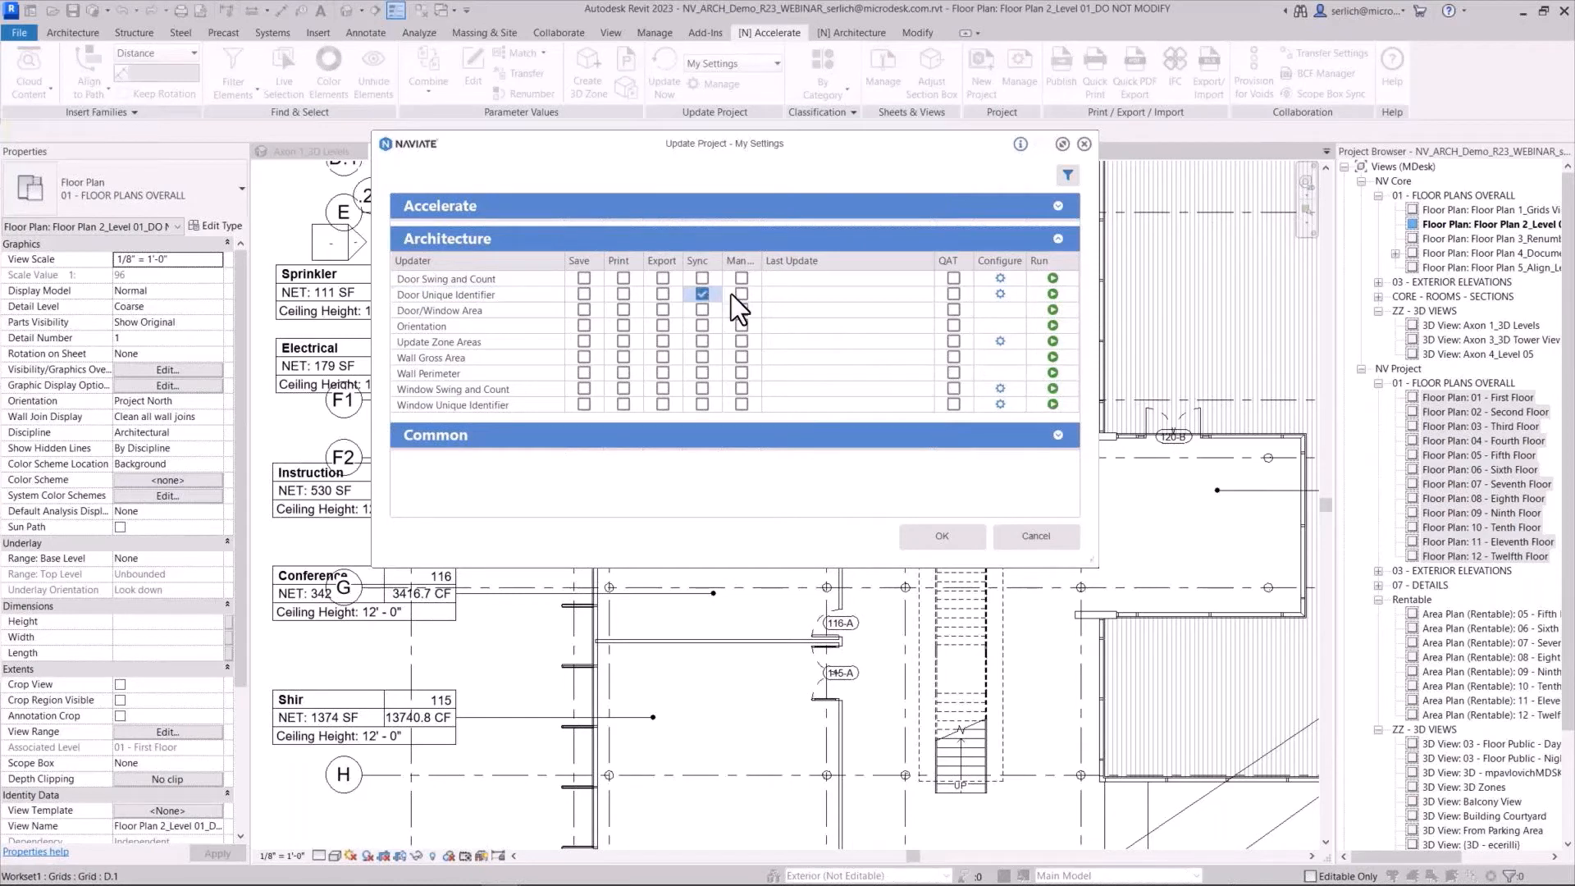
left_click(741, 295)
left_click(1000, 293)
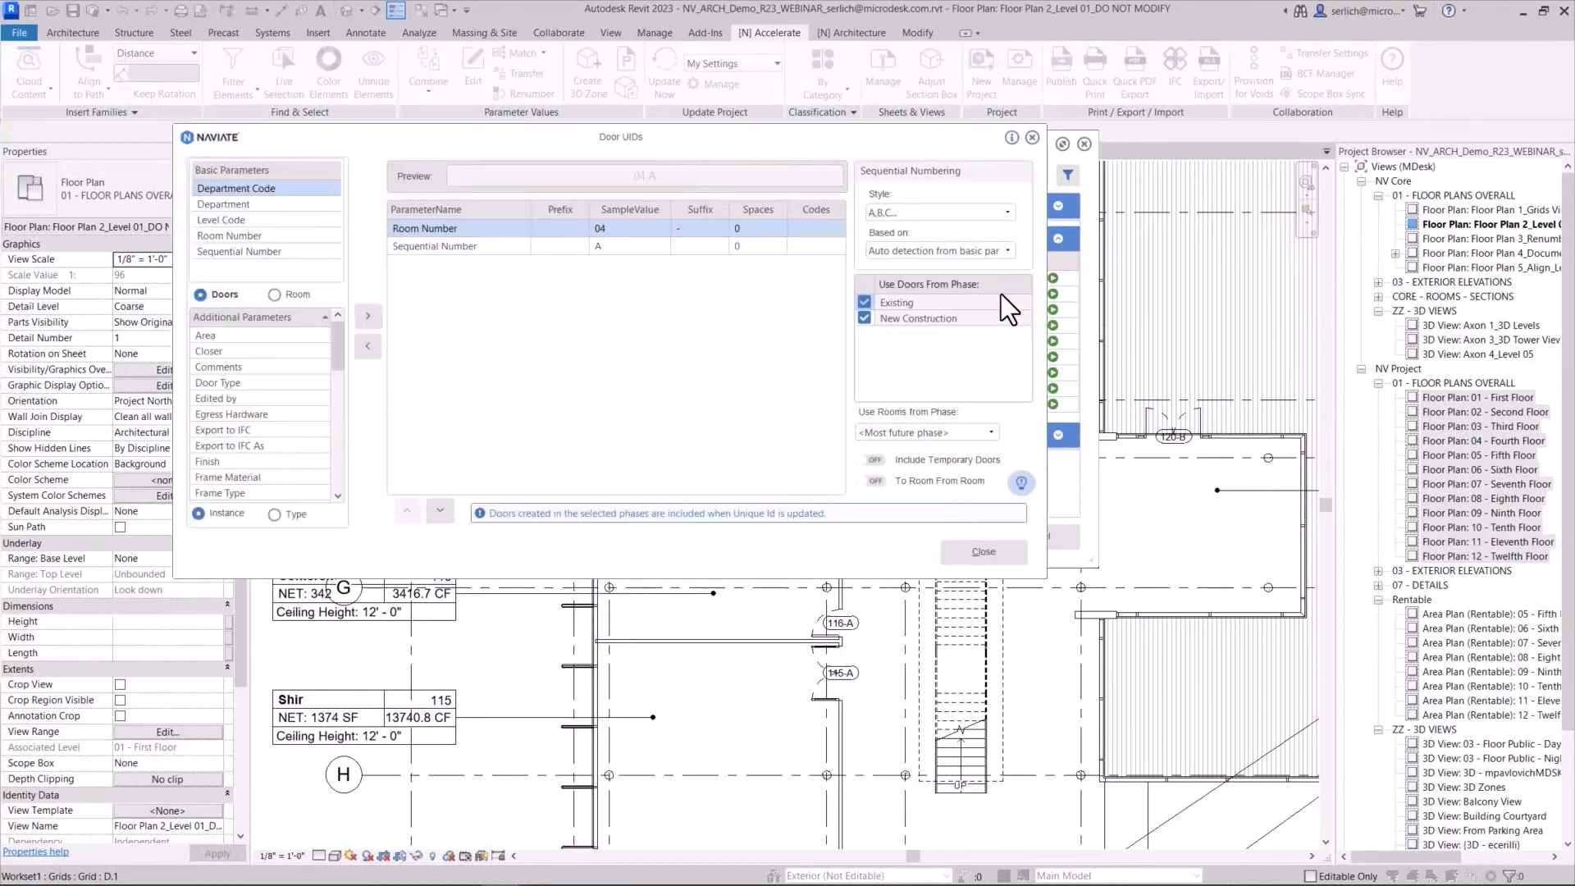
left_click(997, 548)
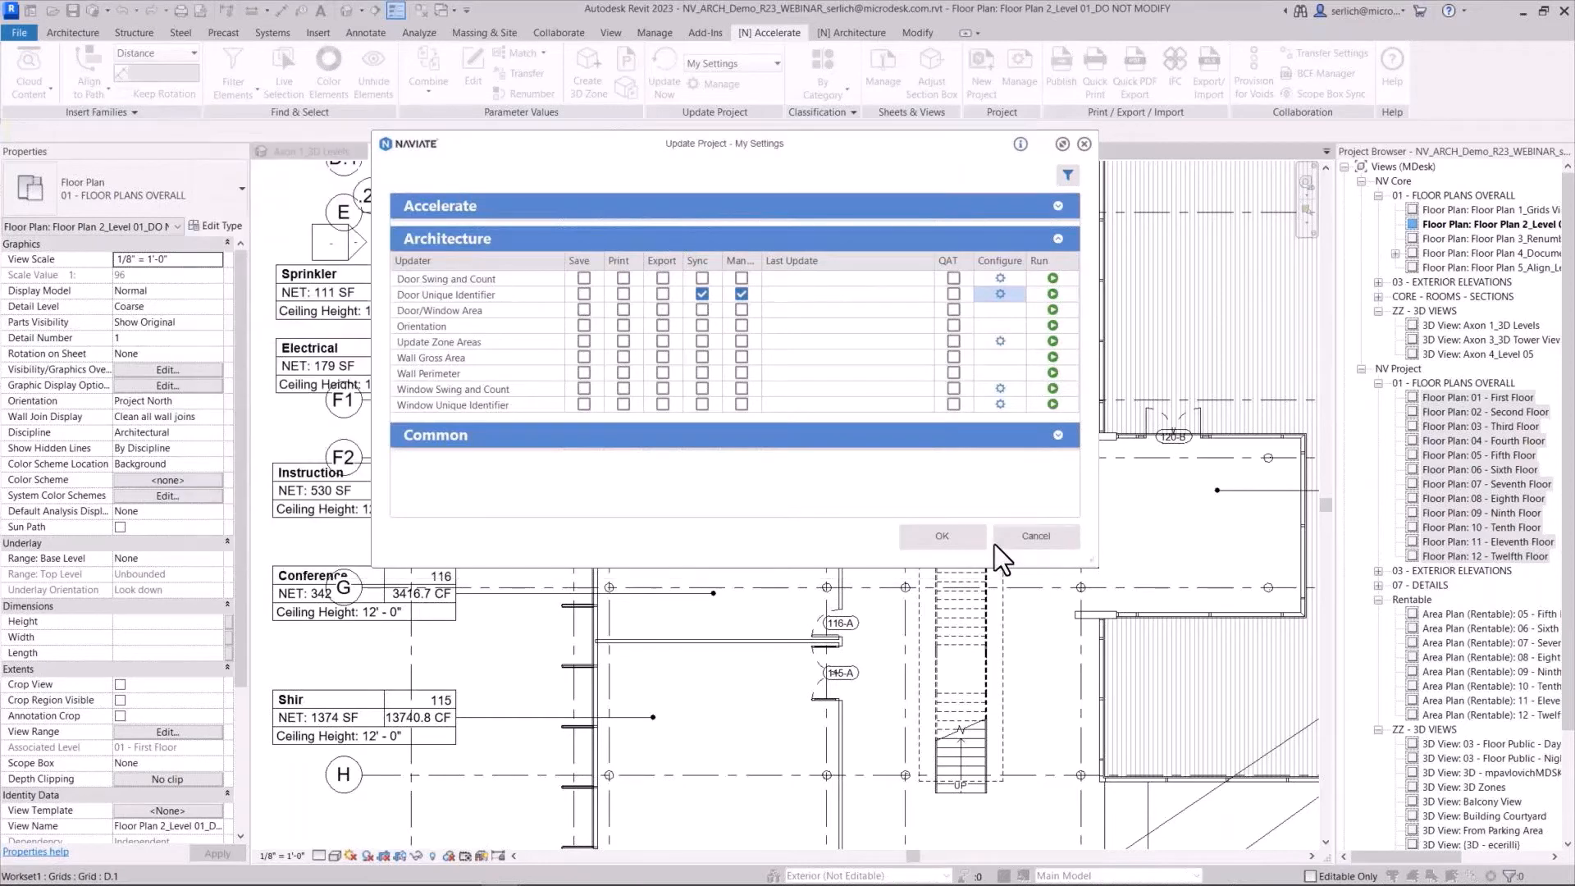
left_click(959, 540)
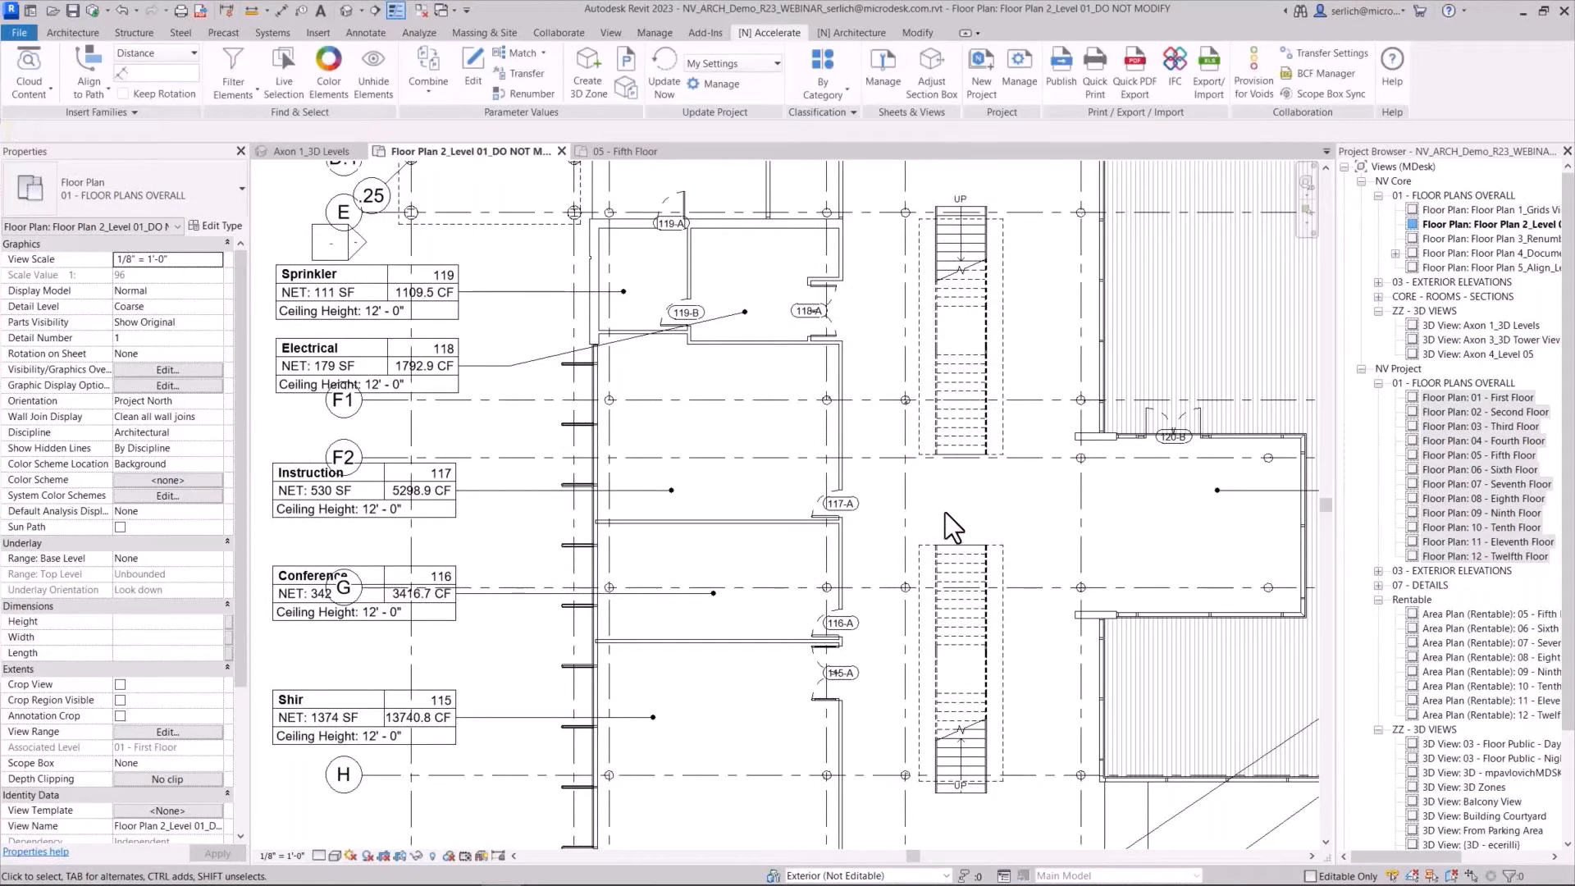
Place a Double-Glass 1 72" x 78" door in the corridor wall of Office 104, between its two existing doors
scroll(587, 466, "down", 2)
middle_click_drag(1042, 642, 495, 365)
scroll(919, 515, "up", 2)
middle_click_drag(1160, 569, 602, 538)
middle_click_drag(1118, 534, 784, 549)
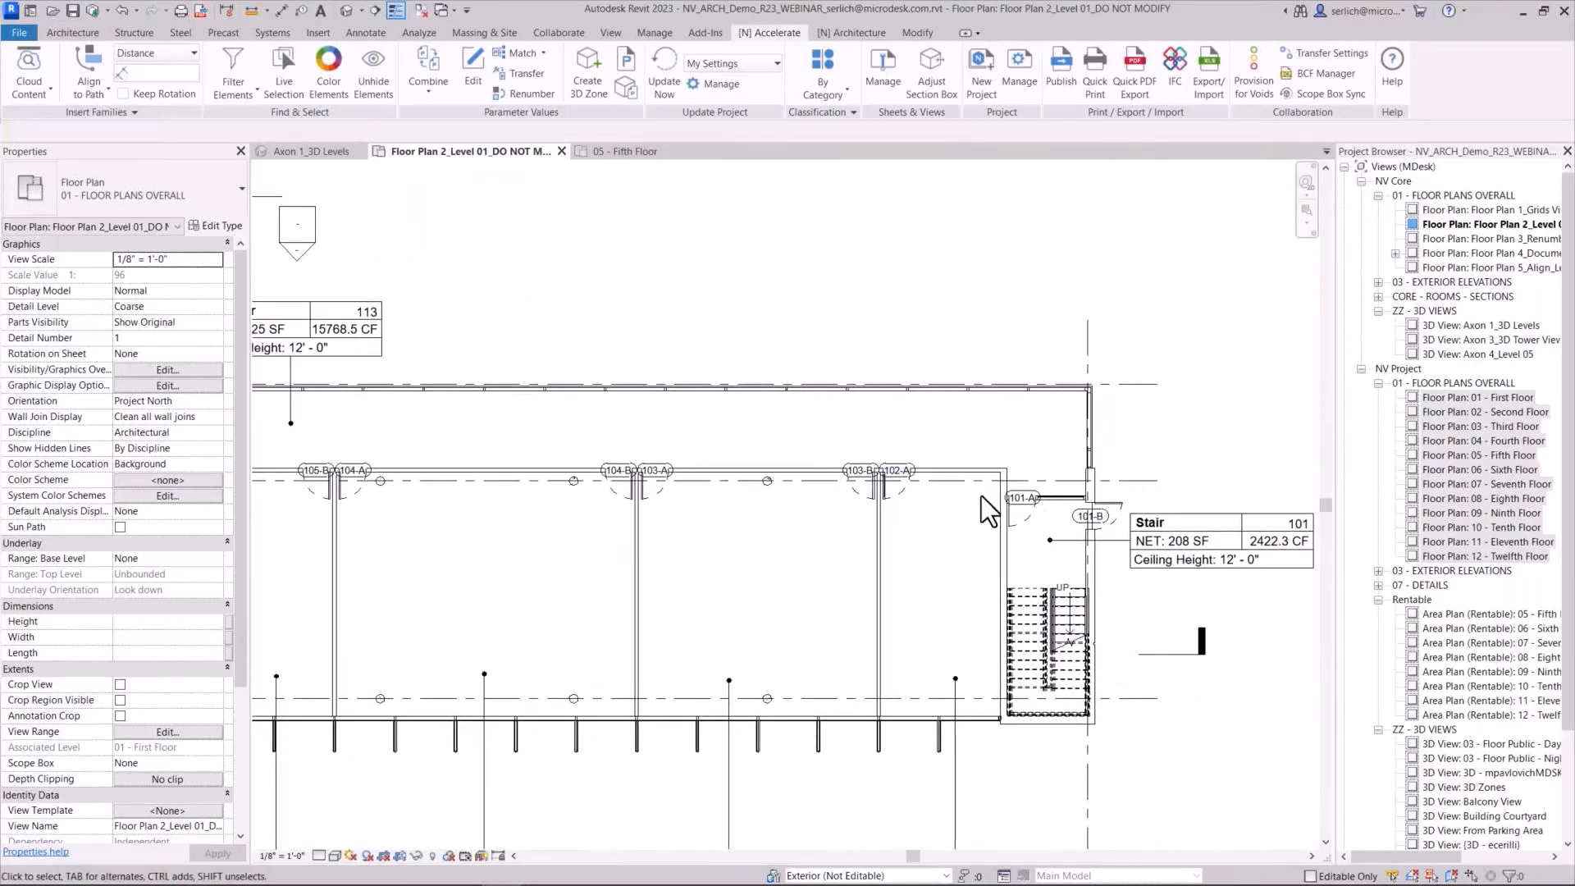
key("d")
key("r")
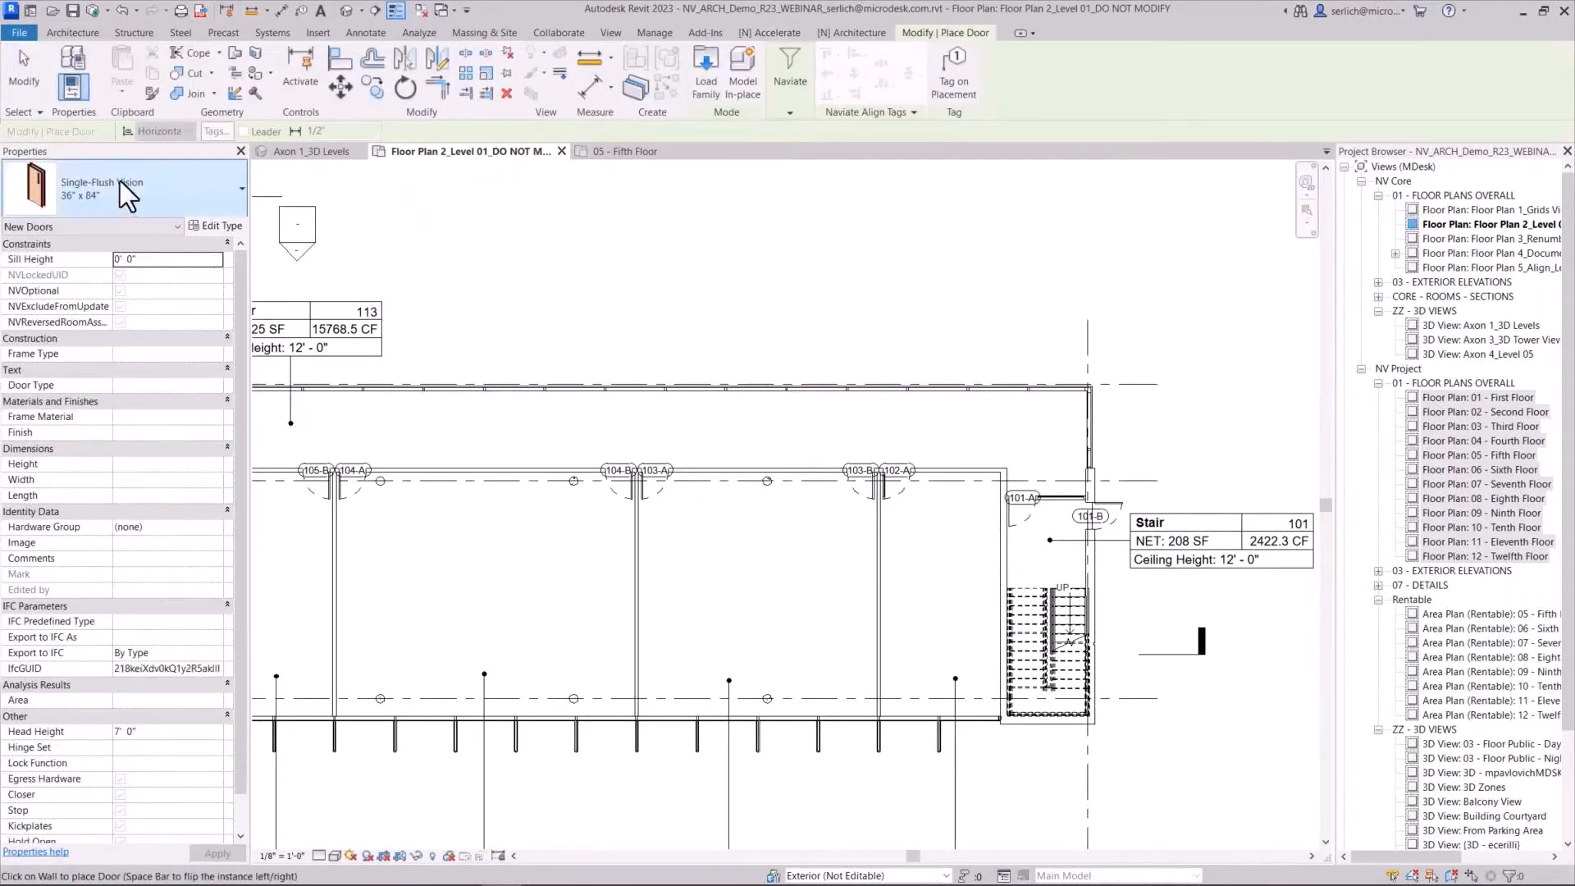
left_click(118, 168)
left_click(95, 338)
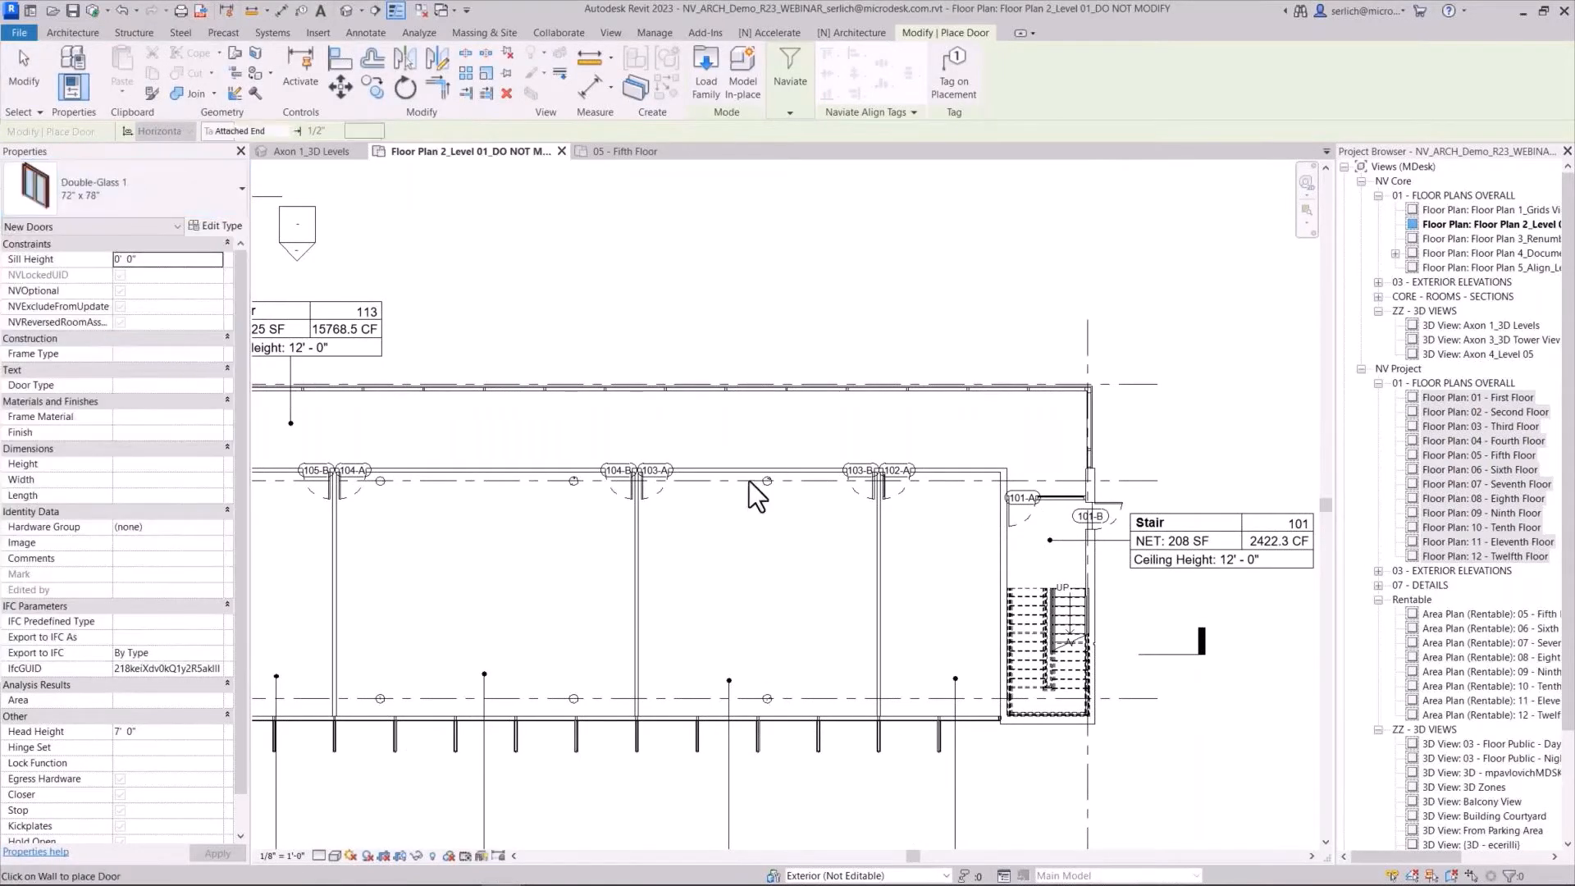
left_click(478, 472)
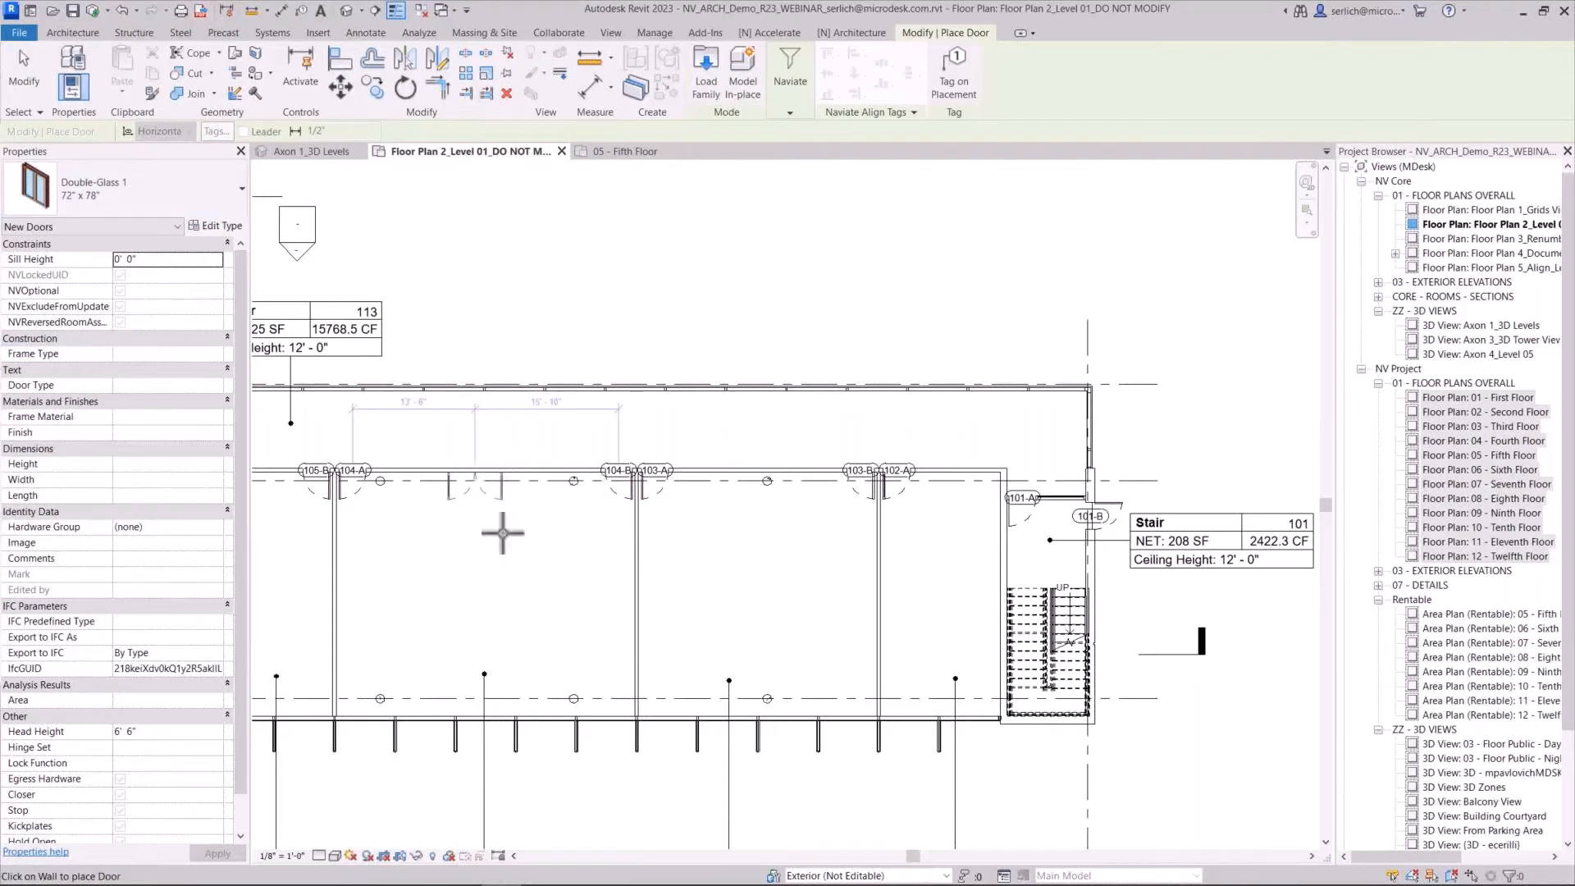
key("Escape")
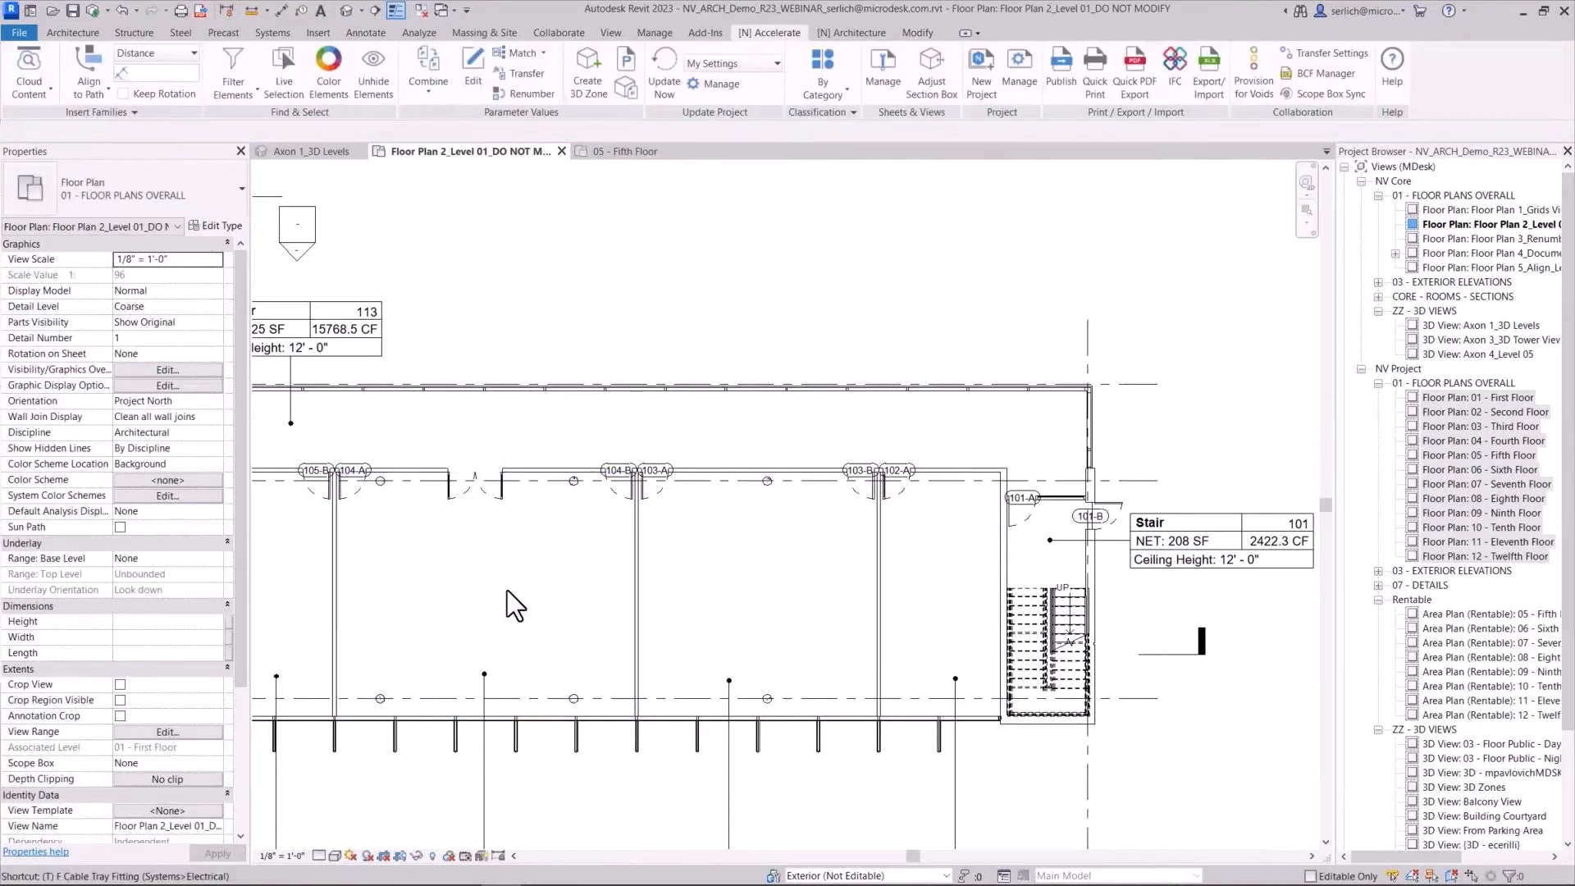
Tag the new double-glass door of Office 104 without a leader
key("t")
key("g")
left_click(224, 132)
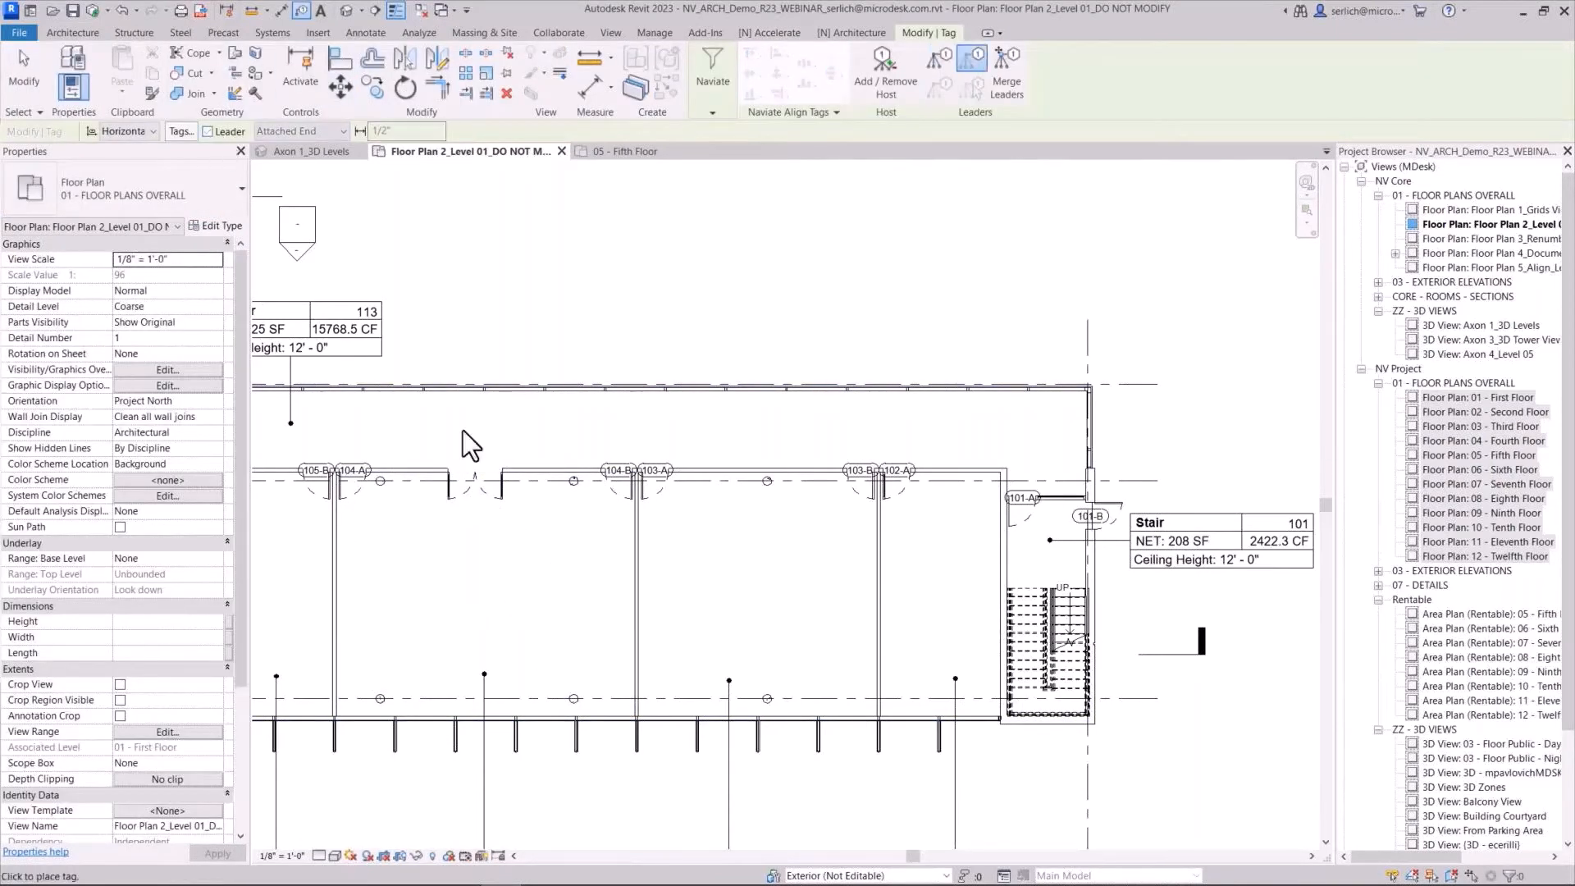
left_click(471, 480)
key("Escape")
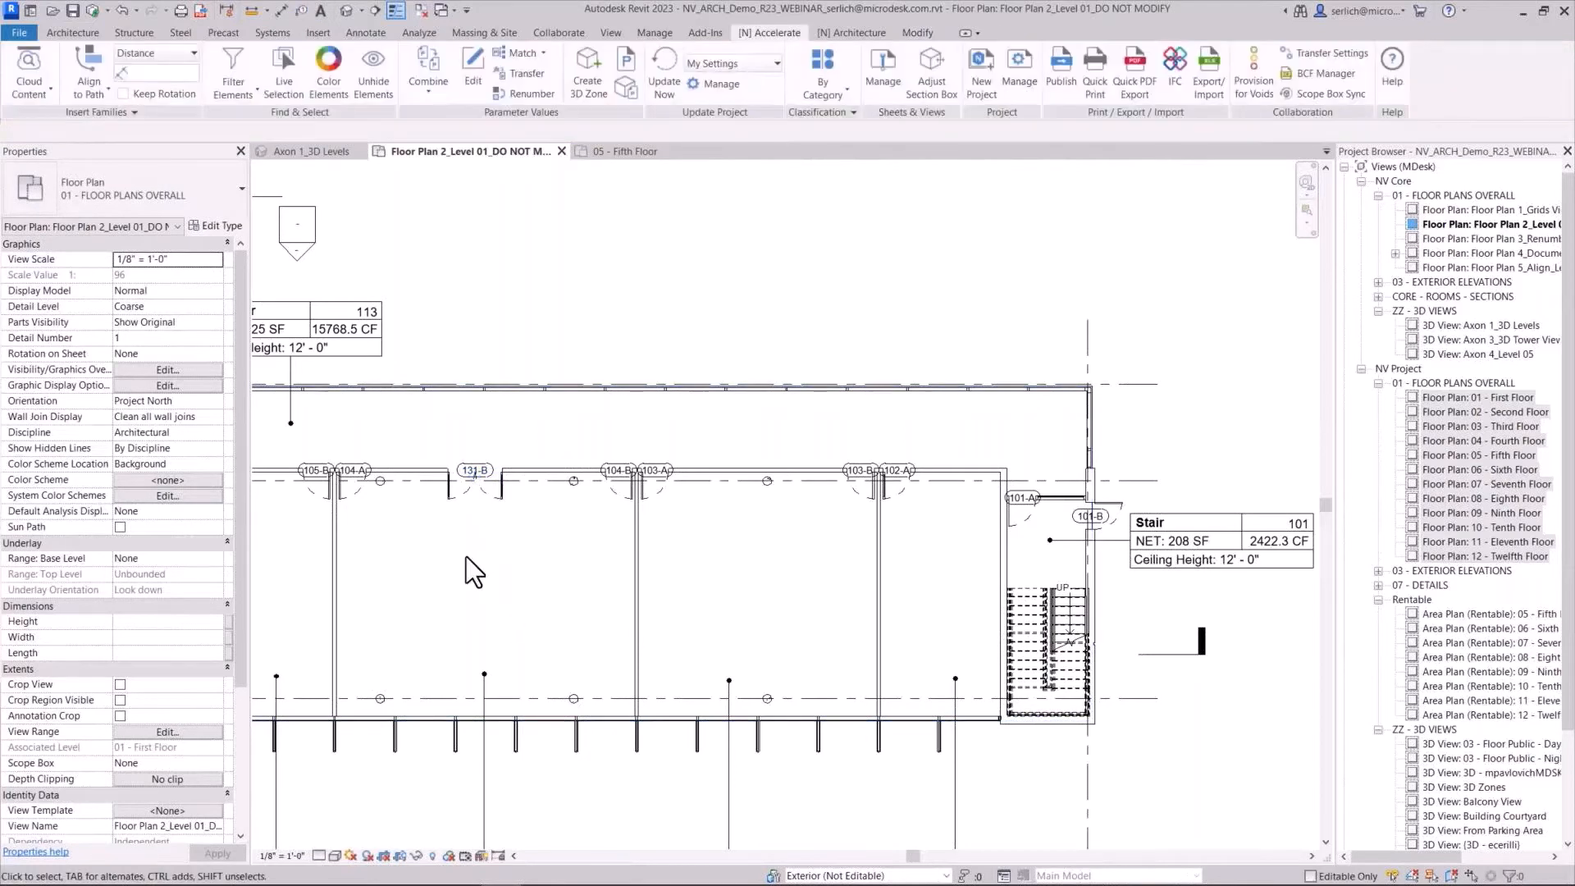
Run the project update with My Settings, dismiss its report, and check the new door's tag at Office 104
scroll(450, 540, "down", 1)
scroll(382, 169, "down", 1)
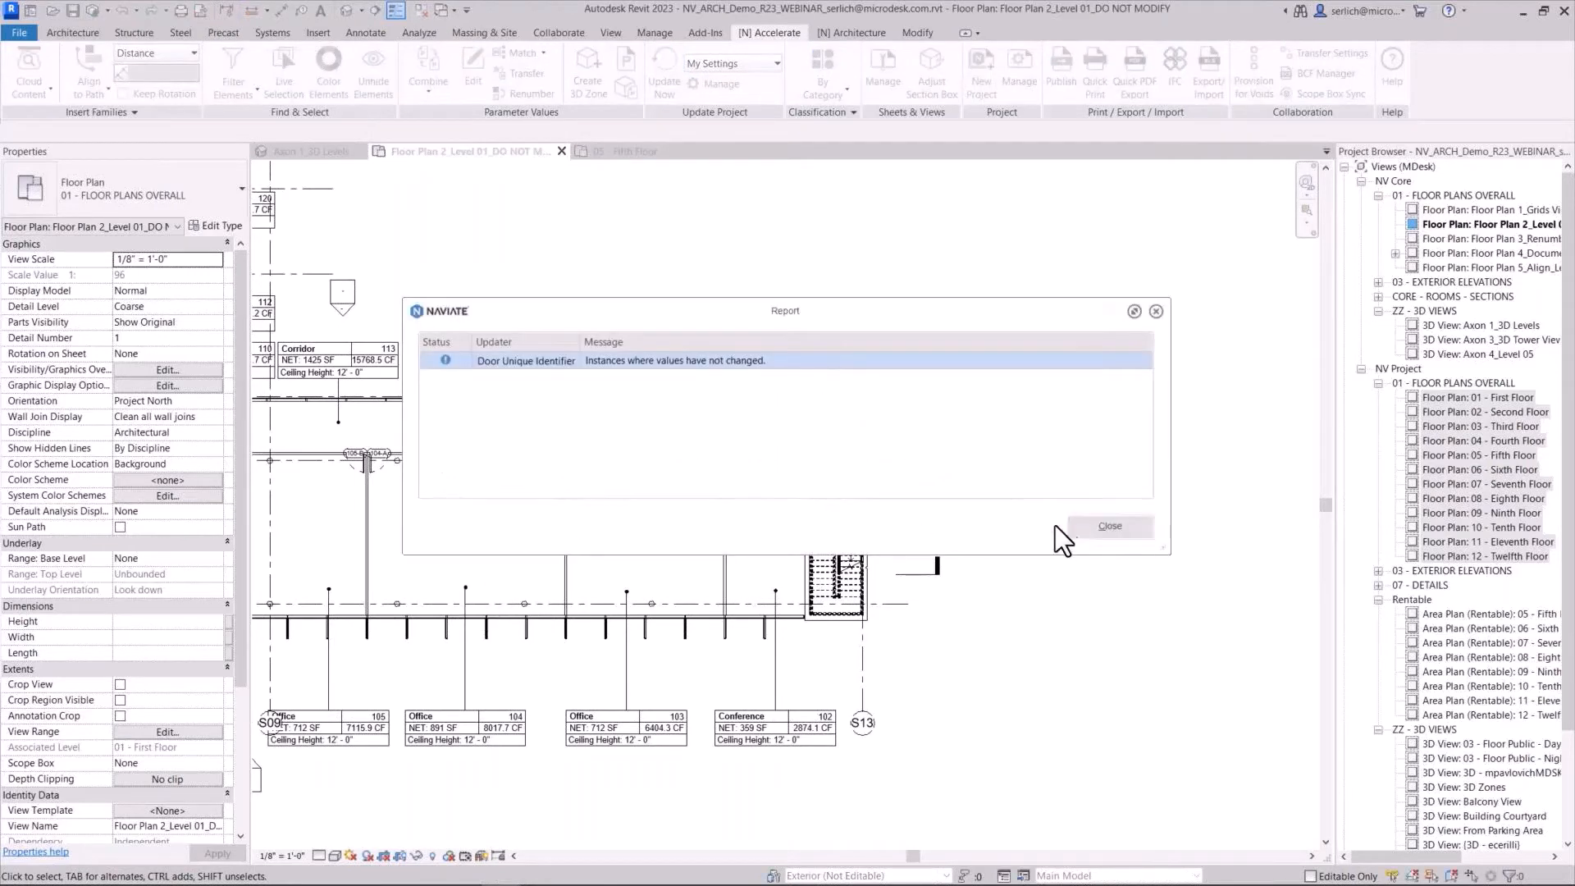
left_click(1099, 526)
scroll(377, 480, "up", 4)
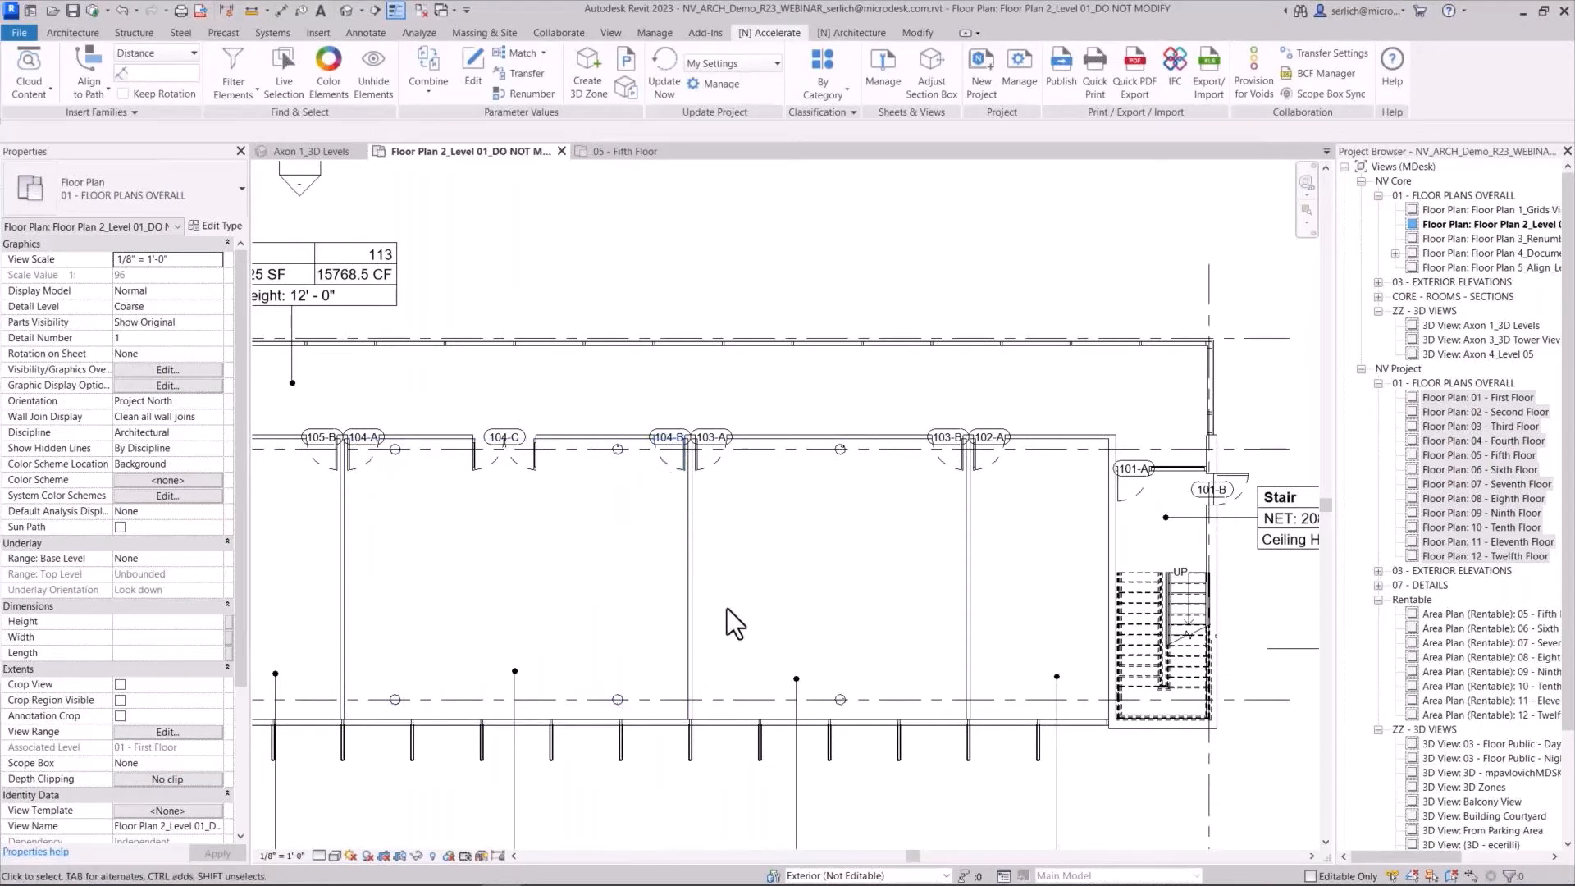
scroll(727, 609, "down", 4)
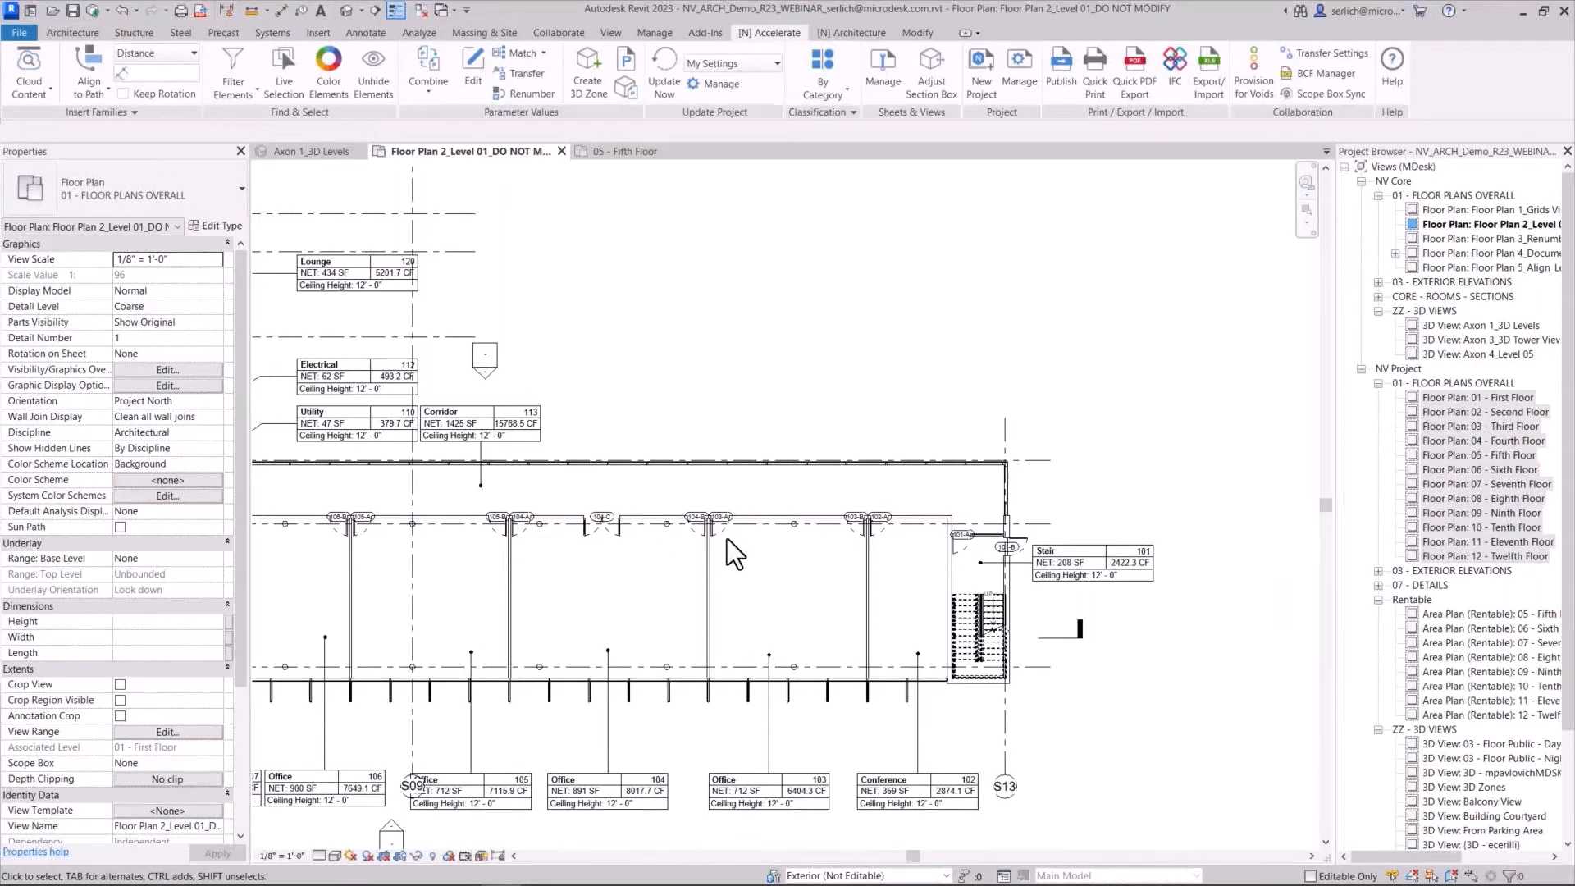
Create door drawings for all project door types with NV - DOORS - SECTIONS elevations and NV - DOOR PLANS plans, filling sheets from A-501
left_click(850, 33)
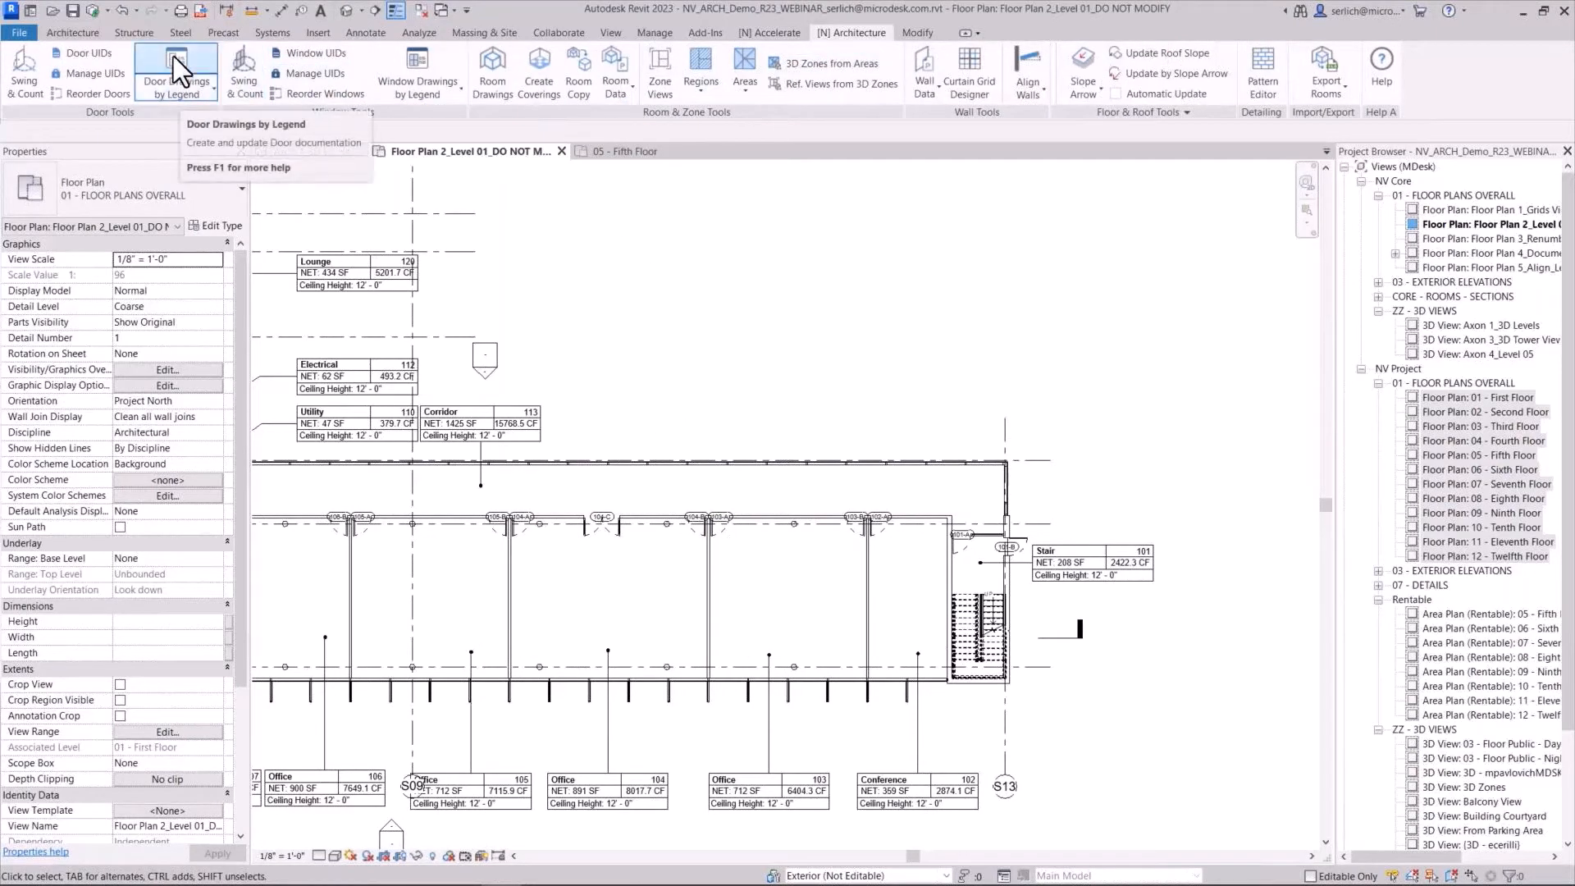
left_click(171, 76)
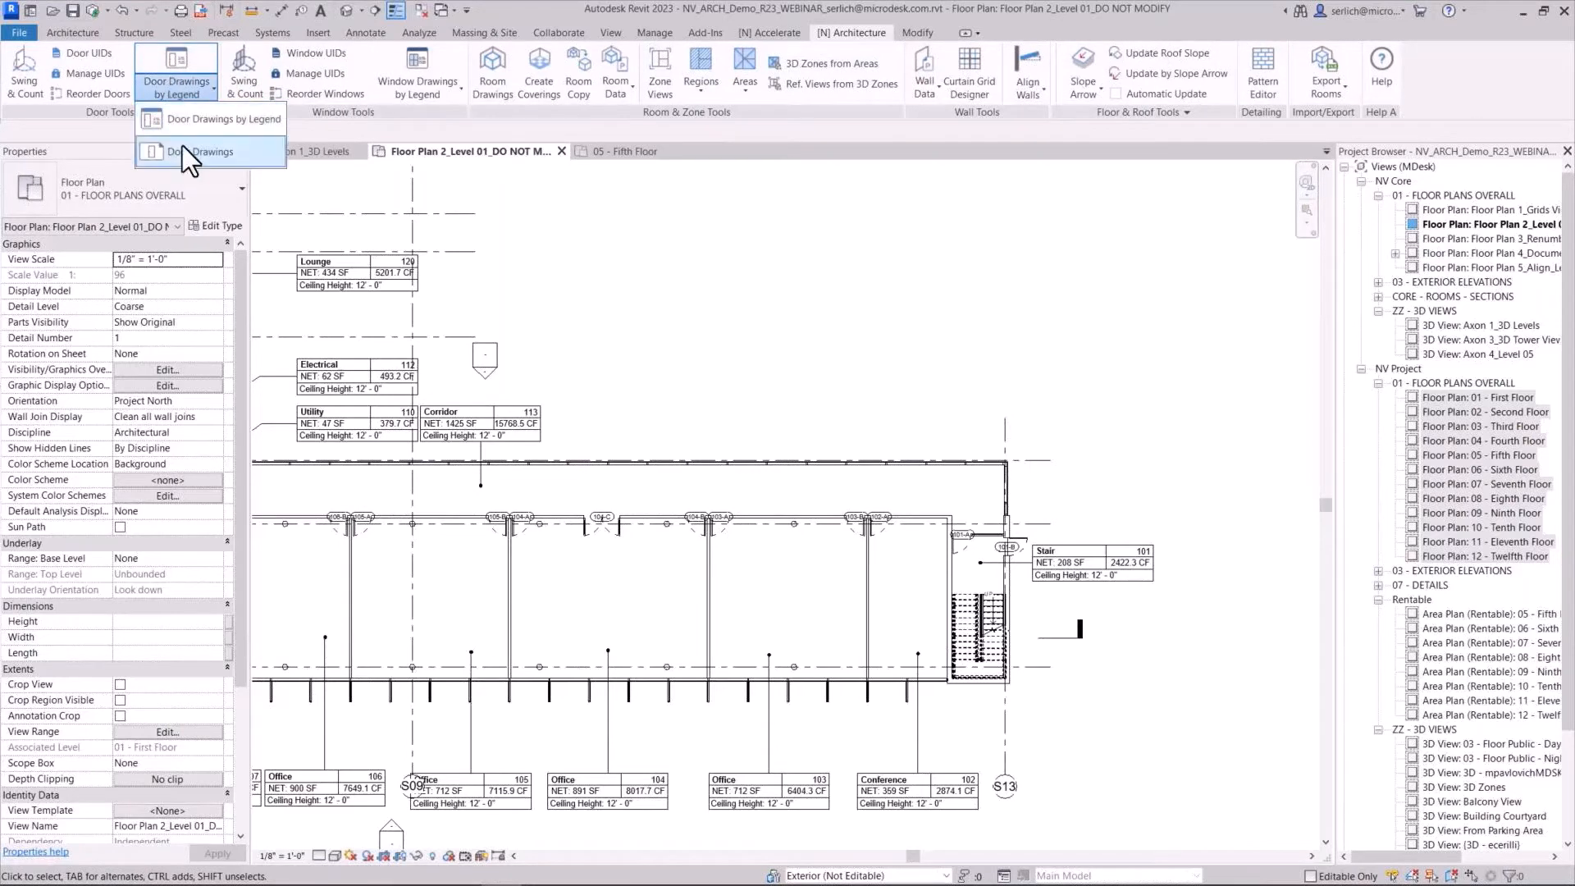
left_click(231, 150)
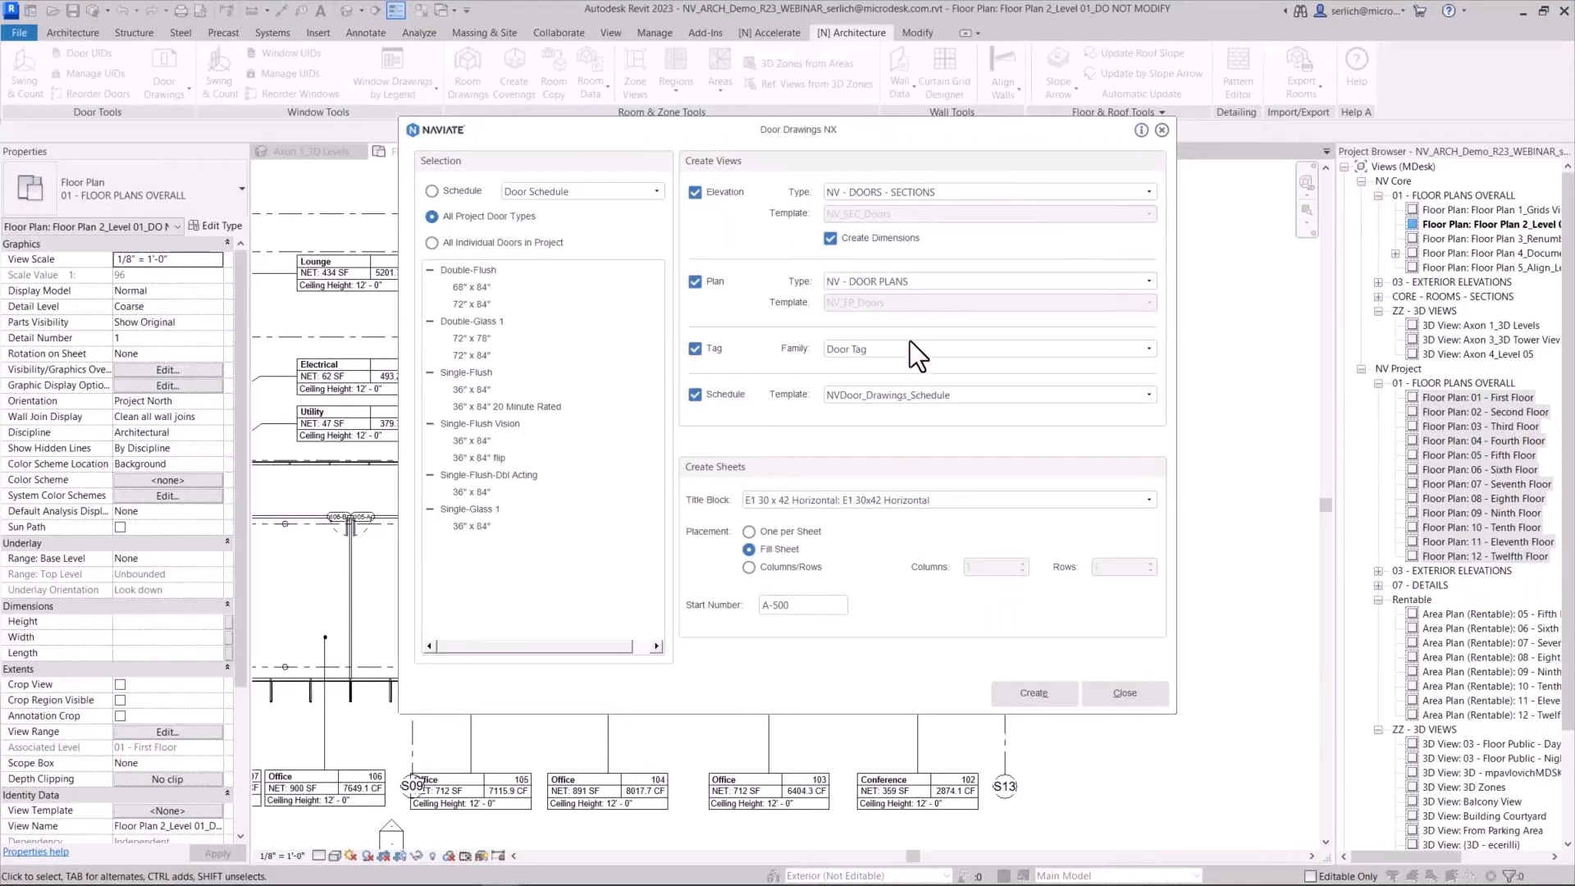
left_click(927, 282)
left_click(927, 282)
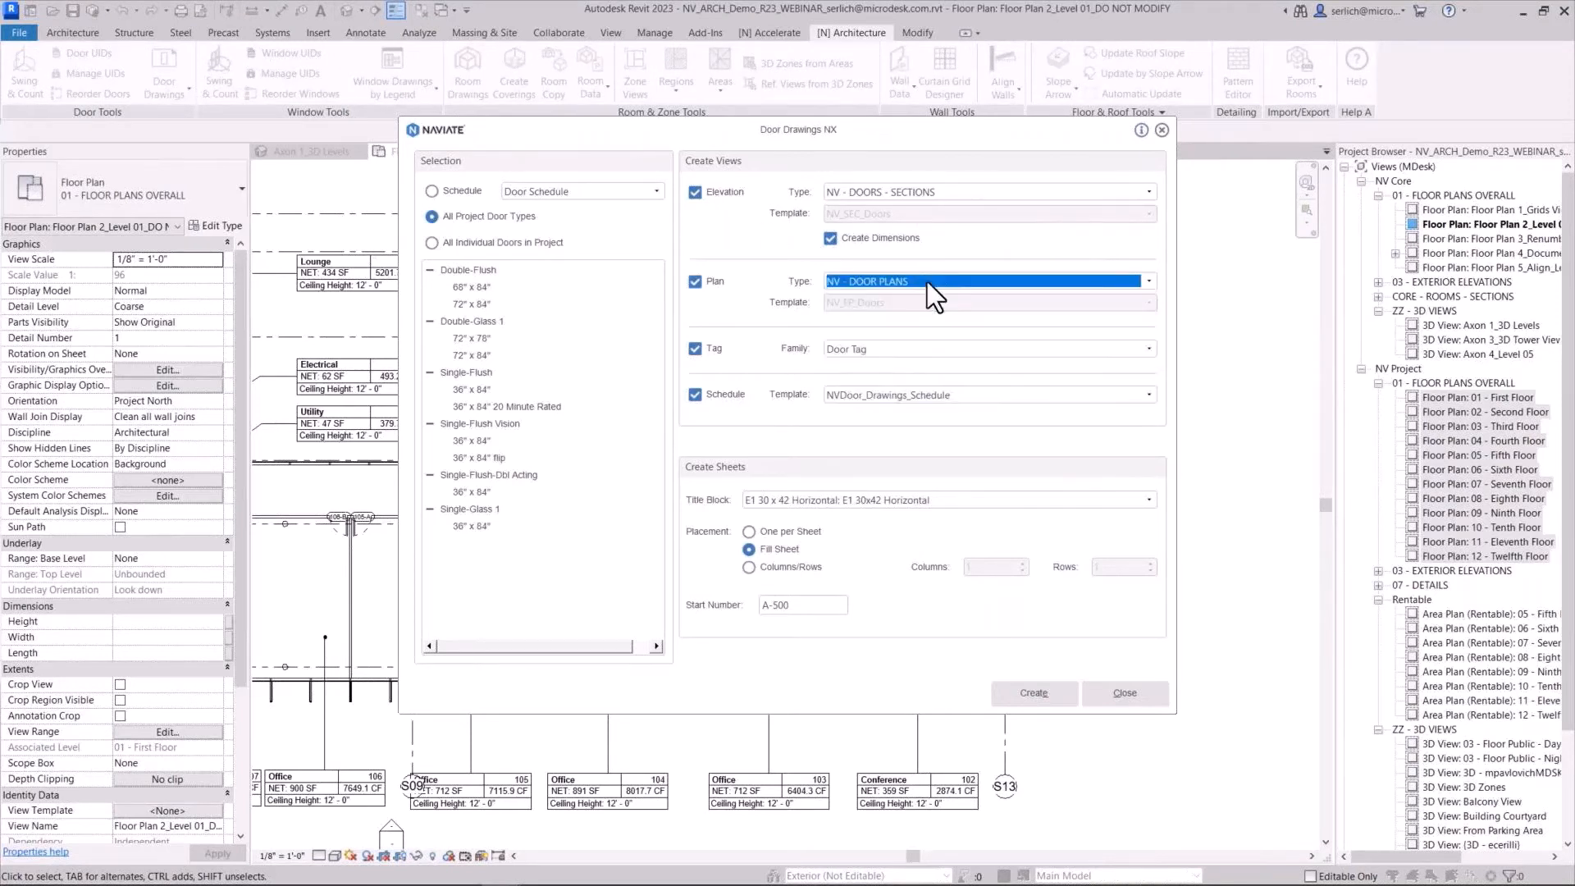
left_click(924, 199)
left_click(909, 205)
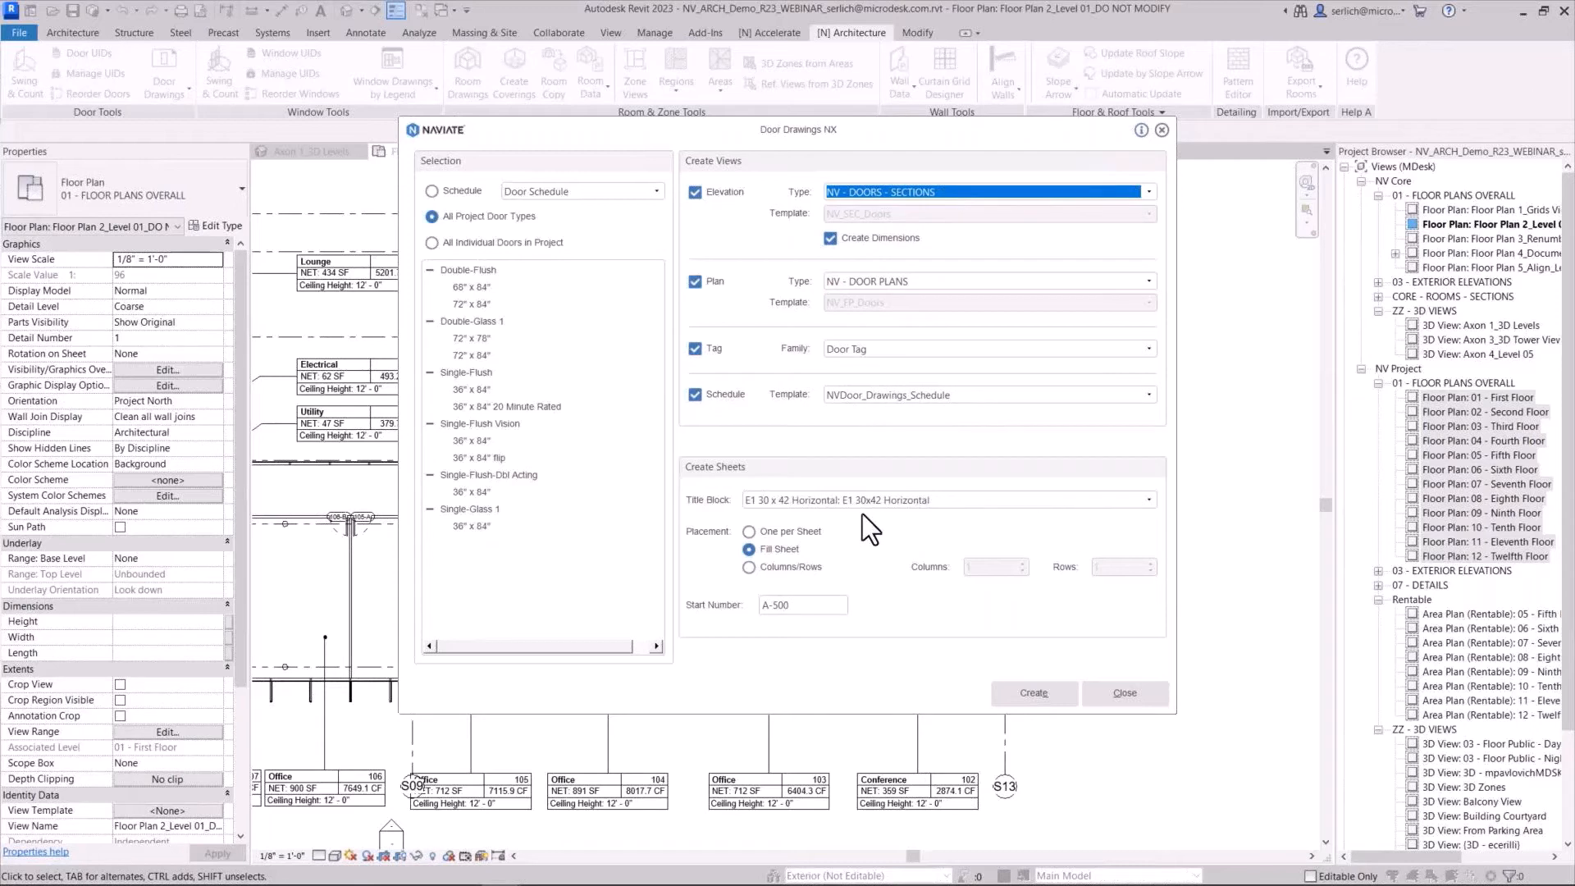
left_click(787, 605)
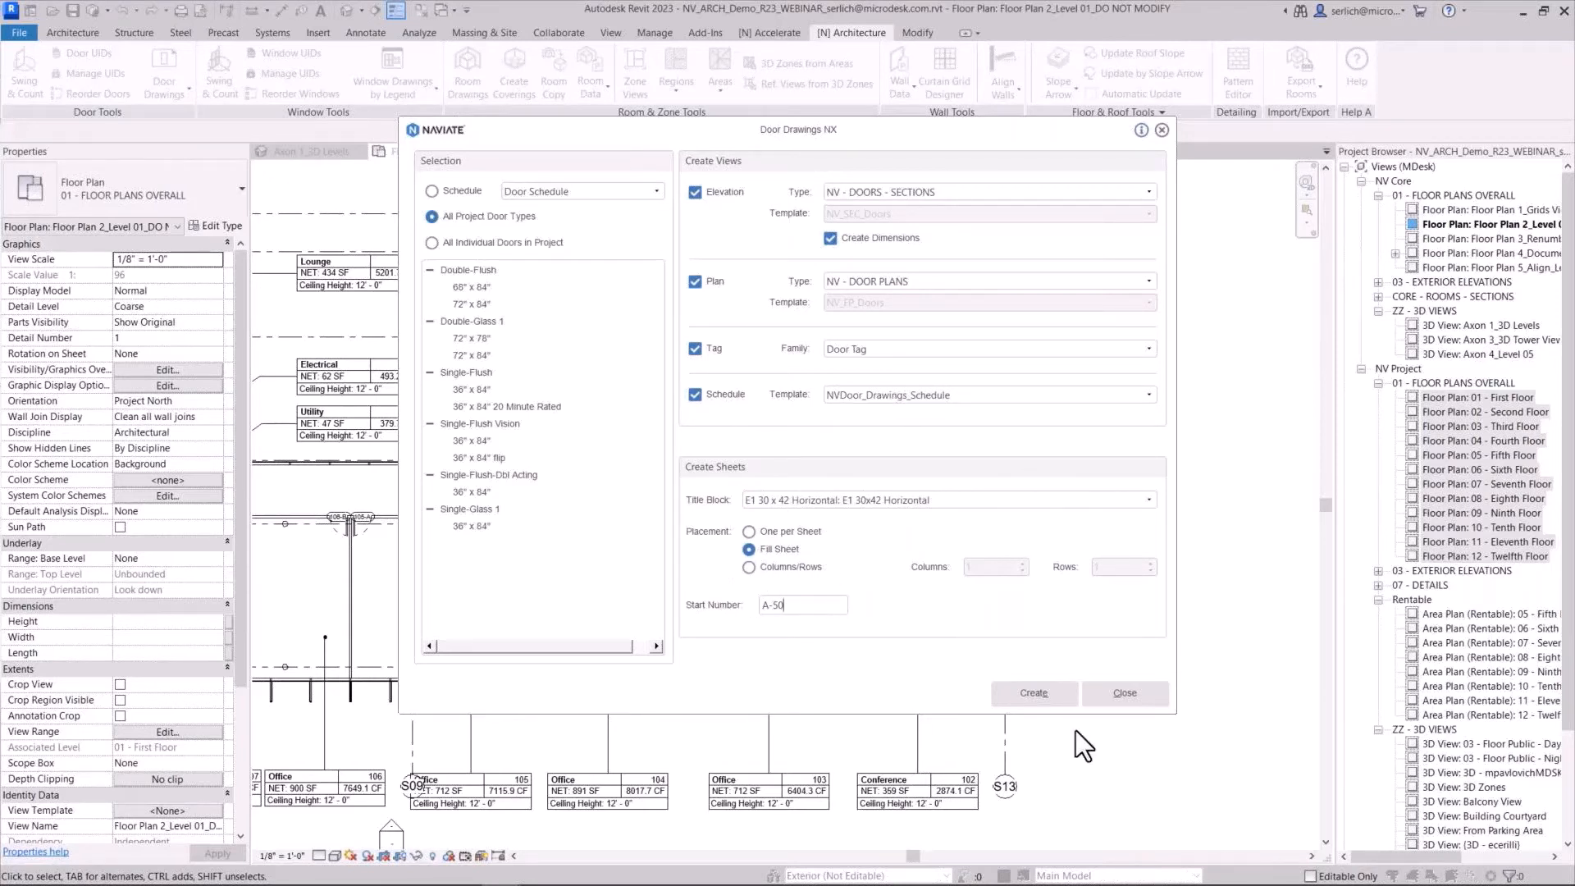
left_click(1030, 699)
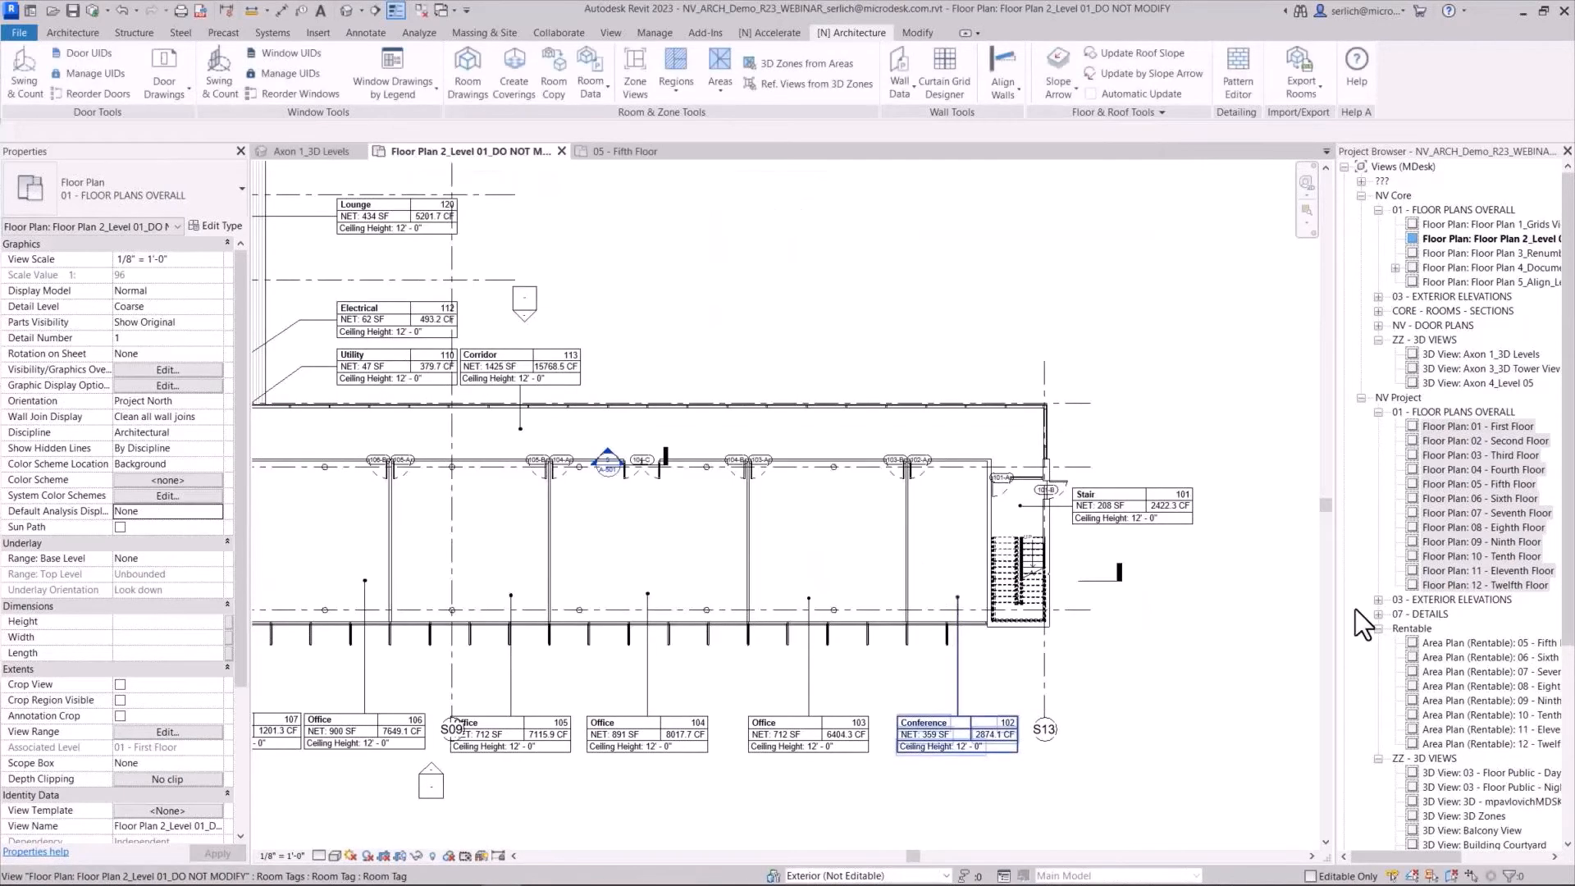
Open sheet A-501 - Door Drawings and examine each door type's elevation, plan, tag and schedule across the sheet
scroll(1451, 578, "down", 6)
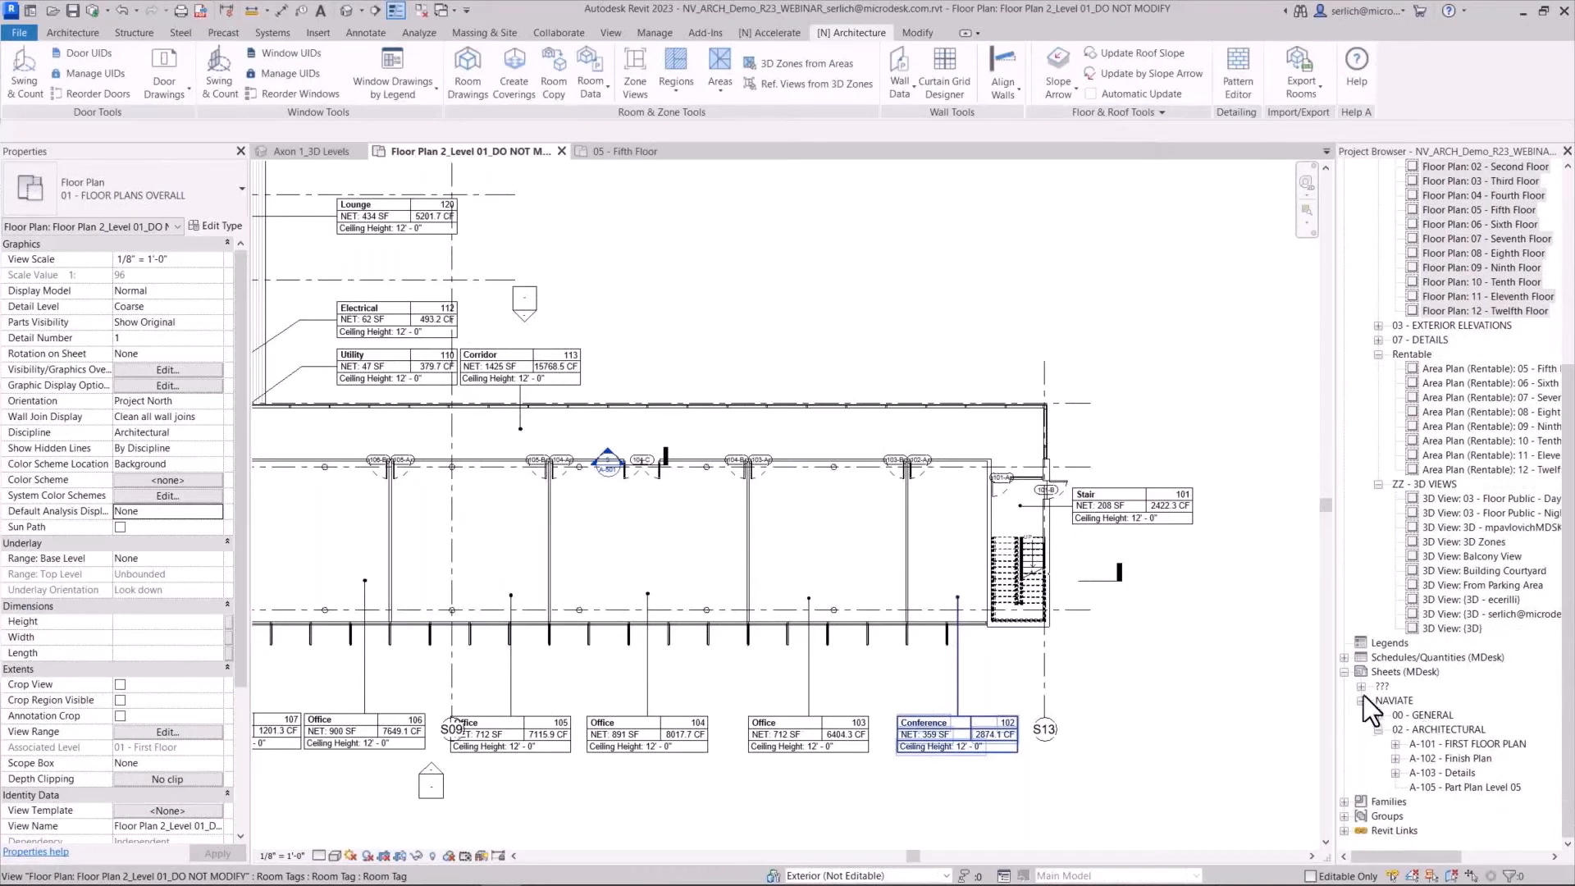
left_click(1361, 686)
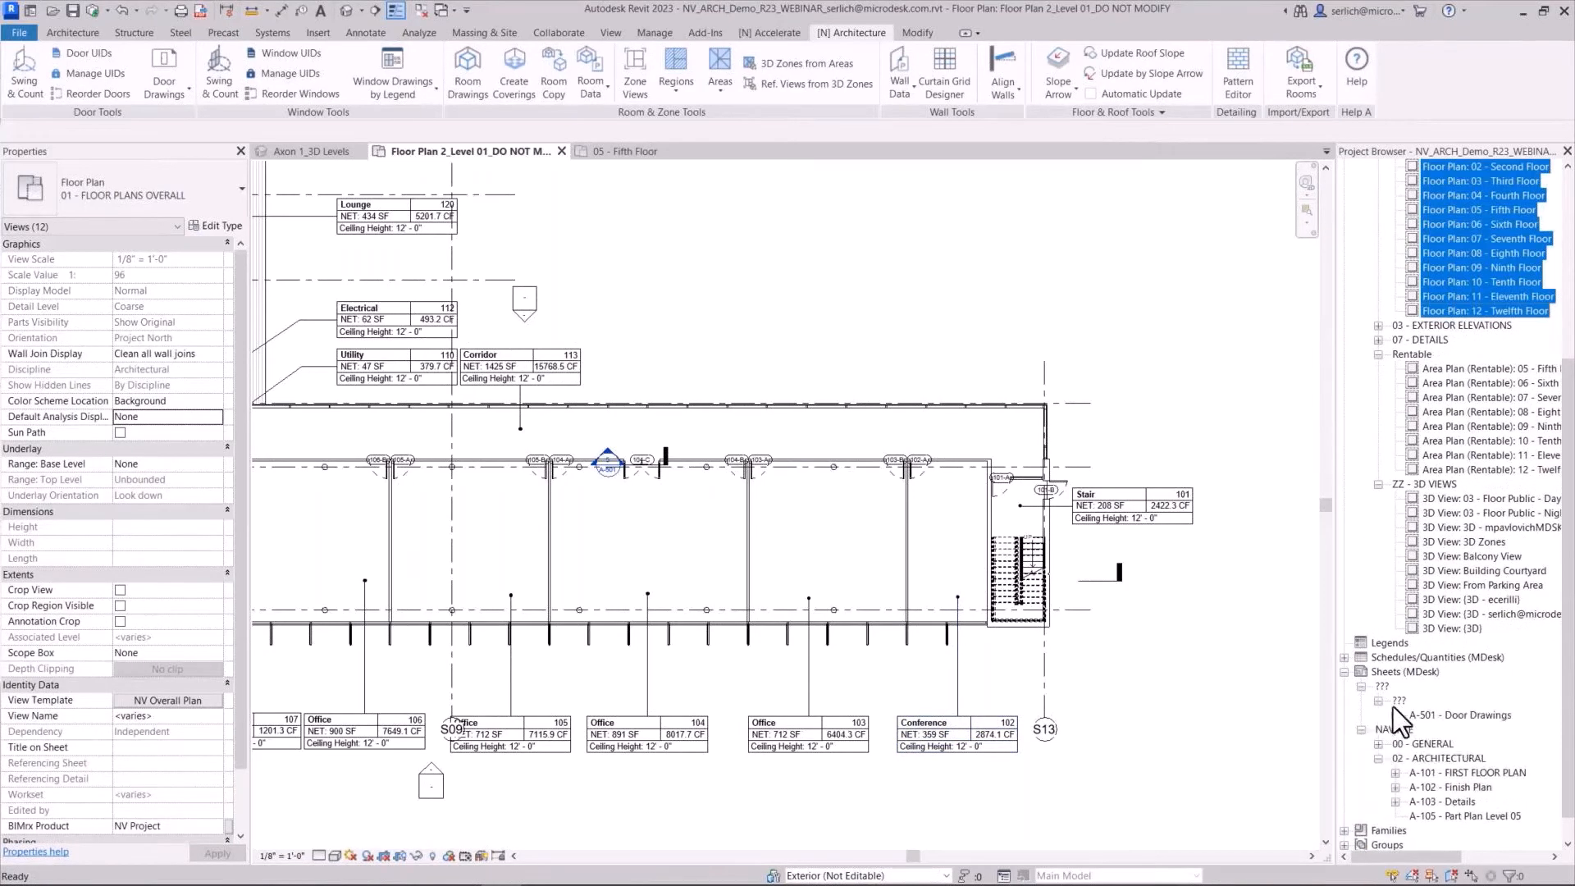
left_click(1435, 715)
double_click(1432, 718)
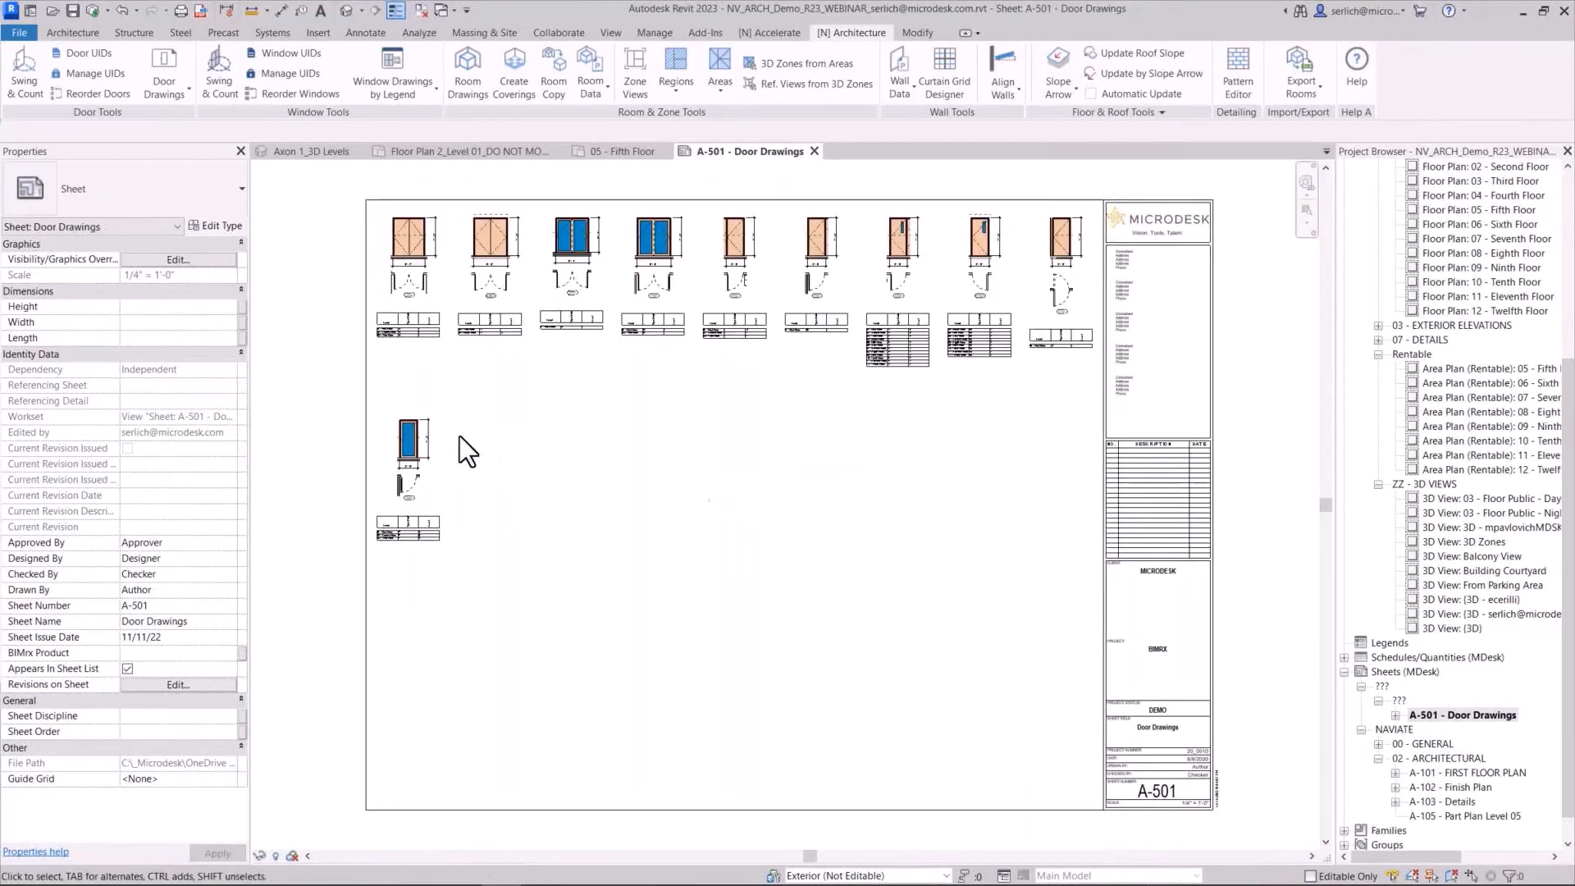
scroll(412, 223, "up", 1)
scroll(411, 223, "up", 3)
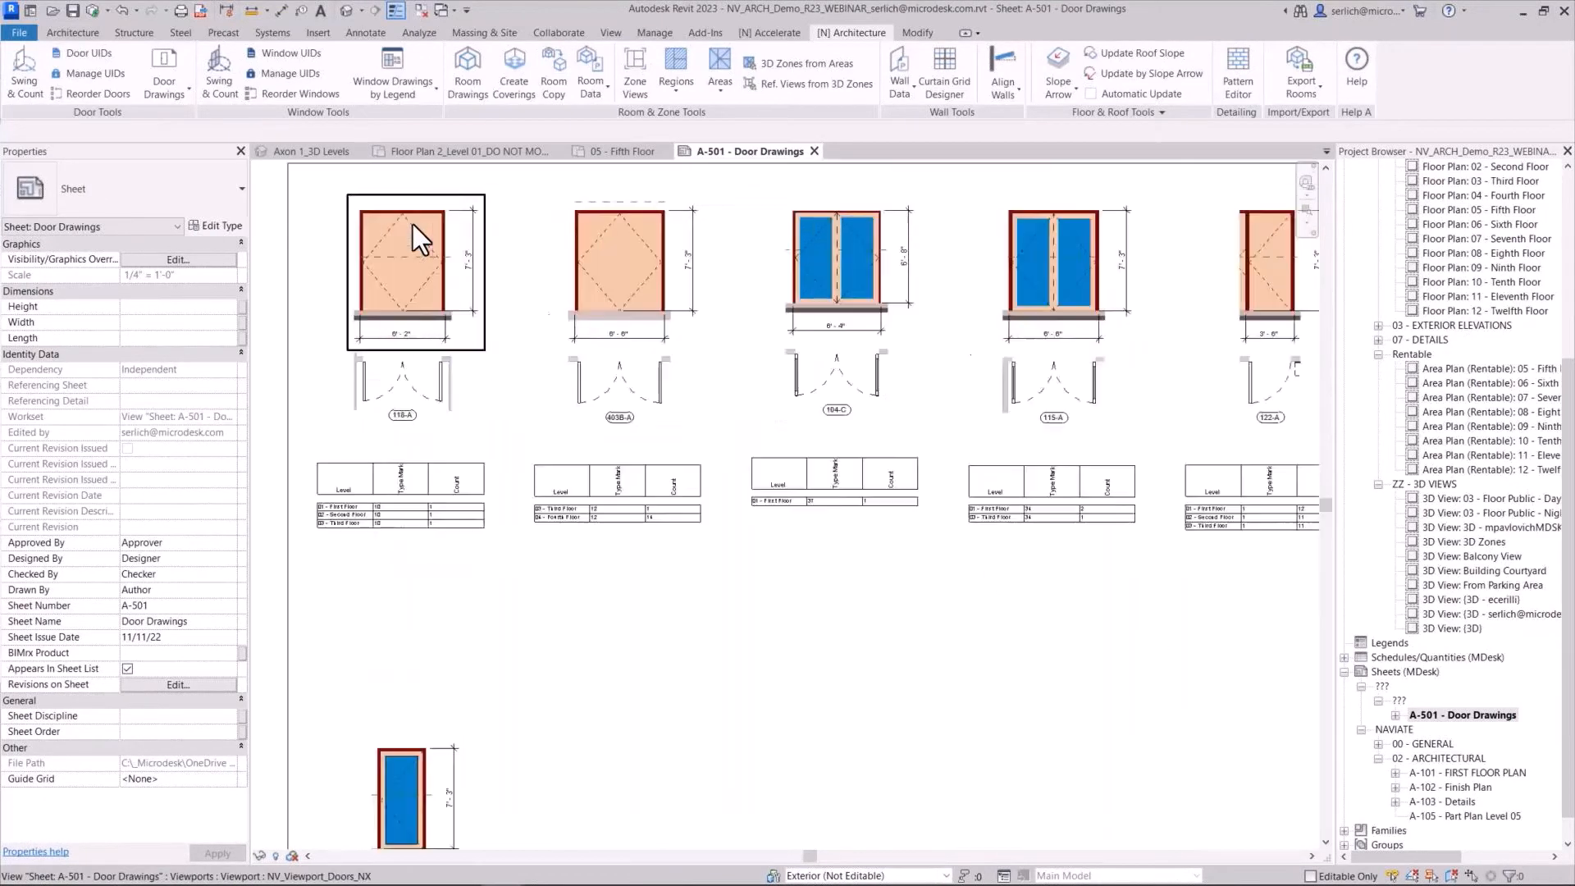
middle_click_drag(1030, 591, 678, 710)
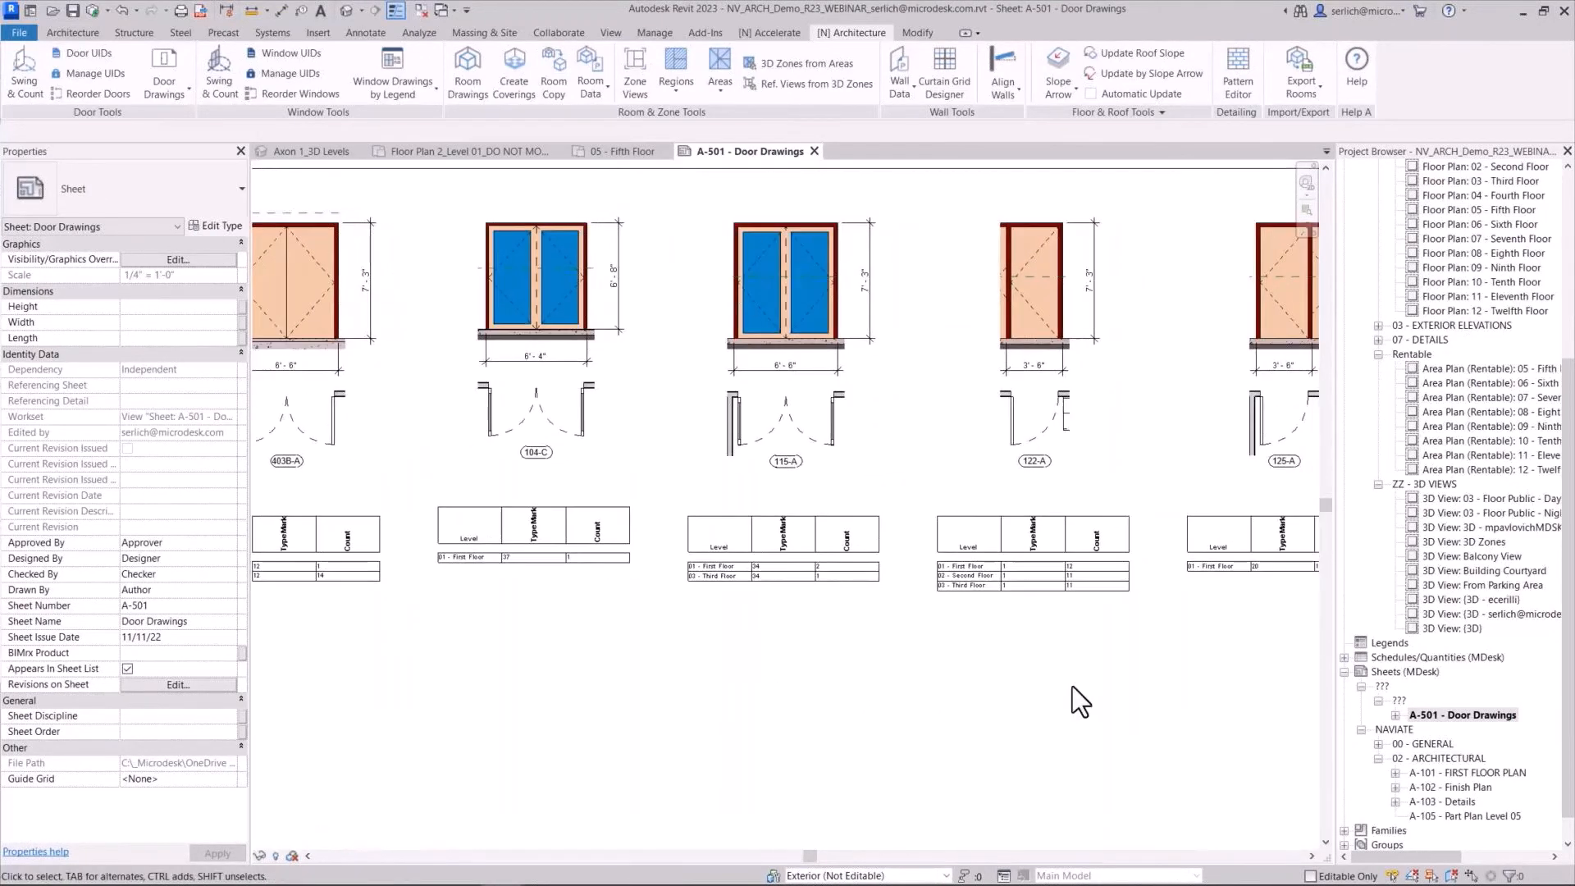
middle_click_drag(1072, 697, 457, 728)
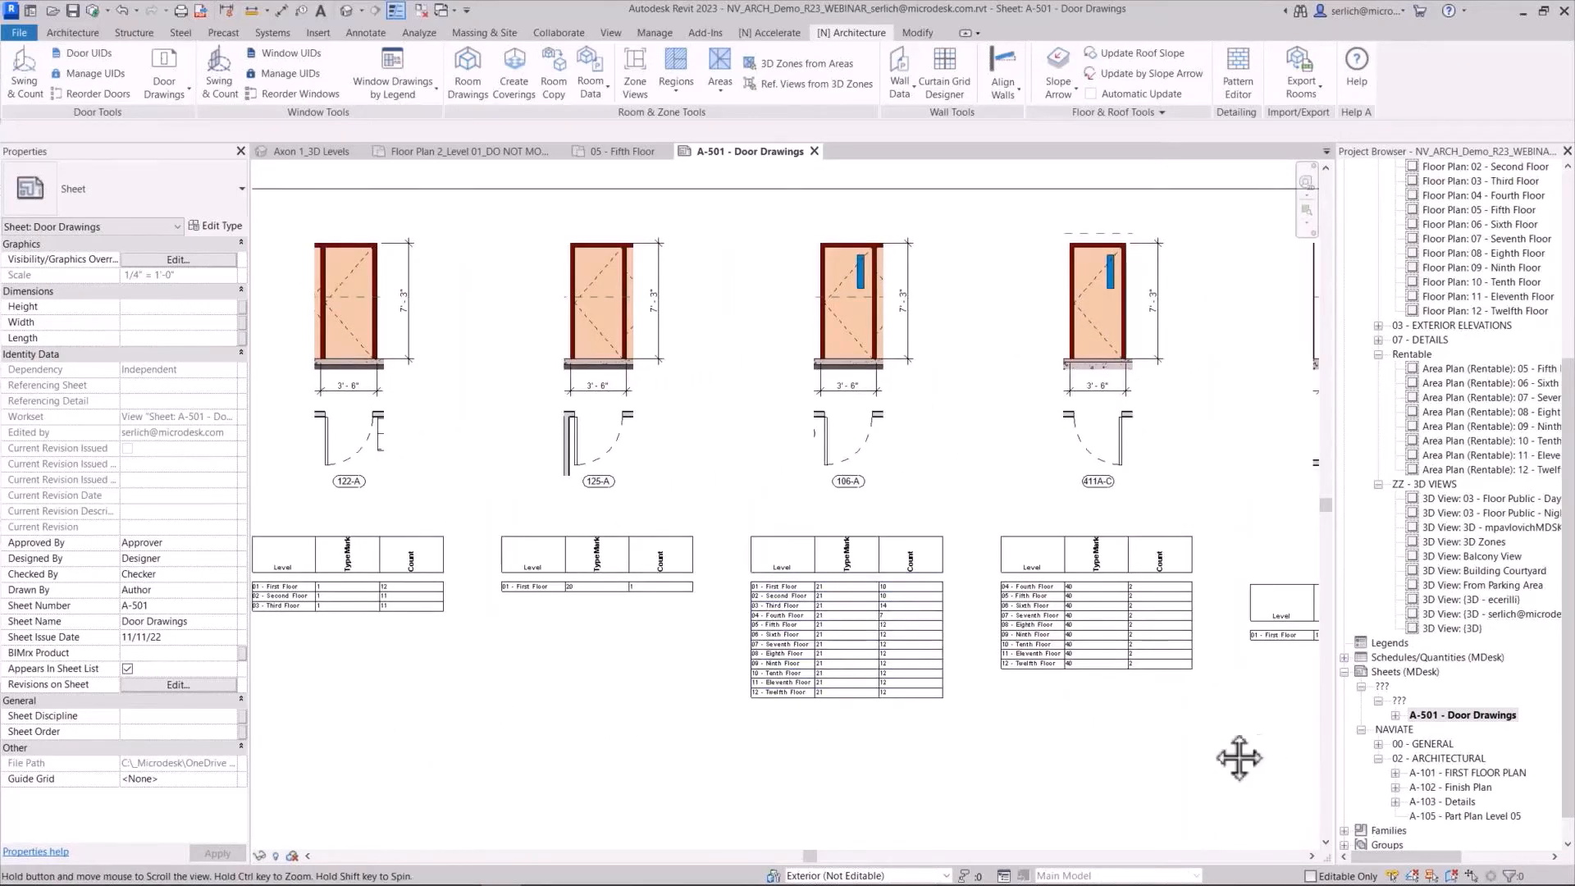
middle_click_drag(1238, 755, 1106, 731)
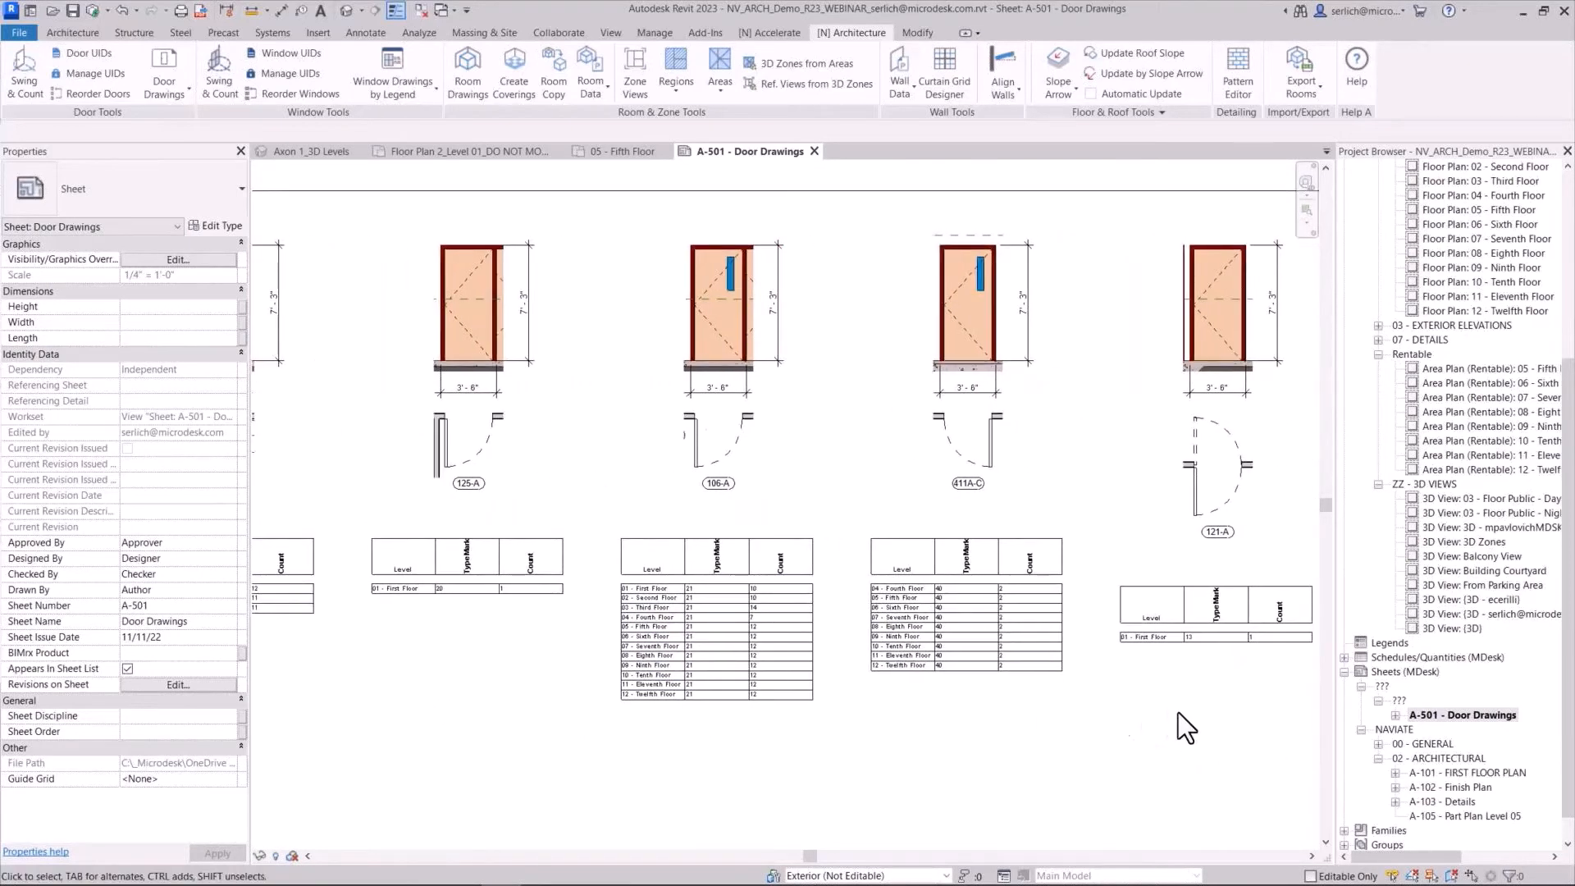
key("z")
key("f")
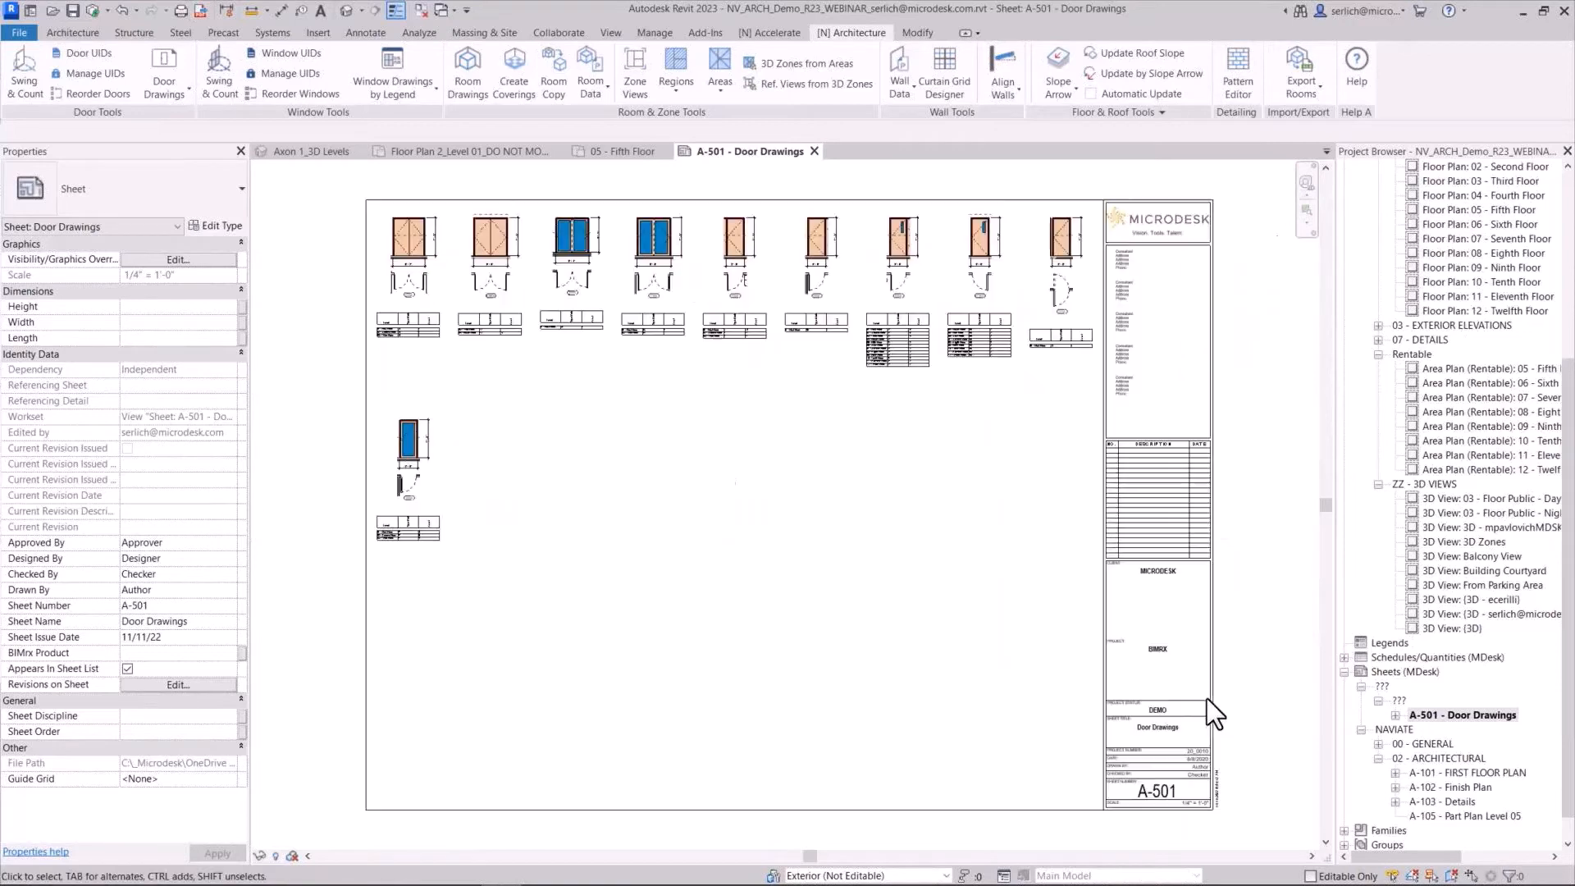
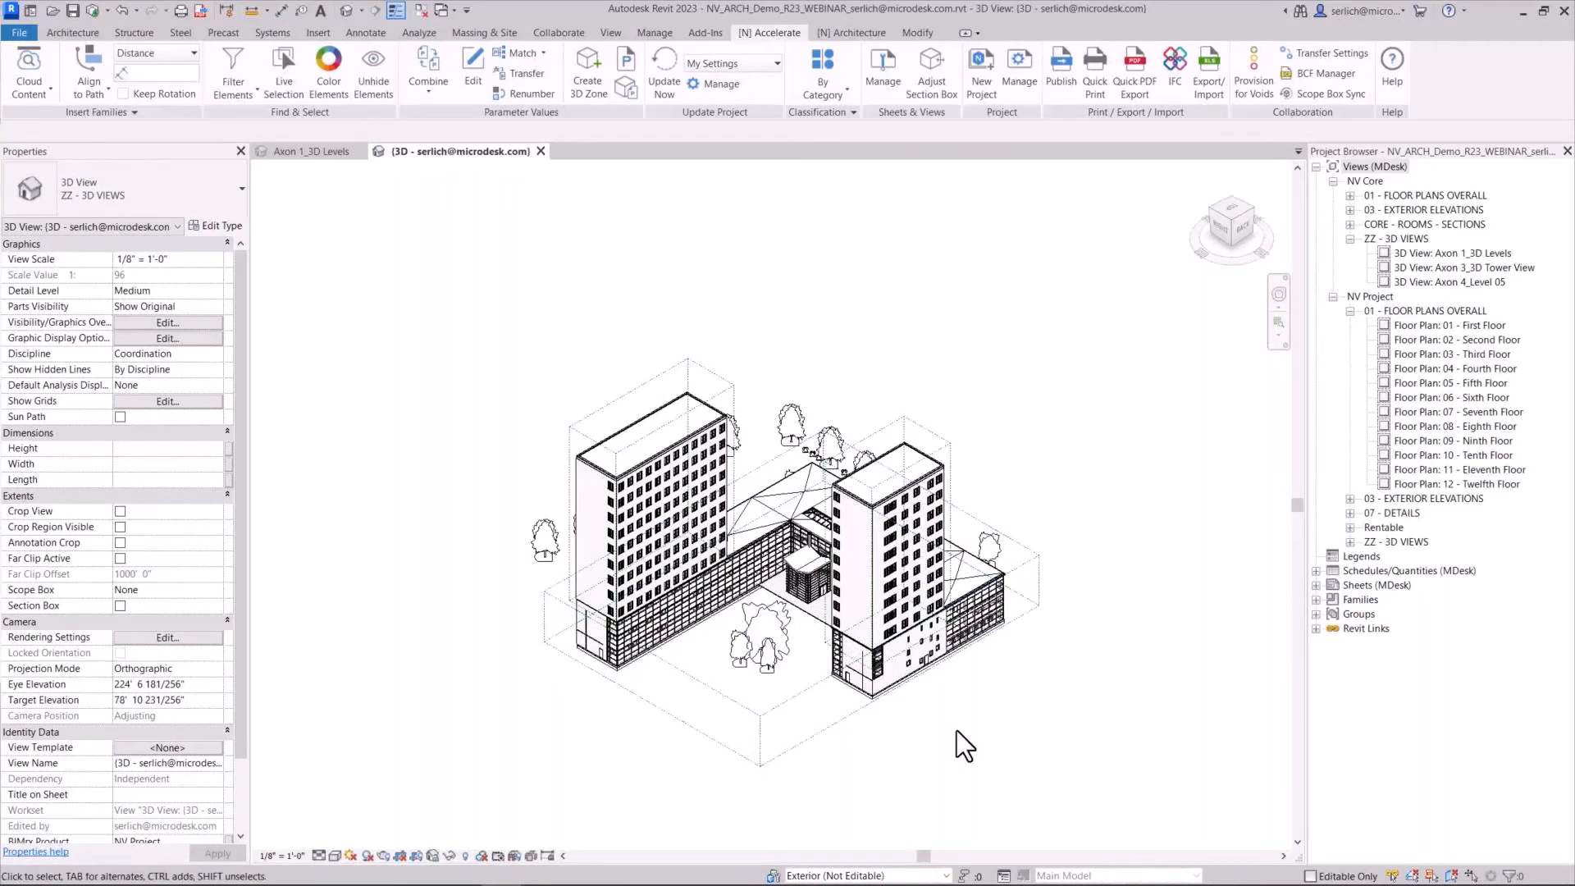
Start Create Dependent Views and limit the levels to 04 - Fourth Floor through 12 - Twelfth Floor
left_click(871, 85)
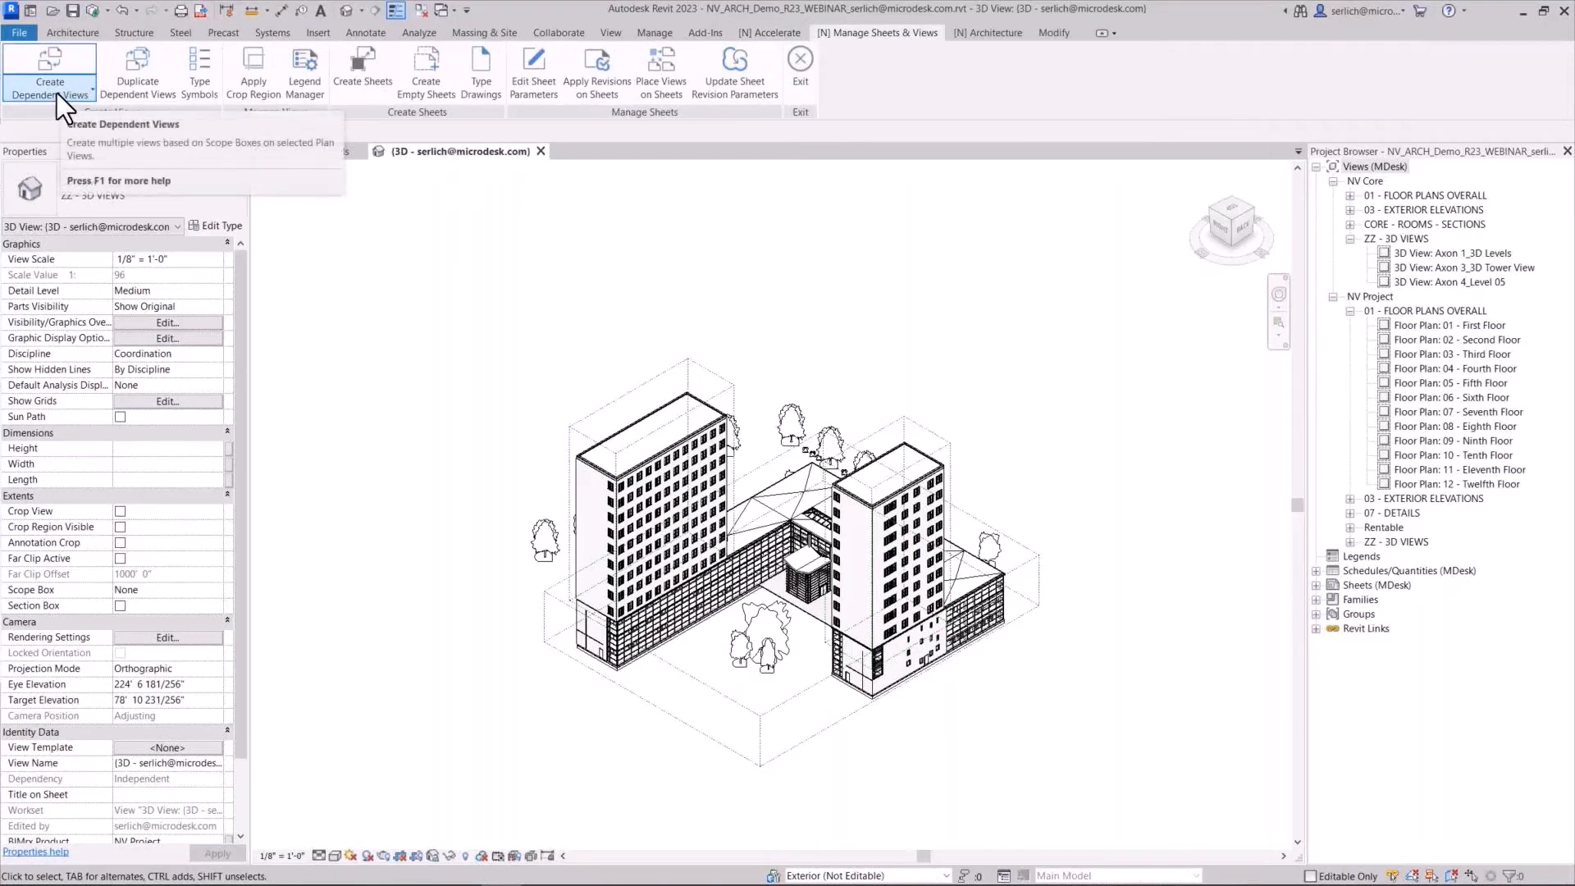
left_click(57, 51)
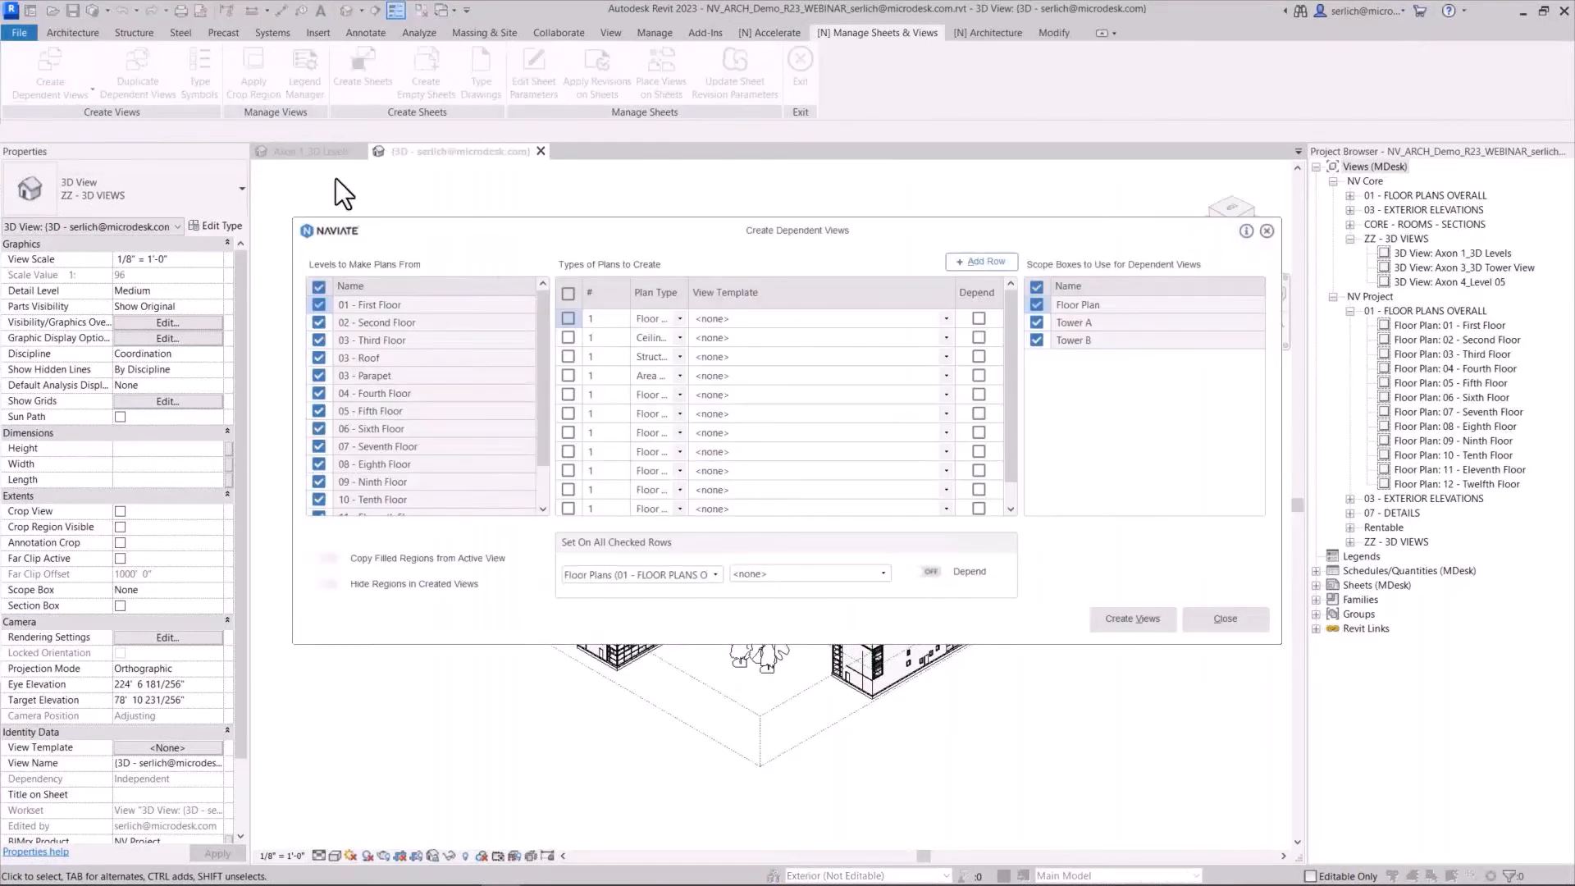
left_click_drag(553, 226, 529, 197)
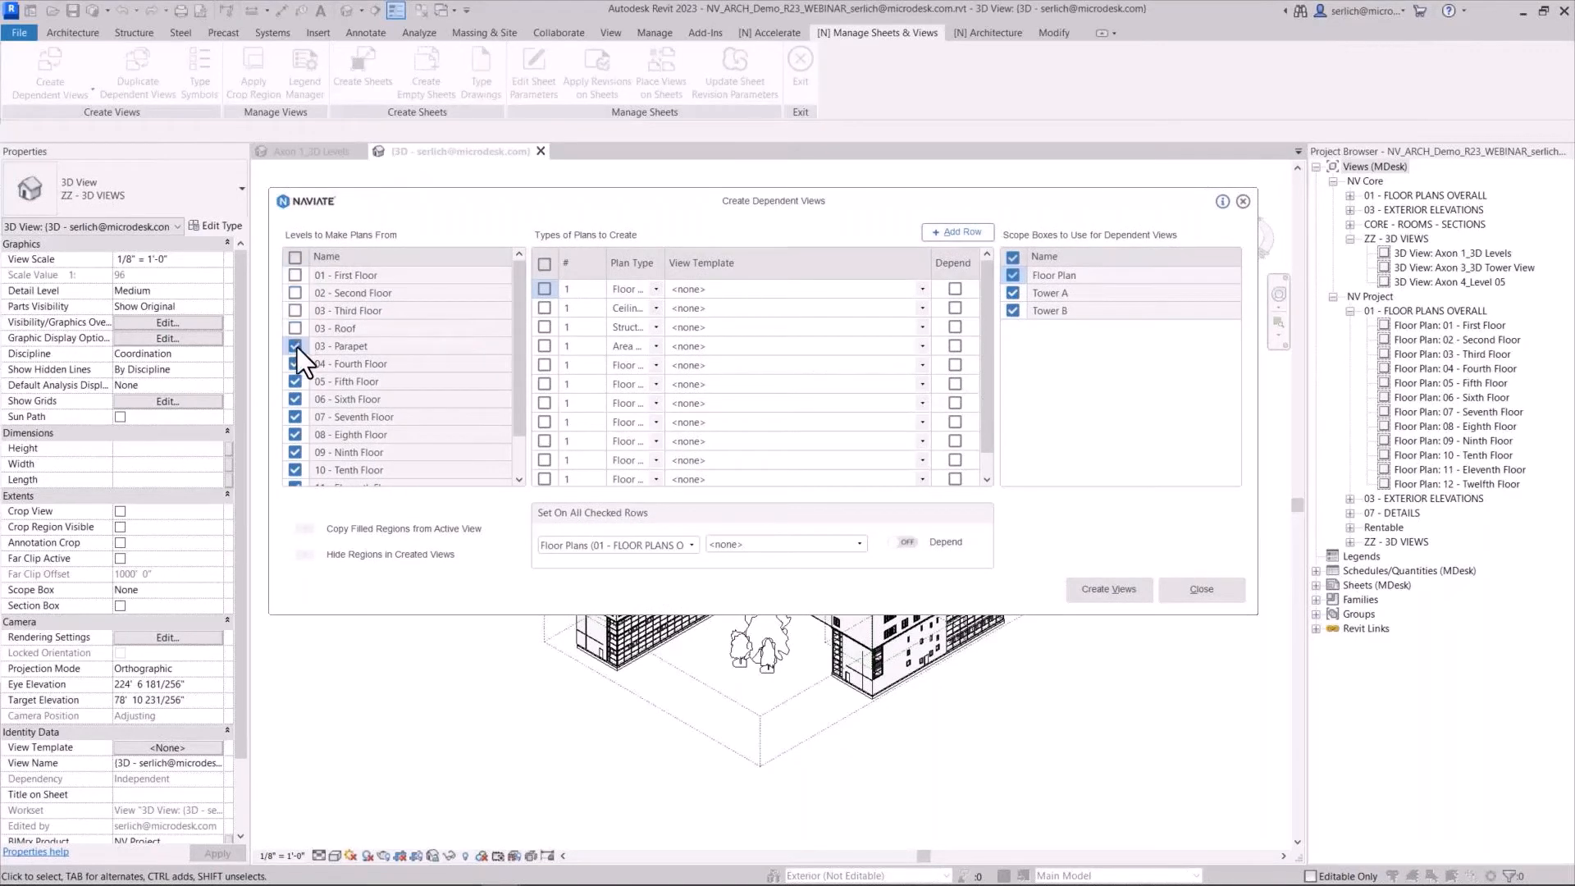
scroll(337, 428, "down", 3)
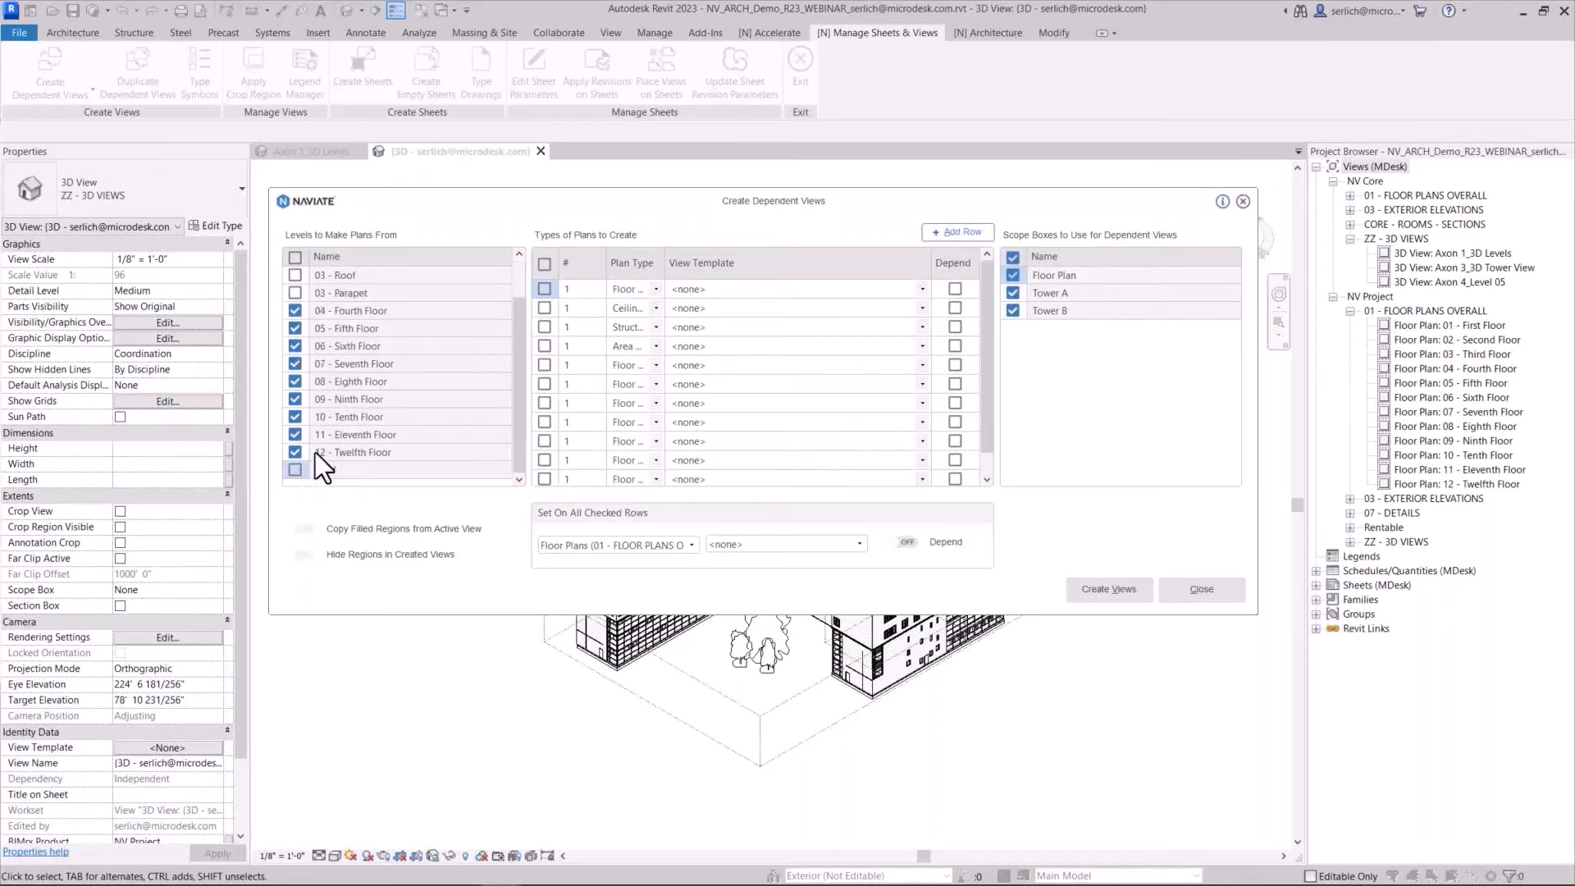
Include the 02 - FLOOR PLANS PART PLANS type with the NV Part 1/4 Plan template, using only the Tower A and Tower B scope boxes
left_click_drag(663, 262, 828, 273)
left_click(612, 449)
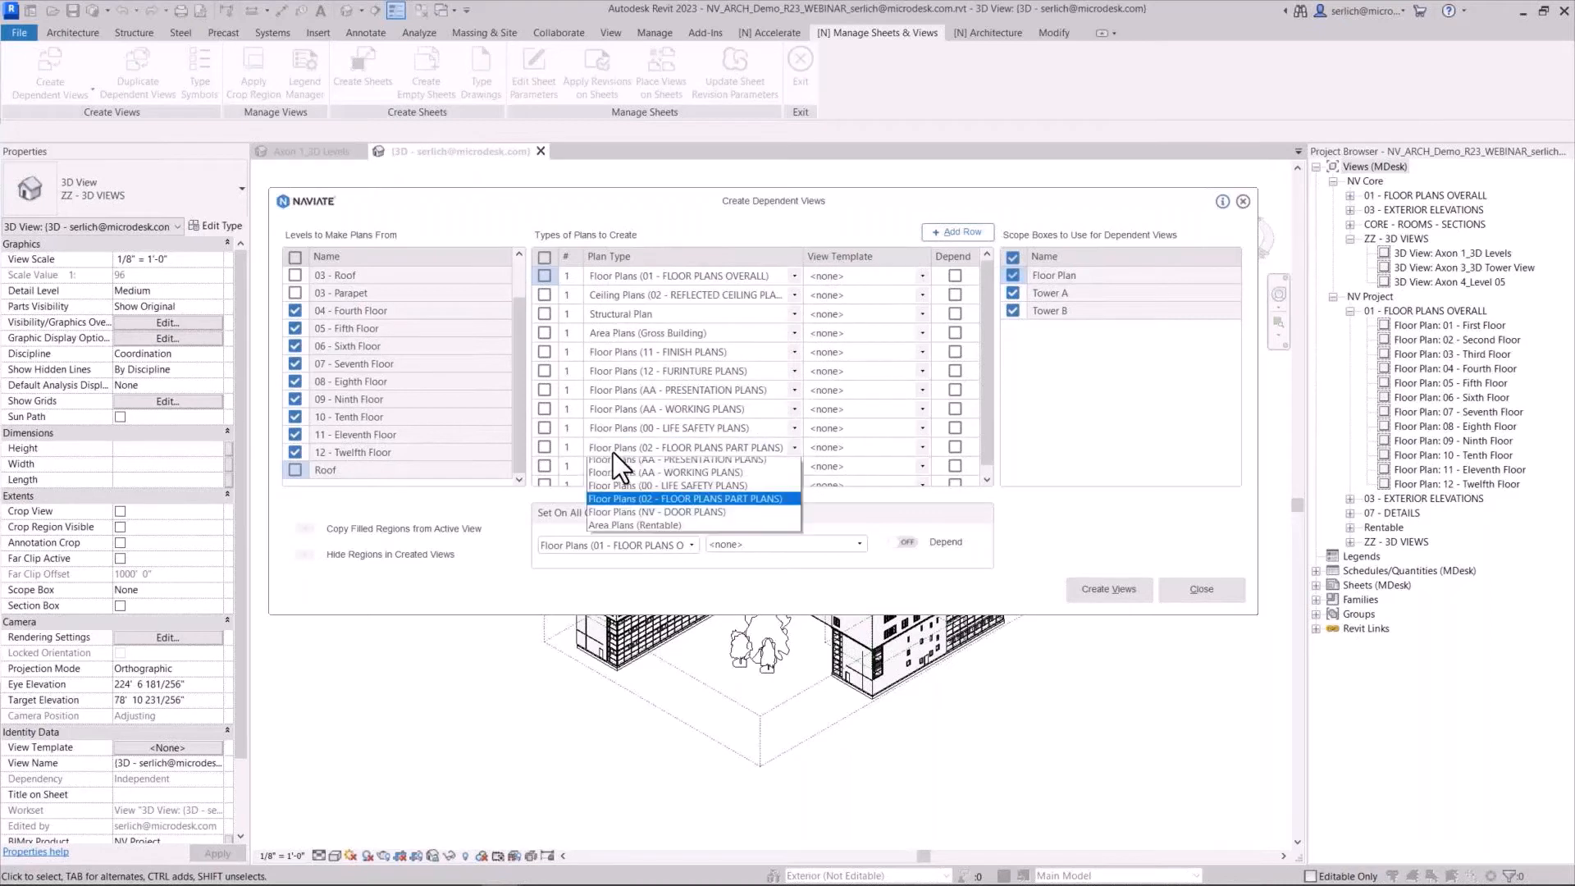
left_click(645, 446)
left_click(885, 448)
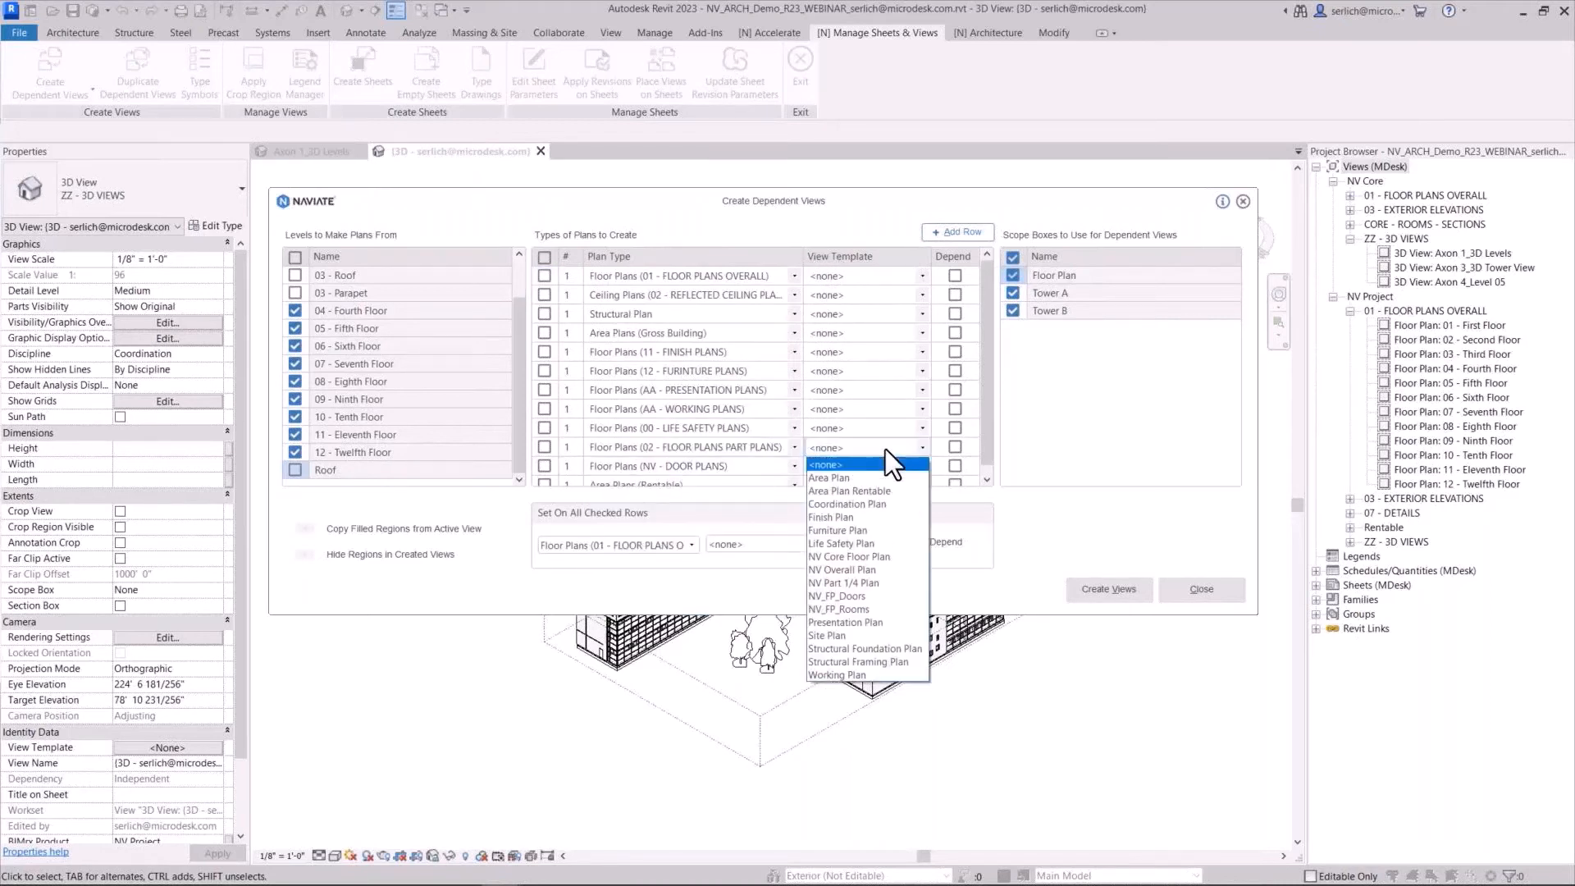
left_click(893, 582)
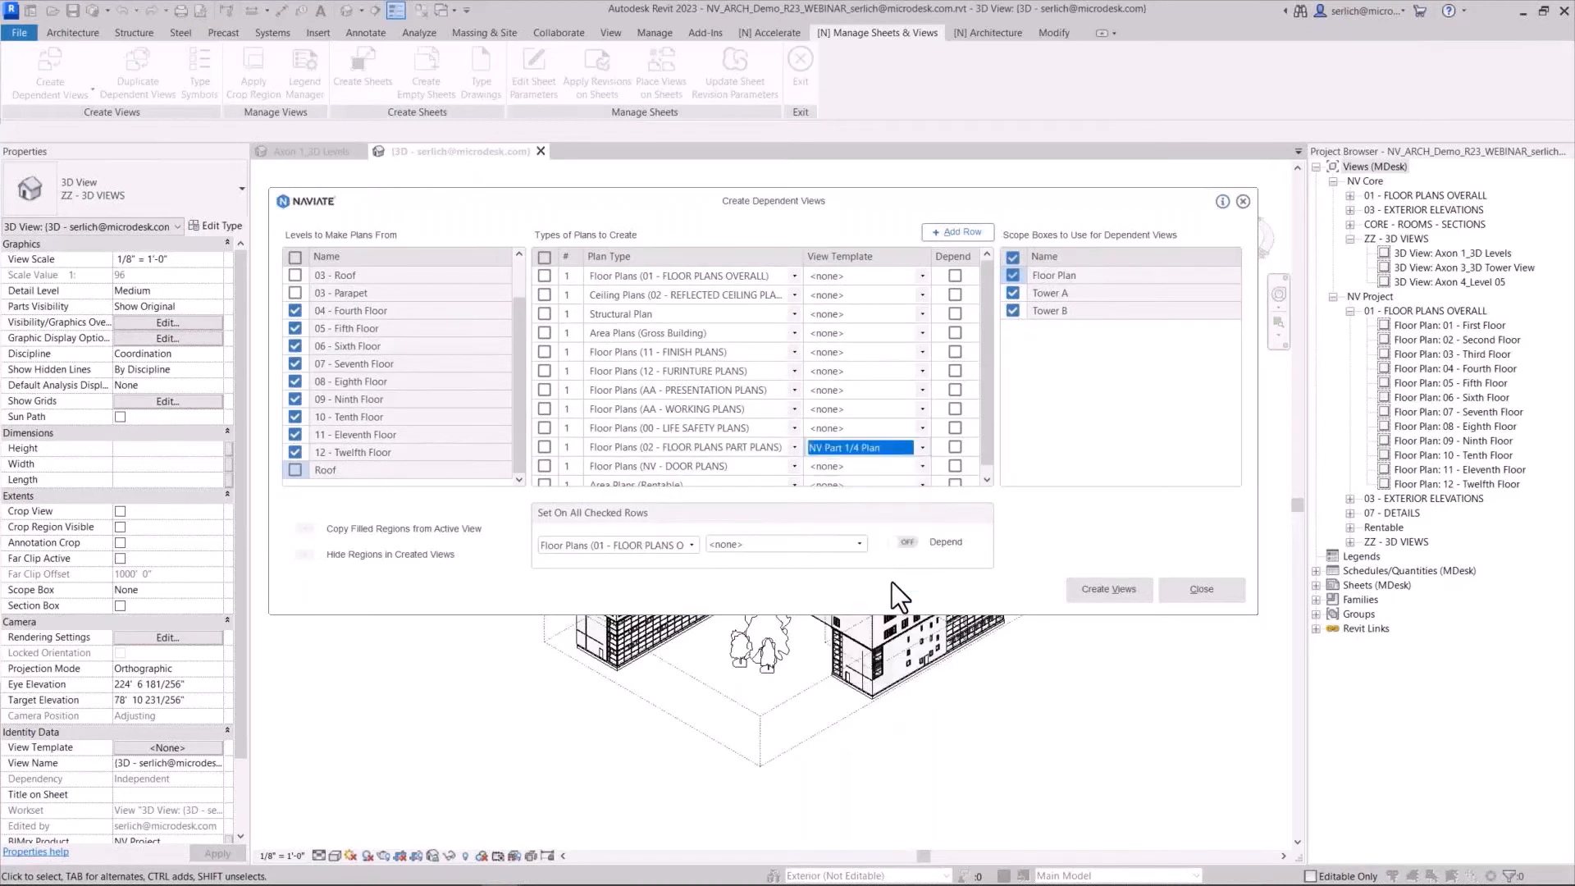
left_click(543, 447)
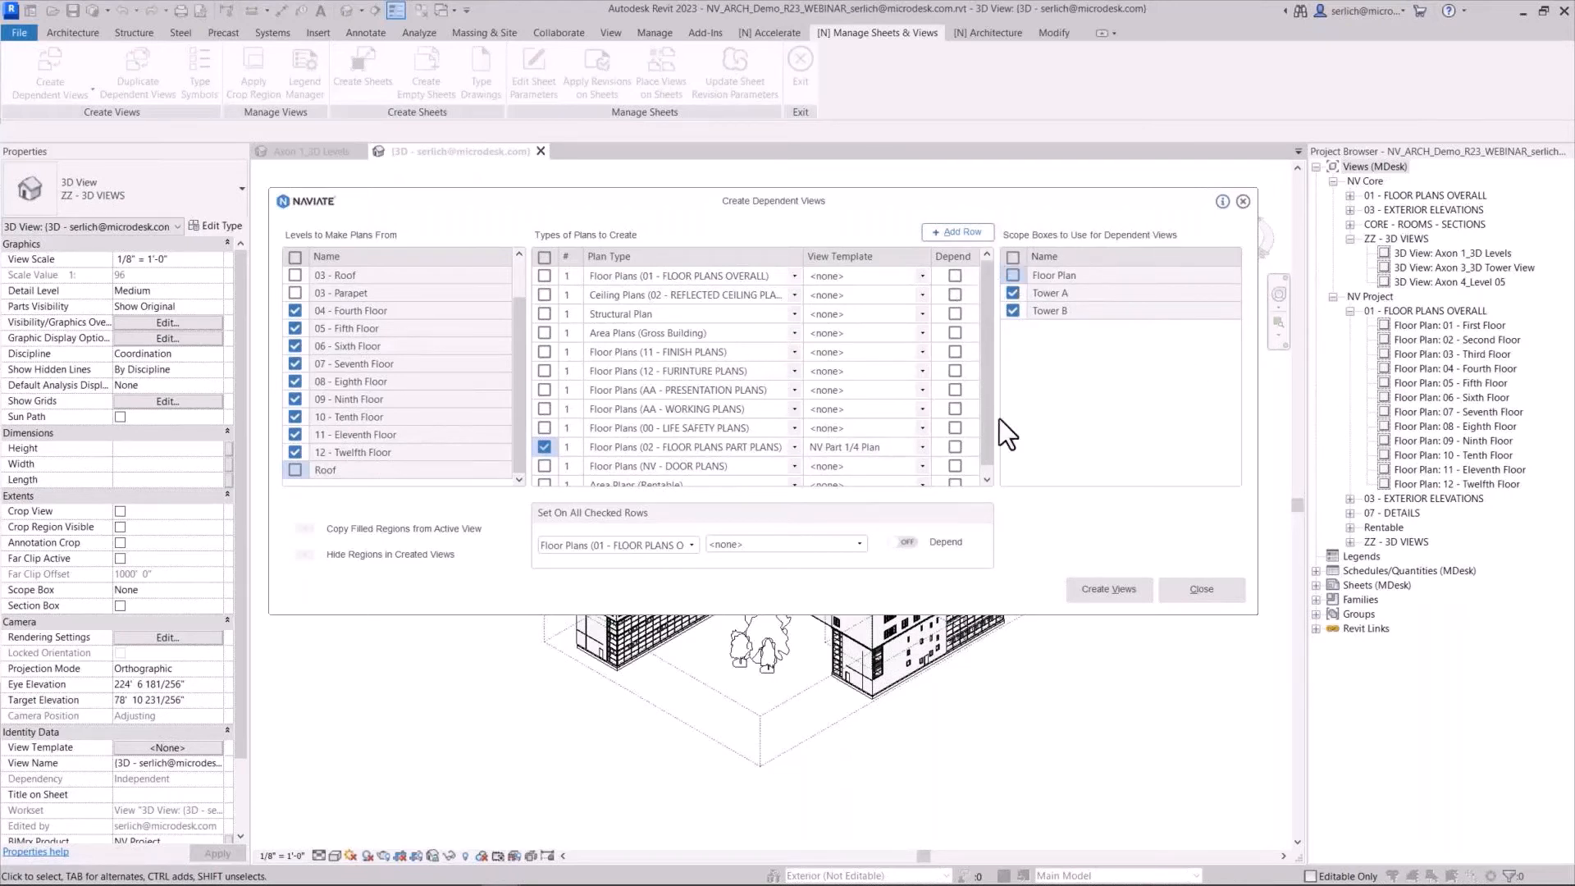
Create the dependent views and check the Fourth Floor part plan's dependent views in the project's view list
left_click(1099, 589)
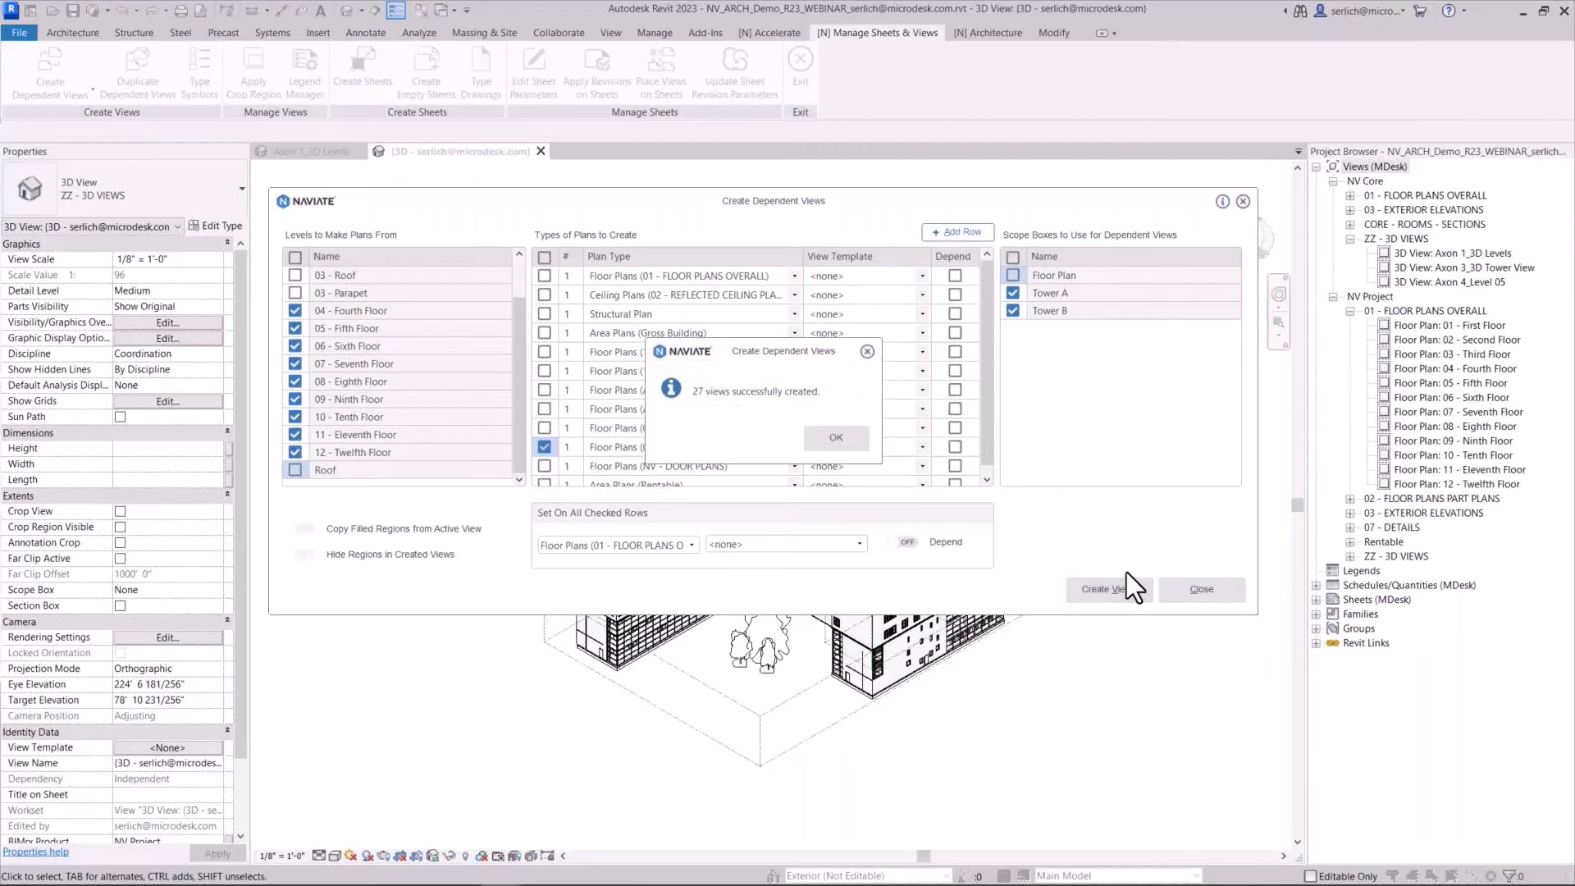
left_click(831, 443)
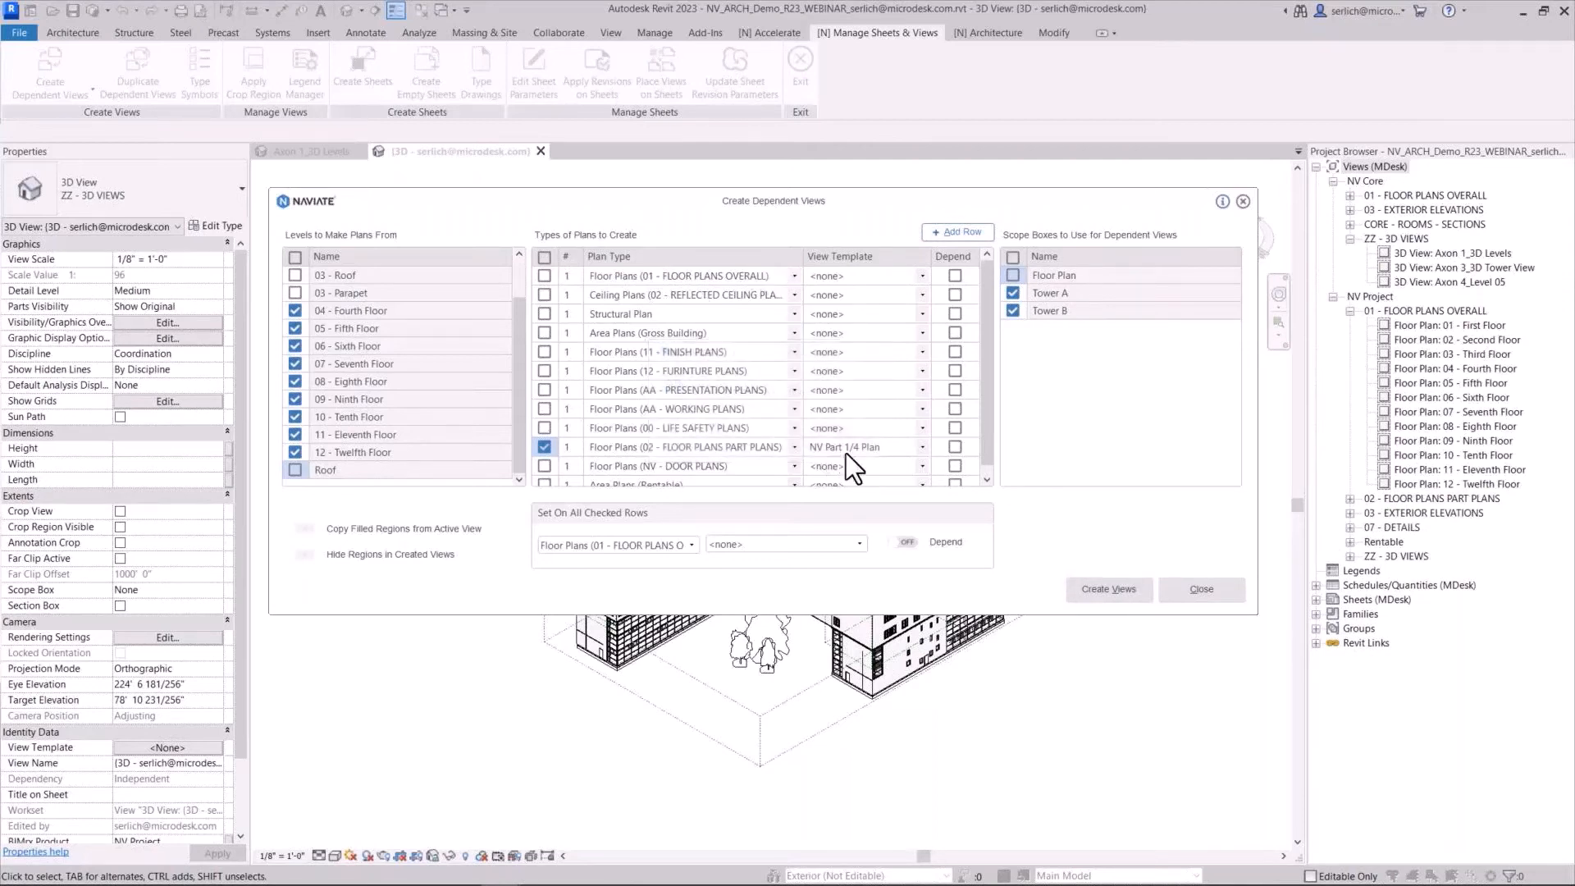
left_click(1224, 593)
left_click(1350, 498)
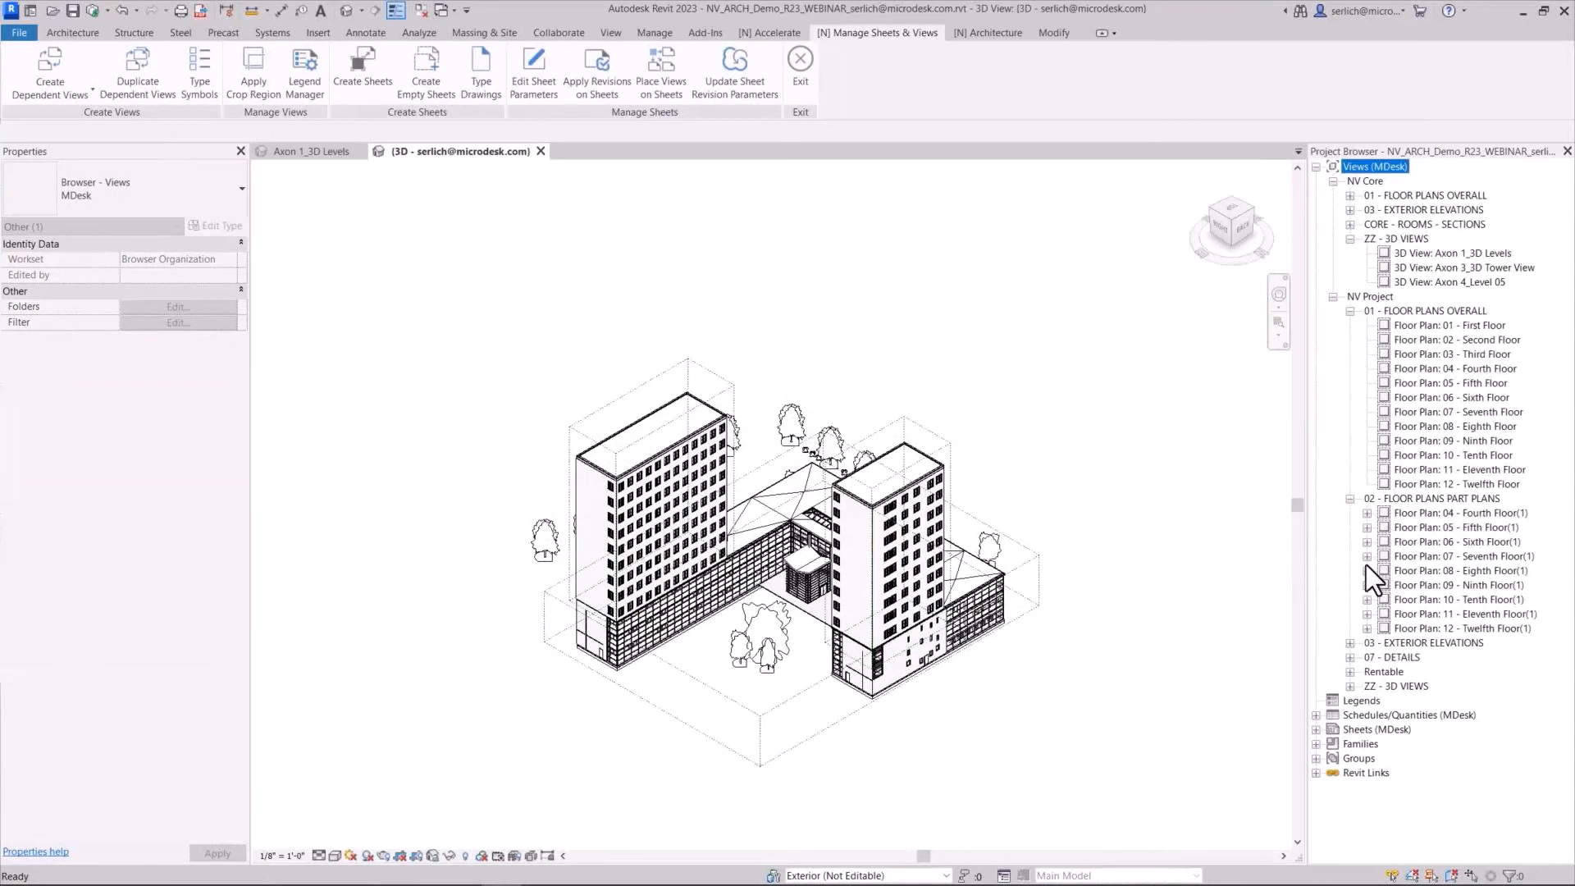
left_click(1371, 510)
left_click(1369, 513)
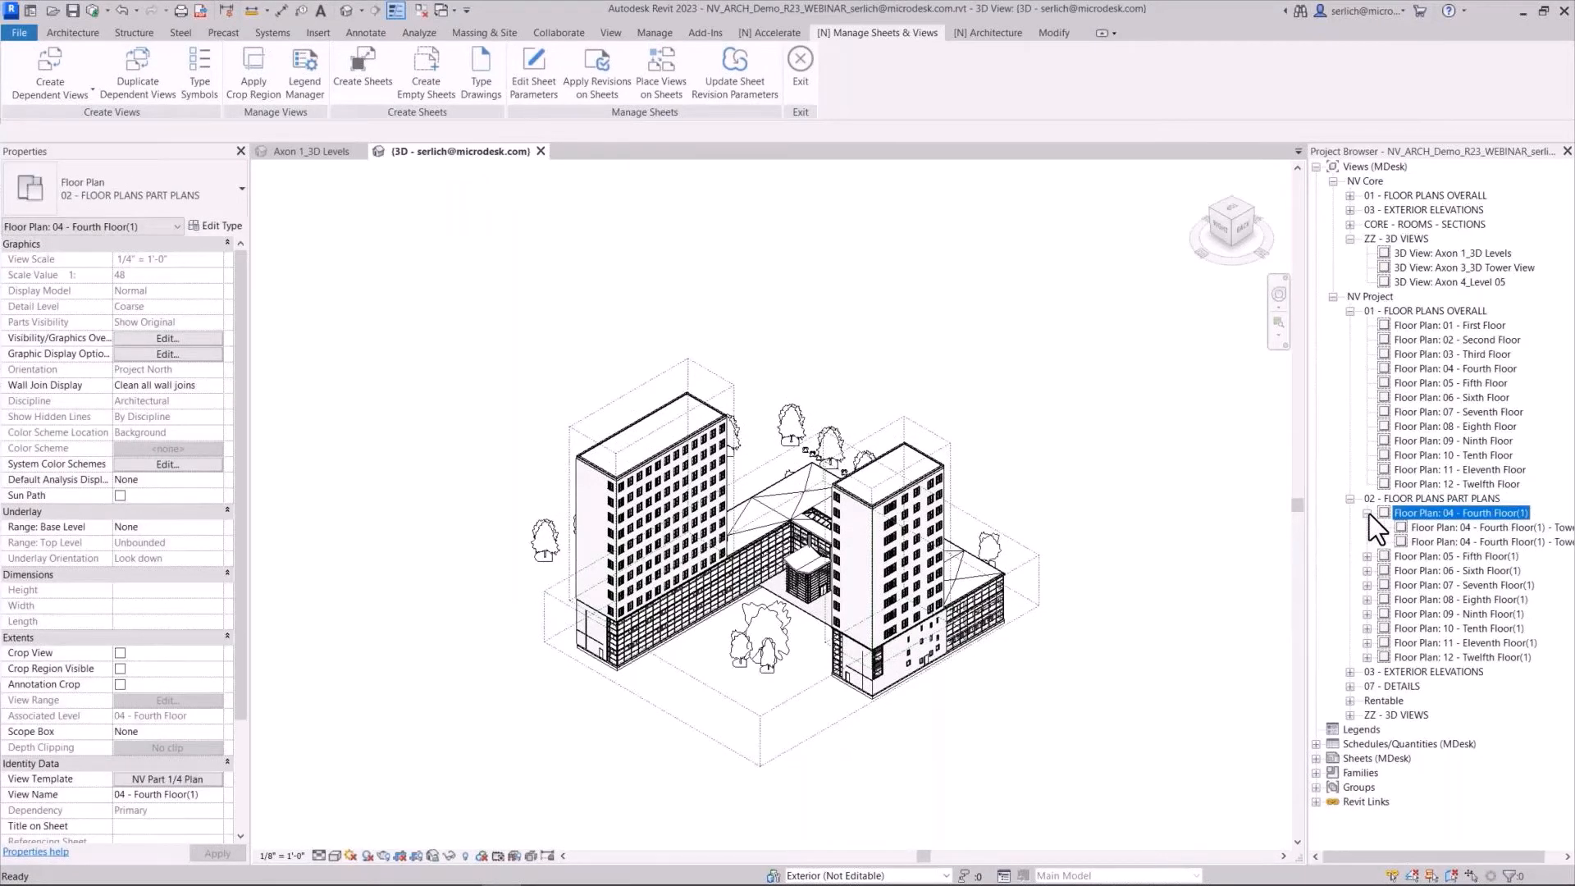
left_click(1369, 514)
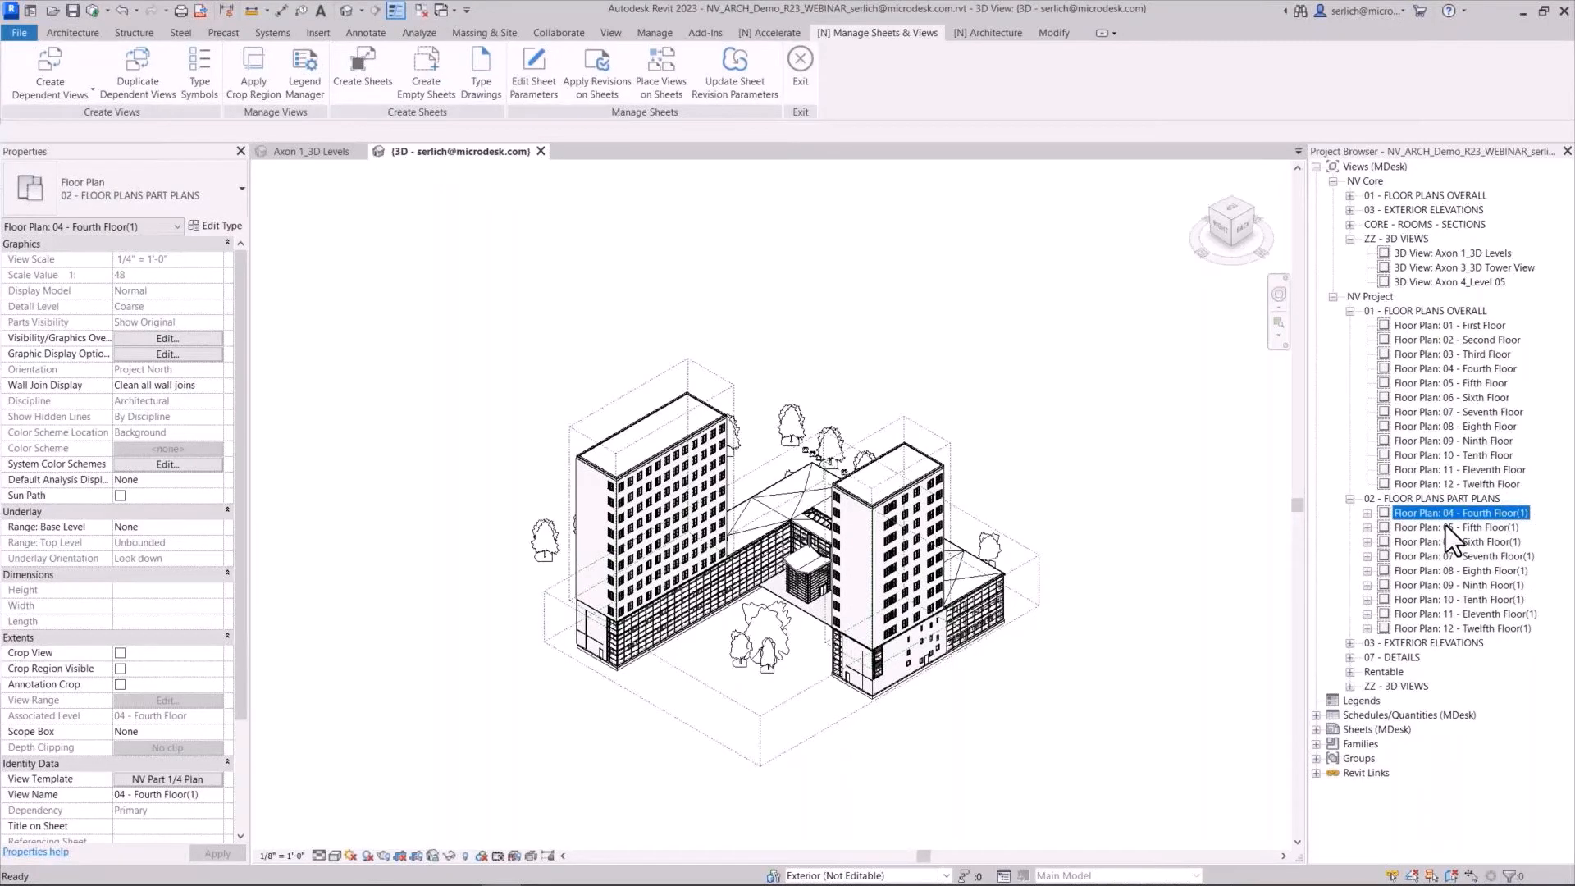
Open the parameter value editor for the Views category with the Type, Family and View Name columns
left_click(753, 33)
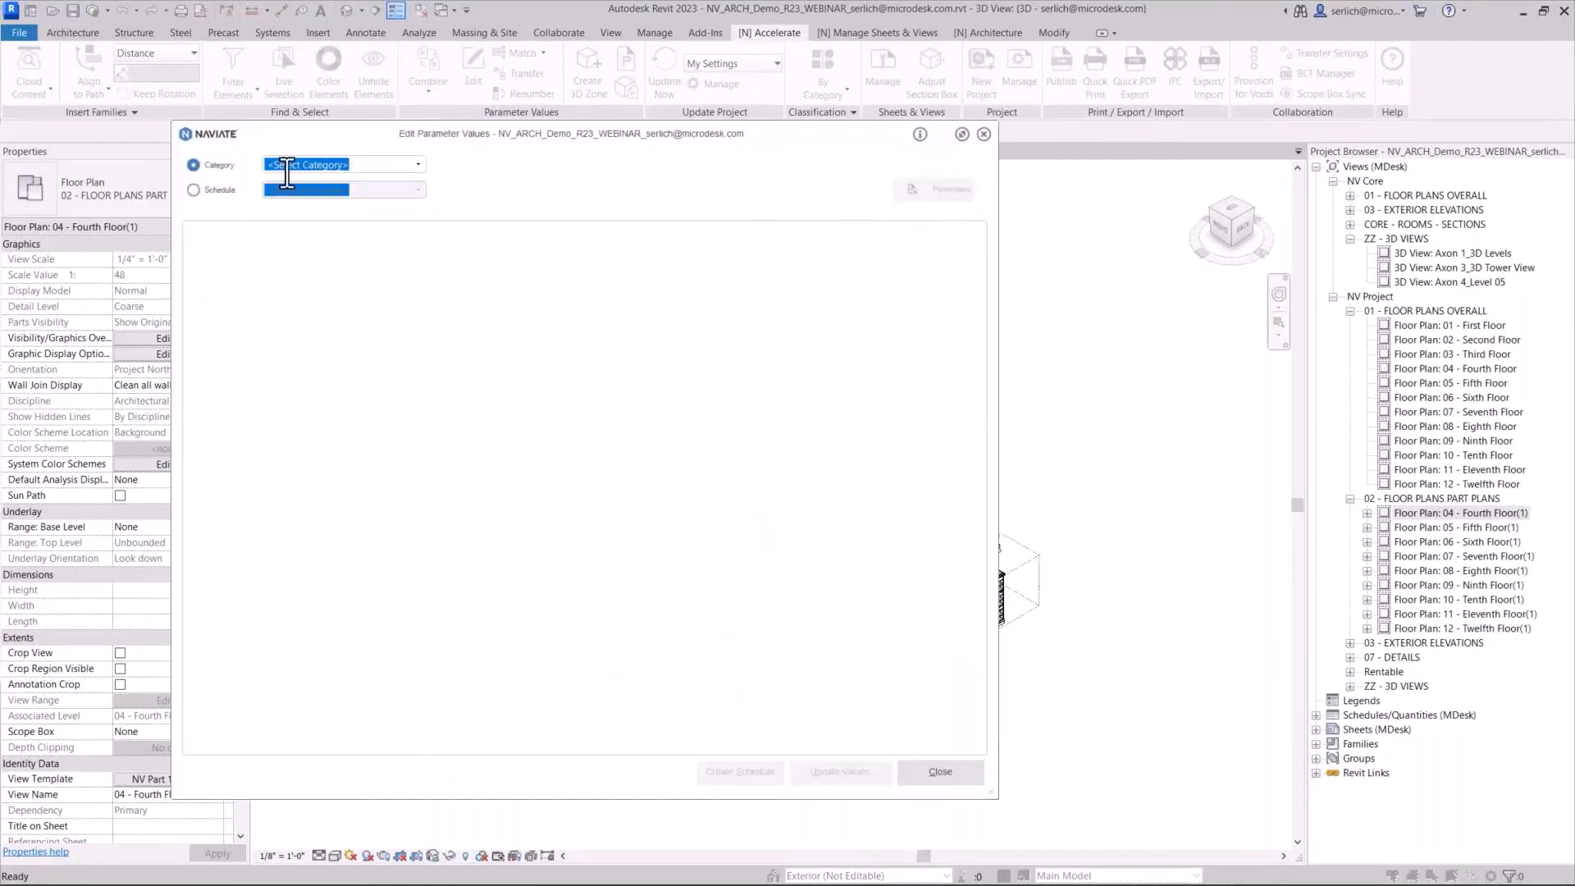
left_click(417, 165)
scroll(452, 205, "down", 15)
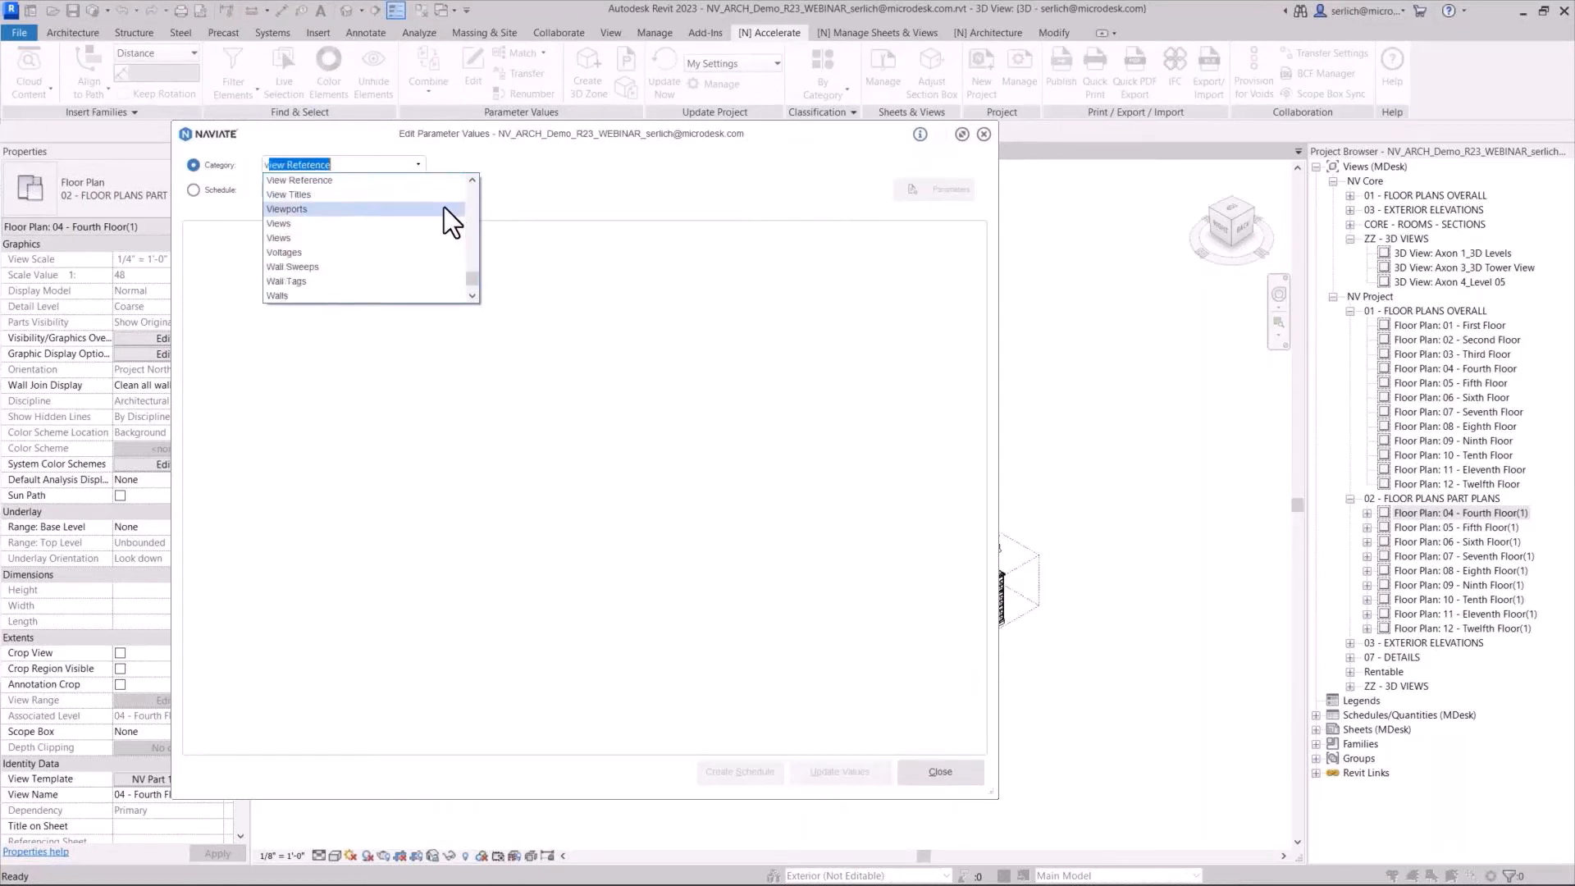
left_click(303, 225)
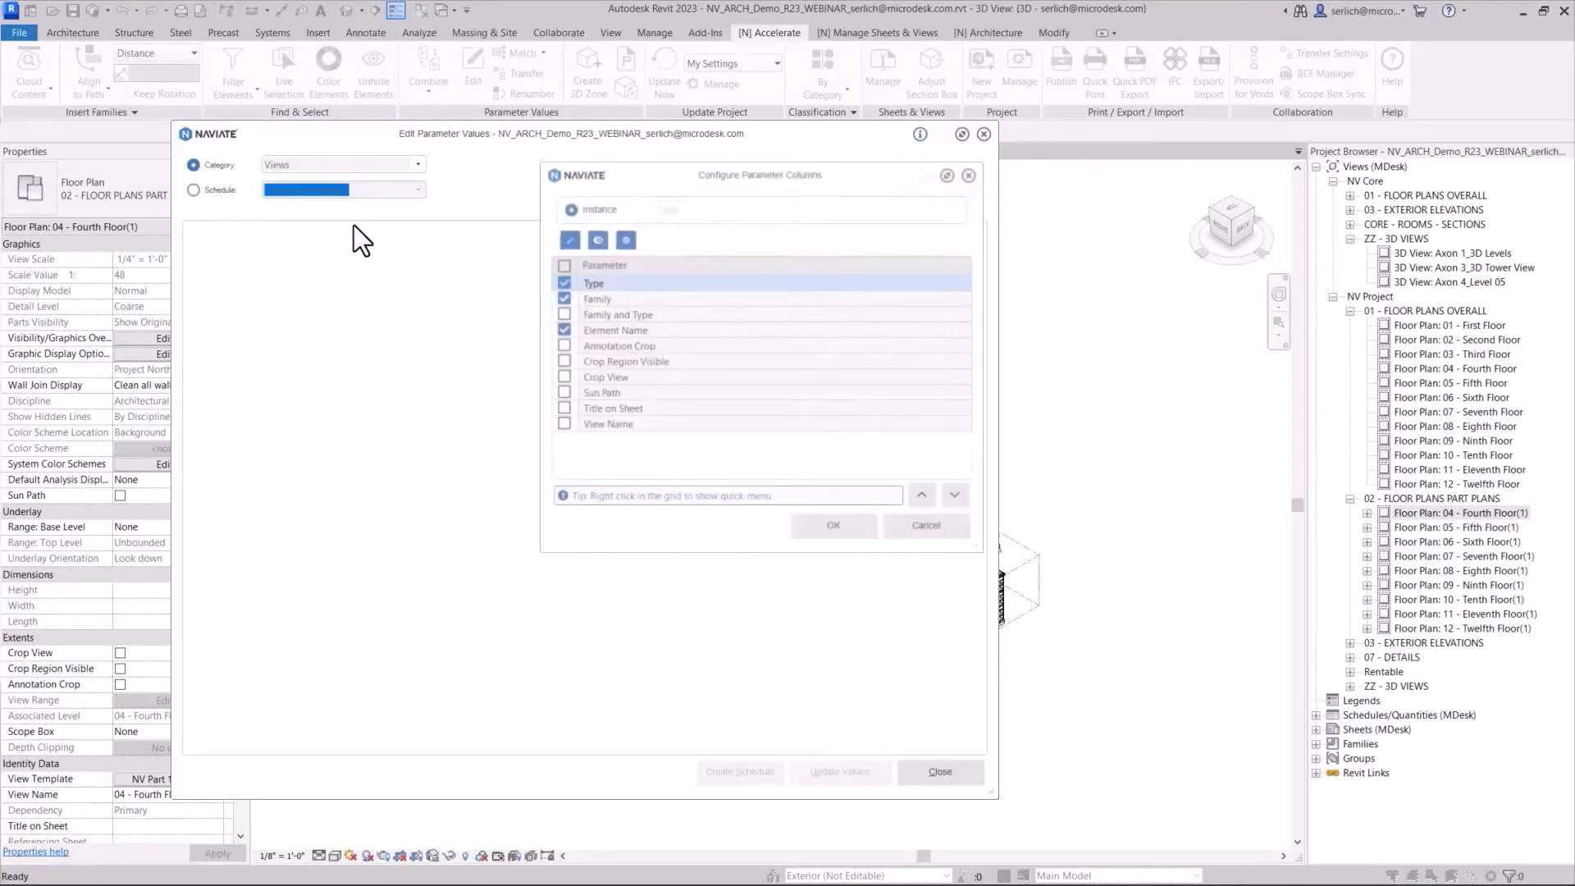
left_click(558, 331)
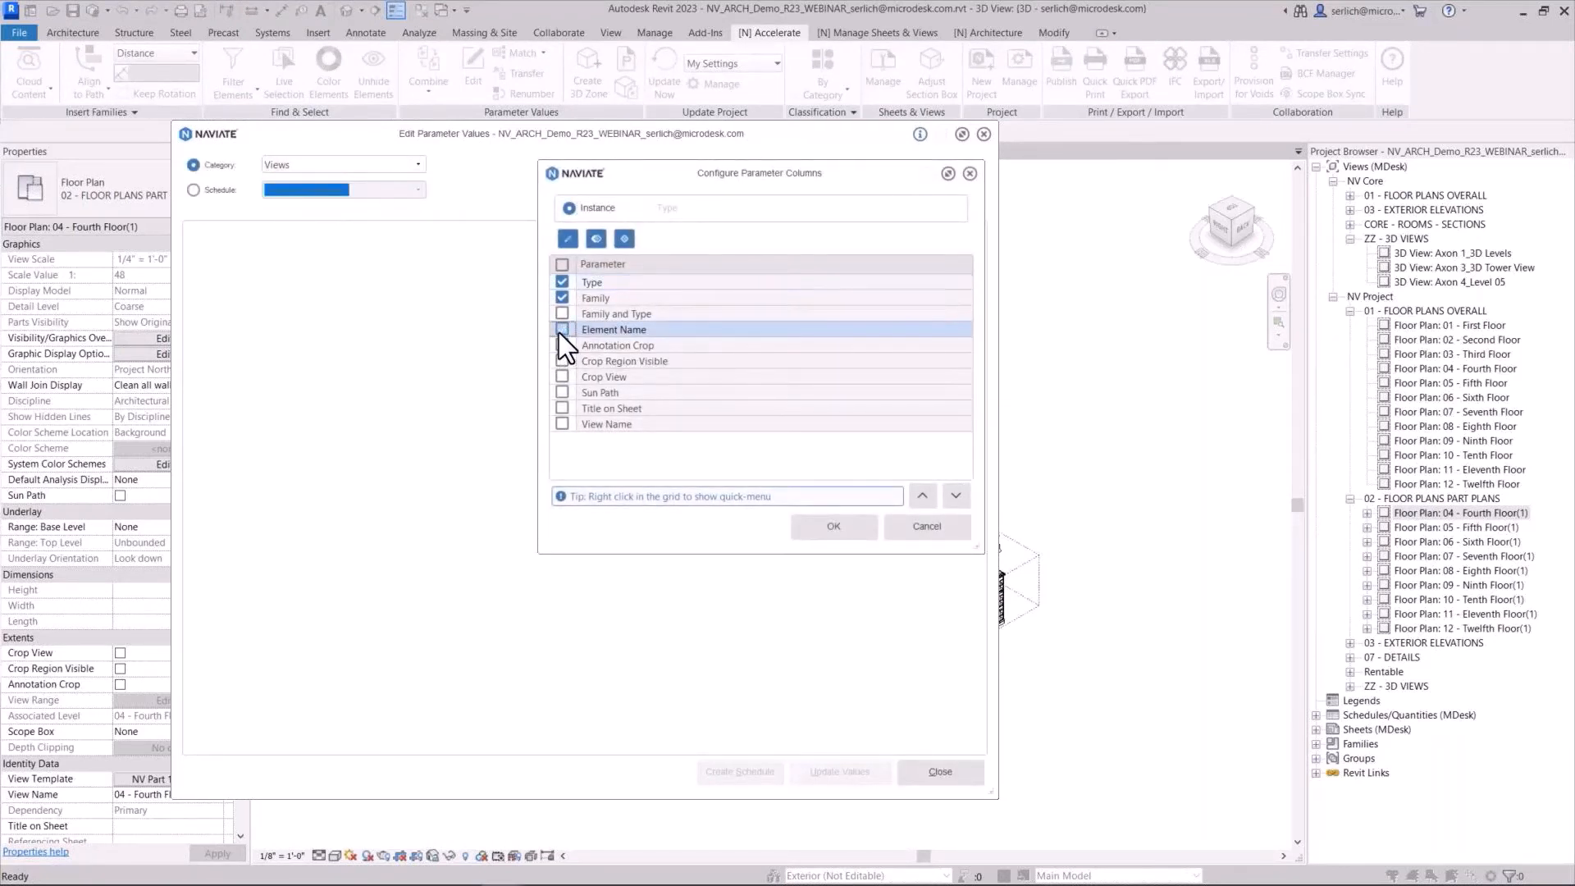
left_click(560, 429)
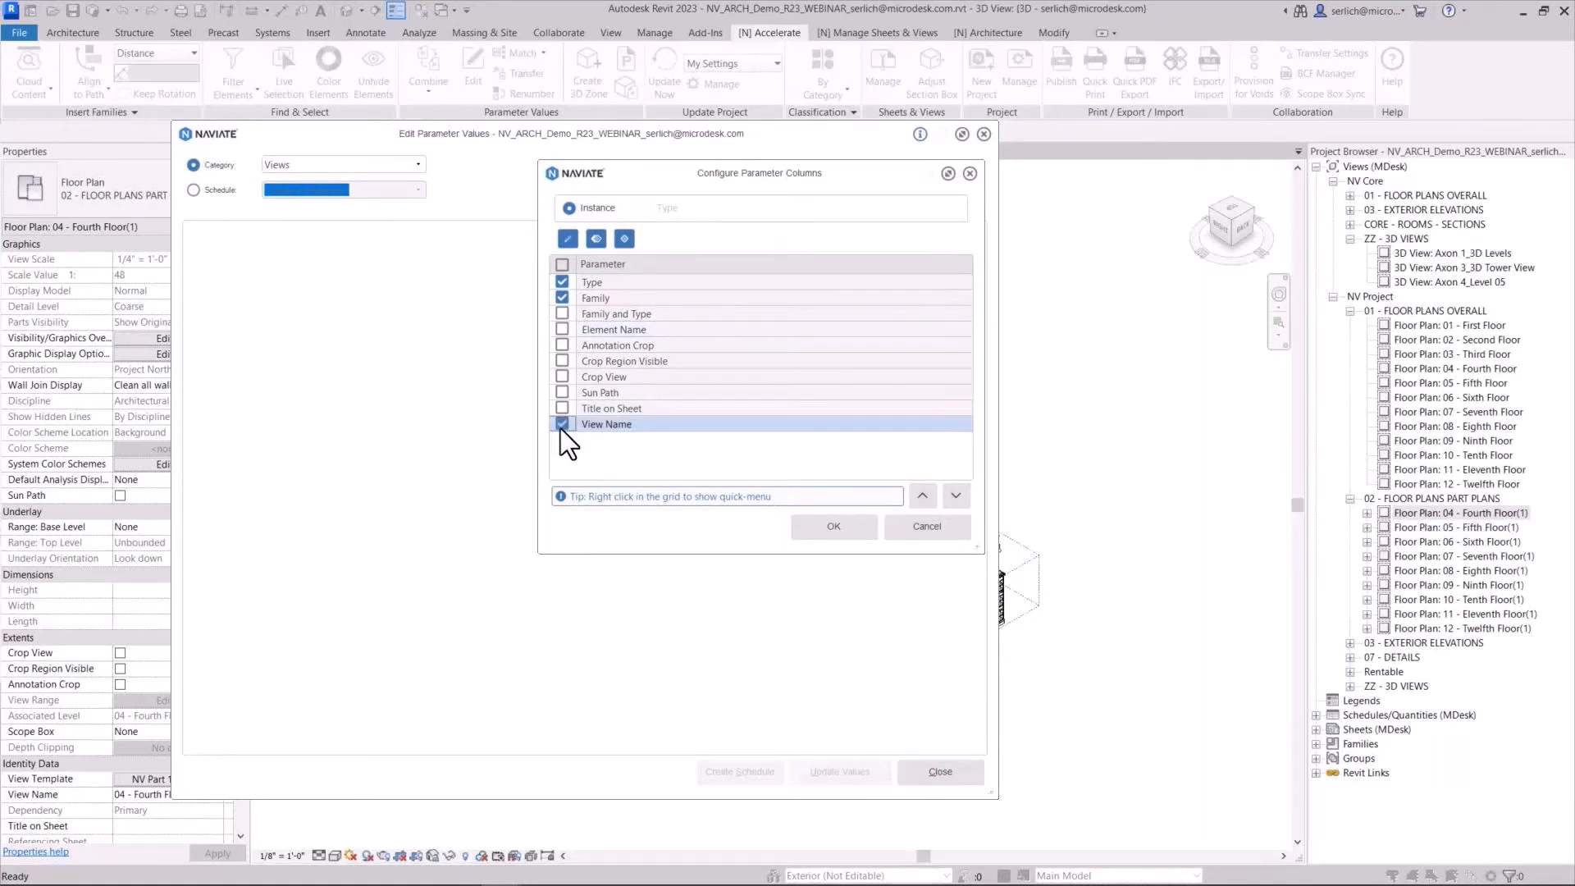
left_click(870, 528)
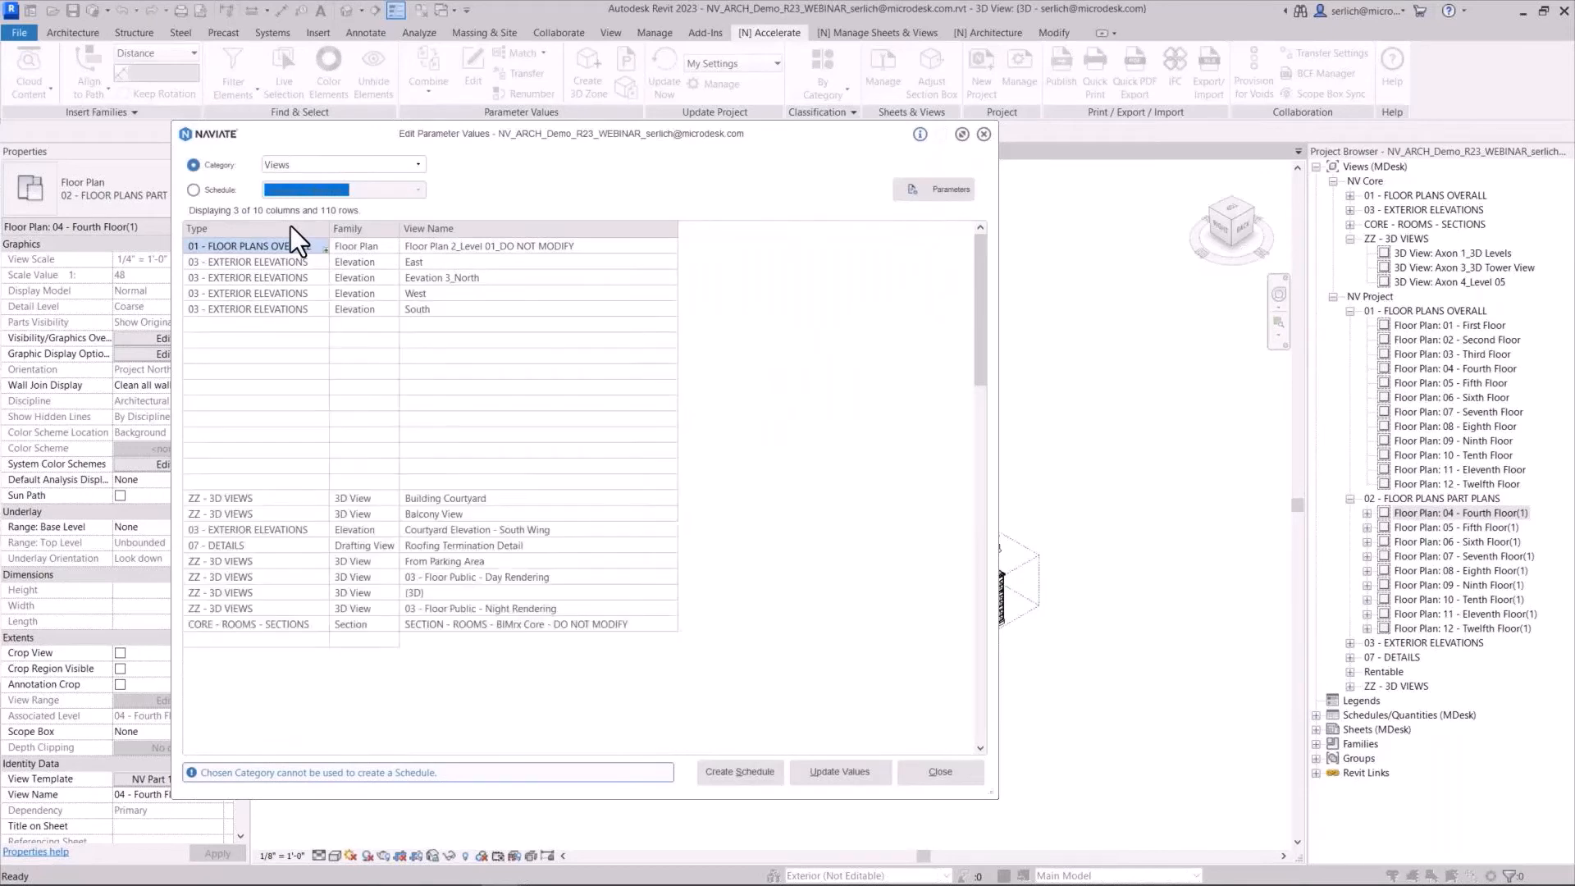
Sort the views by type and select the names of all part plans from Fourth Floor to Twelfth Floor - Tower B
left_click(290, 226)
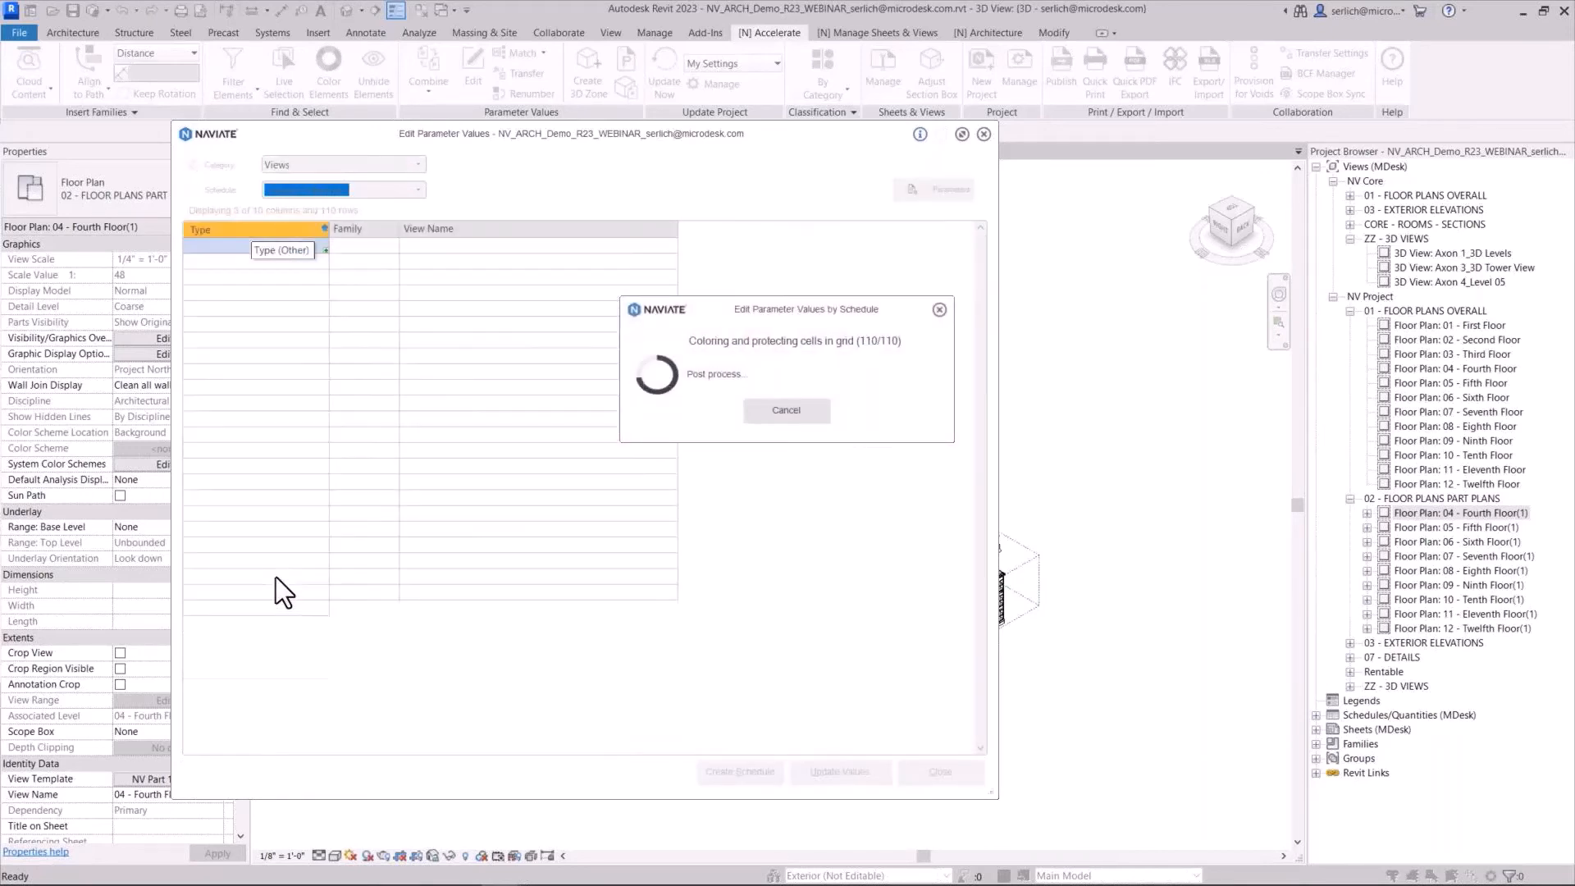
scroll(276, 578, "down", 5)
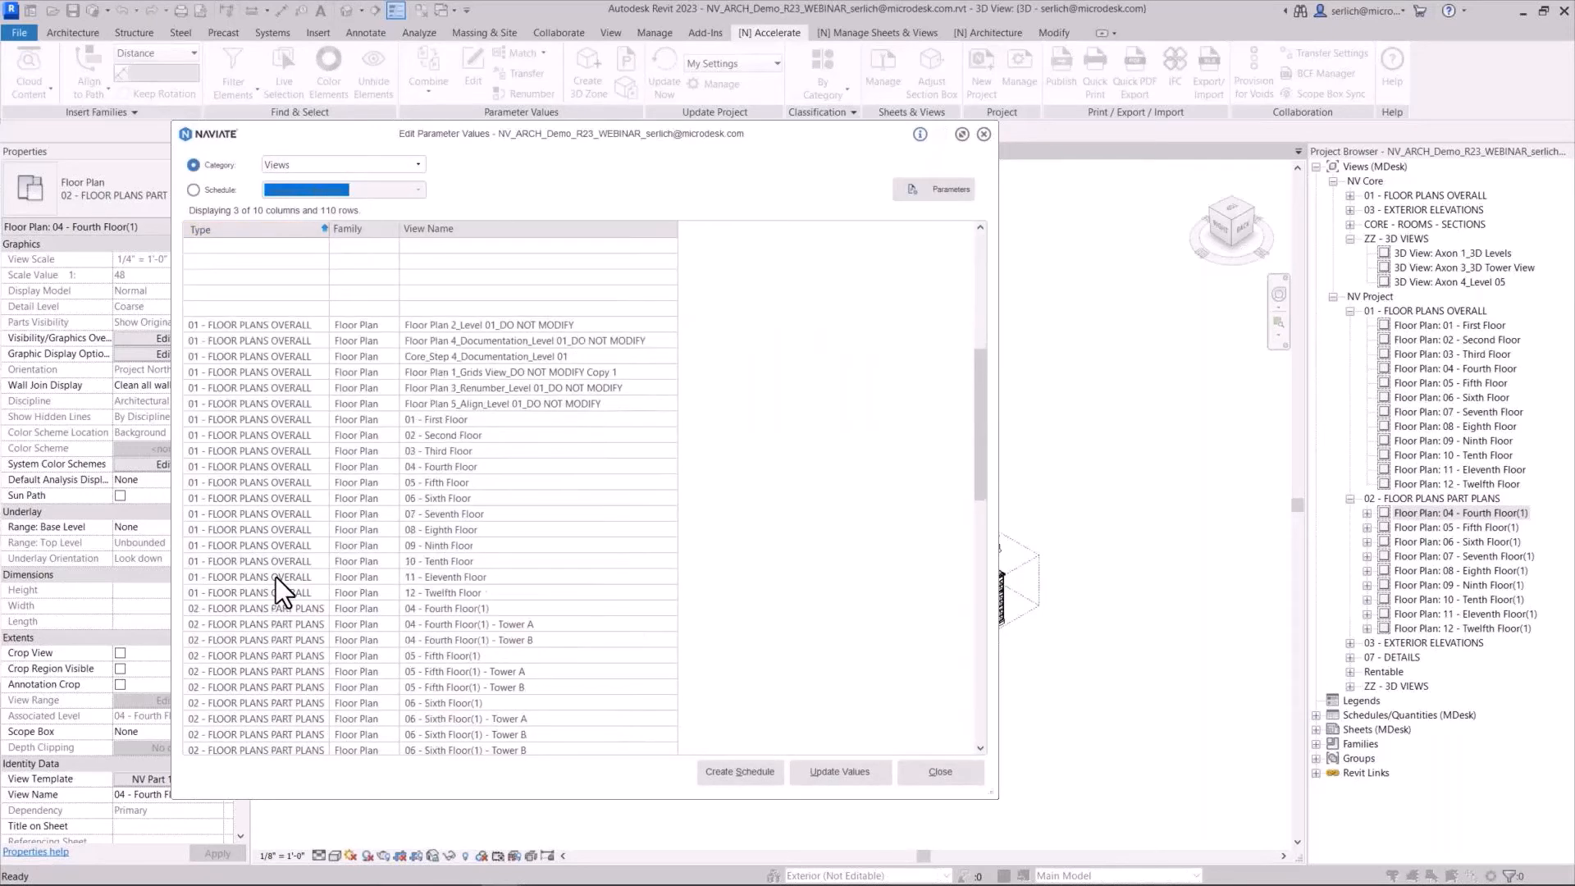
left_click(457, 436)
scroll(543, 534, "down", 4)
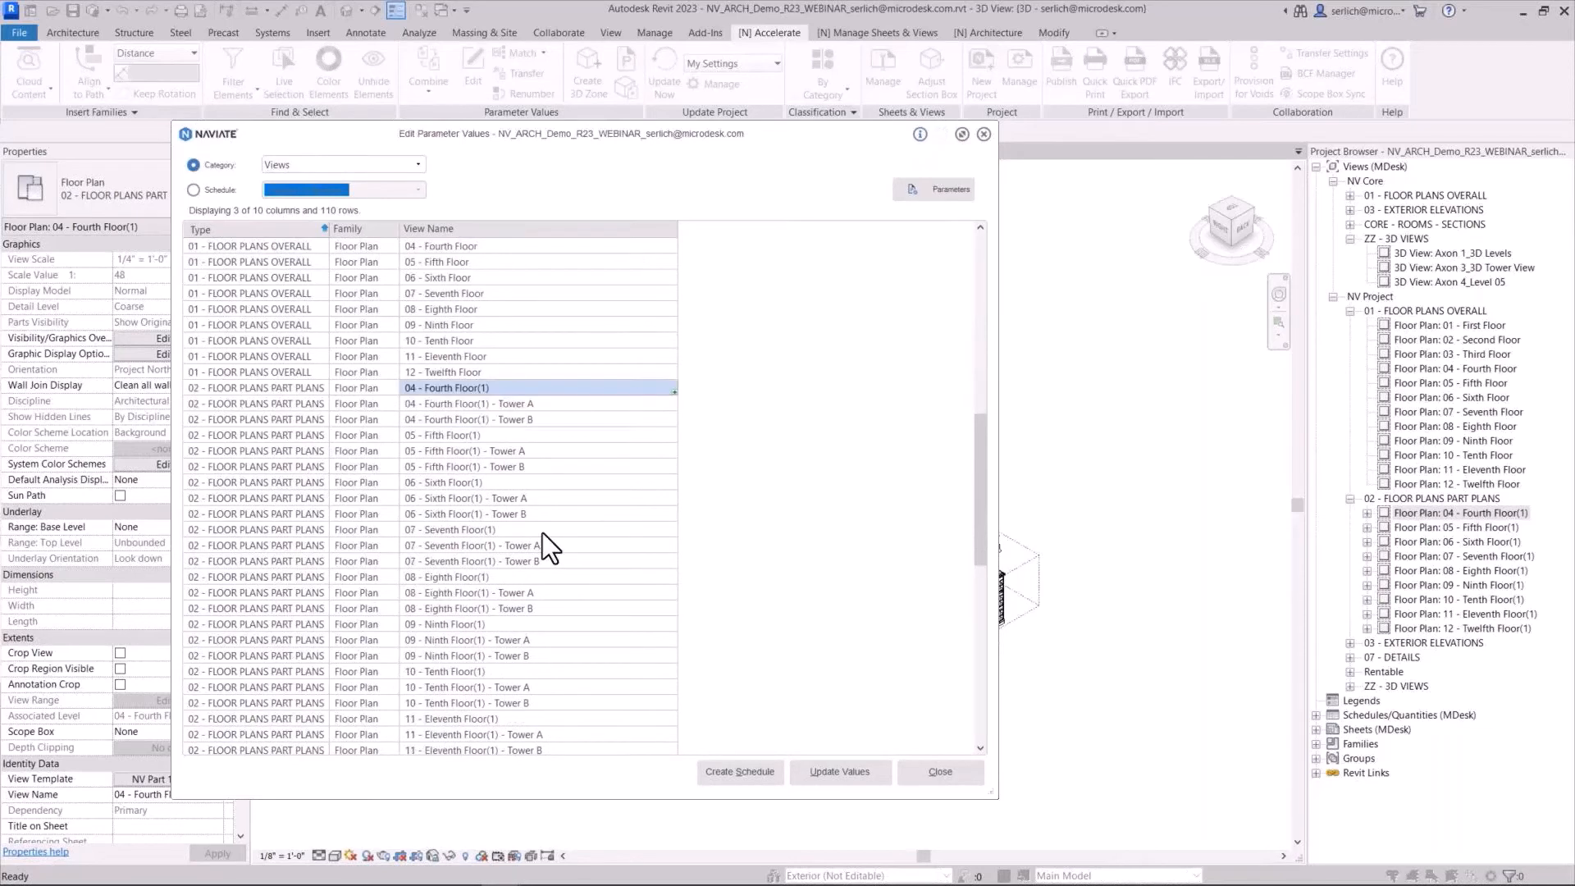
left_click(525, 653, "shift")
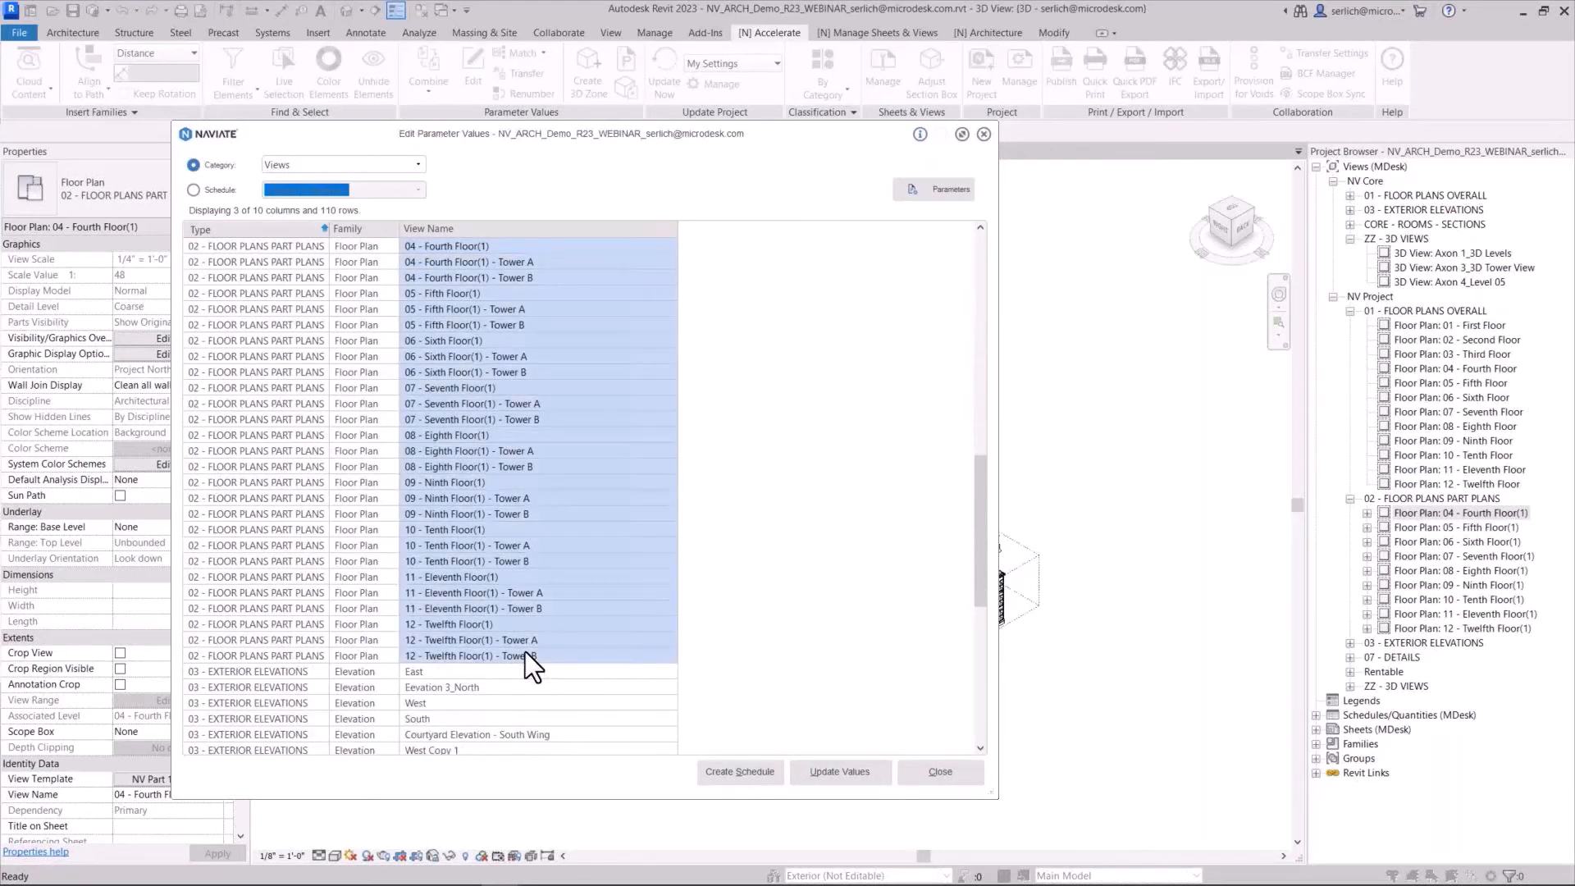
Replace "Floor(1)" with "Part Plan" in all the selected view names
right_click(505, 402)
left_click(540, 405)
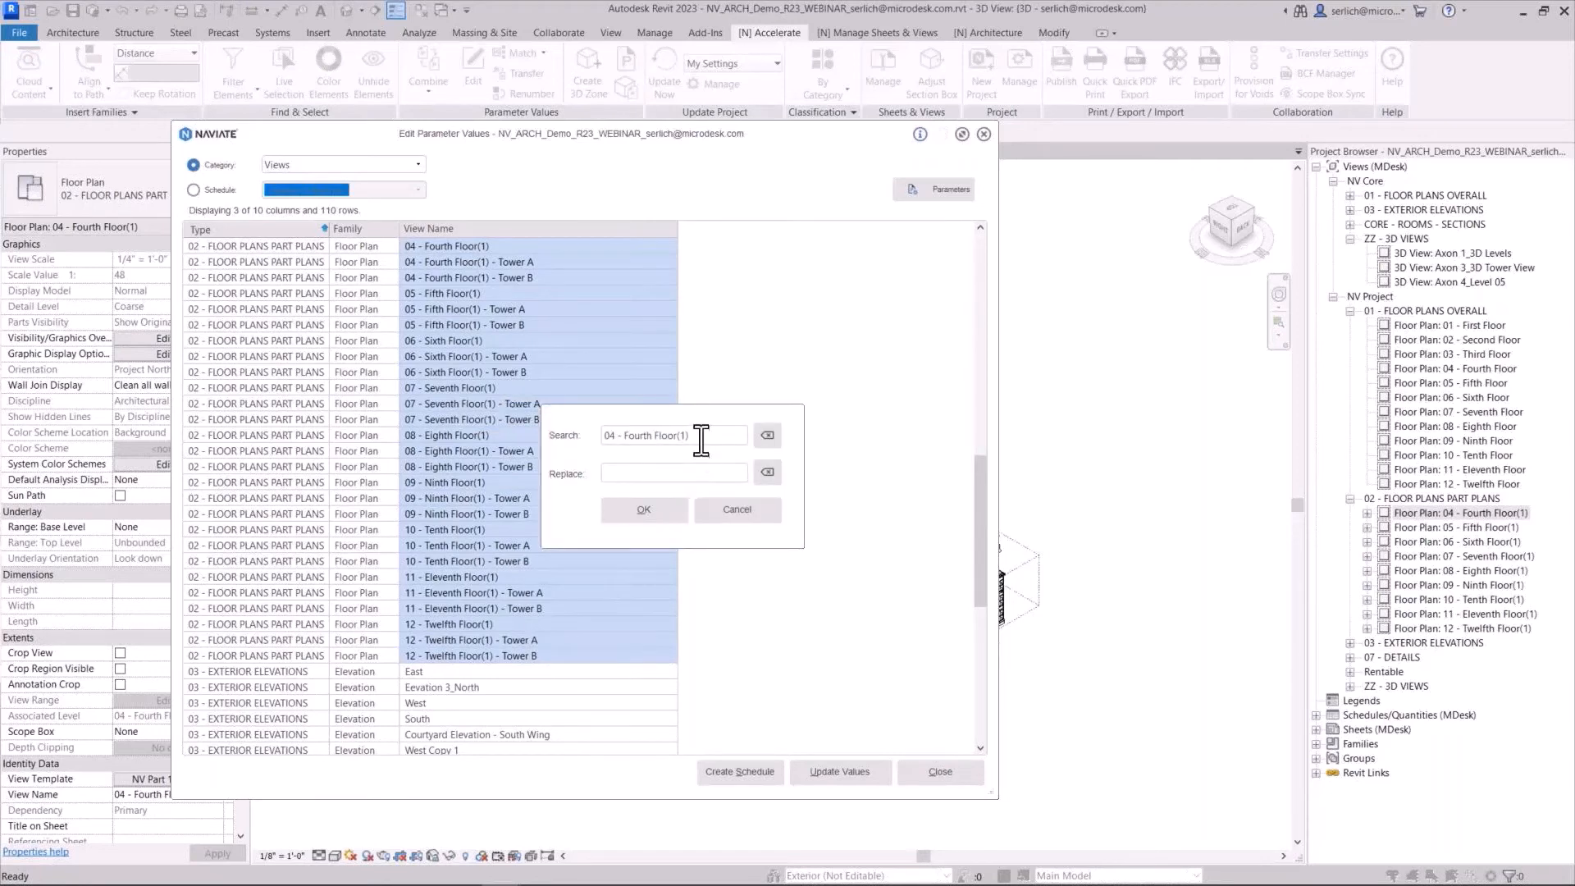
left_click_drag(699, 435, 658, 437)
left_click(655, 437)
left_click_drag(655, 436, 572, 428)
key("BackSpace")
left_click(612, 480)
type("Part Plan")
left_click(645, 510)
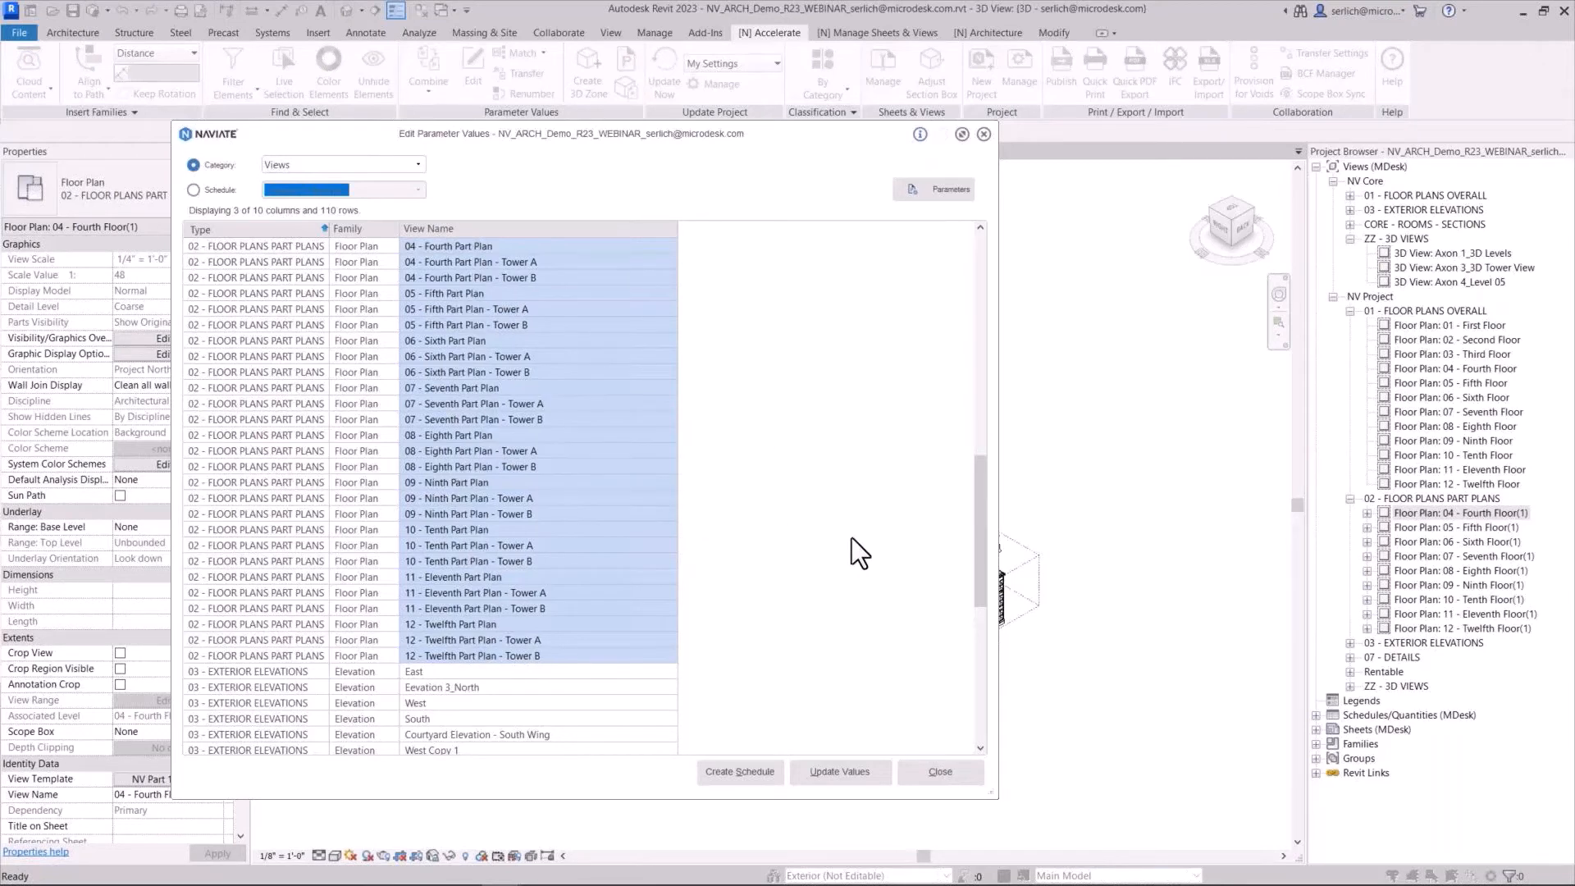
Apply the edited view names to the project and close the parameter value editor
left_click(863, 775)
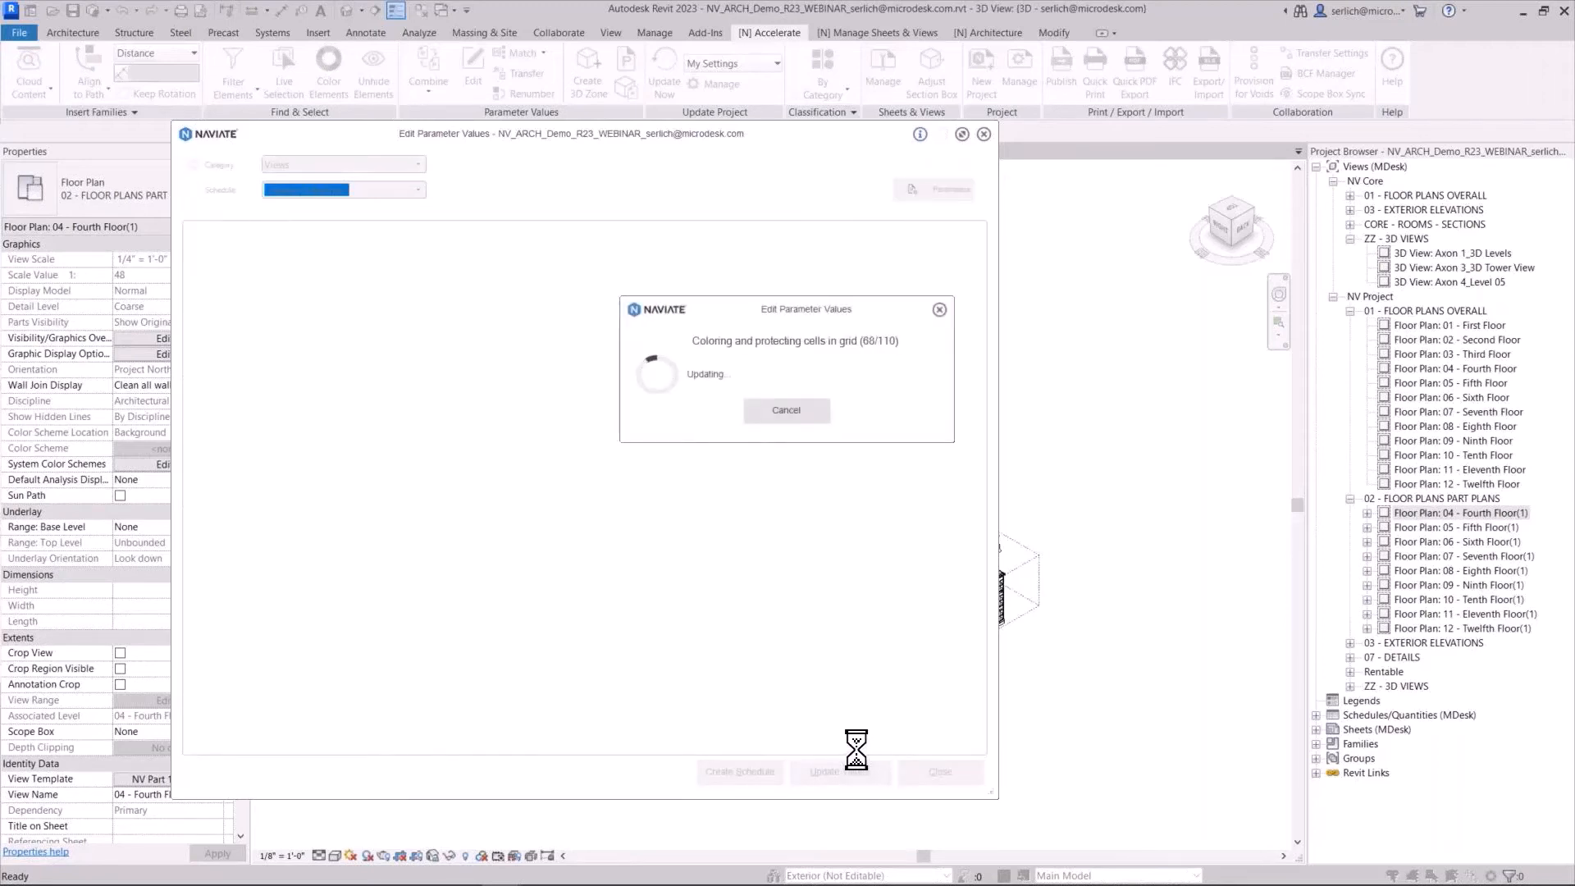
key("Return")
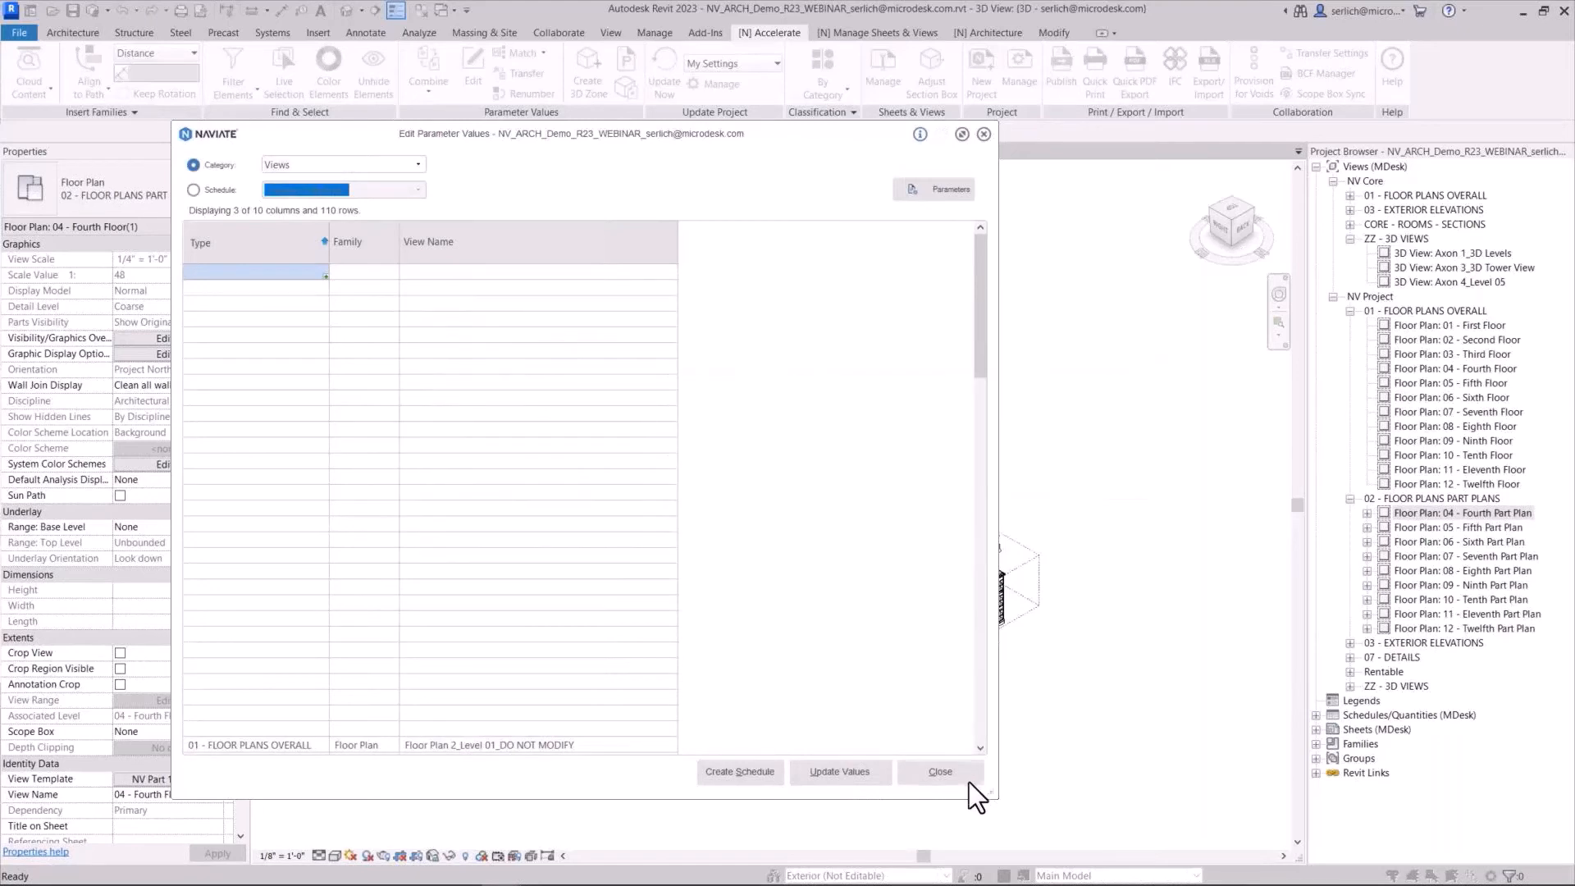
left_click(969, 781)
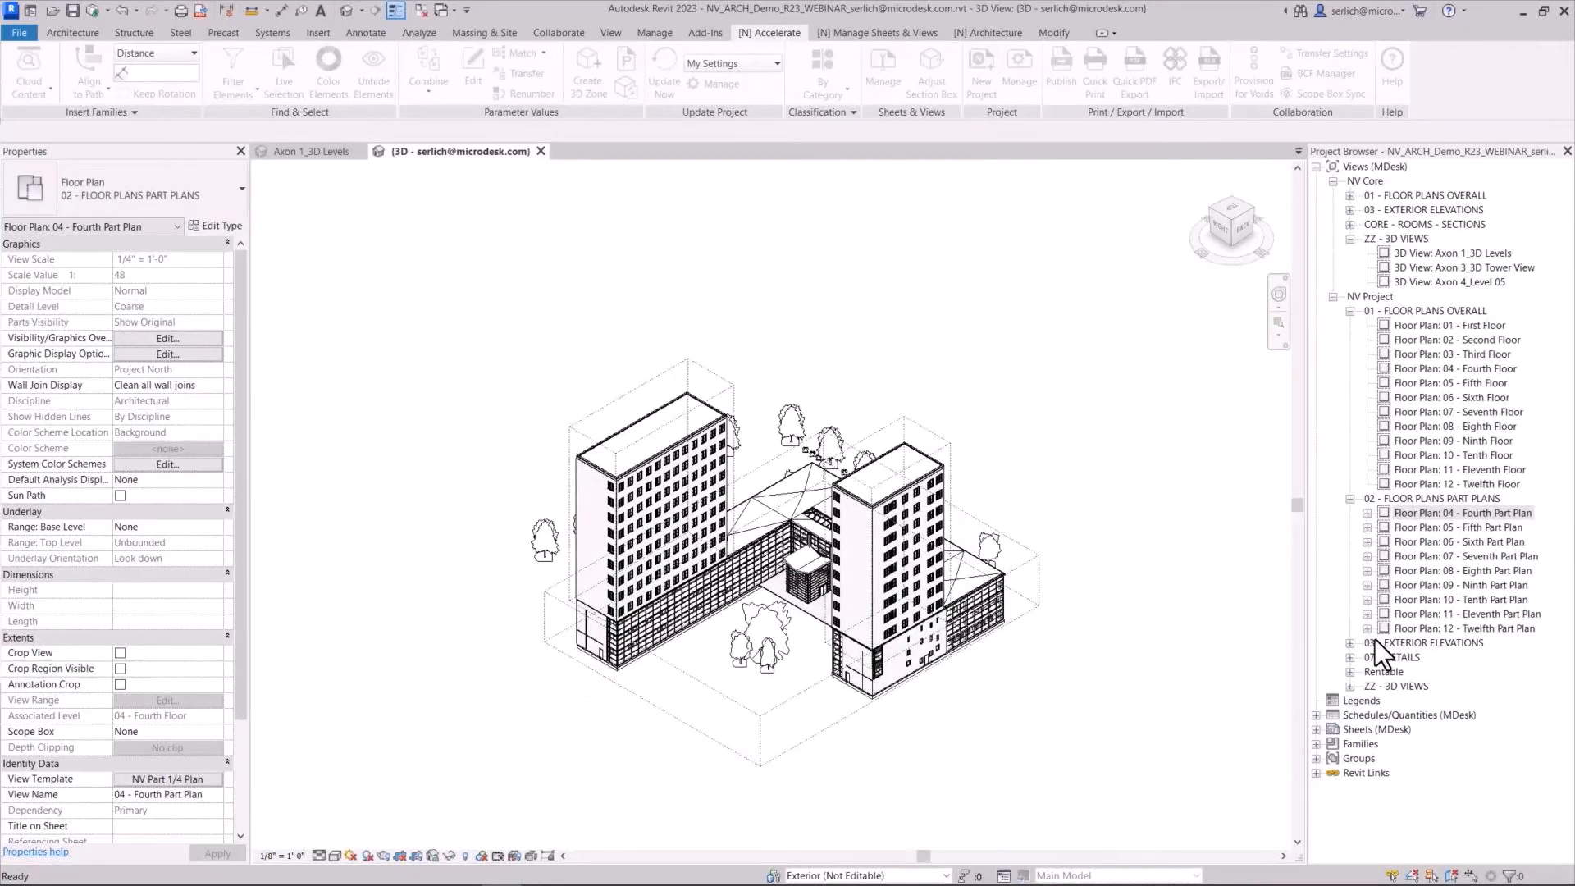
Open the architectural sheet A-105 - Part Plan Level 05
left_click(1316, 730)
left_click(1390, 830)
key("F2")
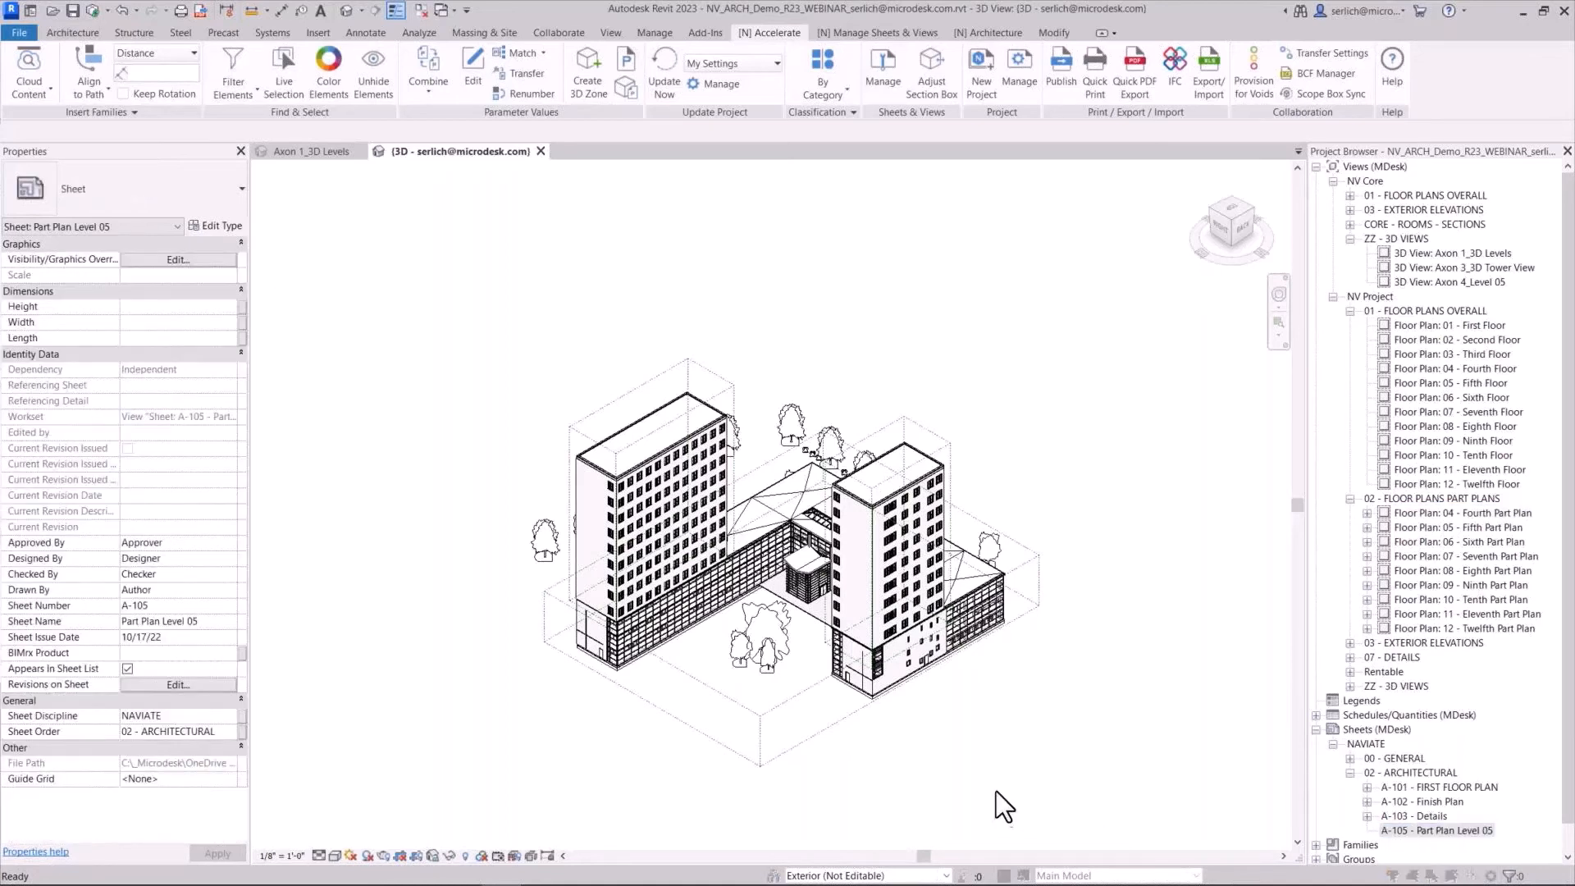
left_click(775, 498)
double_click(1431, 831)
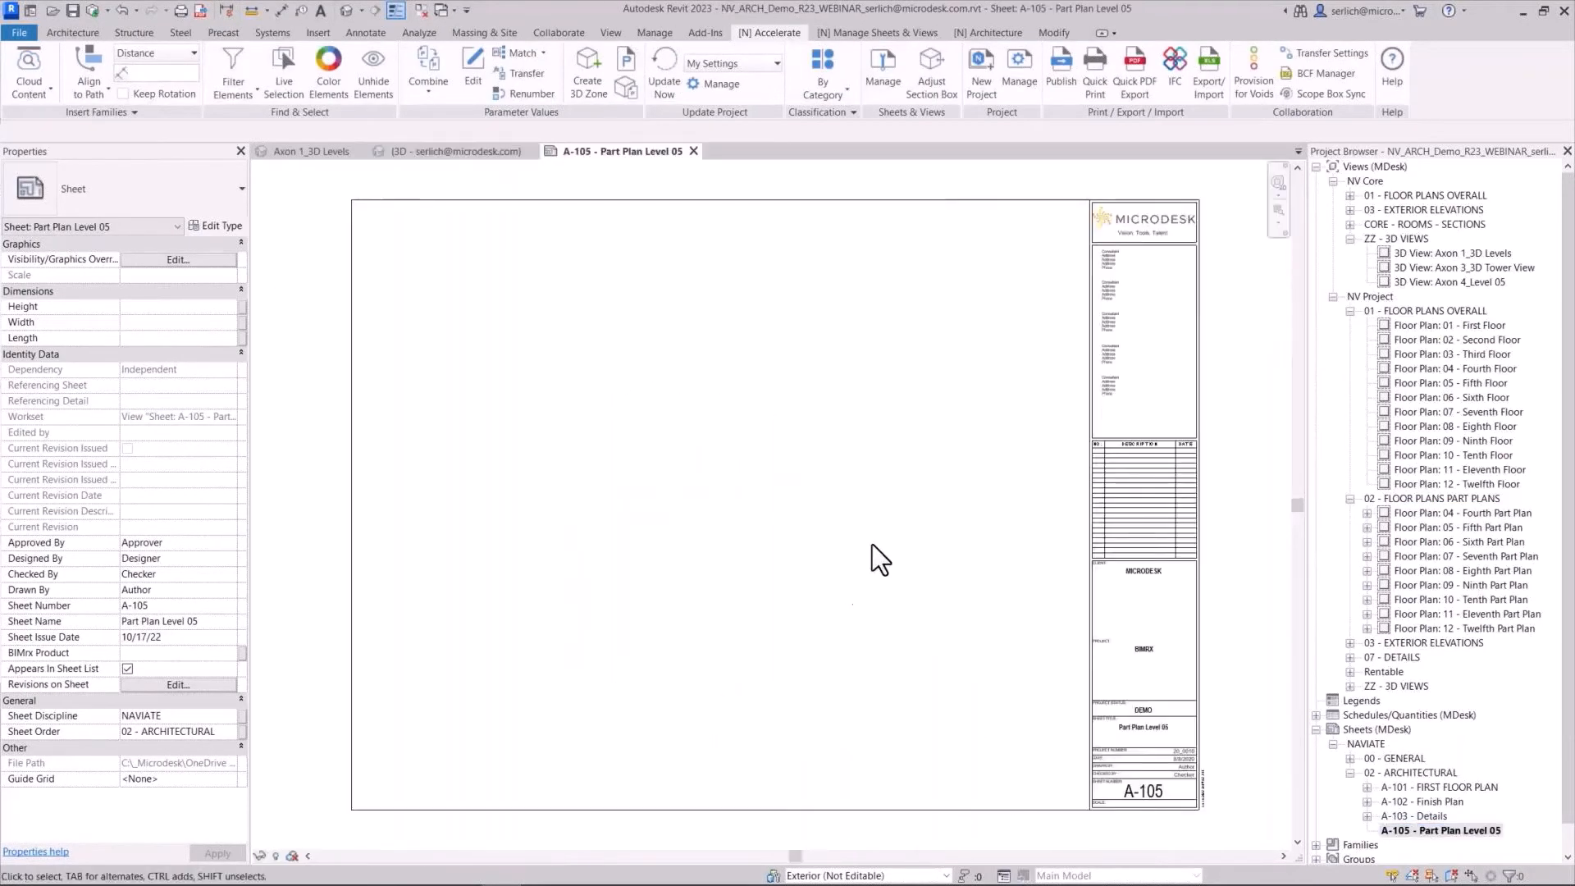
Place the 05 - Fifth Part Plan - Tower A view in the upper right area of sheet A-105
left_click(1367, 528)
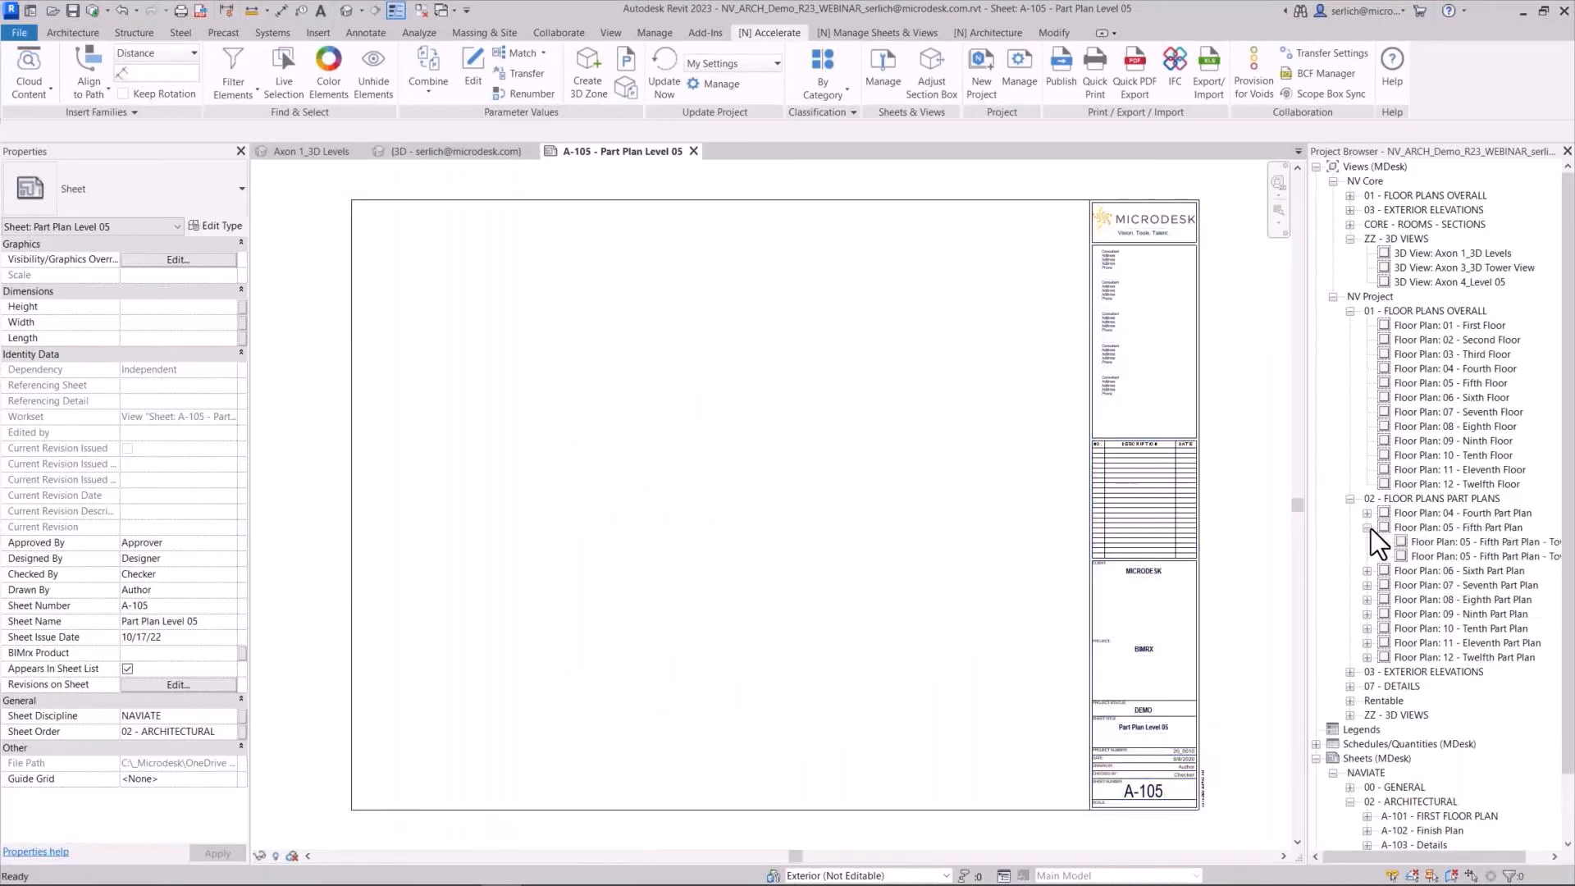
left_click(1465, 543)
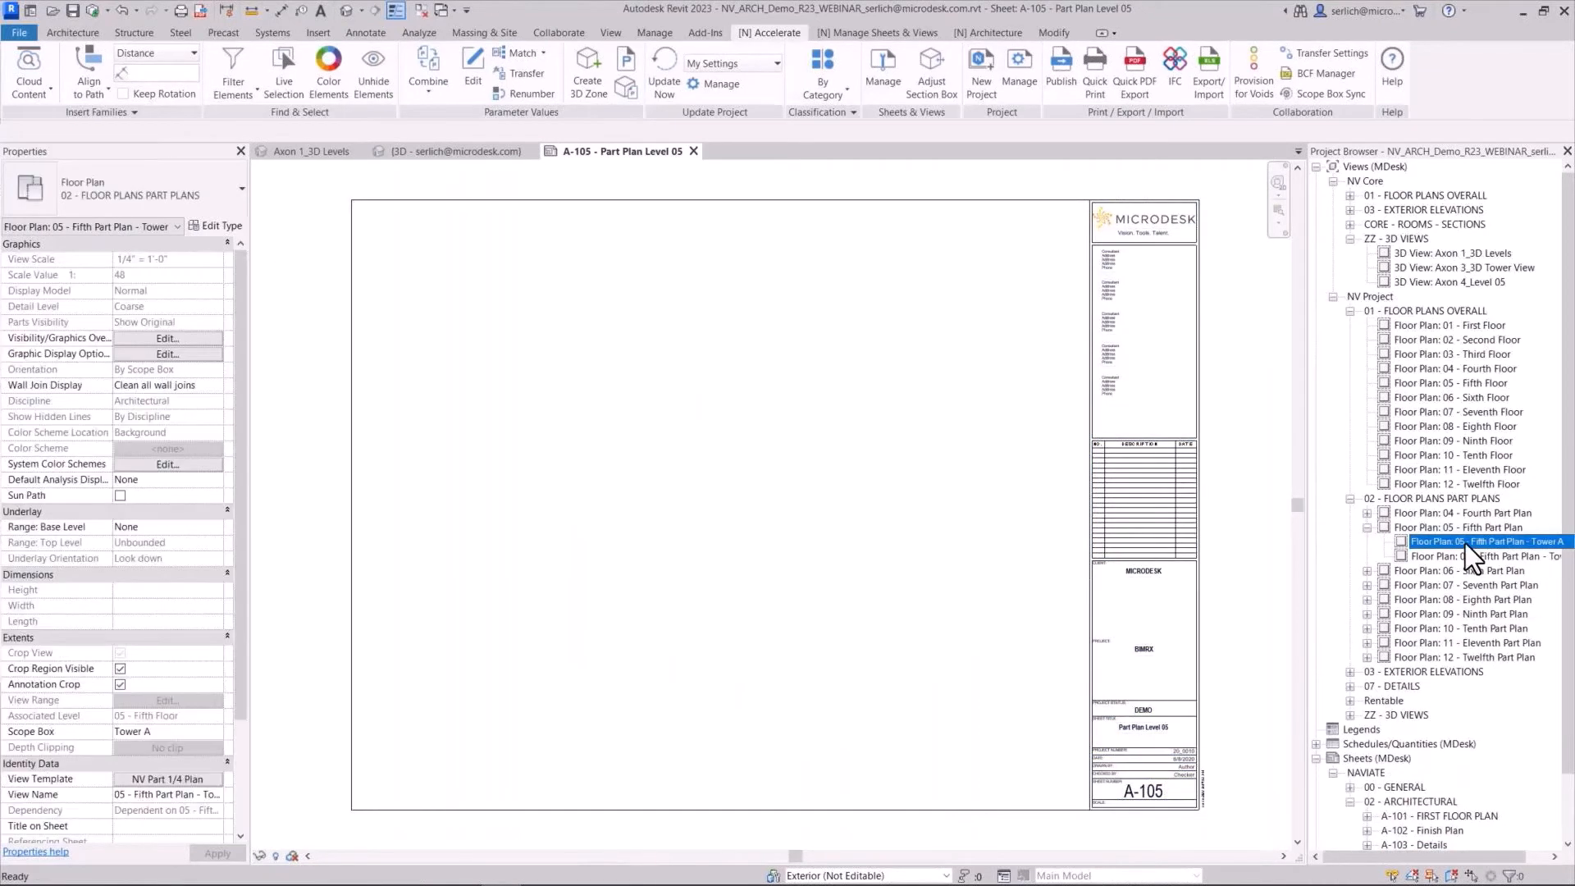
left_click_drag(853, 415, 853, 415)
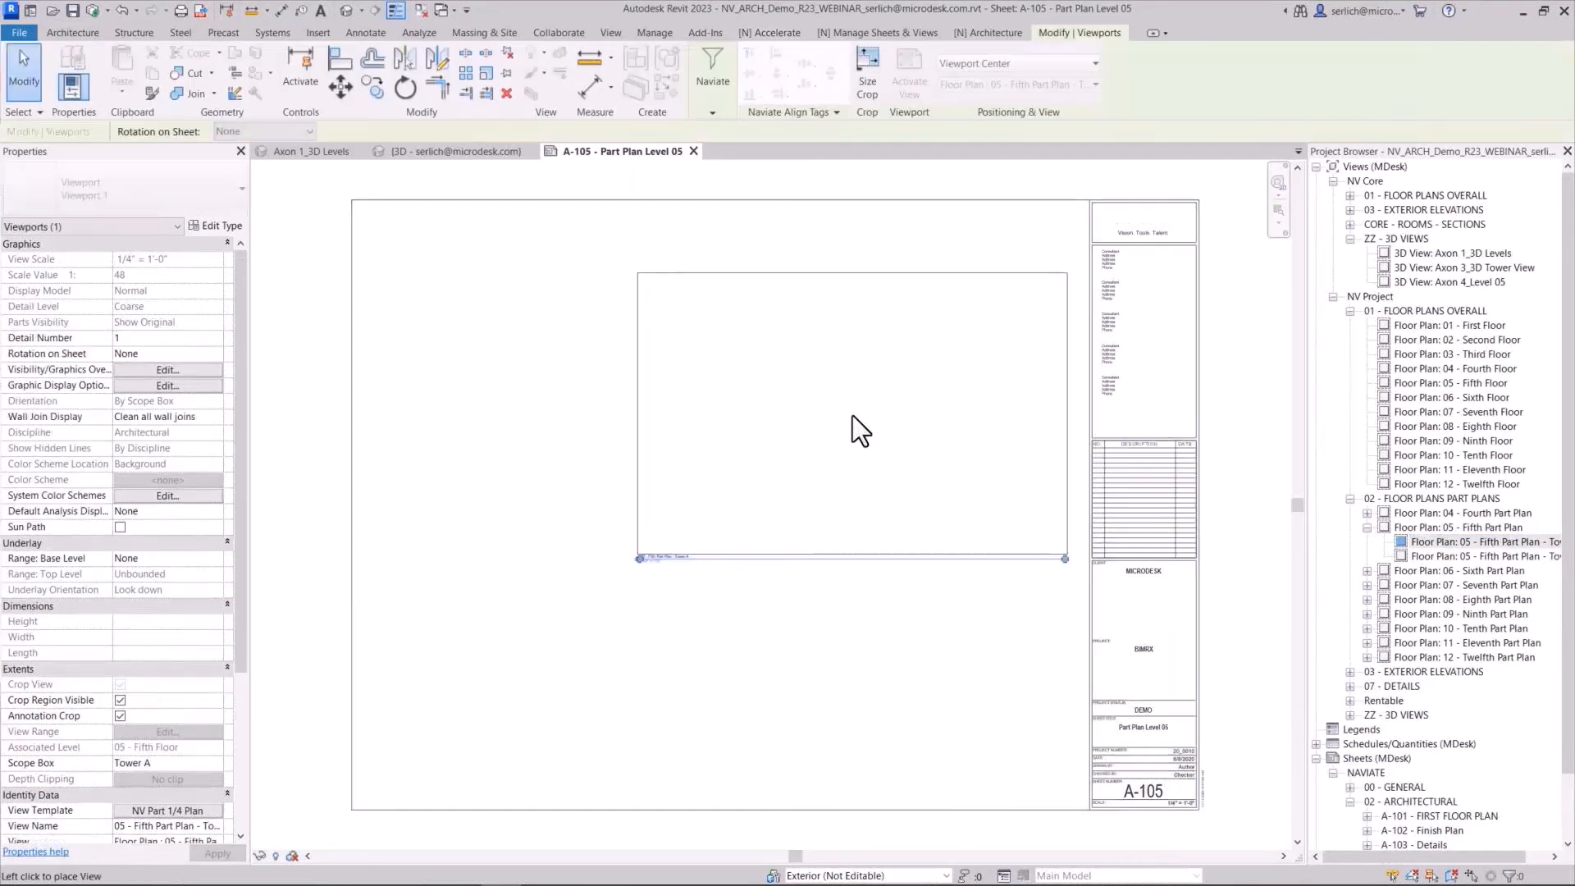
left_click(864, 353)
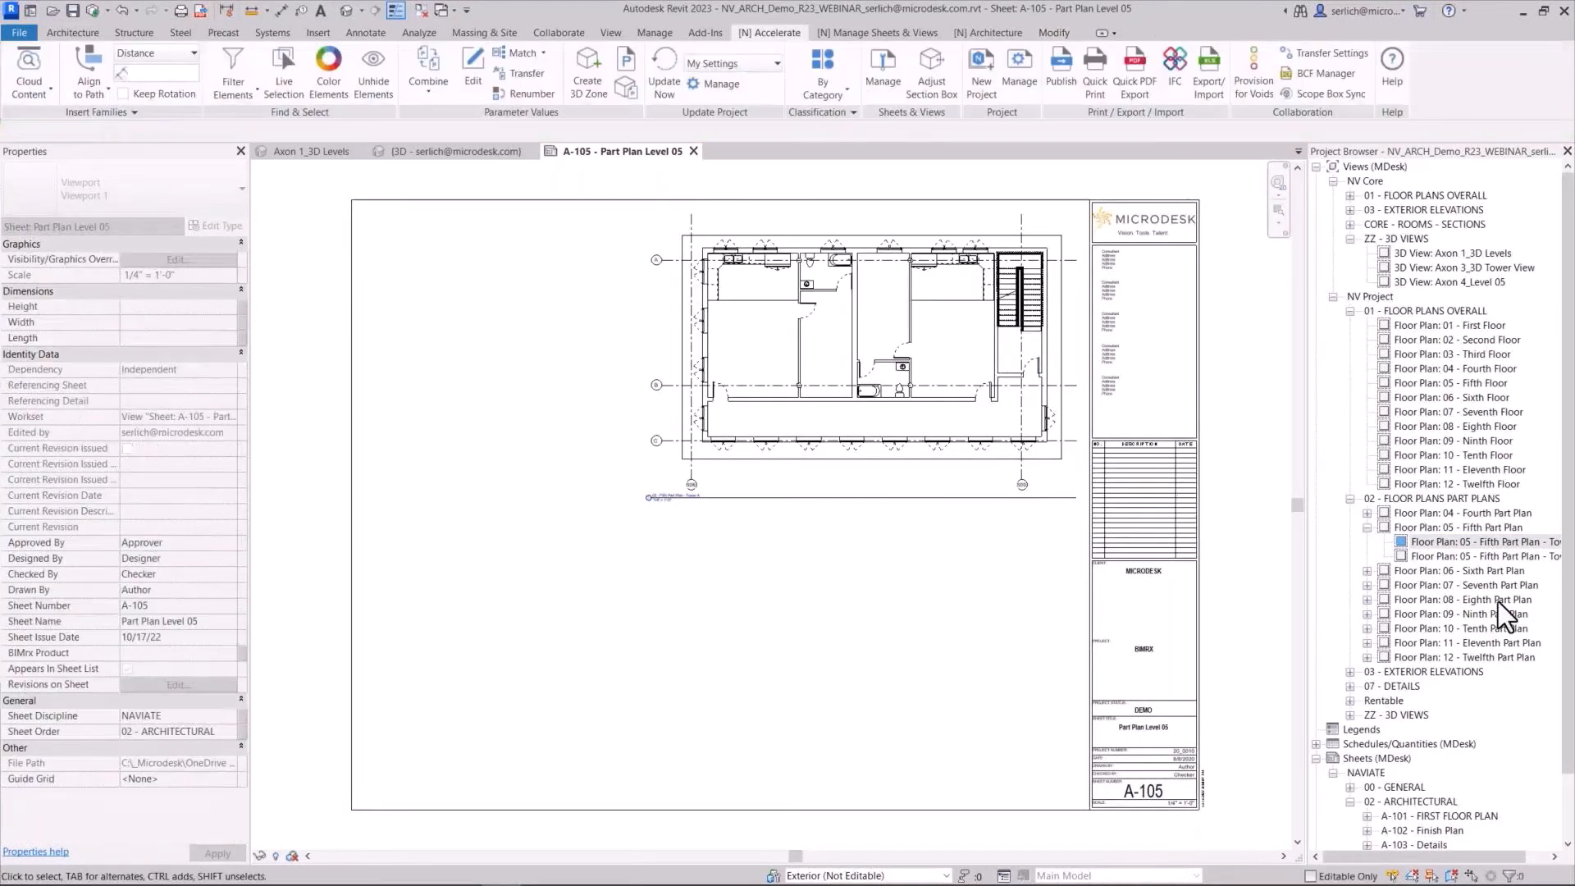
Place the 05 - Fifth Part Plan - Tower B view below the Tower A view on sheet A-105 and left-align the Tower A viewport with it
left_click(1477, 556)
left_click_drag(649, 628, 652, 625)
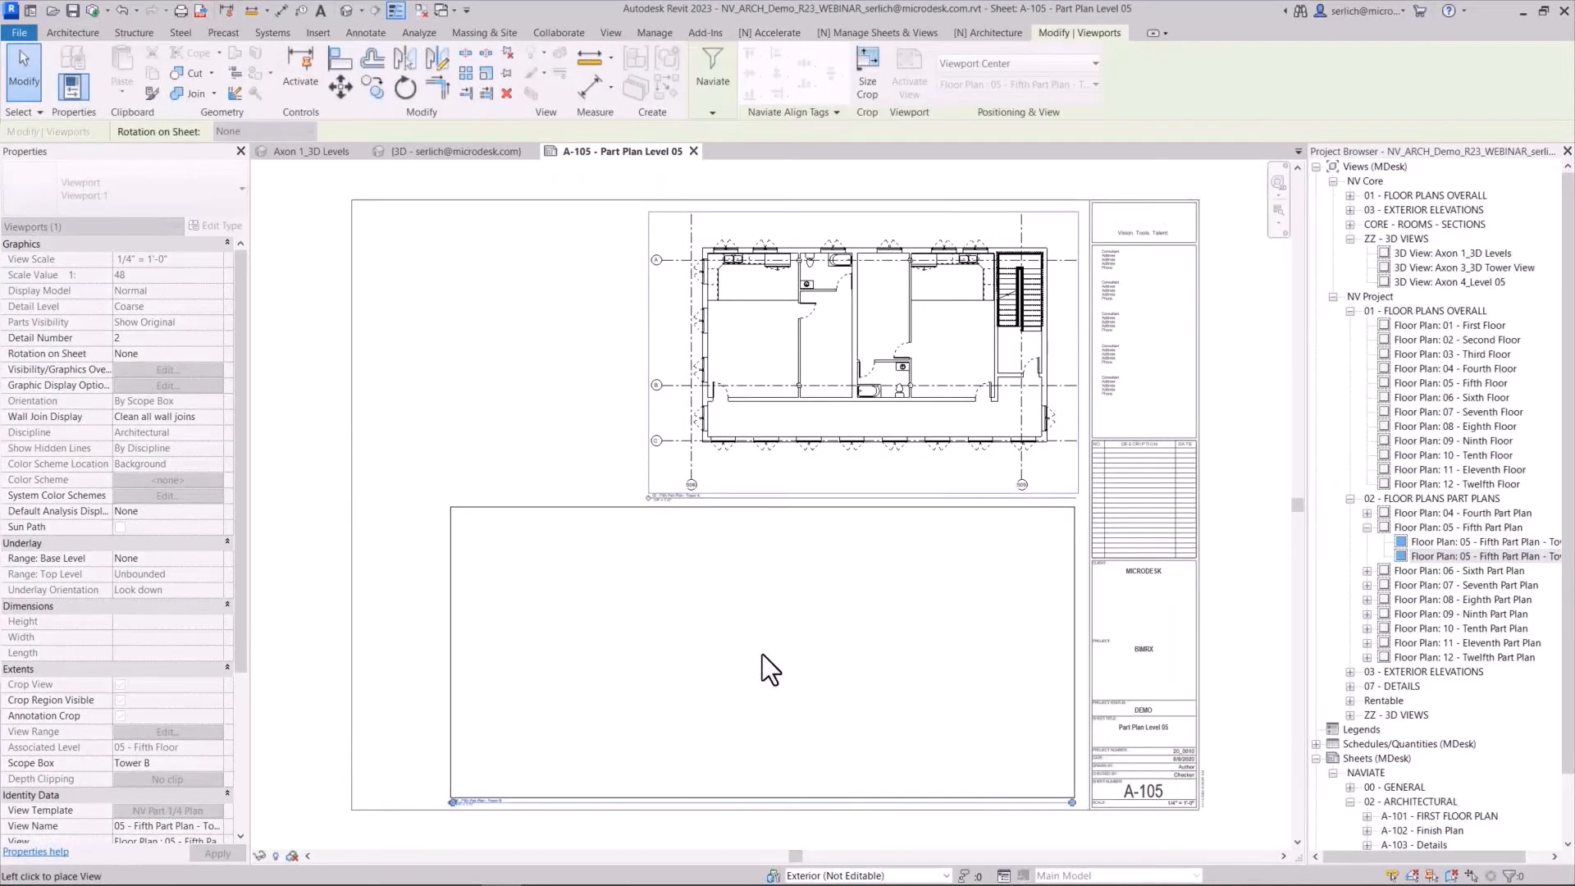
left_click(761, 653)
left_click_drag(810, 401, 617, 400)
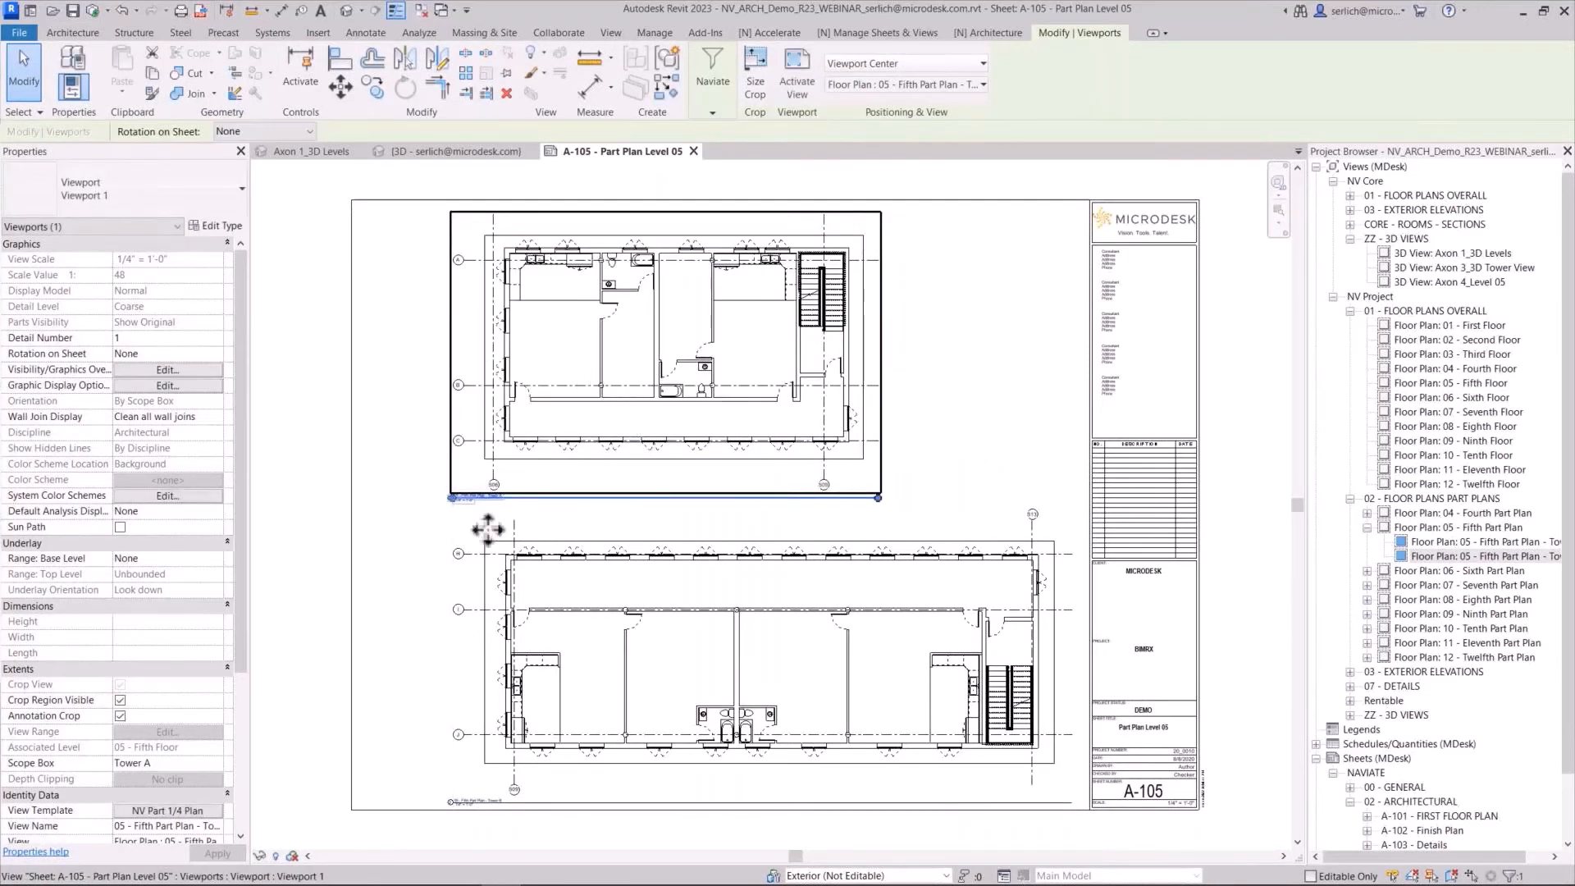
left_click(965, 337)
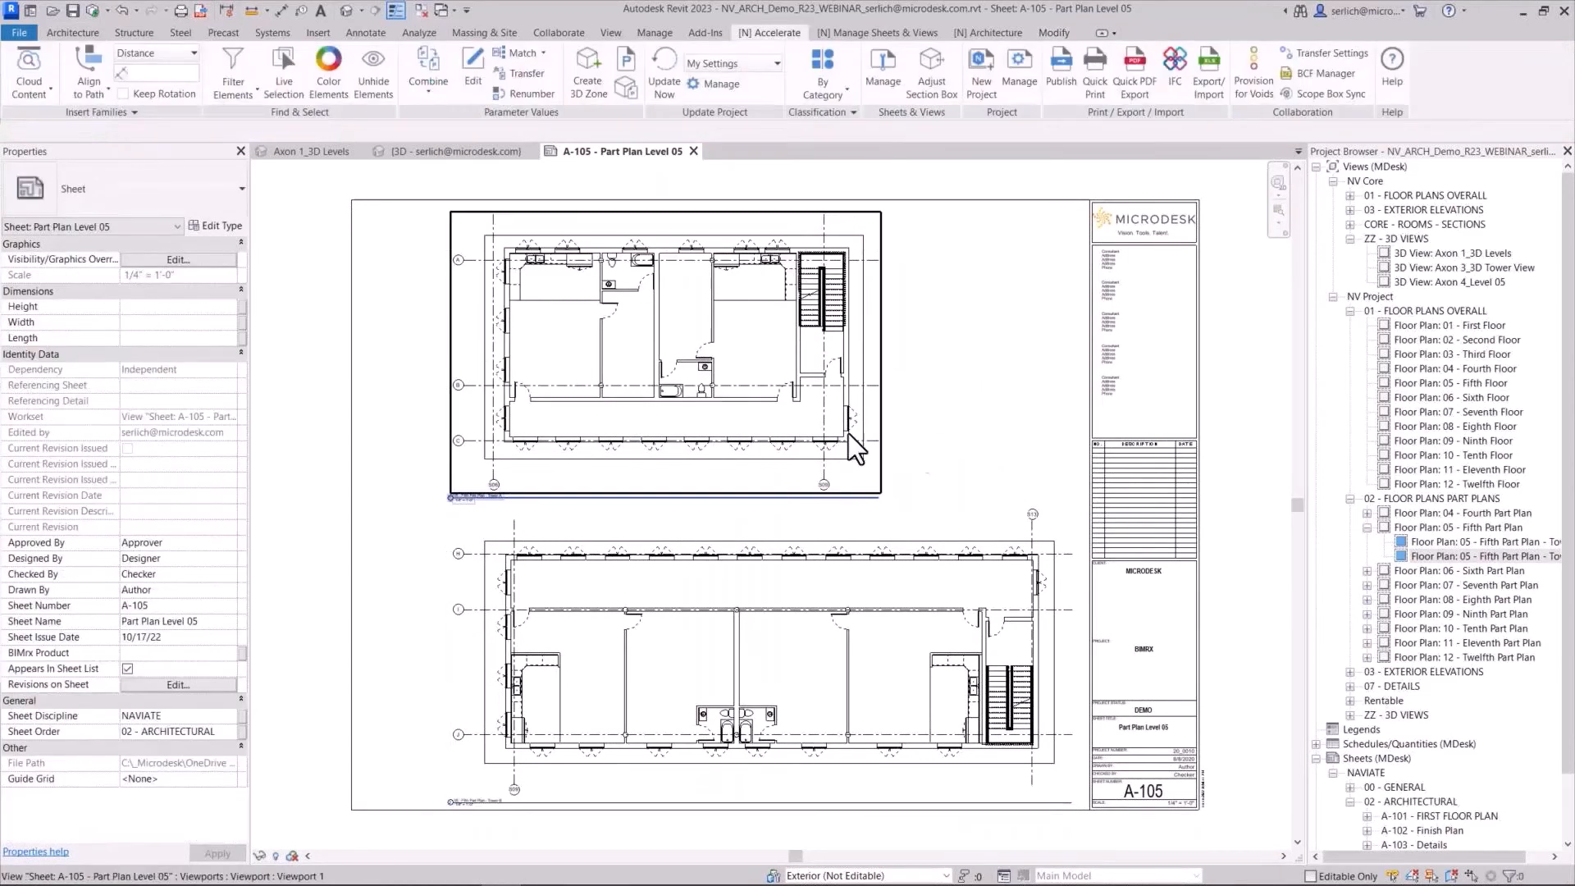
Start the Naviate Create Sheets tool with A-105 - Part Plan Level 05 as the sheet template
left_click(843, 36)
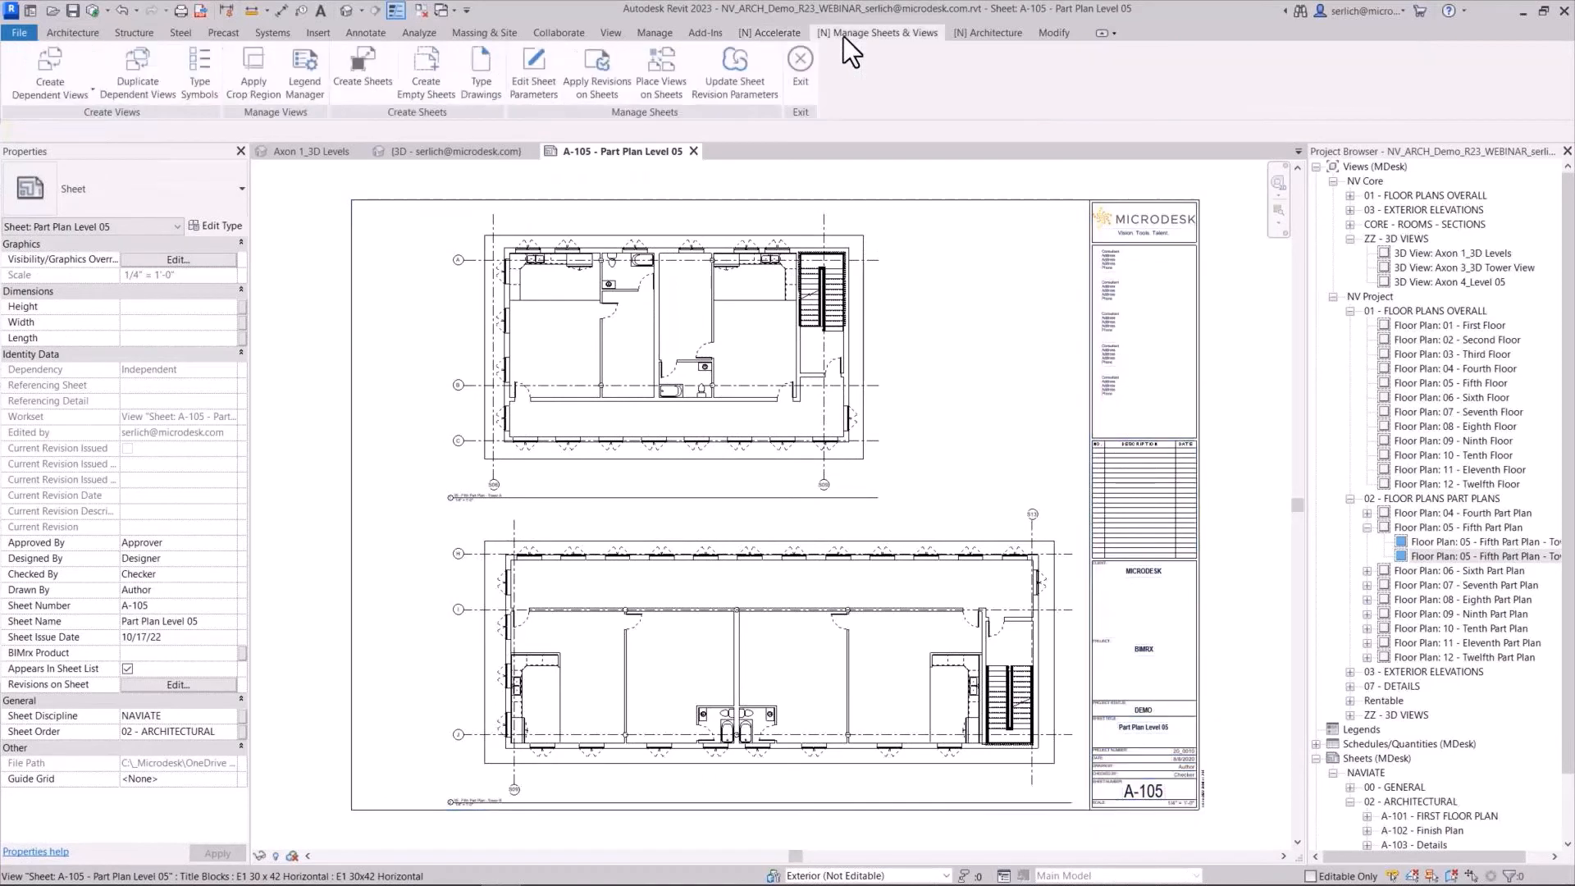
left_click(371, 82)
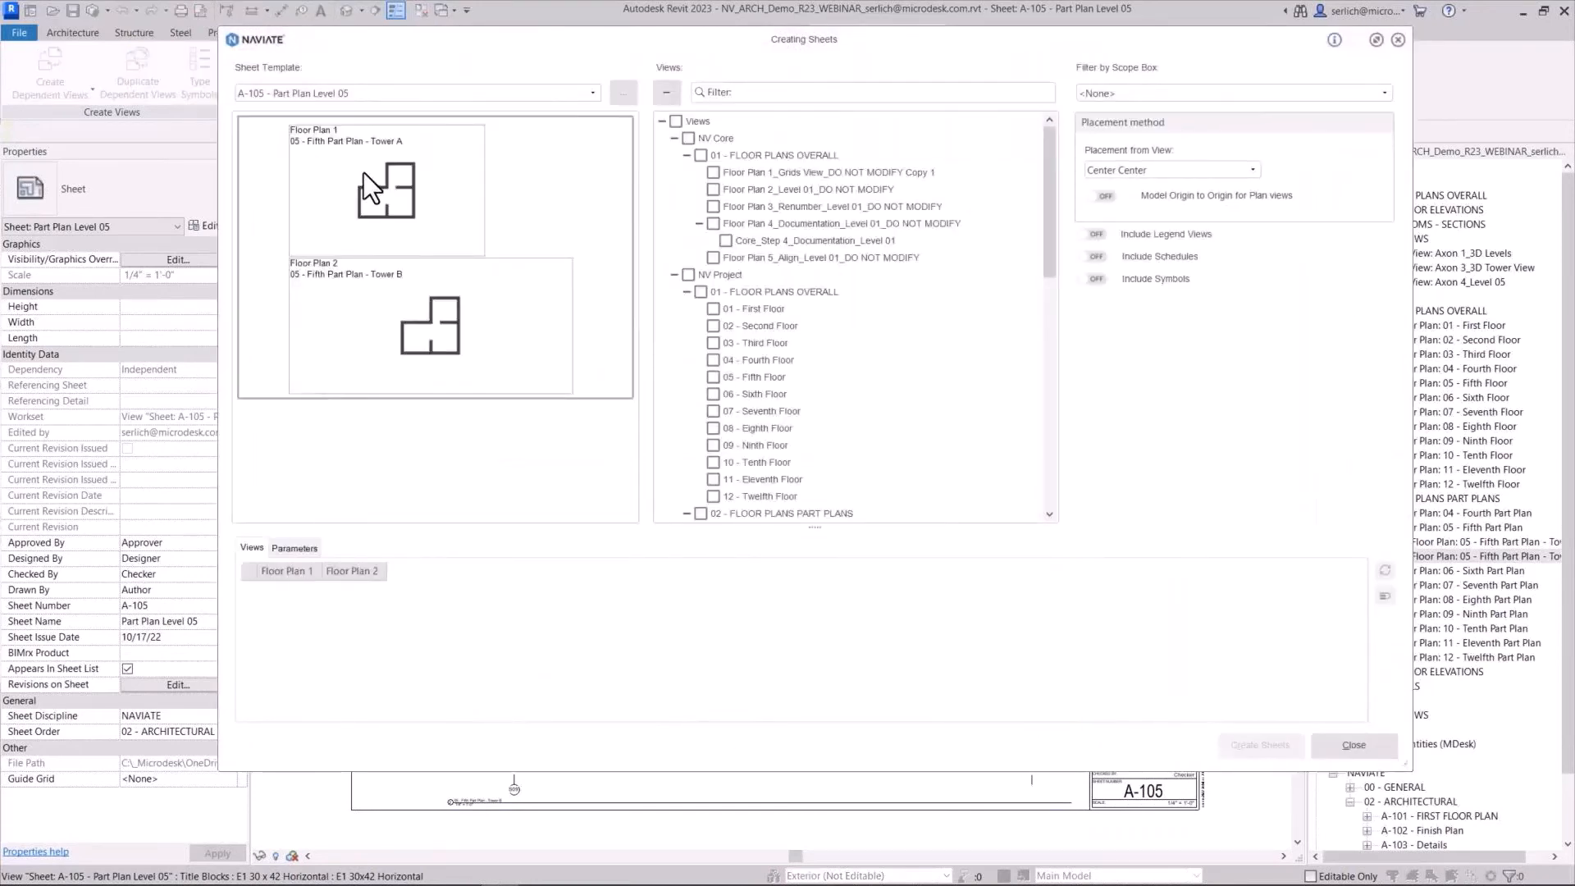
left_click(599, 95)
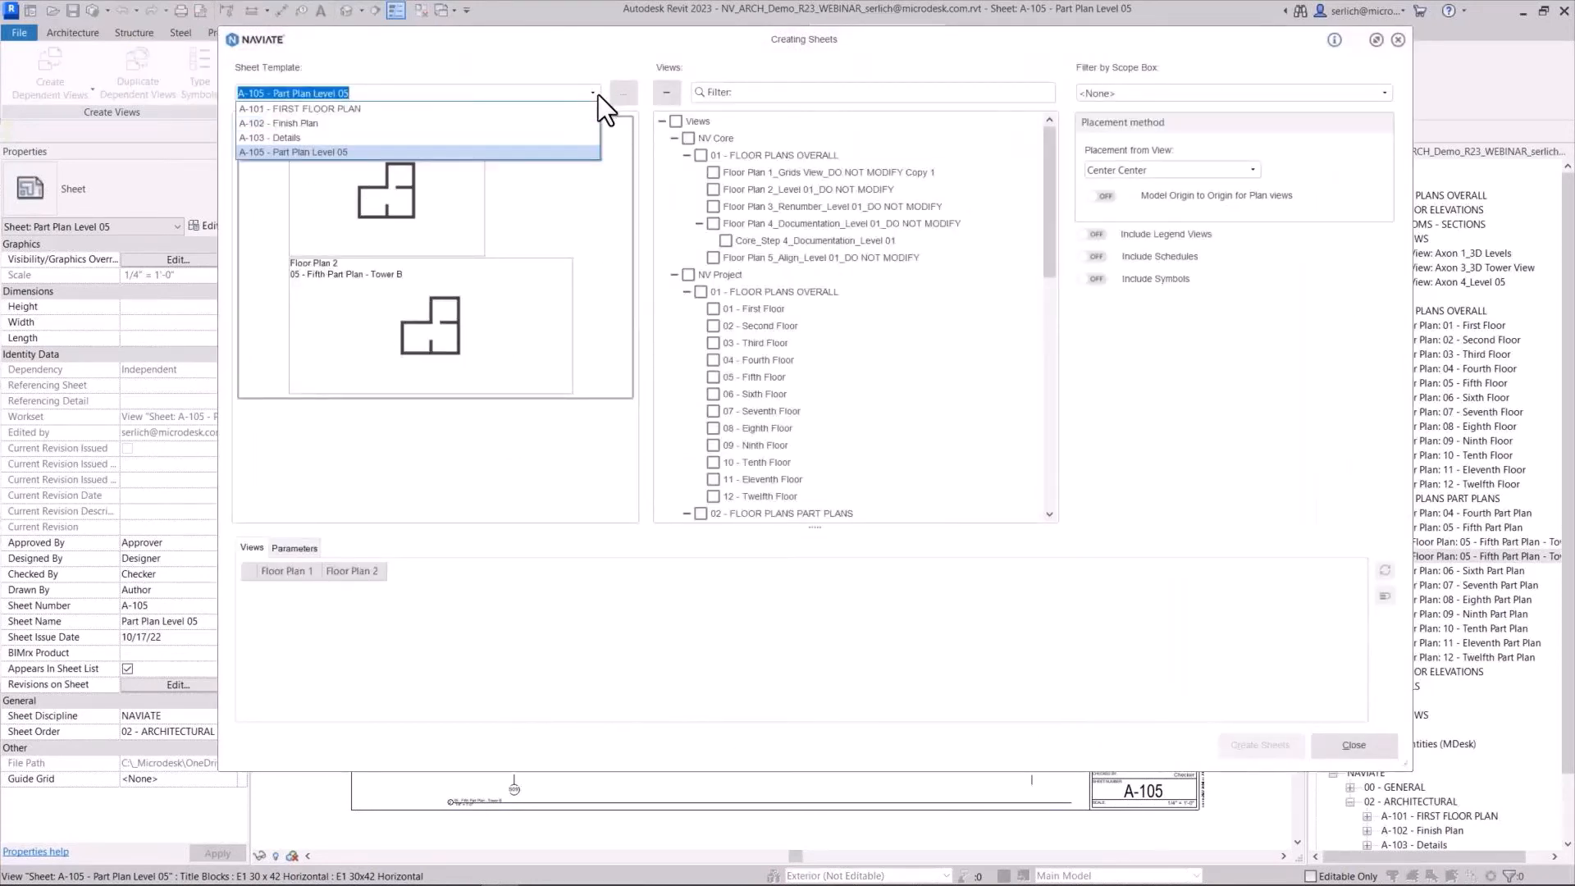
left_click(599, 95)
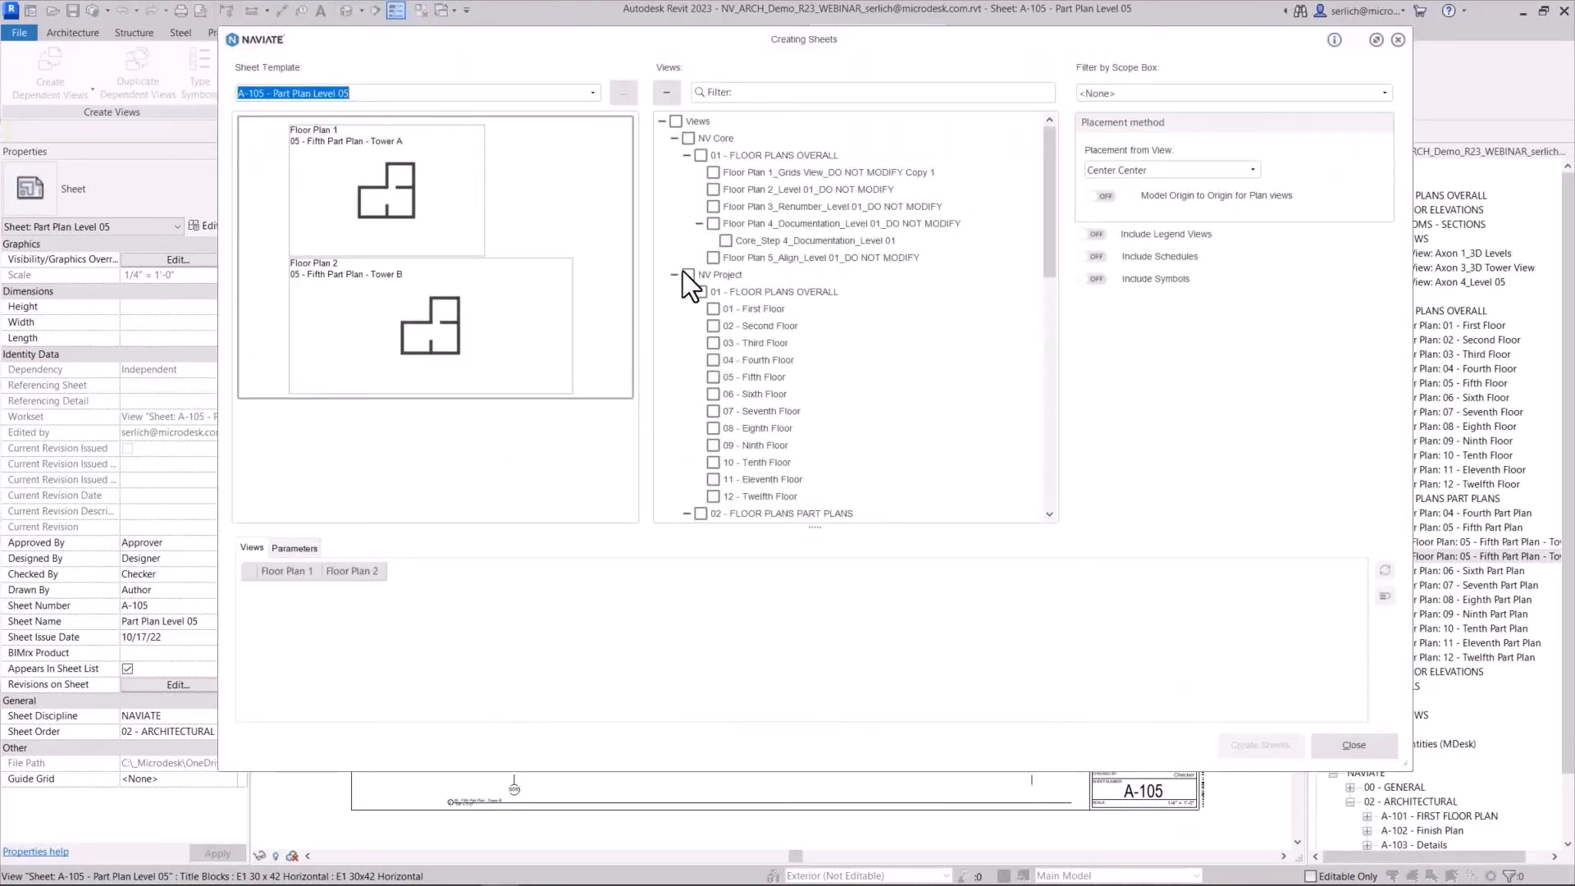
Include the Tower A and Tower B views of the Sixth through Twelfth Part Plans in the sheets, without a scope box filter
scroll(697, 301, "down", 6)
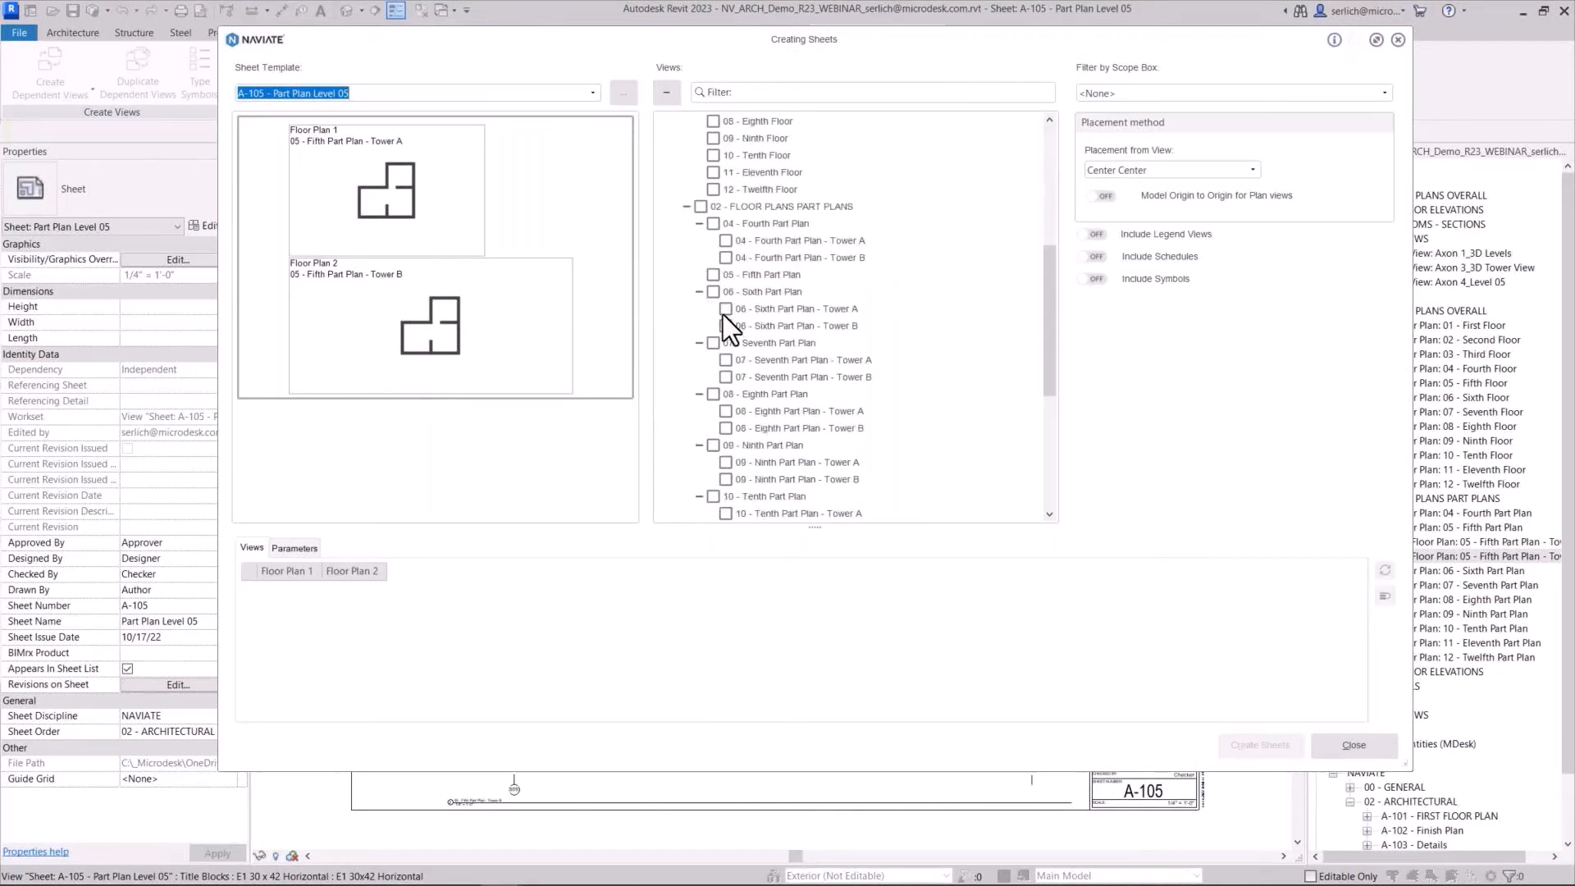
left_click(726, 311)
left_click(726, 324)
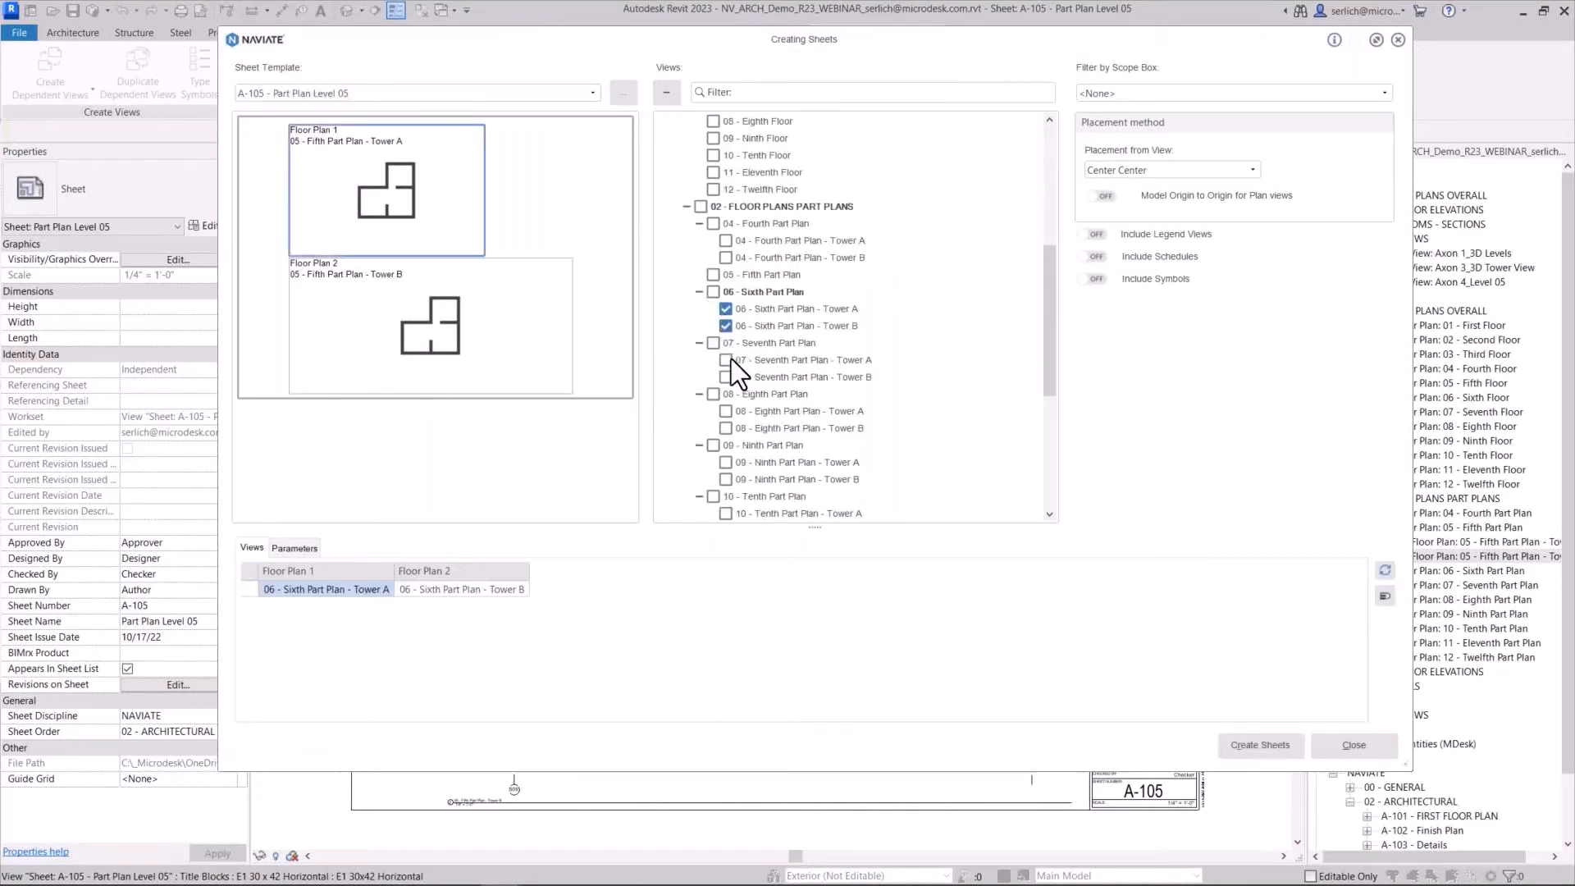
left_click(728, 361)
left_click(727, 376)
left_click(726, 411)
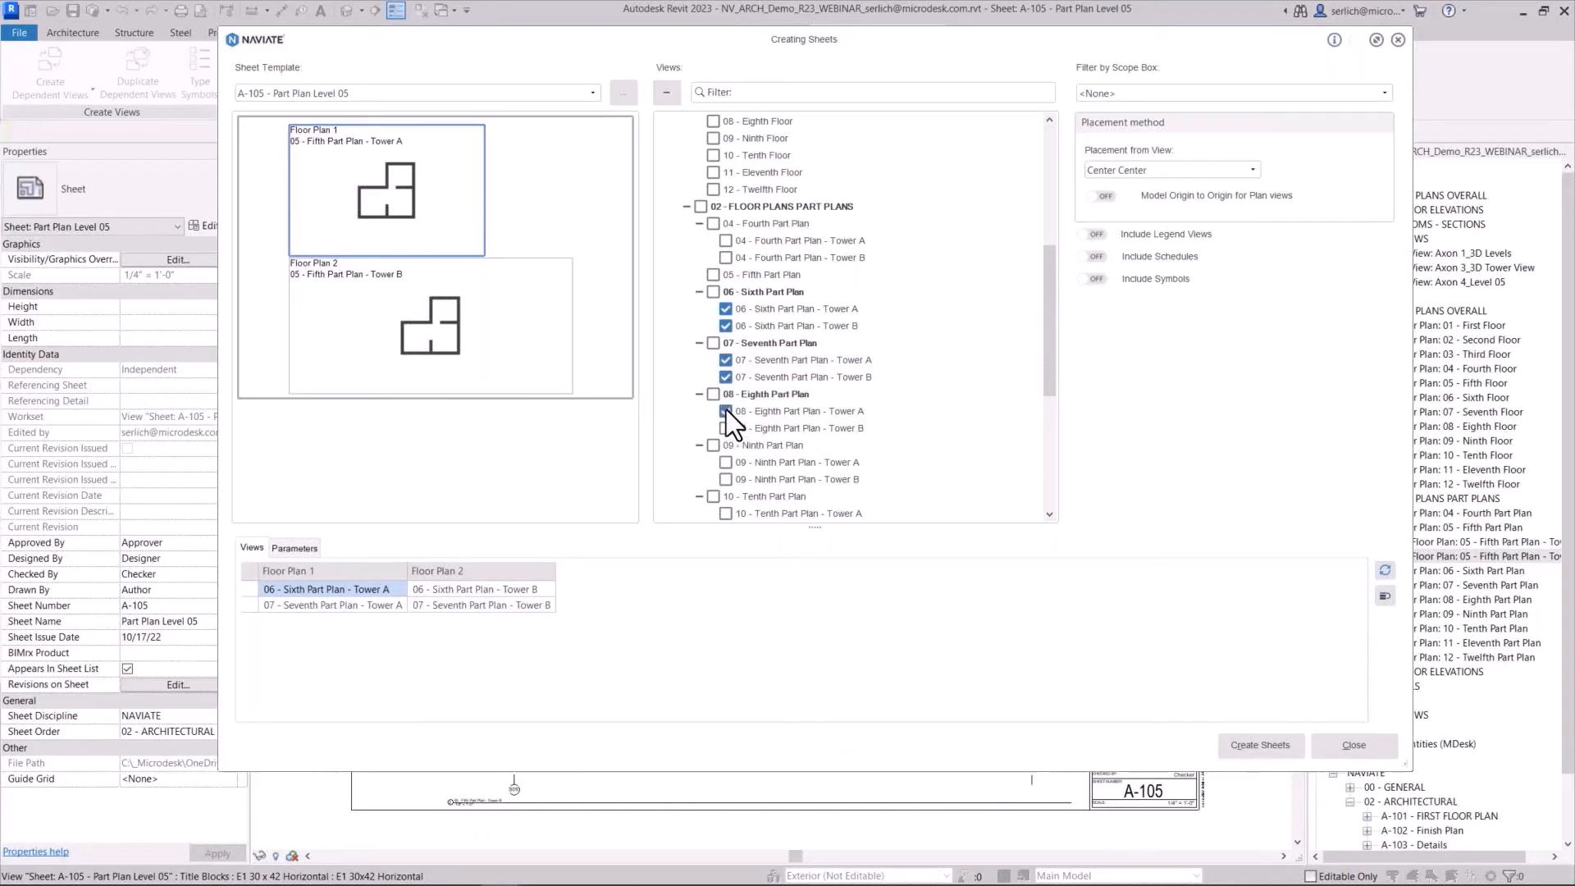
left_click(727, 429)
left_click(727, 462)
left_click(727, 479)
scroll(738, 443, "down", 2)
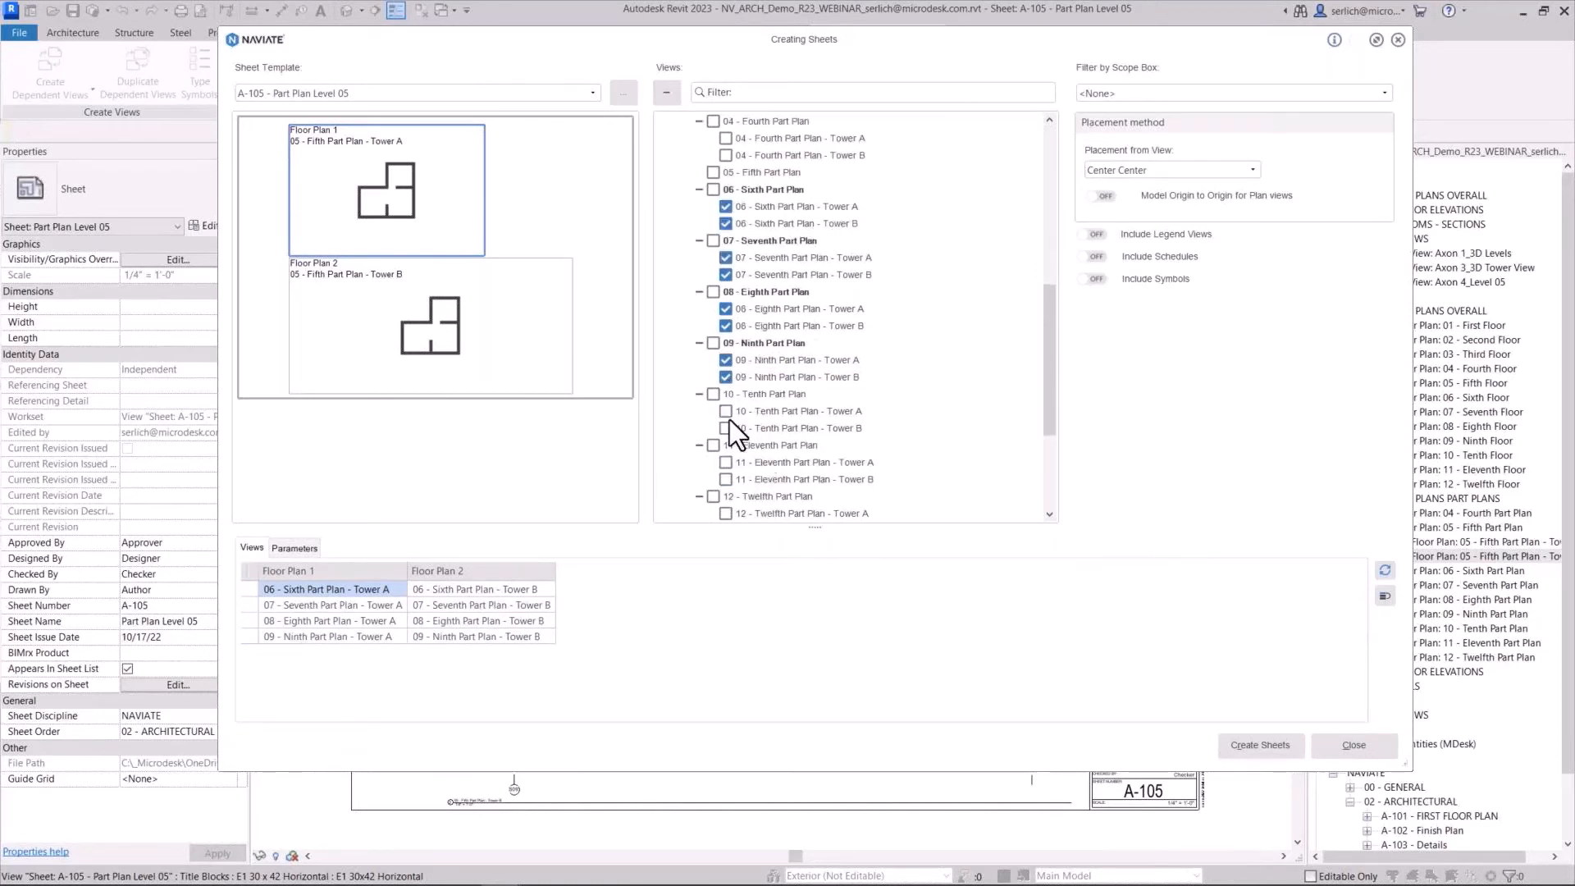
left_click(726, 411)
left_click(726, 428)
left_click(726, 461)
left_click(726, 480)
scroll(737, 466, "down", 3)
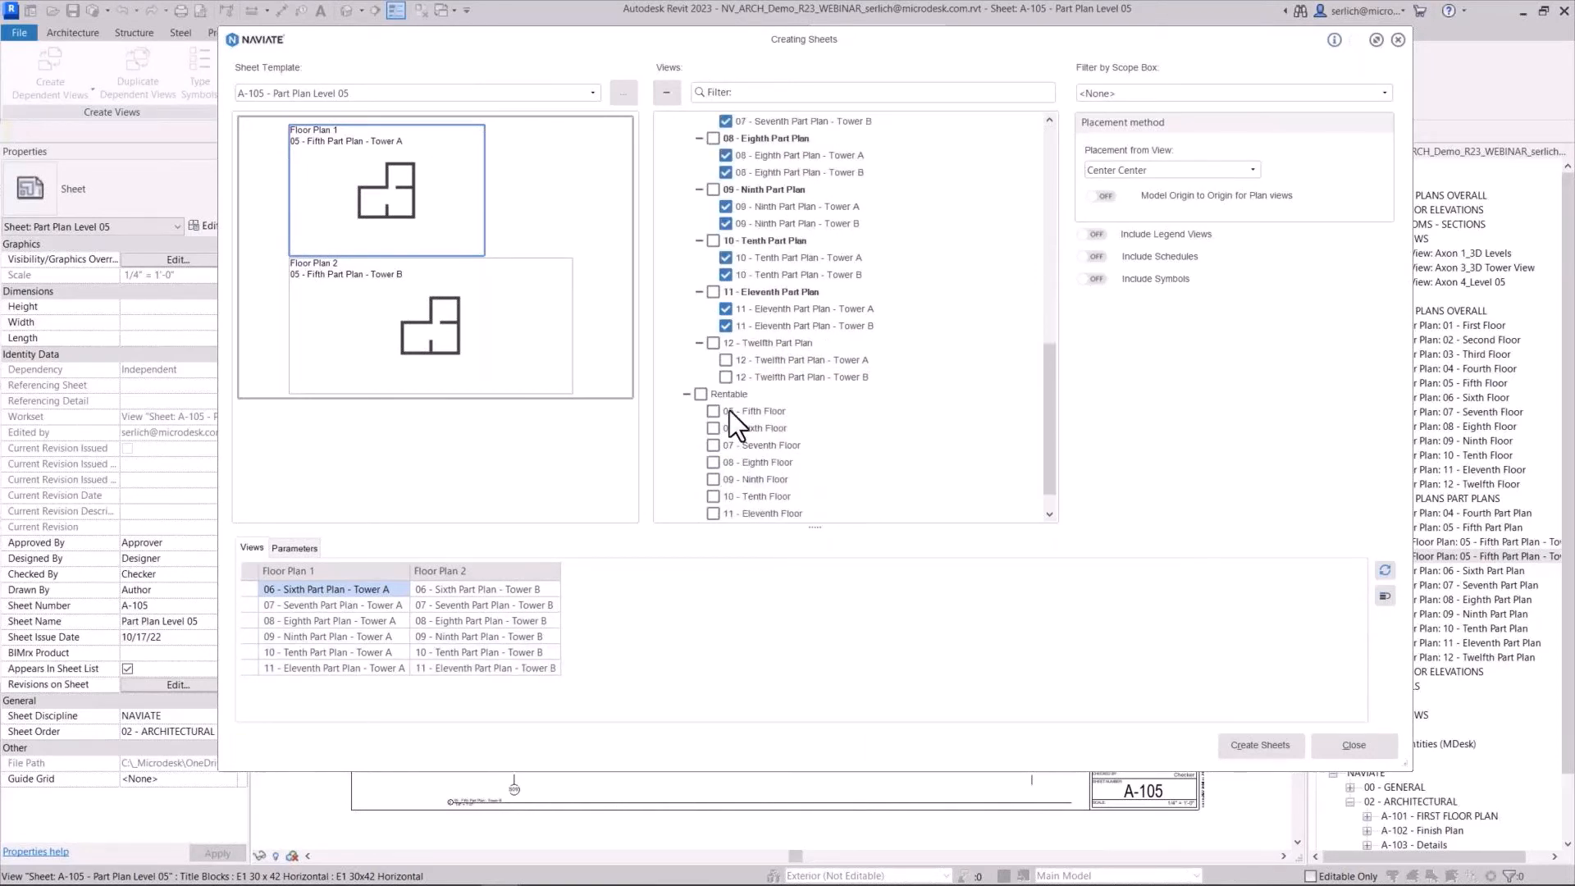
left_click(726, 359)
left_click(727, 376)
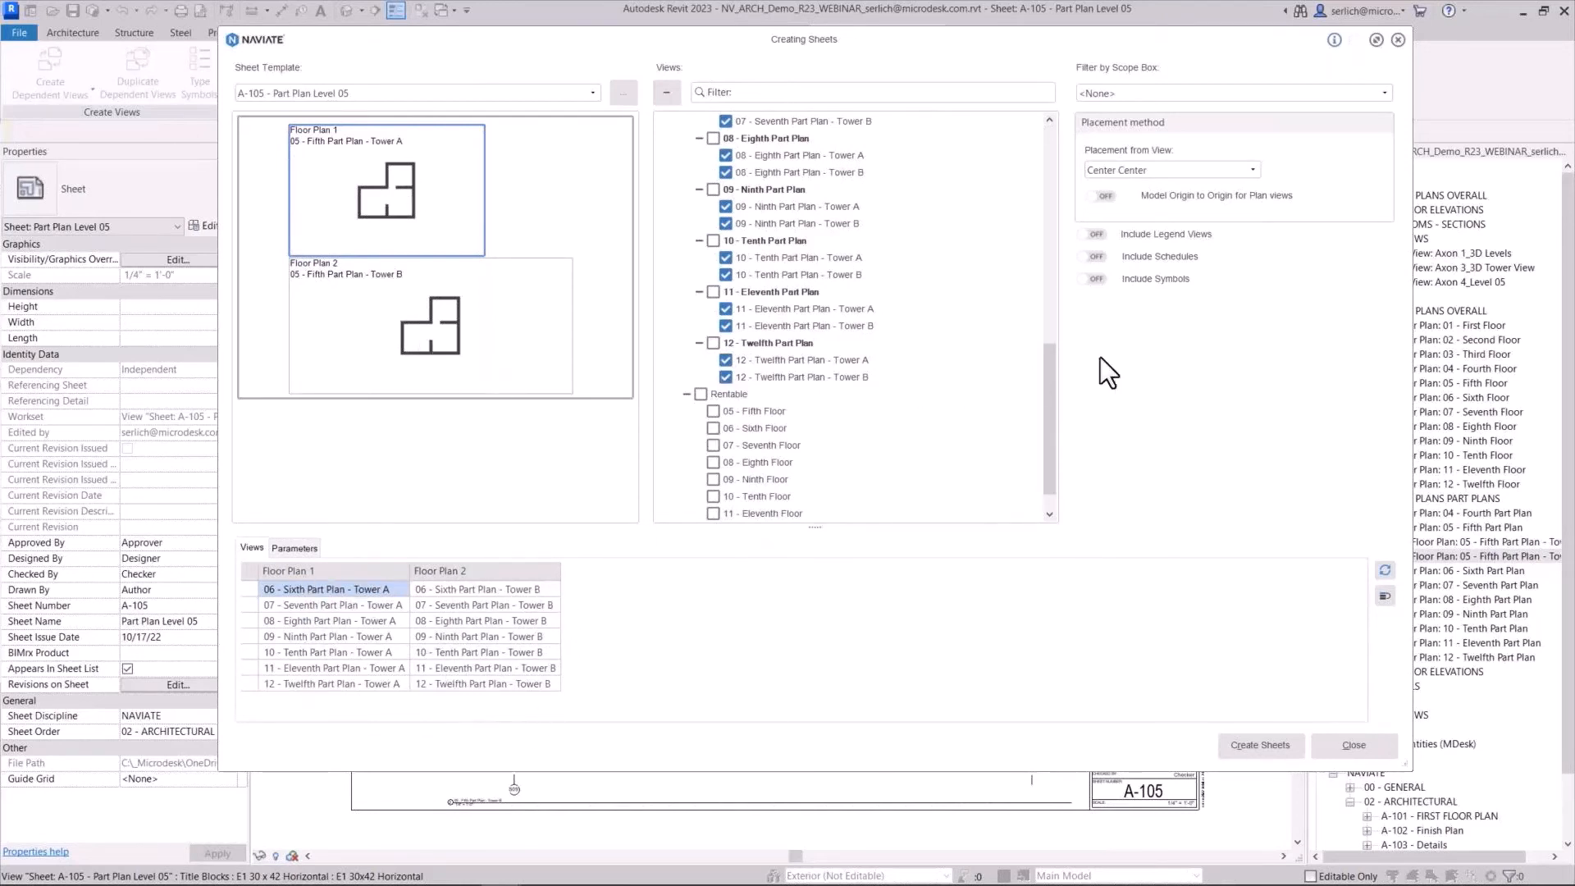
left_click(1120, 91)
left_click(1120, 92)
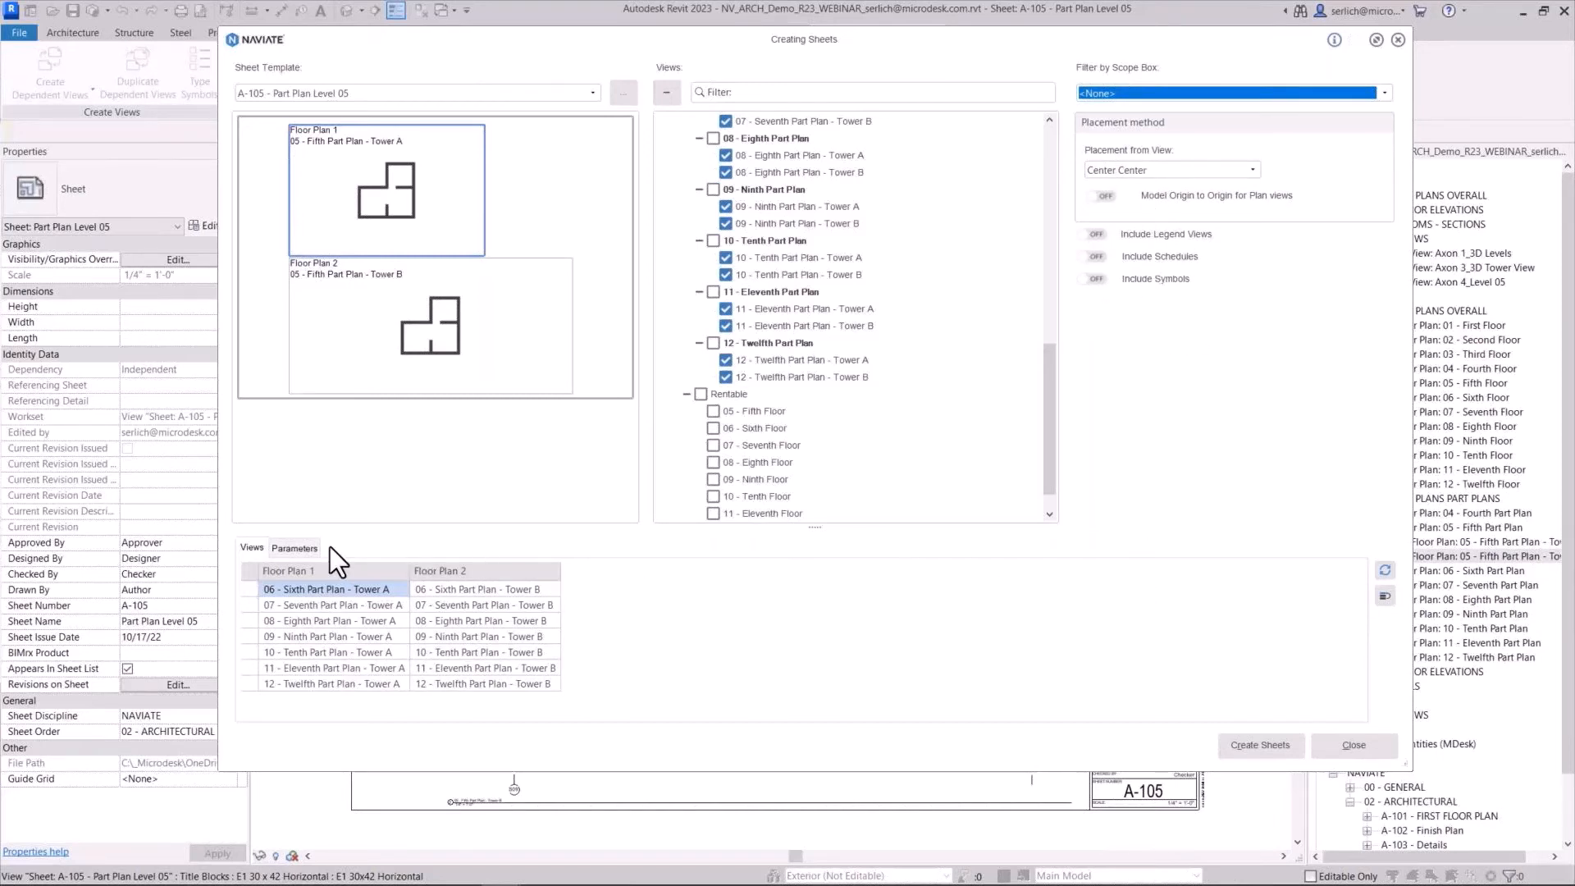
In the new sheets' parameters, name A-106 Part Plan Level 06 and fill the series down to Part Plan Level 12 for A-112
left_click(301, 552)
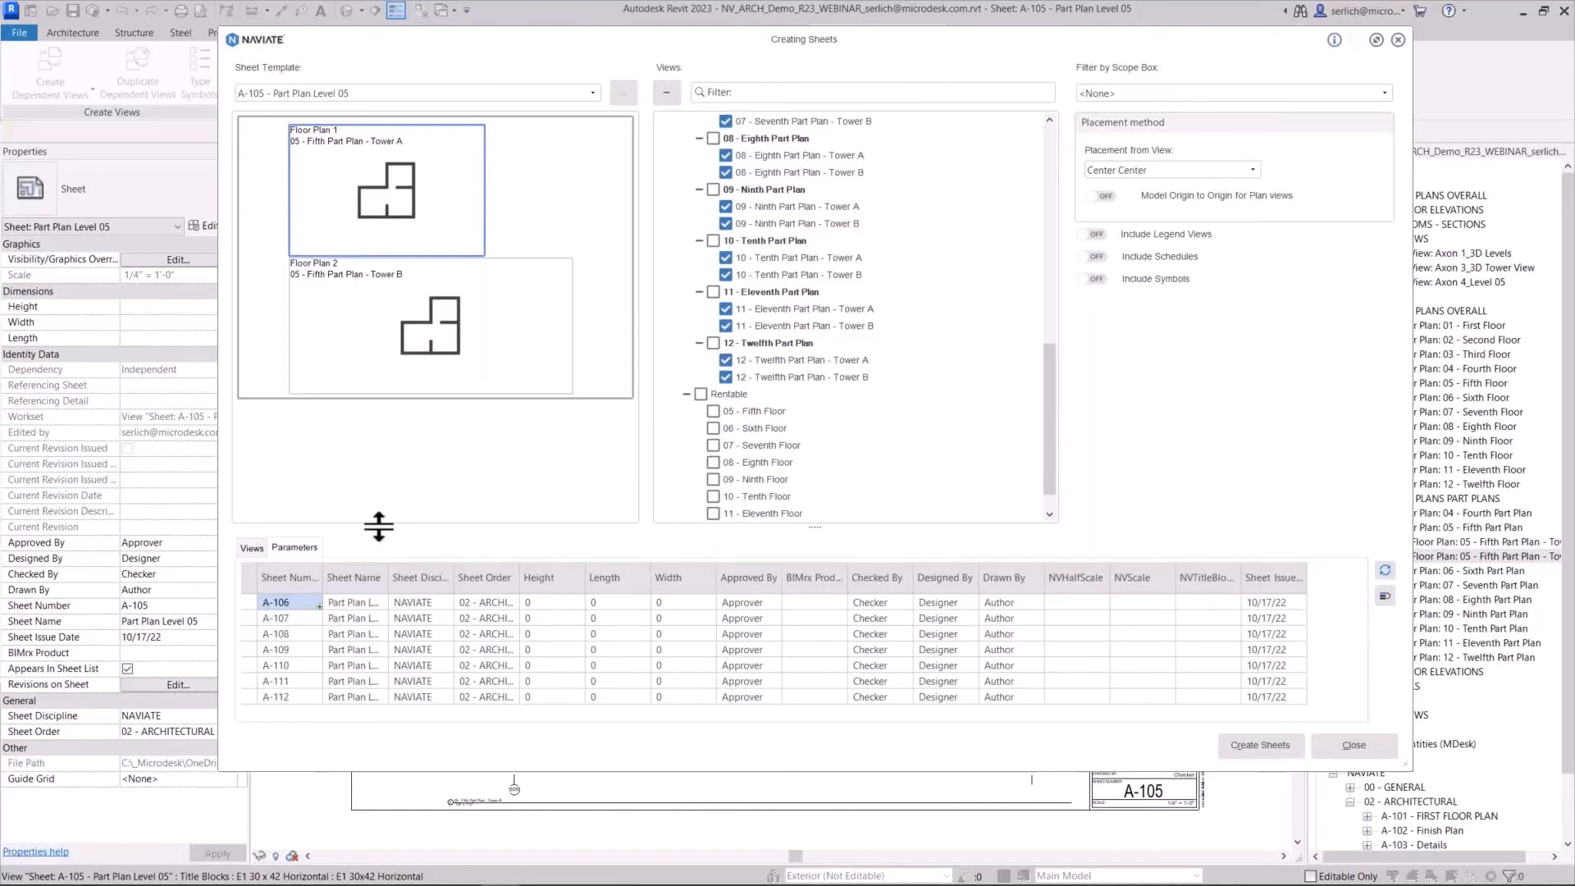
left_click_drag(378, 527, 377, 218)
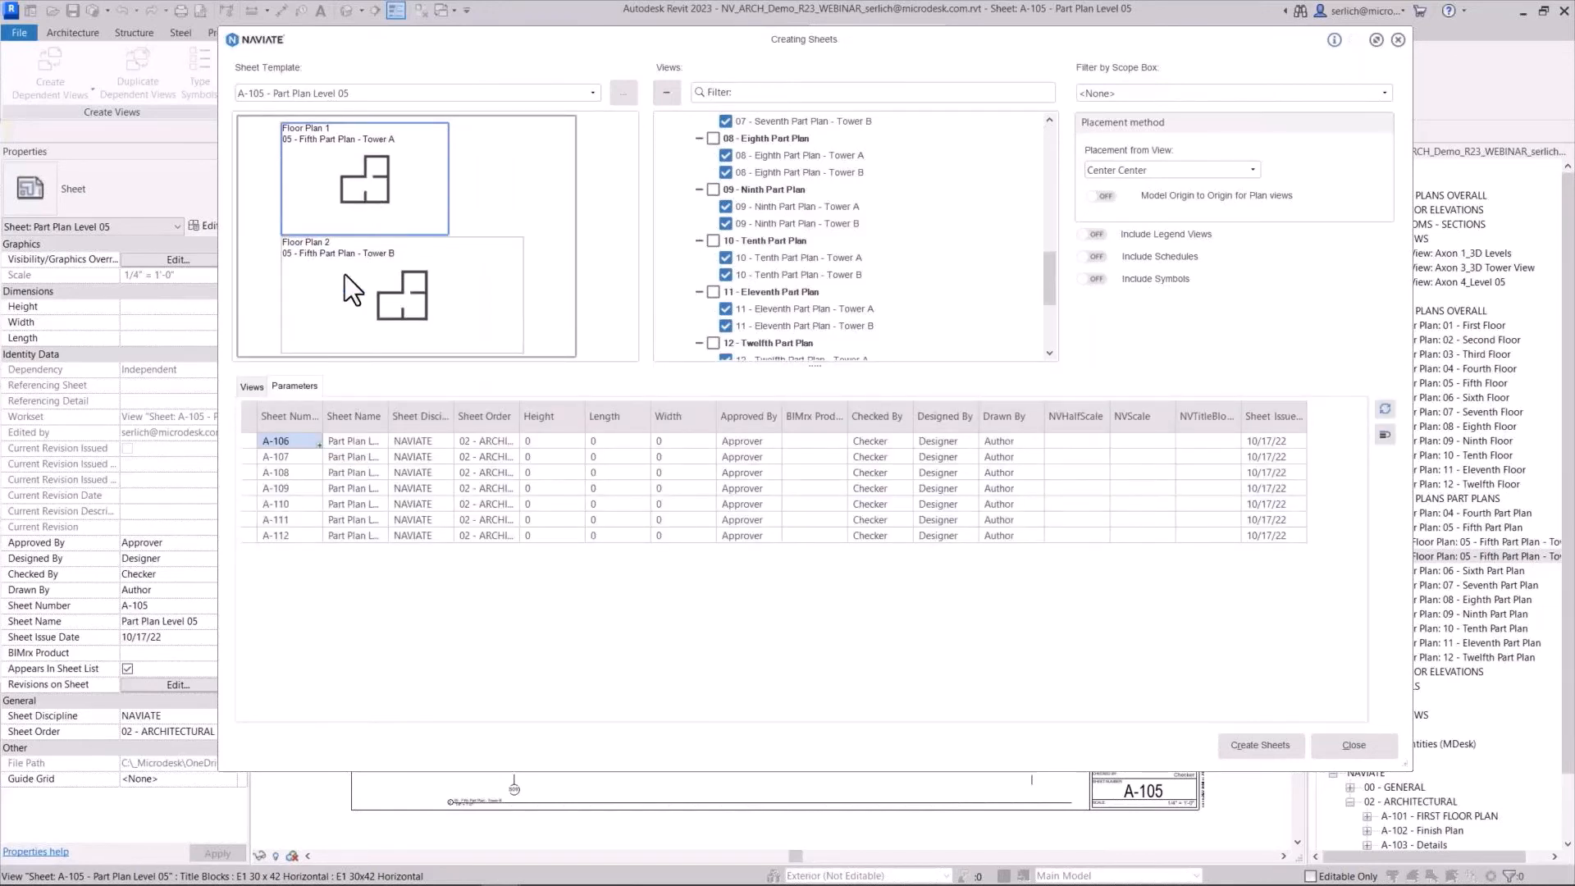
left_click_drag(585, 417, 595, 418)
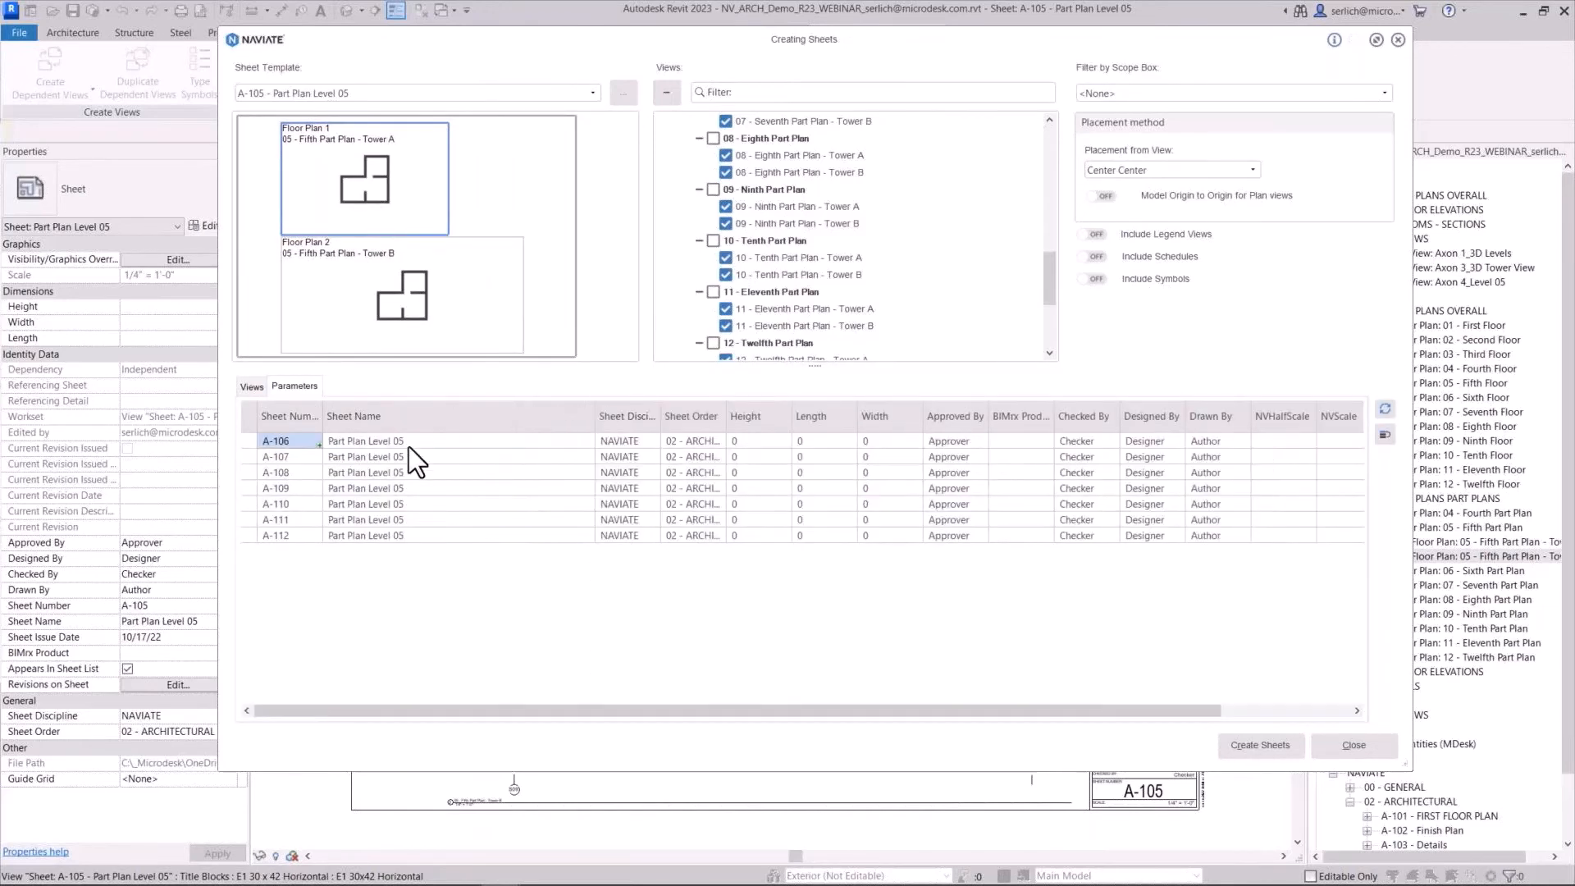
left_click(388, 442)
left_click(401, 441)
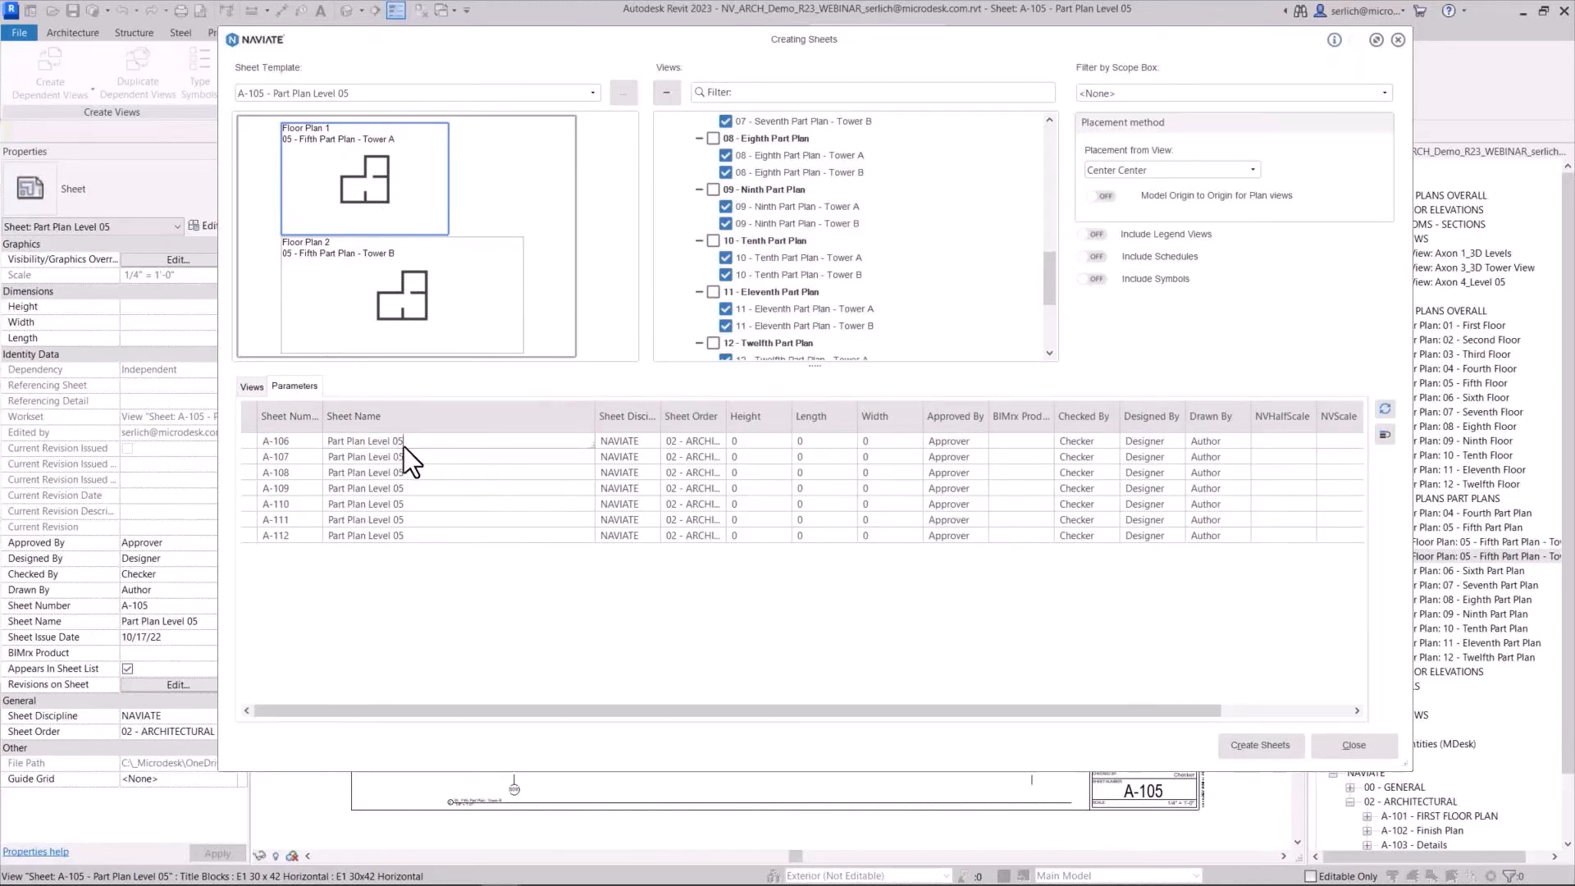
key("BackSpace")
type("6")
key("Return")
left_click(585, 445)
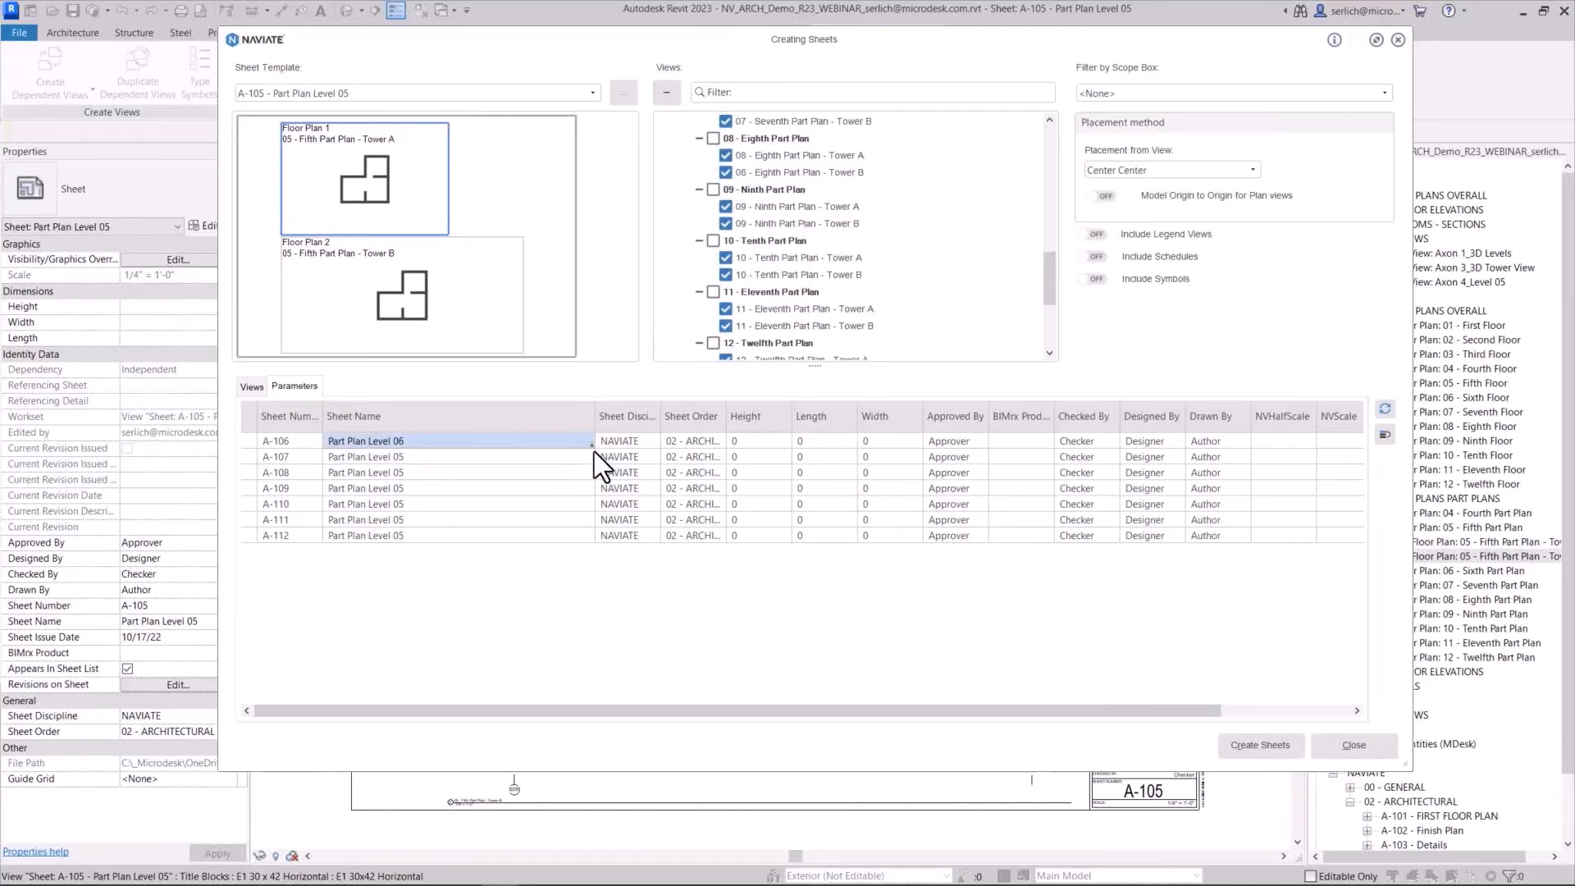
left_click_drag(592, 448, 587, 535)
Clear the Approved By, BIMrx Product, Checked By, Designed By and Drawn By values for all the new sheets
left_click(634, 496)
mouse_move(964, 442)
left_mouse_down()
mouse_move(1016, 442)
mouse_move(1229, 538)
left_mouse_up()
key("Delete")
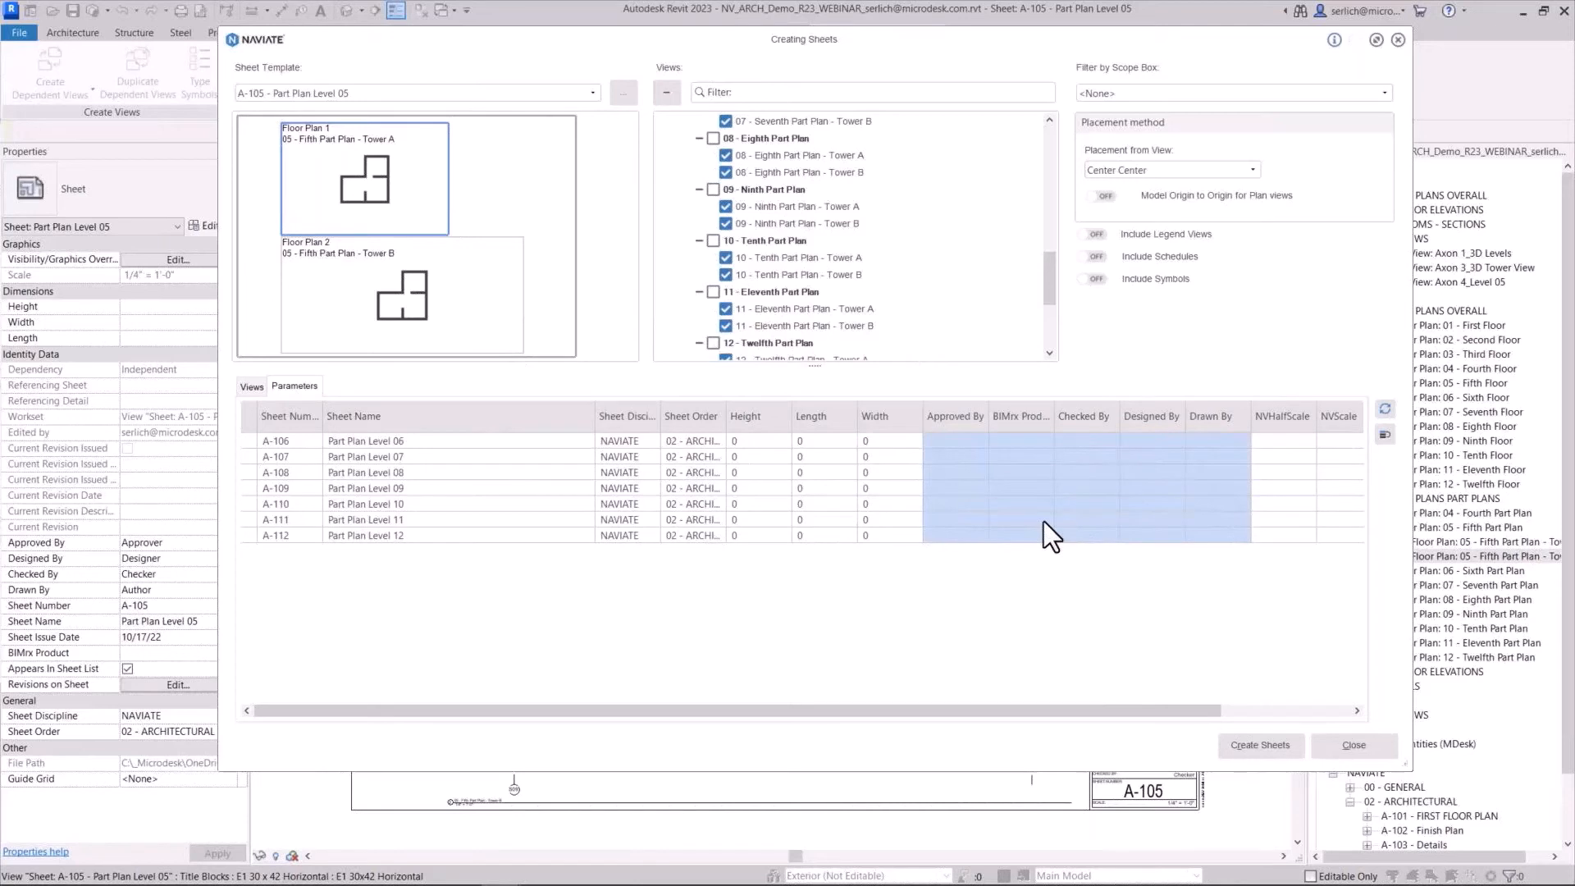
Create sheets A-106 to A-112 and close the sheet creation dialog
left_click(1244, 742)
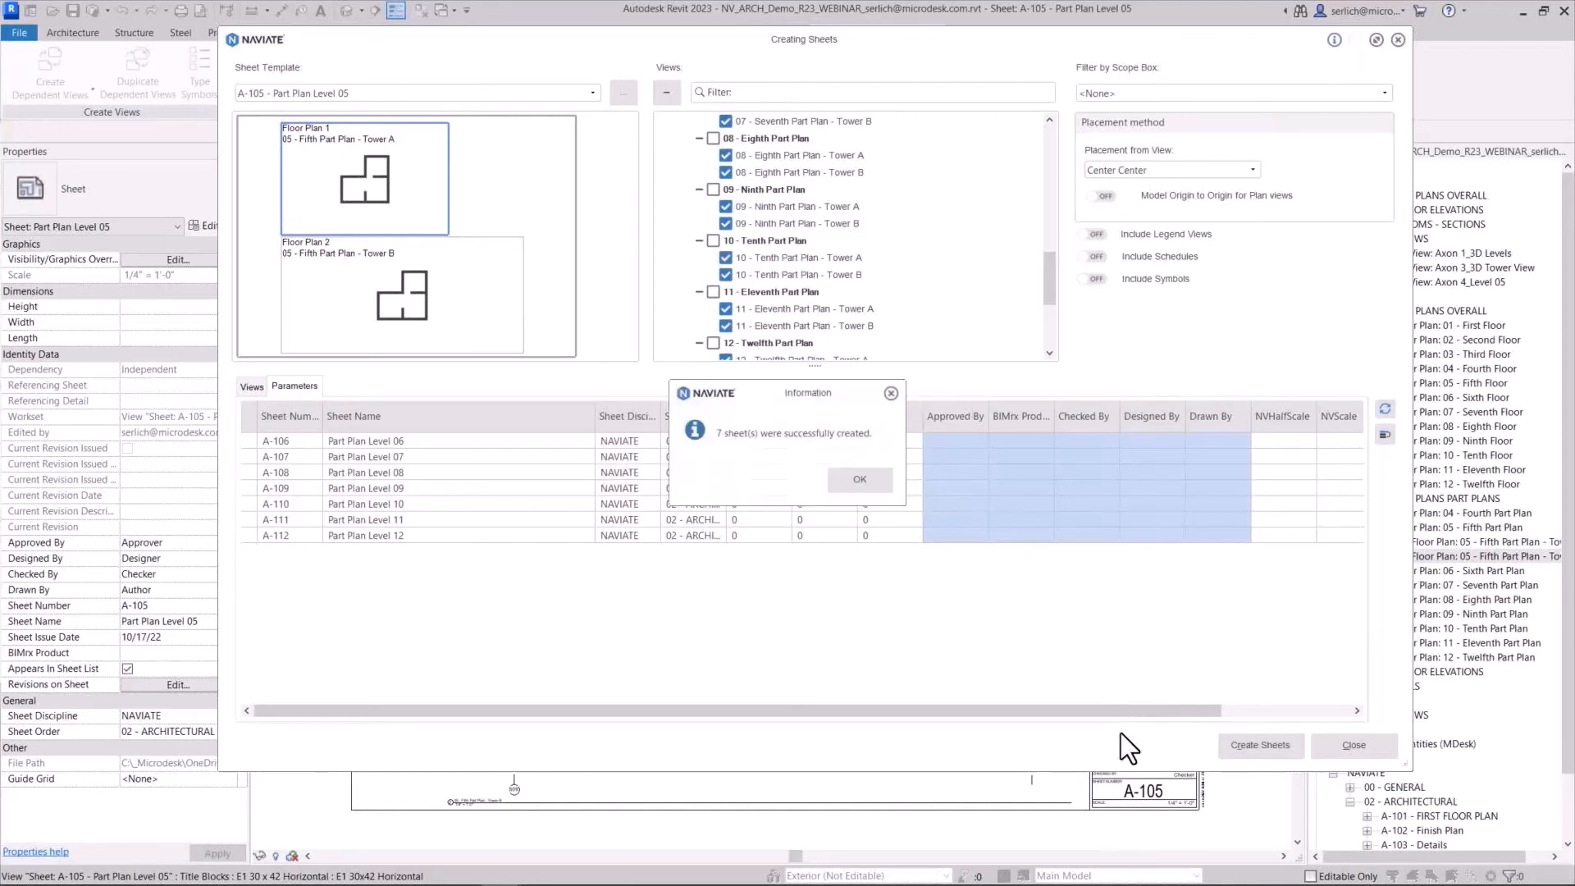
left_click(847, 474)
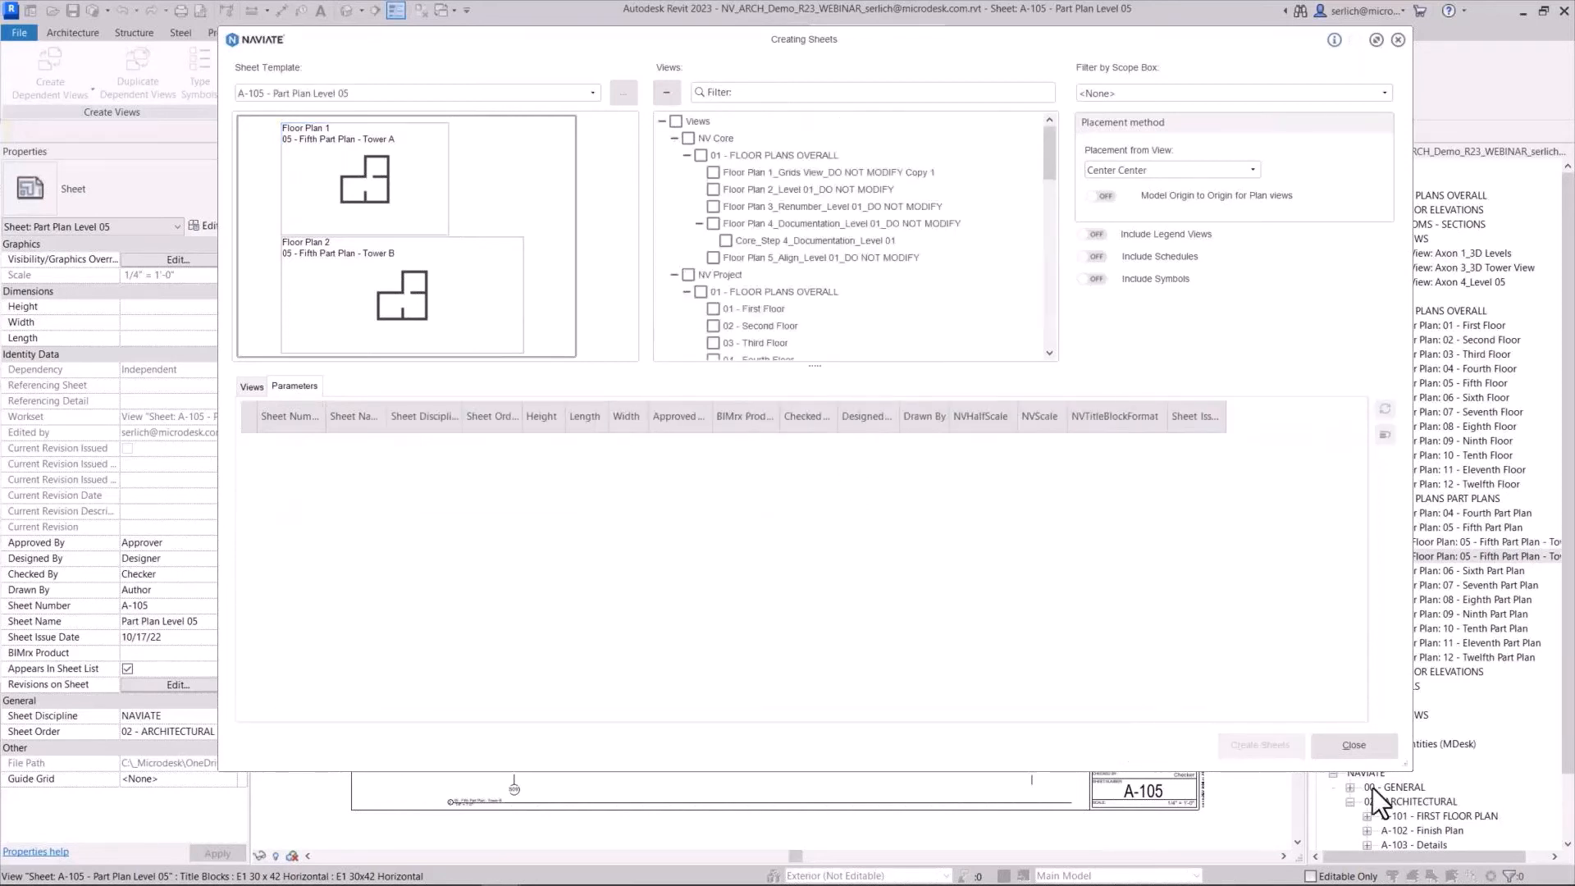
left_click(1376, 747)
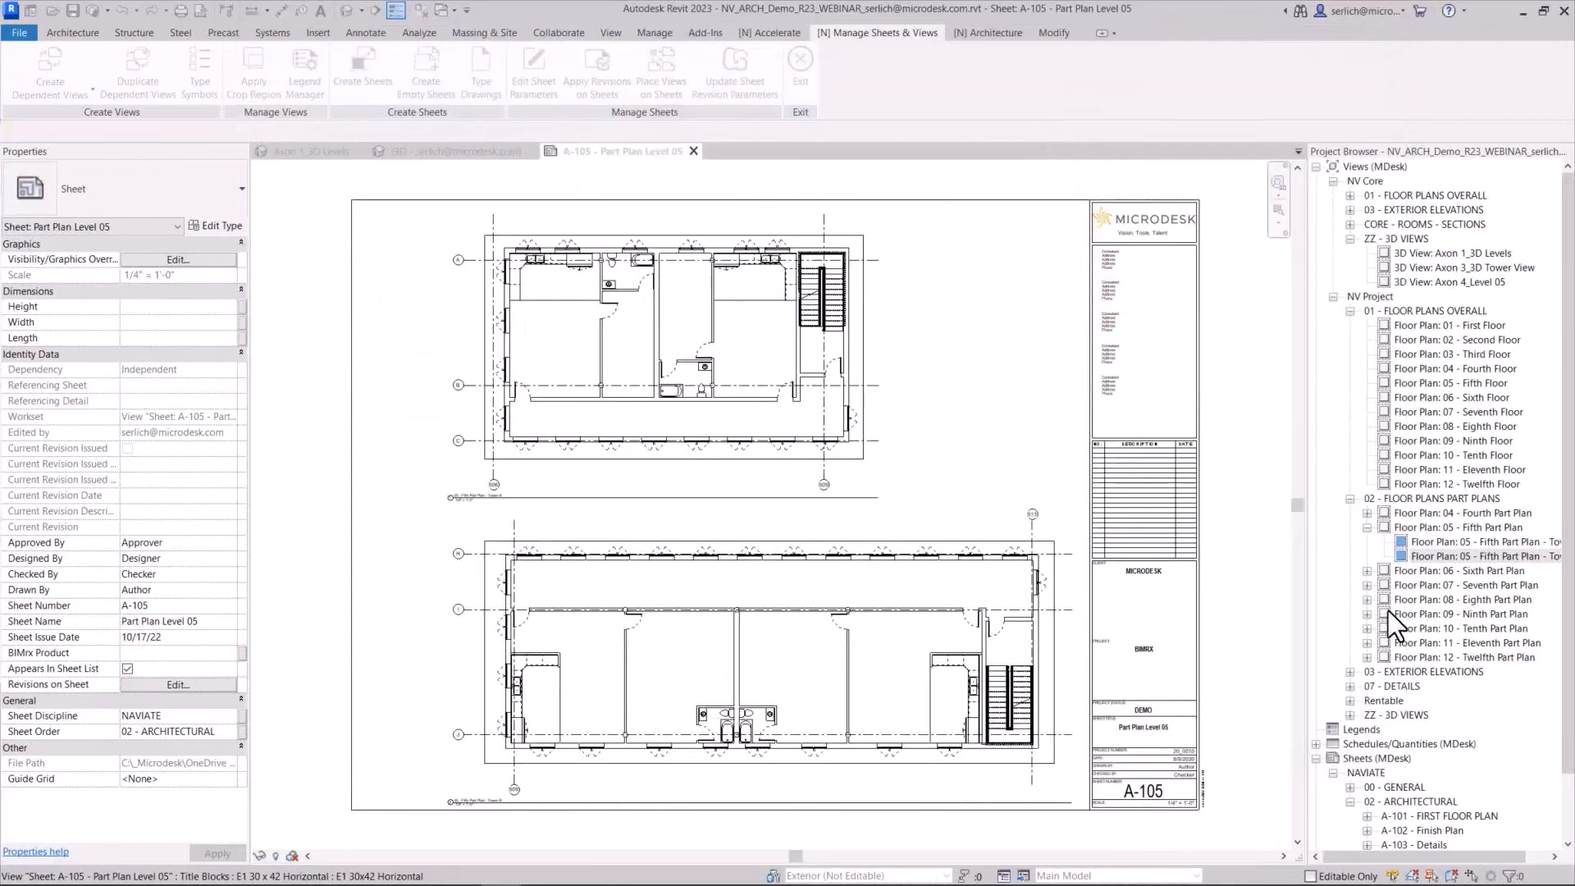
Open sheet A-106 - Part Plan Level 06 to compare its view placement with A-105, and return to A-105
scroll(1395, 624, "down", 4)
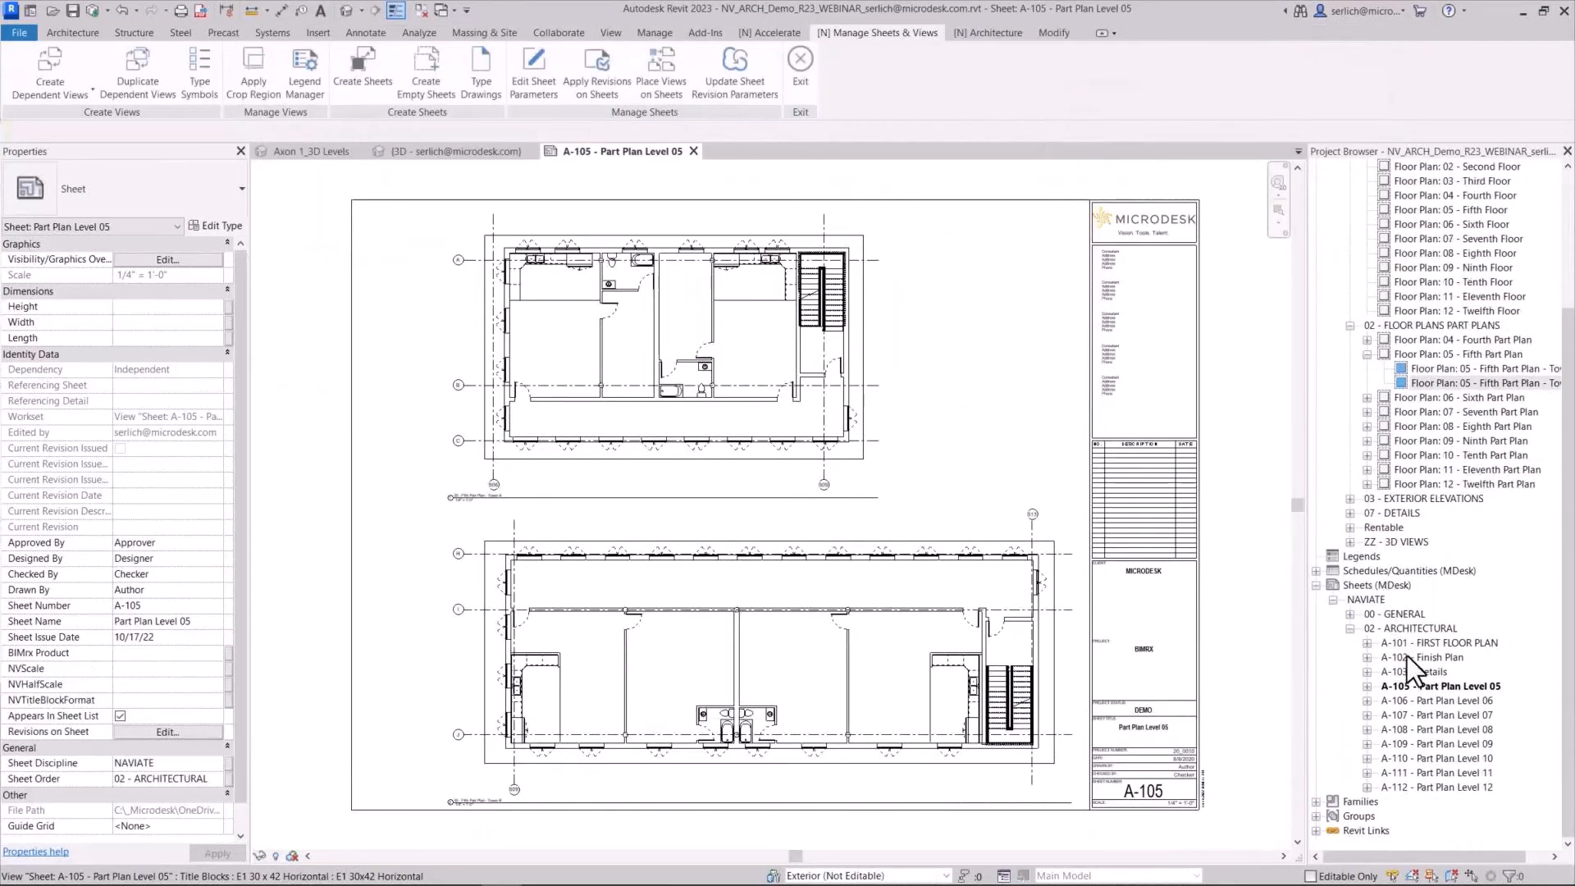
double_click(1423, 702)
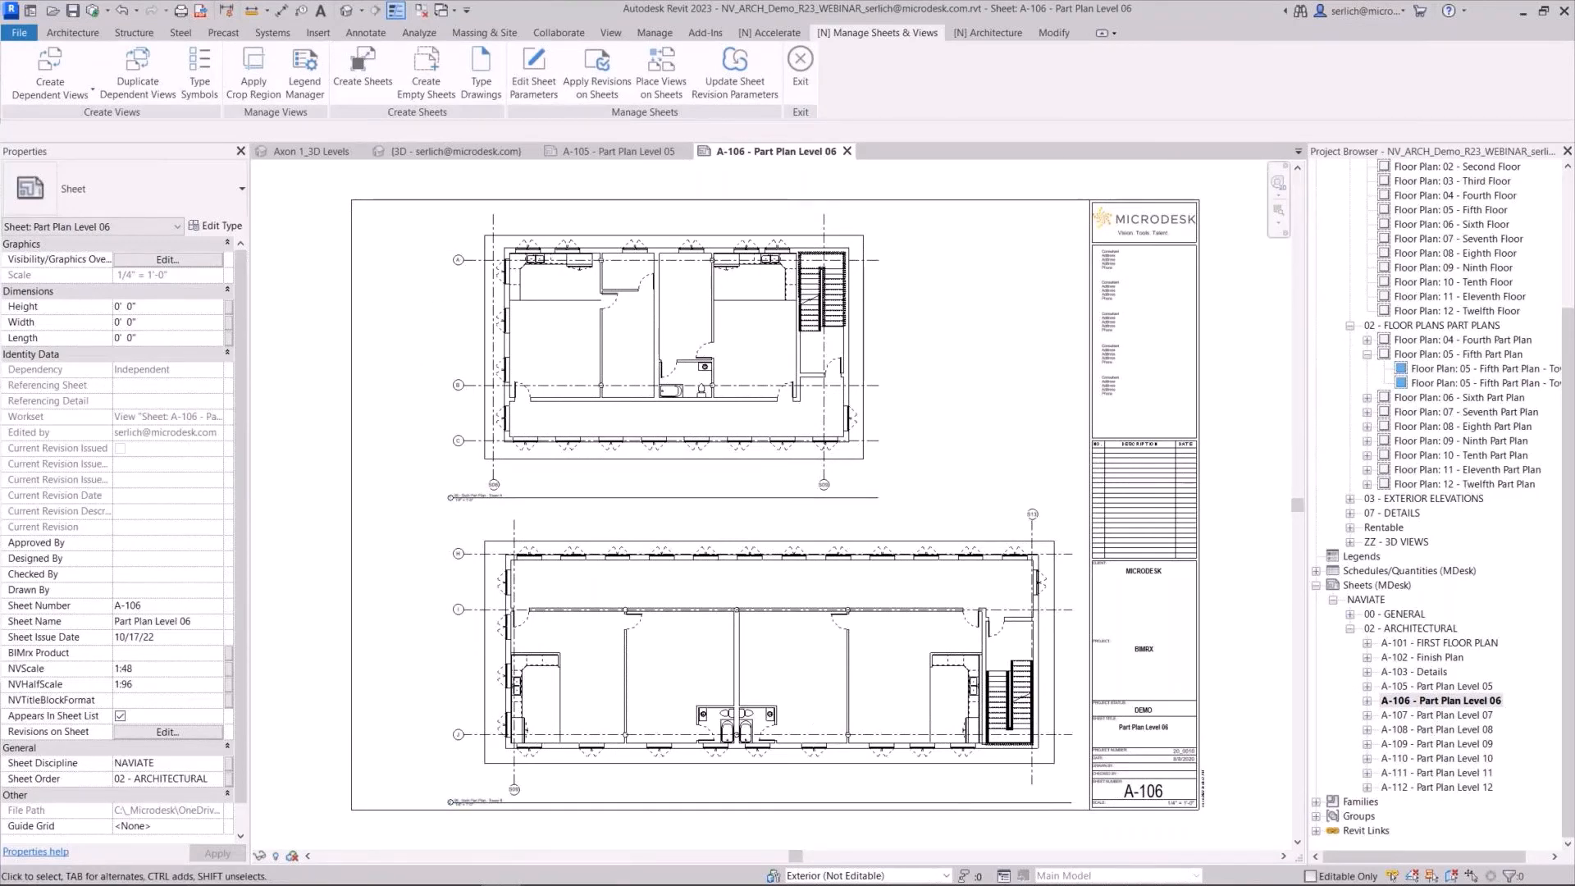
double_click(1403, 686)
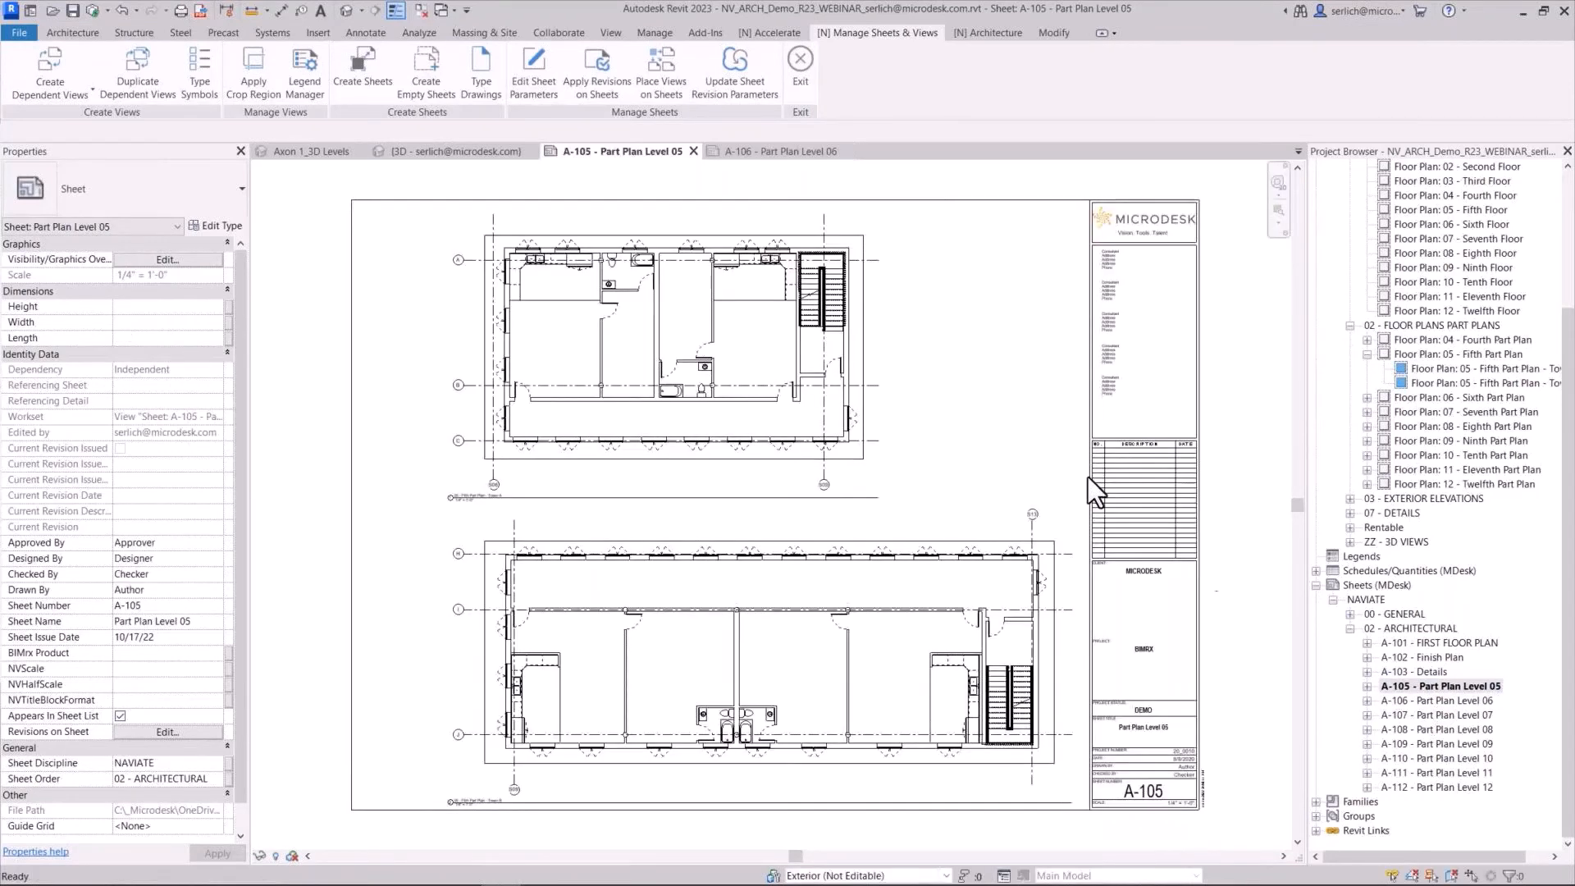
Move the Tower A viewport on sheet A-105 to the right so it lines up with the right side of the Tower B viewport
left_click_drag(949, 362, 608, 583)
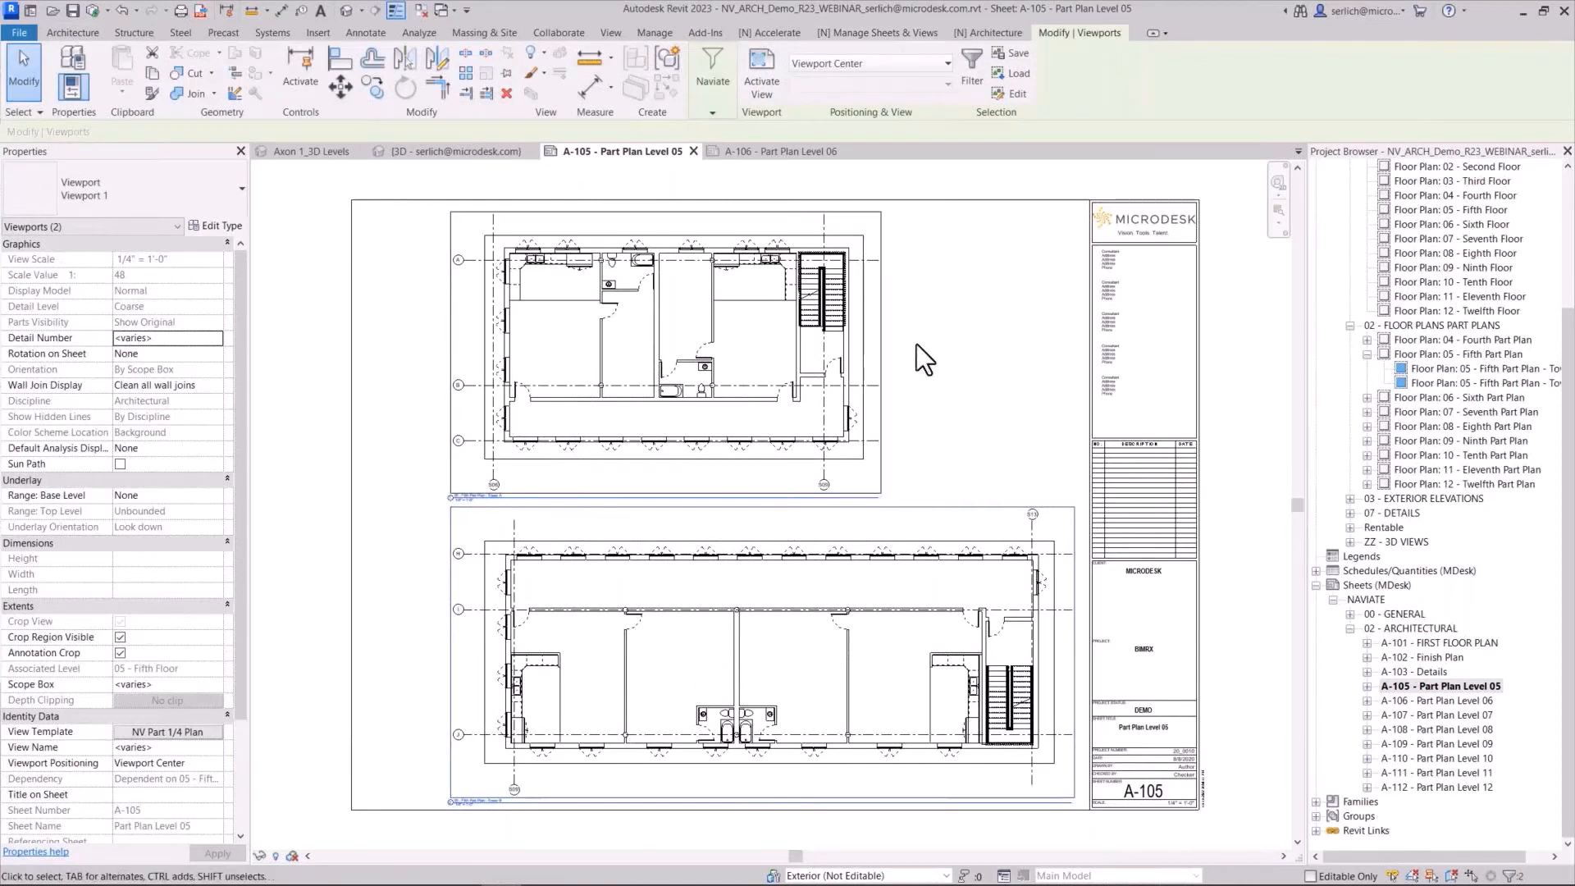
left_click(914, 343)
left_click_drag(725, 319, 913, 318)
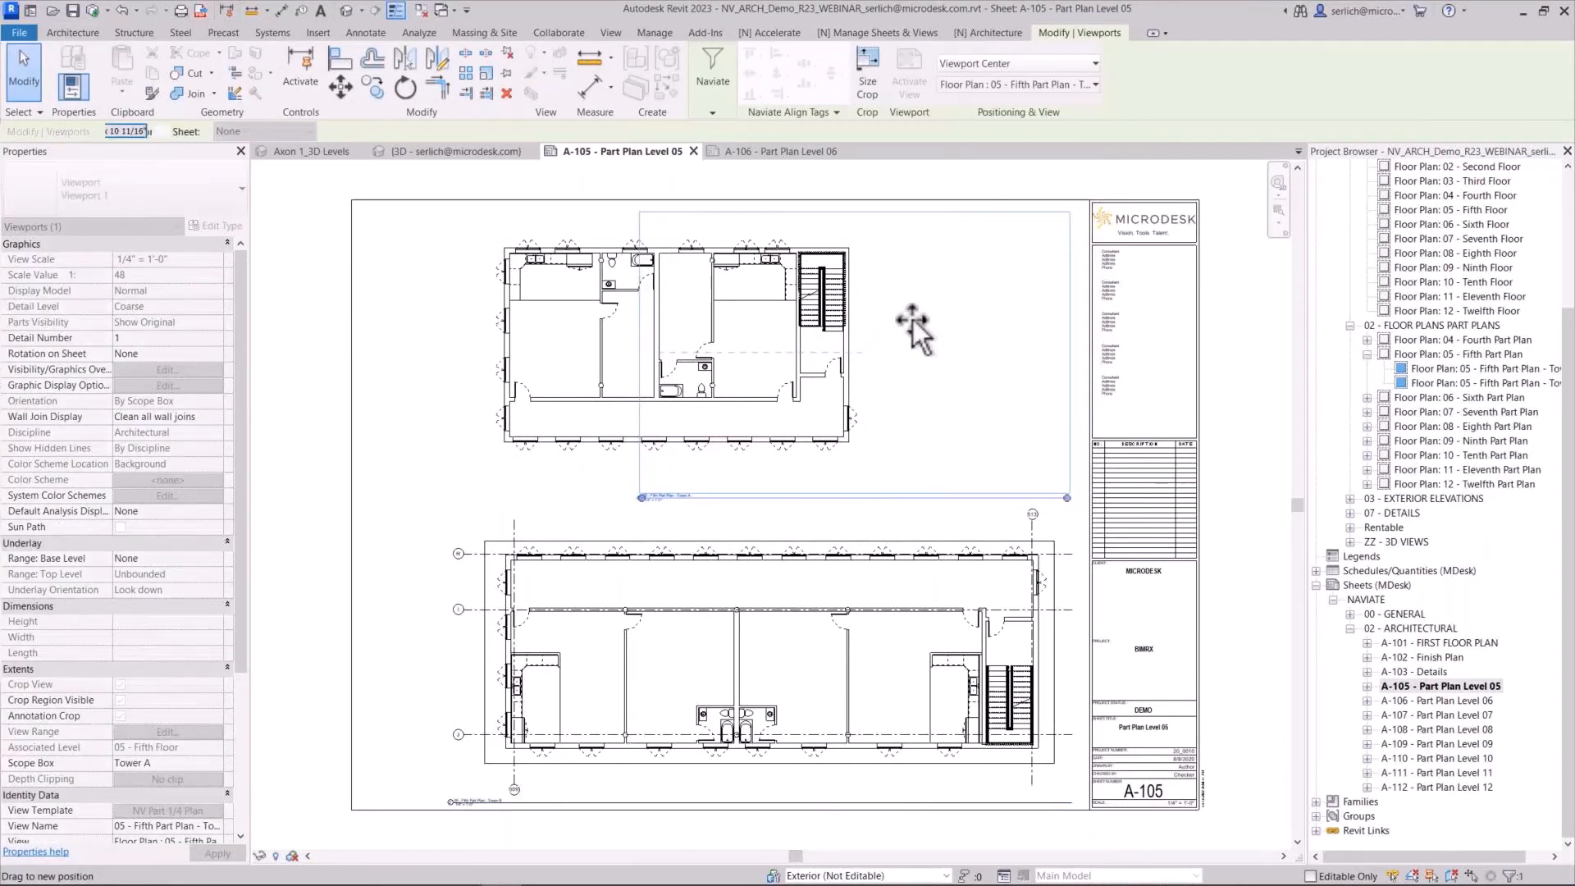
left_click(533, 454)
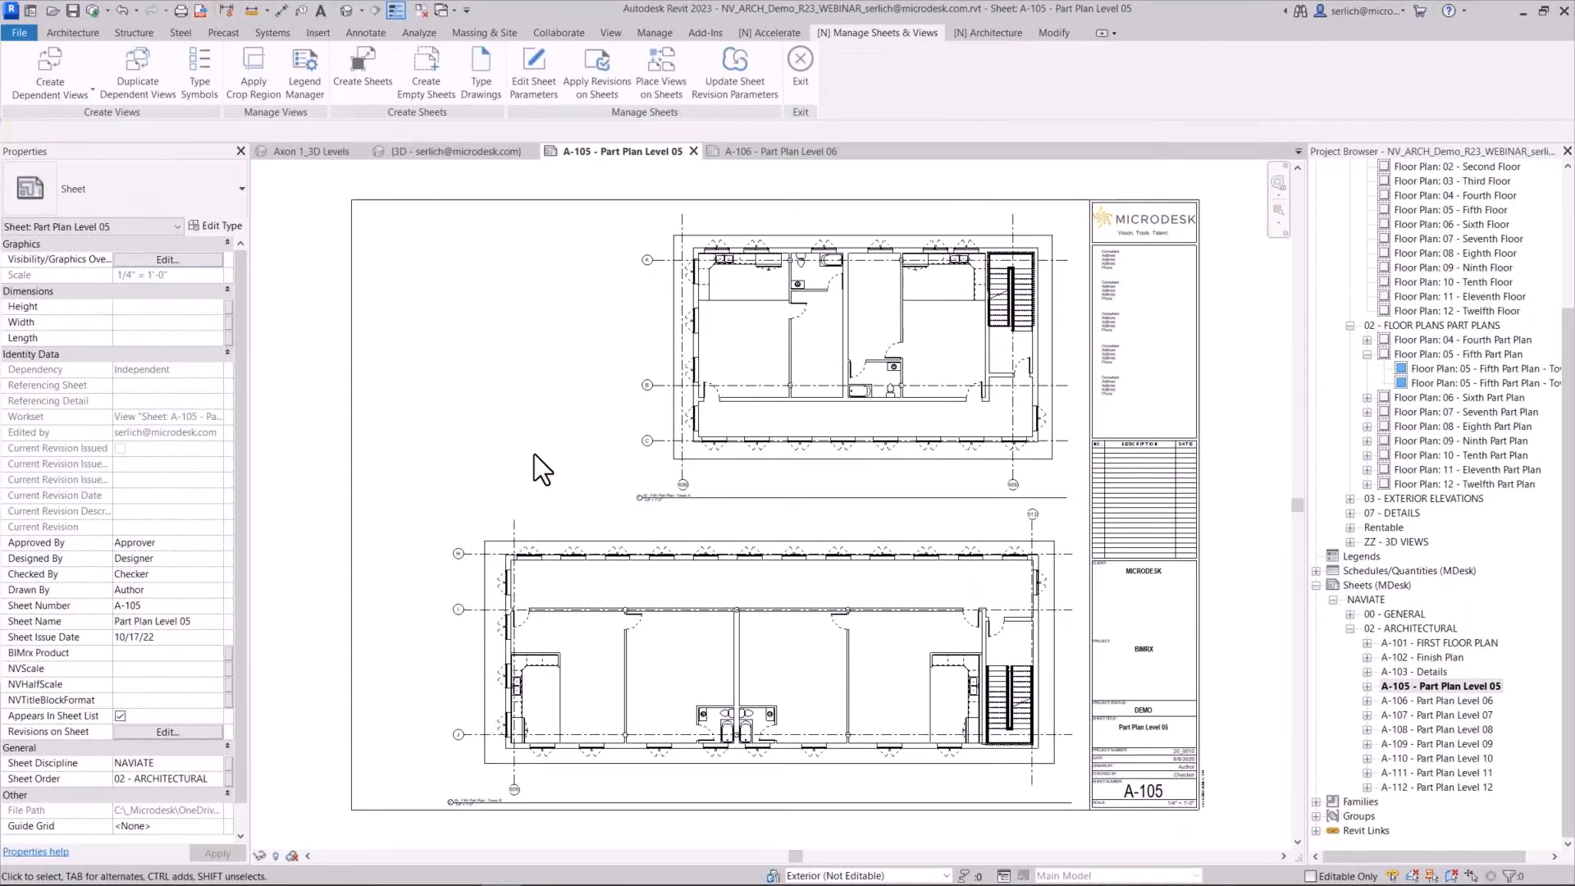
Load sheets A-105 through A-112 in Edit Sheet Parameters and show their view locations
left_click(535, 76)
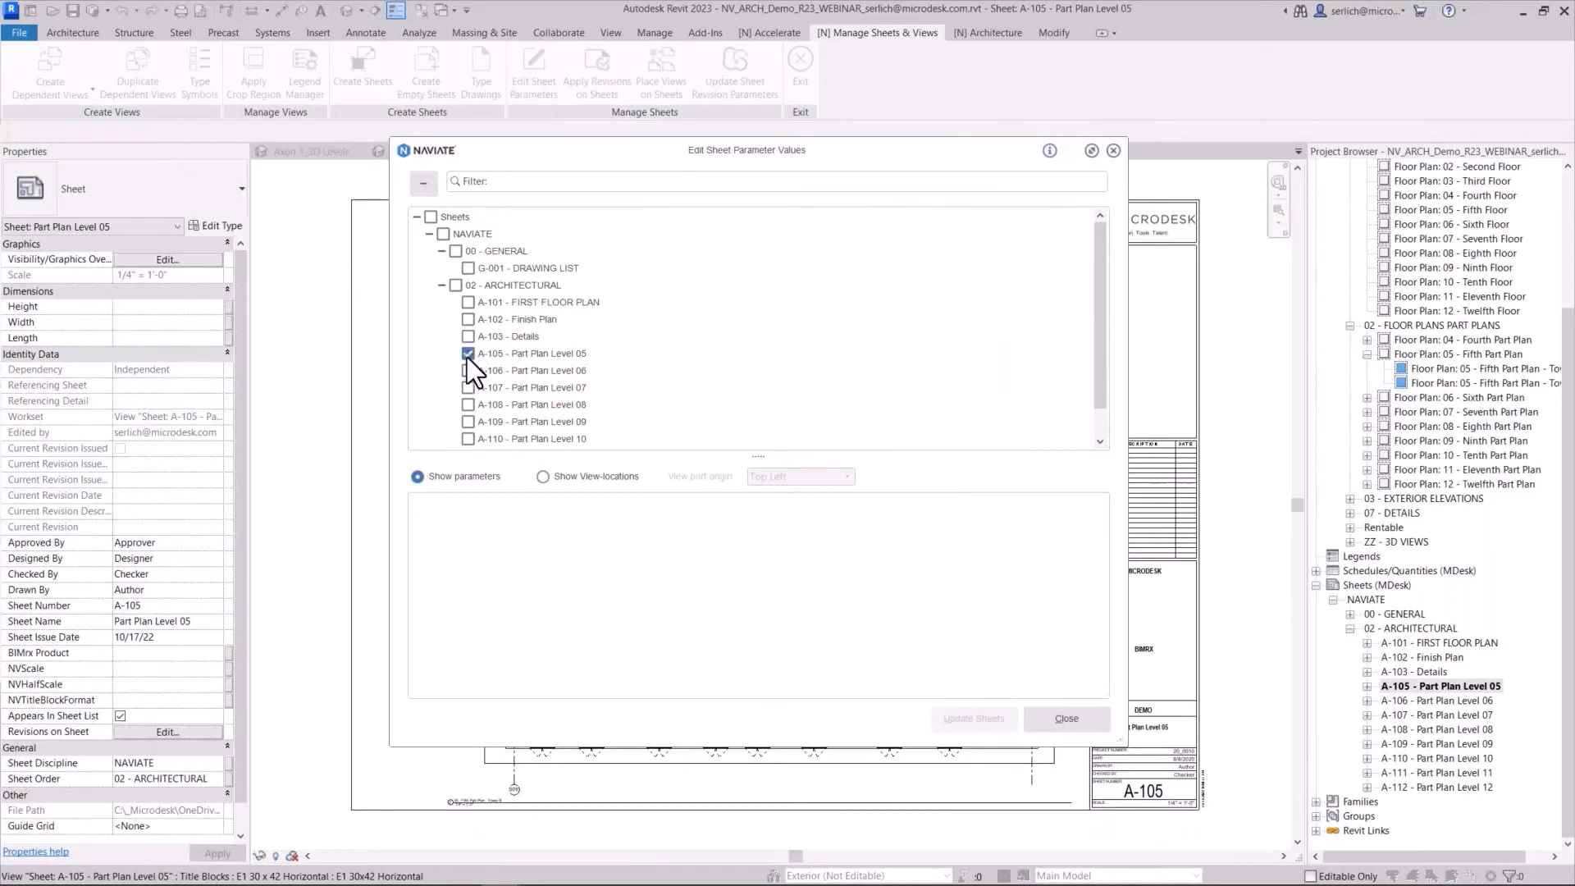
left_click(467, 354)
left_click(468, 371)
left_click(468, 387)
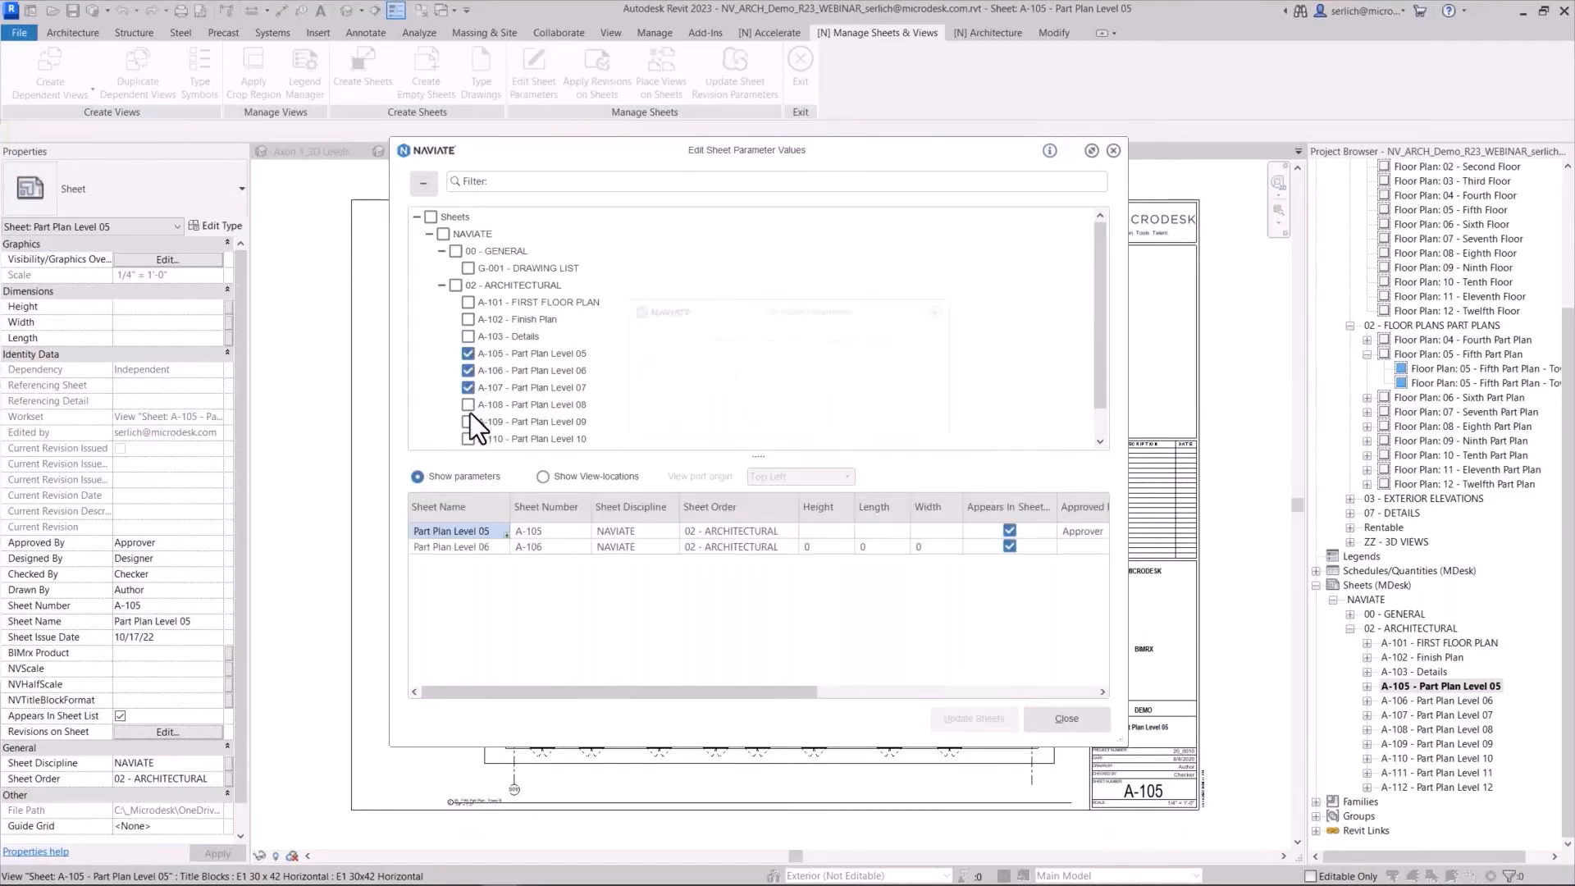
left_click(467, 421)
scroll(470, 436, "down", 1)
left_click(469, 404)
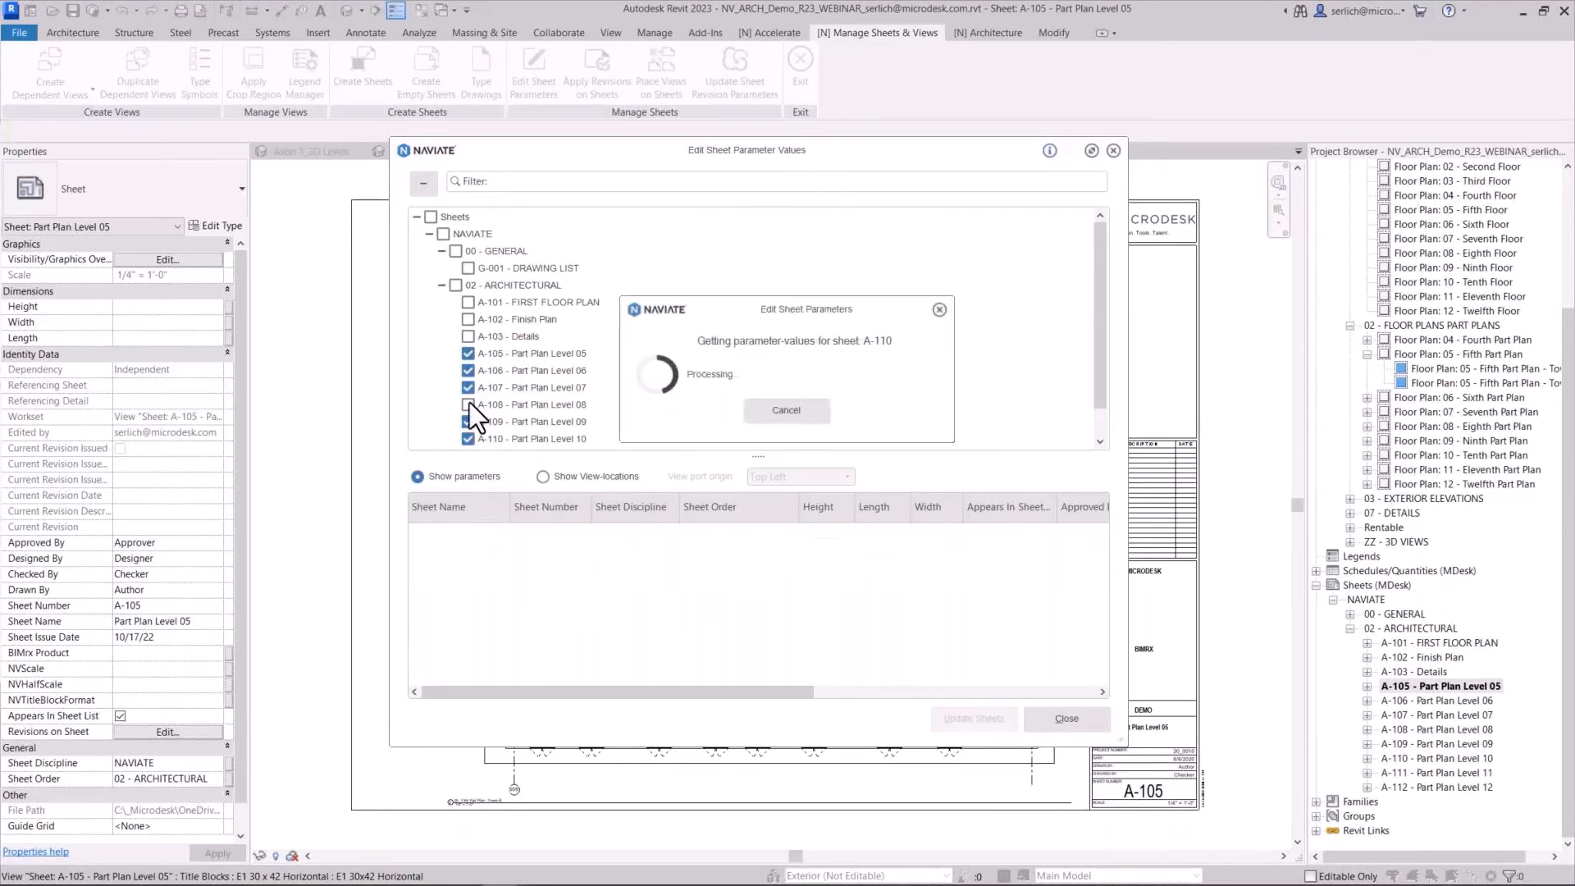
left_click(469, 371)
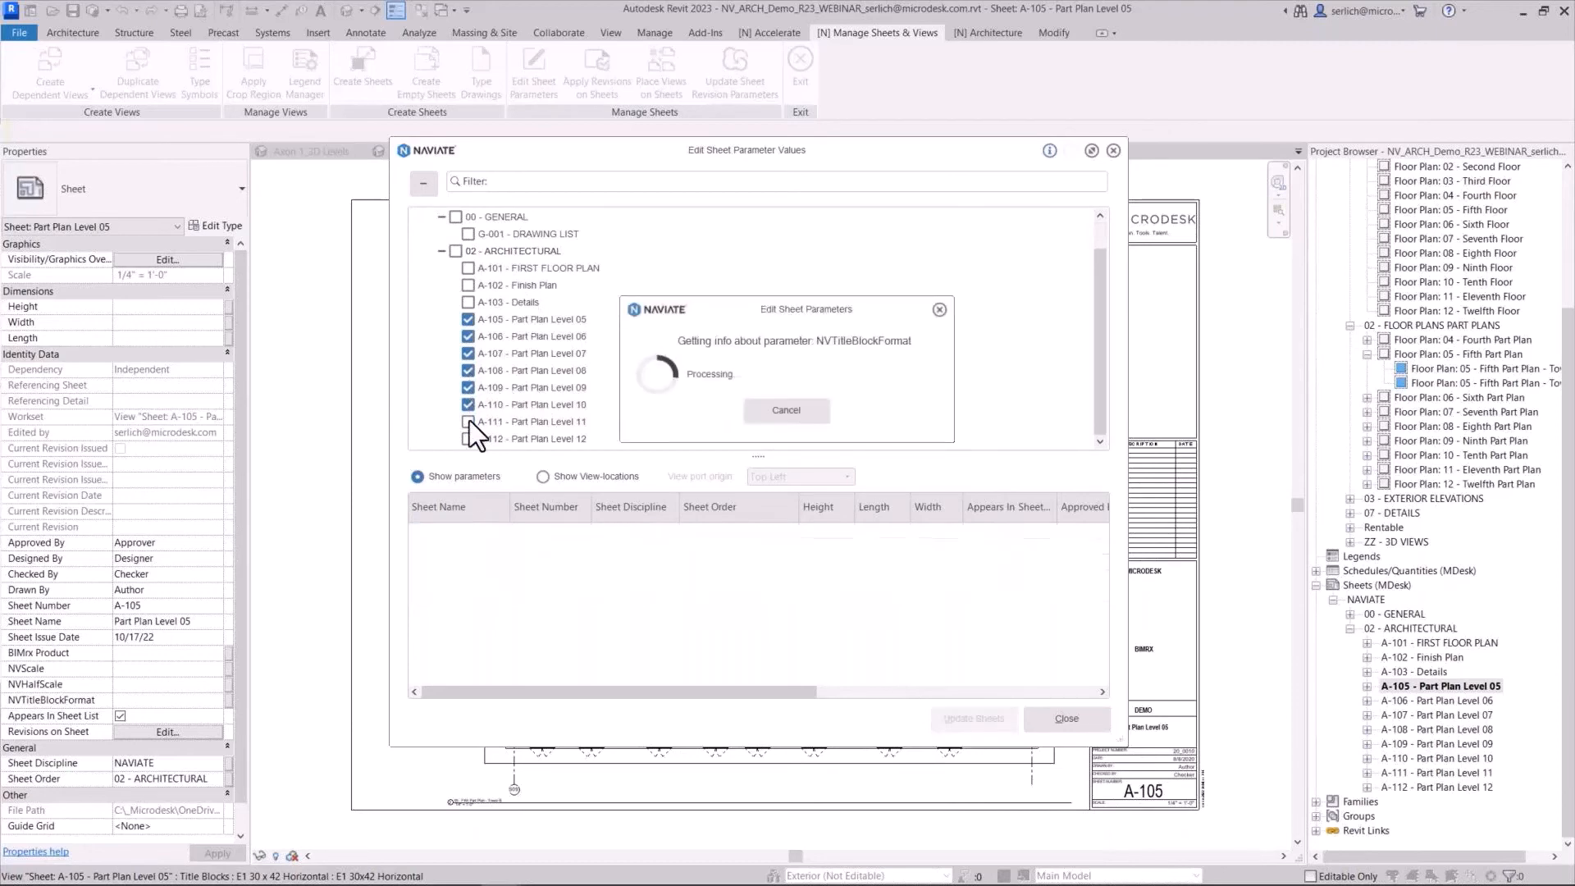
left_click(468, 421)
left_click(469, 439)
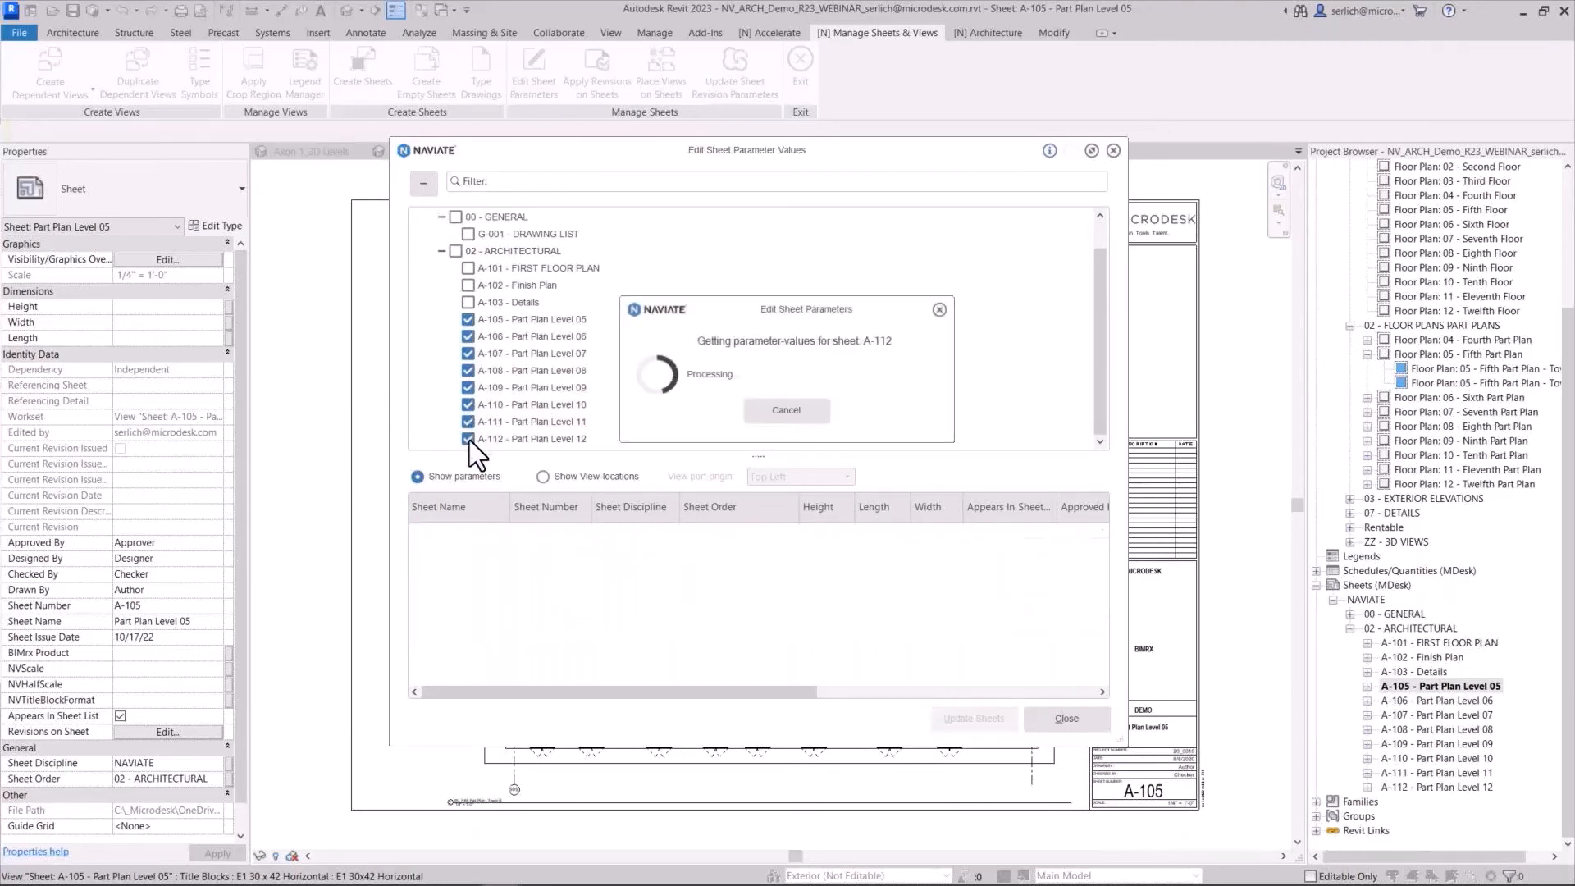
left_click(563, 479)
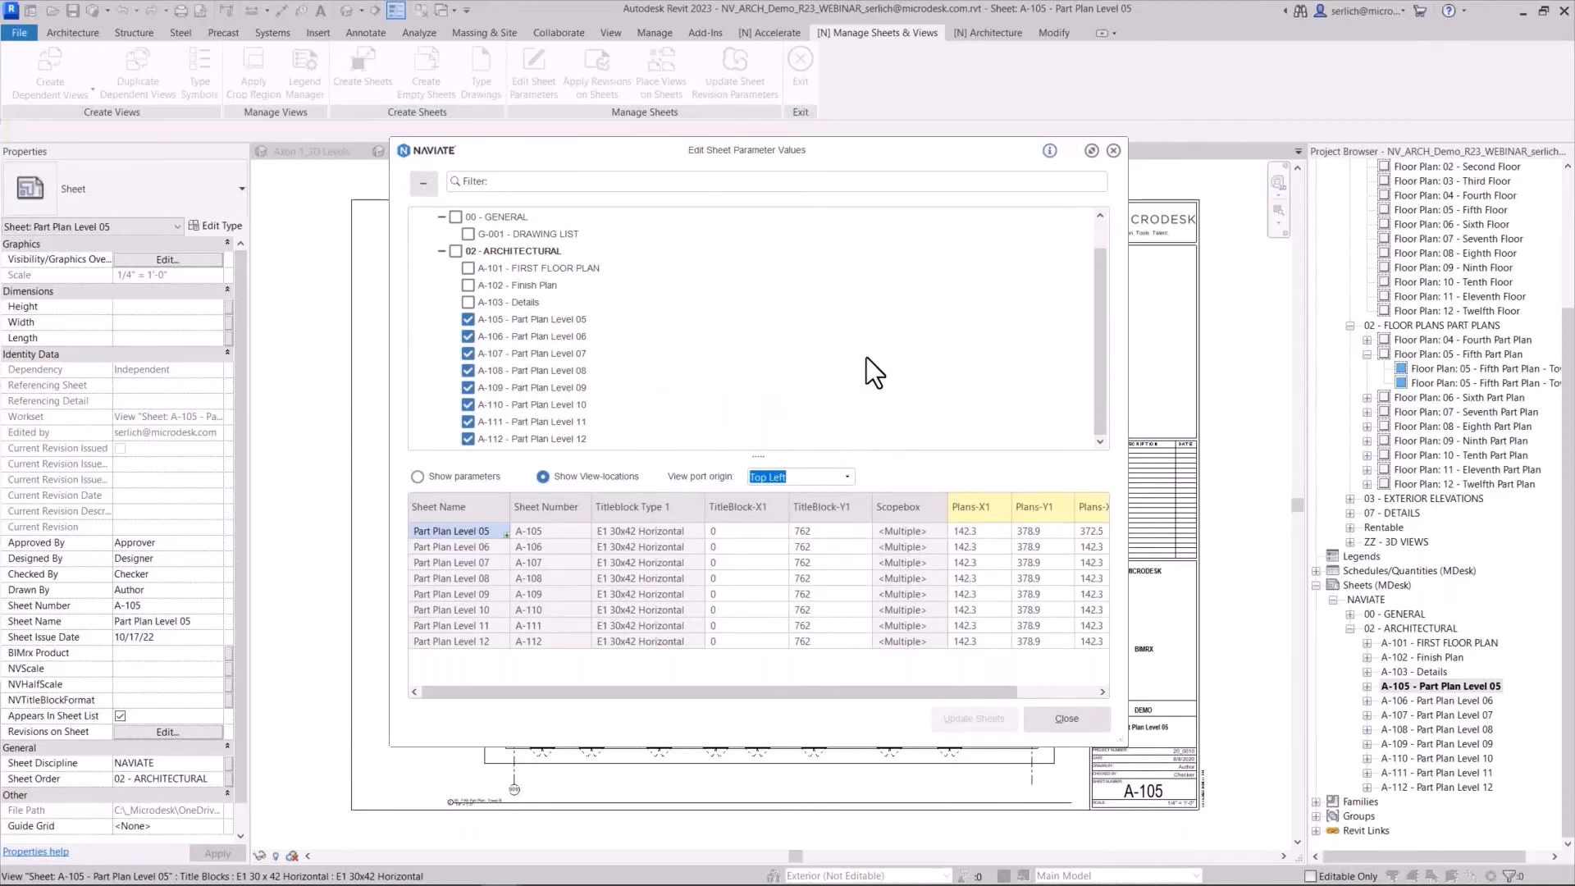
Fill-copy A-105's Plans-X2 value of 372.5 to sheets A-106 through A-112, and update the sheets before closing the parameter editor
left_click_drag(772, 450, 759, 341)
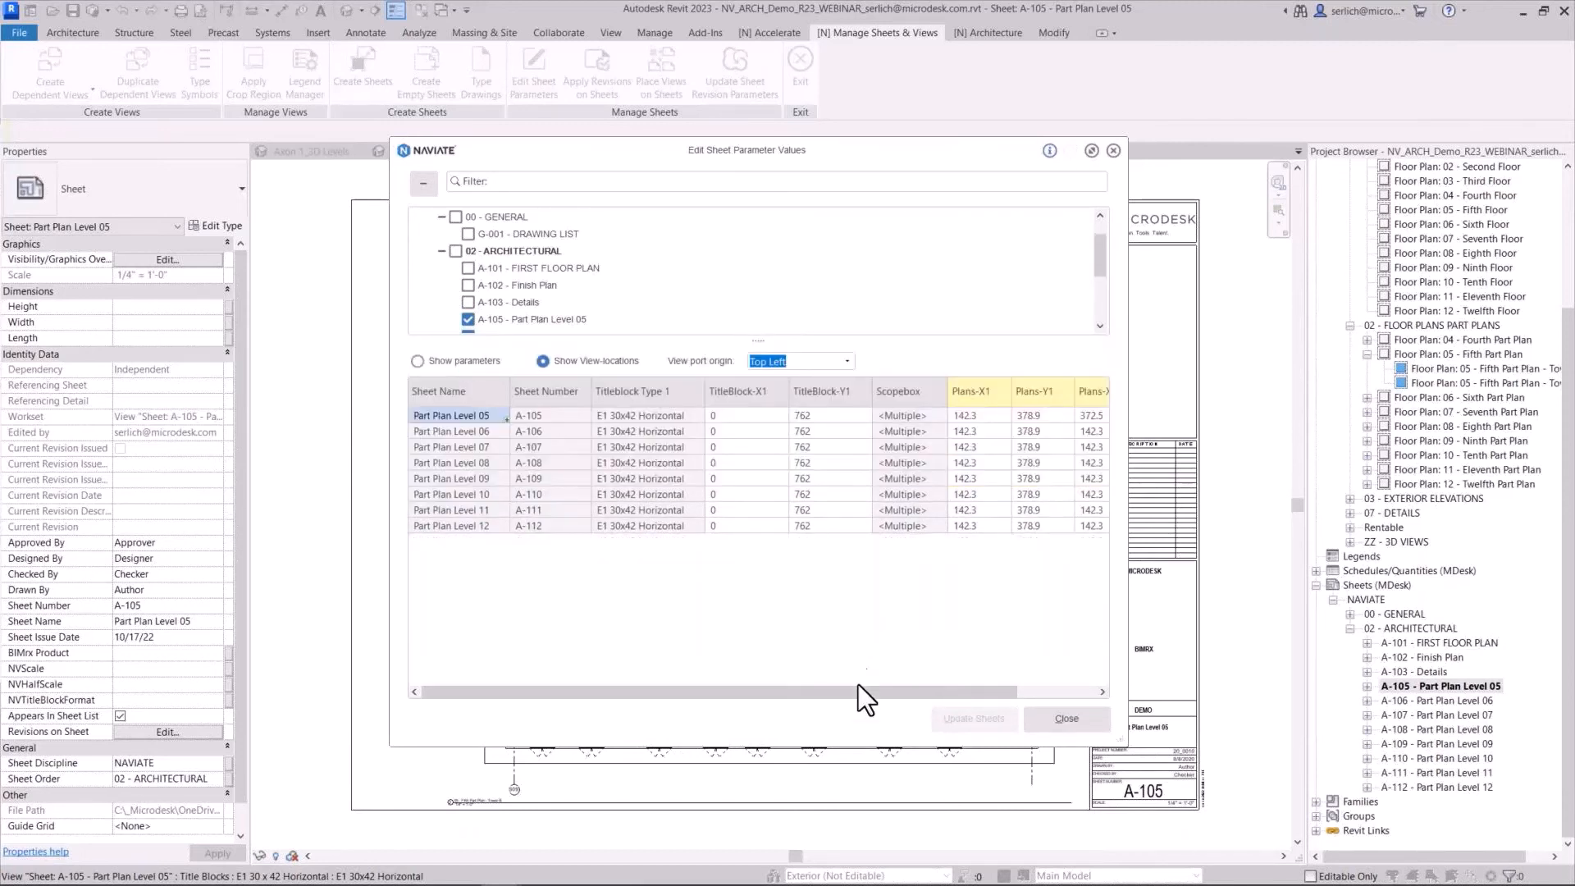
left_click_drag(858, 692, 942, 681)
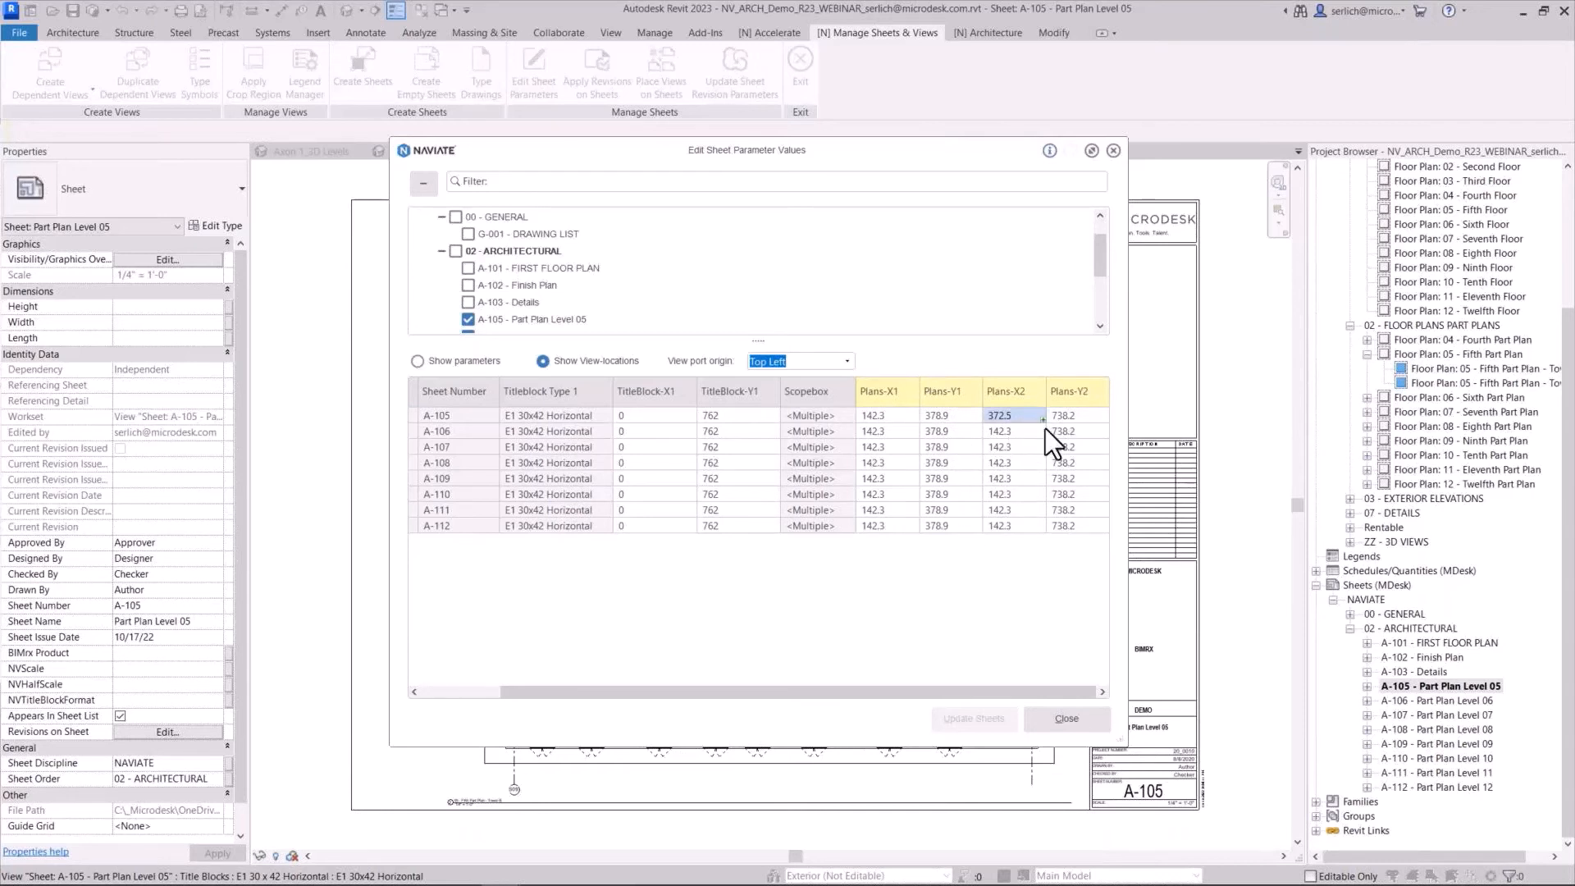
left_click_drag(1043, 420, 1044, 535)
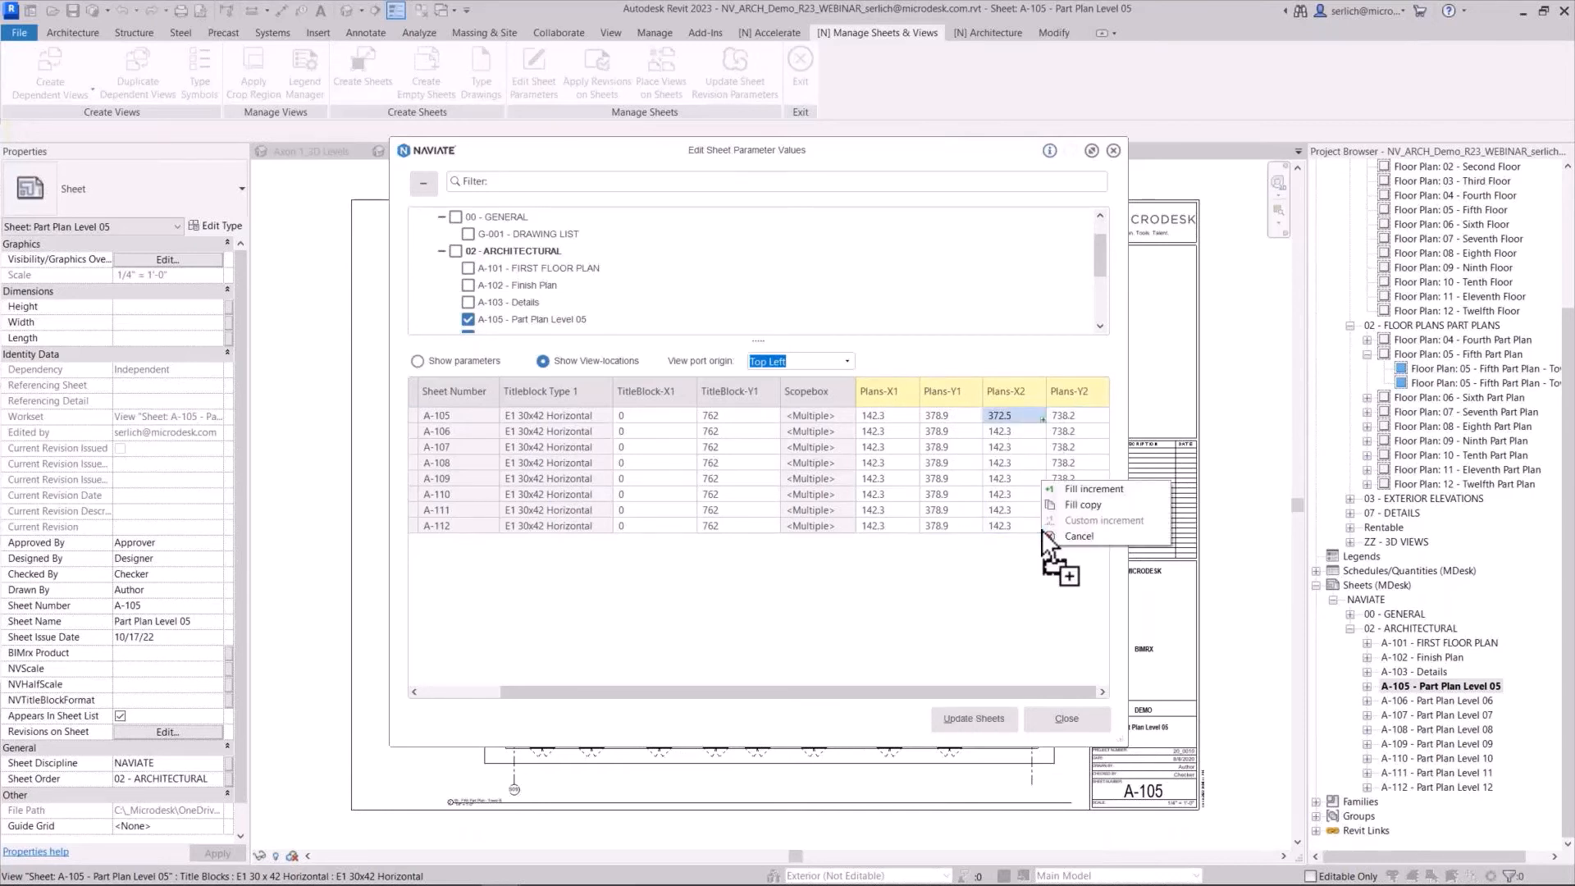
left_click(1072, 504)
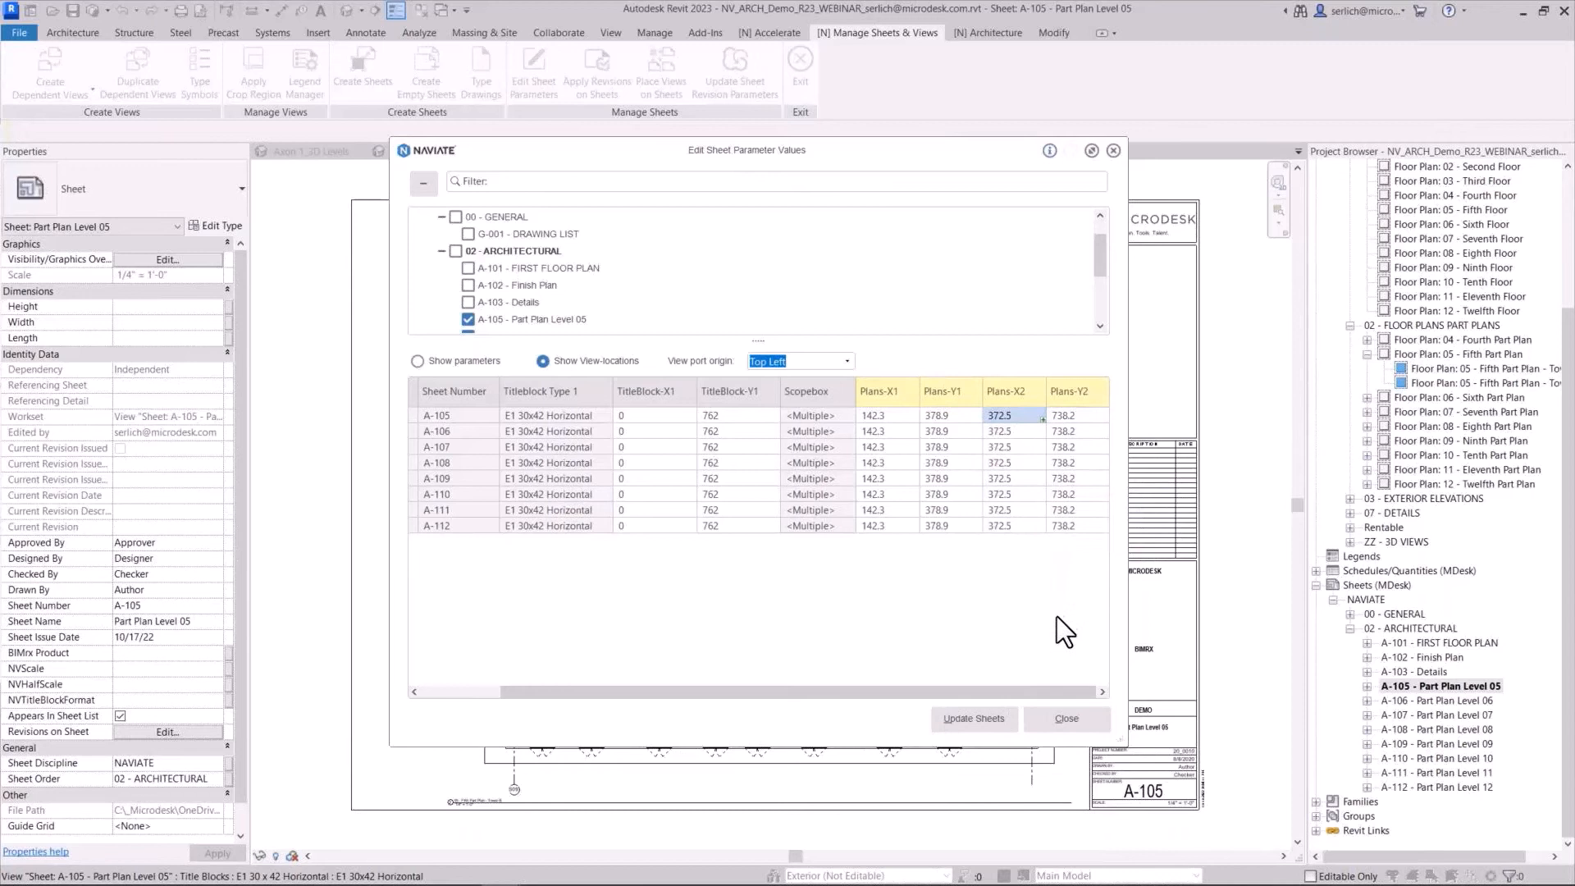
left_click(971, 720)
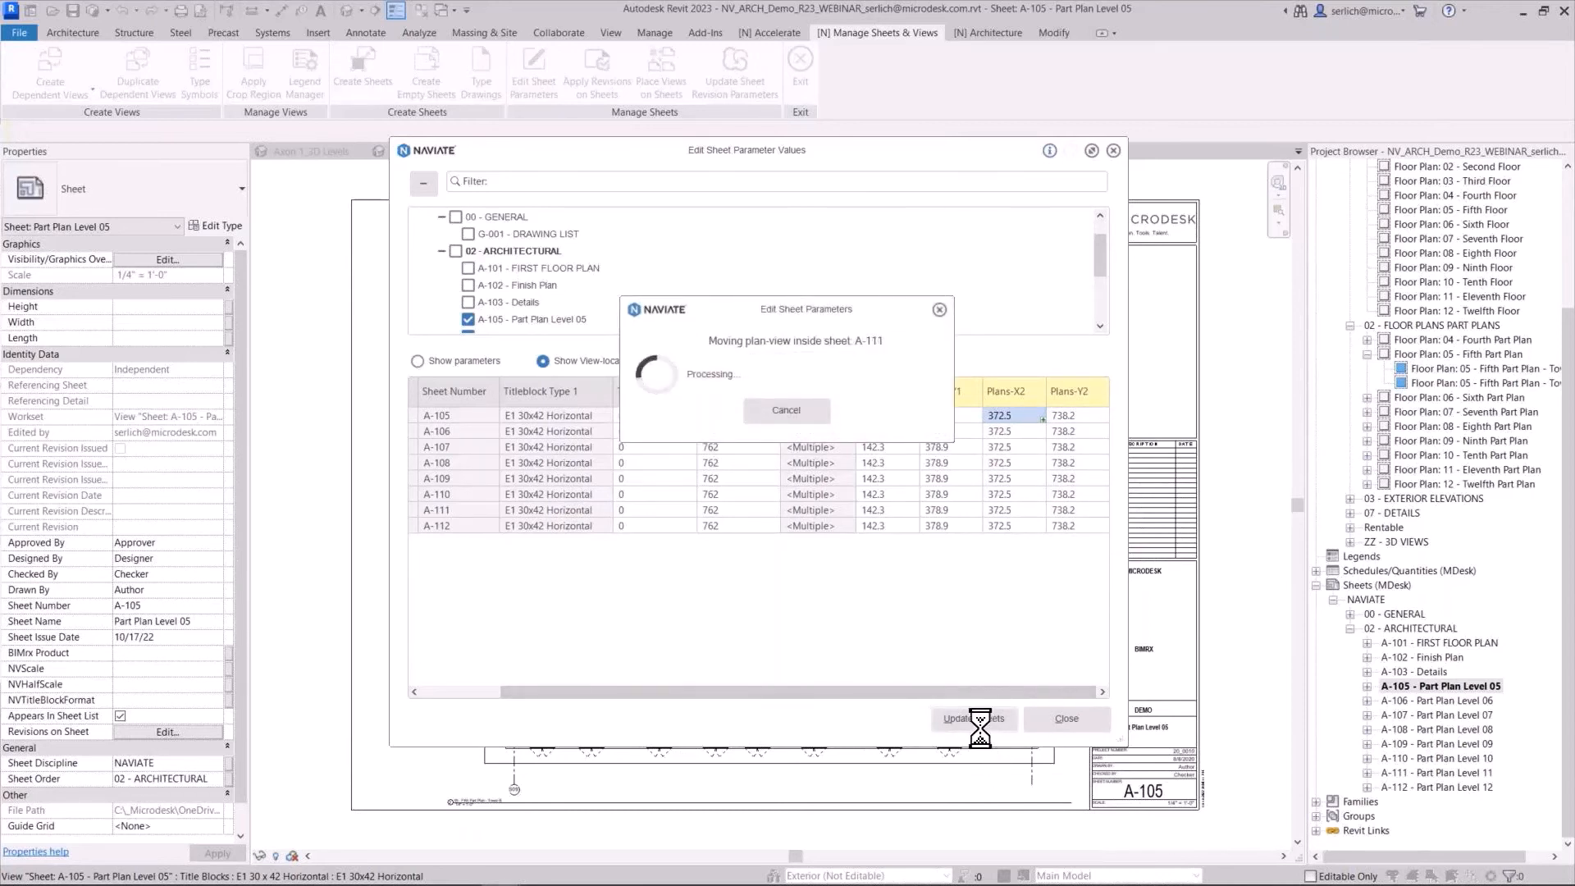
left_click(1060, 727)
Open sheet A-109 - Part Plan Level 09 and return to A-106 - Part Plan Level 06 to check their viewport placement
left_click(1436, 744)
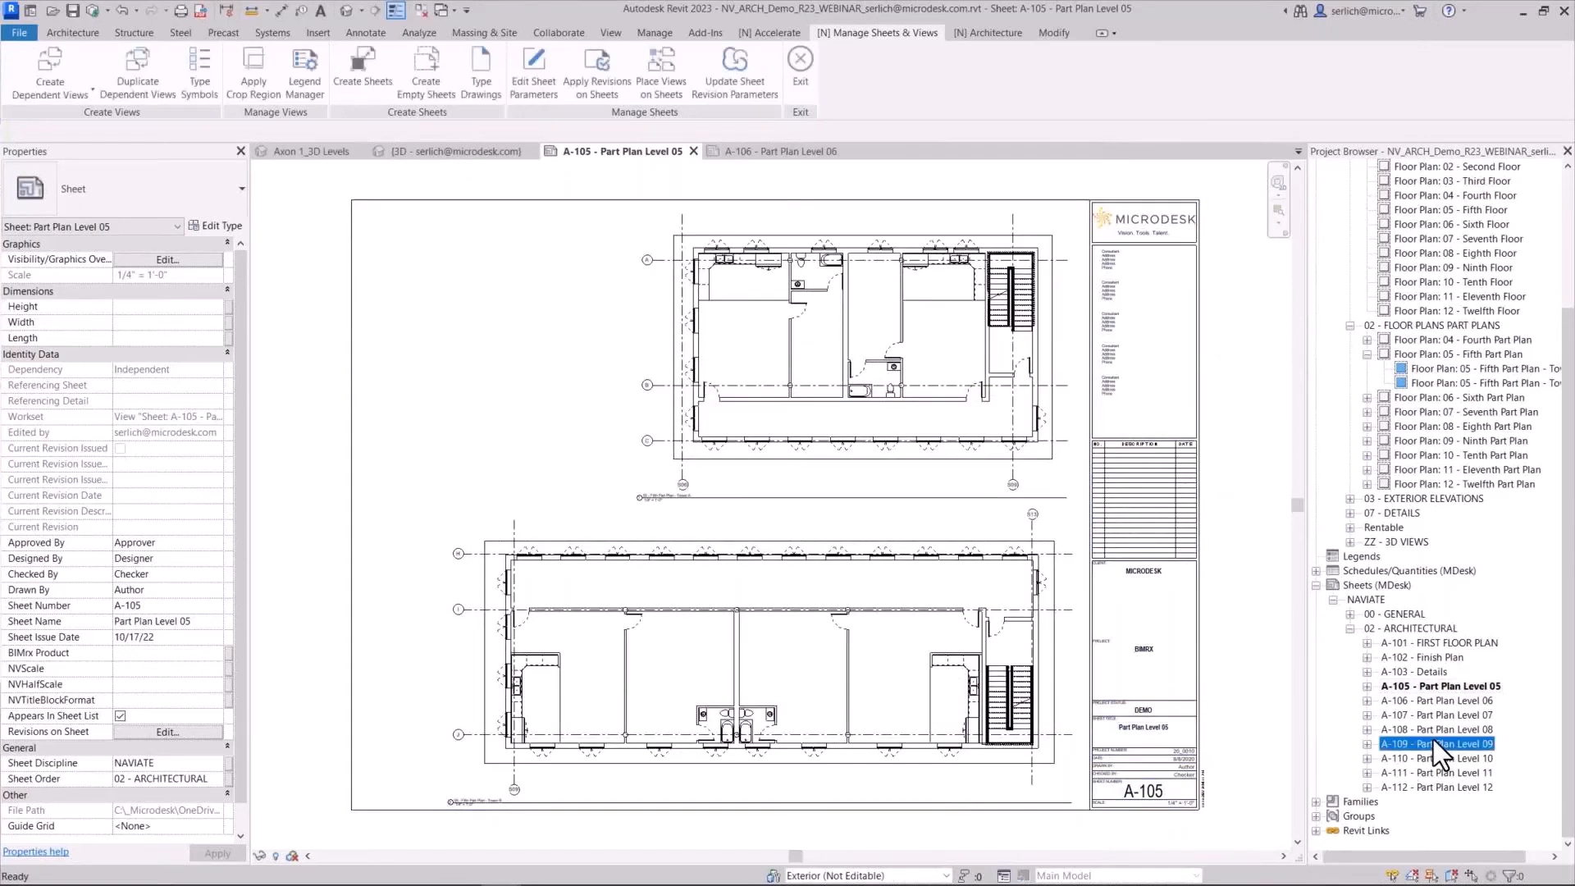
double_click(1435, 740)
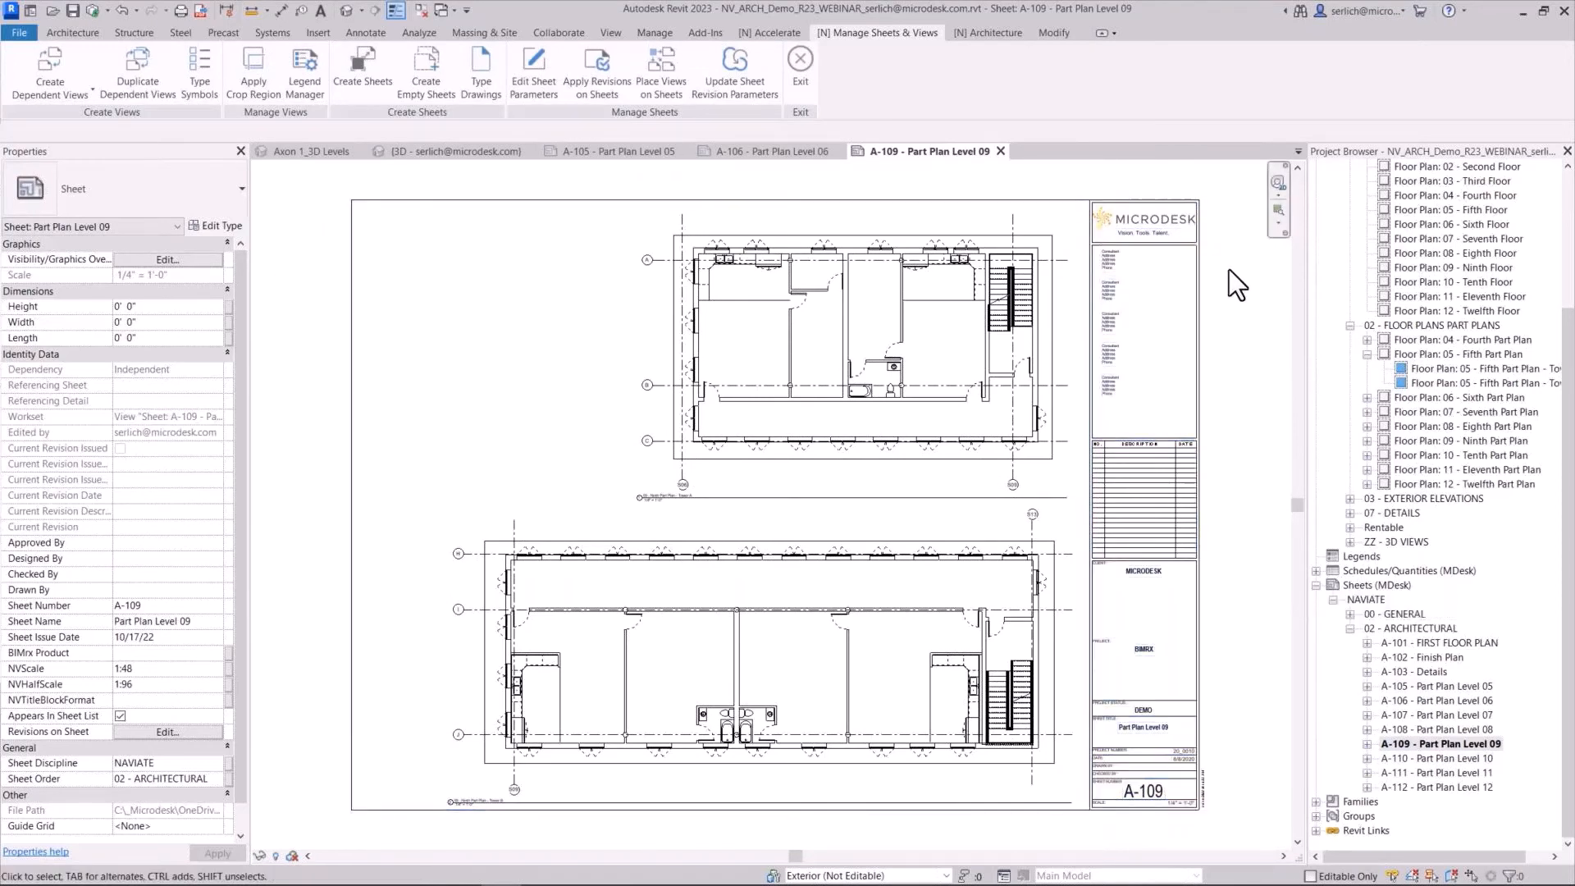
left_click(786, 150)
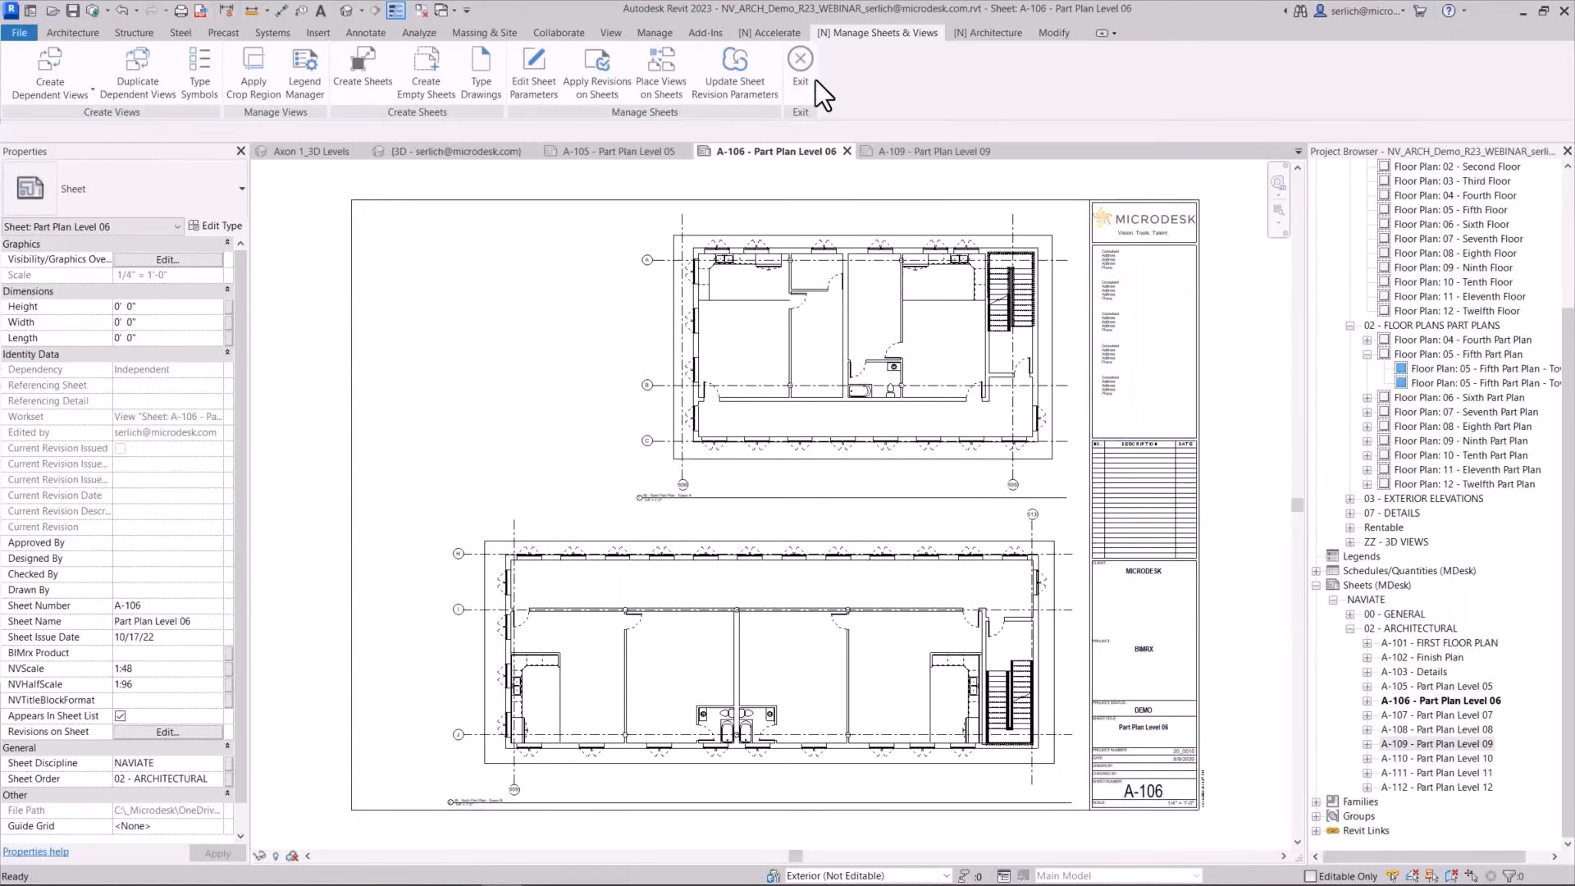